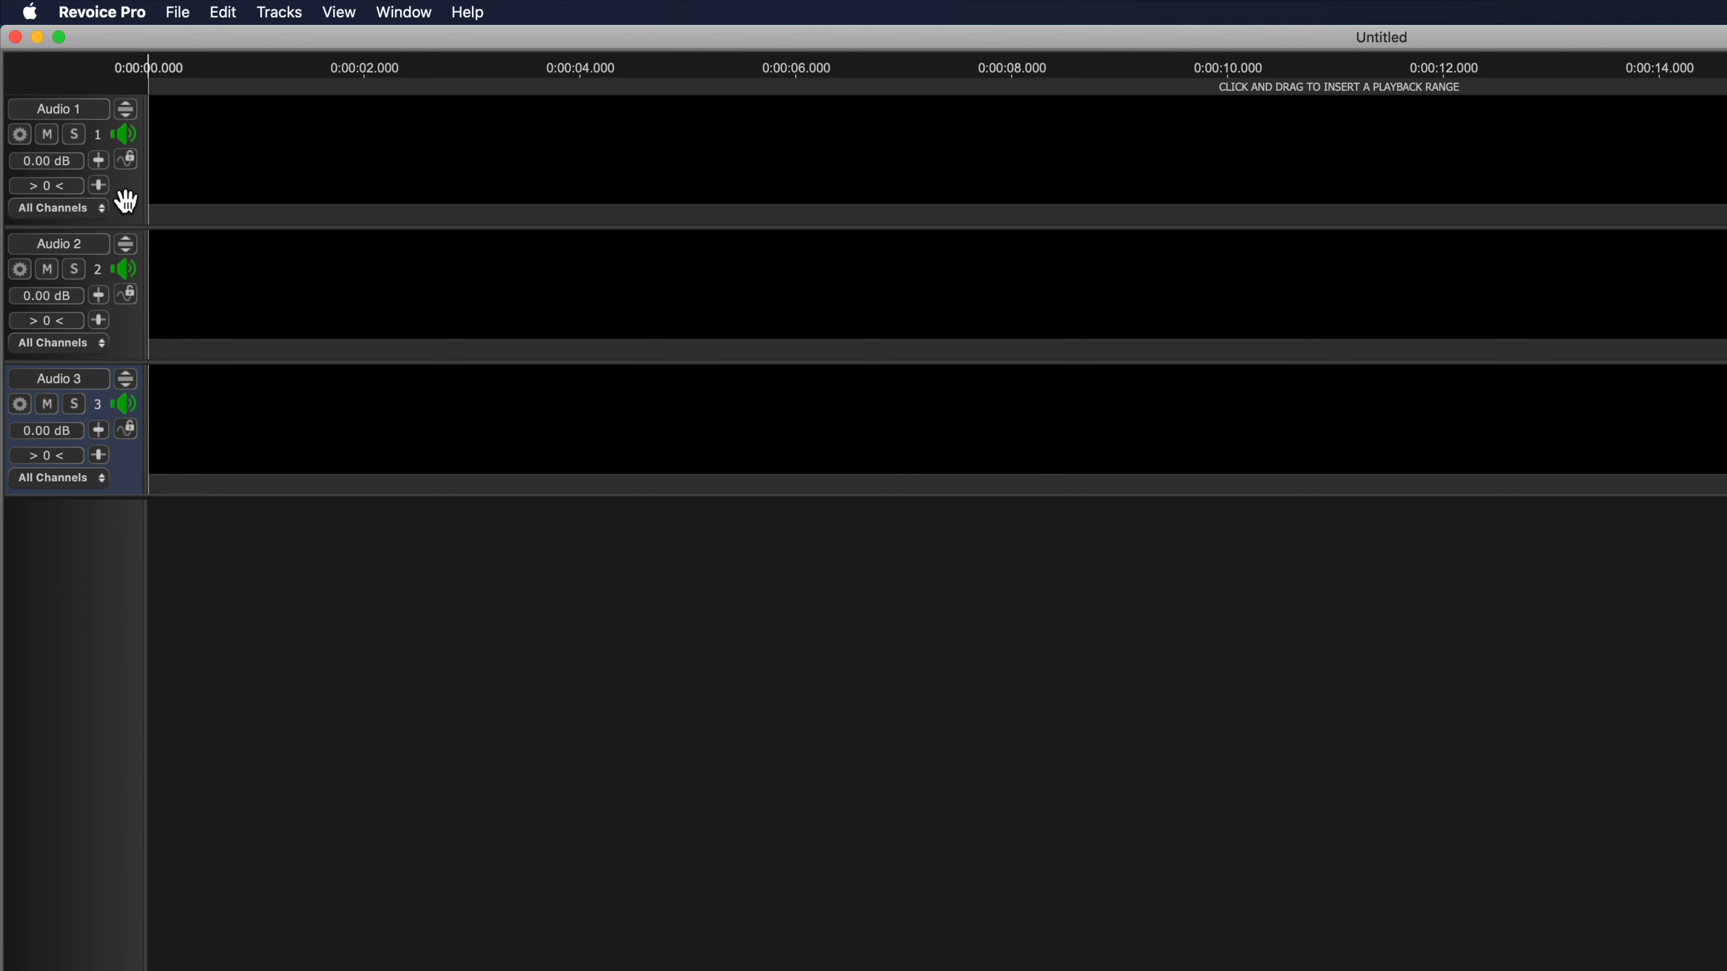
Delete the empty audio tracks and import all nine WAV files from the Sappho Example MT folder, applying the Play Head position to all files
right_click(121, 207)
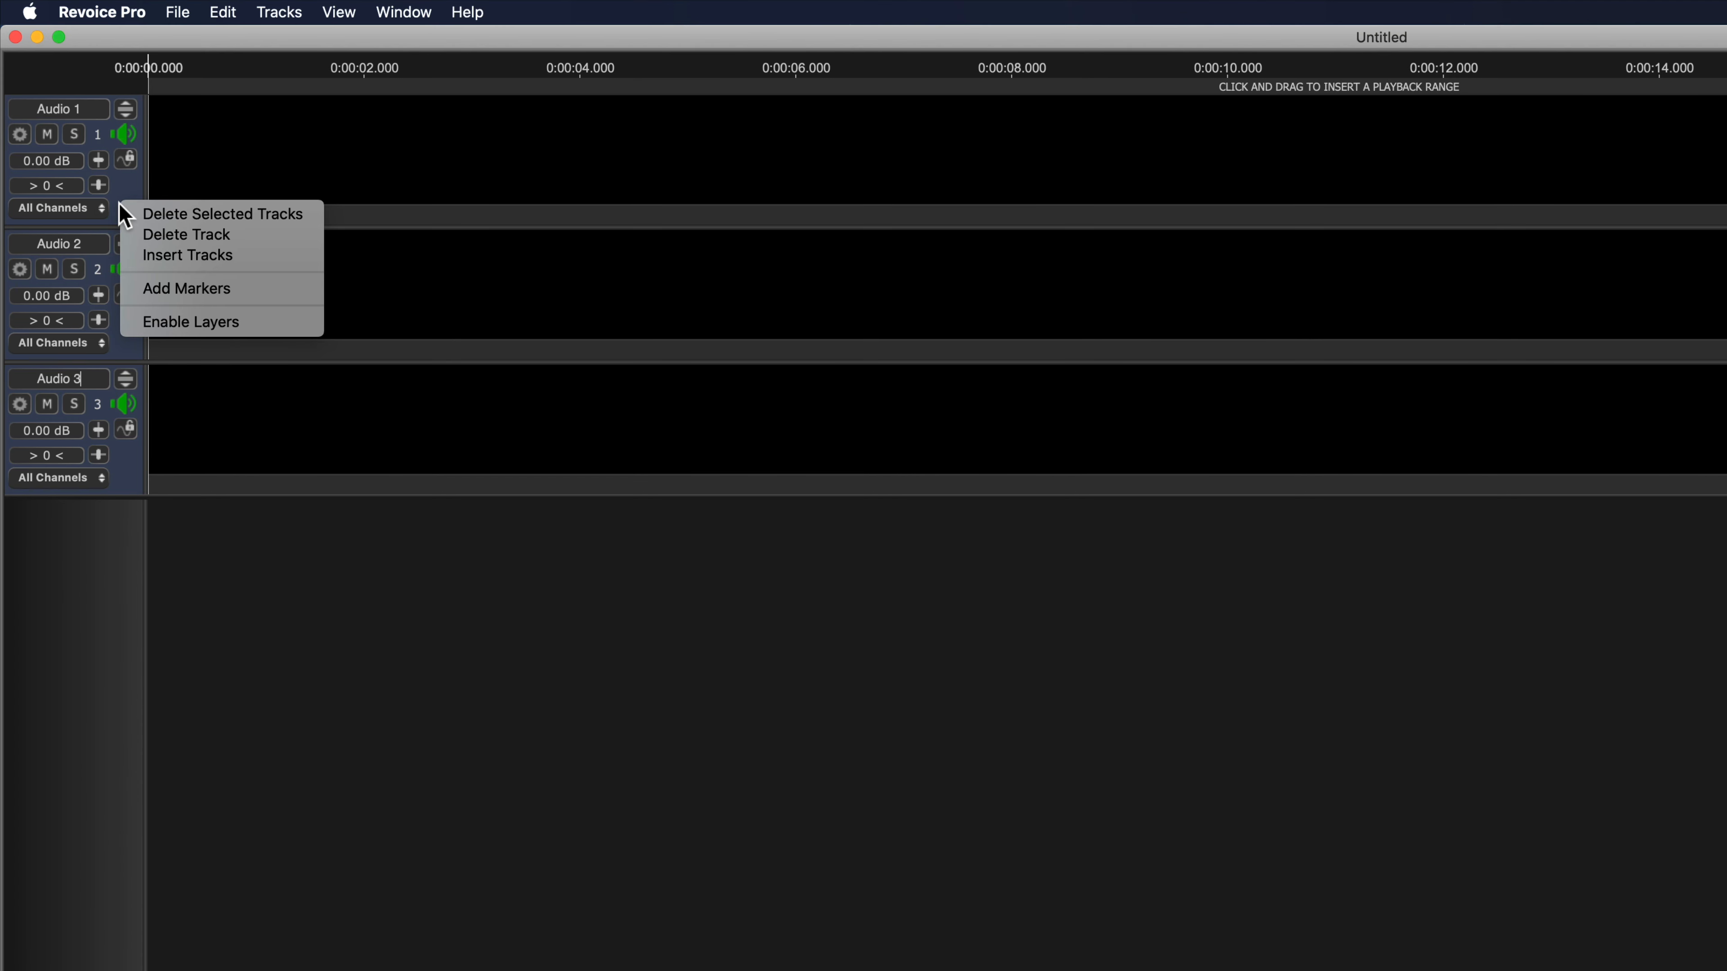
left_click(238, 225)
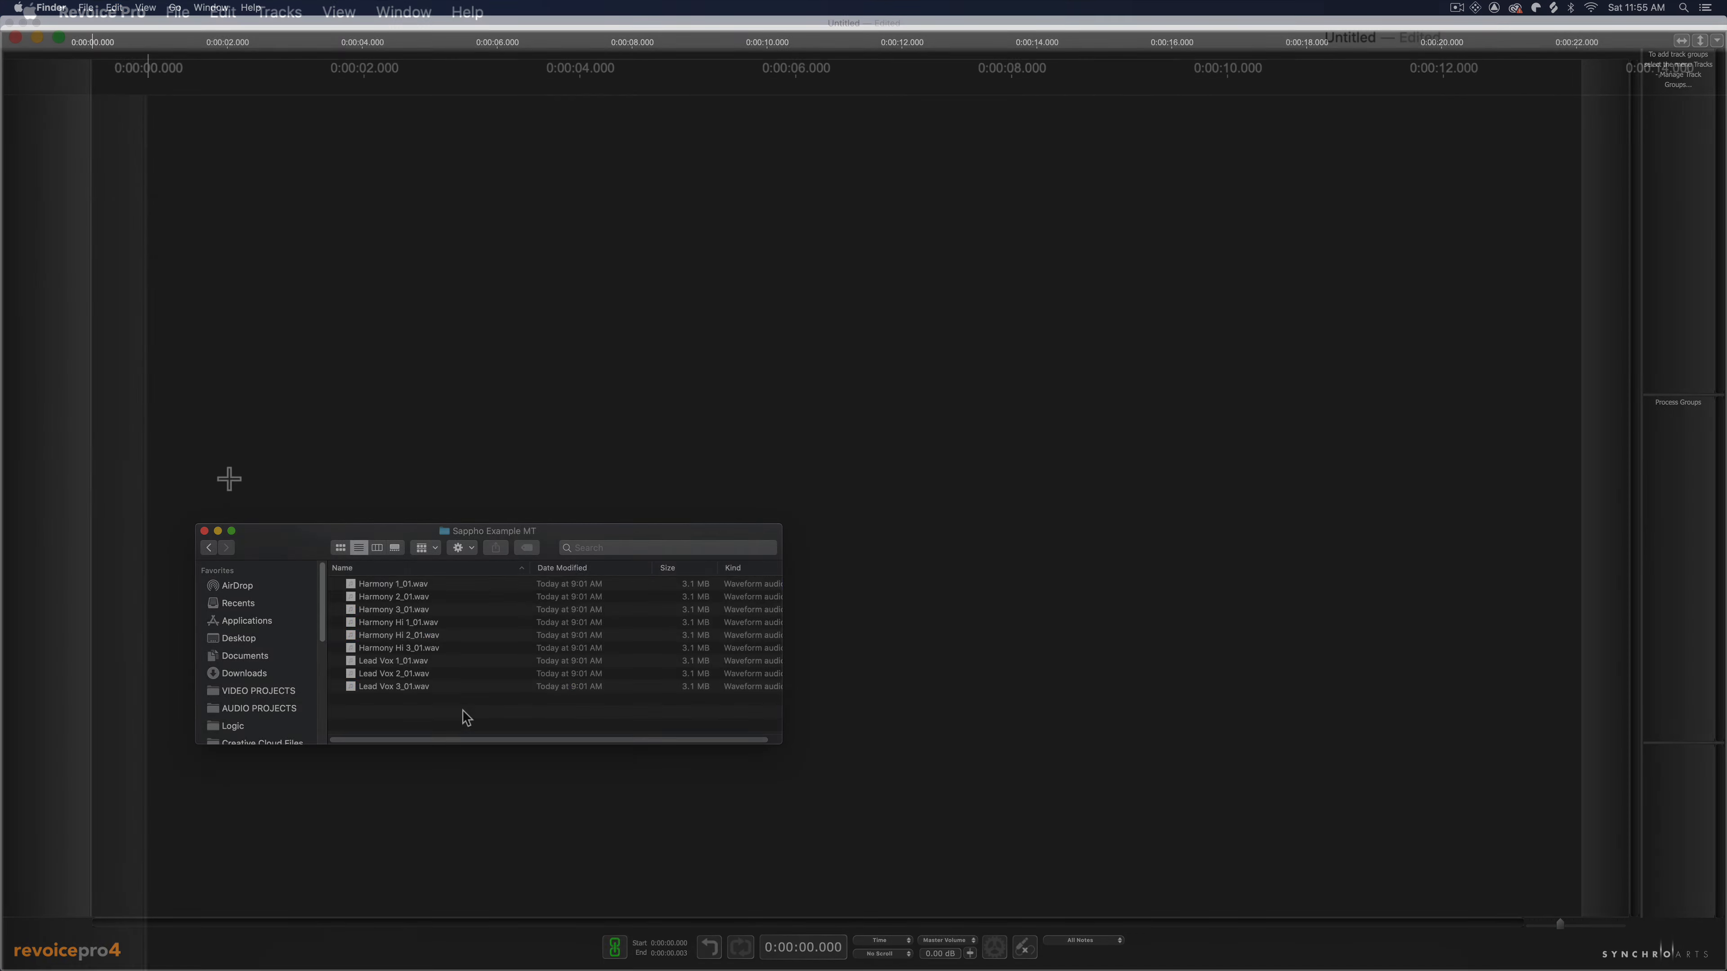
key("super+a")
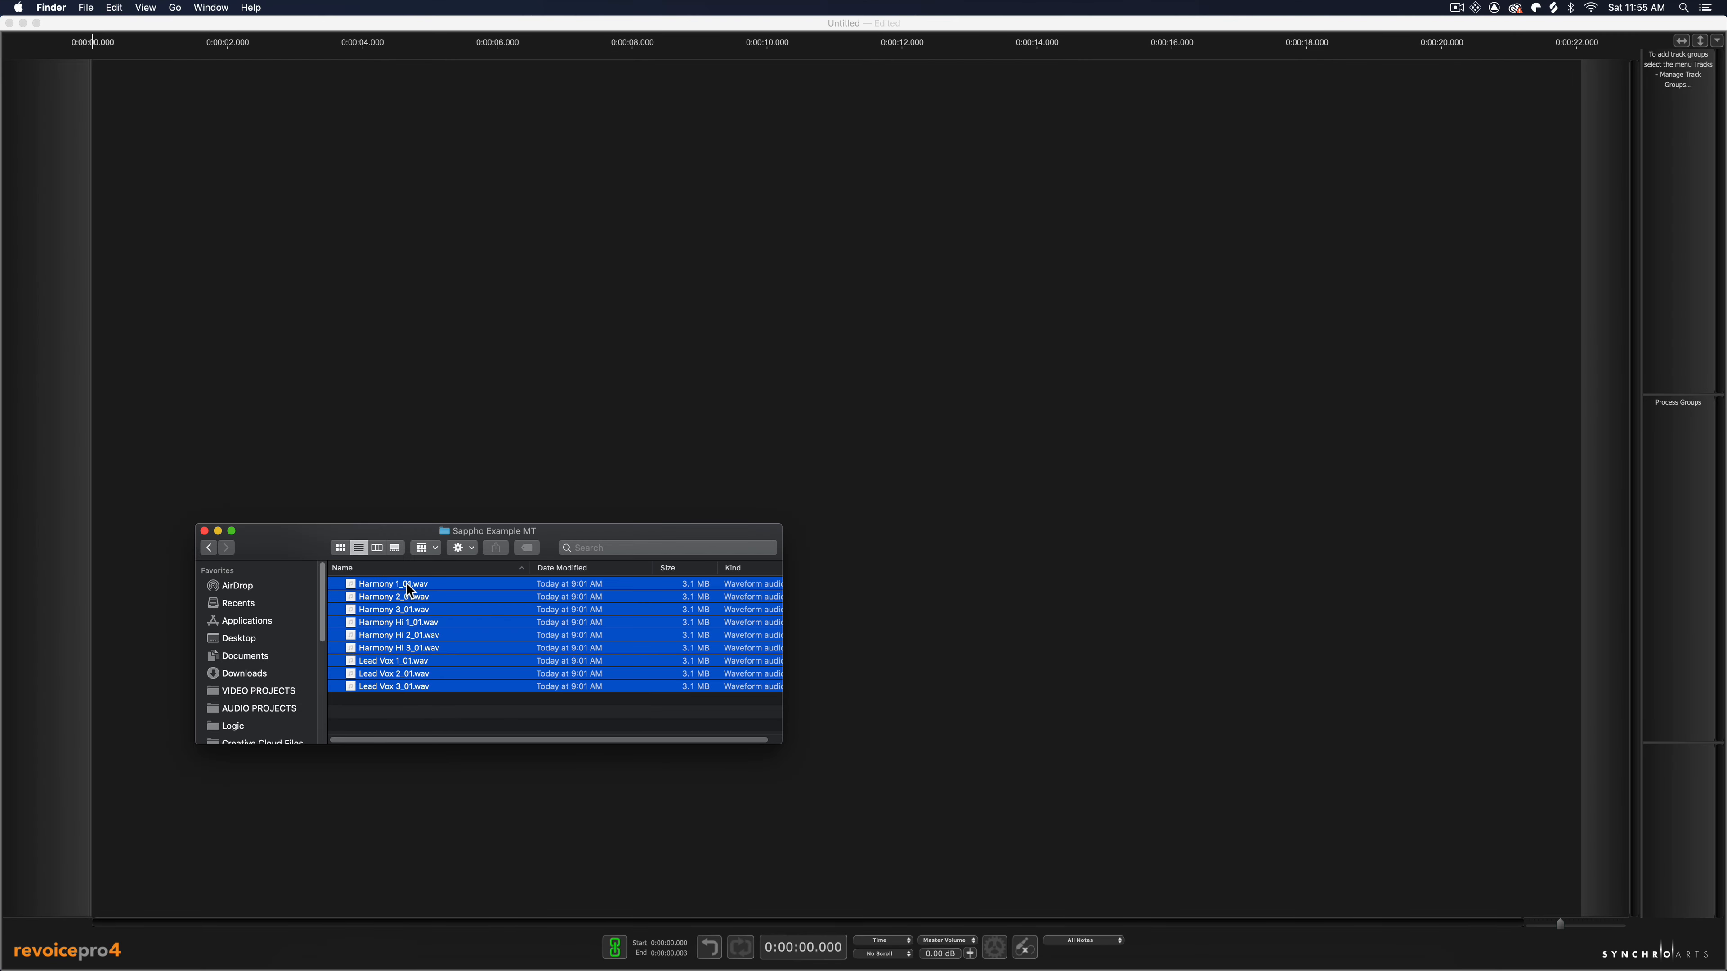
left_click_drag(410, 591, 127, 127)
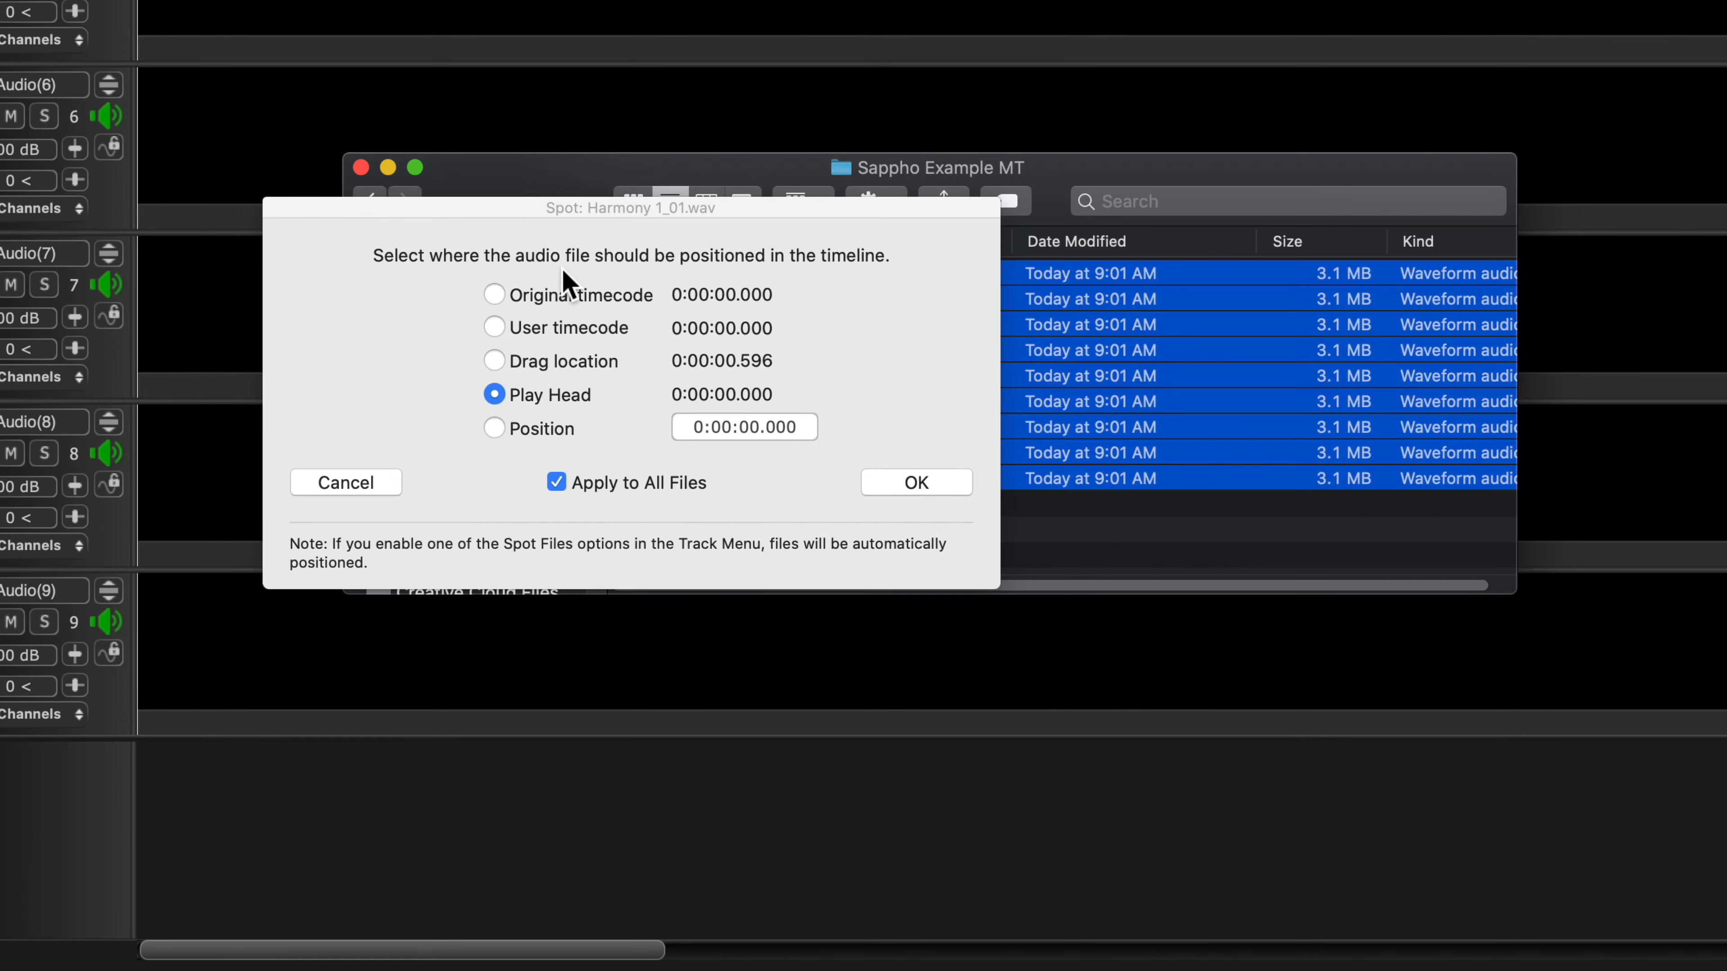
left_click(560, 396)
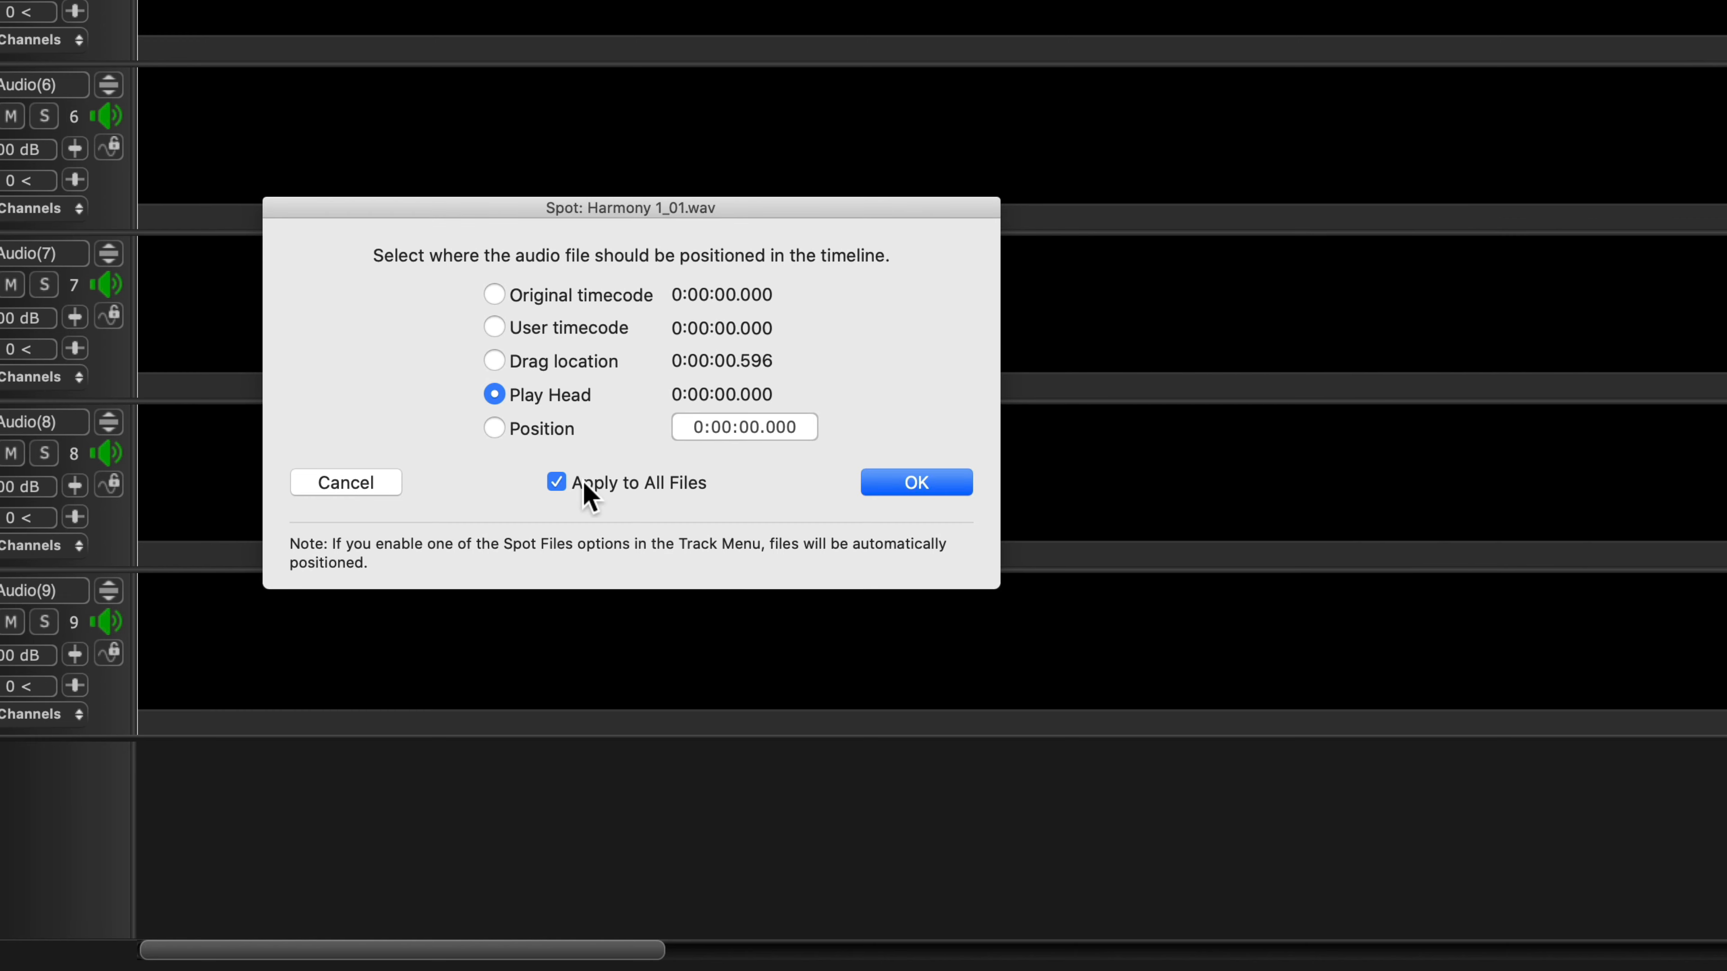
left_click(938, 495)
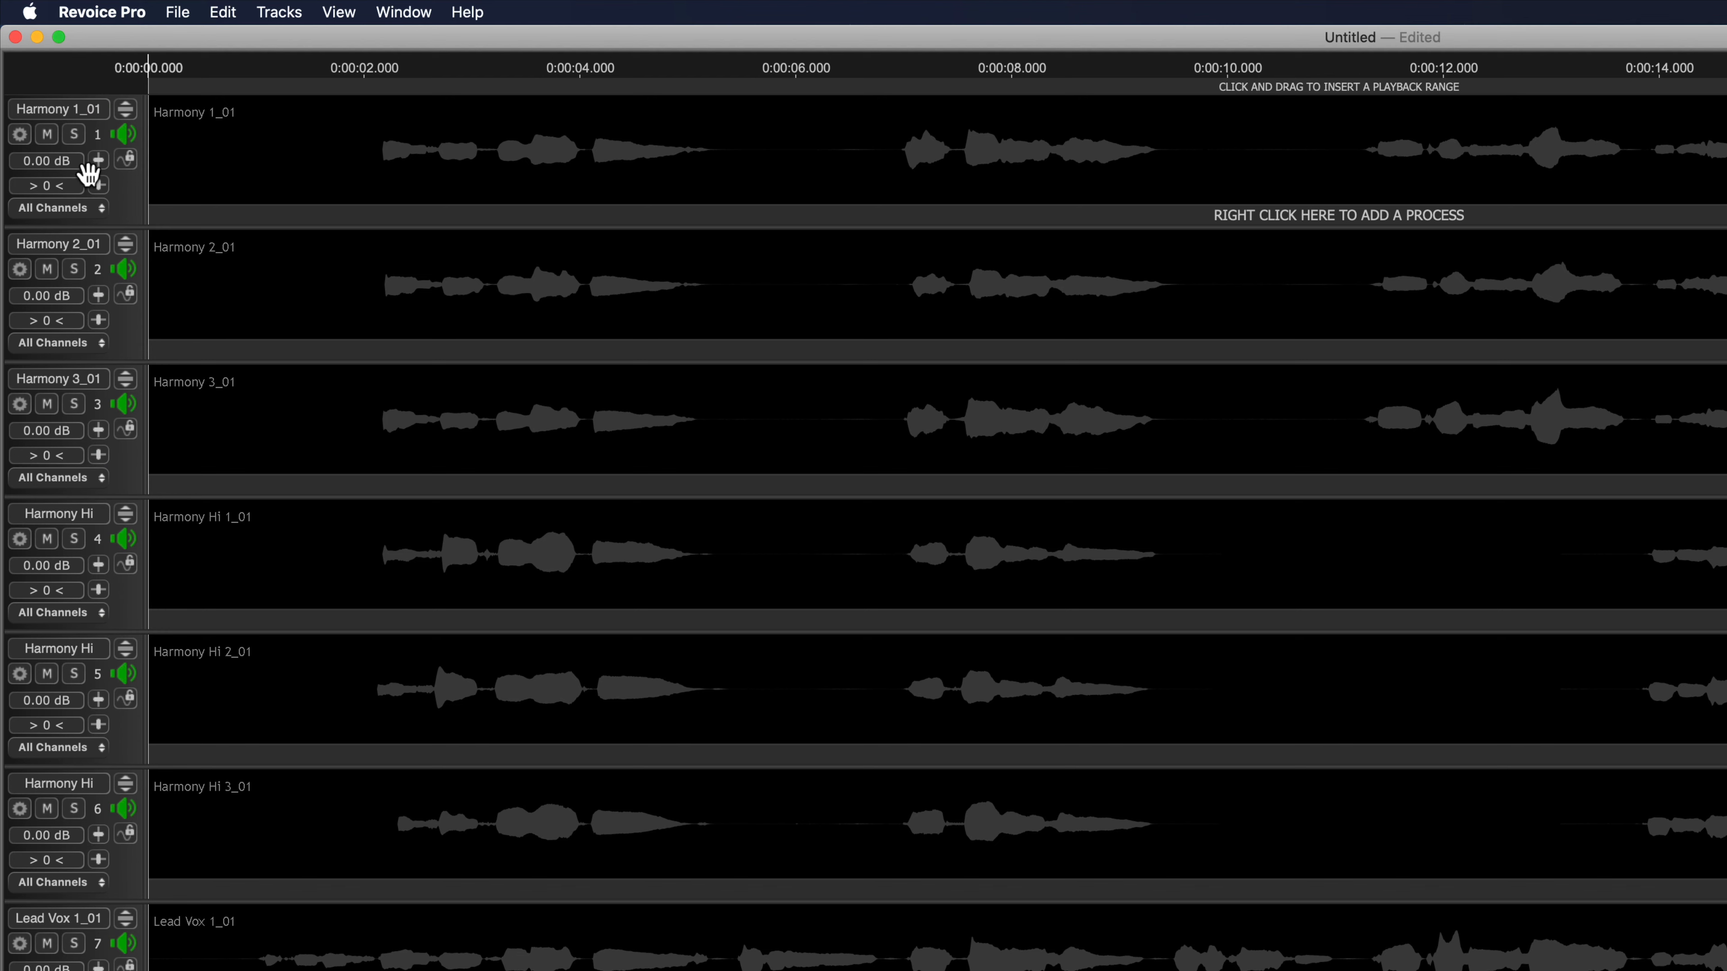
Set the track level to -4 dB on Harmony 1_01, Harmony 2_01 and Harmony 3_01
double_click(69, 160)
type("-4")
key("Return")
double_click(76, 295)
type("-4")
key("Return")
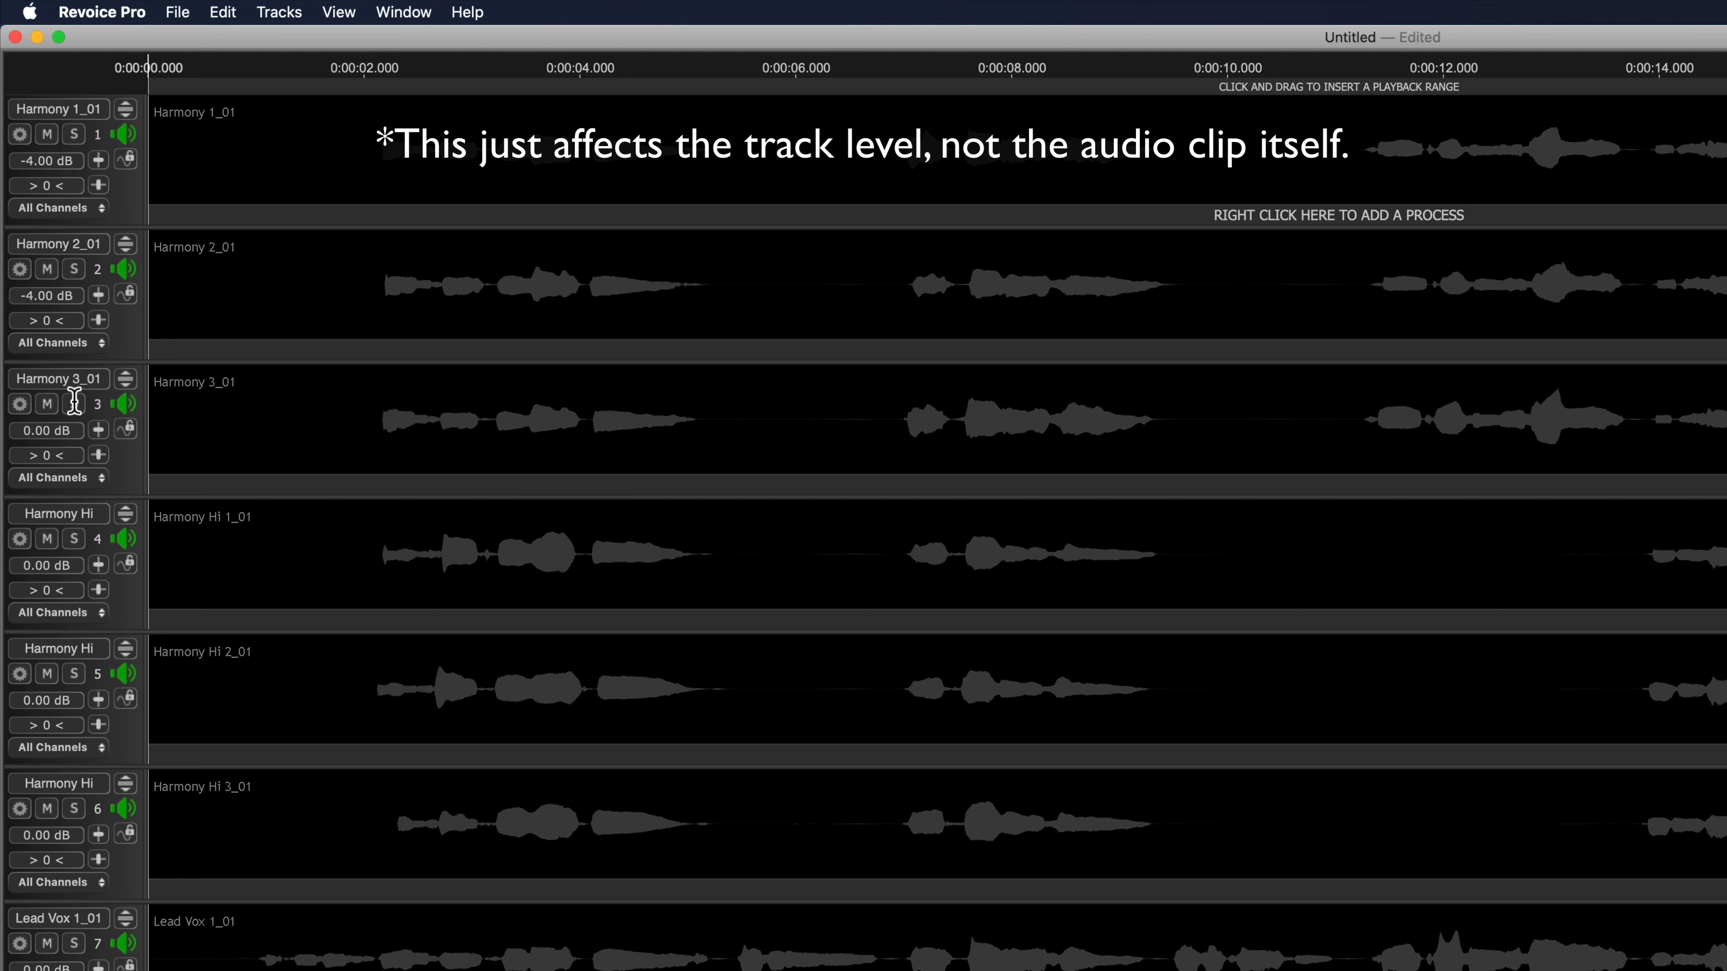
double_click(72, 430)
type("-4")
key("Return")
Lower the three Harmony Hi tracks to a track level of -4 dB each
double_click(71, 566)
type("-4")
key("Return")
double_click(73, 699)
type("-4")
key("Return")
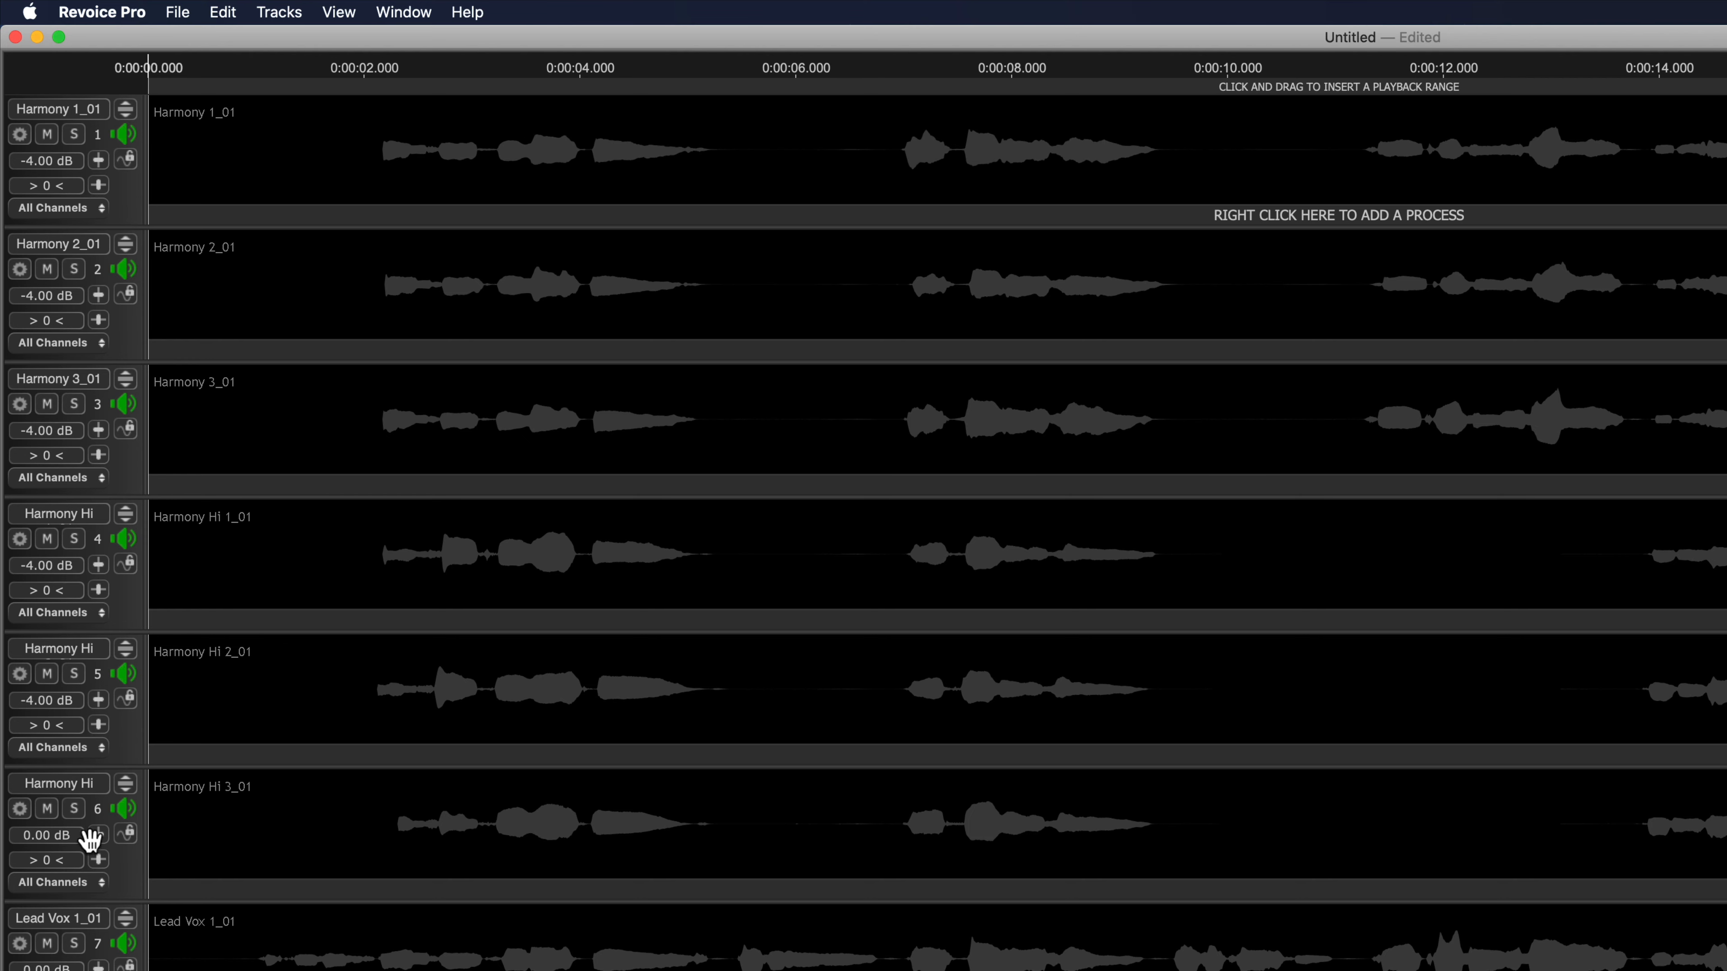
double_click(72, 835)
type("-4")
key("Return")
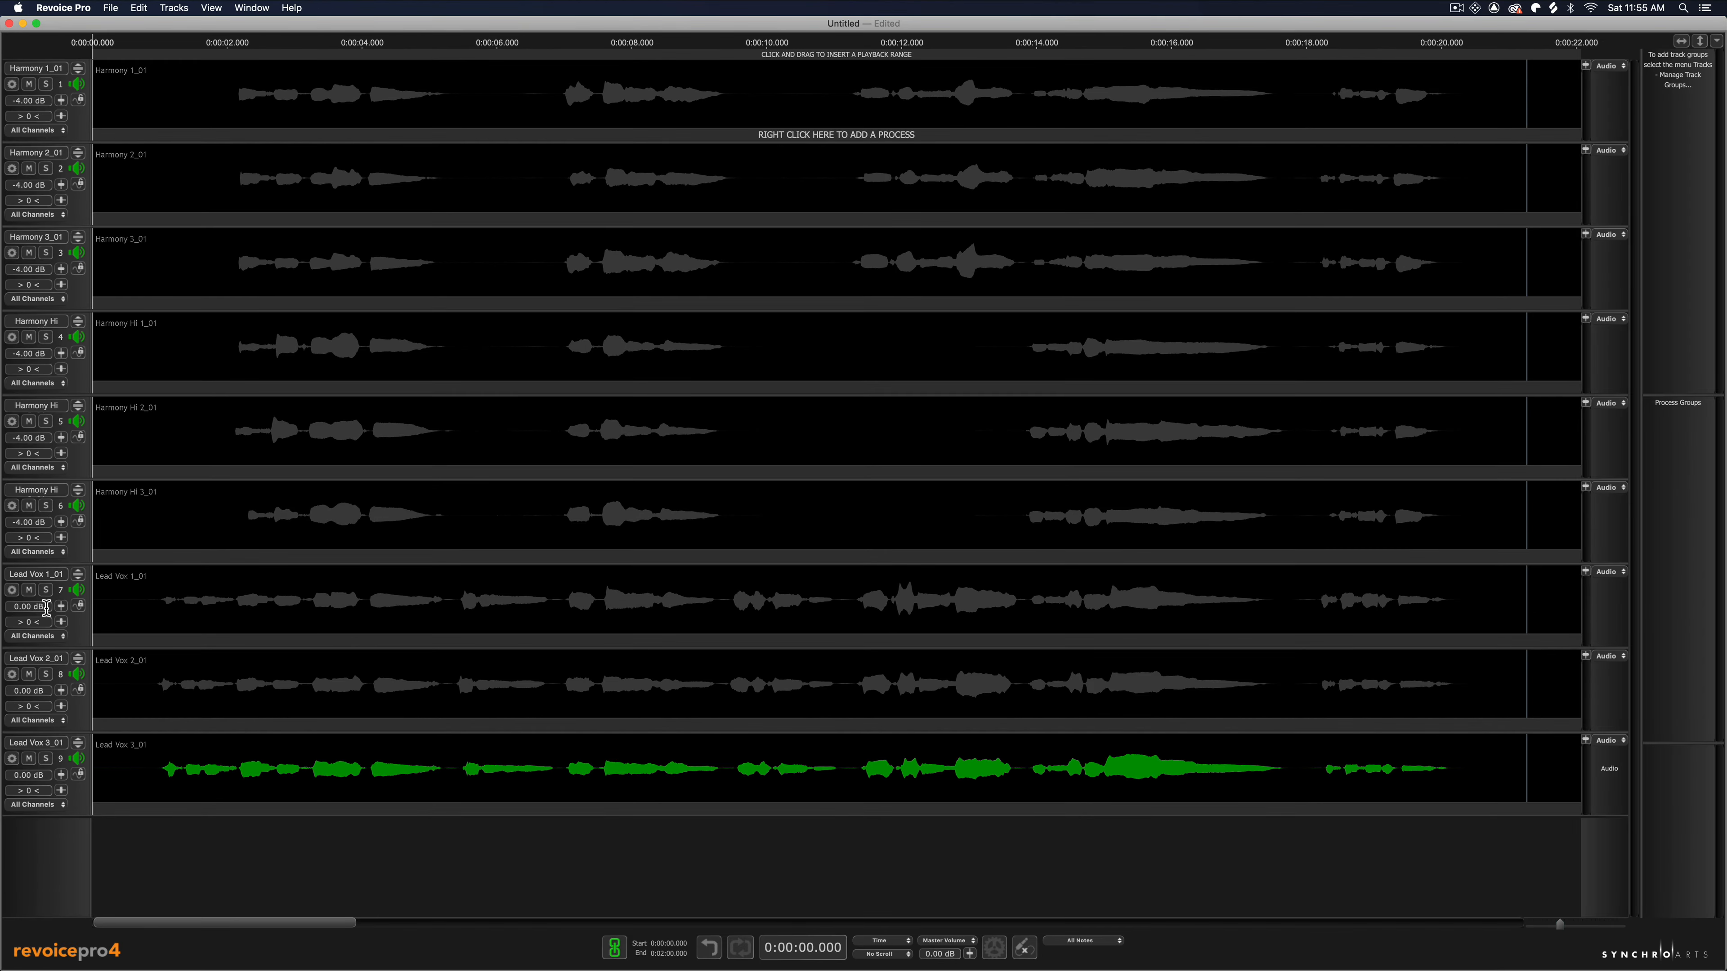
Set the track level of Lead Vox 1_01, Lead Vox 2_01 and Lead Vox 3_01 to -4 dB
double_click(48, 657)
type("-4")
key("Return")
double_click(48, 692)
type("-4")
key("Return")
double_click(46, 775)
type("-4")
key("Return")
Reorder the tracks so Lead Vox 1_01, 2_01 and 3_01 sit in sequence above all the Harmony tracks
left_click(77, 634)
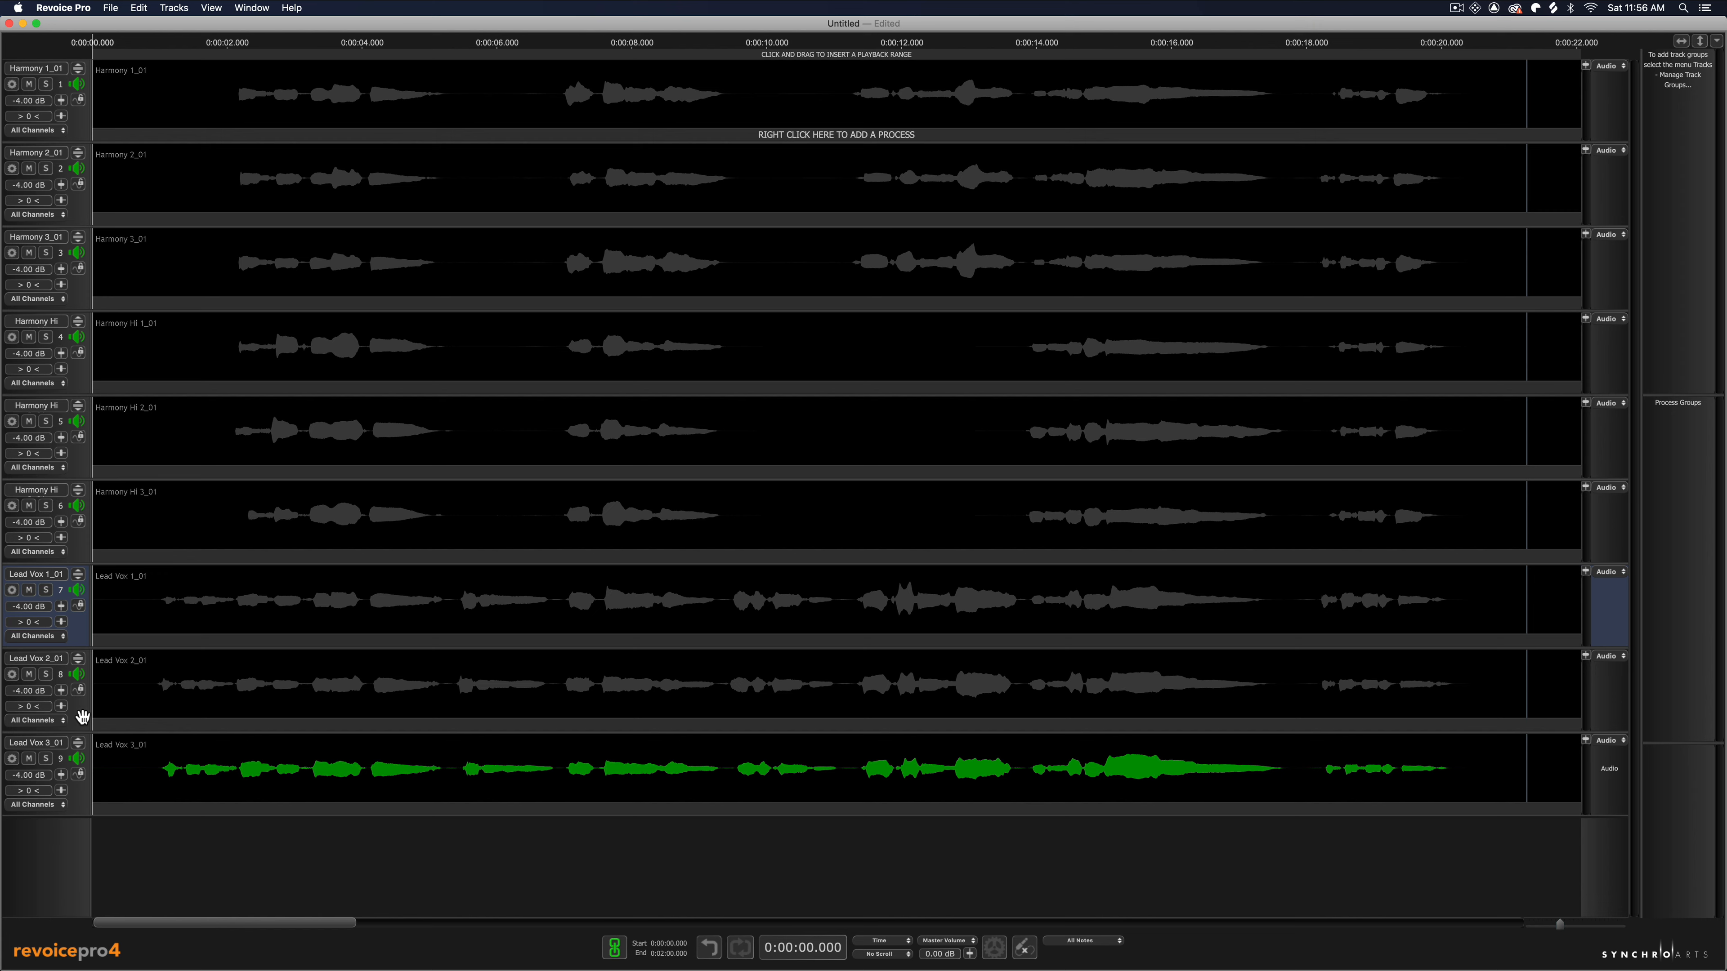
left_click_drag(74, 637, 84, 110)
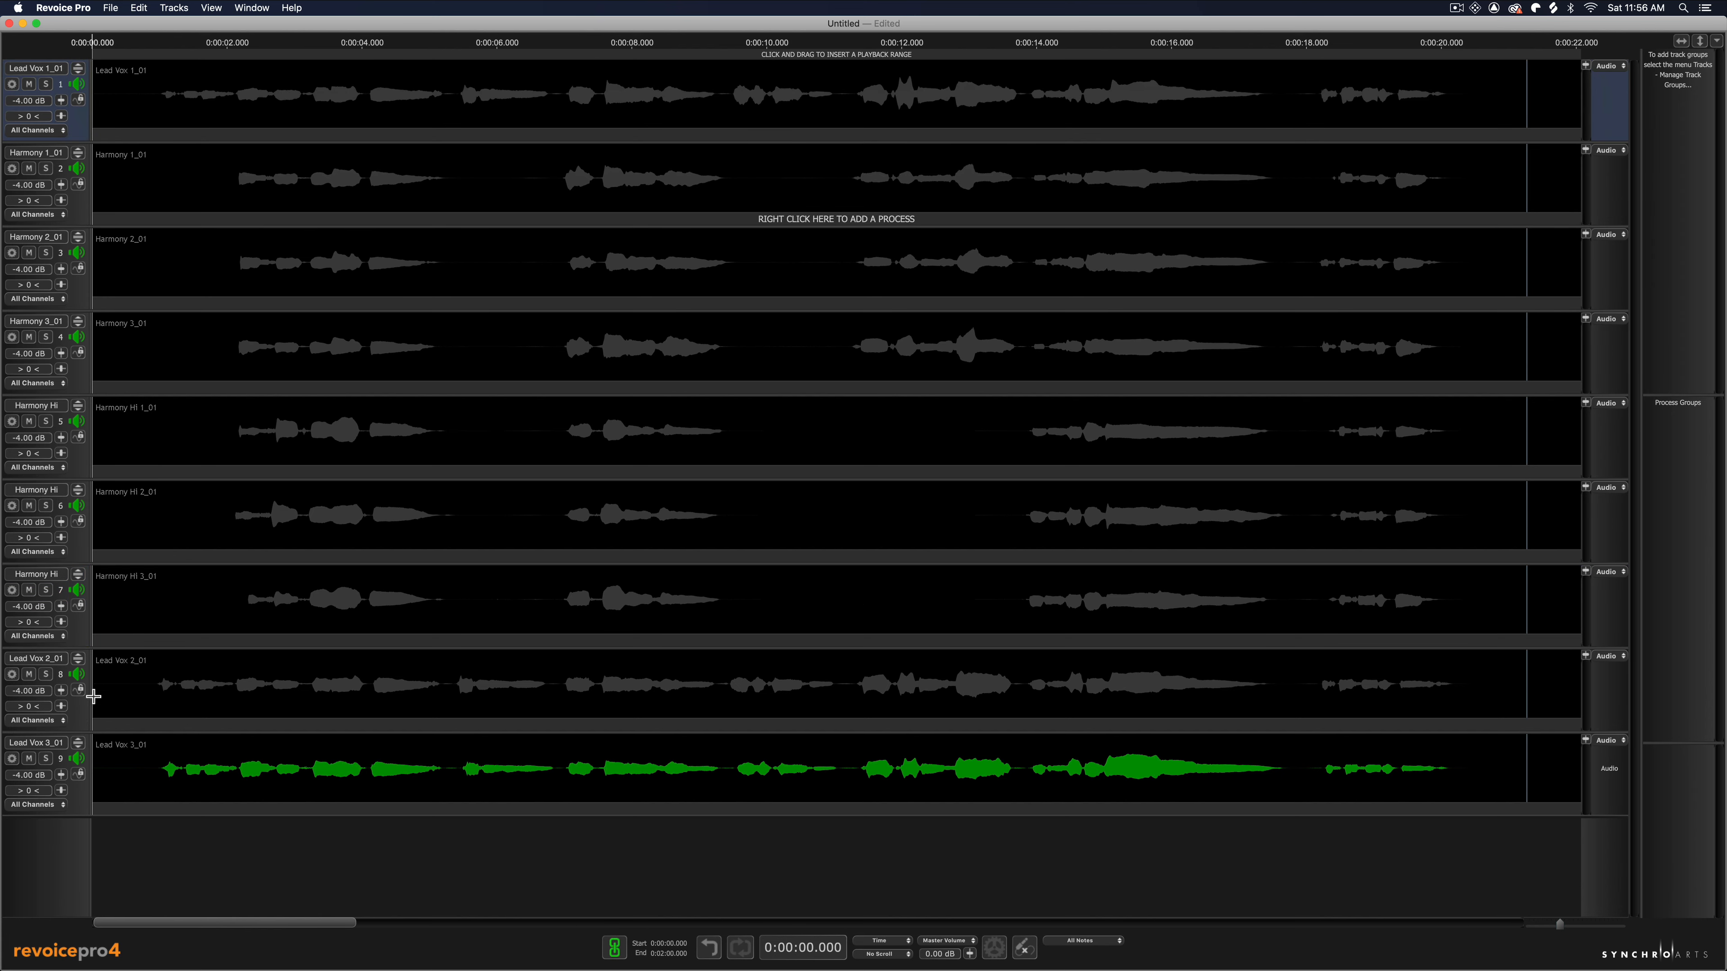
left_click_drag(79, 712, 73, 166)
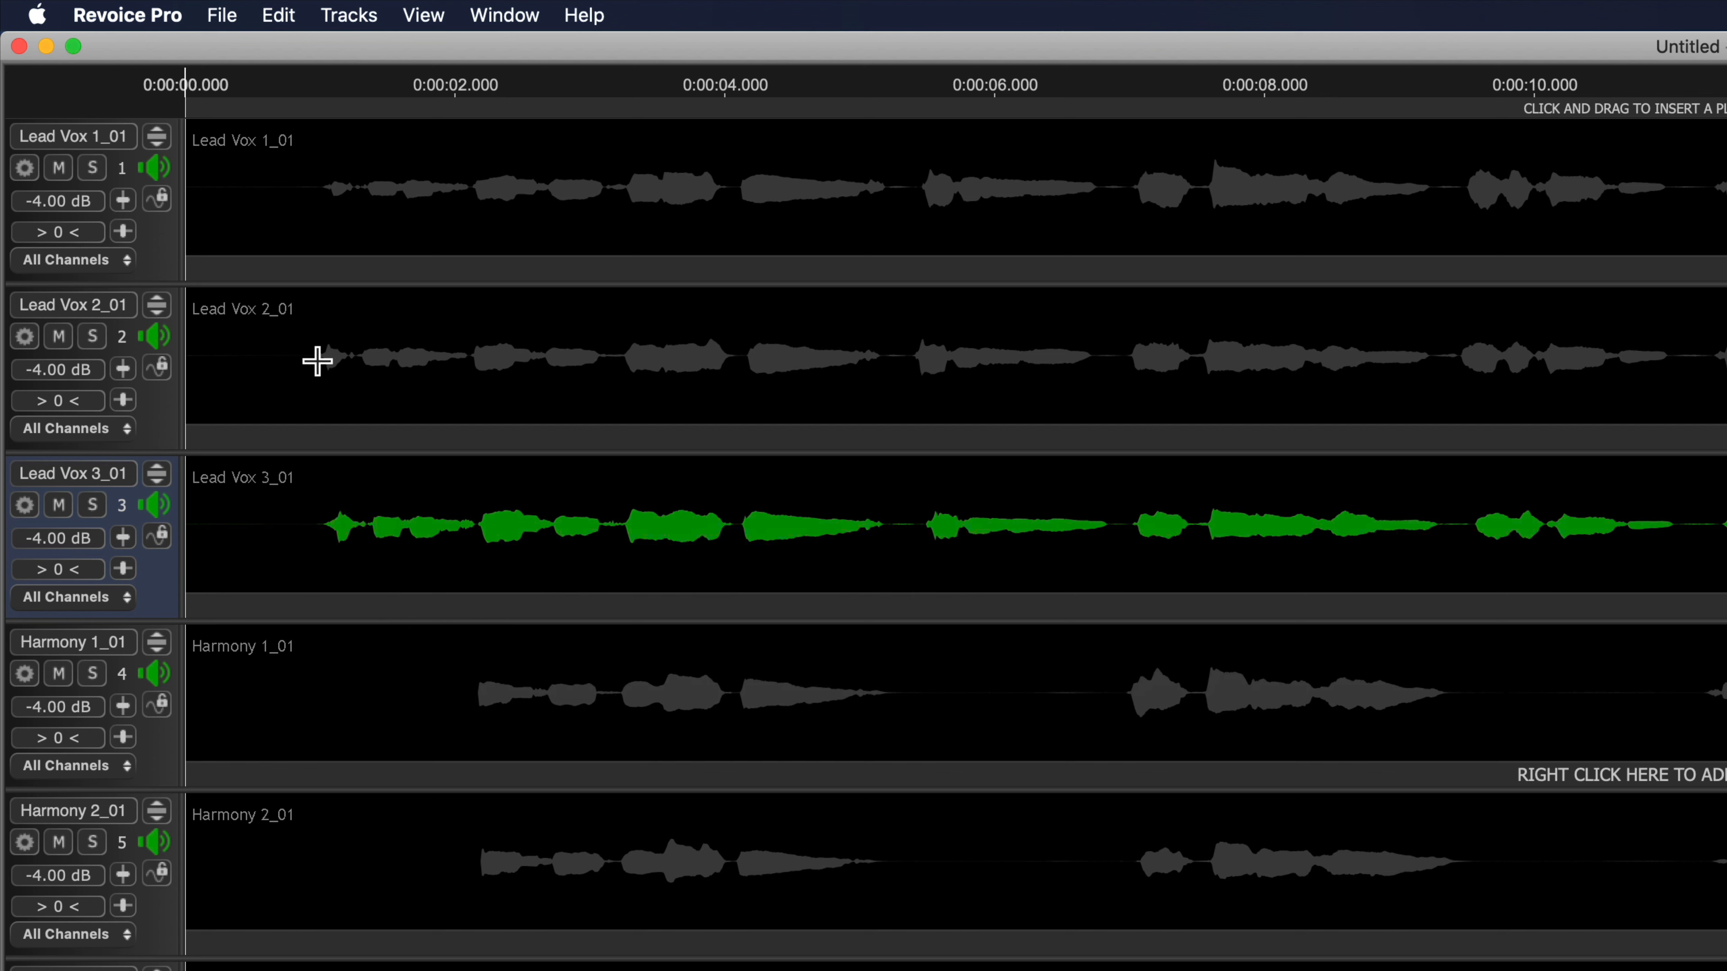
Pan Lead Vox 2_01 fully left to -100 and Lead Vox 3_01 fully right to 100
left_click_drag(123, 400, 8, 467)
left_click(170, 404)
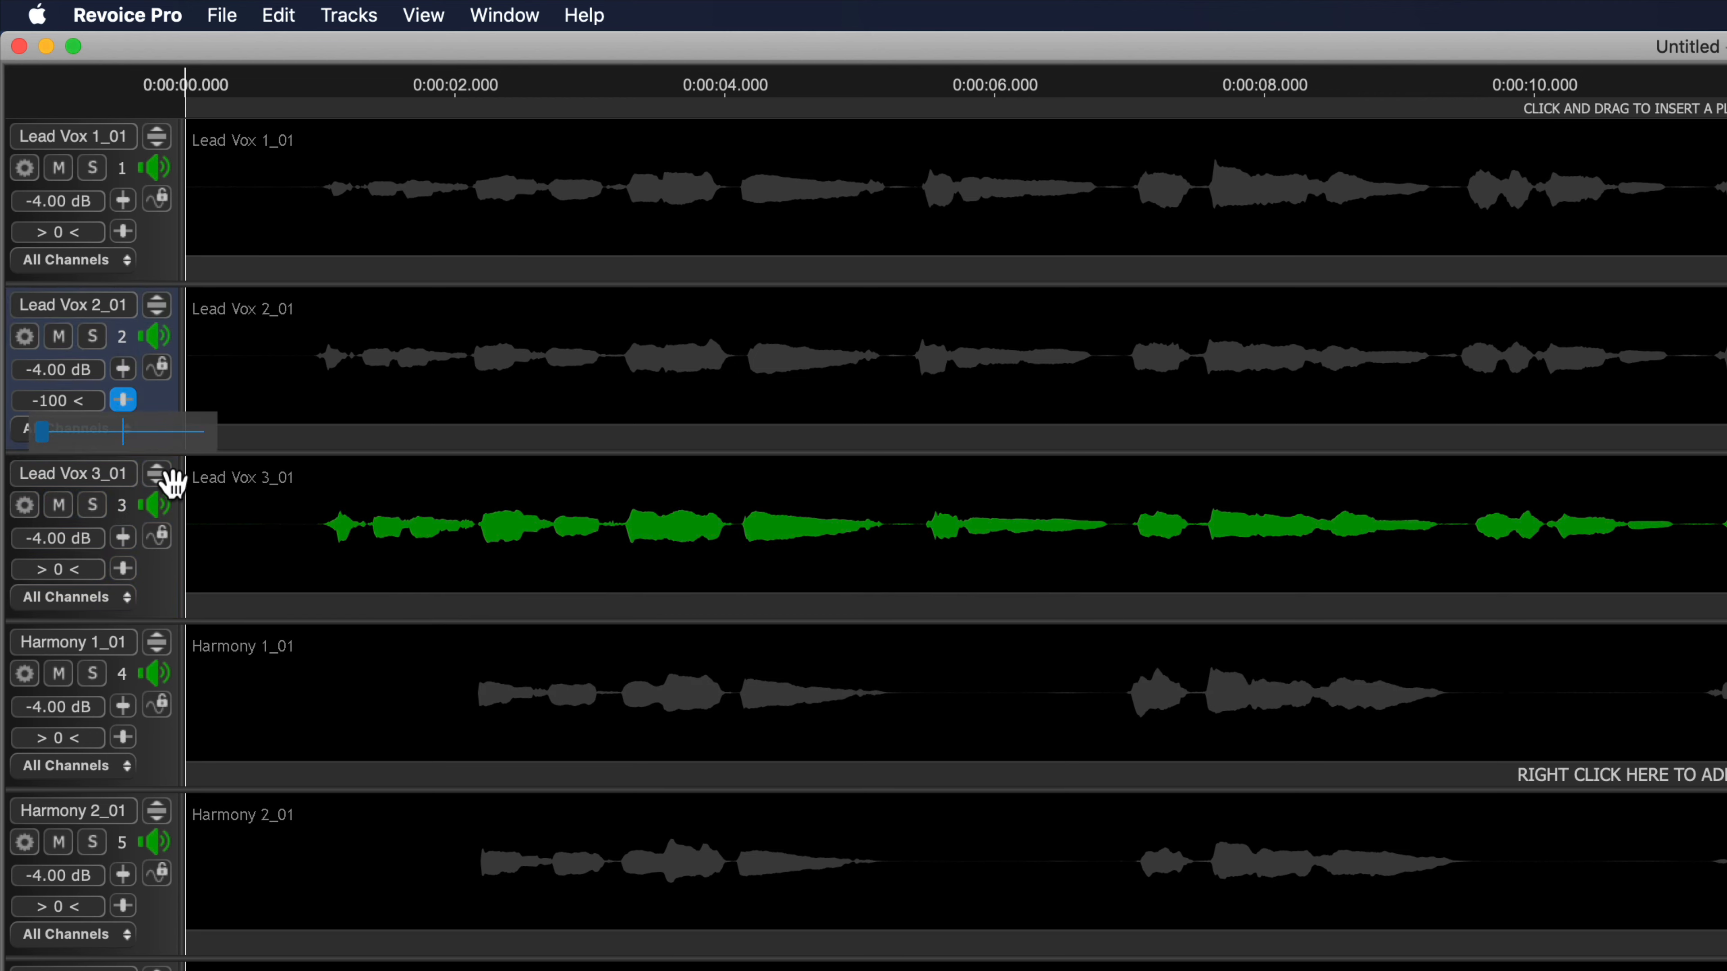
left_click_drag(123, 569, 179, 722)
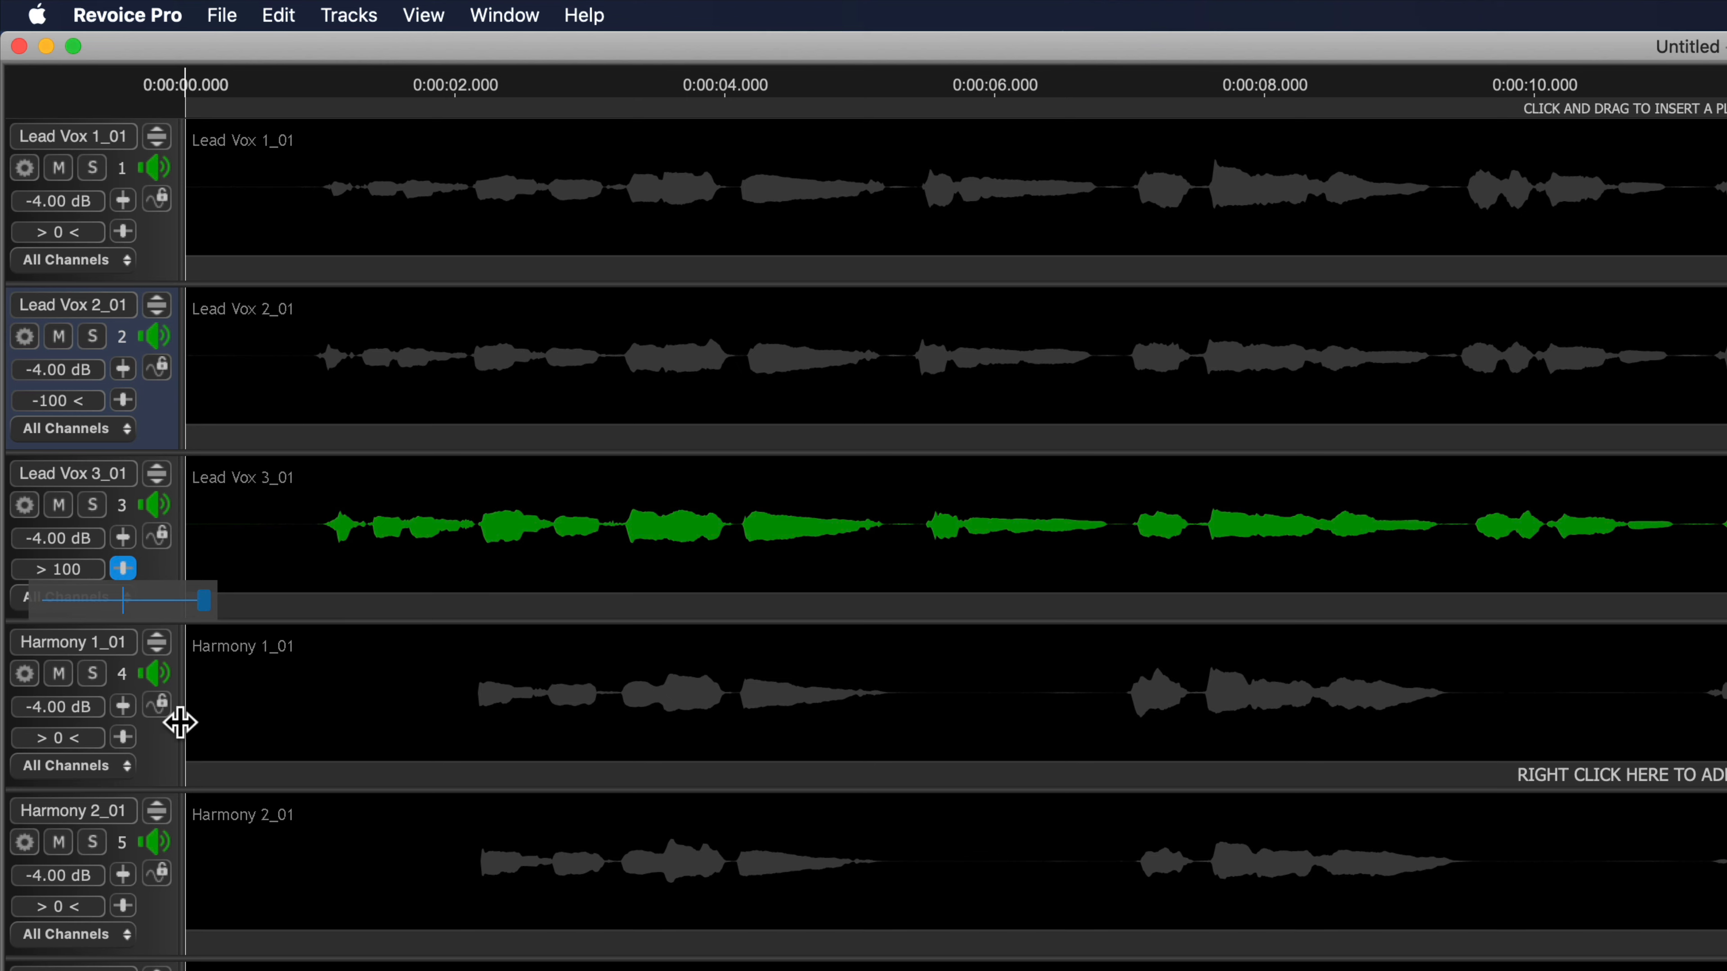
left_click(578, 688)
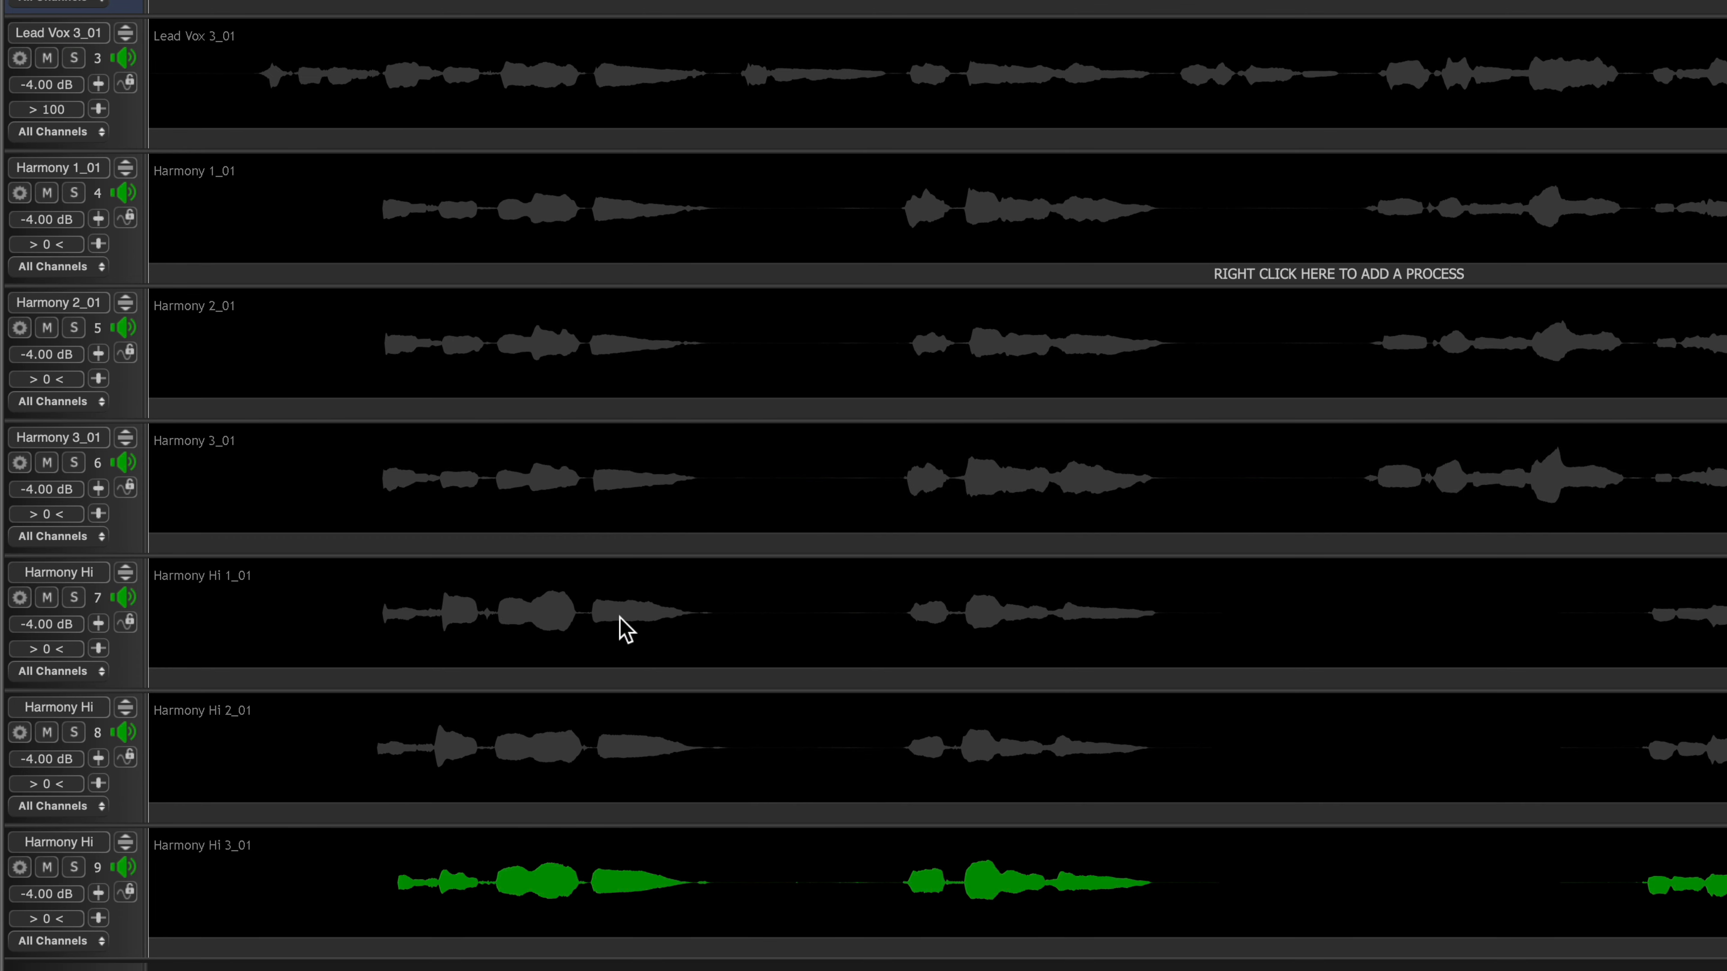
Pan Harmony 2_01 fully left to -100 and Harmony 3_01 fully right to 100
left_click(576, 202)
left_click(533, 371)
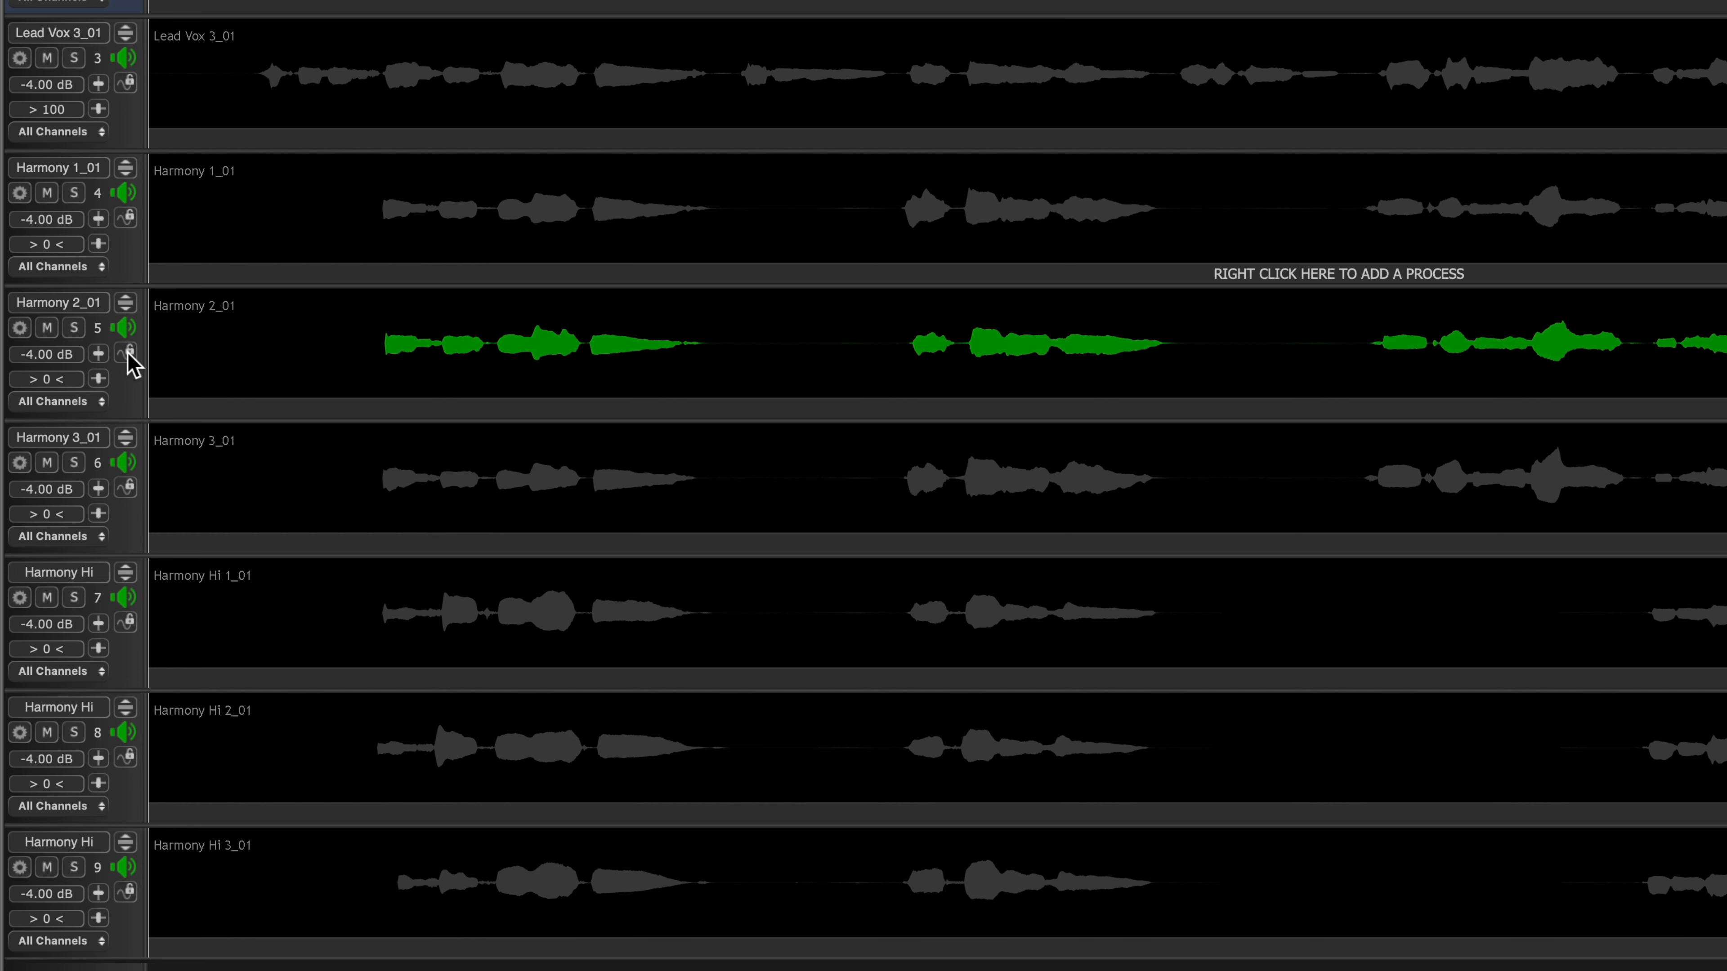
left_click_drag(99, 379, 9, 425)
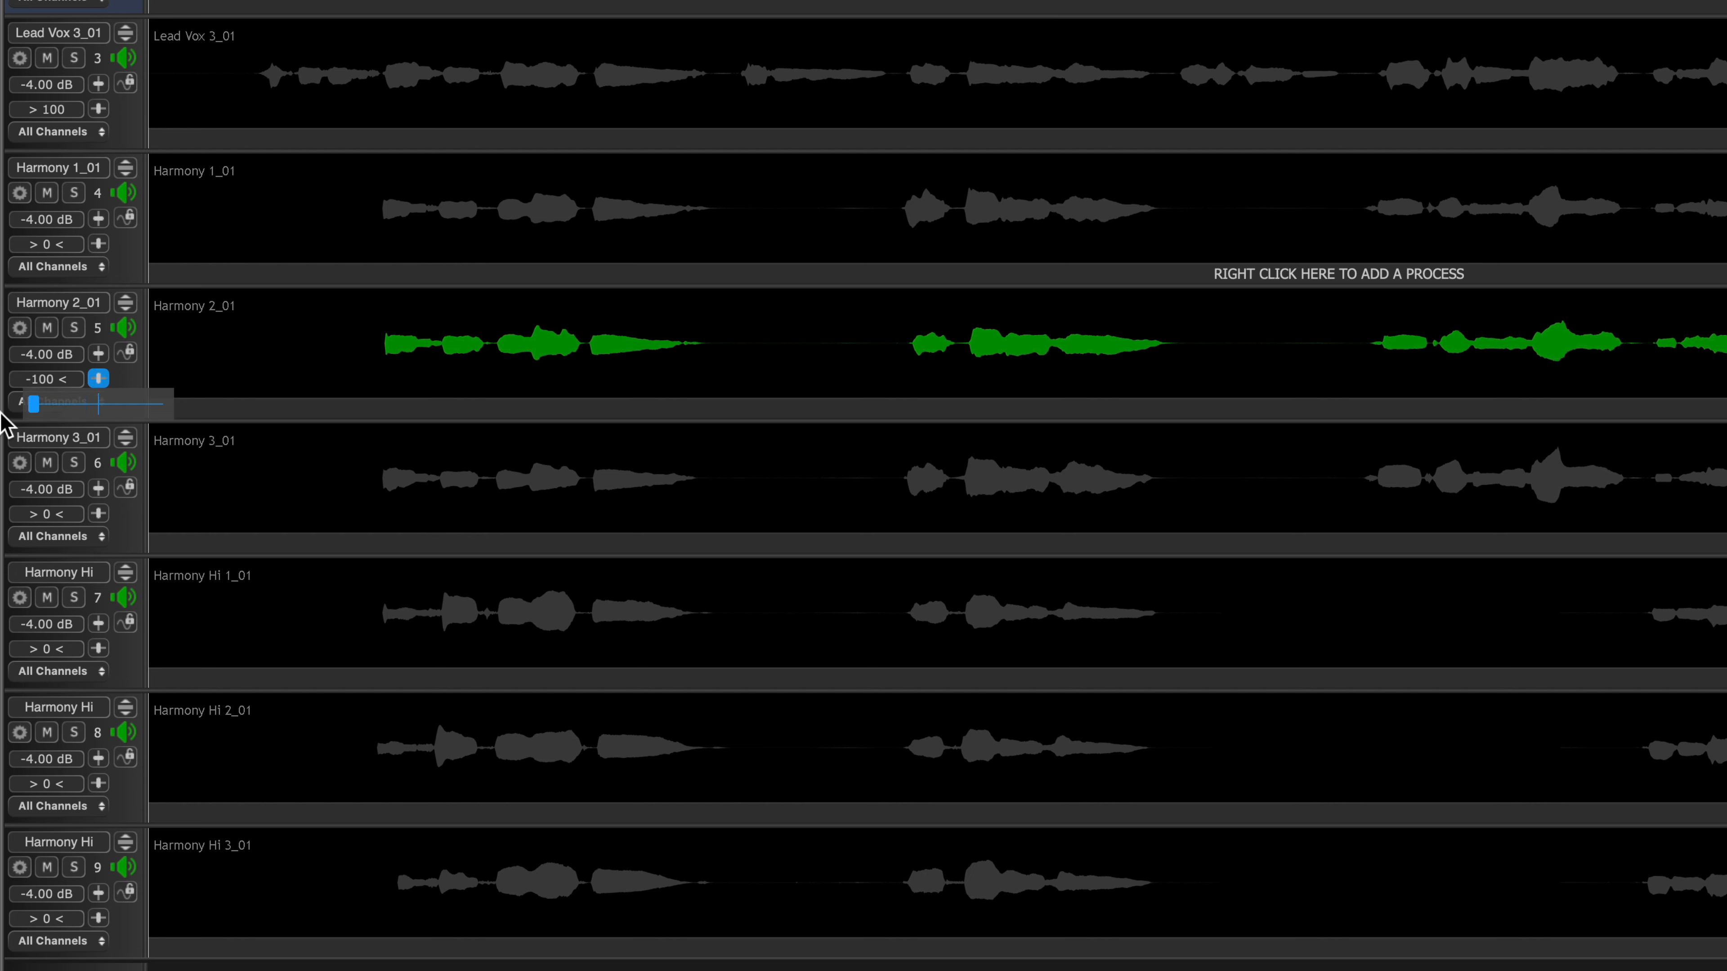
left_click(226, 500)
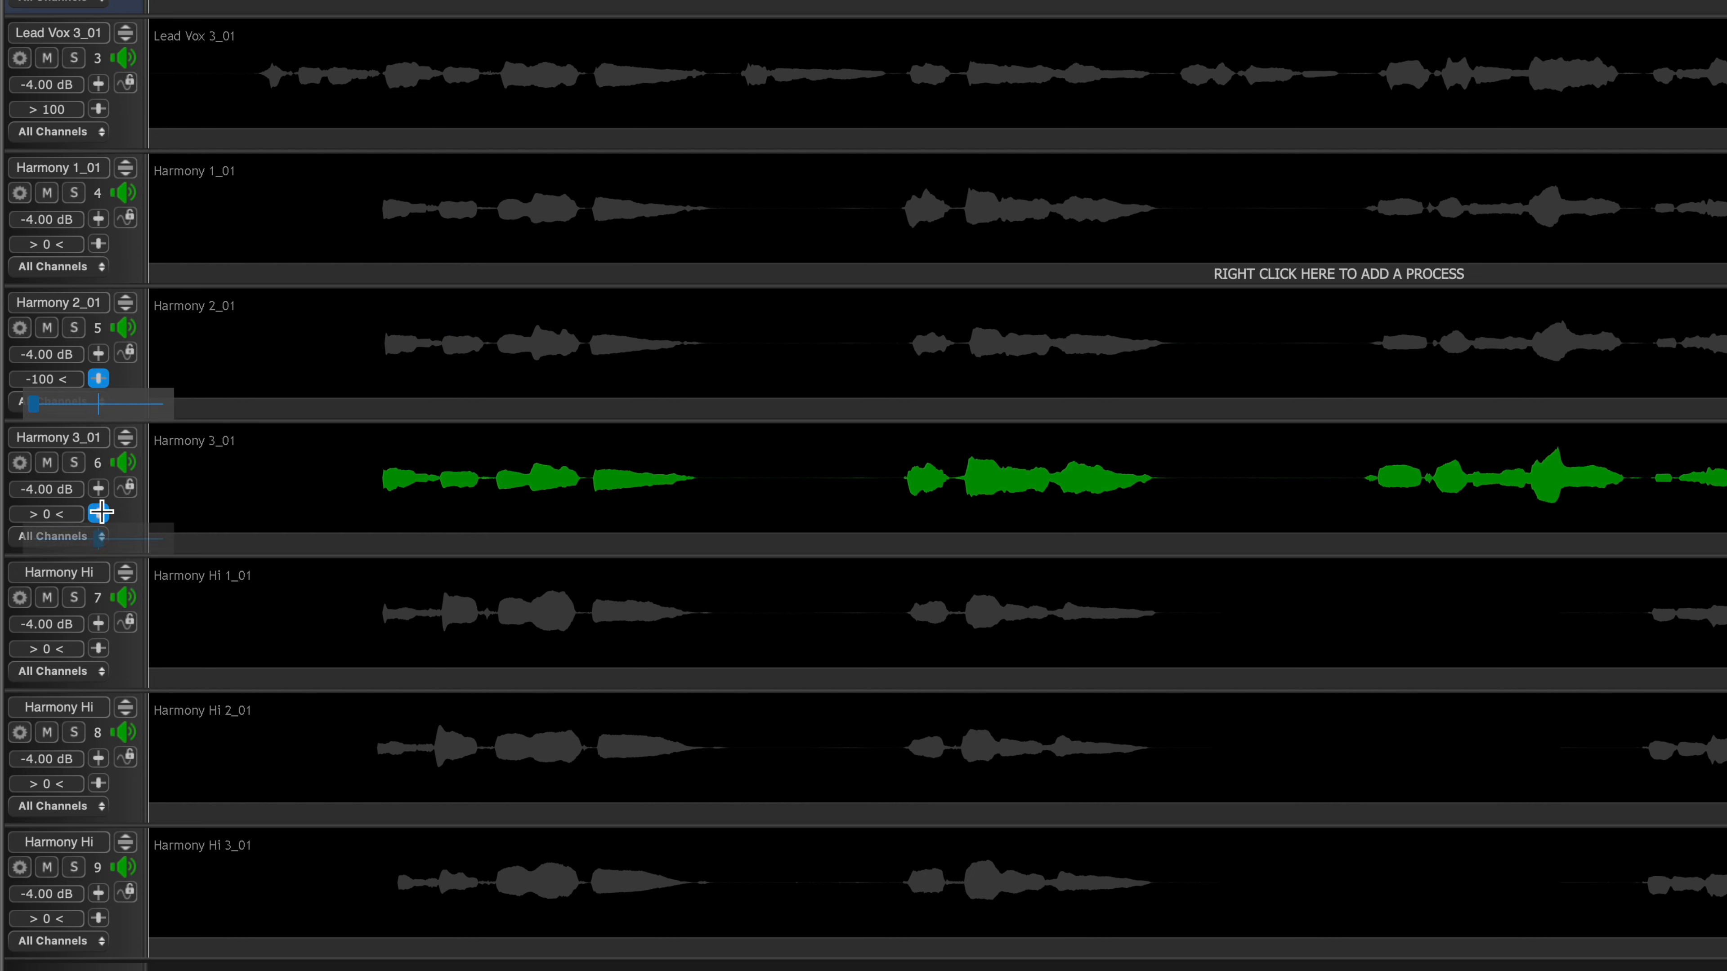
left_click_drag(98, 514, 223, 552)
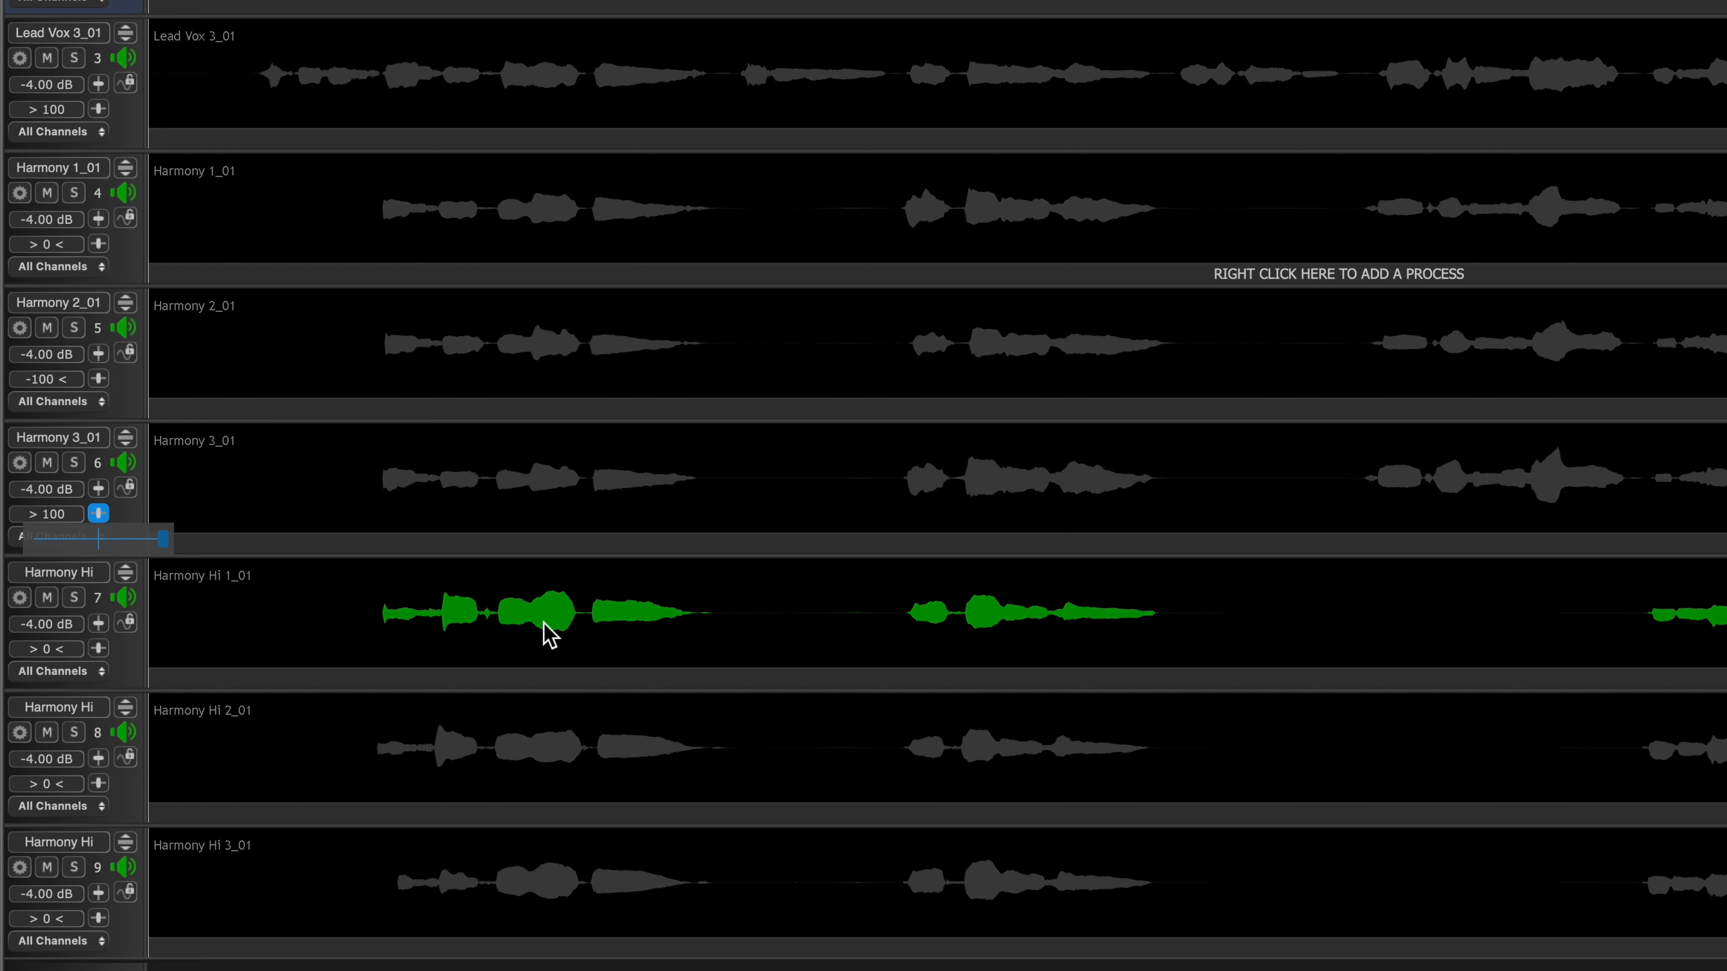
Pan Harmony Hi 2_01 fully left to -100 and Harmony Hi 3_01 fully right to 100
left_click_drag(98, 784, 8, 782)
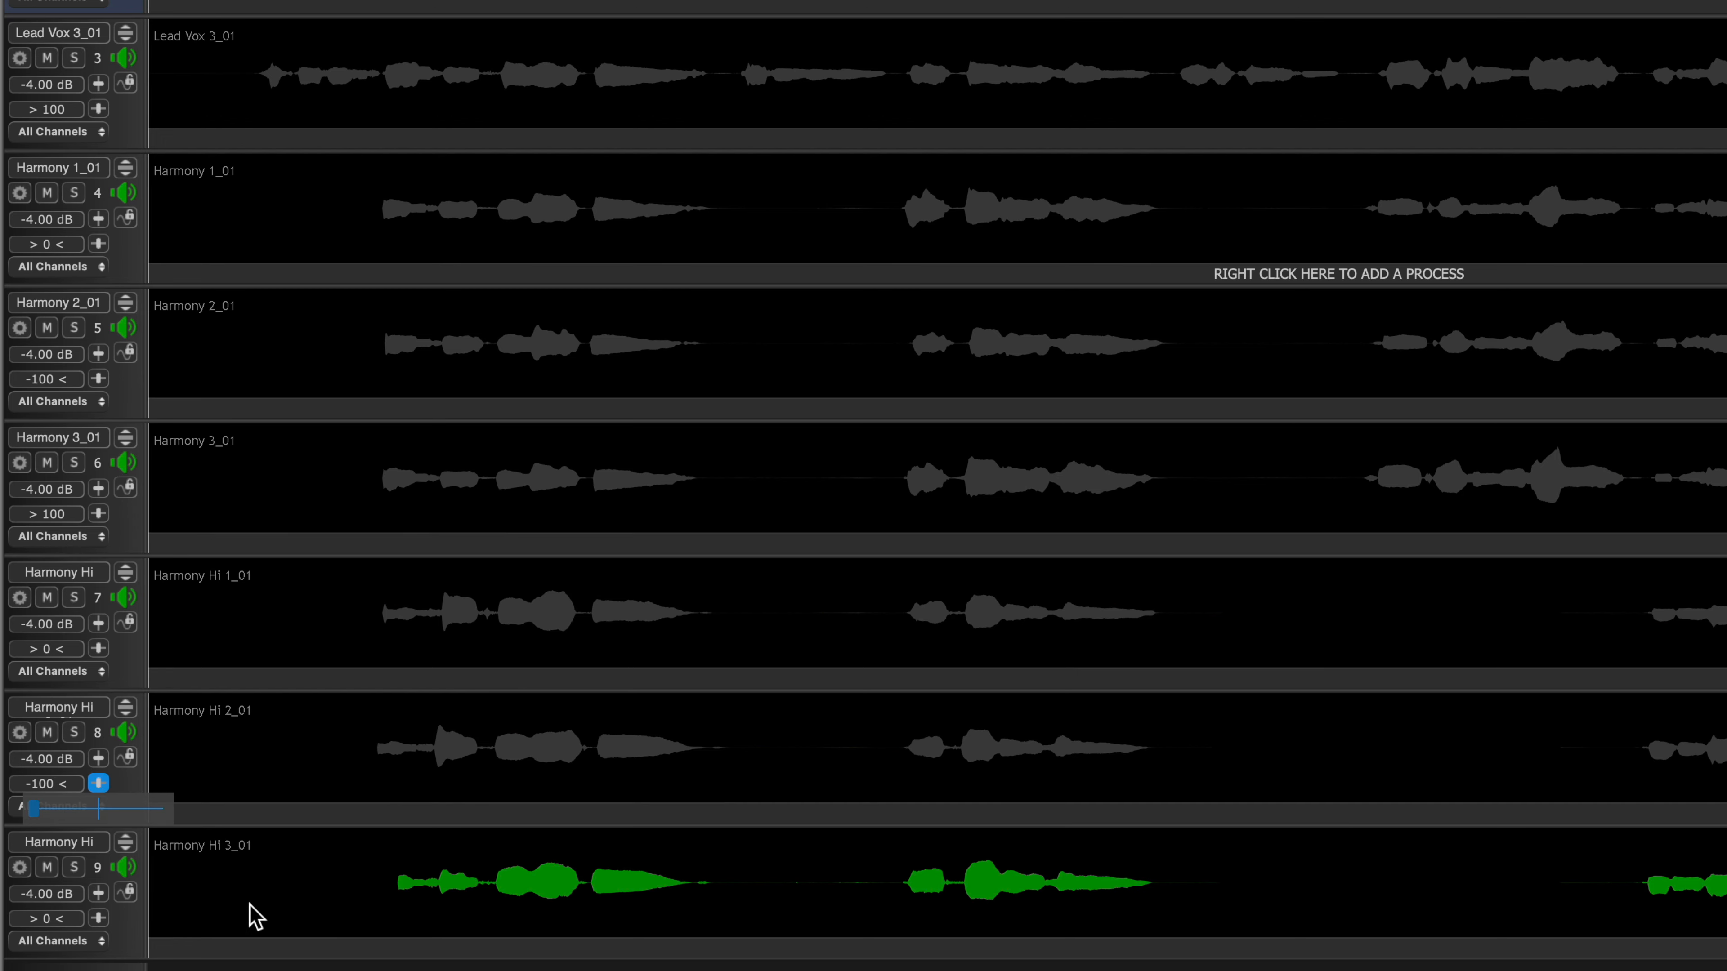
left_click(98, 919)
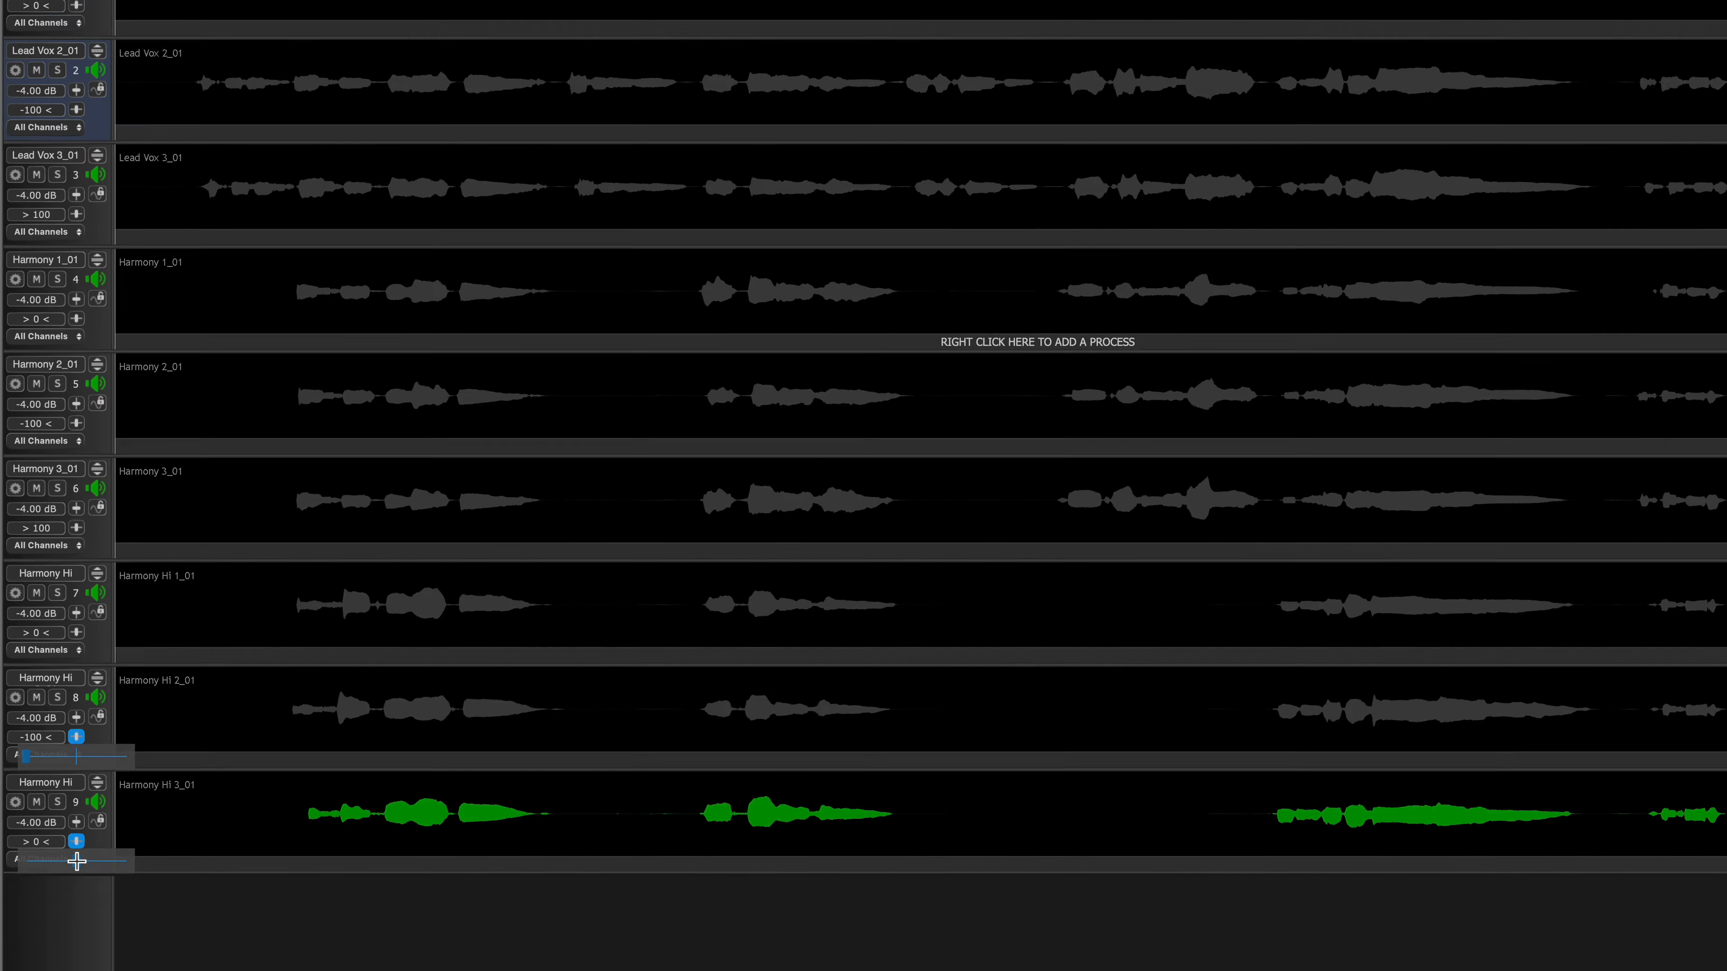
left_click_drag(77, 861, 126, 861)
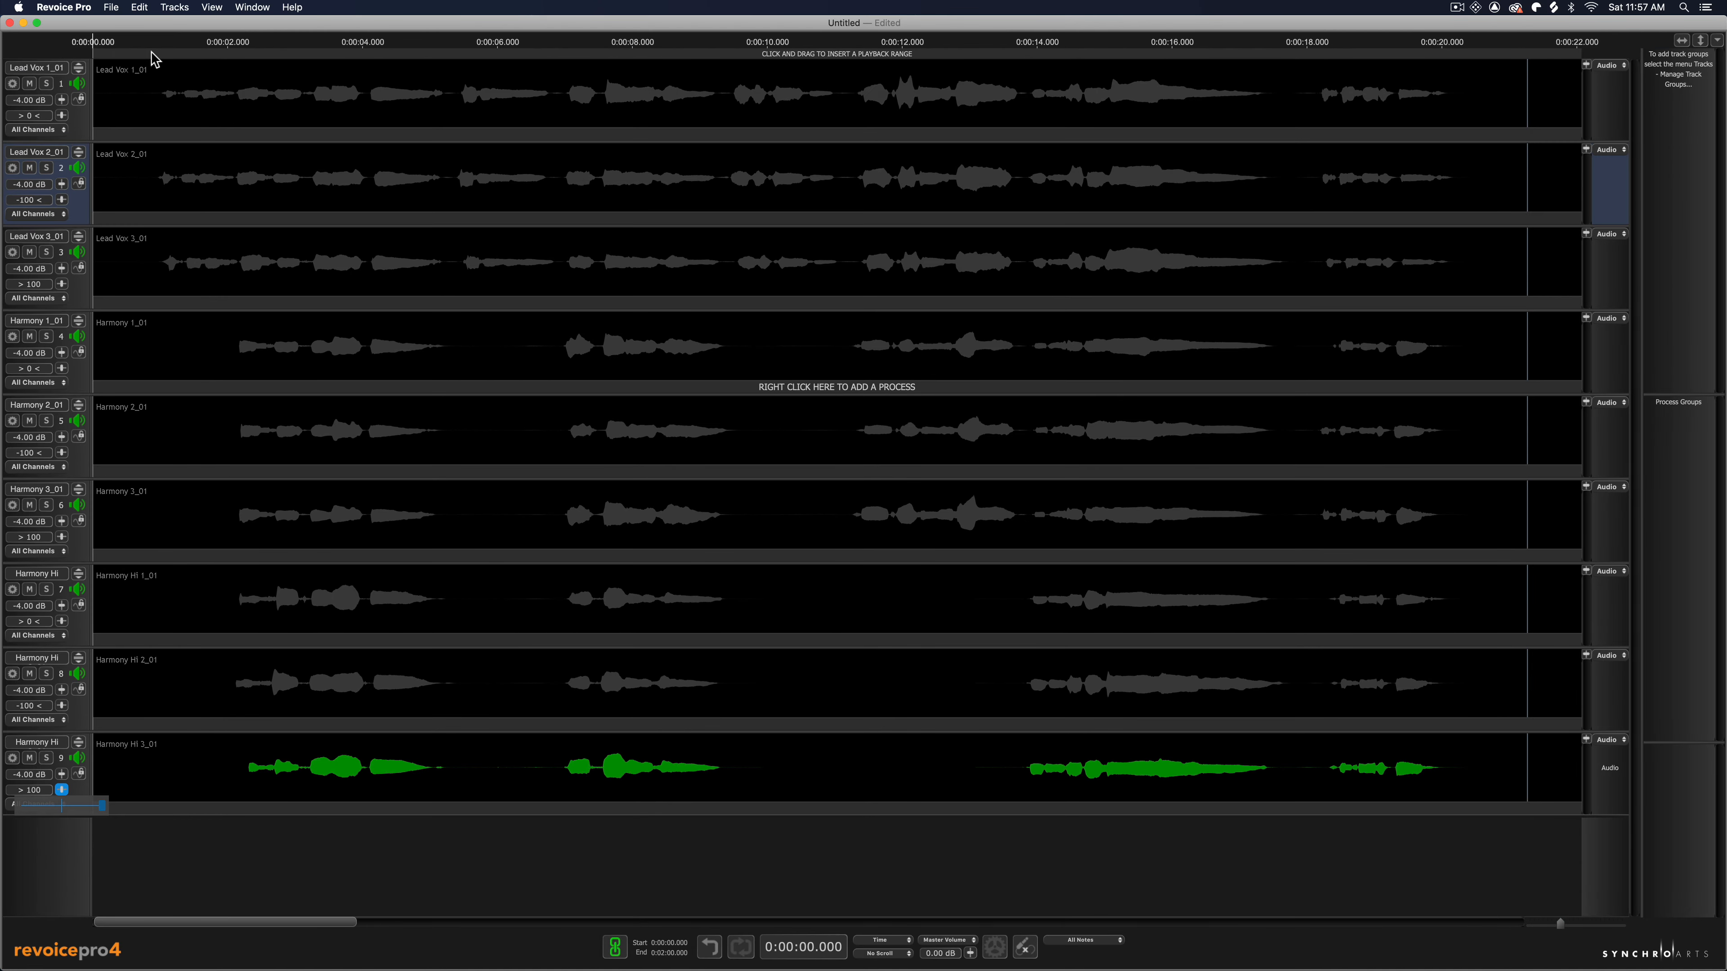
Play back all the vocal tracks from just before the first lead phrase, at about 0.8 seconds
left_click(150, 46)
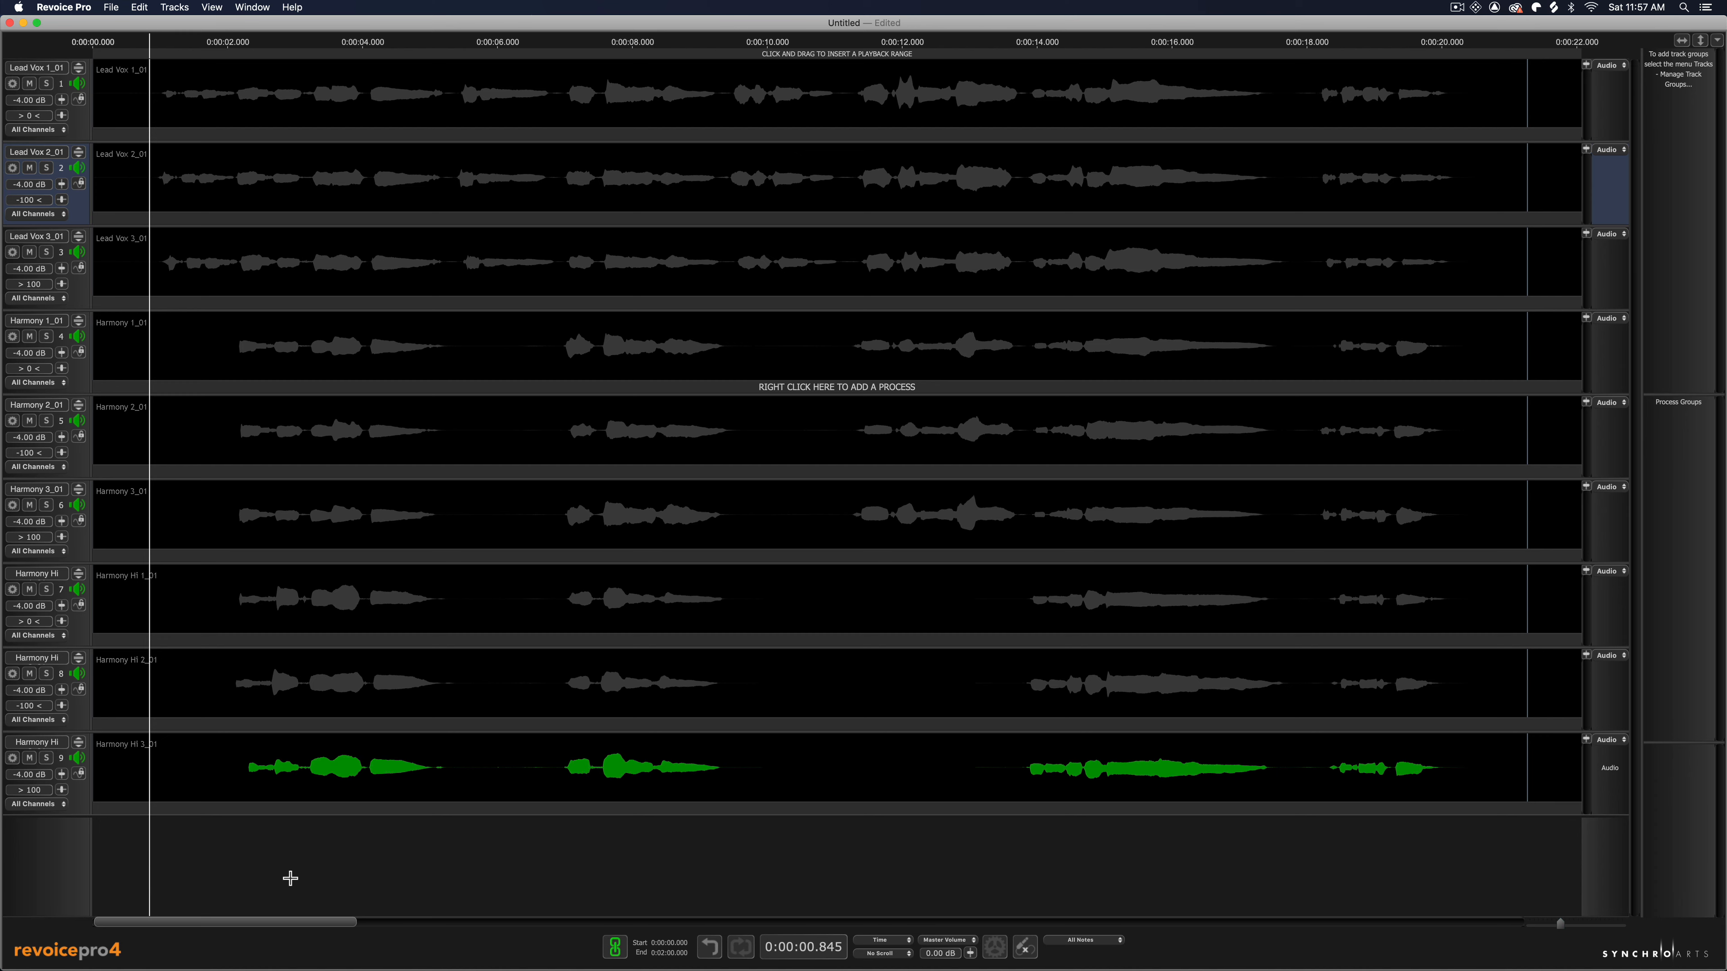
key("space")
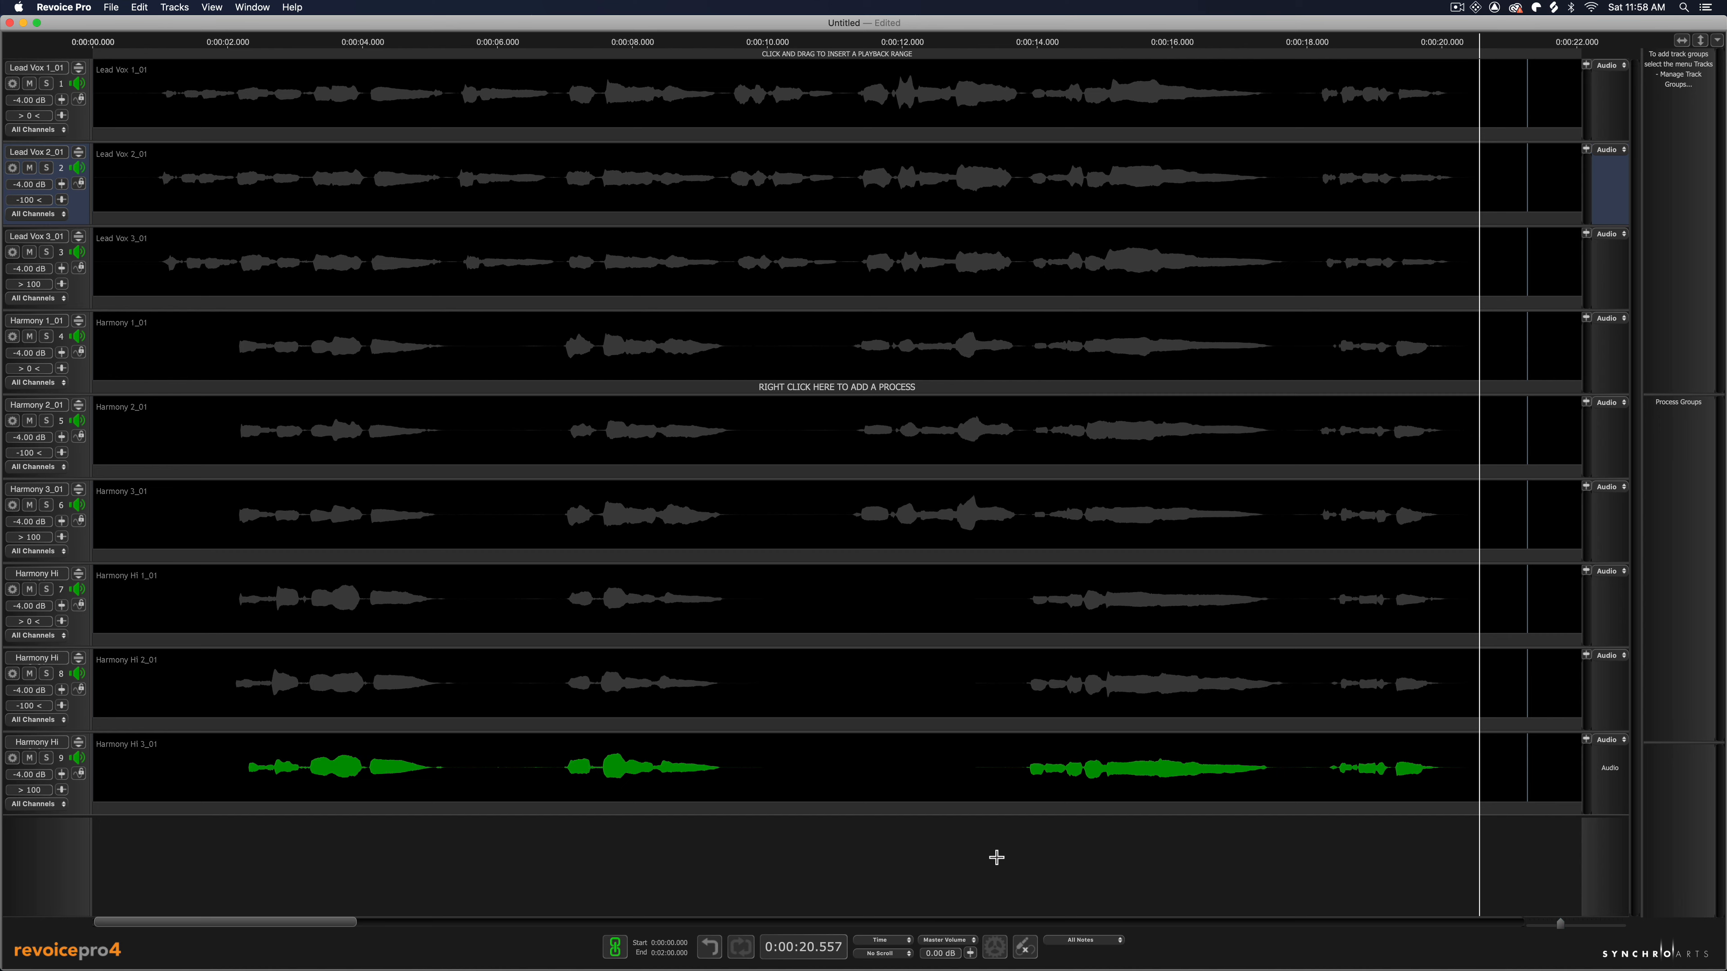
Bring up the minimized Safari window to view the sapphomusic.com page, and return to the Revoice Pro session
mouse_move(1368, 966)
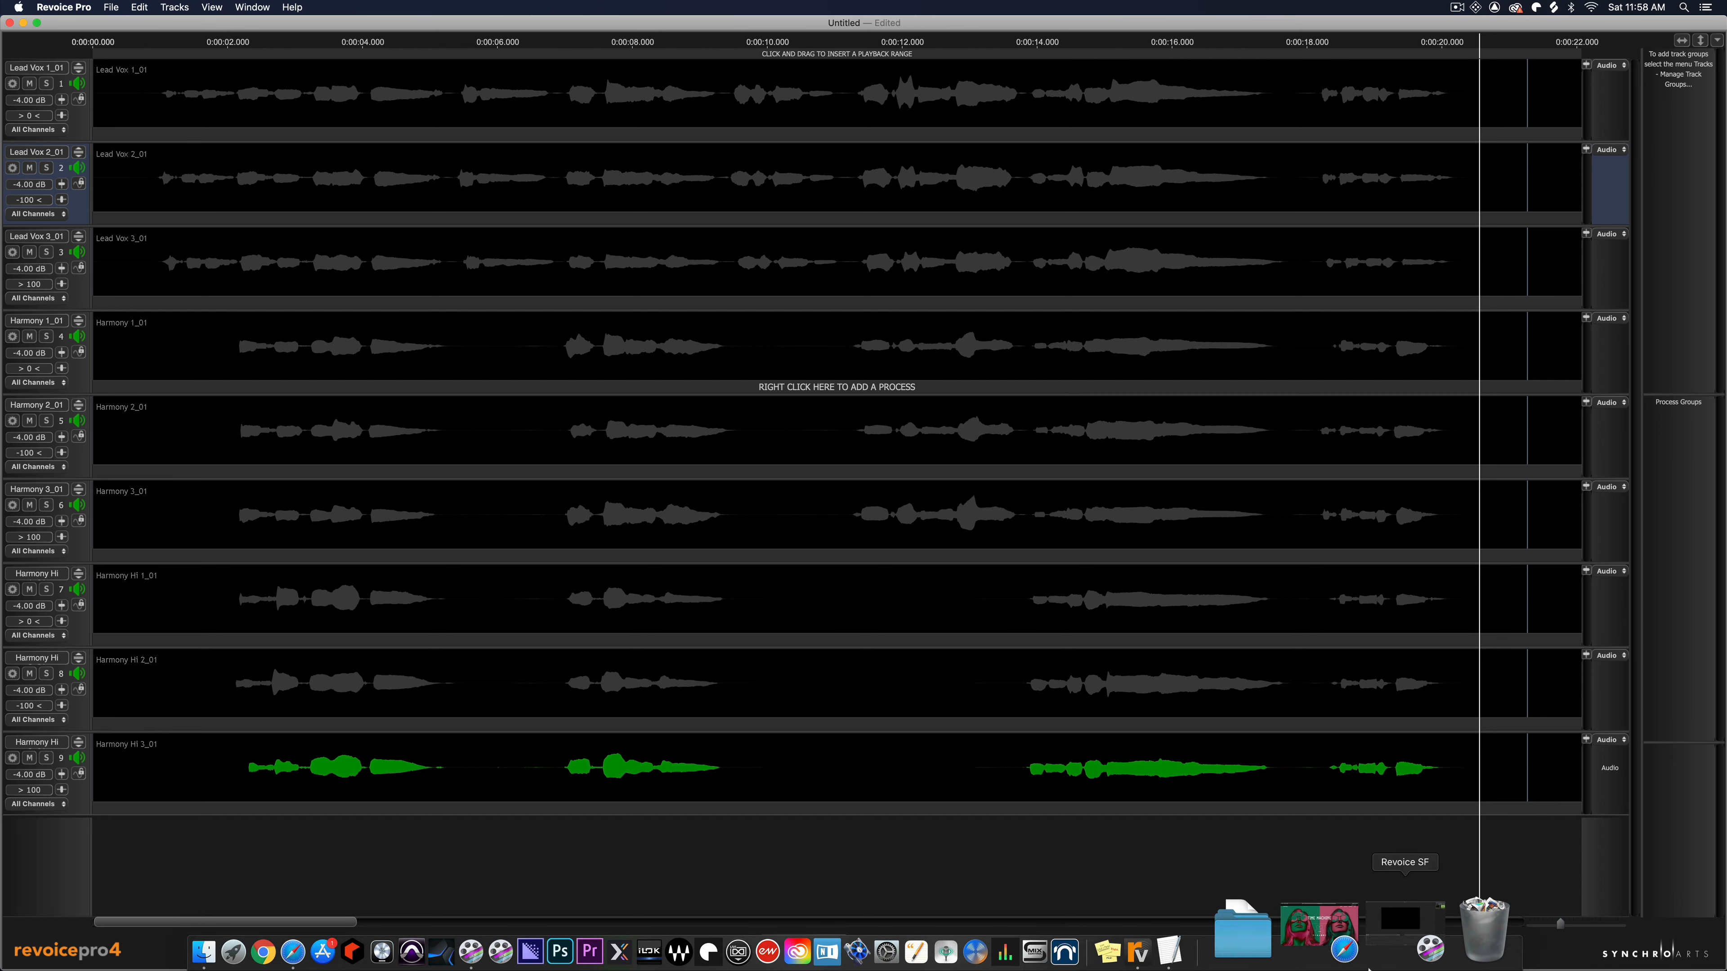
left_click(1343, 932)
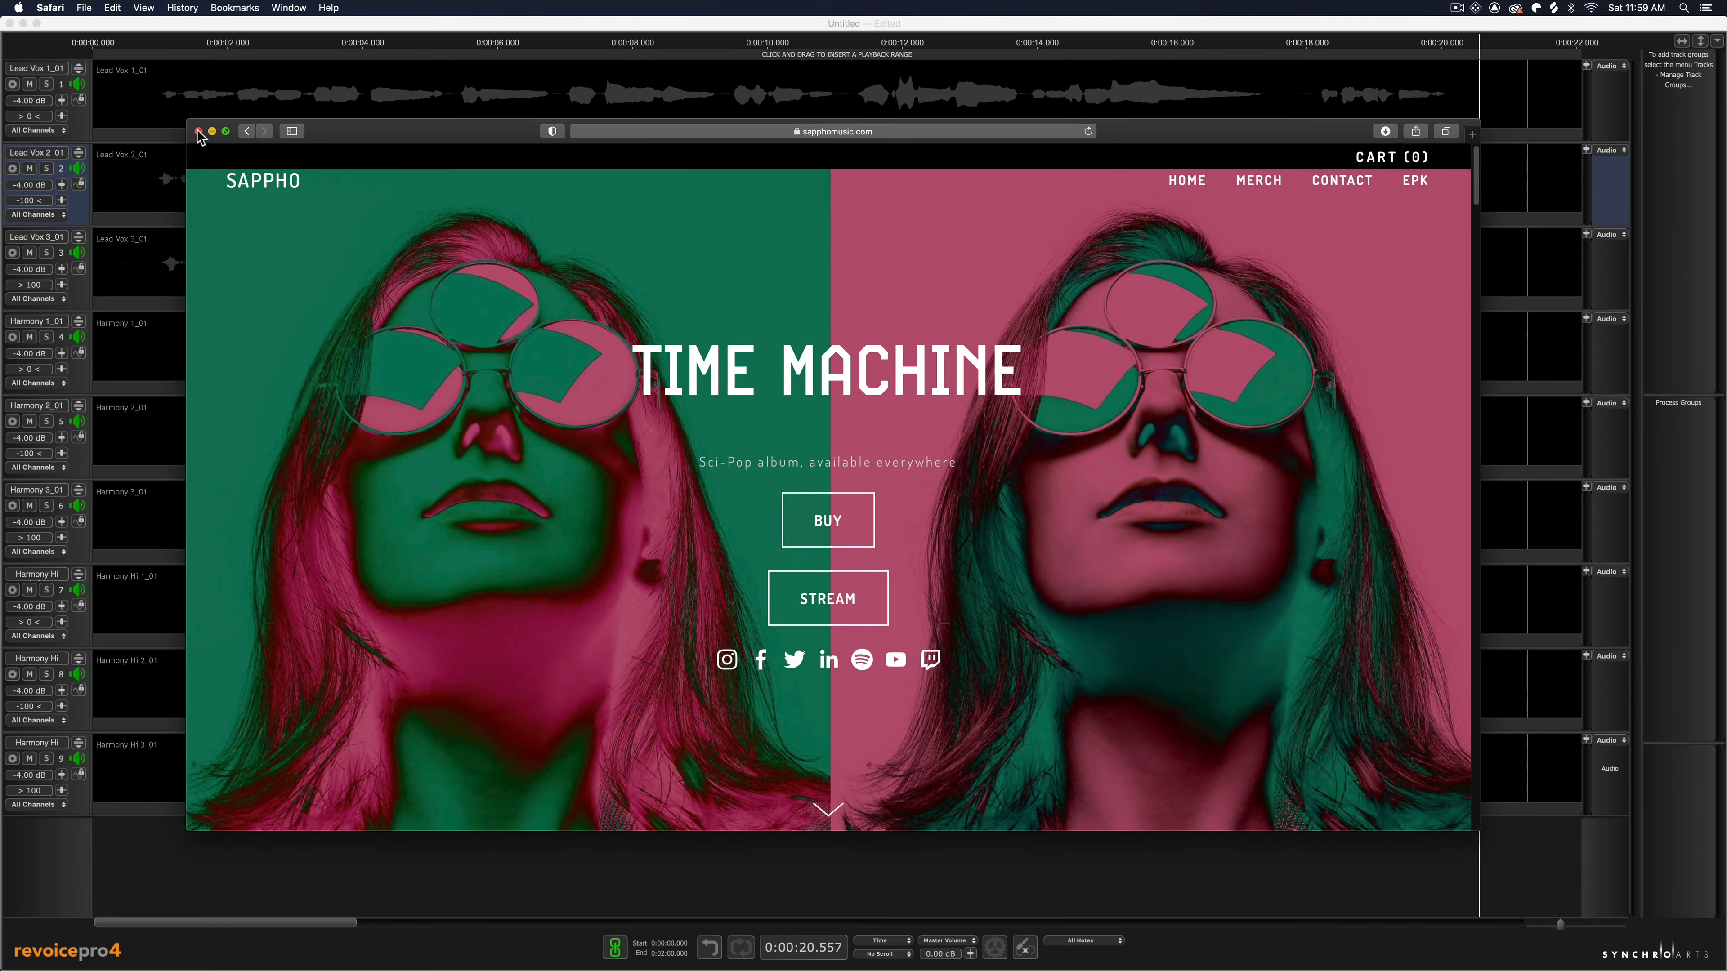
left_click(41, 24)
left_click(372, 844)
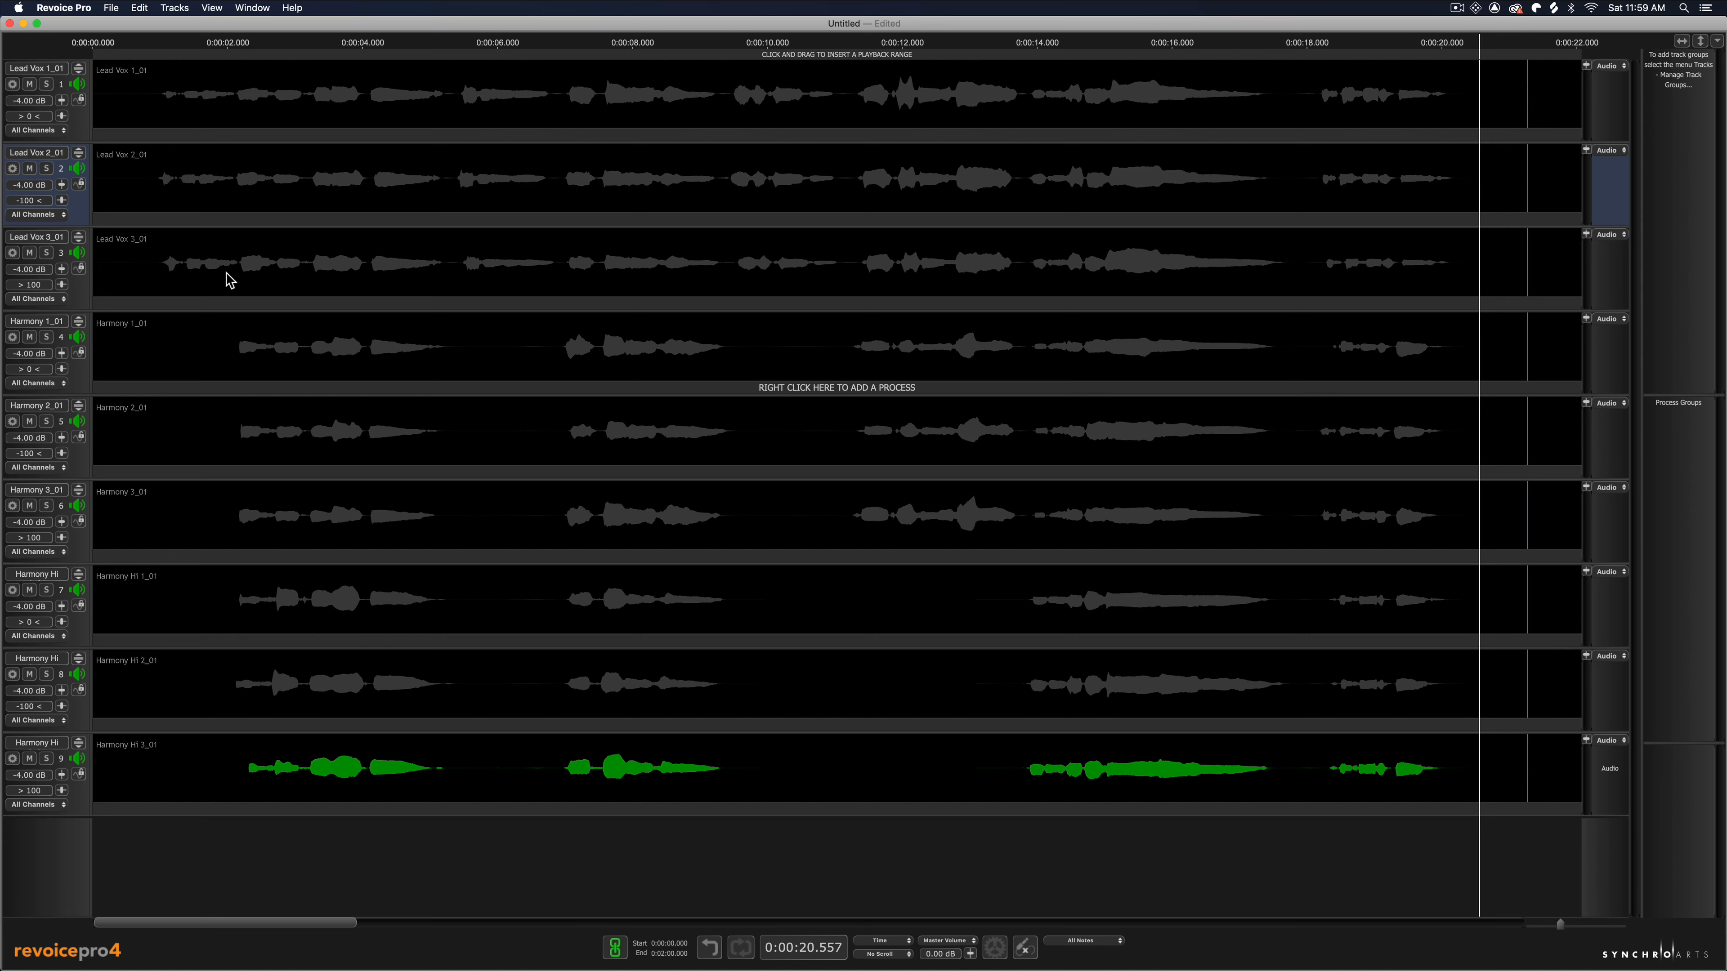
Mute every track except Lead Vox 1_01
left_click(30, 336)
left_click(29, 422)
left_click(29, 505)
left_click(29, 590)
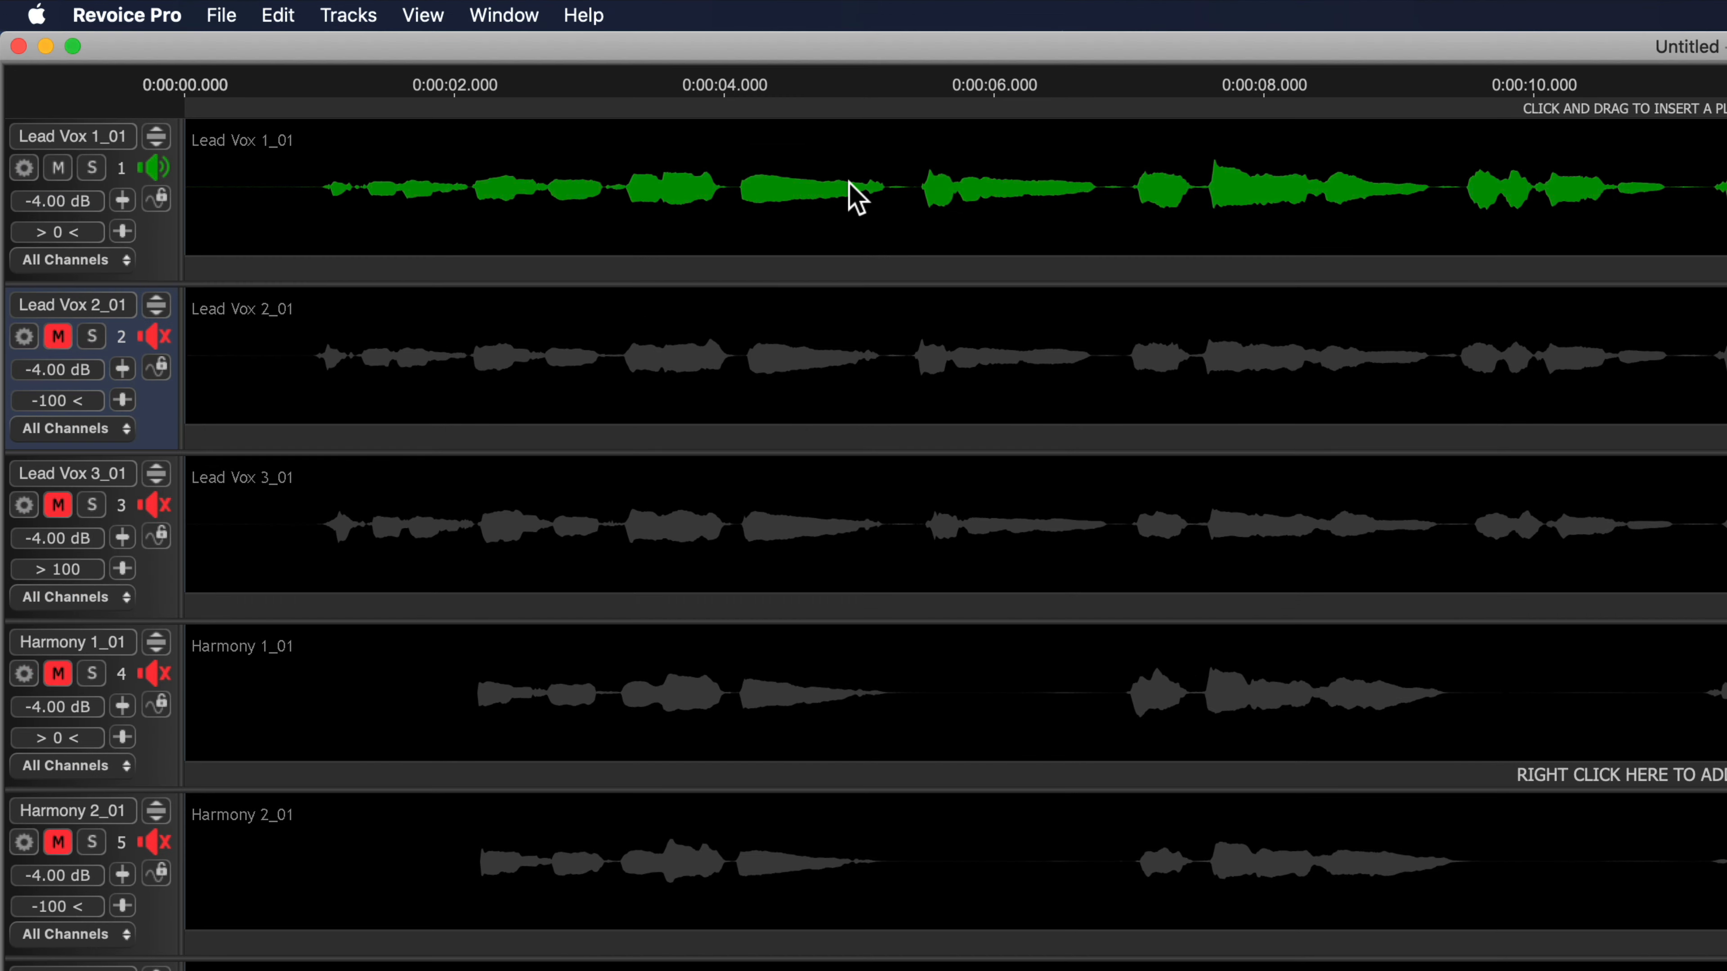
Expand the Lead Vox 1_01 track, switch its vertical display from Audio to Pitch, and collapse it to normal height
left_click(157, 137)
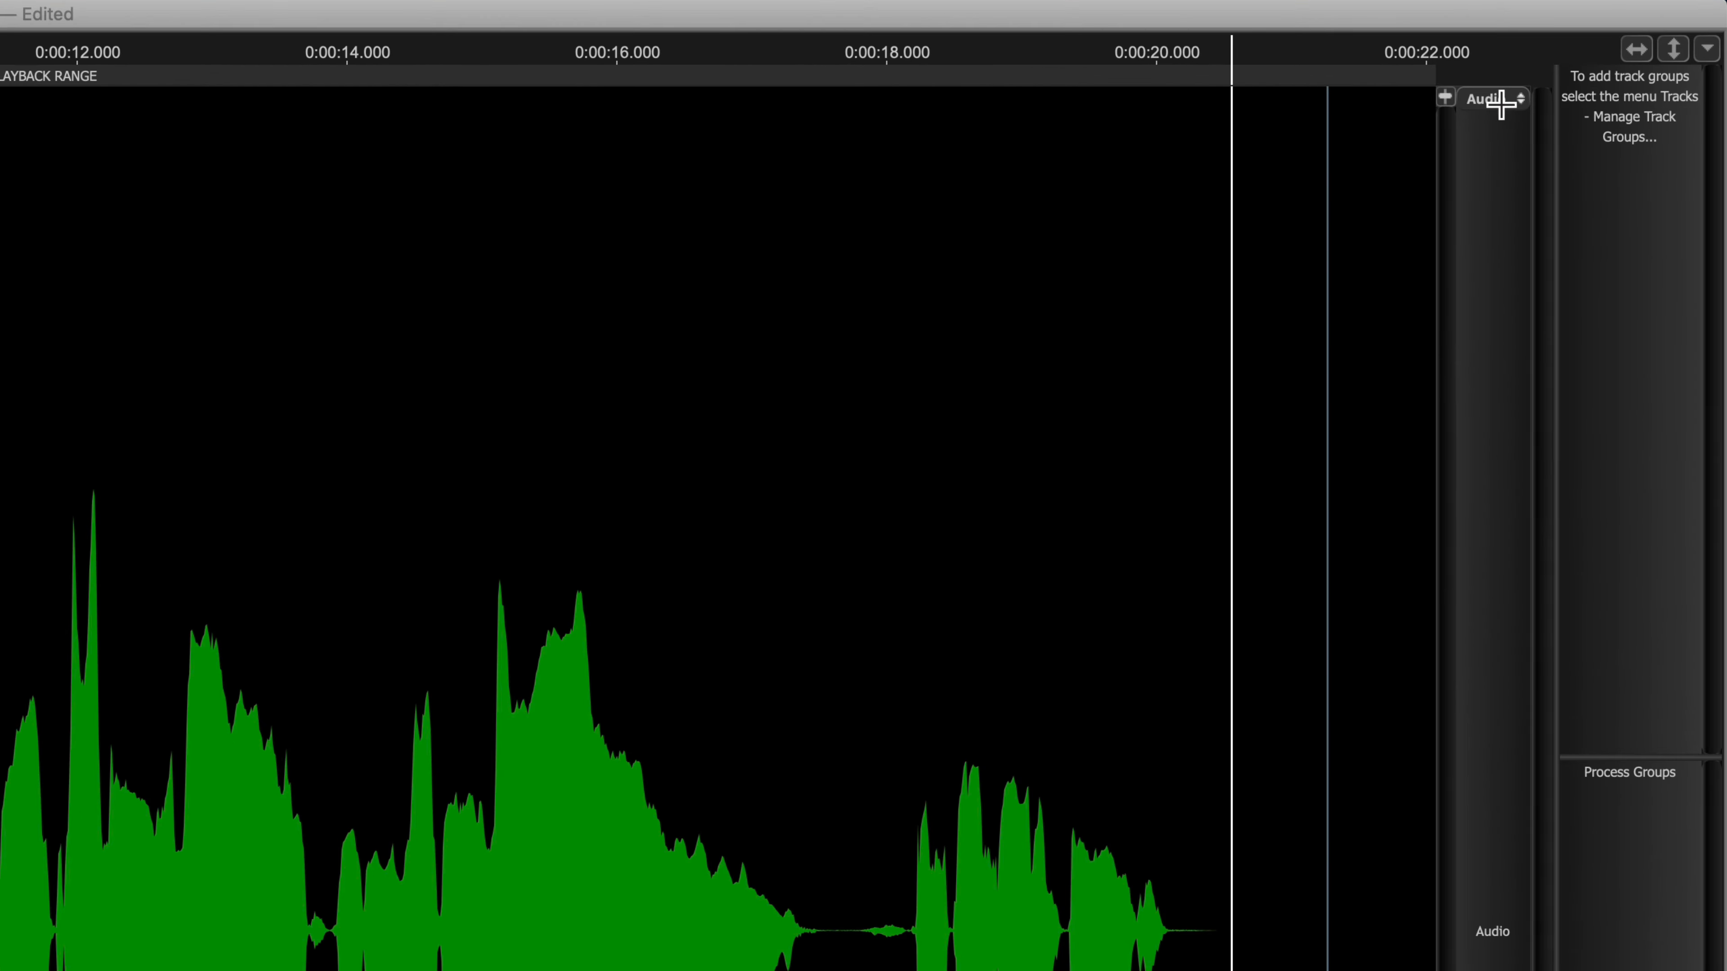
left_click(1612, 68)
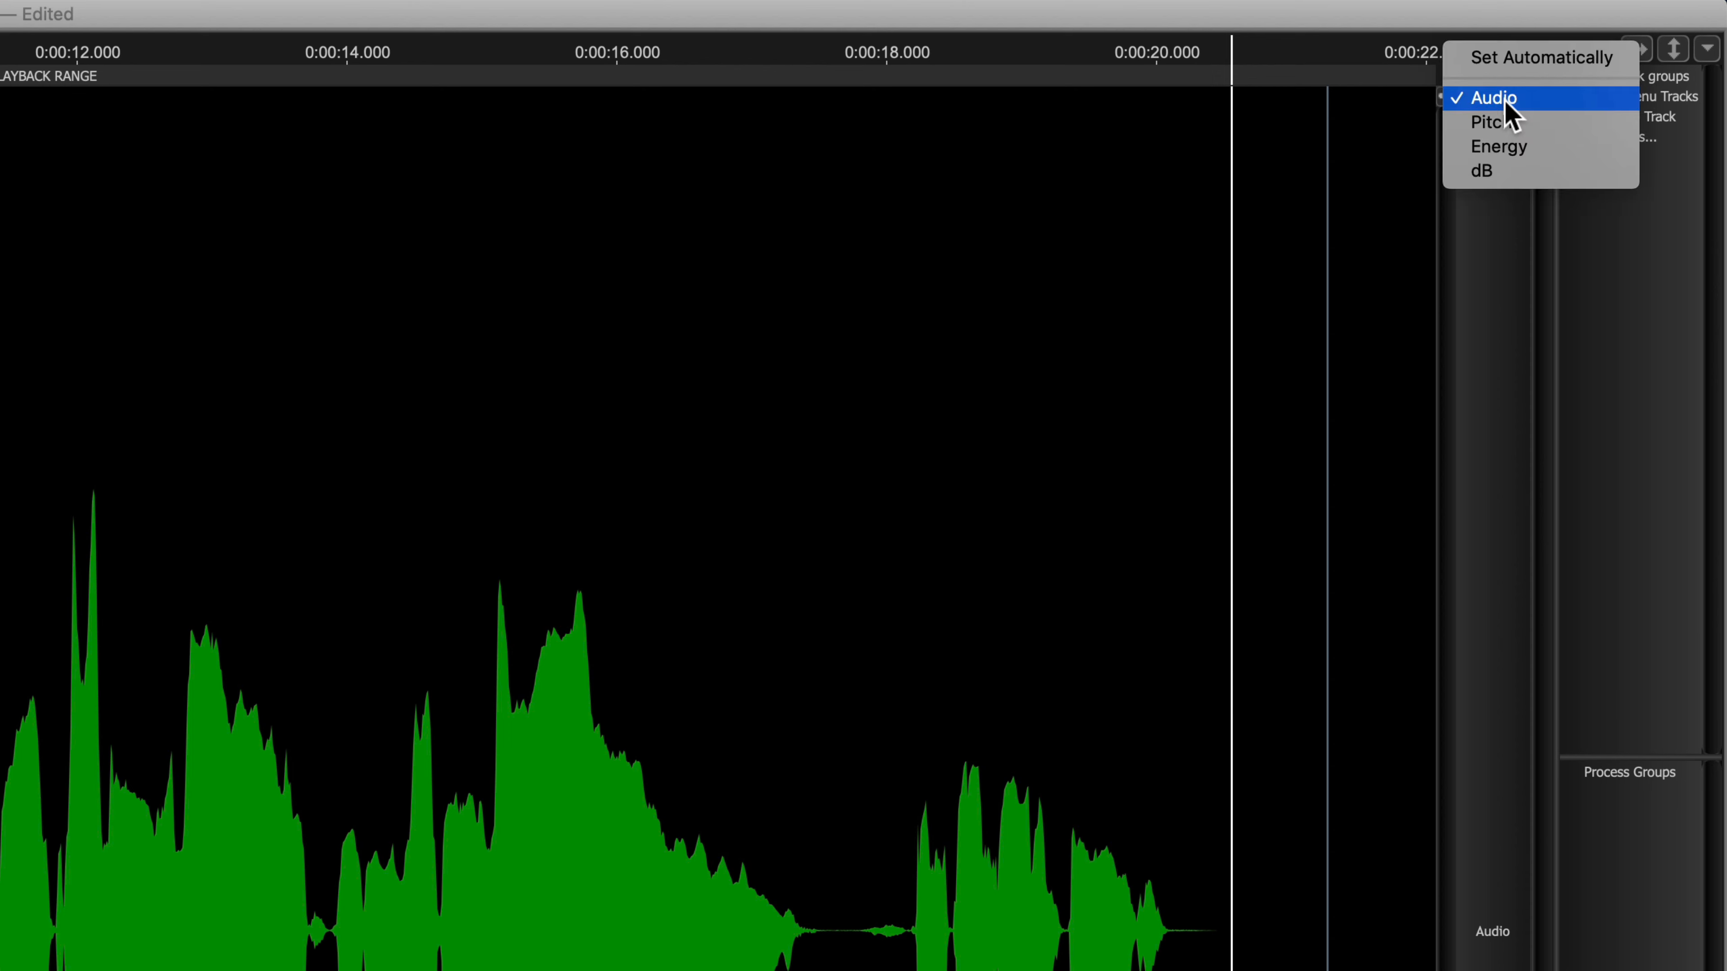
left_click(1552, 104)
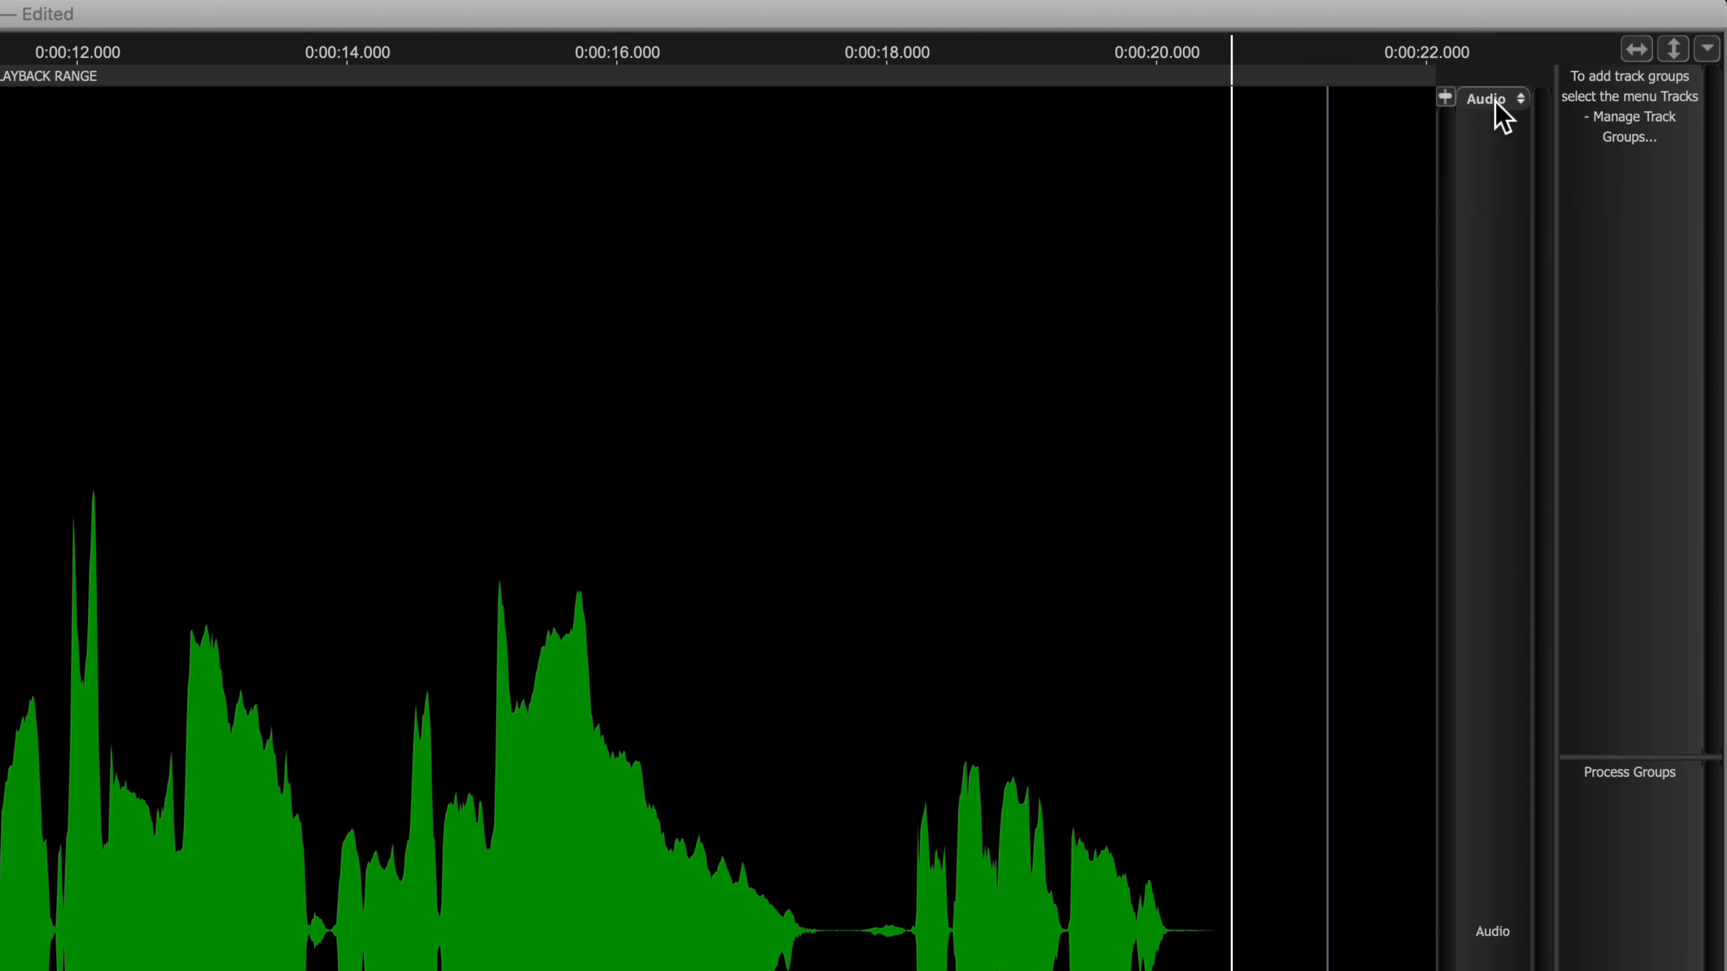
left_click(1503, 117)
left_click(1556, 130)
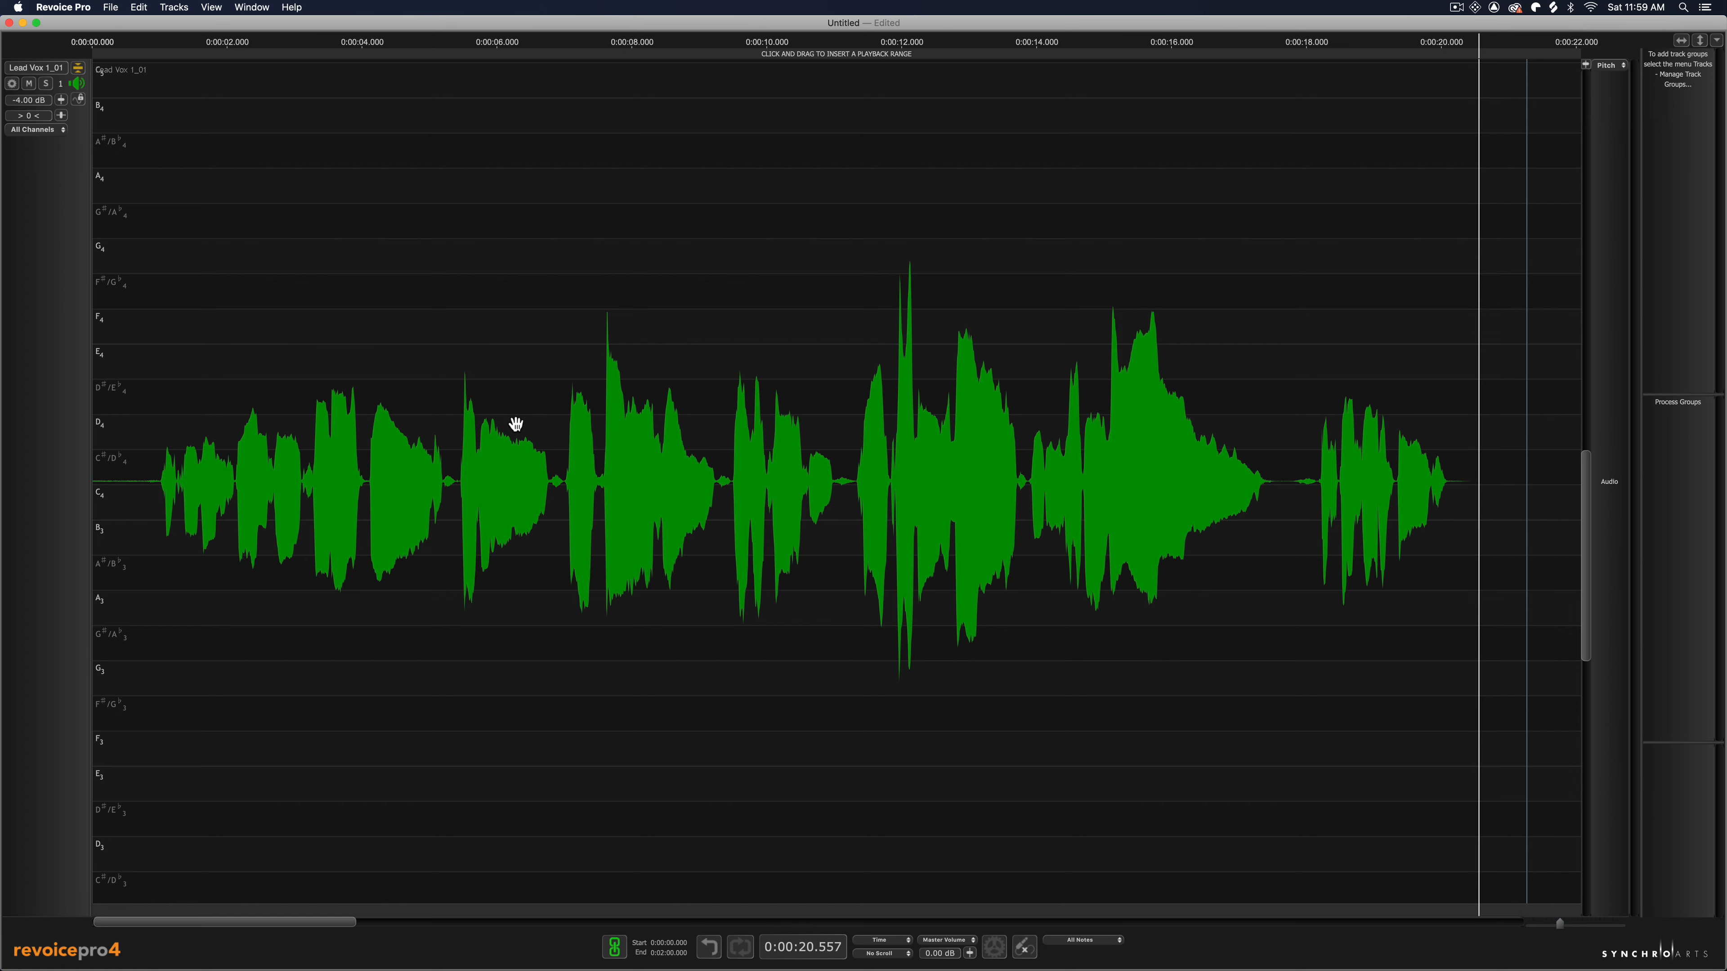
left_click(78, 67)
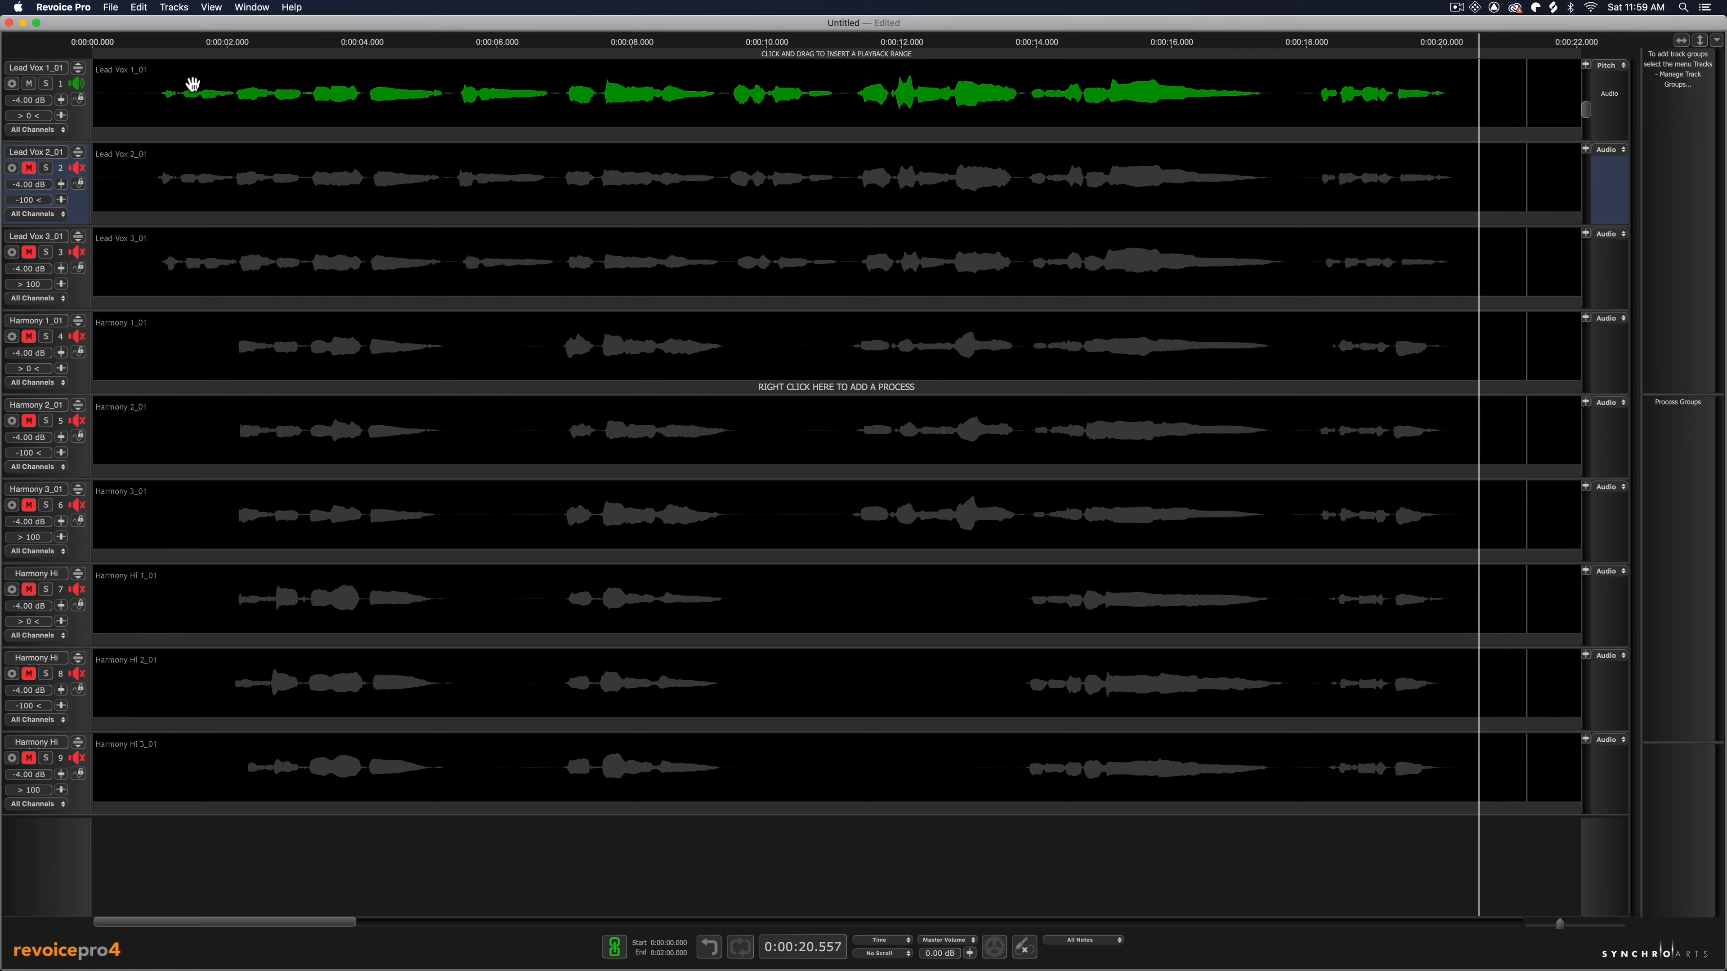
Make a warp region from the Lead Vox 1_01 audio
right_click(223, 88)
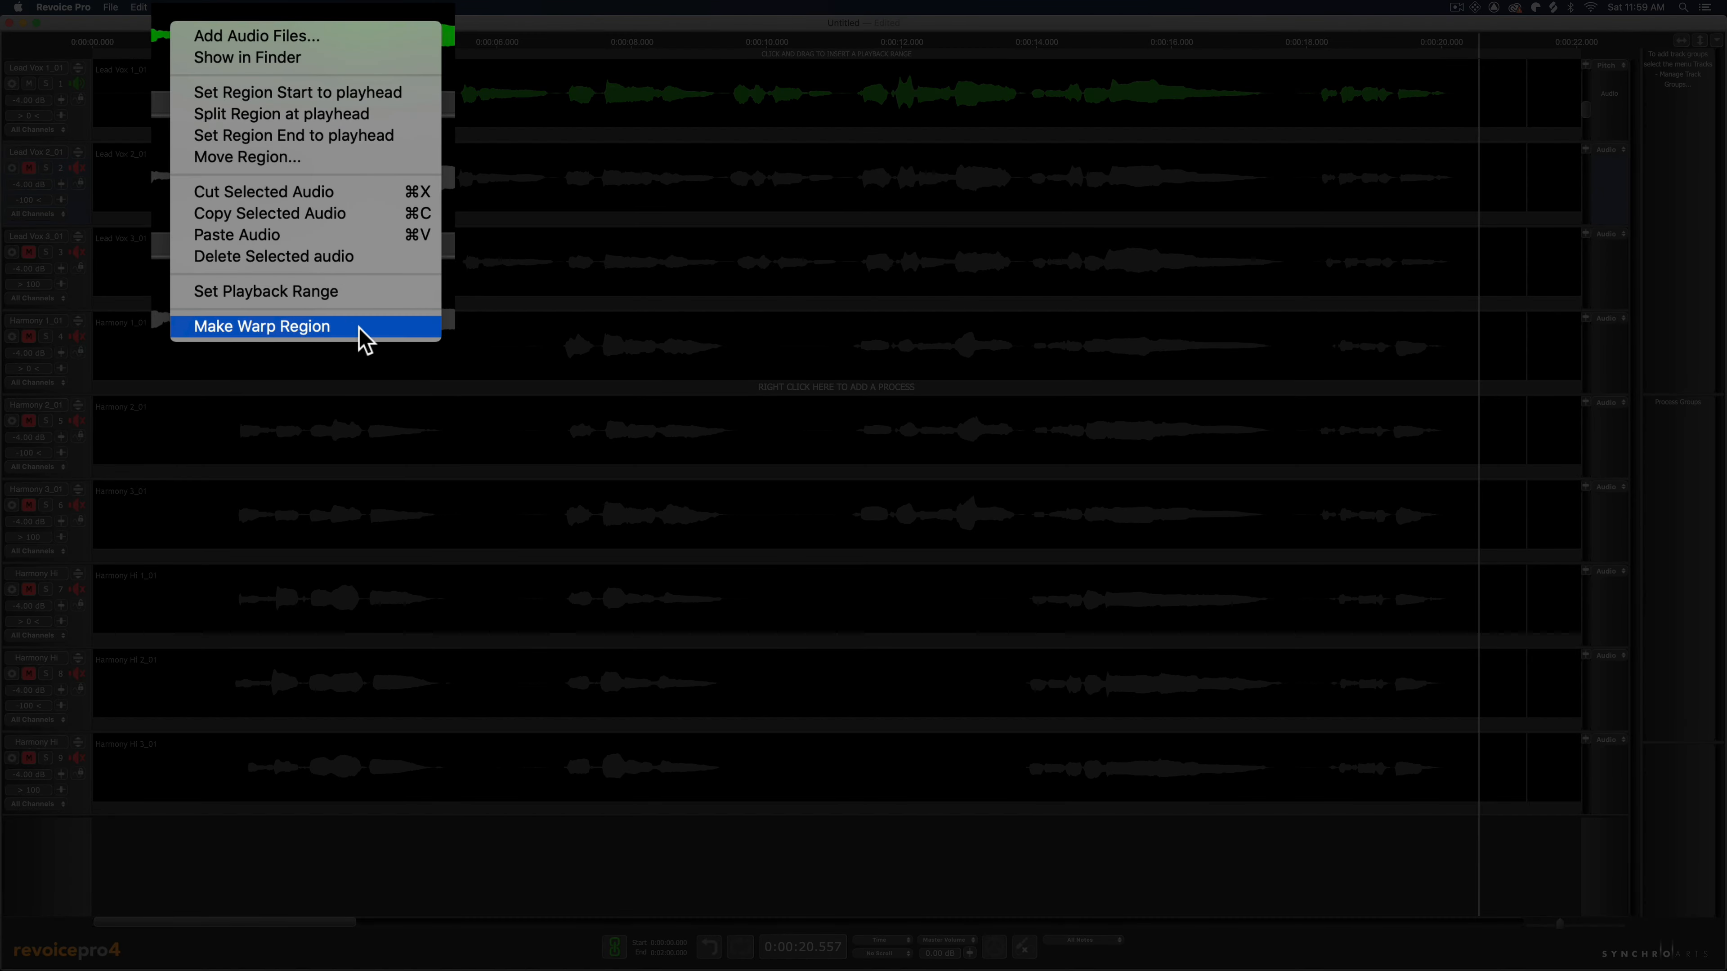
left_click(366, 327)
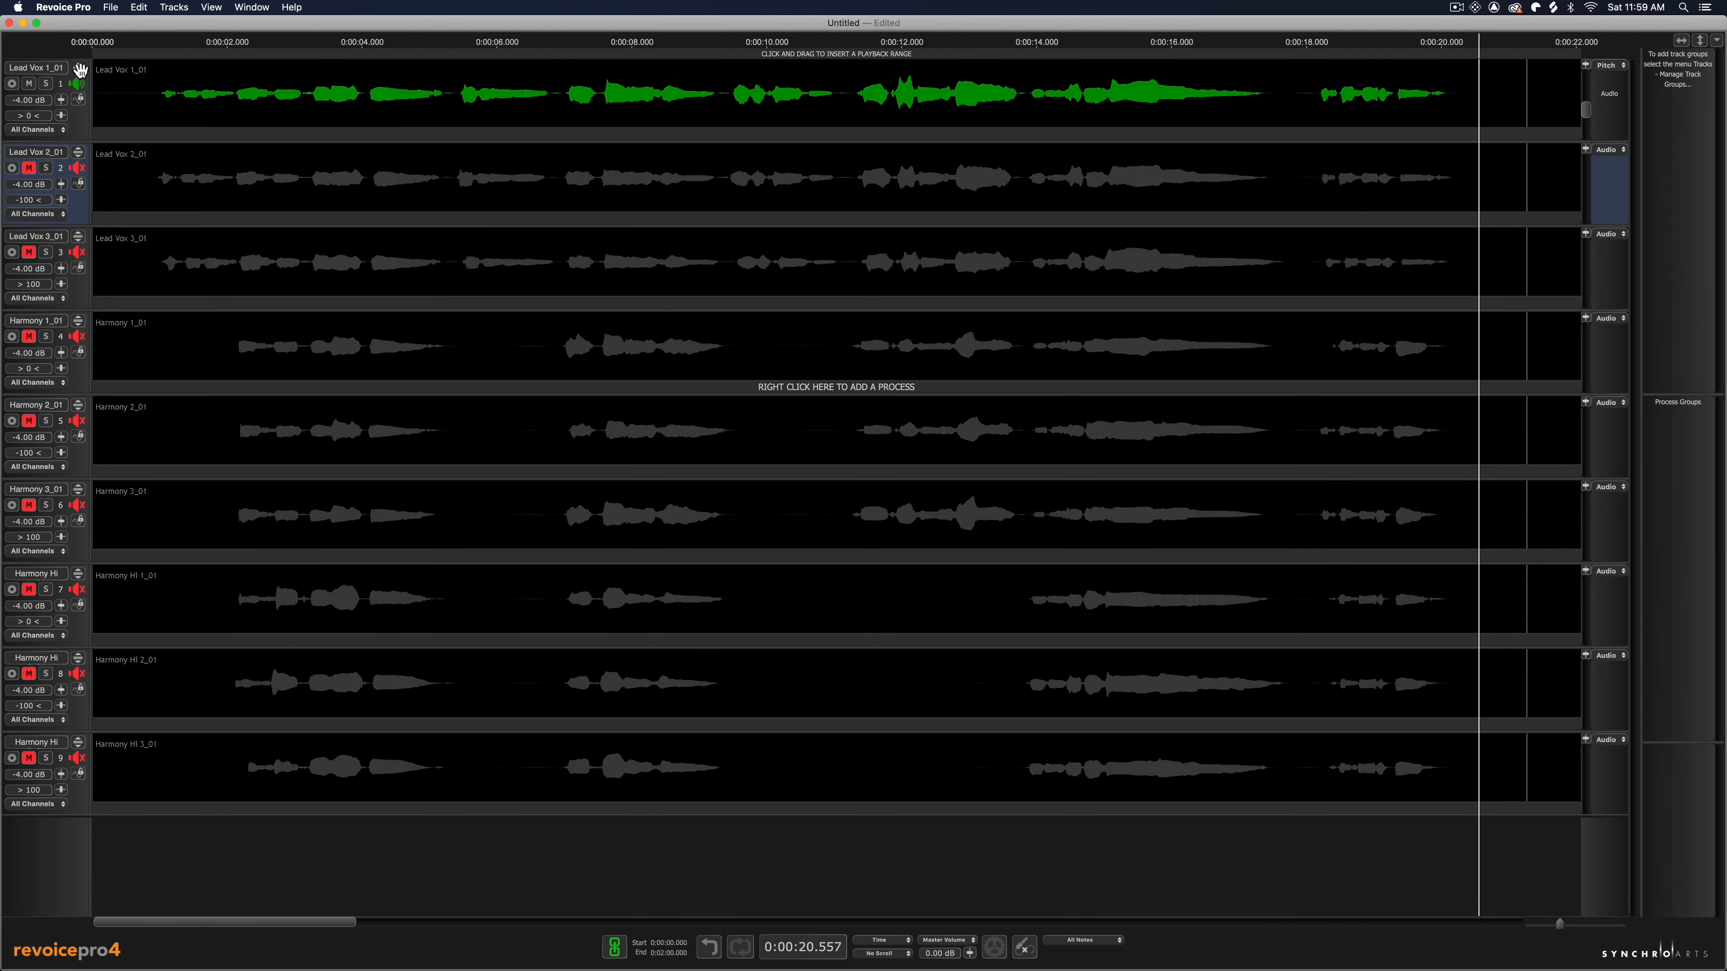
Maximize the Lead Vox 1_01 track and make a warp region from its audio
left_click(79, 67)
right_click(320, 317)
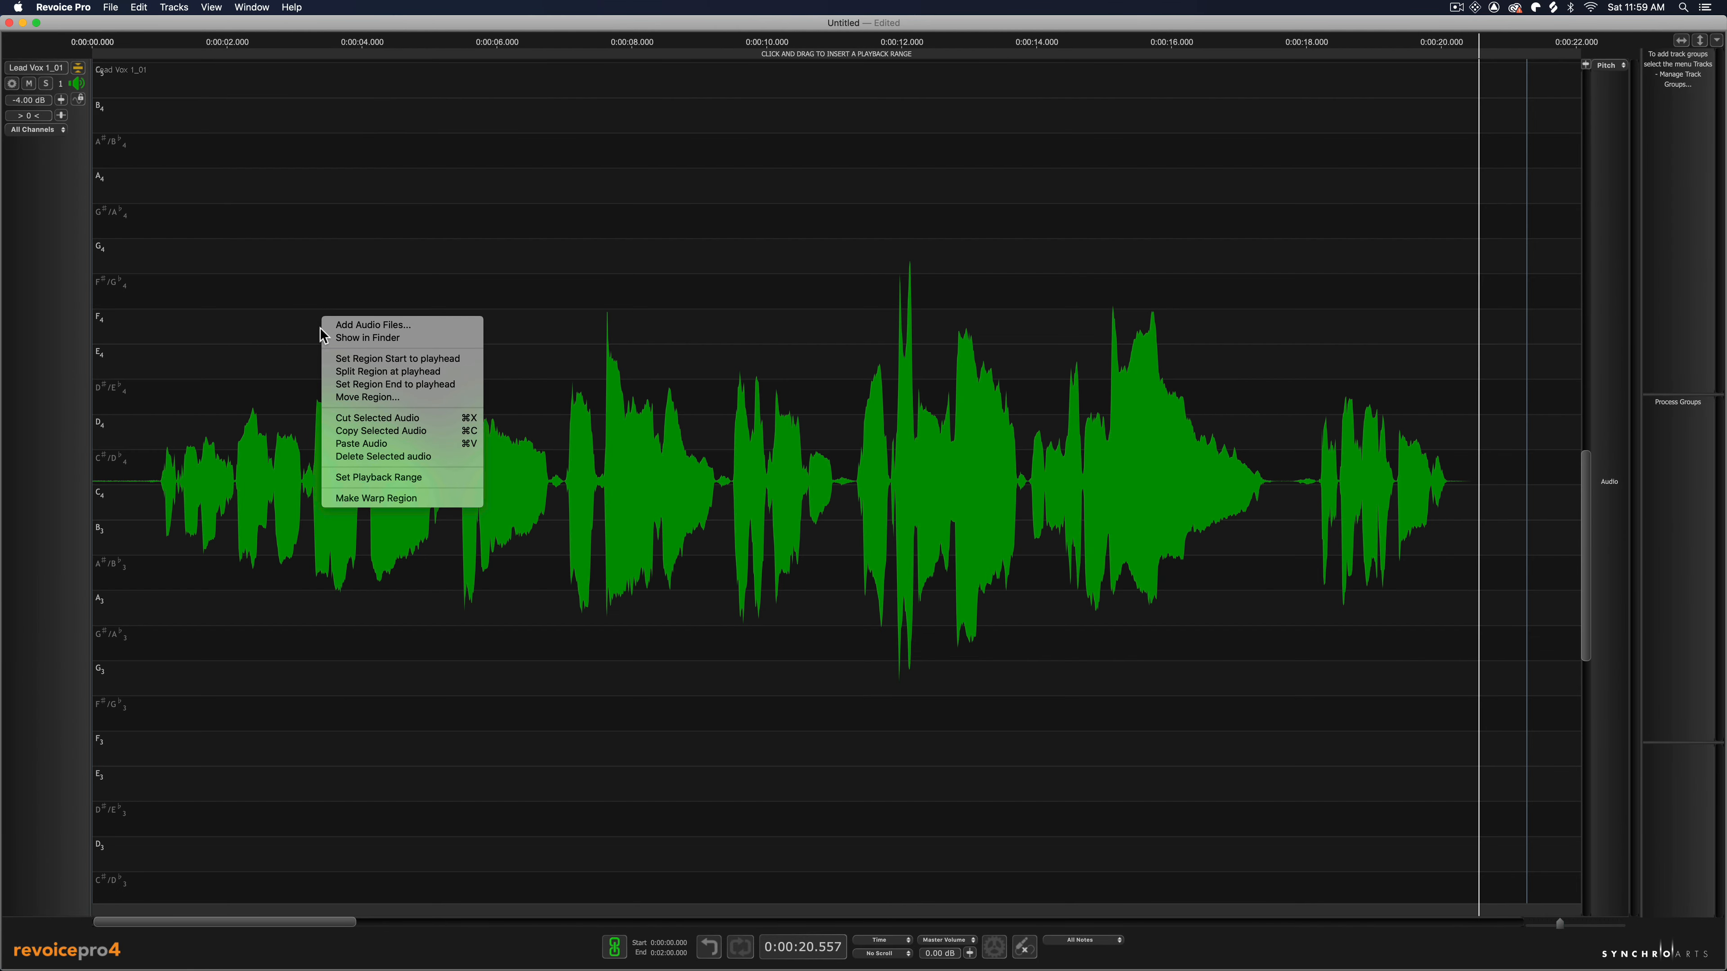
left_click(445, 501)
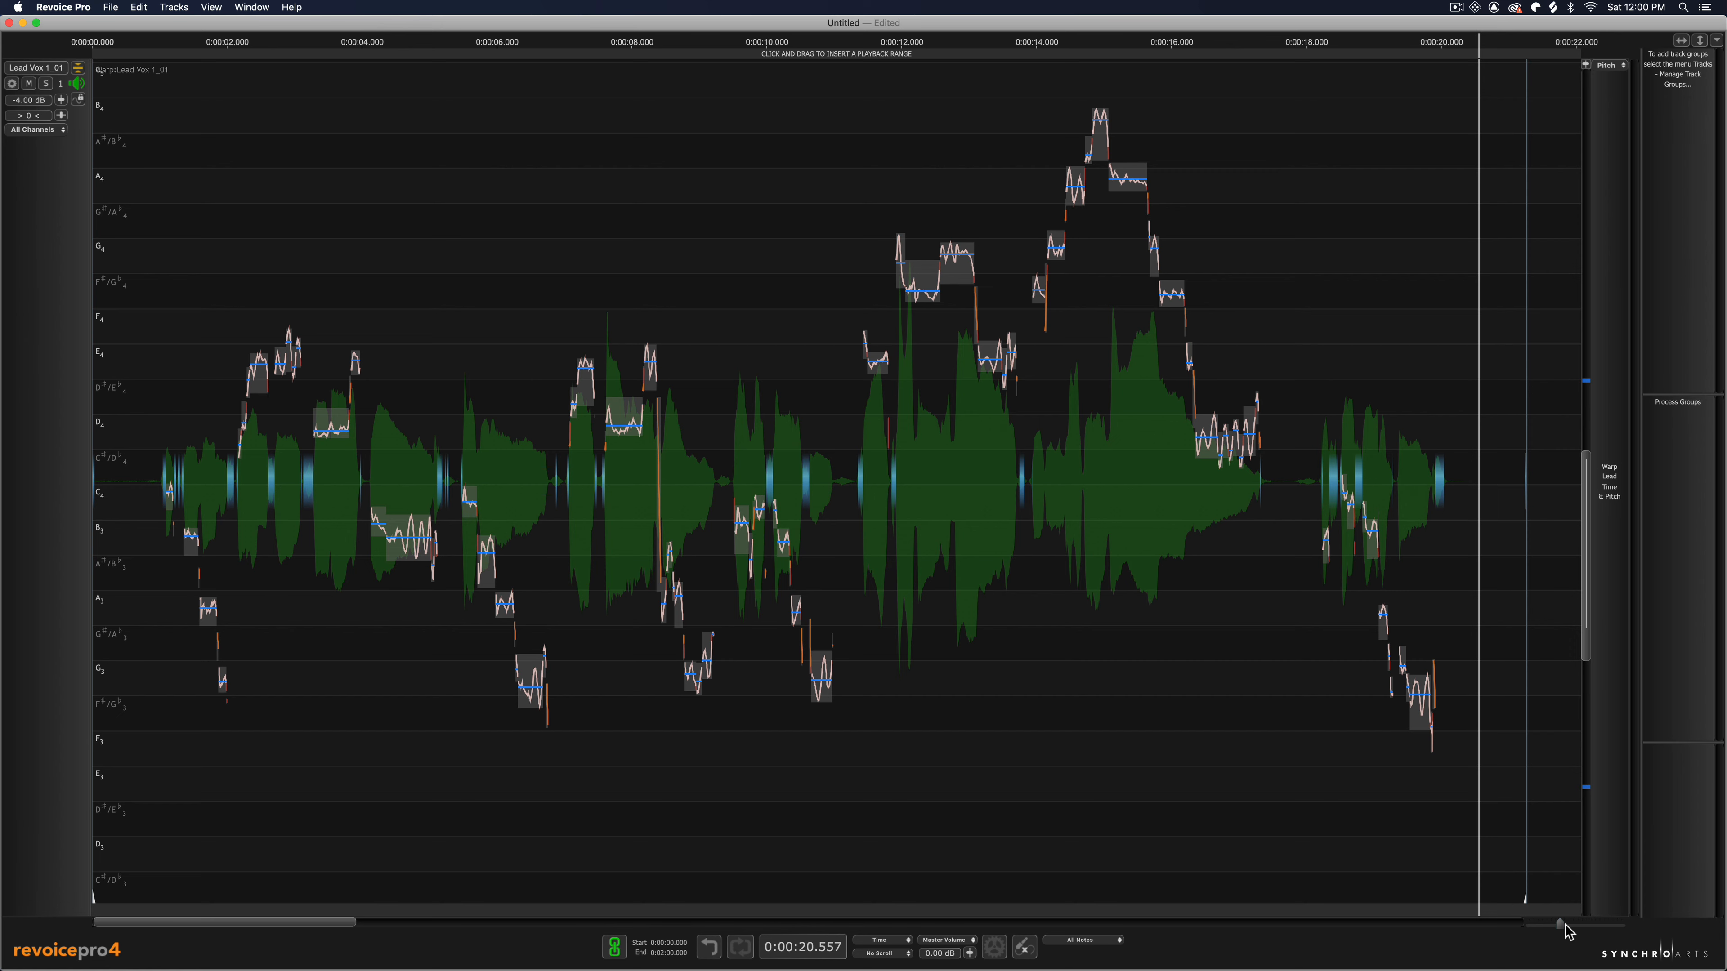
Detect the musical scale of the Lead Vox 1_01 warp region
left_click_drag(1560, 924, 1569, 924)
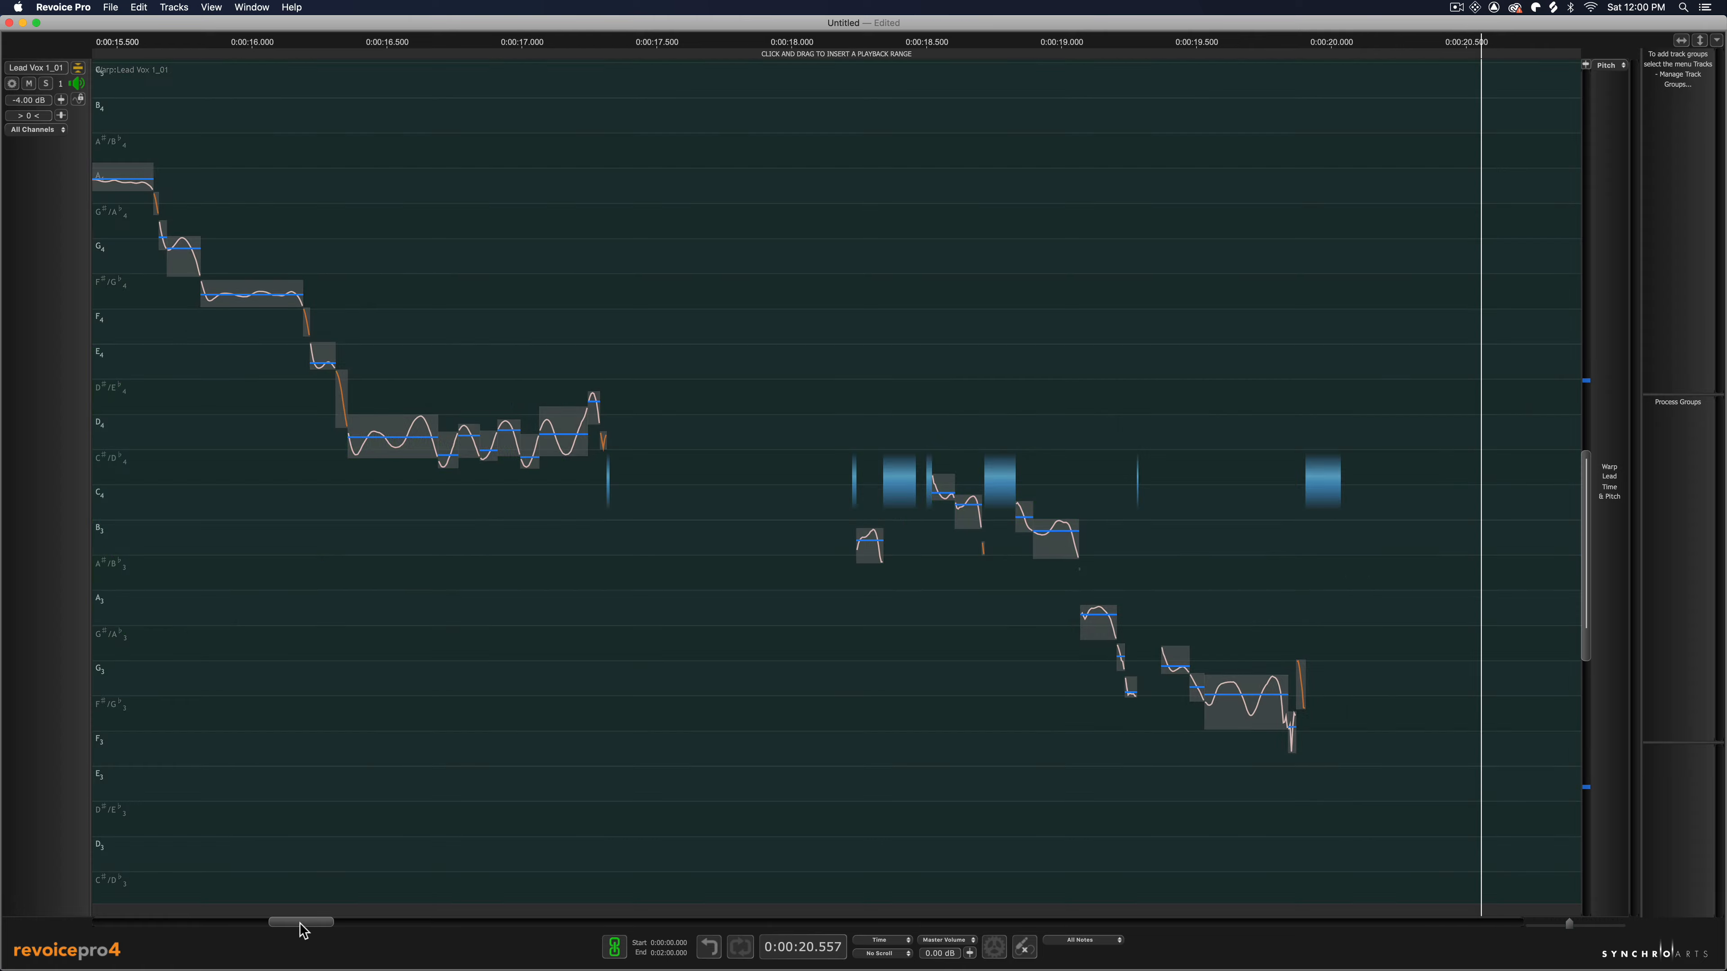
left_click_drag(307, 923, 134, 929)
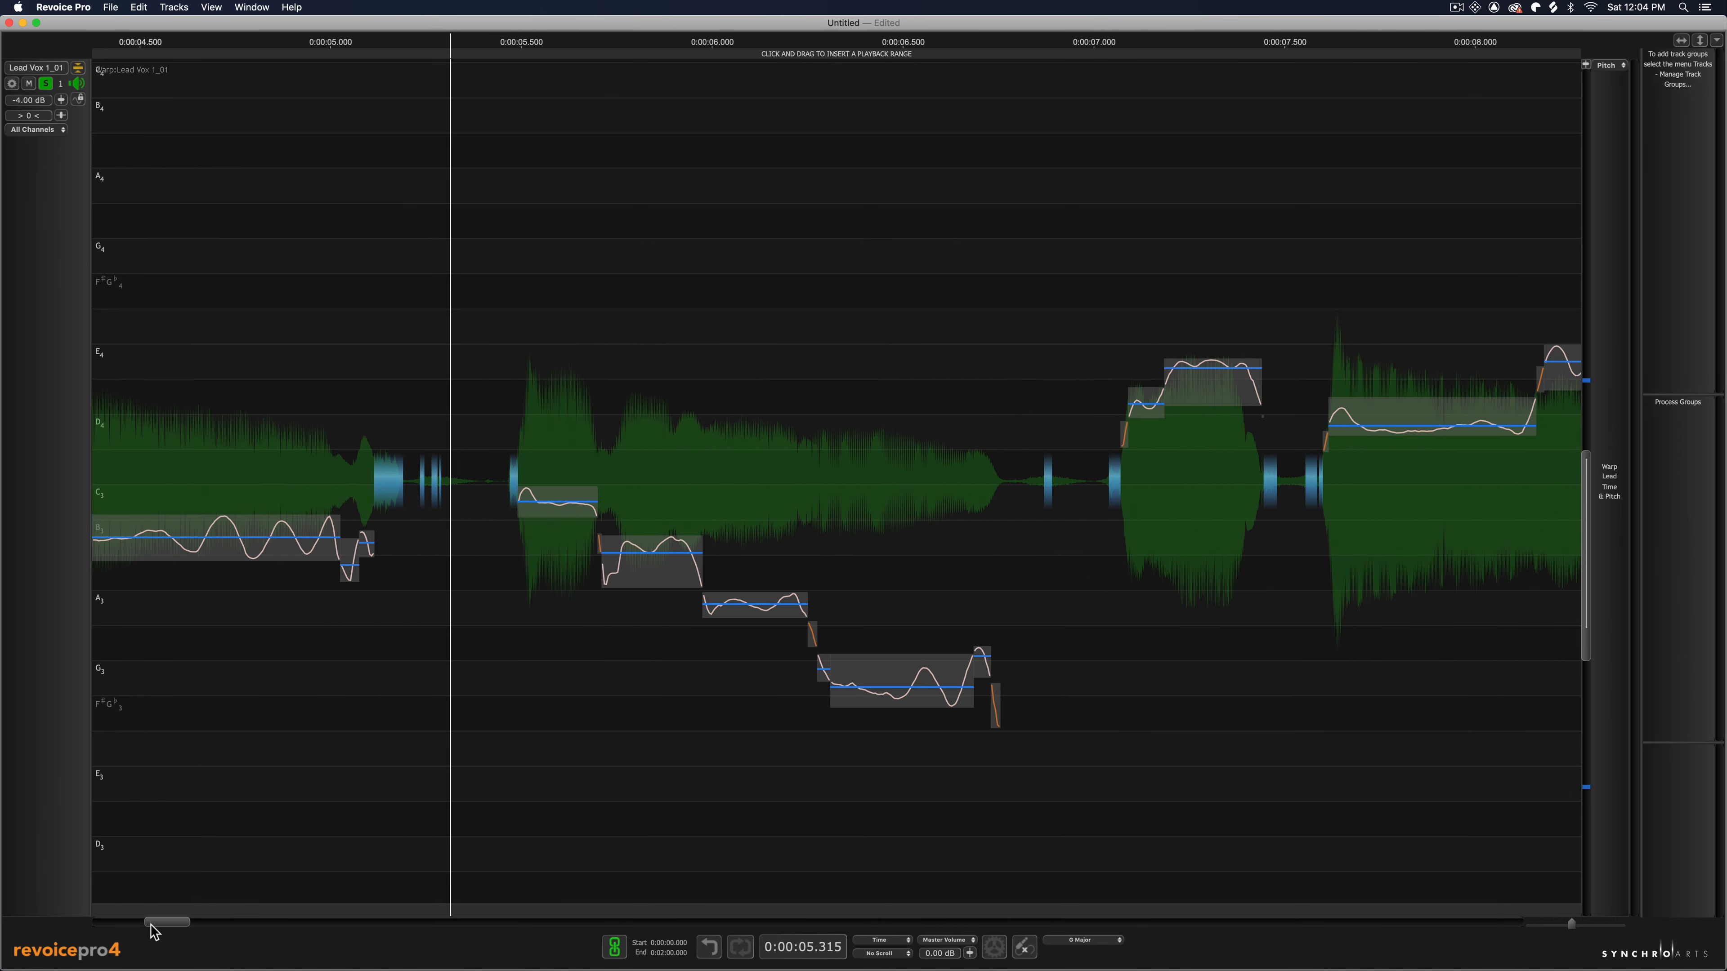
left_click_drag(155, 932, 111, 933)
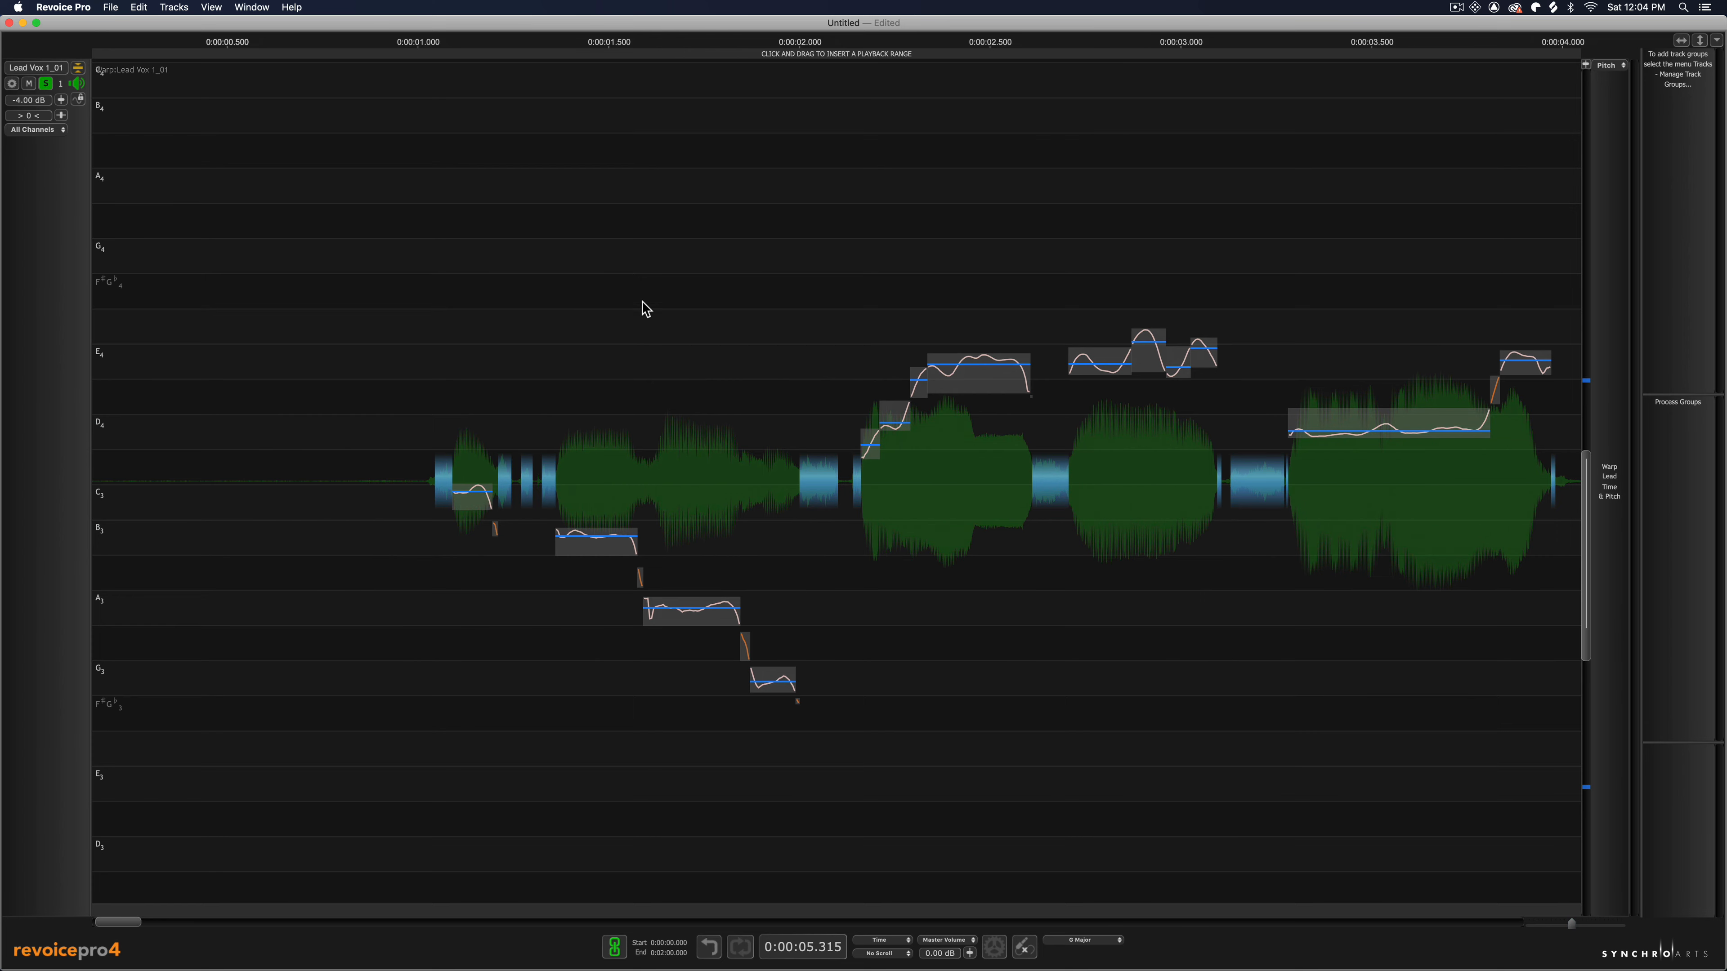
right_click(639, 218)
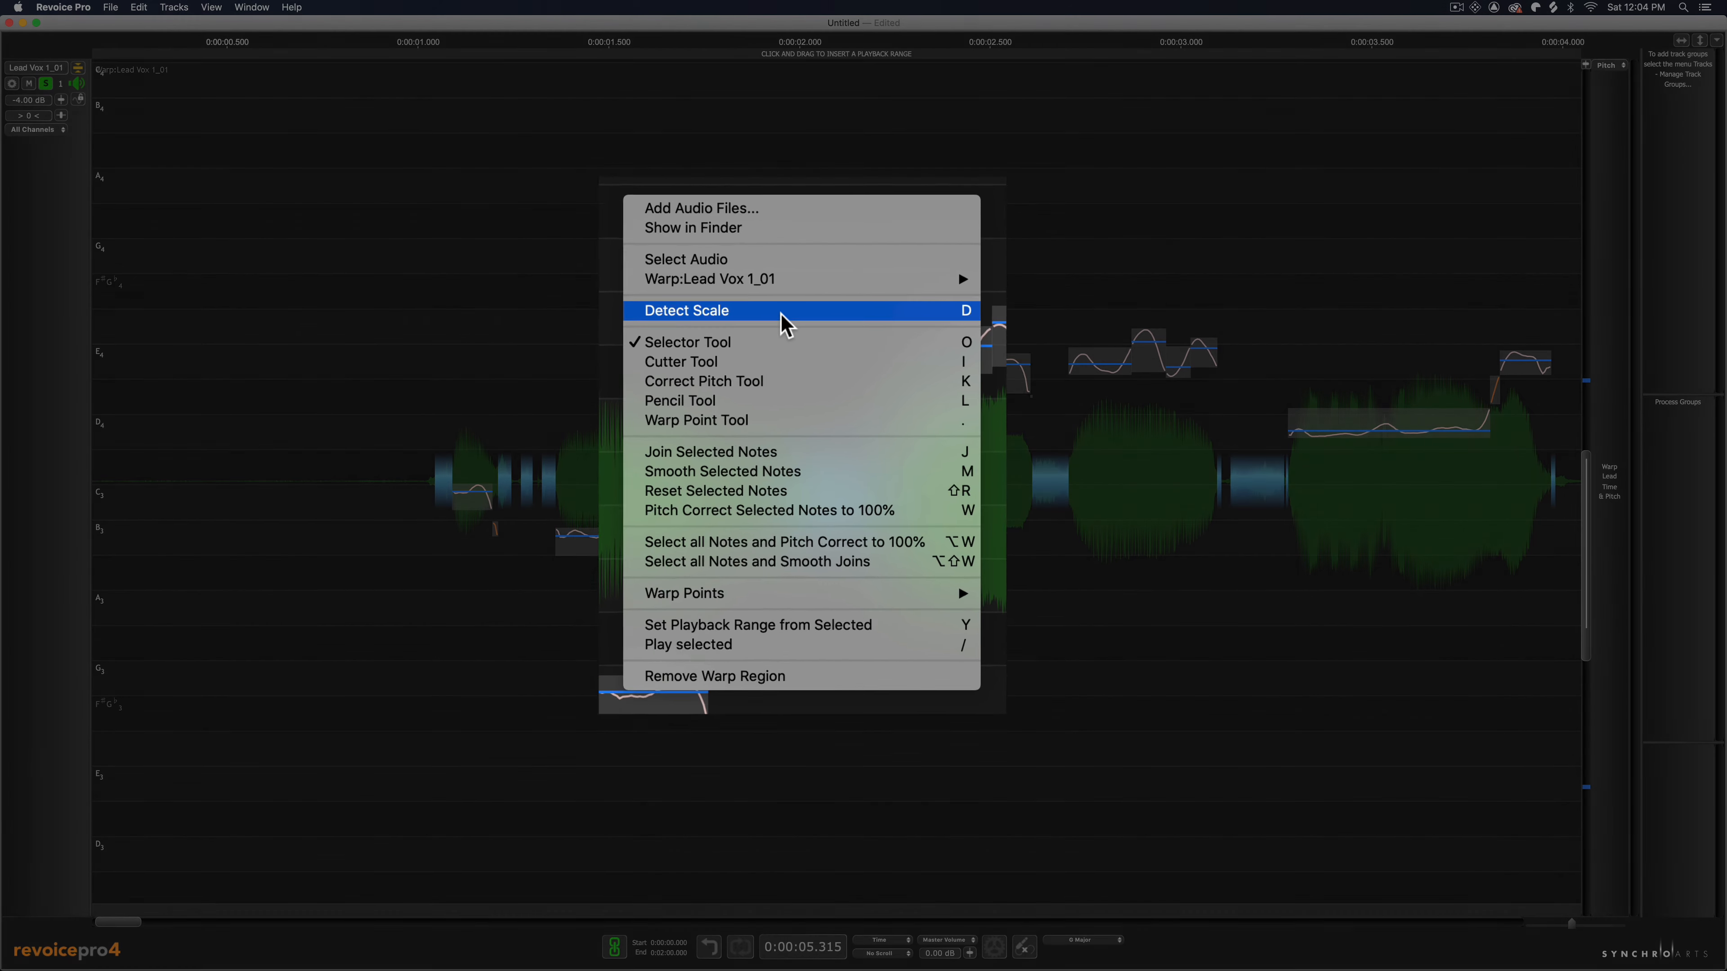
left_click(782, 276)
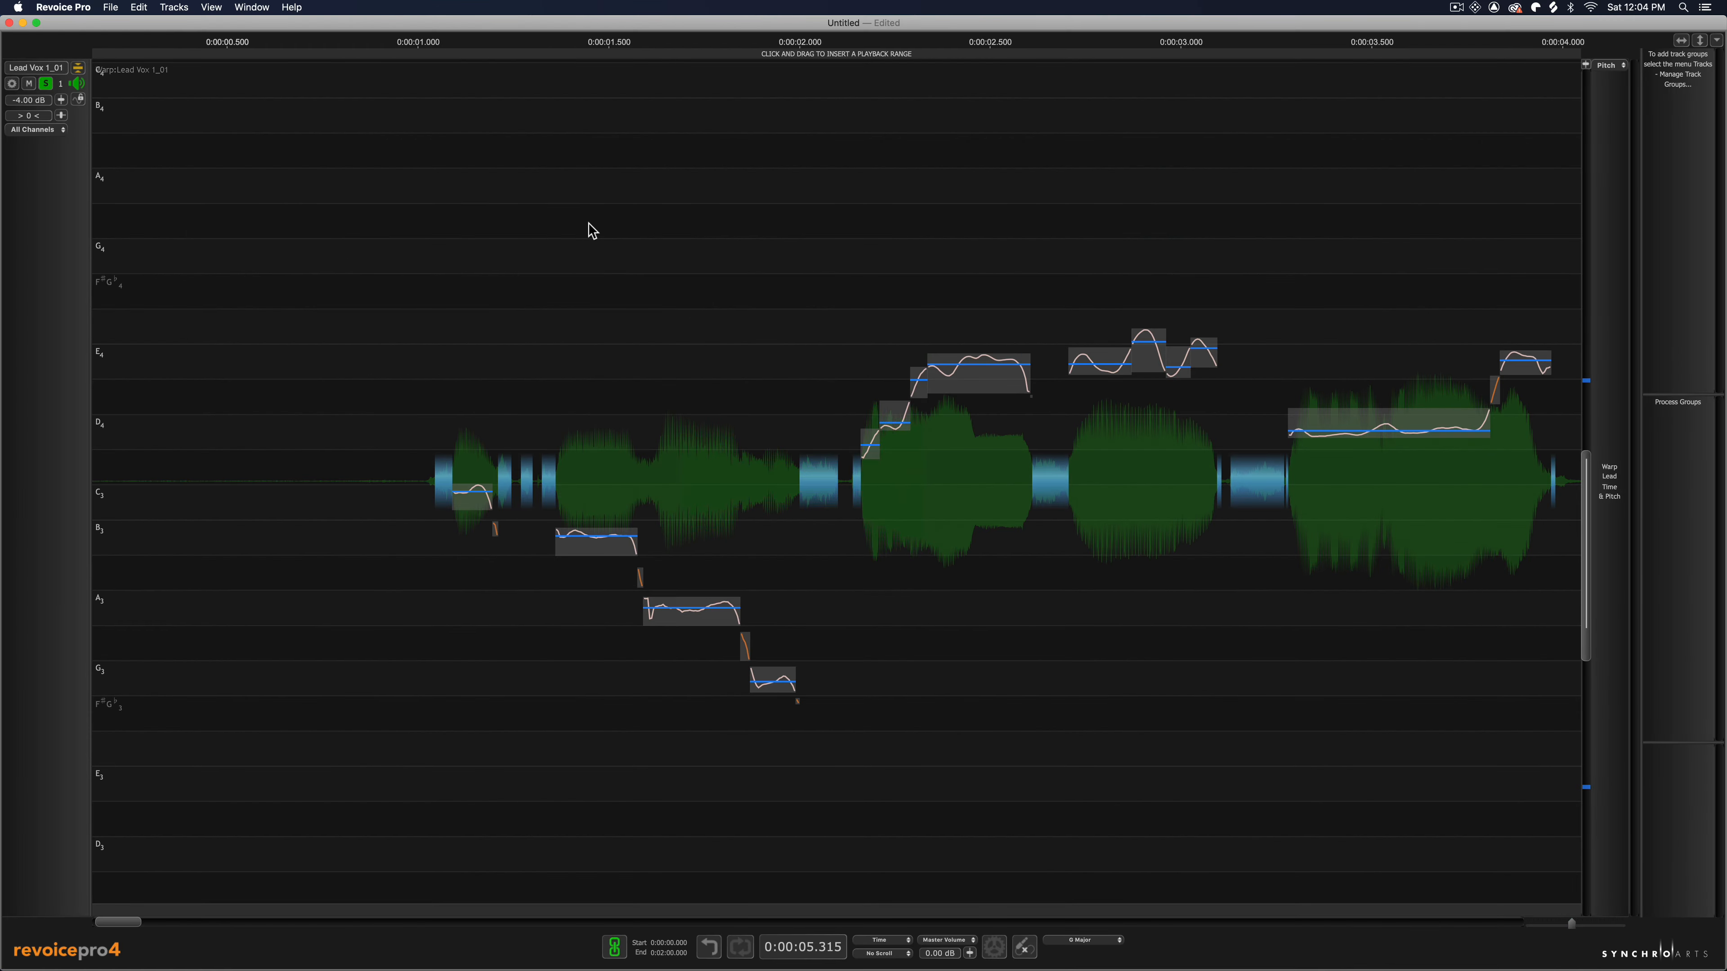
Choose the Selector Tool for editing notes in the warp region
right_click(589, 229)
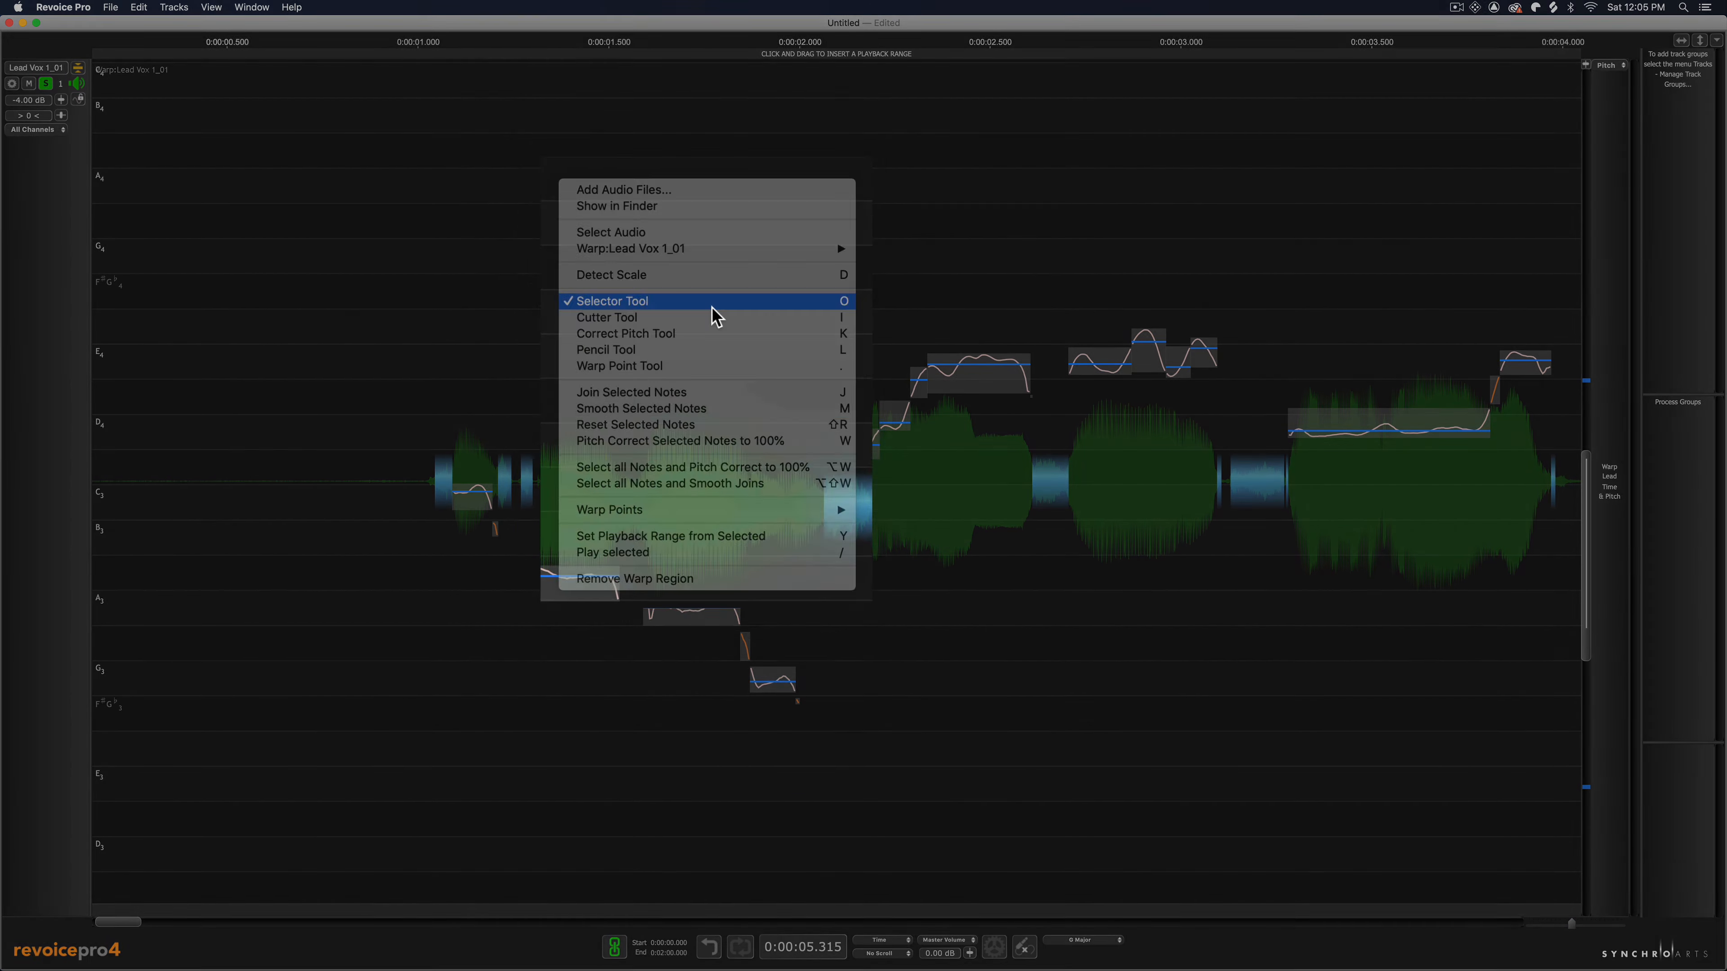
left_click(714, 276)
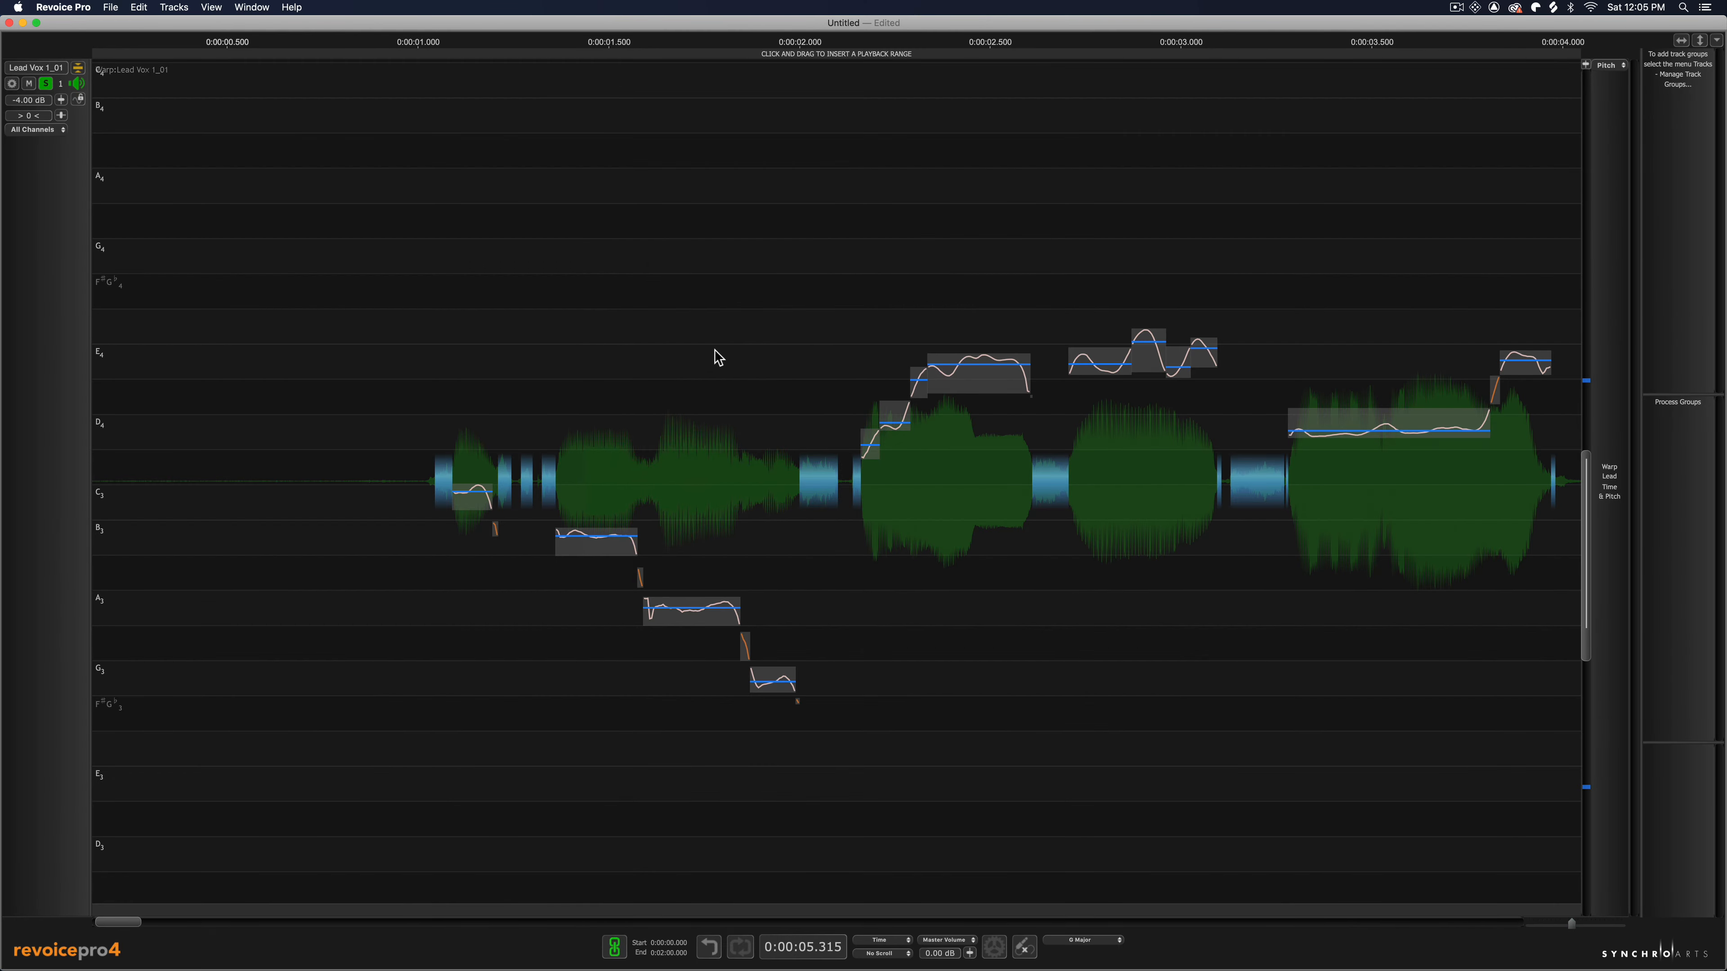
right_click(676, 335)
left_click(630, 357)
Pitch-correct the four descending notes of the first vocal phrase to 100%, beginning with the B3 note
mouse_move(593, 541)
left_mouse_down()
mouse_move(590, 504)
mouse_move(597, 541)
left_mouse_up()
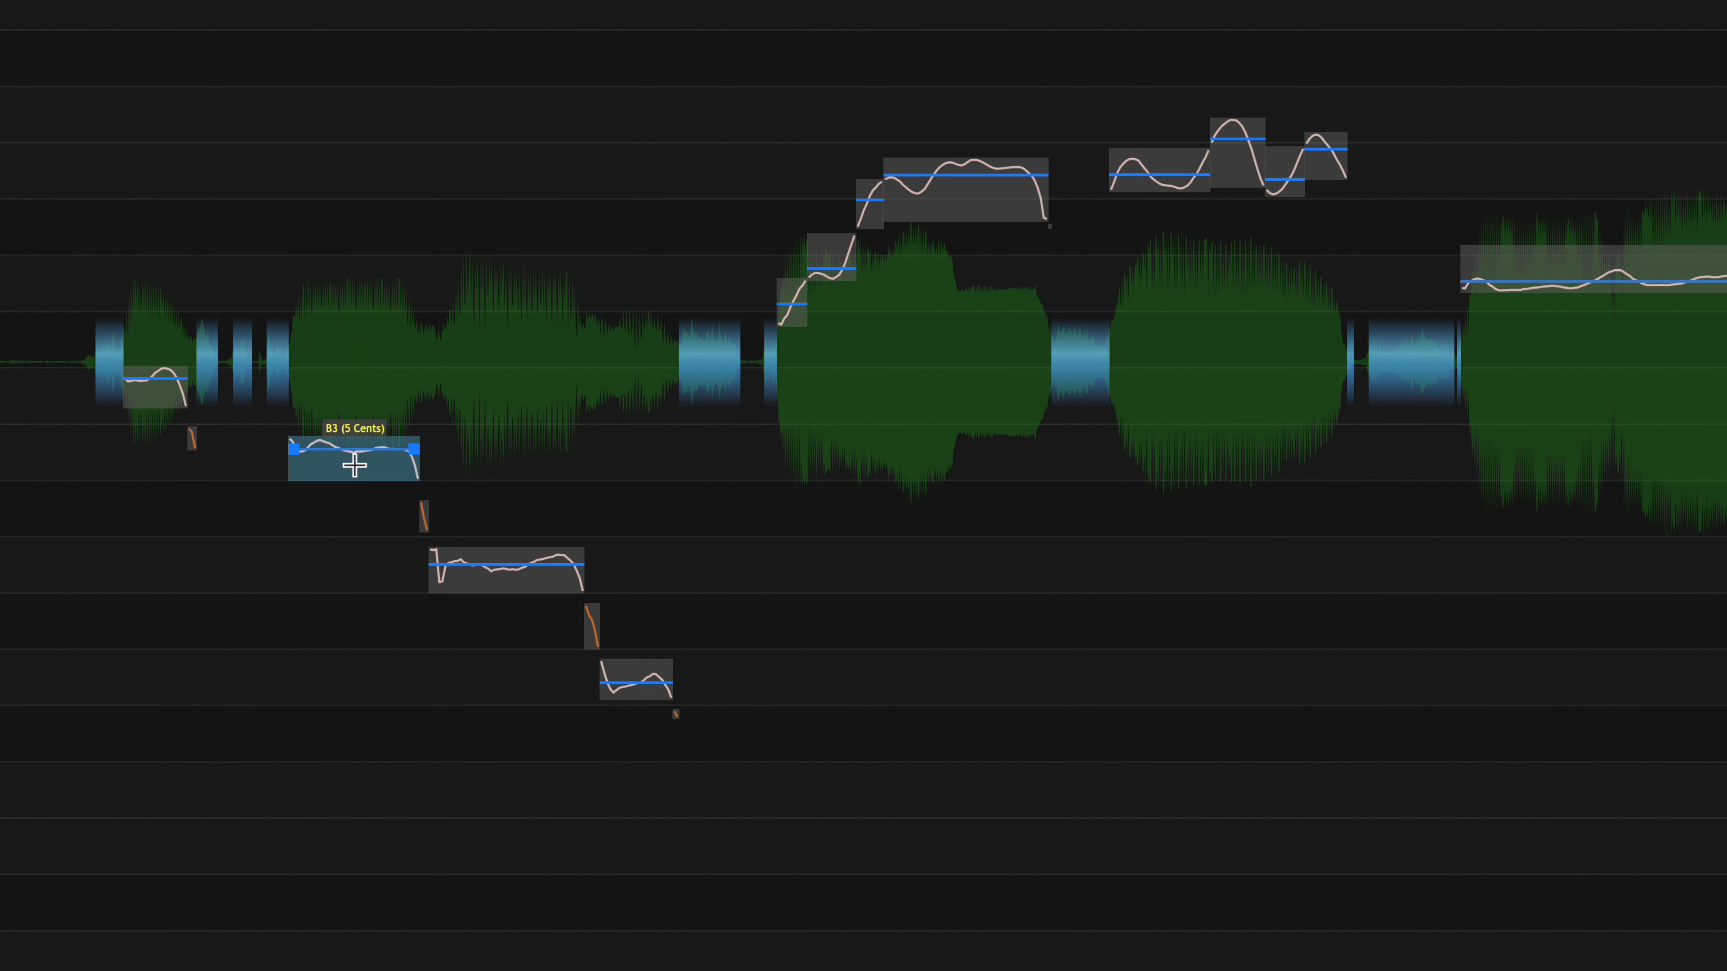
double_click(354, 466)
right_click(355, 464)
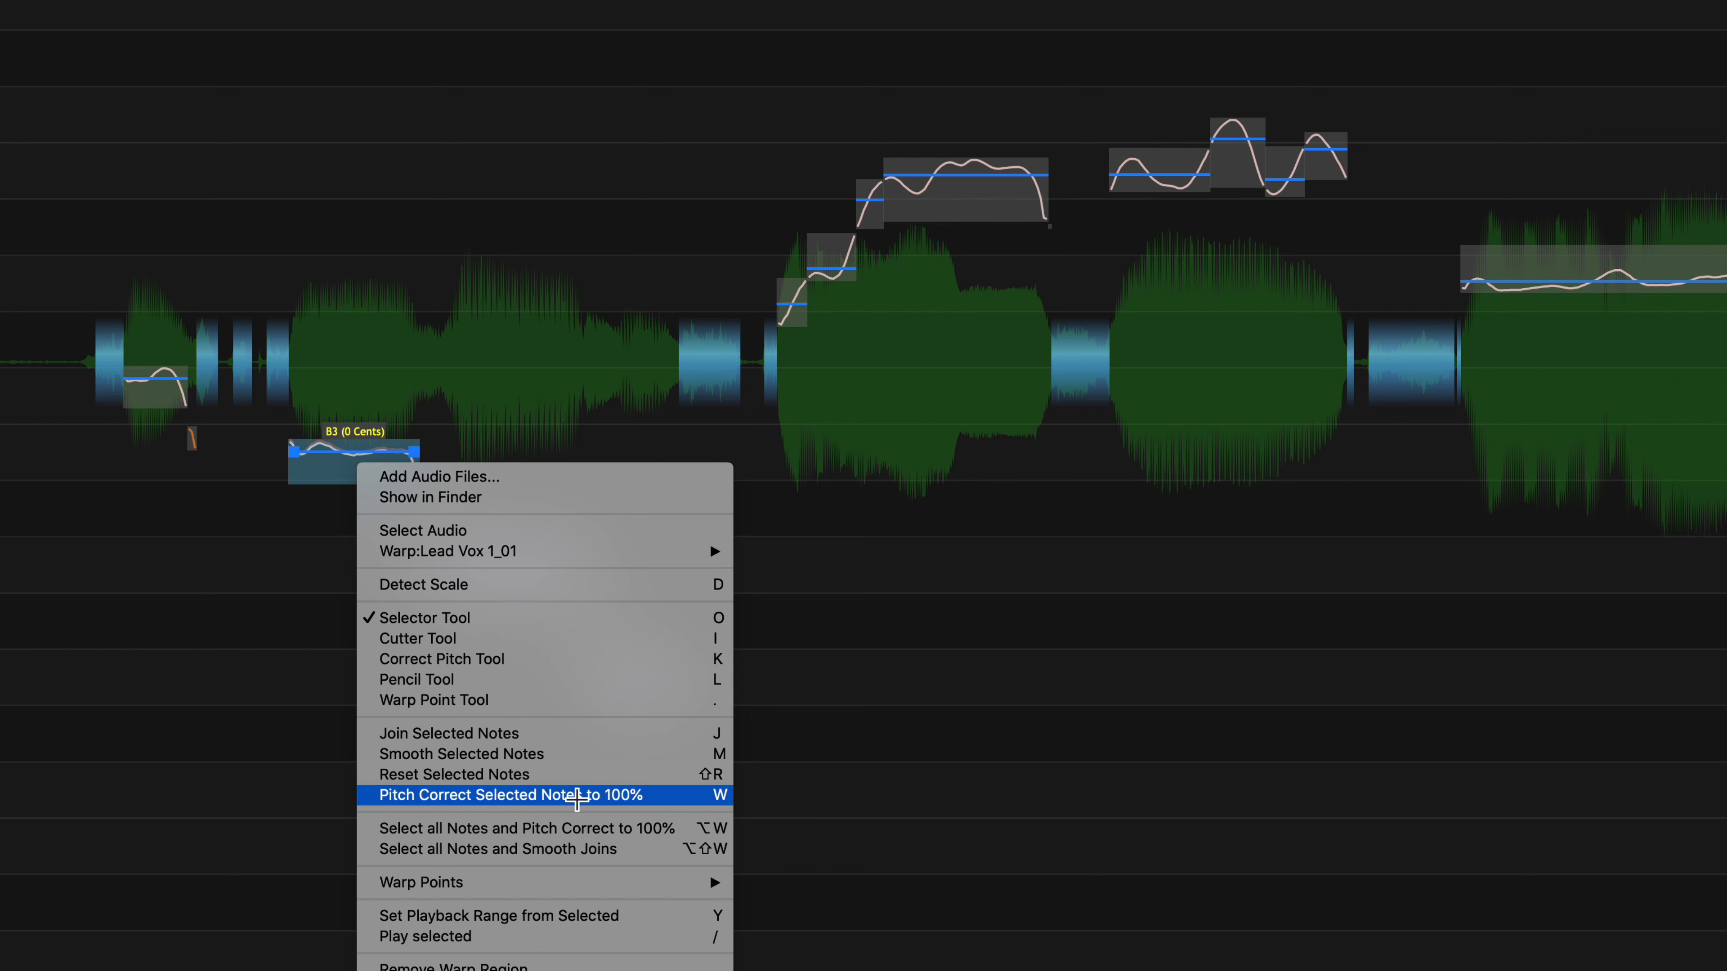
left_click(495, 290)
left_click(146, 387)
key("w")
left_click_drag(511, 401, 608, 687)
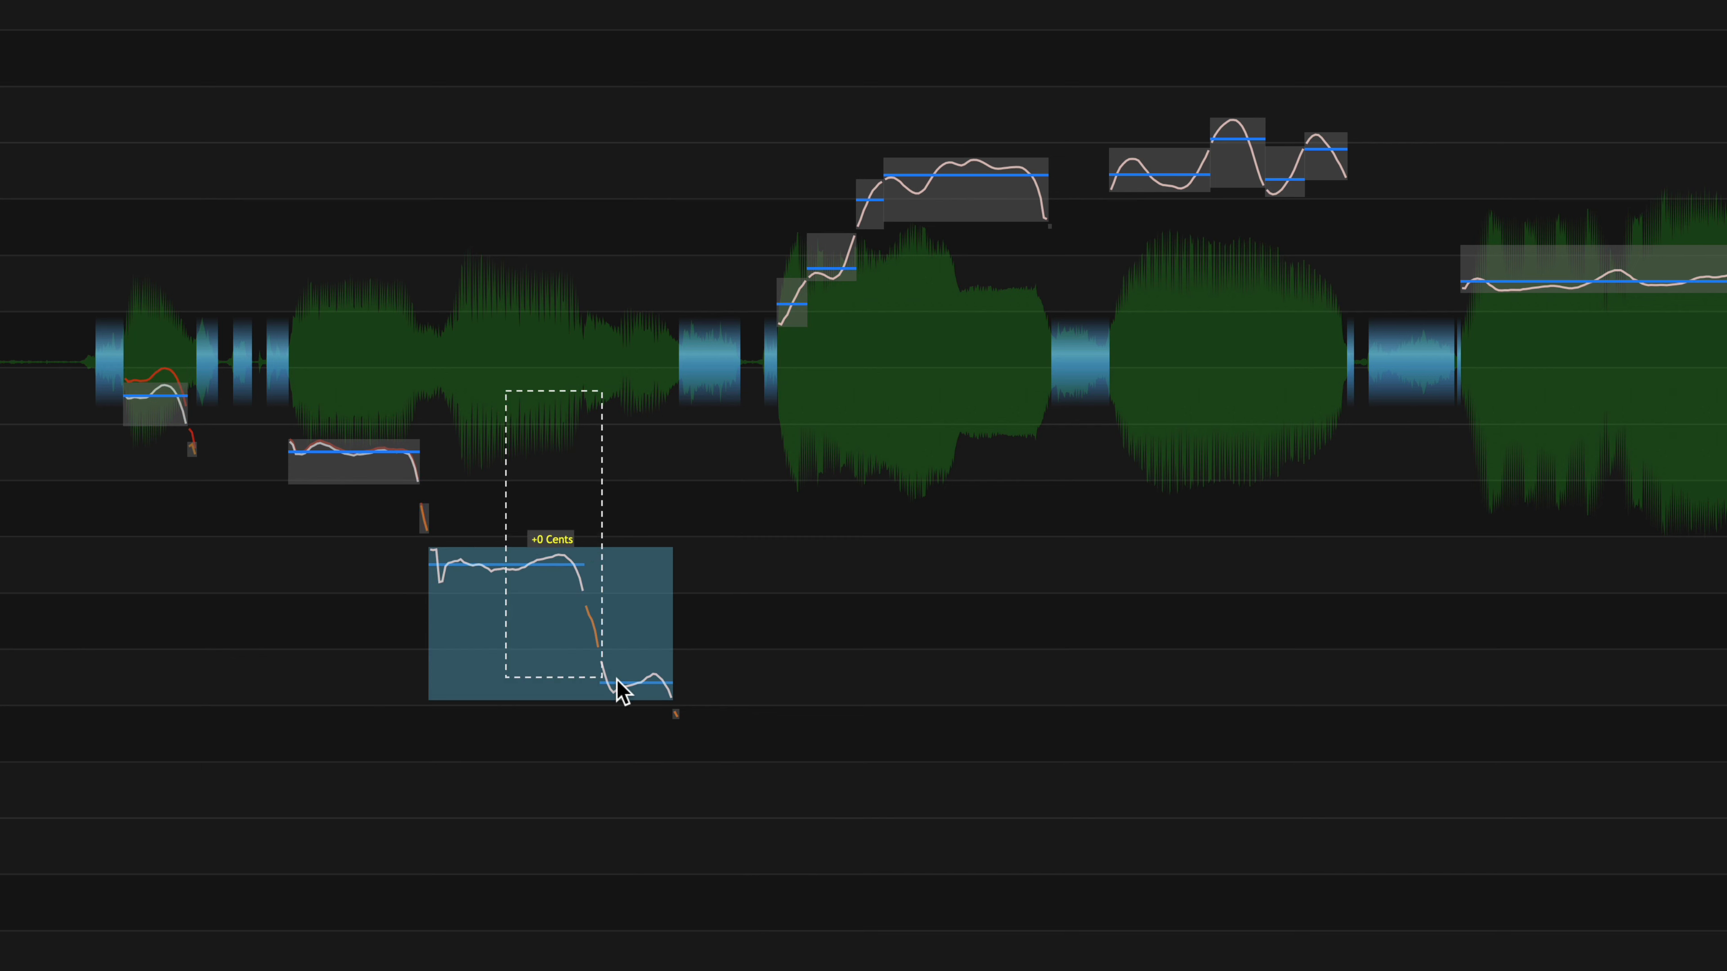
key("w")
left_click(534, 885)
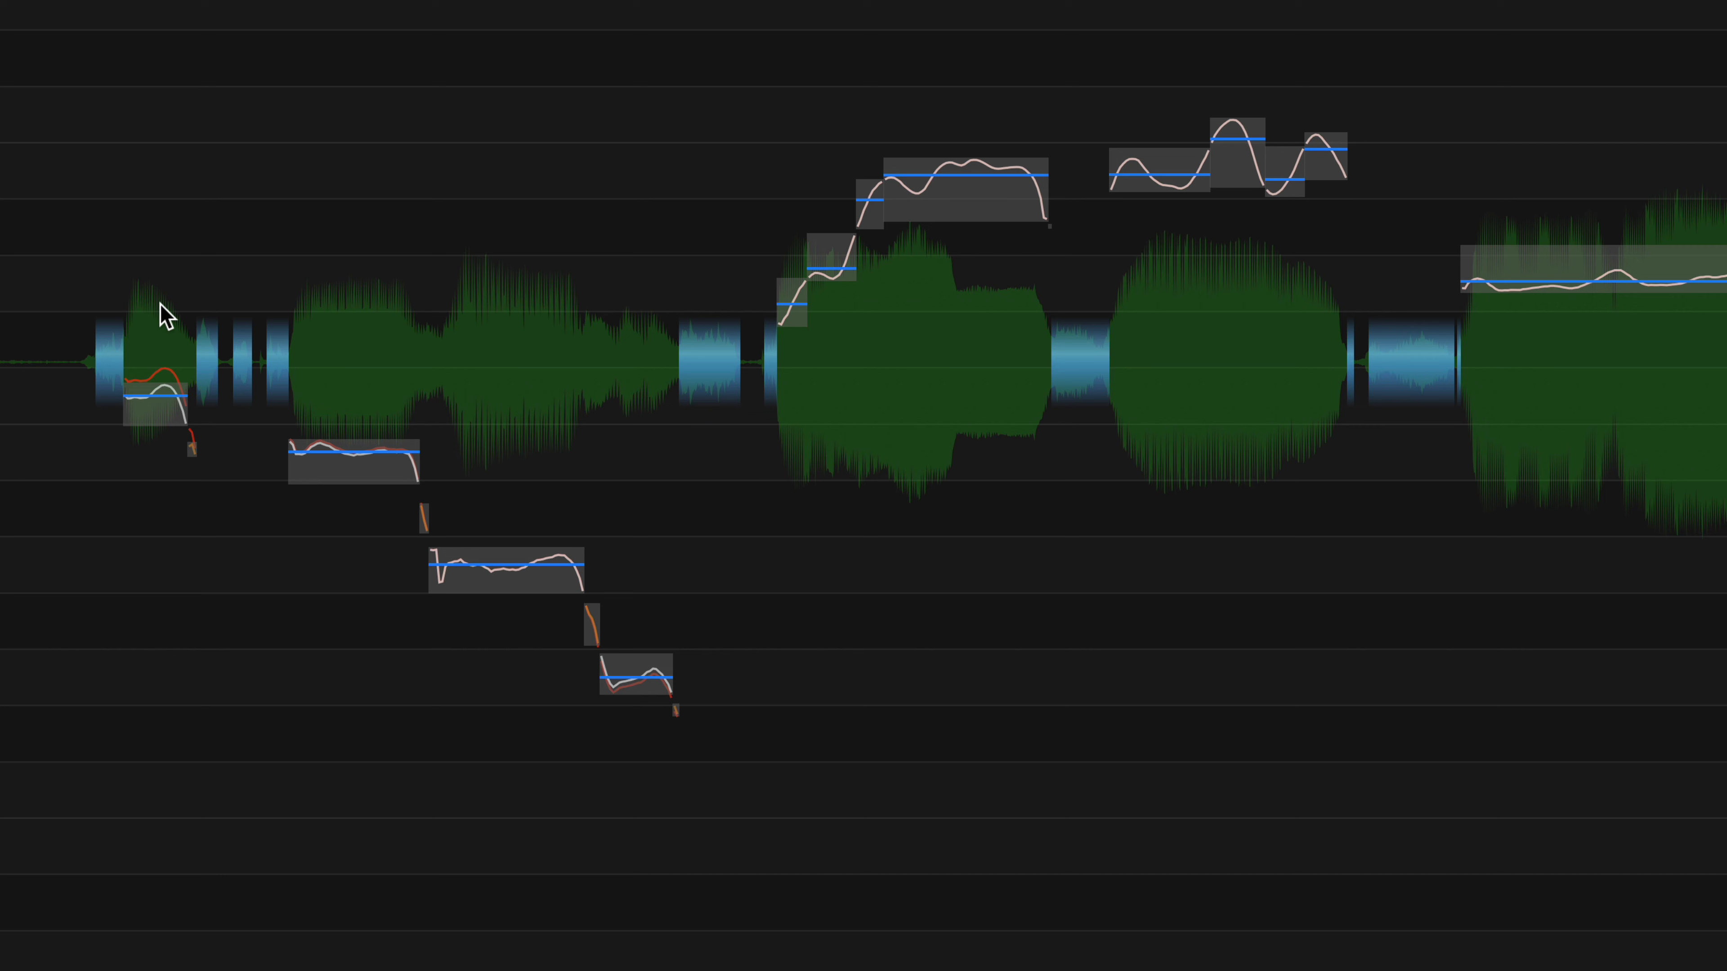
Smooth the four descending notes of the first phrase together
left_click_drag(158, 305, 628, 706)
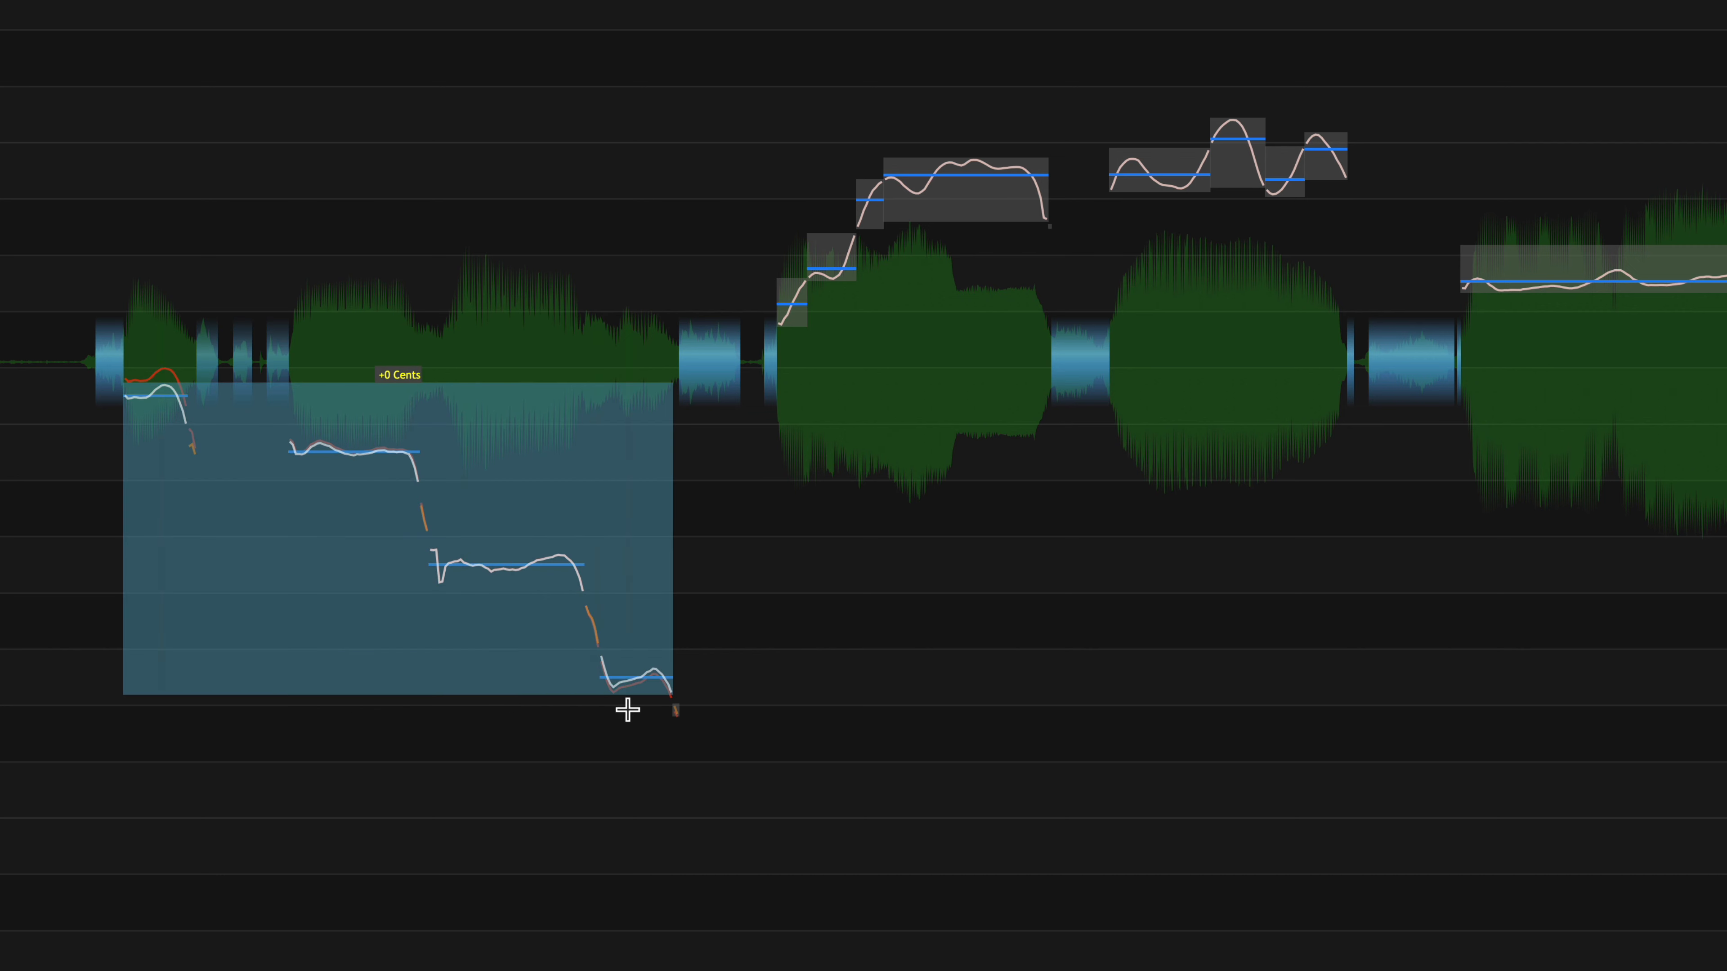
right_click(640, 671)
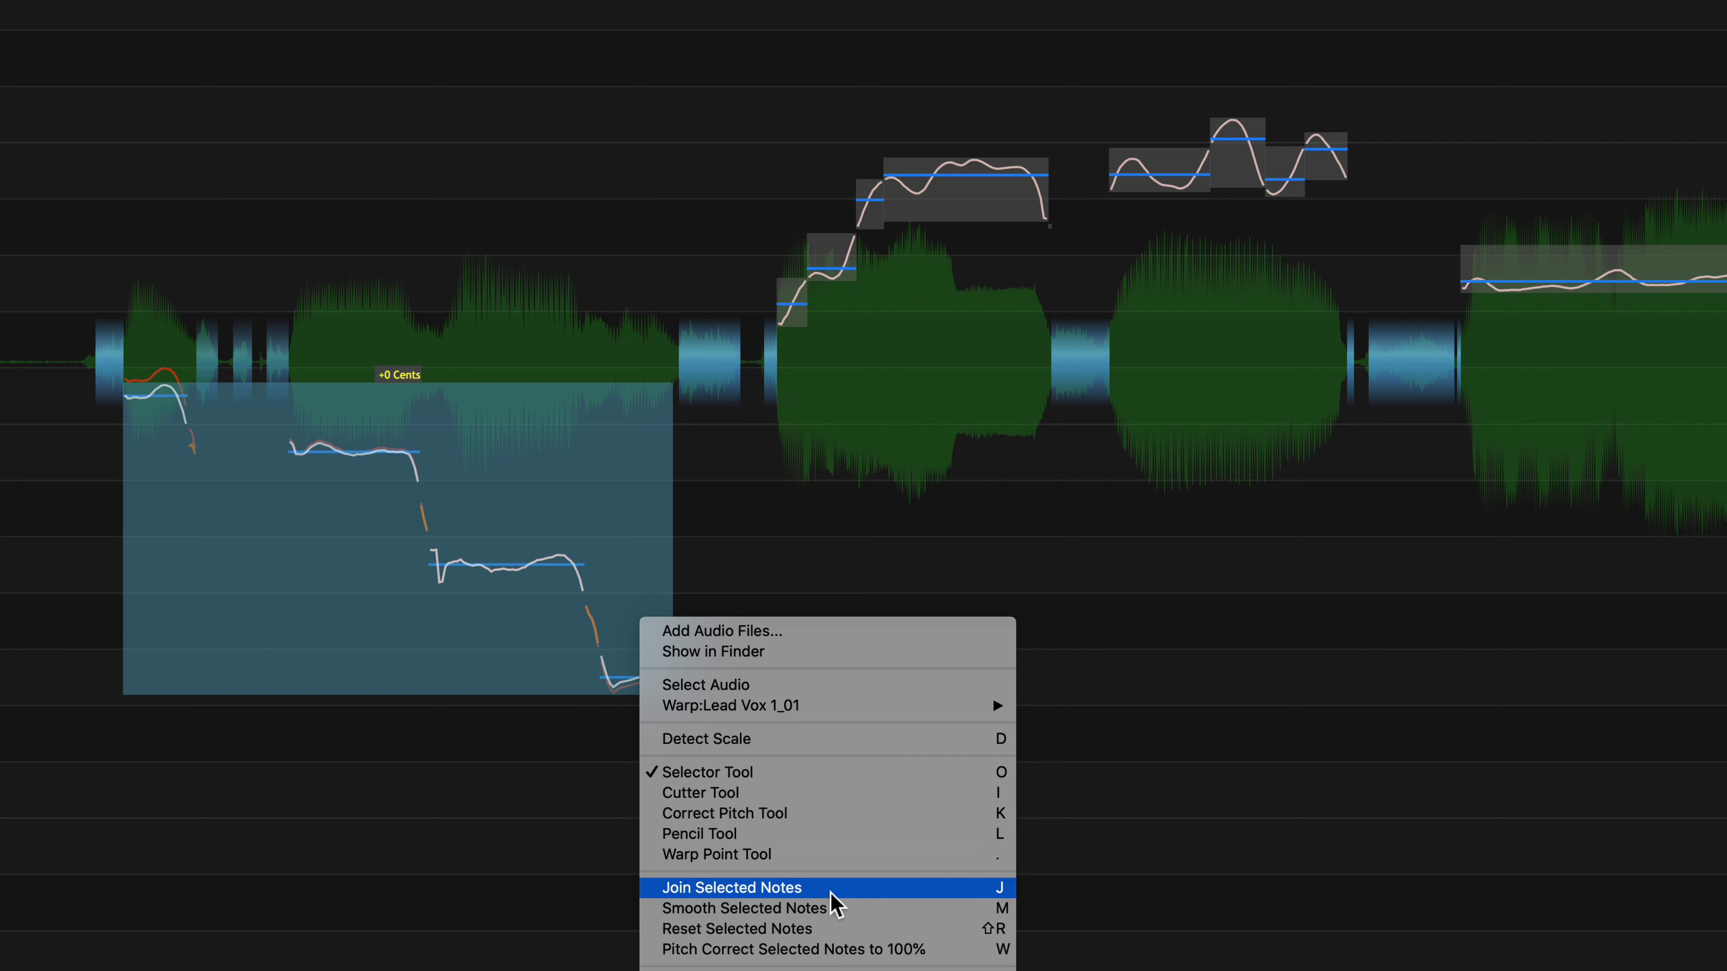
left_click(877, 912)
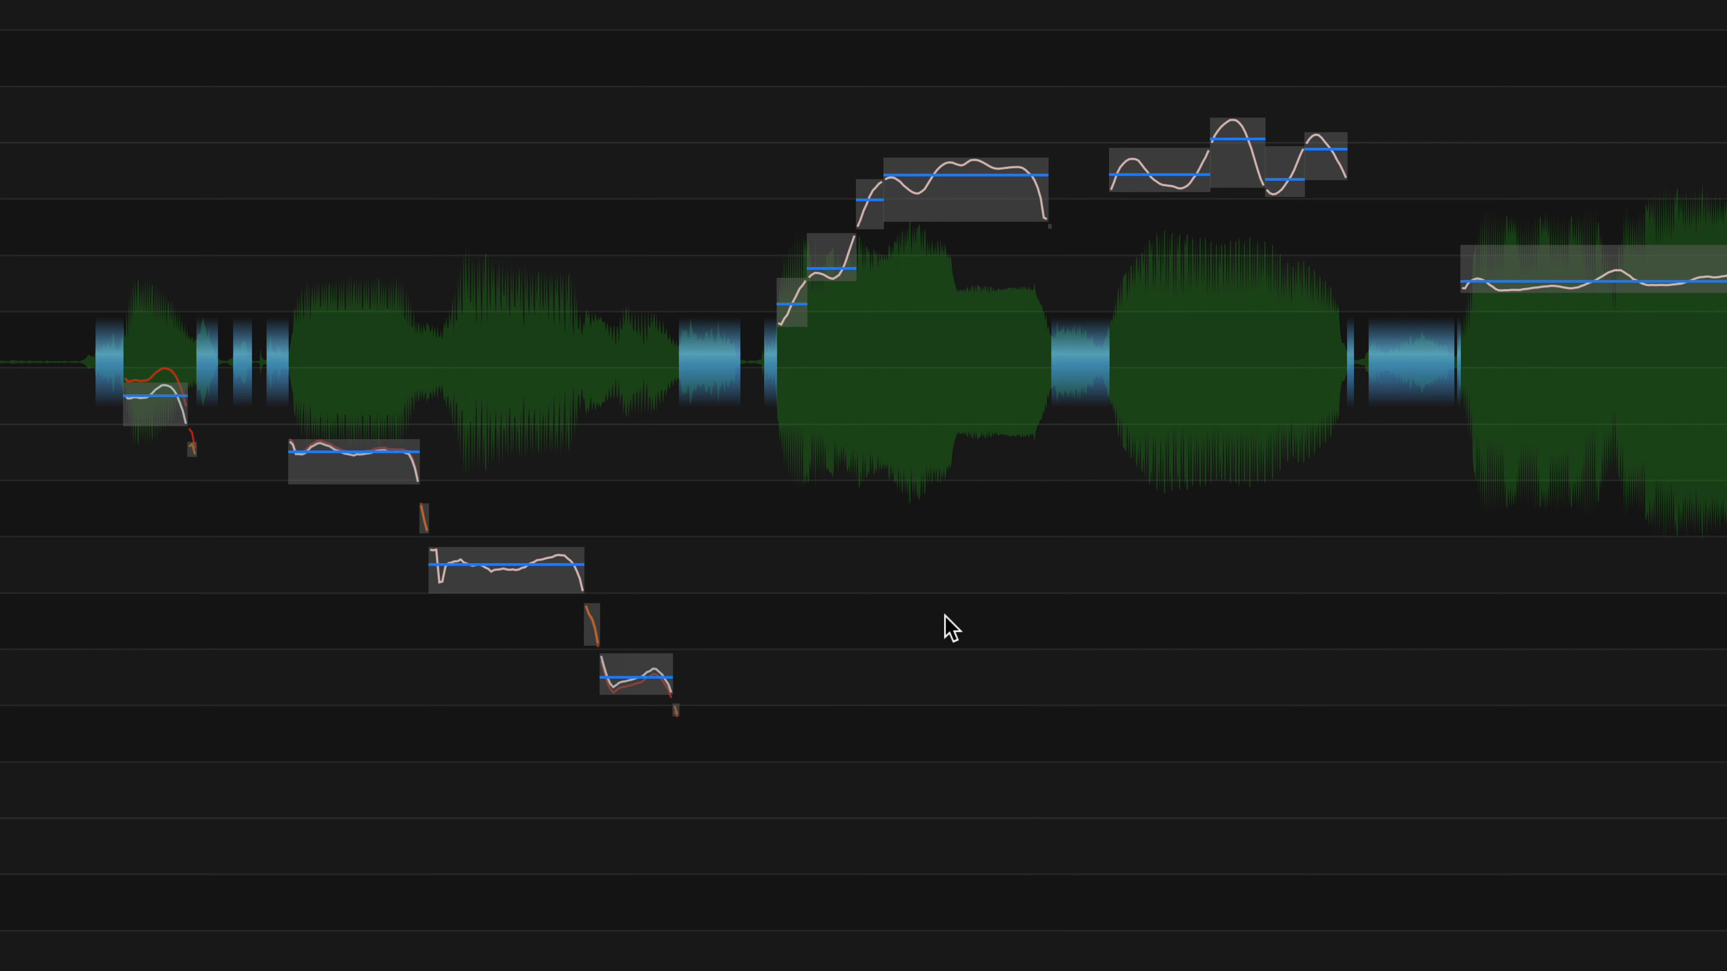
Join the four wavering segments around E4, near the three-second mark, into one note
left_click_drag(1168, 39, 1317, 206)
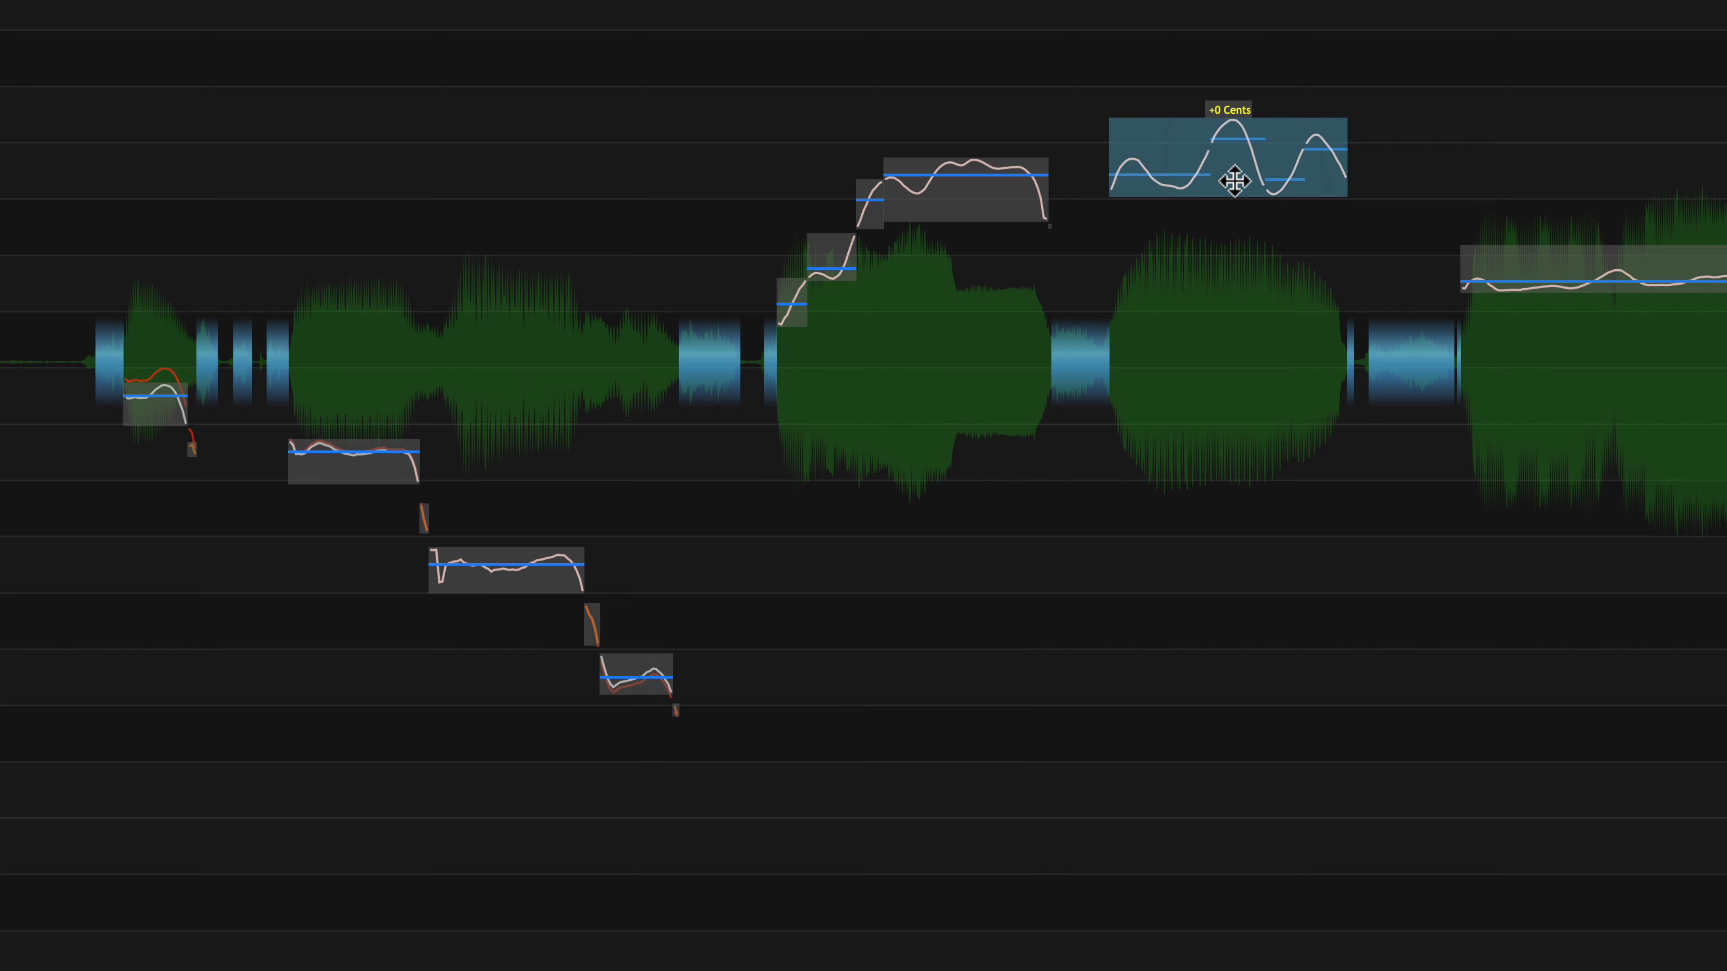
right_click(1166, 153)
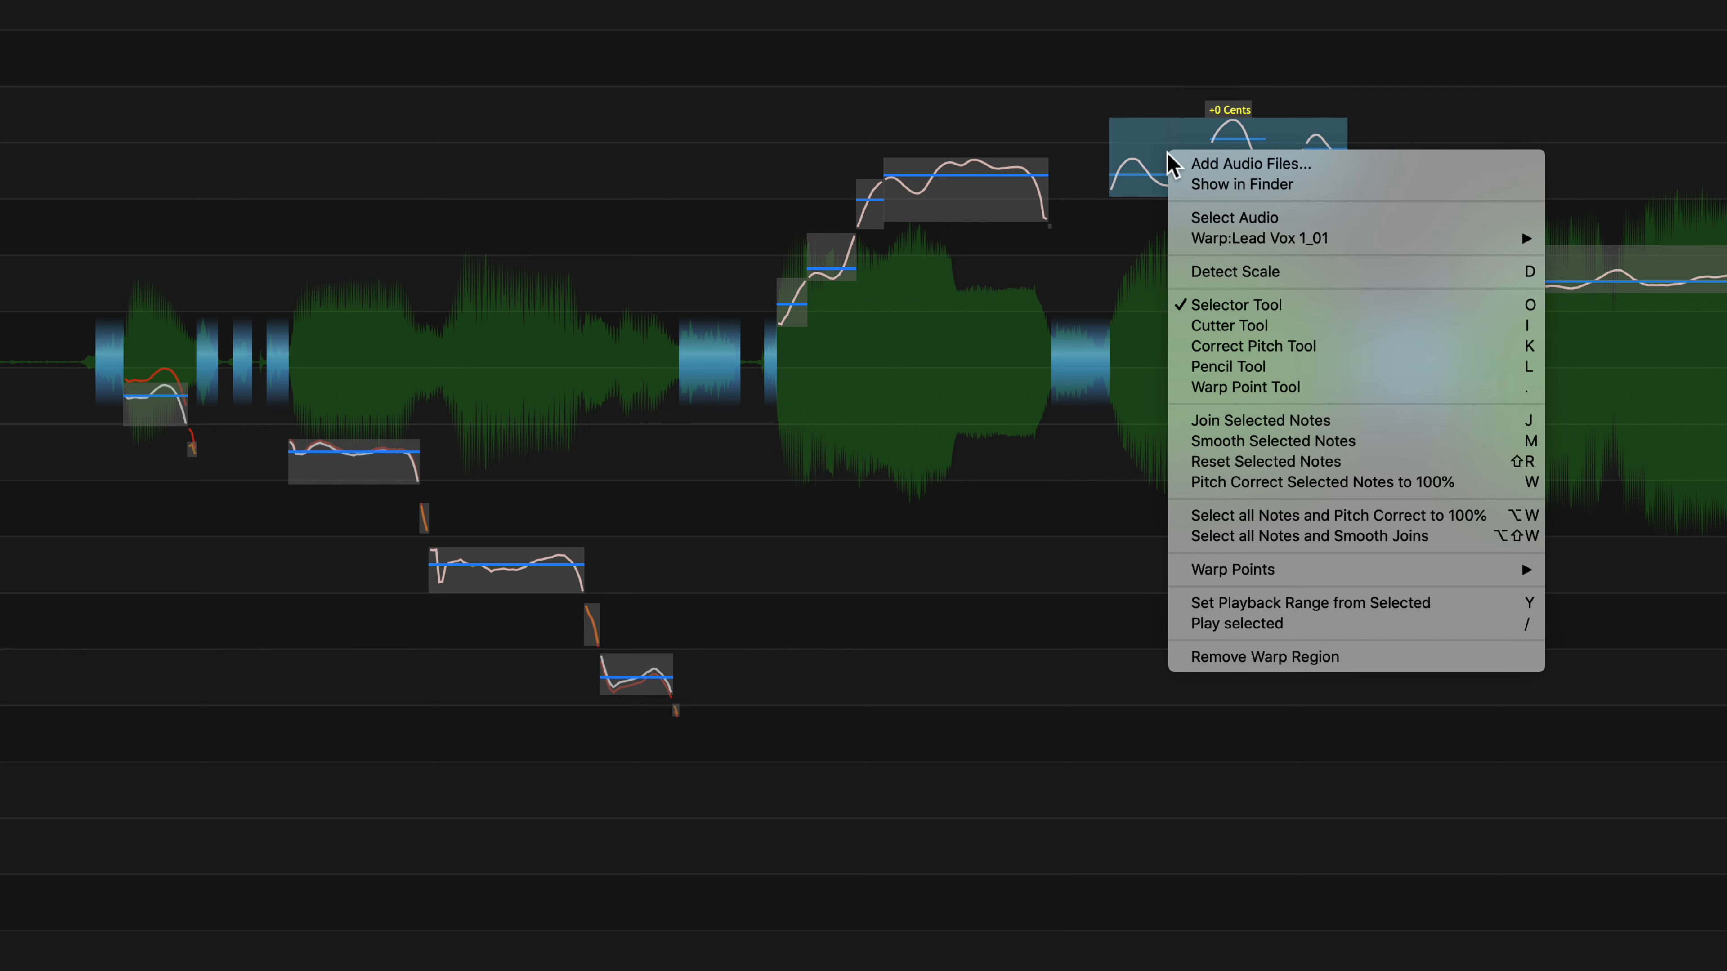
left_click(1368, 420)
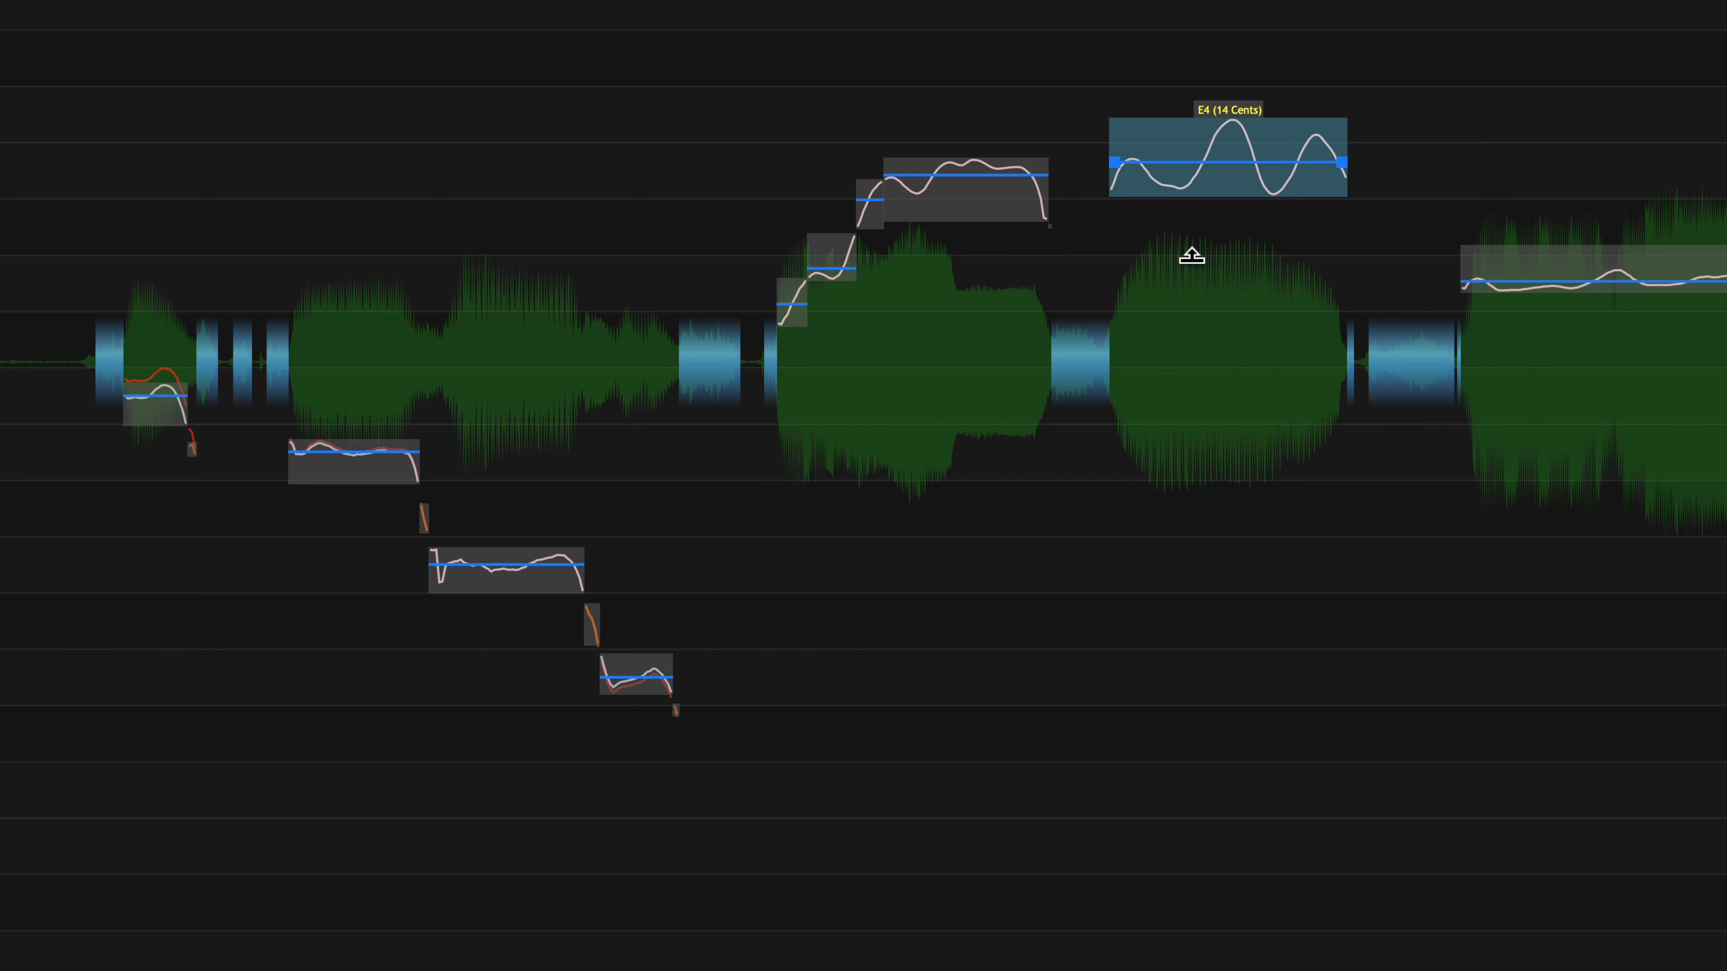
Pitch-correct the joined note and the preceding long note to E4 together, and smooth them with the rising notes before them
left_click_drag(905, 5, 1200, 253)
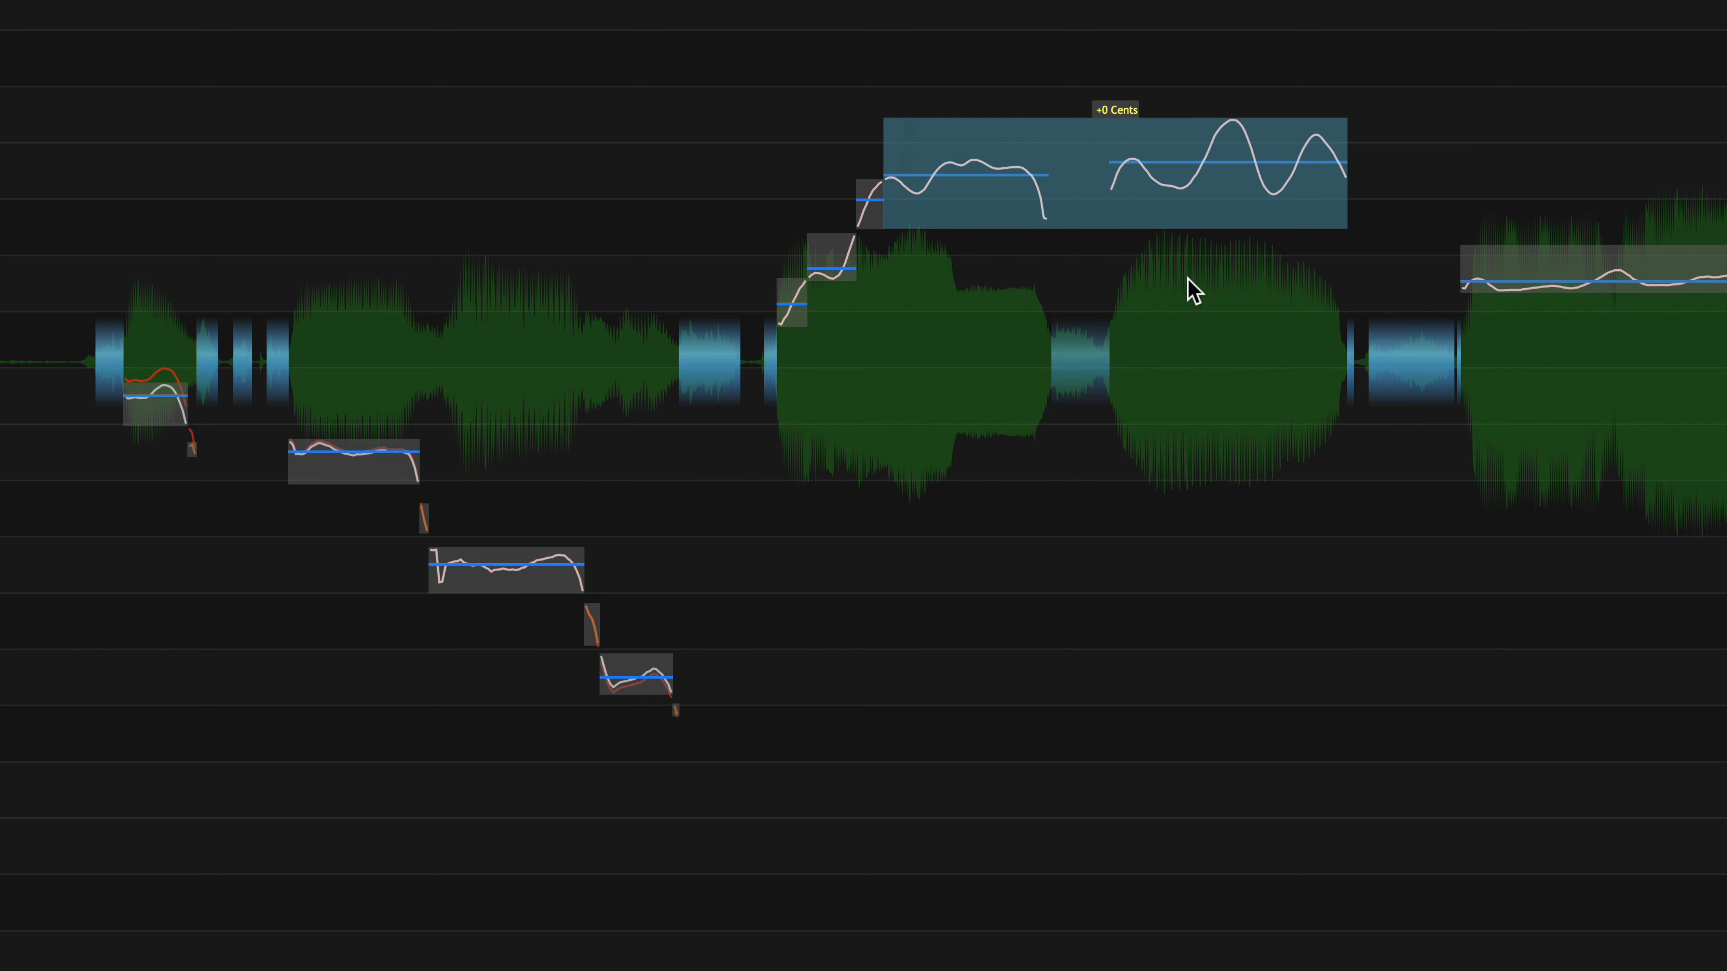
key("q")
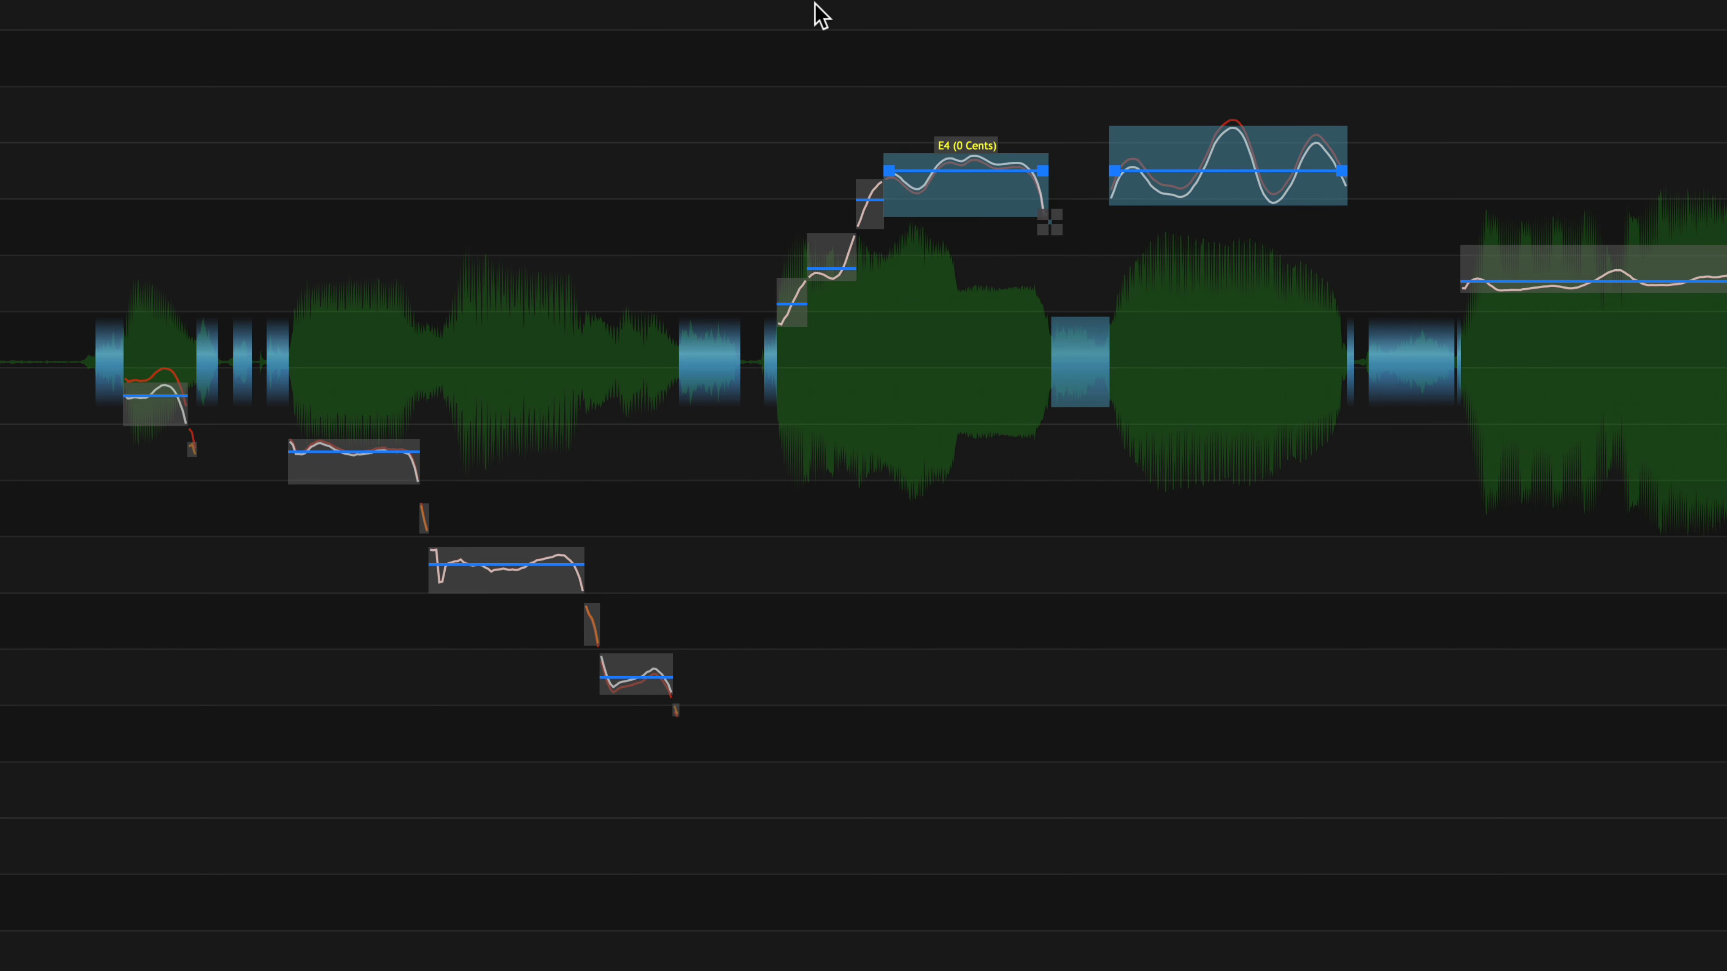
left_click_drag(698, 2, 1233, 409)
key("s")
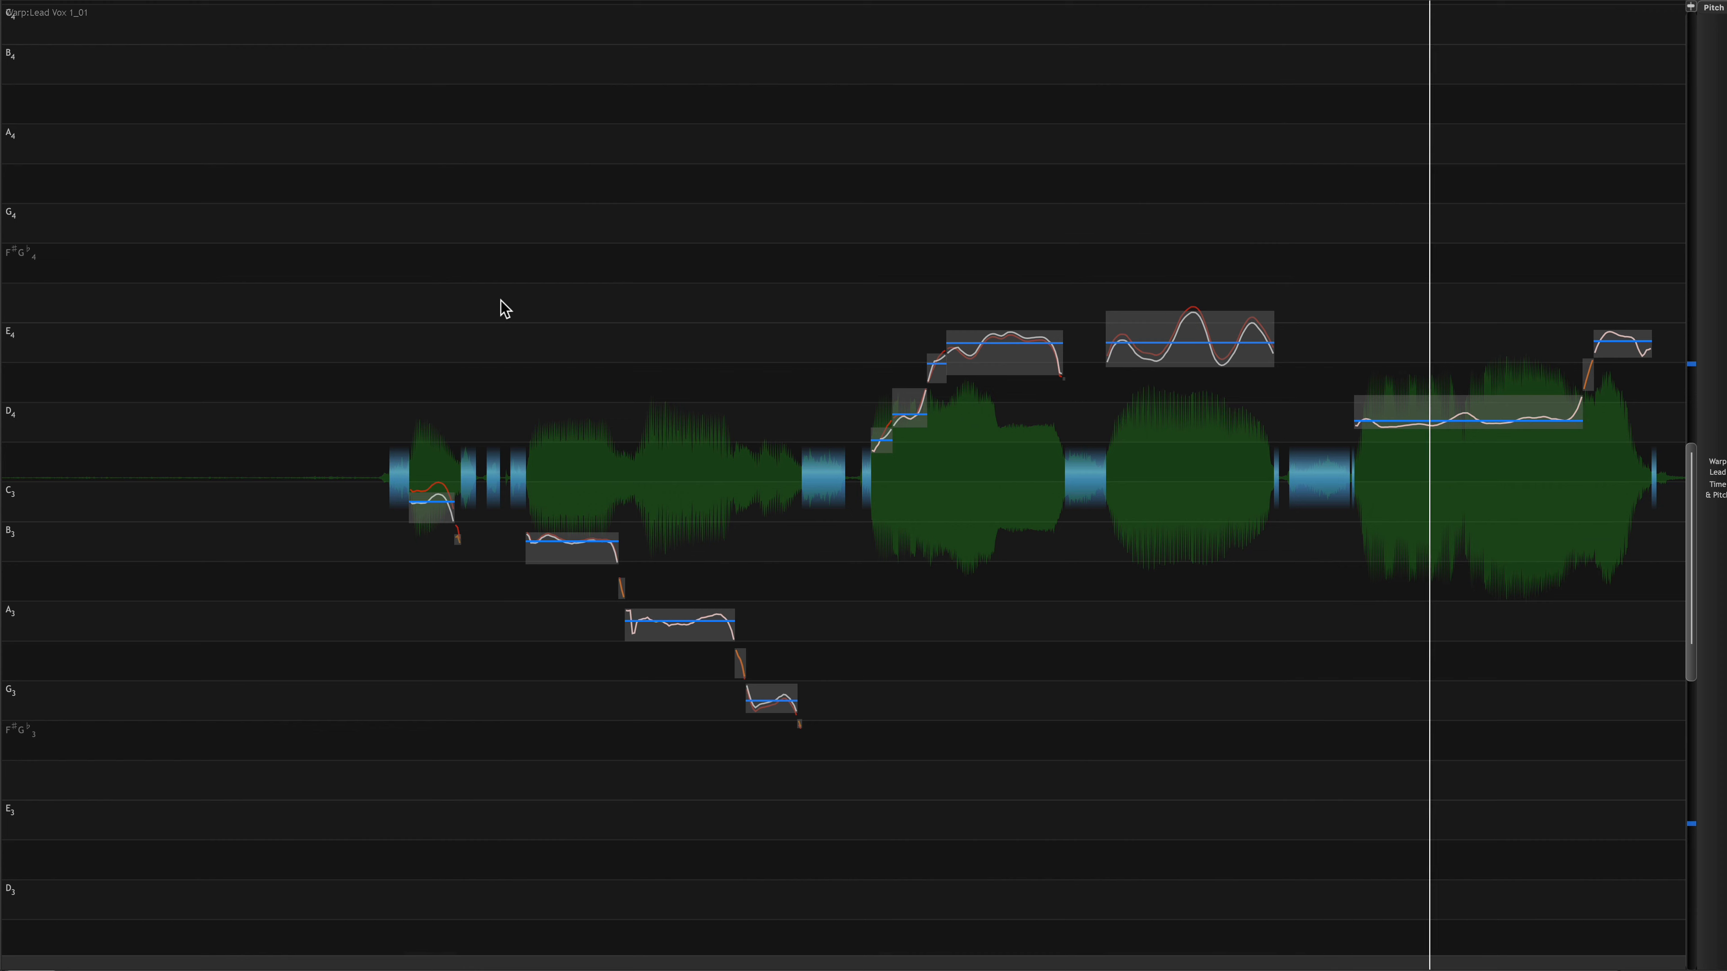
key("space")
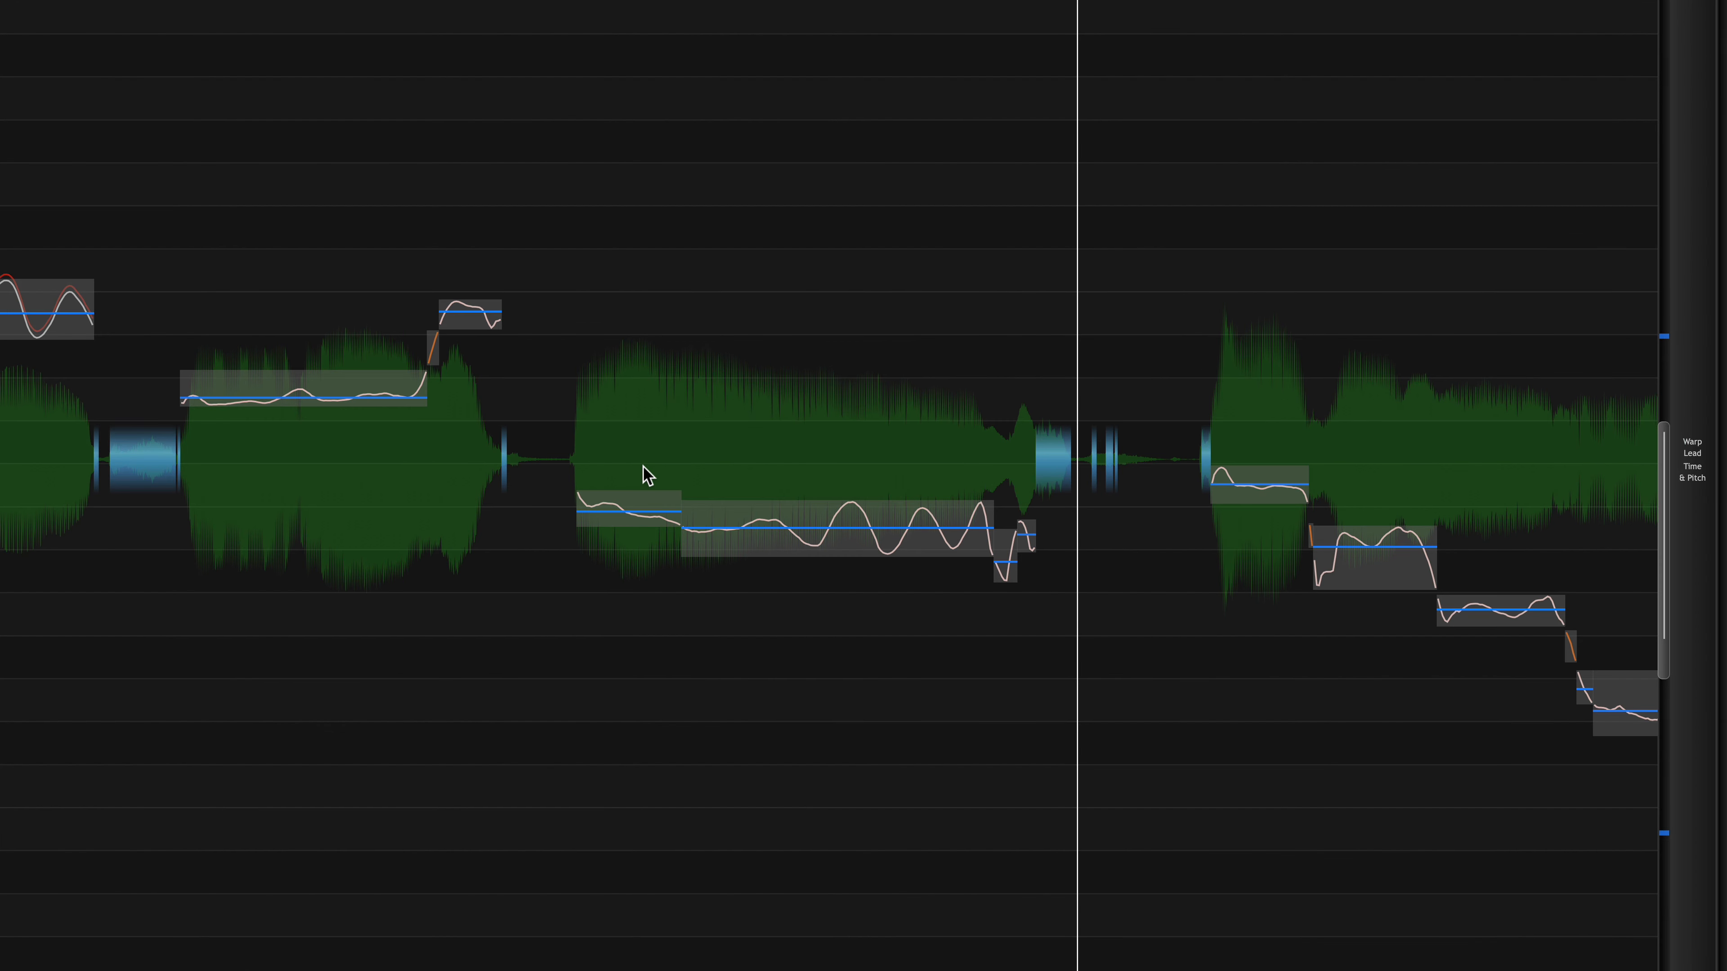
Join the two long B3 segments into one note and pitch-correct it together with the preceding D4 and E4 notes
left_click_drag(644, 478, 693, 532)
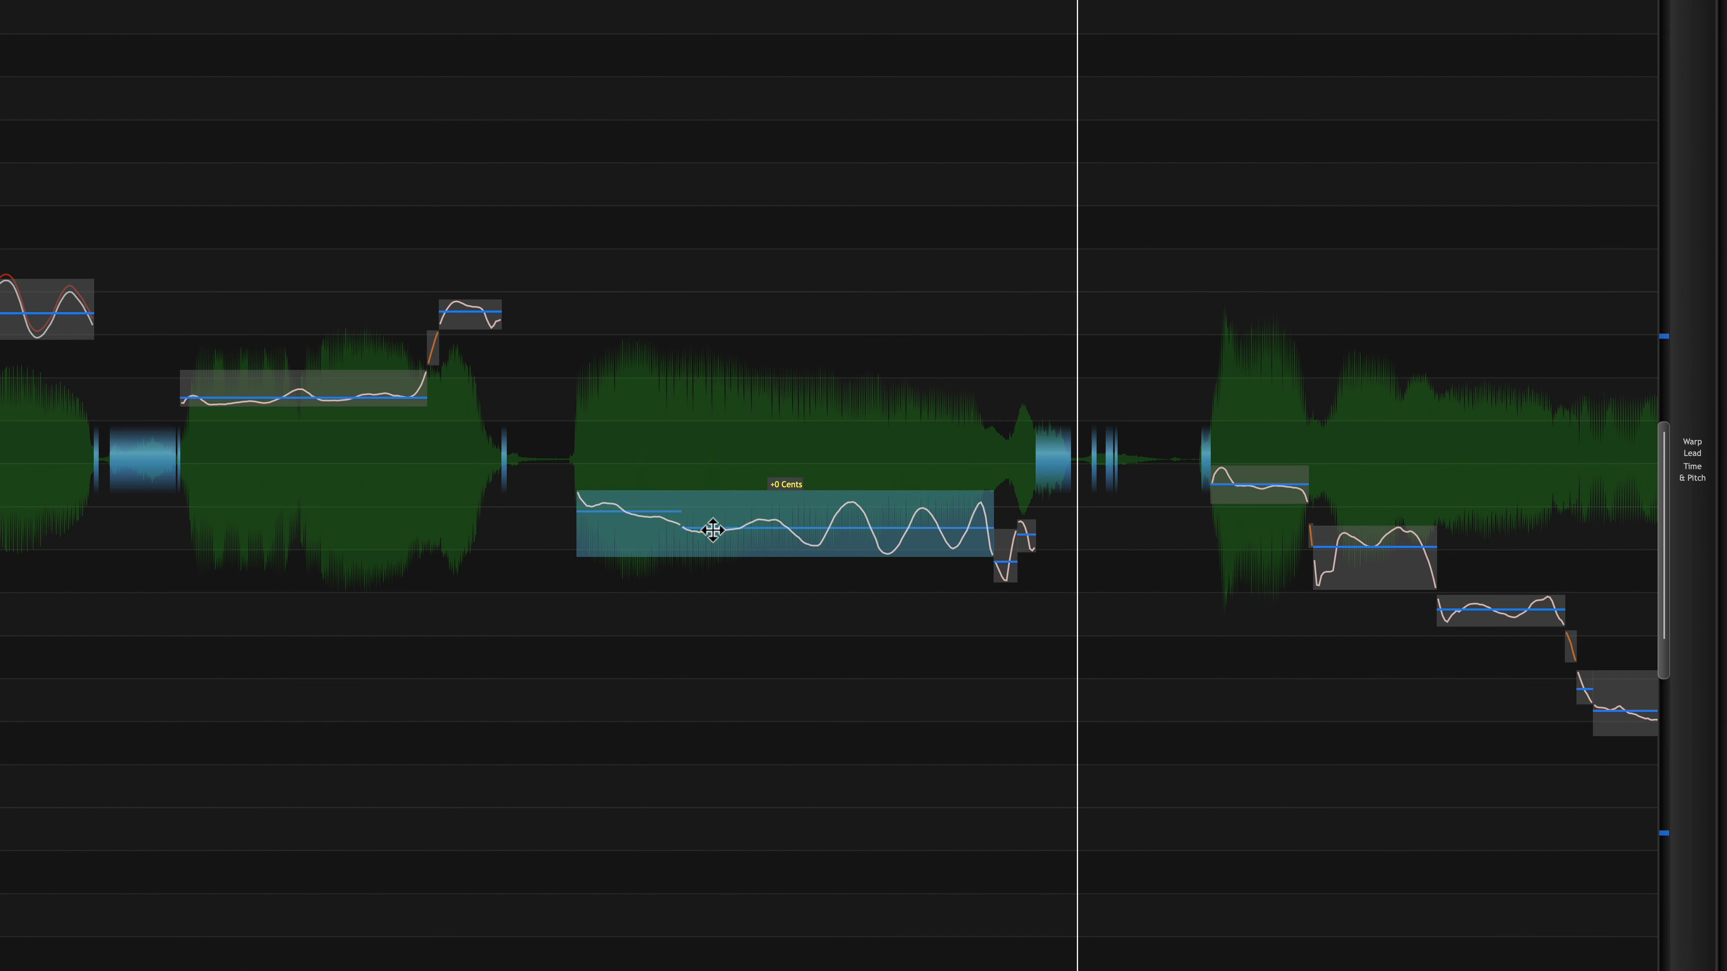
key("j")
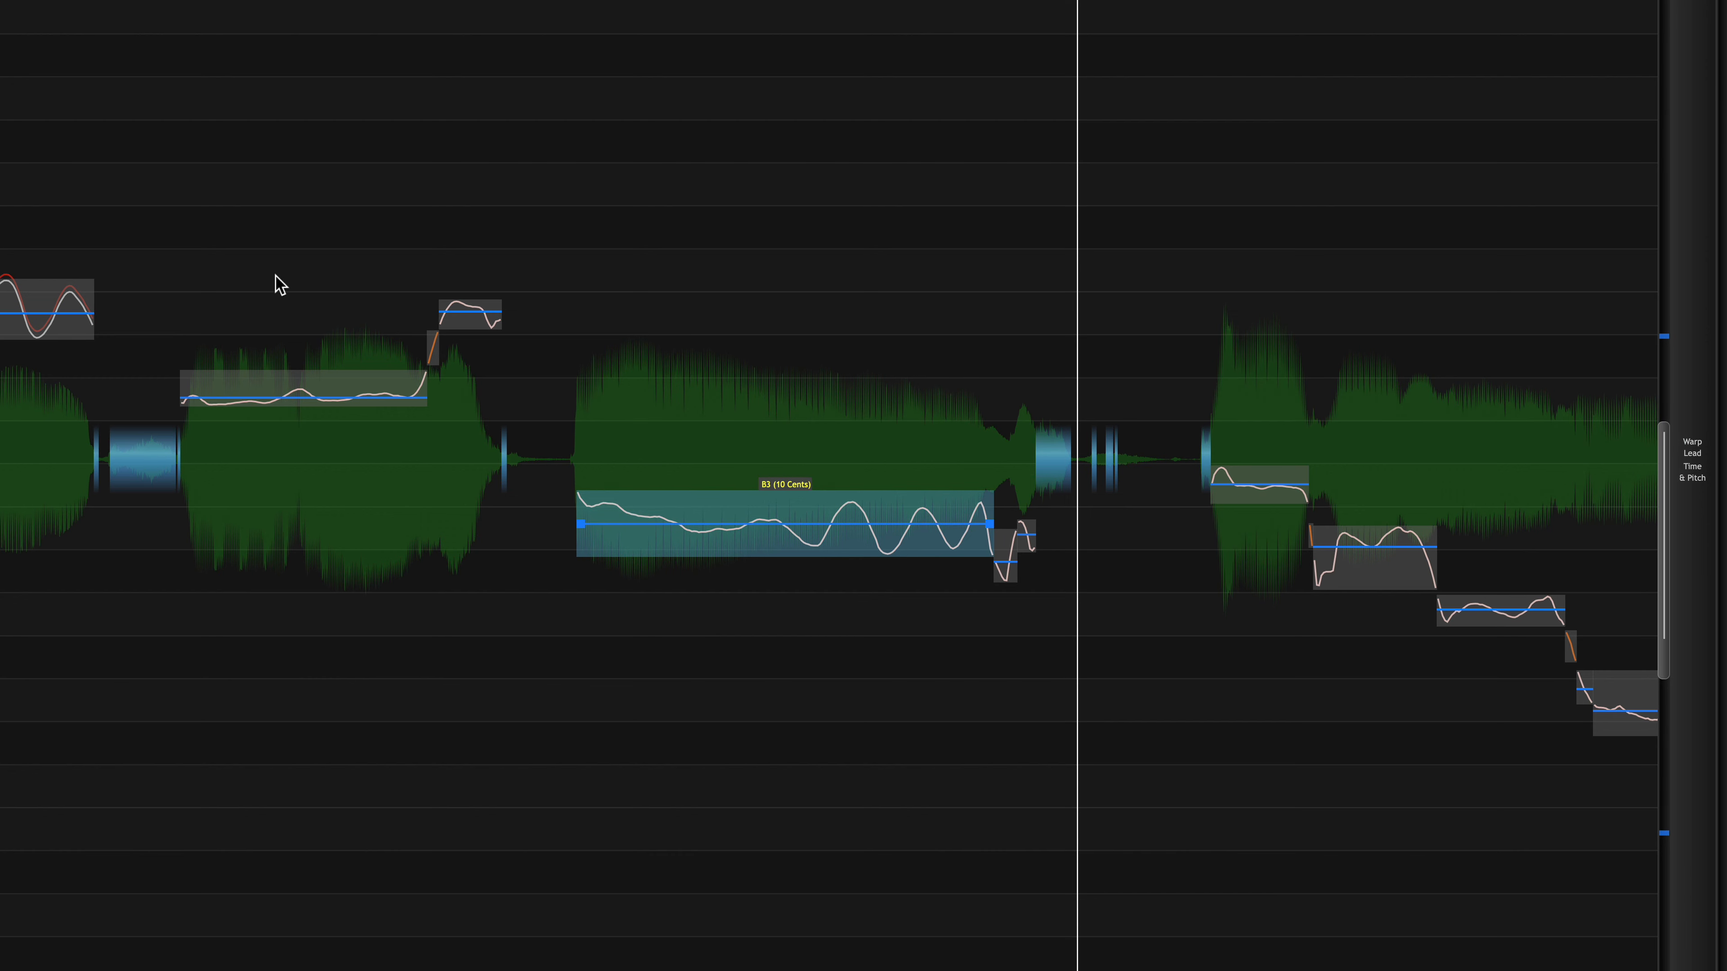
left_click_drag(251, 232, 689, 547)
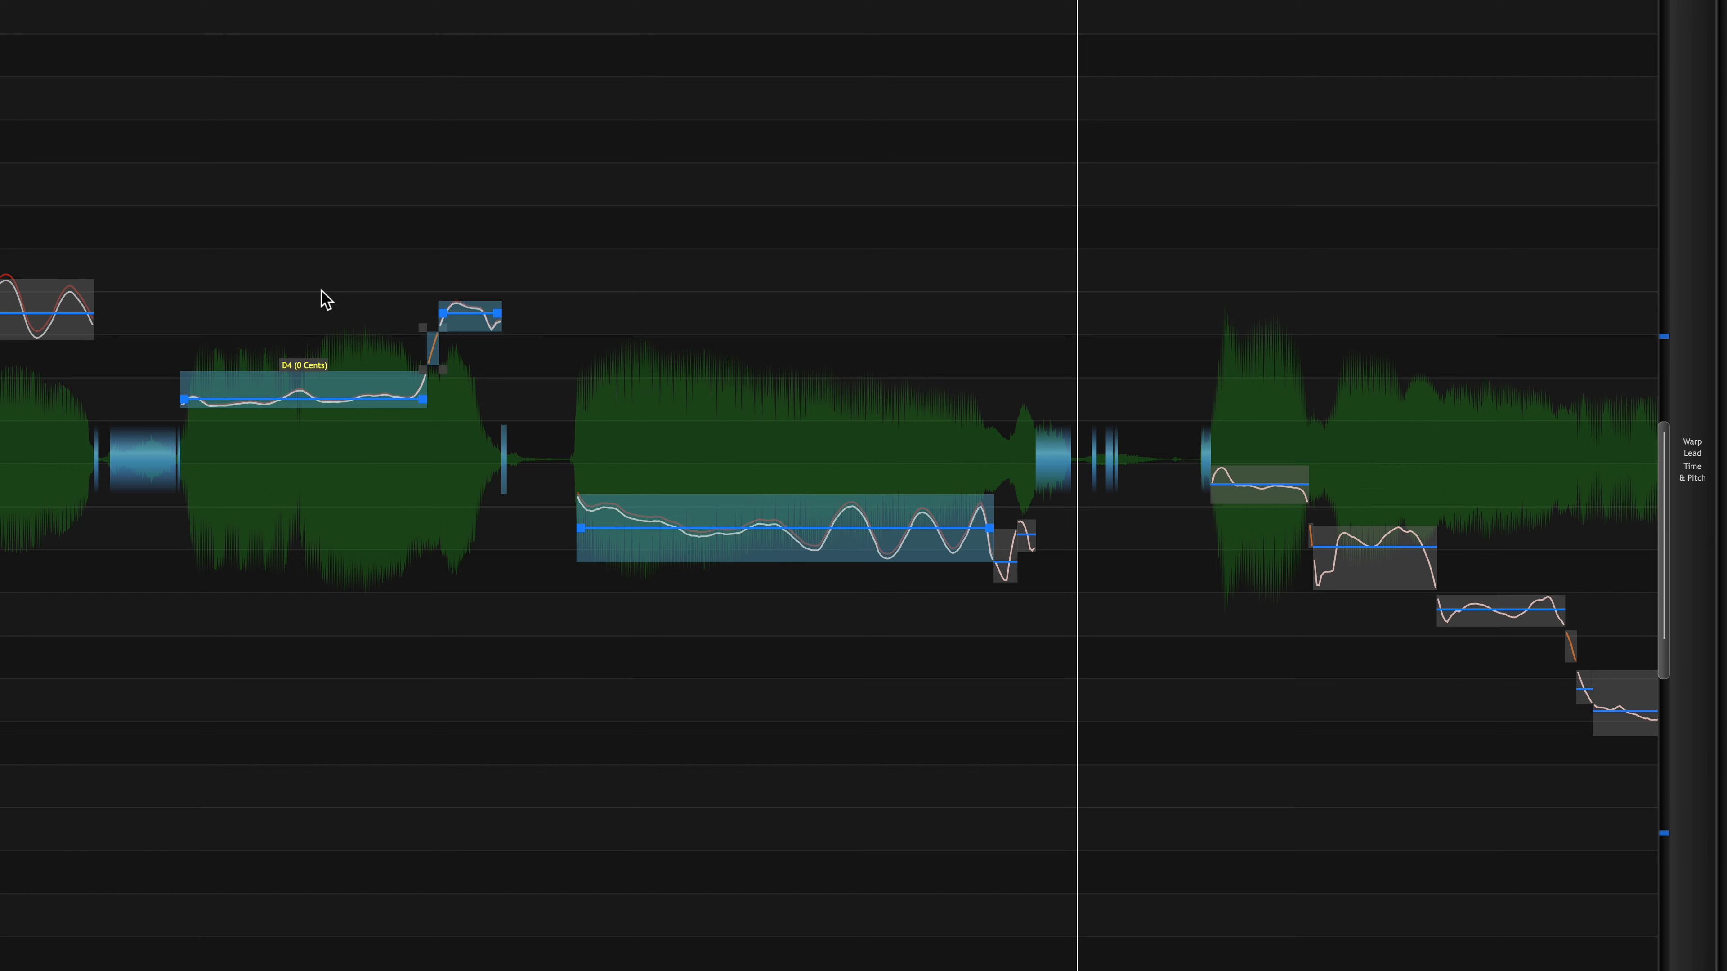
left_click(366, 240)
key("space")
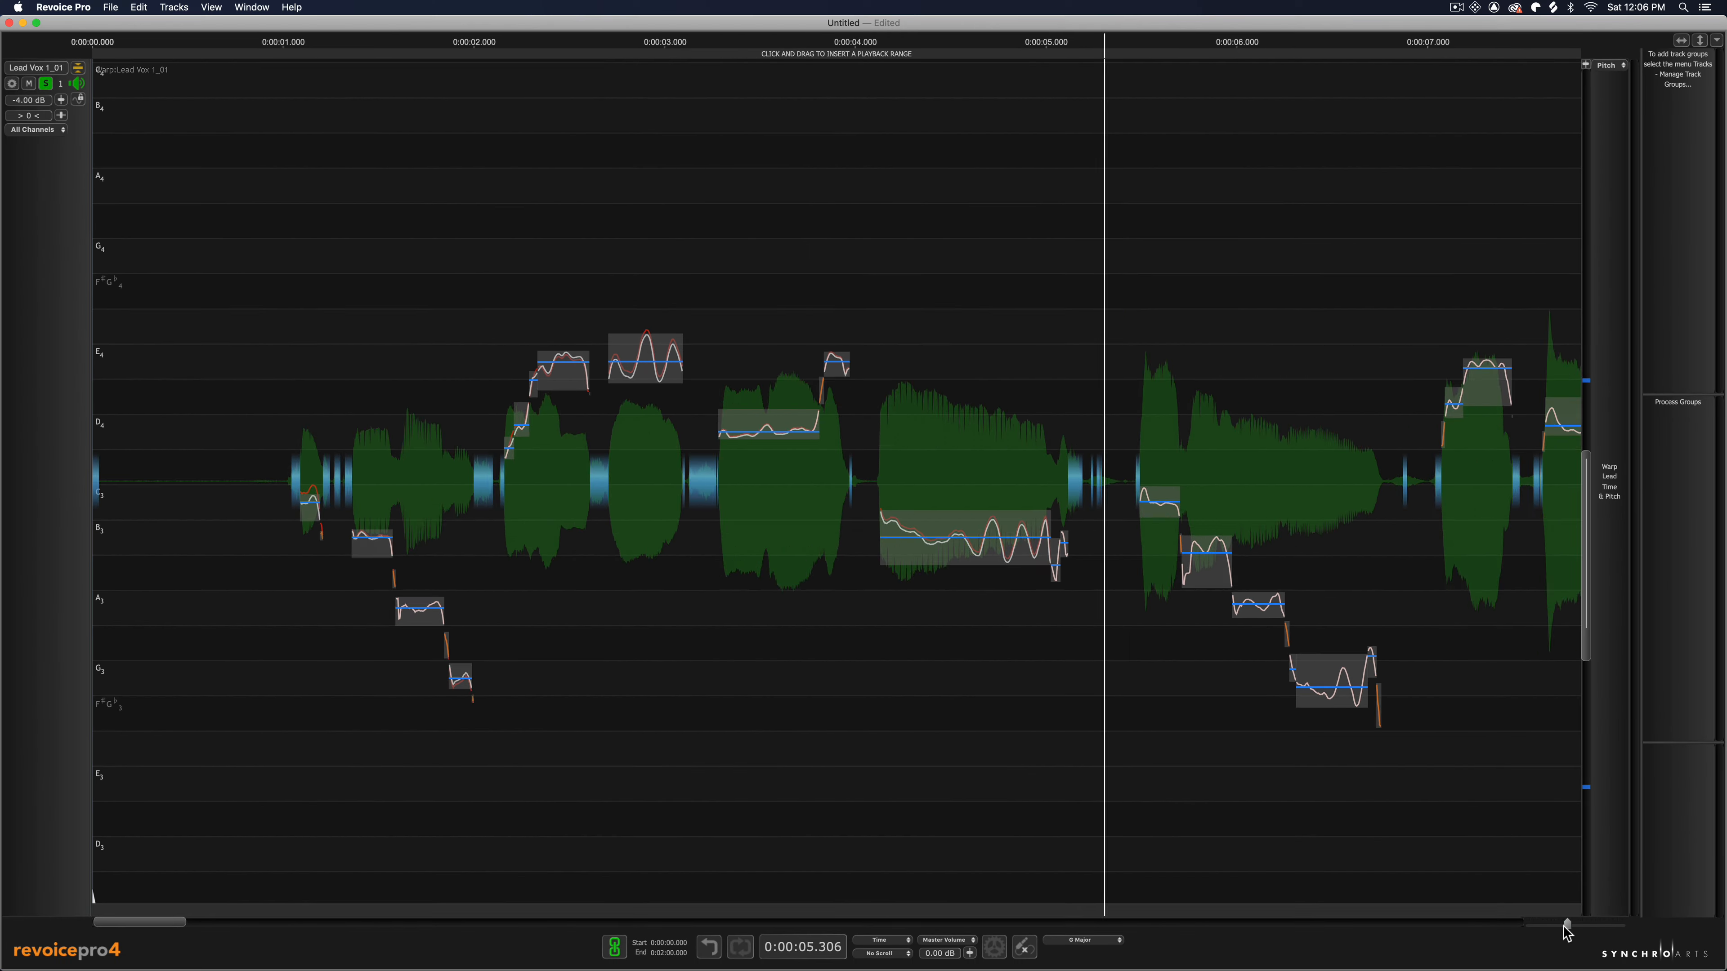
Try selecting all notes and smoothing their joins, and play the vocal from about two seconds
left_click_drag(1566, 926, 1563, 926)
scroll(1218, 820, "right", 5)
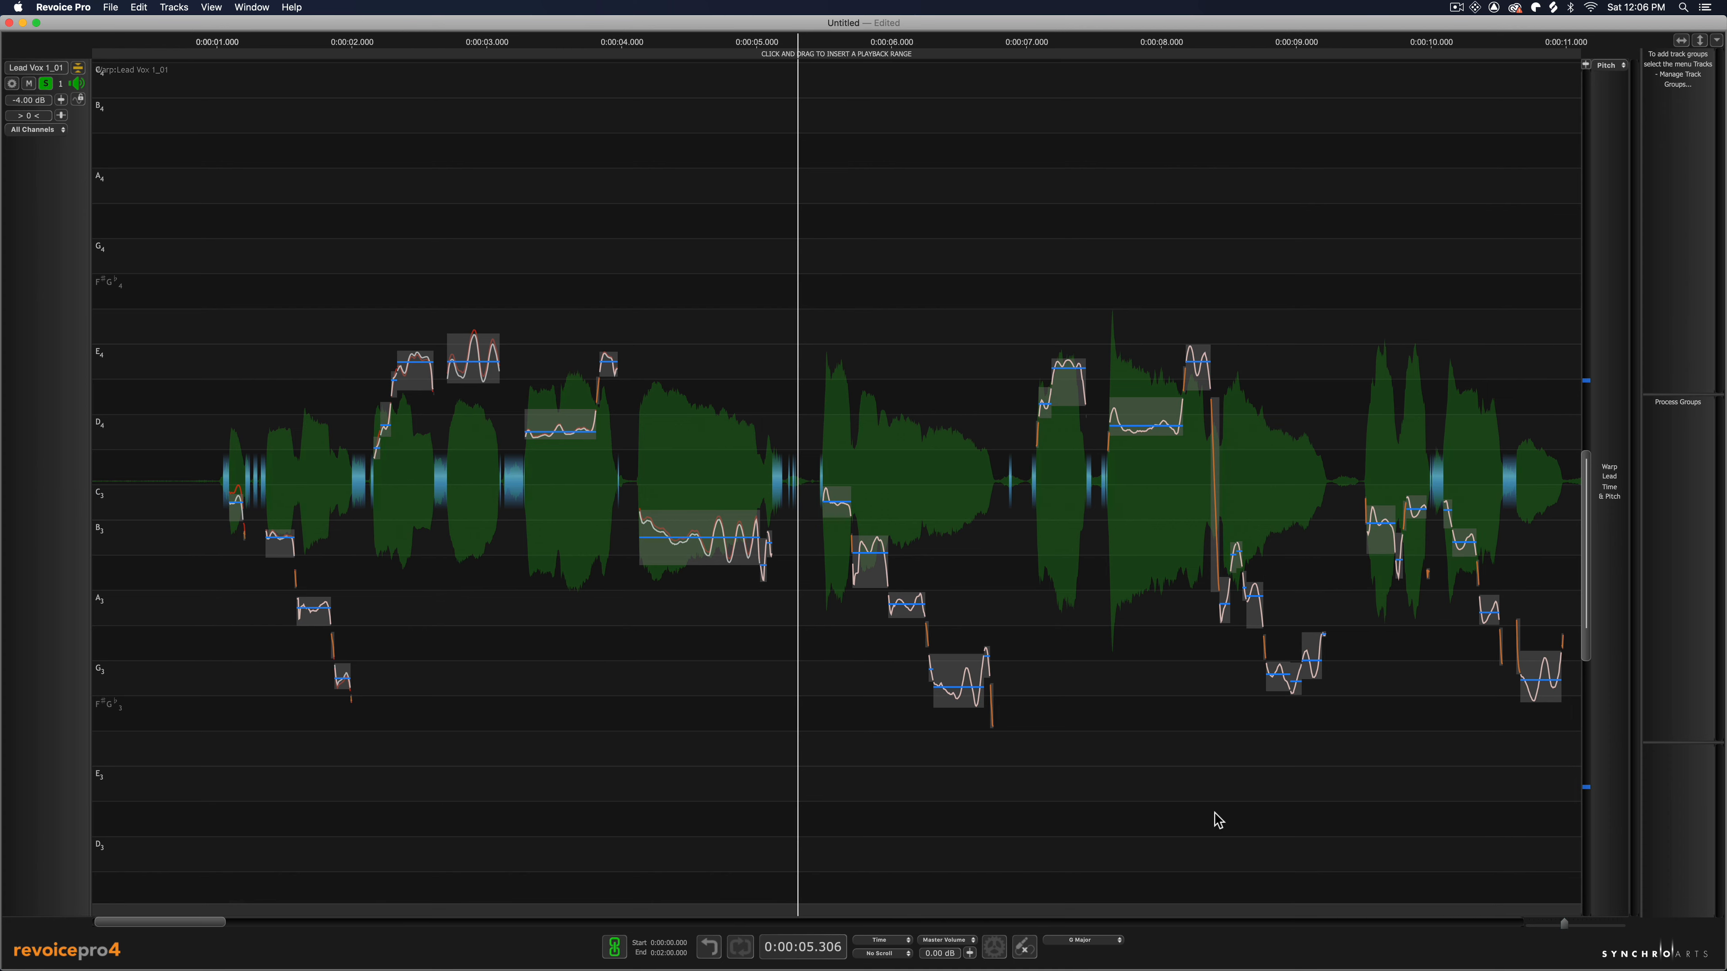
right_click(987, 697)
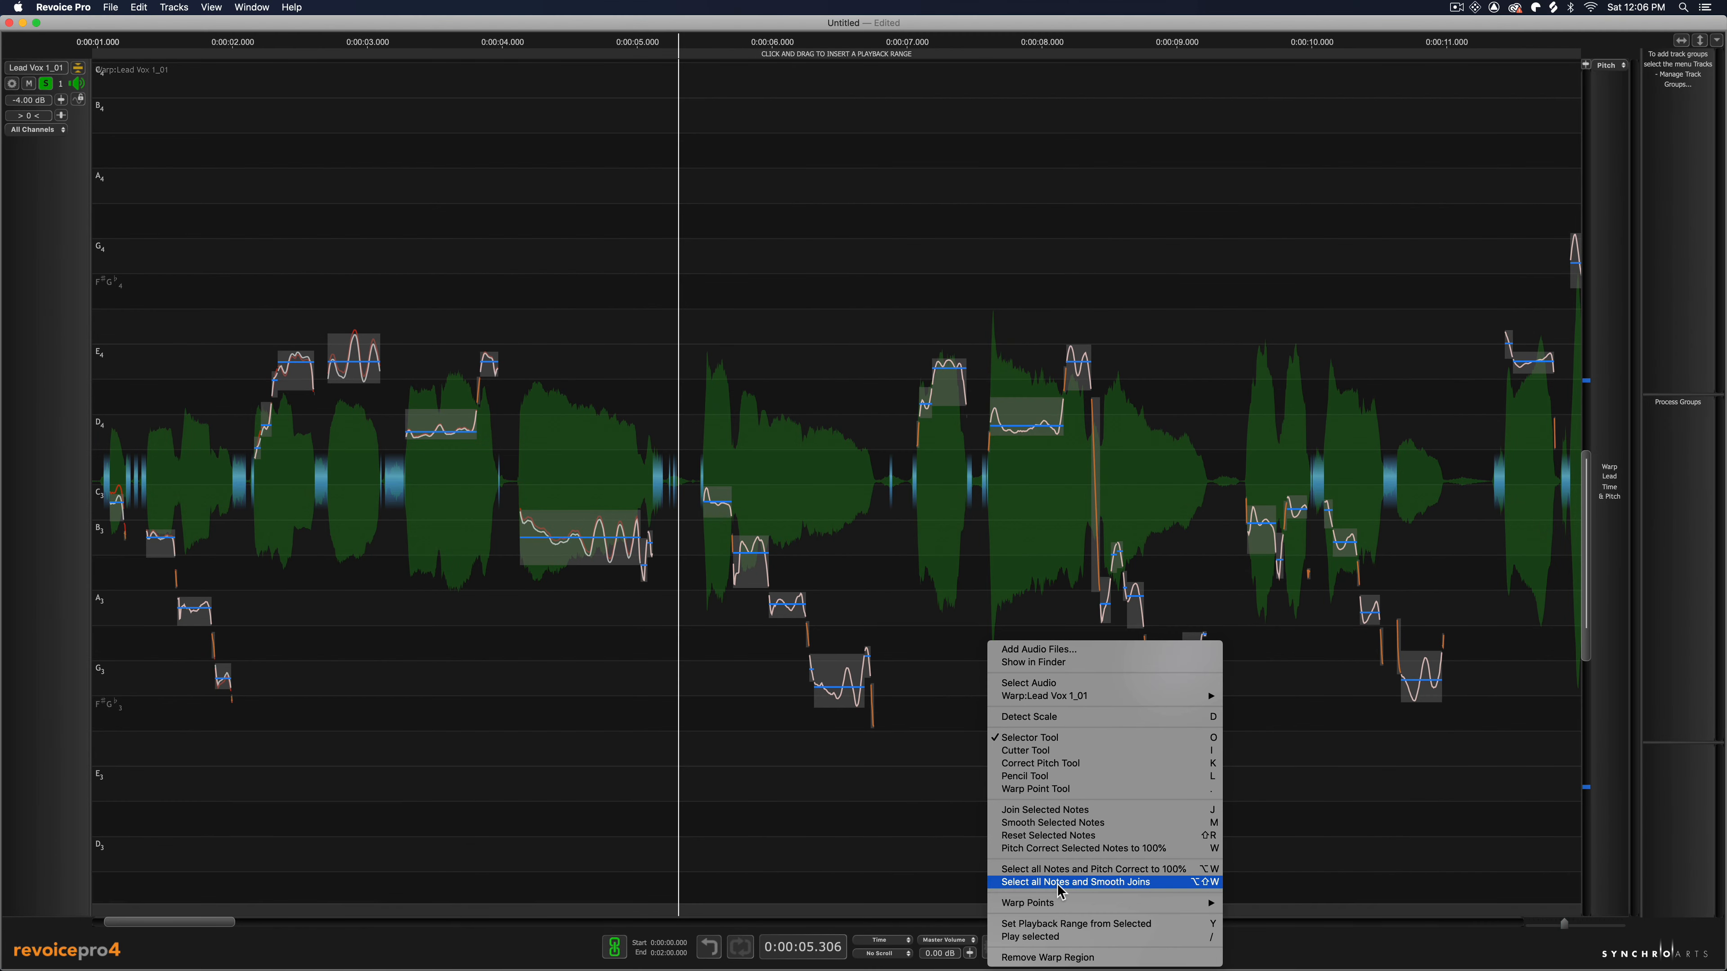
left_click(1062, 882)
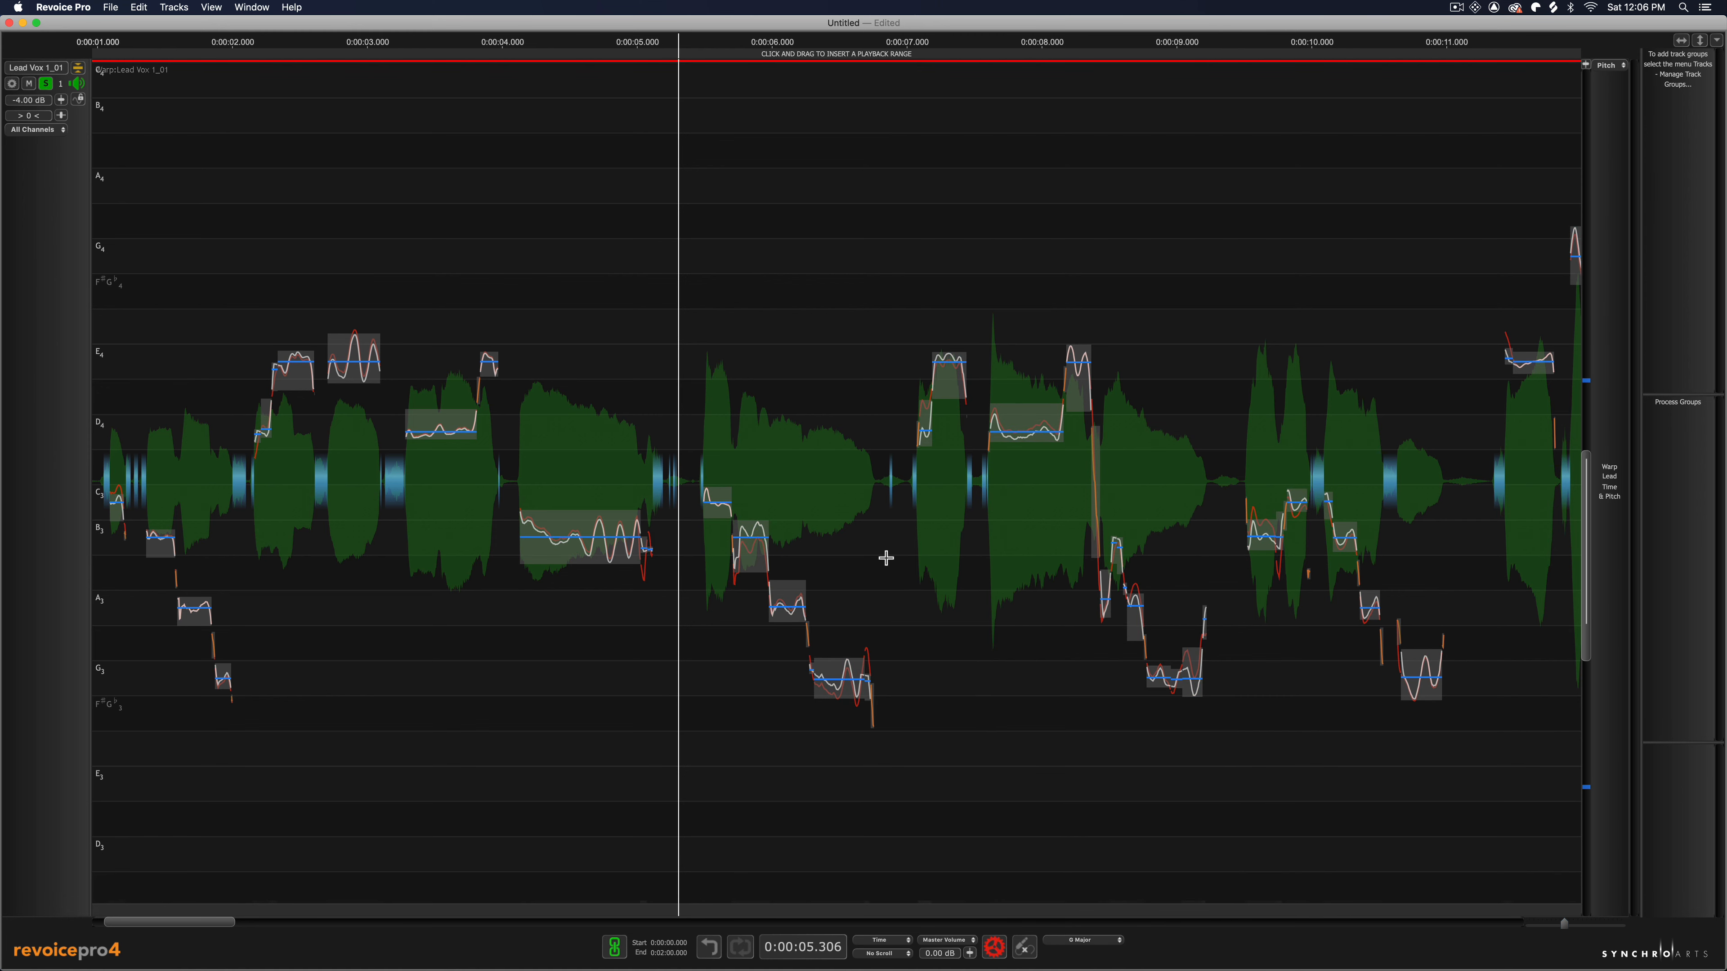
left_click(259, 41)
key("space")
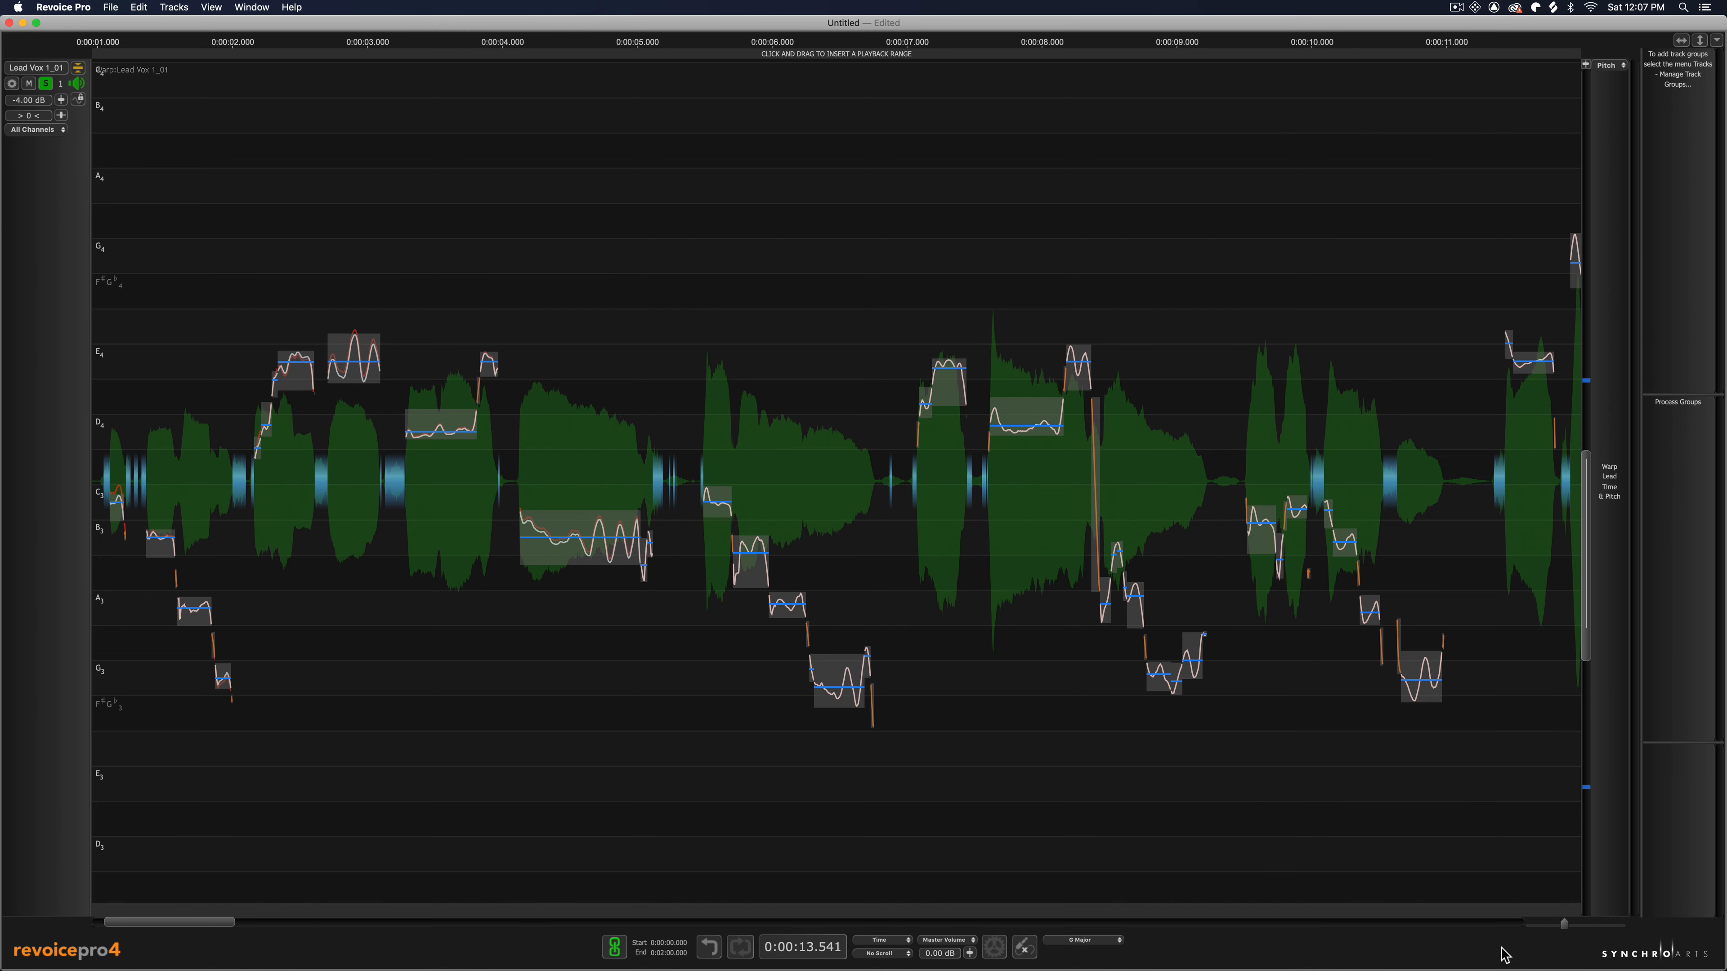
Join the wavering segments just after 13 seconds into one note corrected to E4, and pitch-correct the G4 and F#4 notes before it
left_click_drag(1562, 927, 1569, 927)
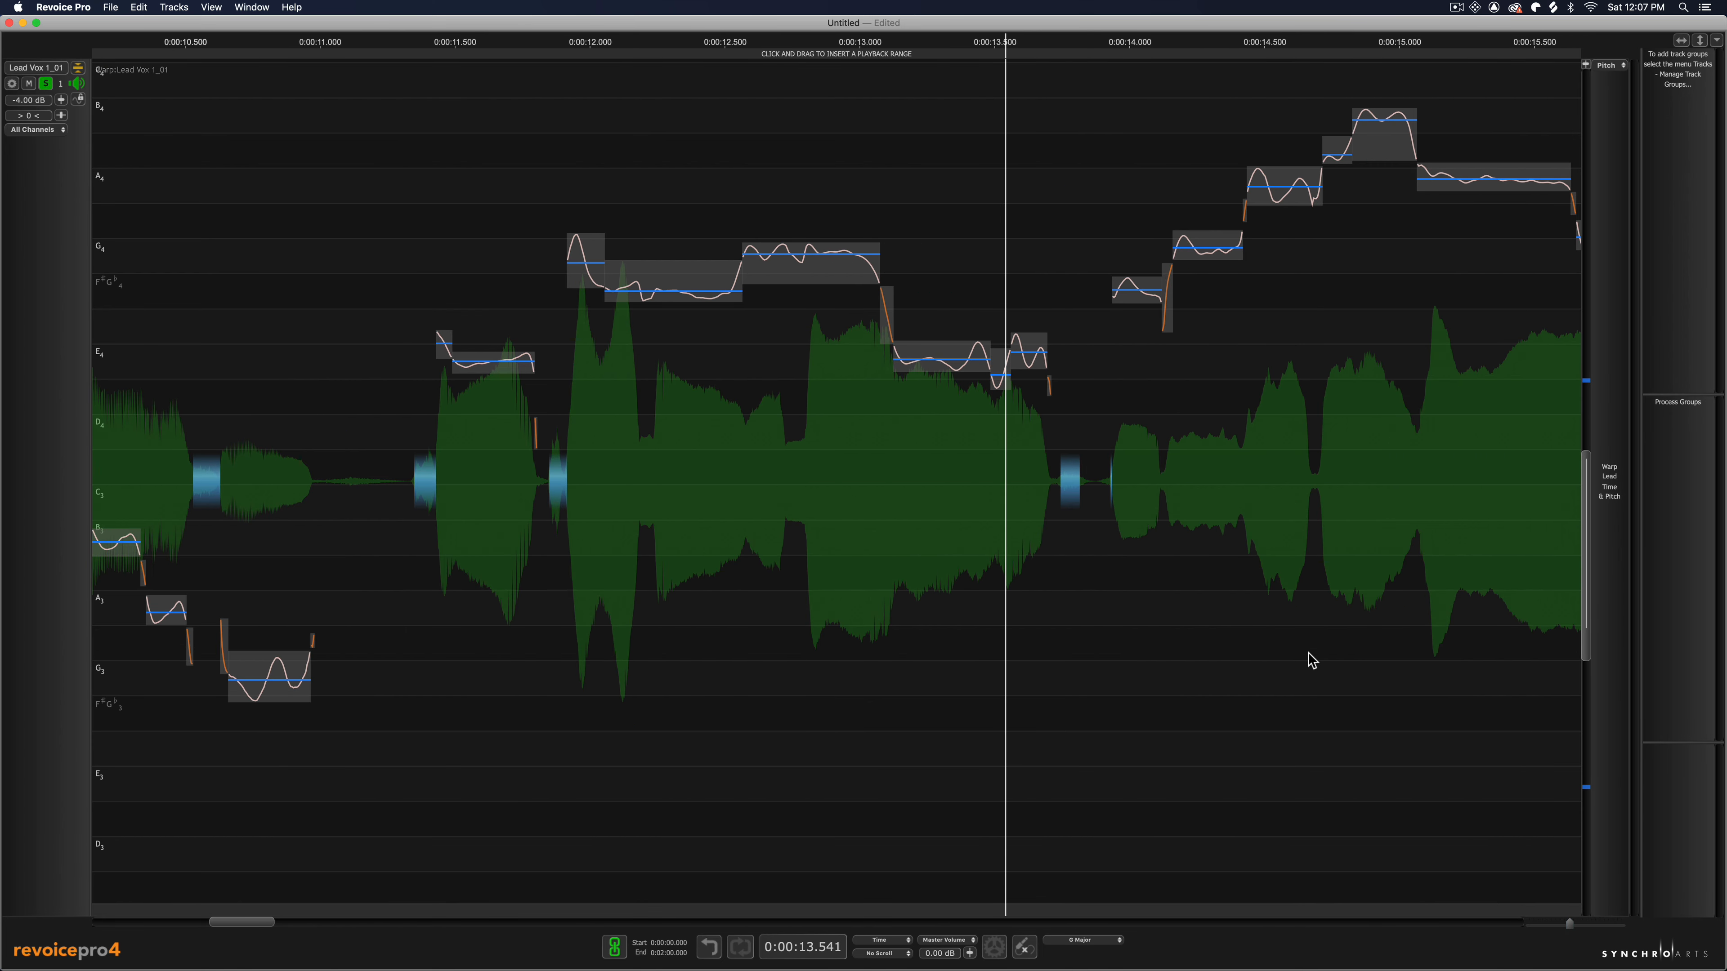
left_click_drag(949, 278, 1019, 388)
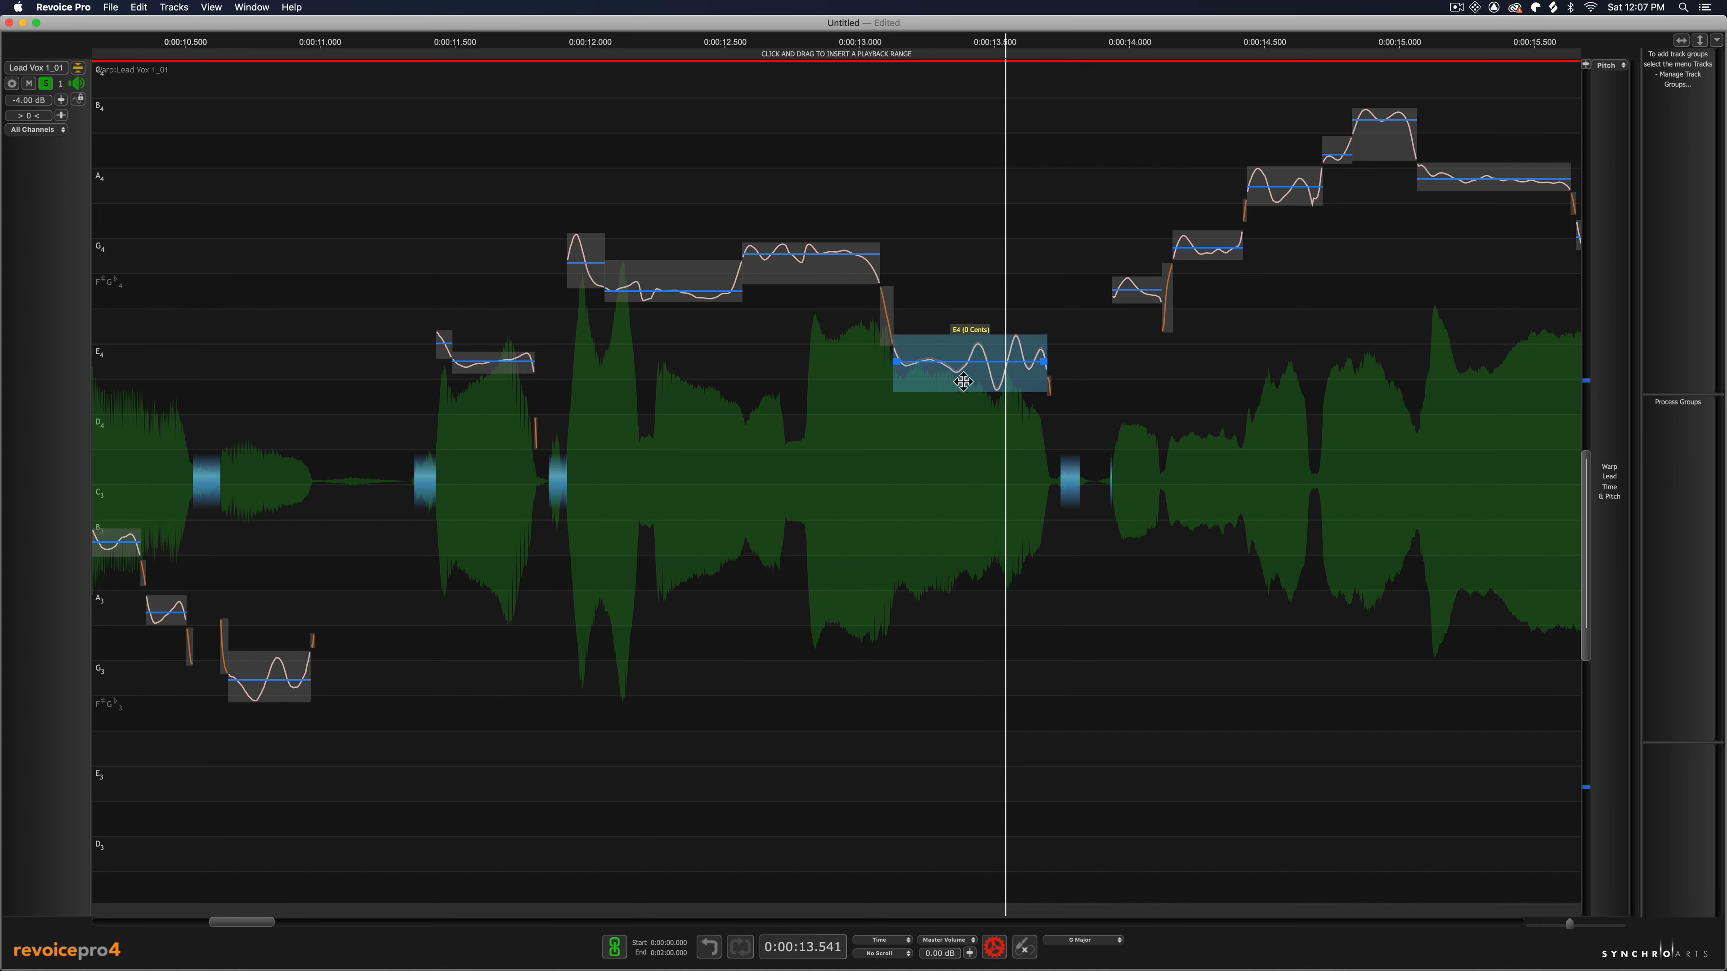
left_click(778, 268)
left_click(673, 289)
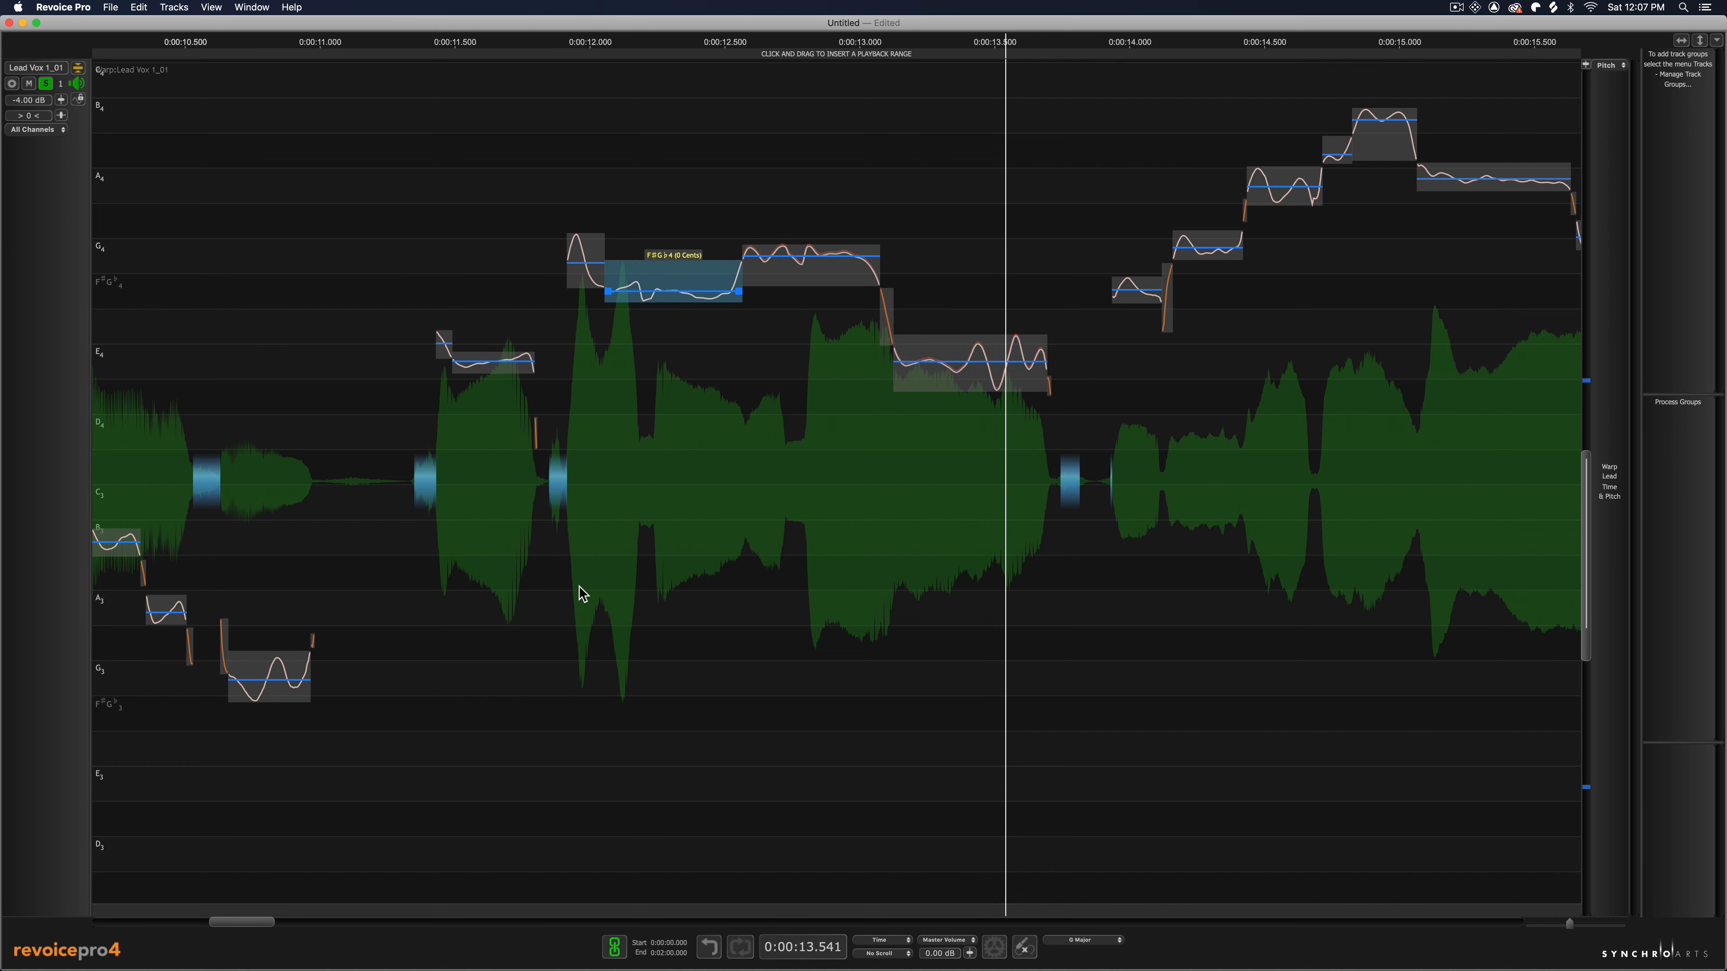
left_click_drag(253, 920, 204, 927)
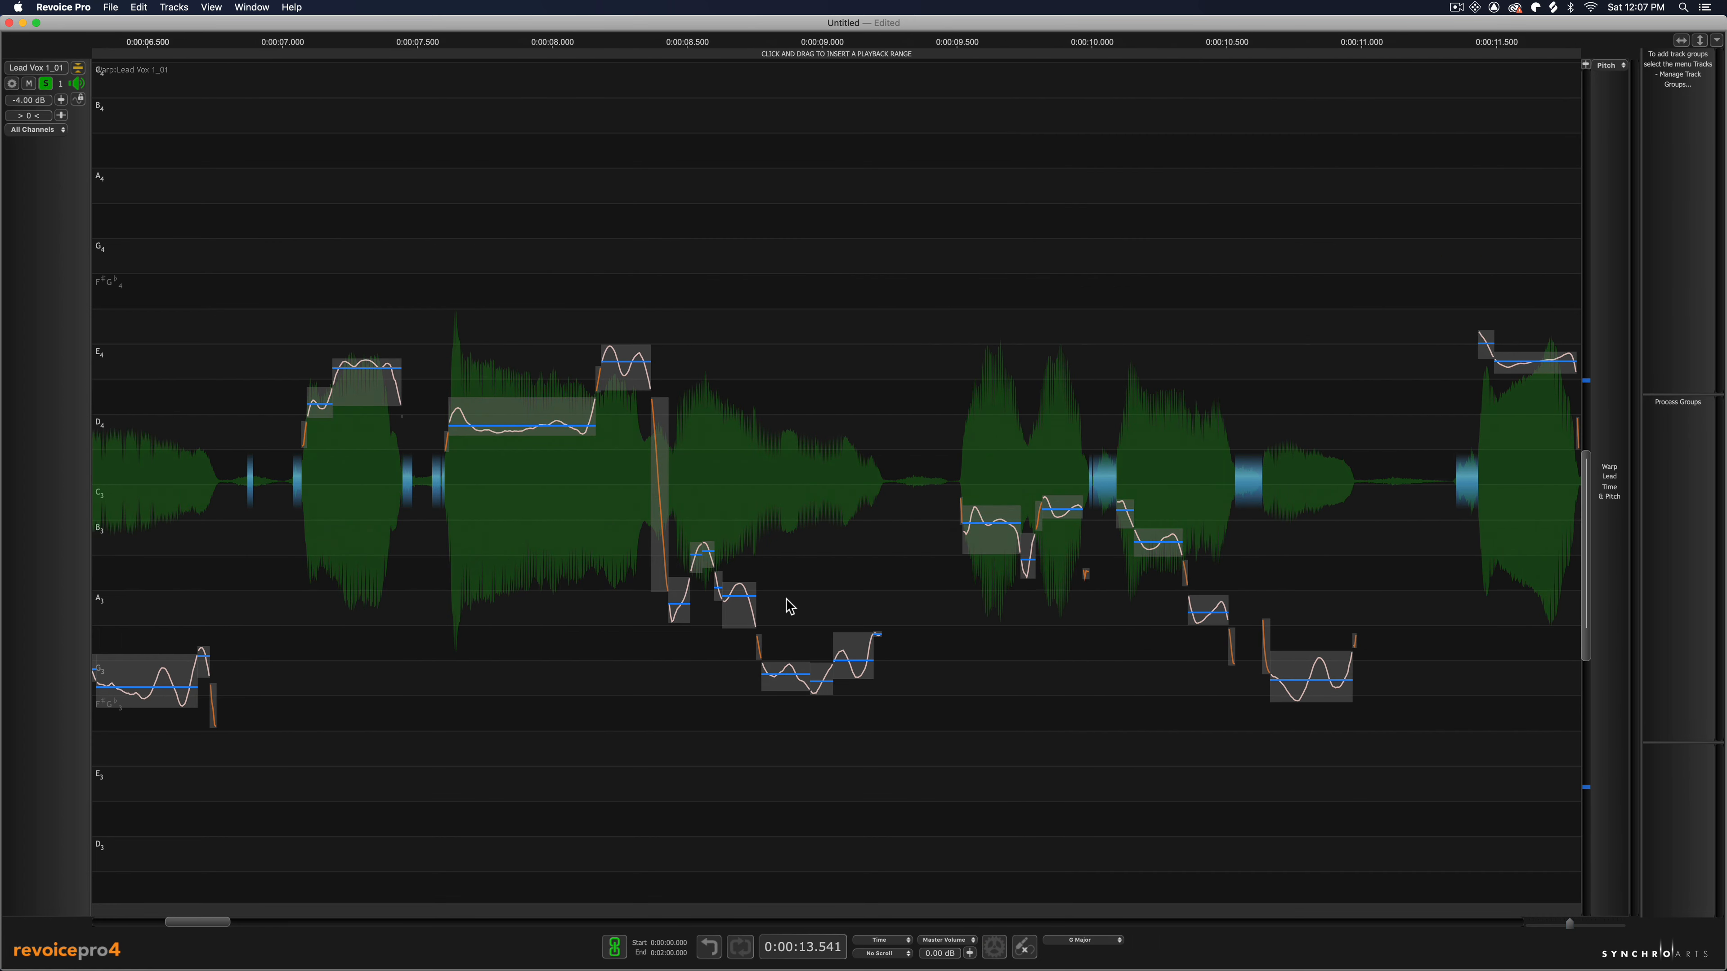
Set the pitch correction of the G4, F#4 and E4 notes between about 12 and 13.7 seconds to 77.6 %, and play them
key("space")
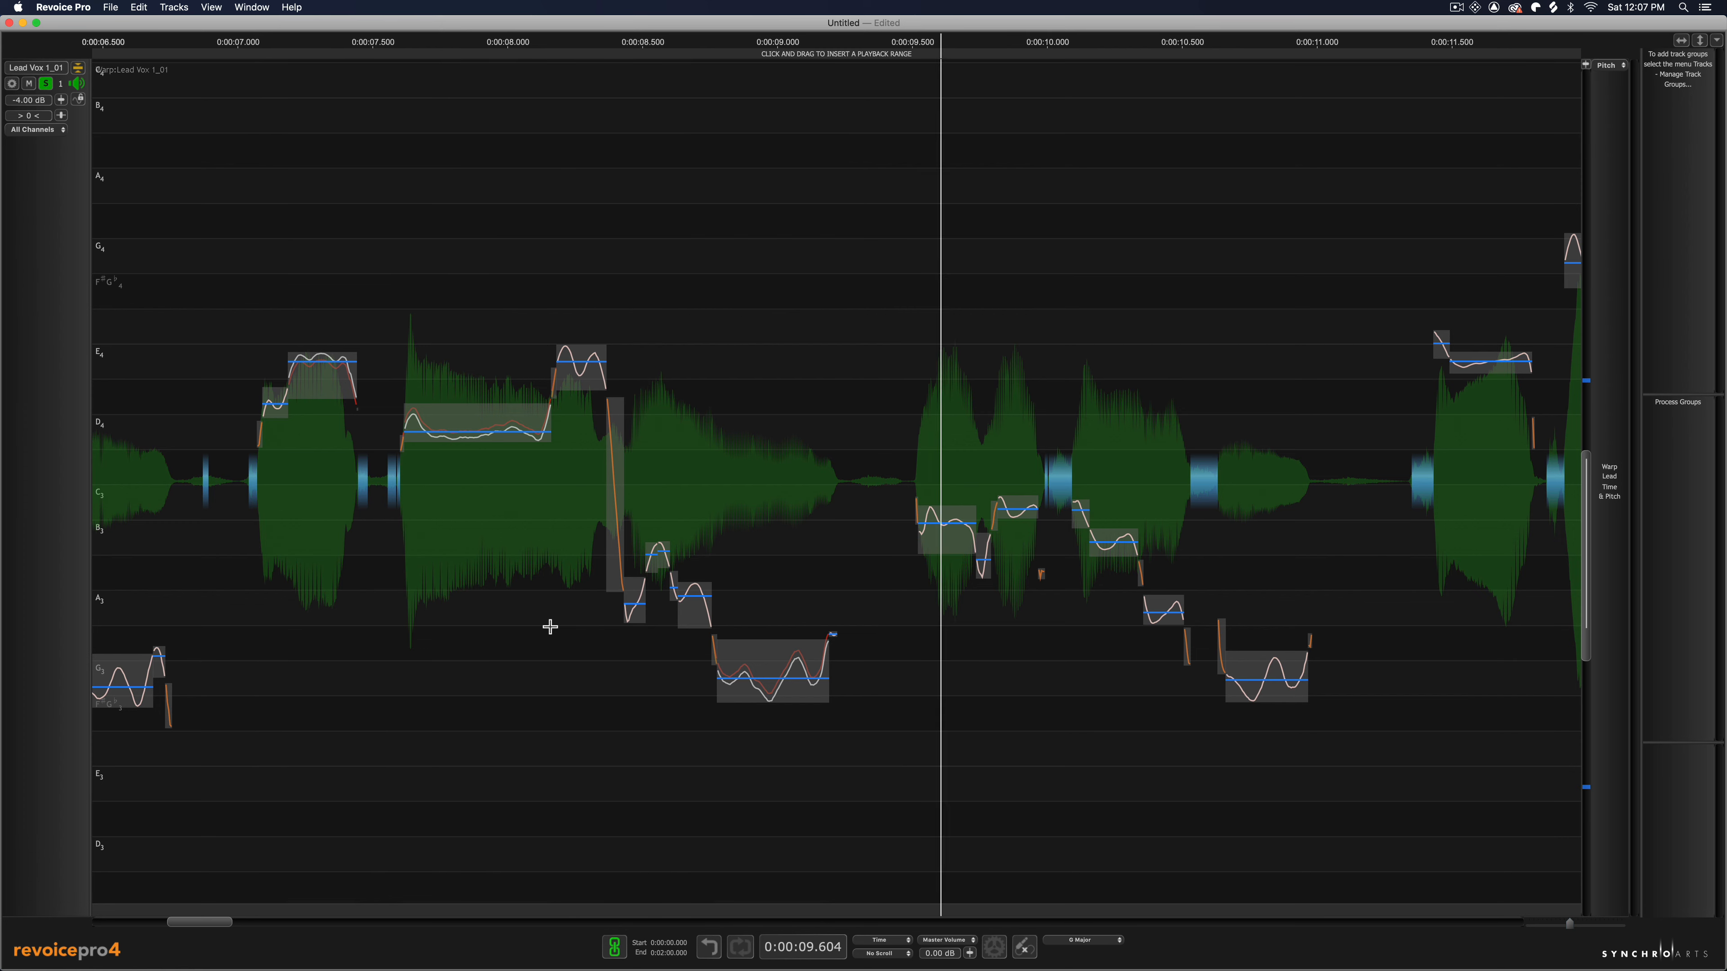
left_click(879, 374)
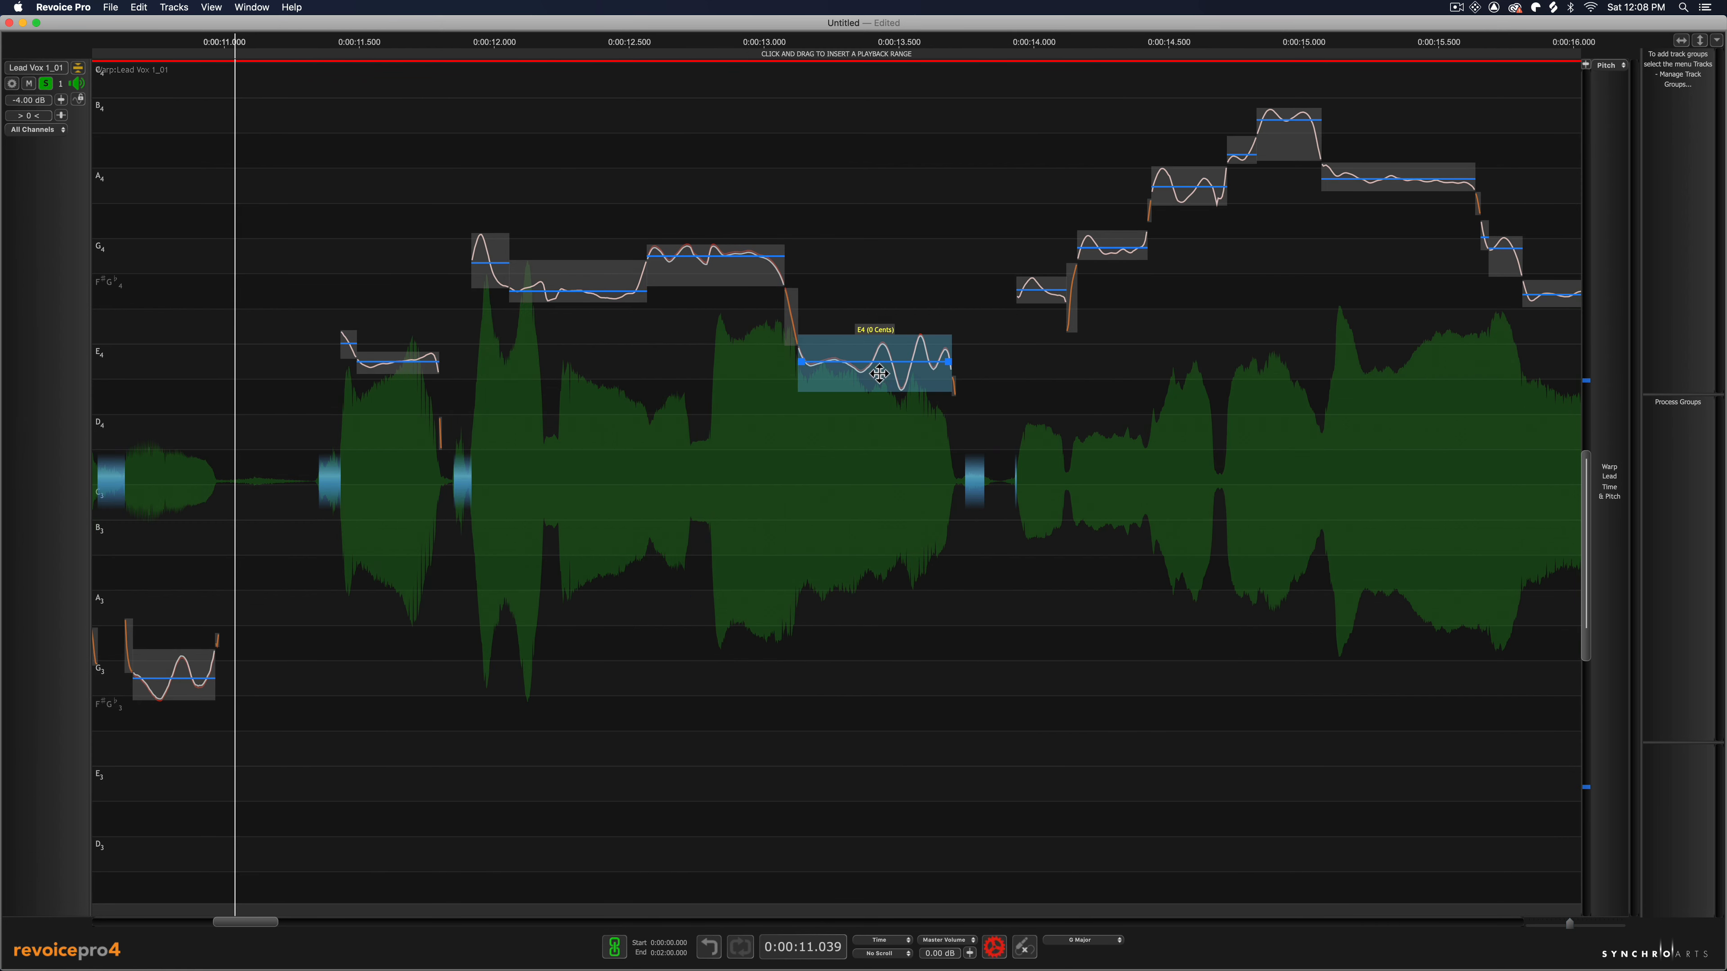
left_click_drag(417, 190, 852, 424)
right_click(853, 401)
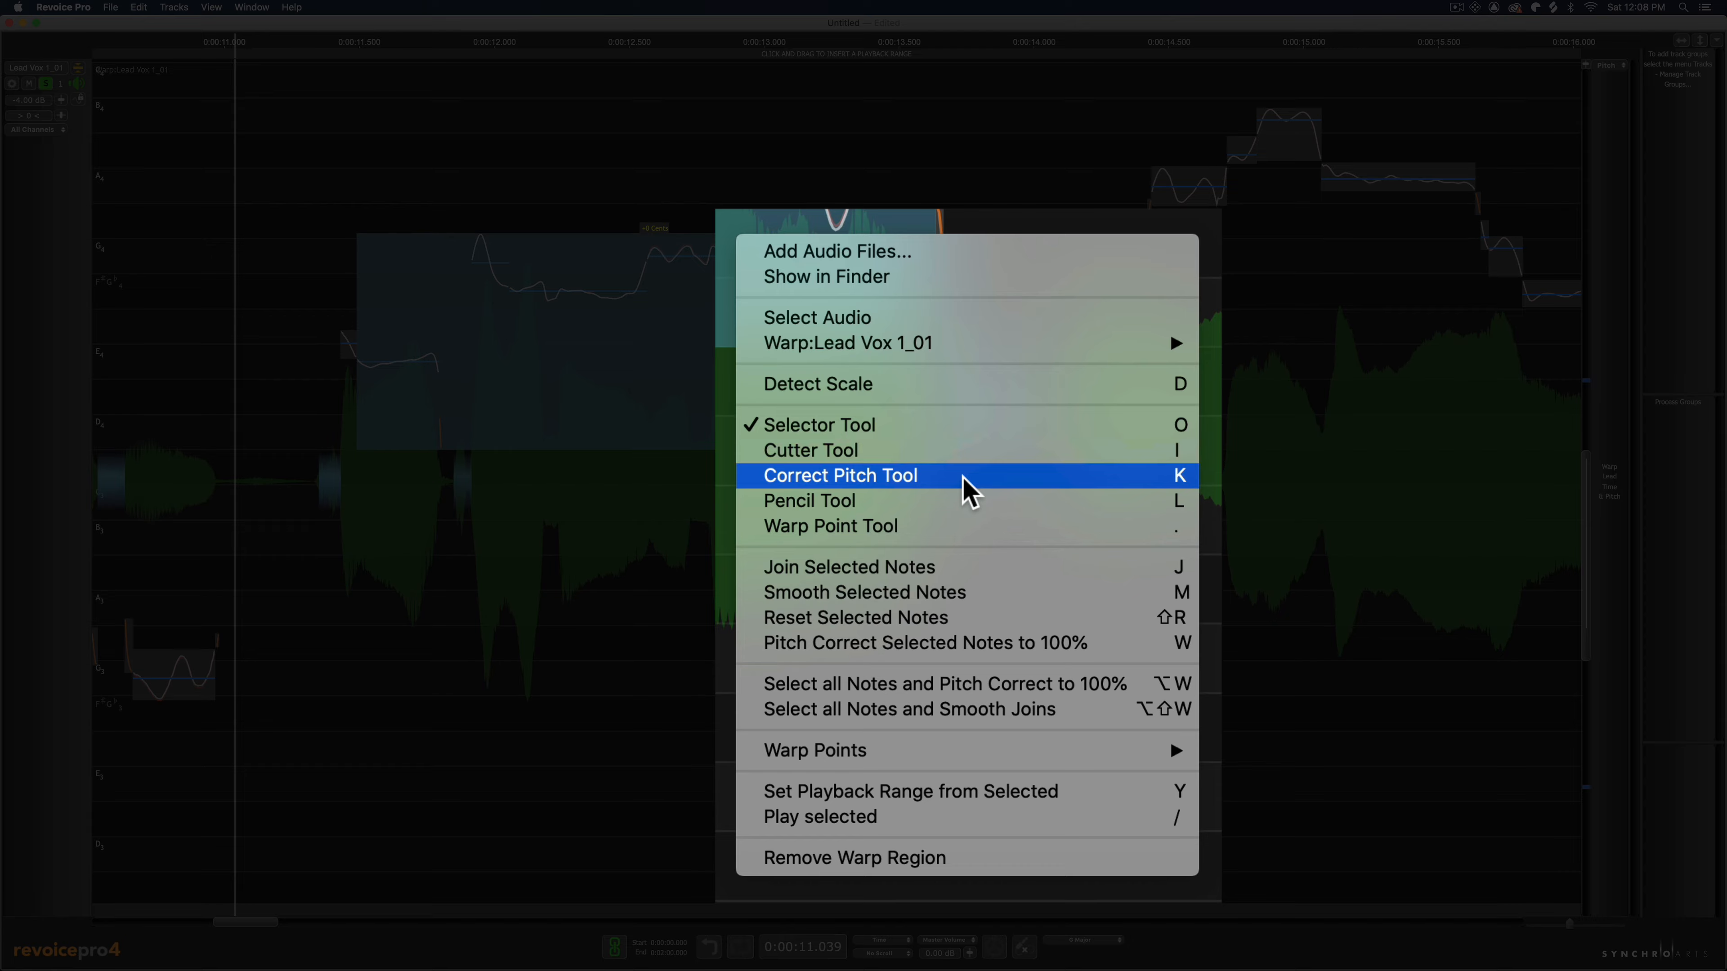
left_click(969, 479)
left_click_drag(484, 886, 520, 941)
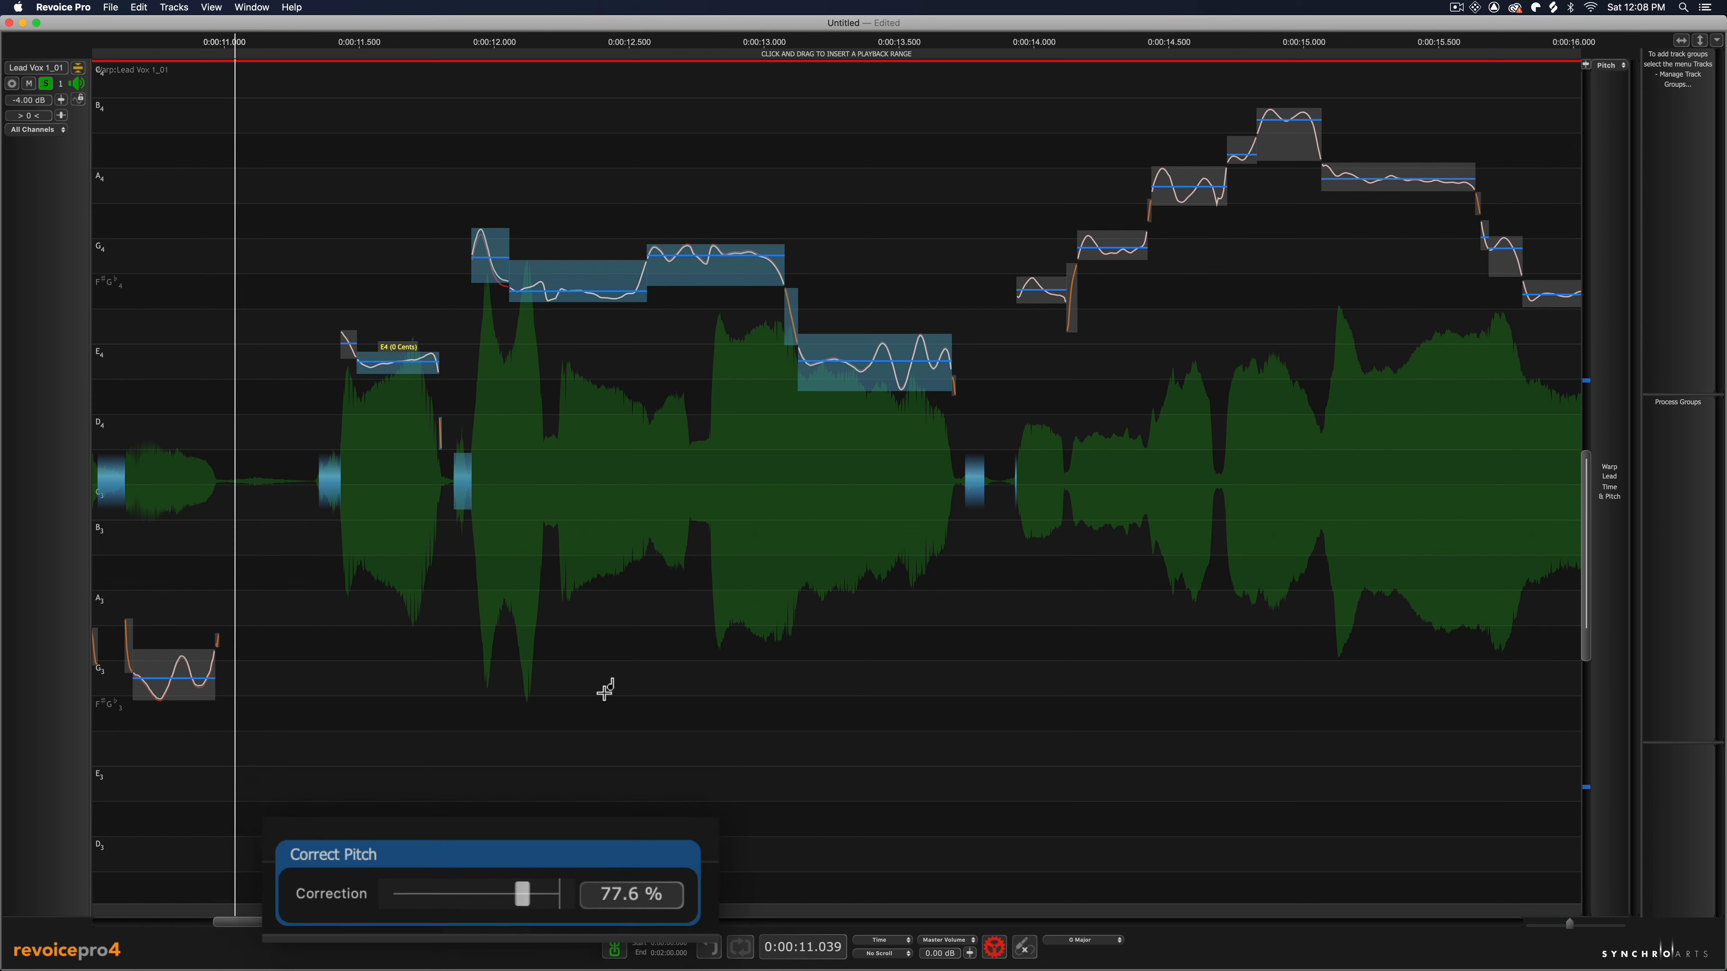
left_click(603, 691)
key("space")
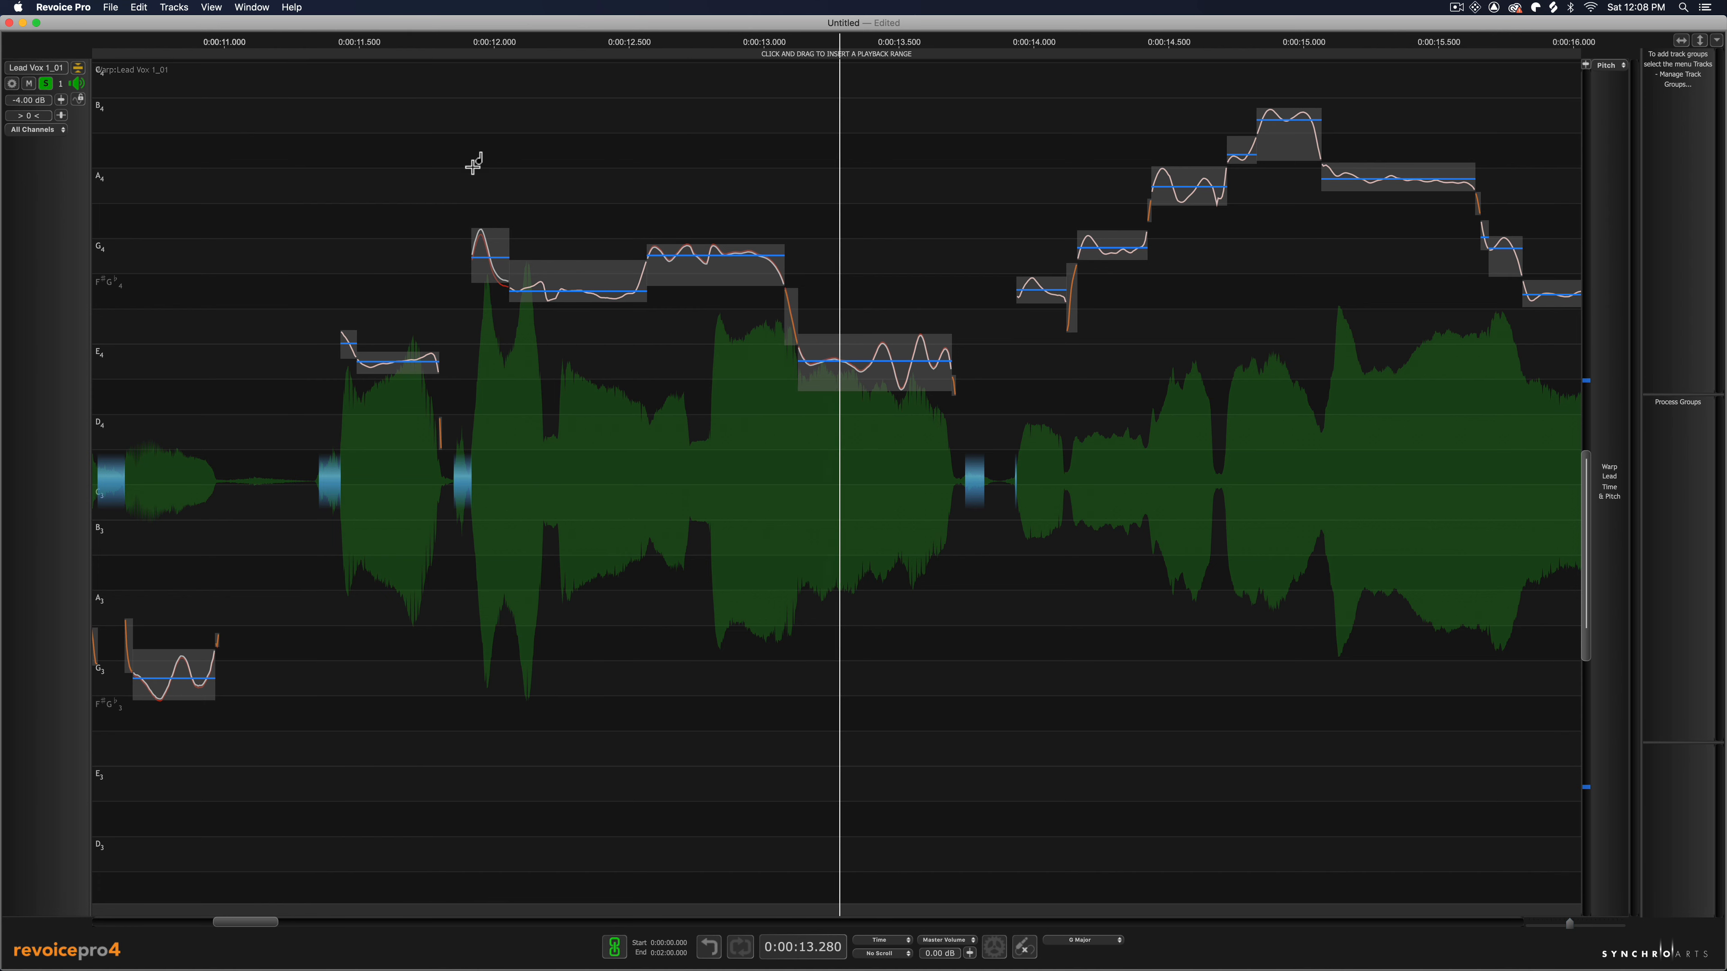
Join the wavering segments between about 16.4 and 17.2 seconds into one note corrected to D4, and pitch-correct the F#4 note before it
scroll(644, 376, "right", 1)
scroll(642, 377, "right", 10)
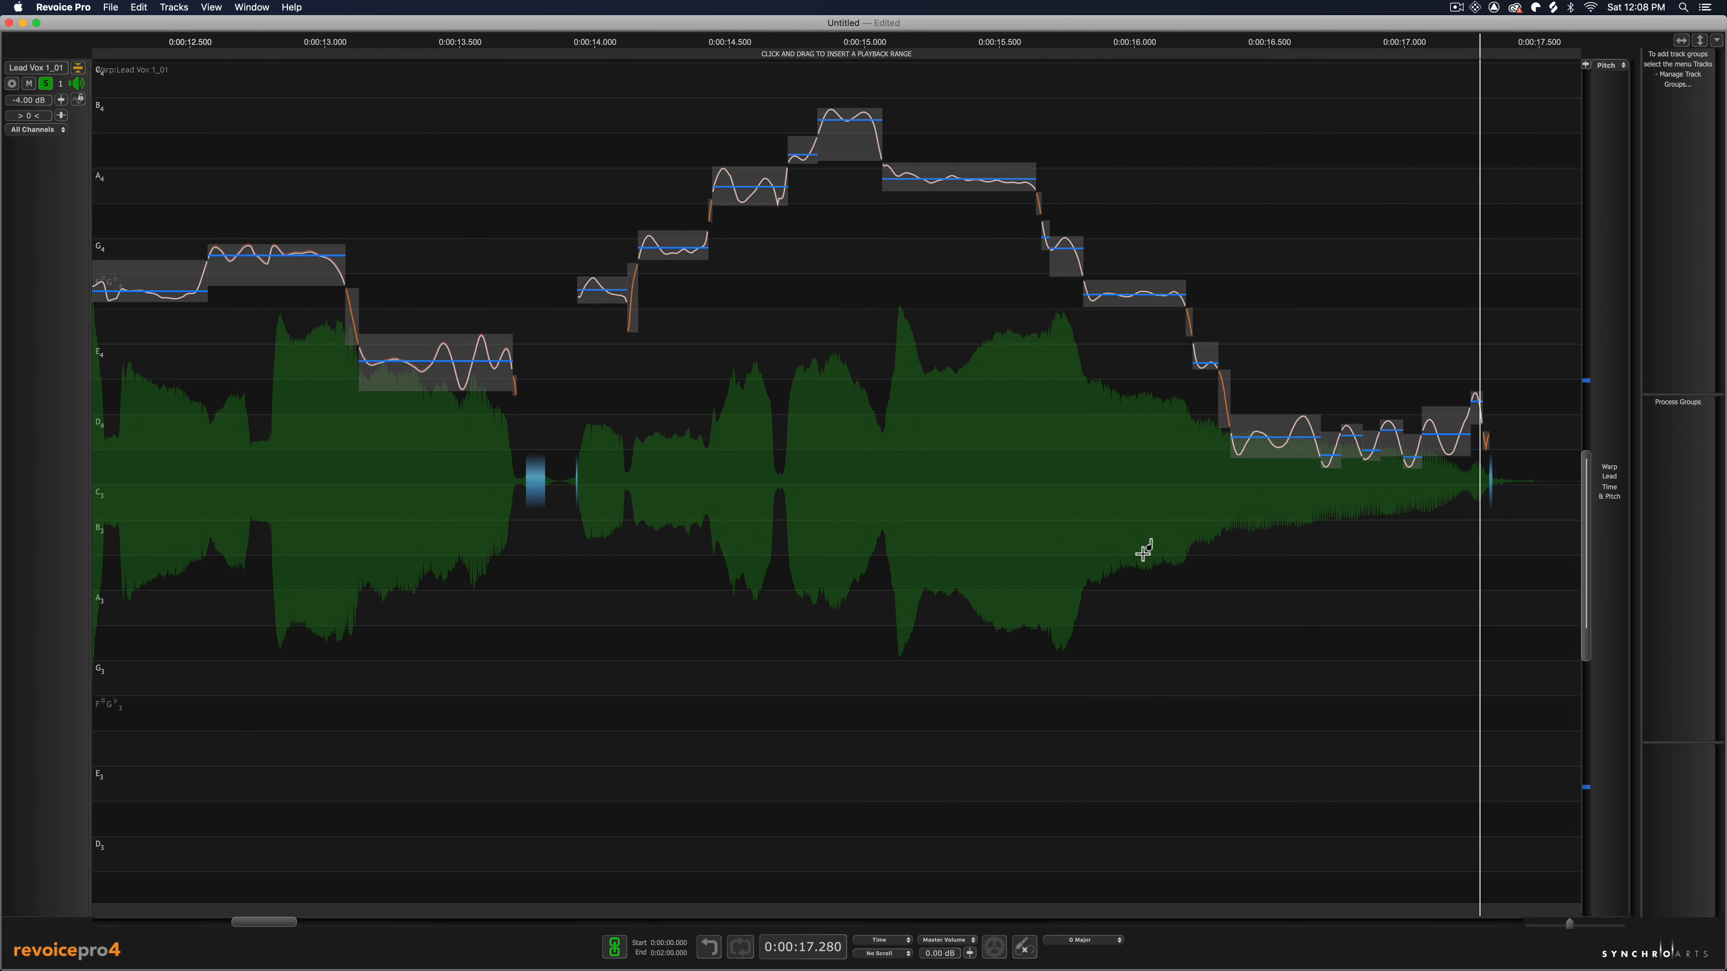
left_click_drag(1278, 379, 1454, 495)
key("j")
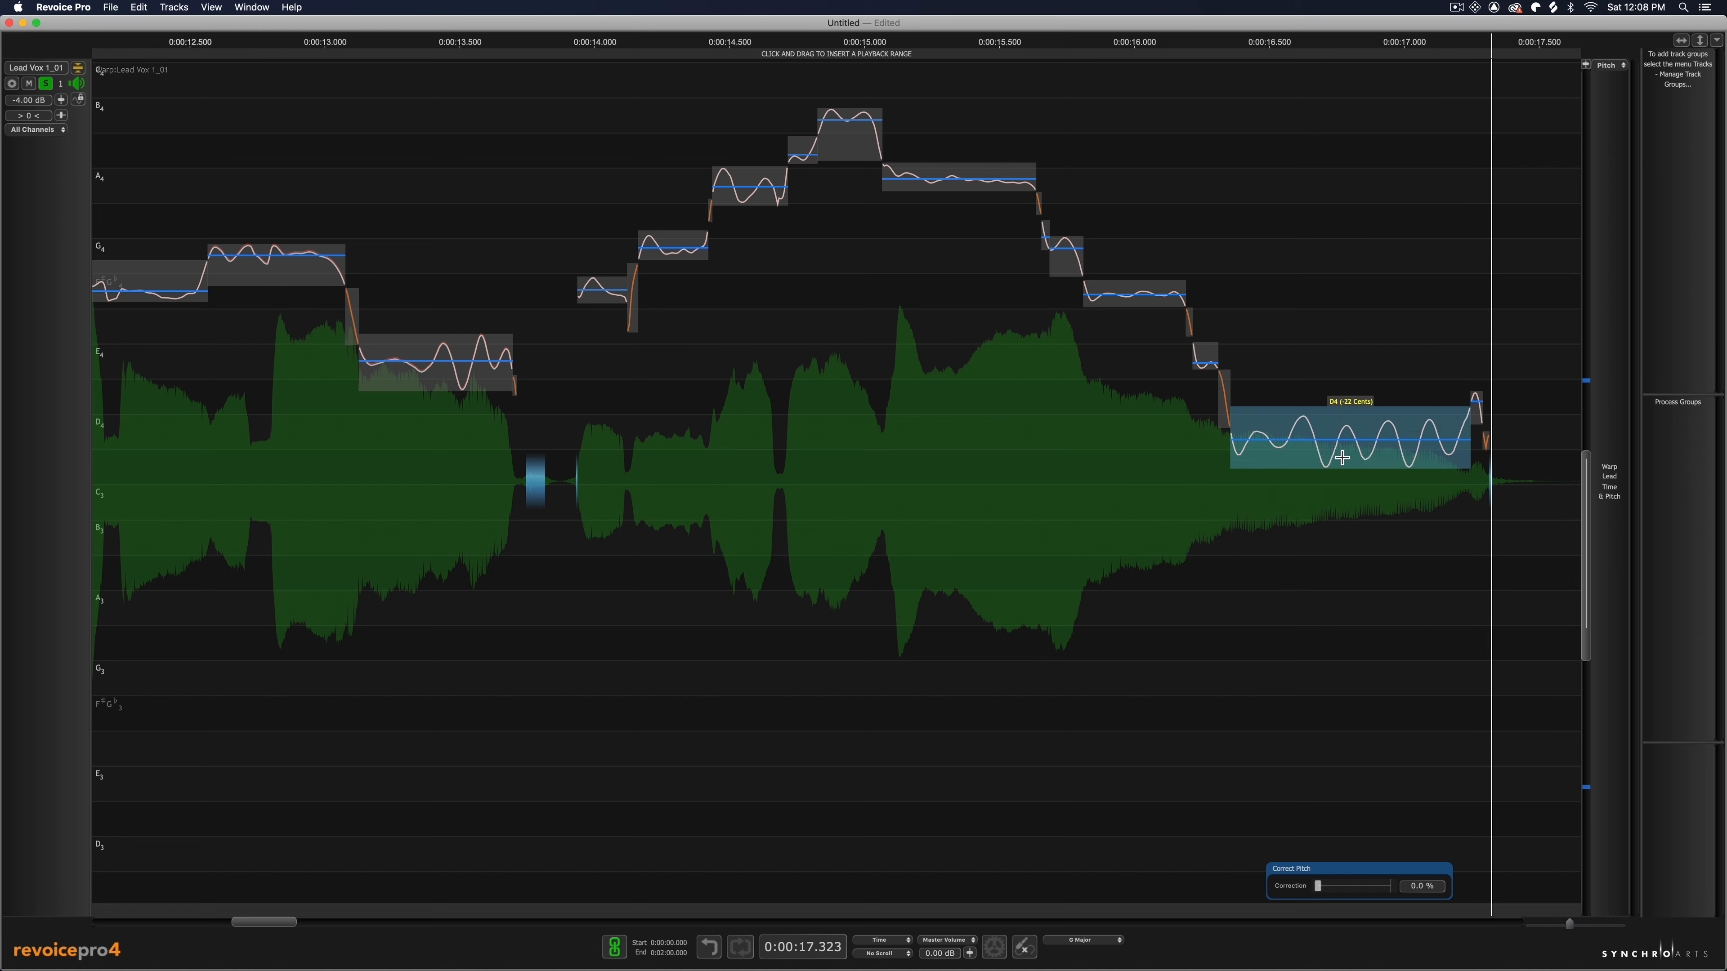
double_click(1342, 455)
left_click_drag(1135, 204, 1136, 239)
double_click(1125, 299)
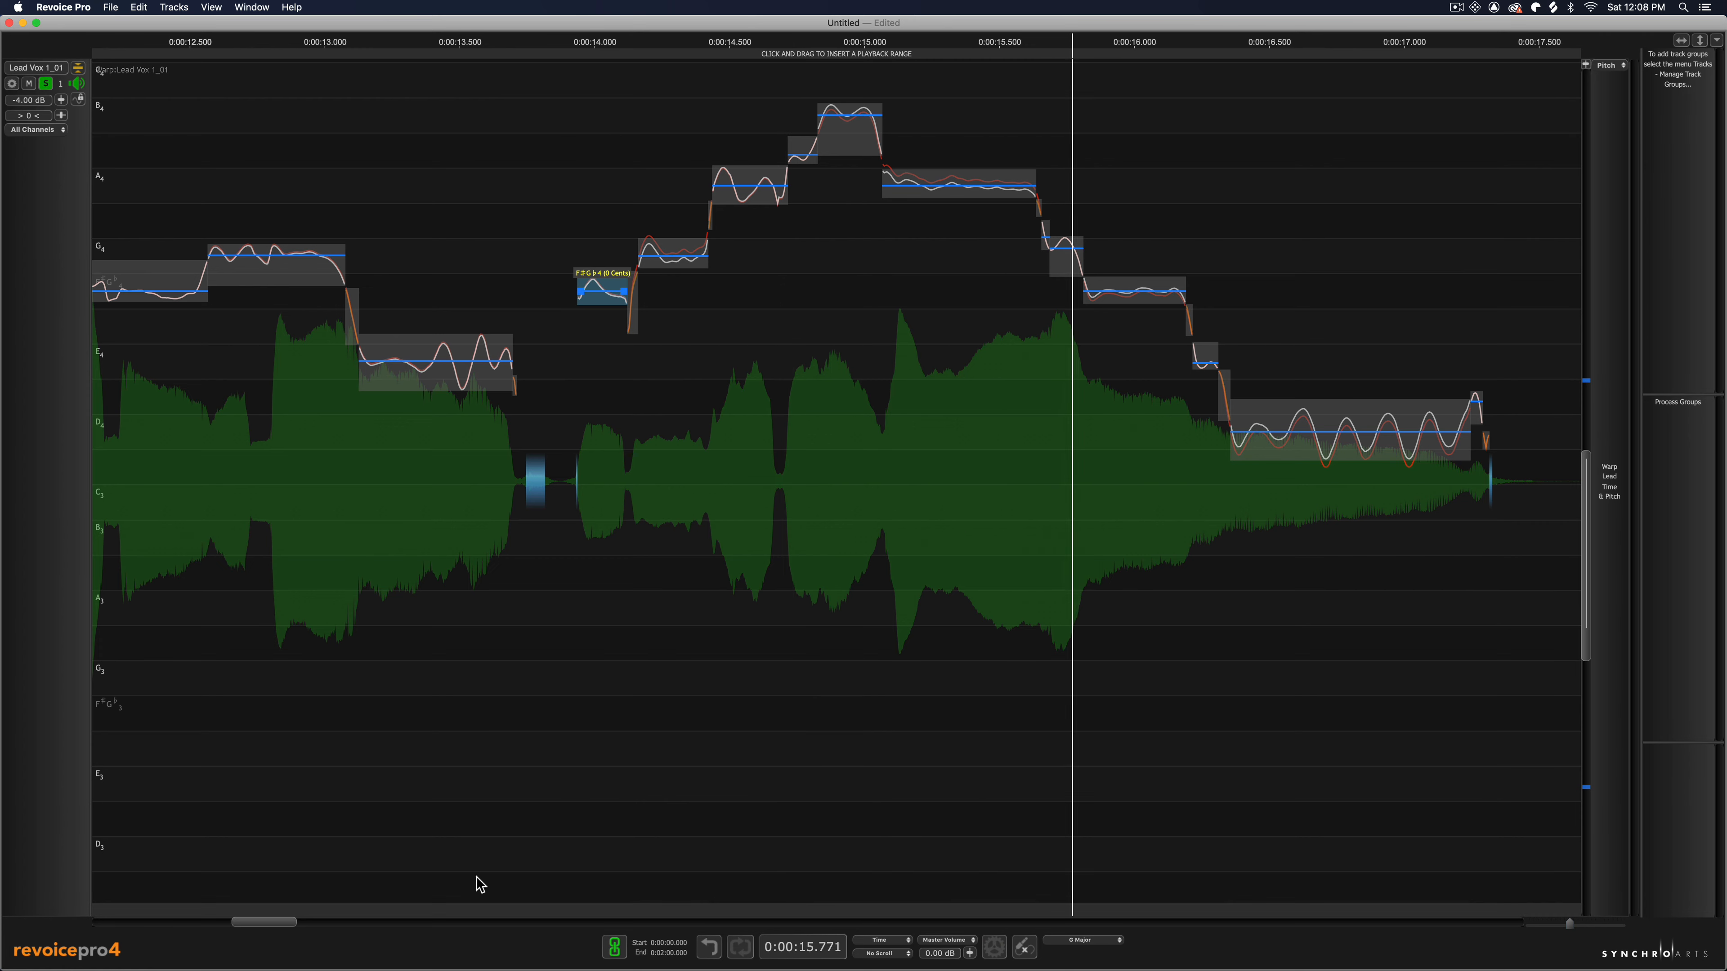
Try redrawing the last long note's pitch curve as a nearly flat line with the Pencil tool, and play it
left_click_drag(239, 924, 335, 926)
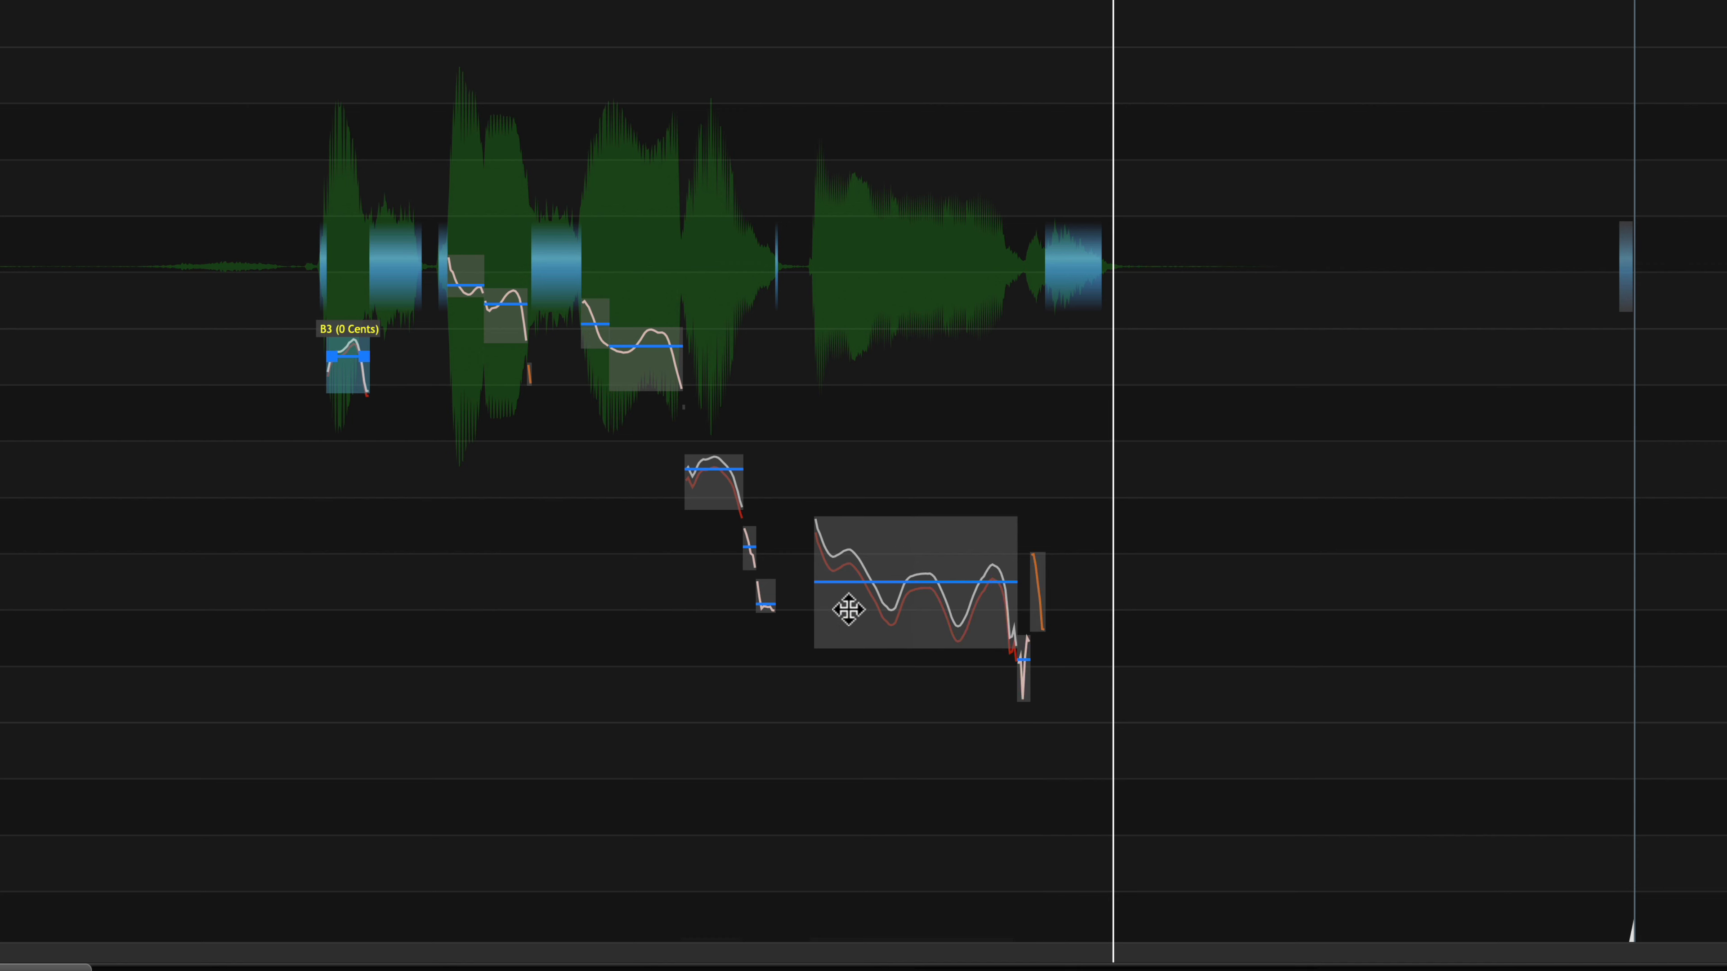
right_click(862, 400)
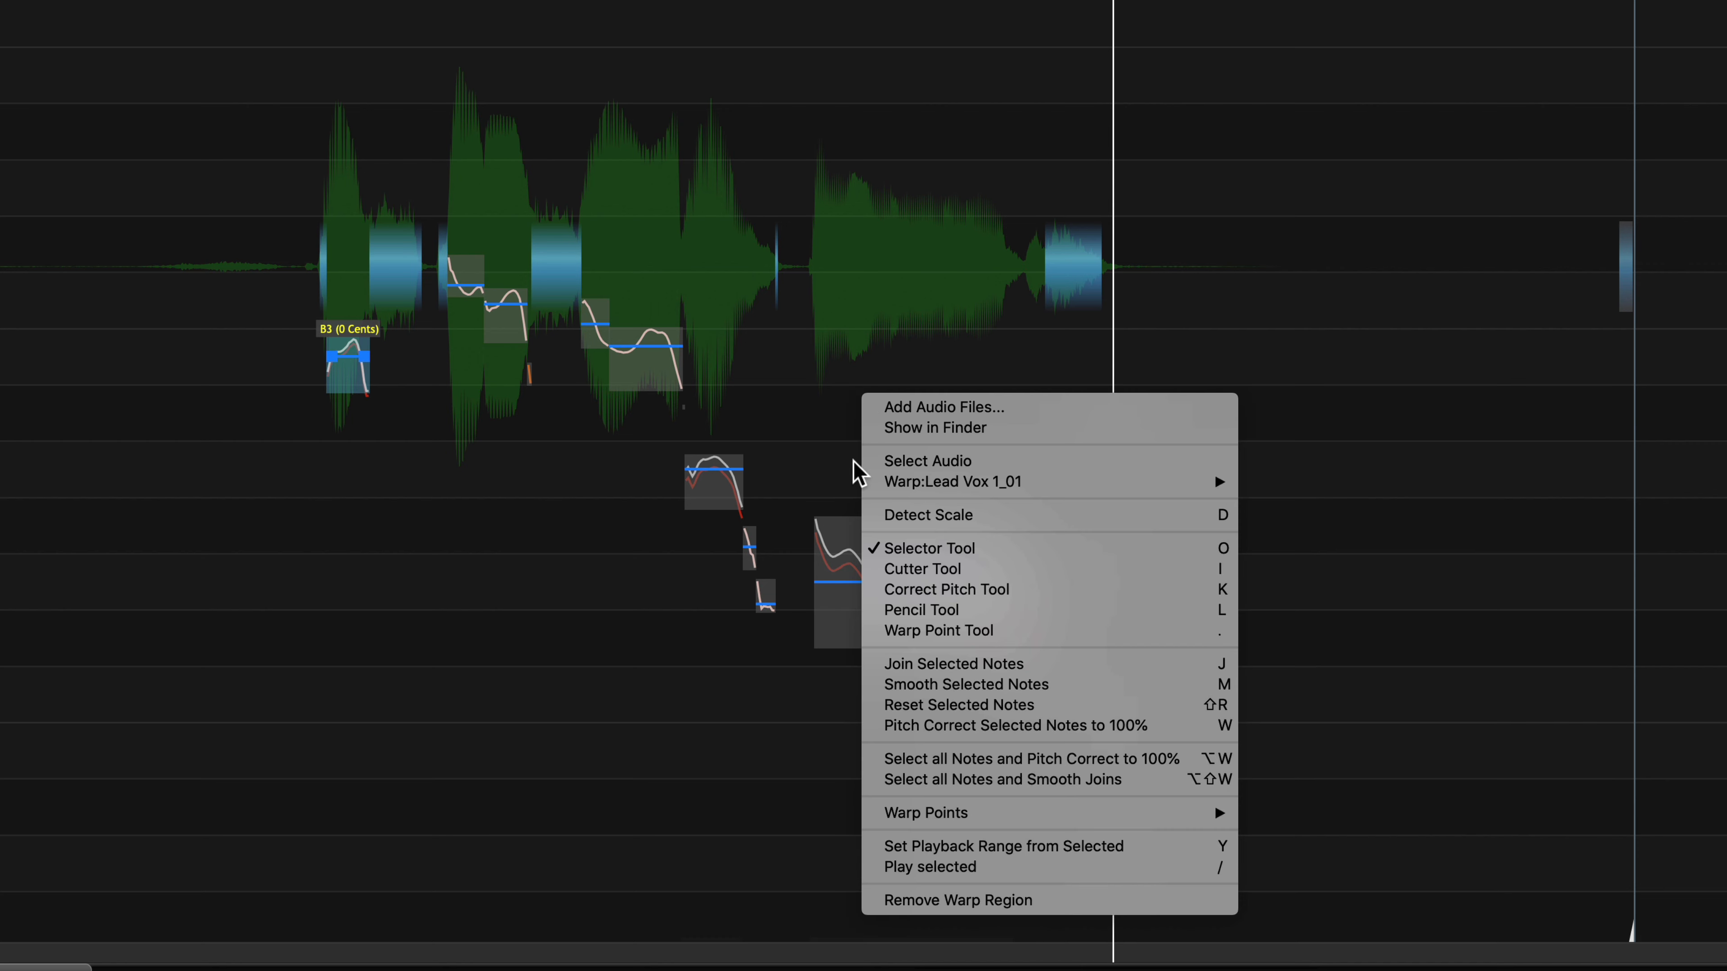
left_click(988, 611)
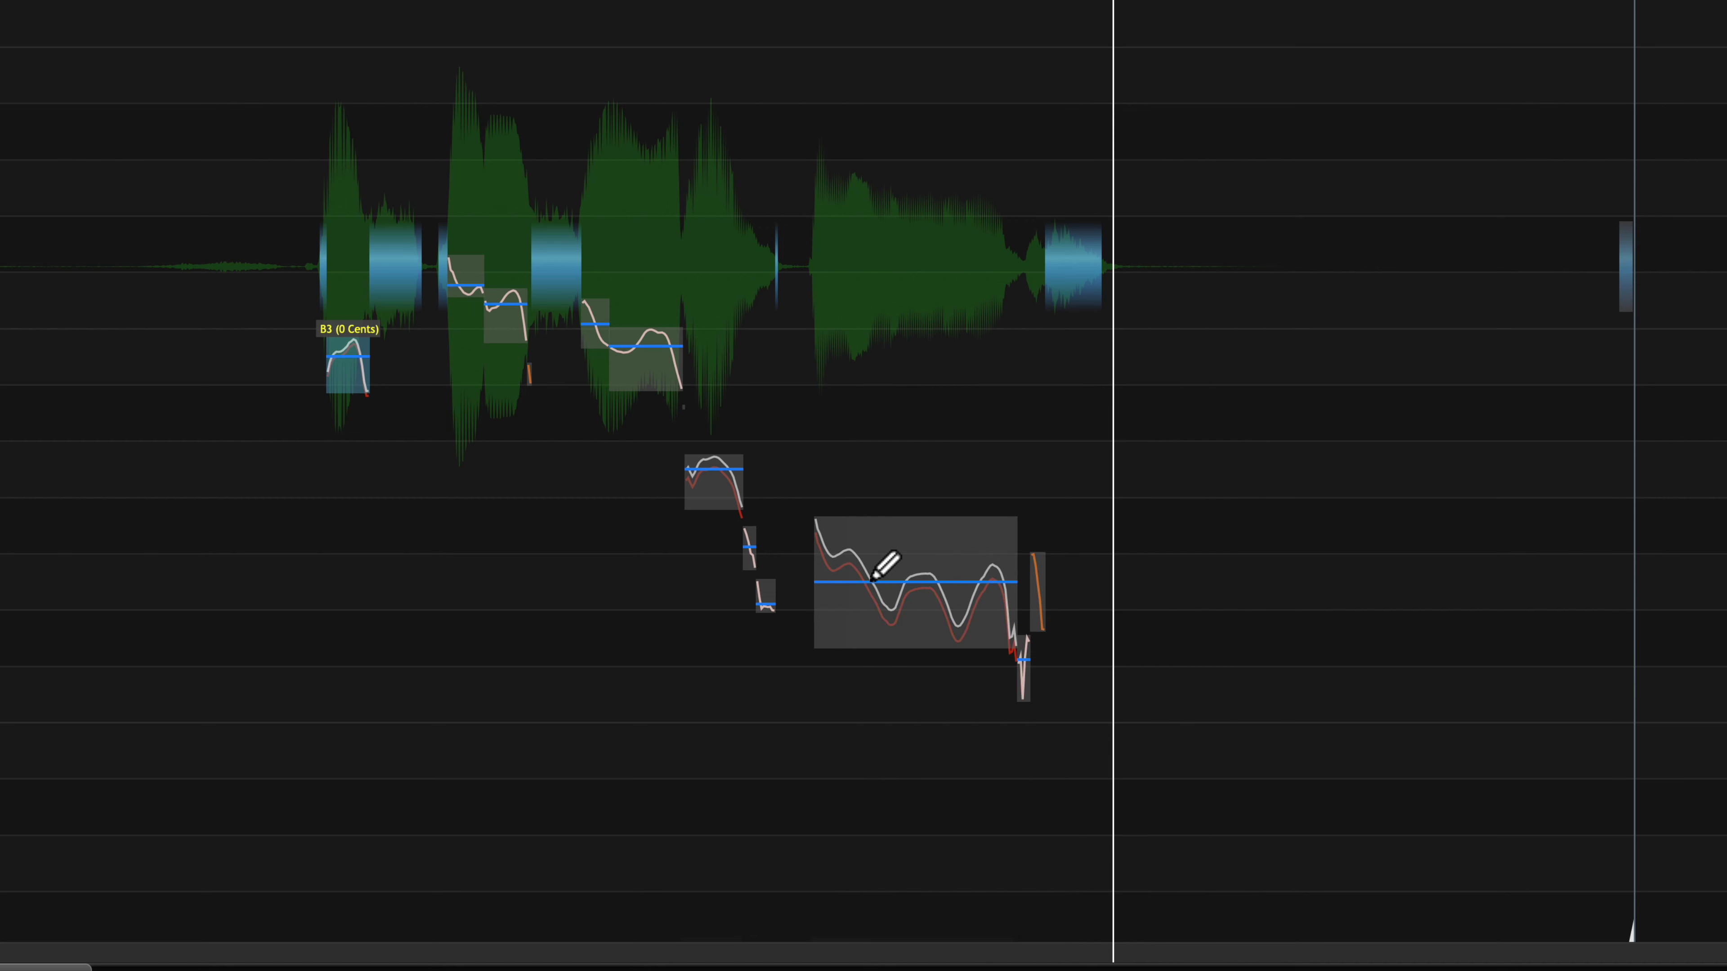
mouse_move(871, 582)
left_mouse_down()
mouse_move(860, 559)
mouse_move(835, 562)
mouse_move(816, 588)
left_mouse_up()
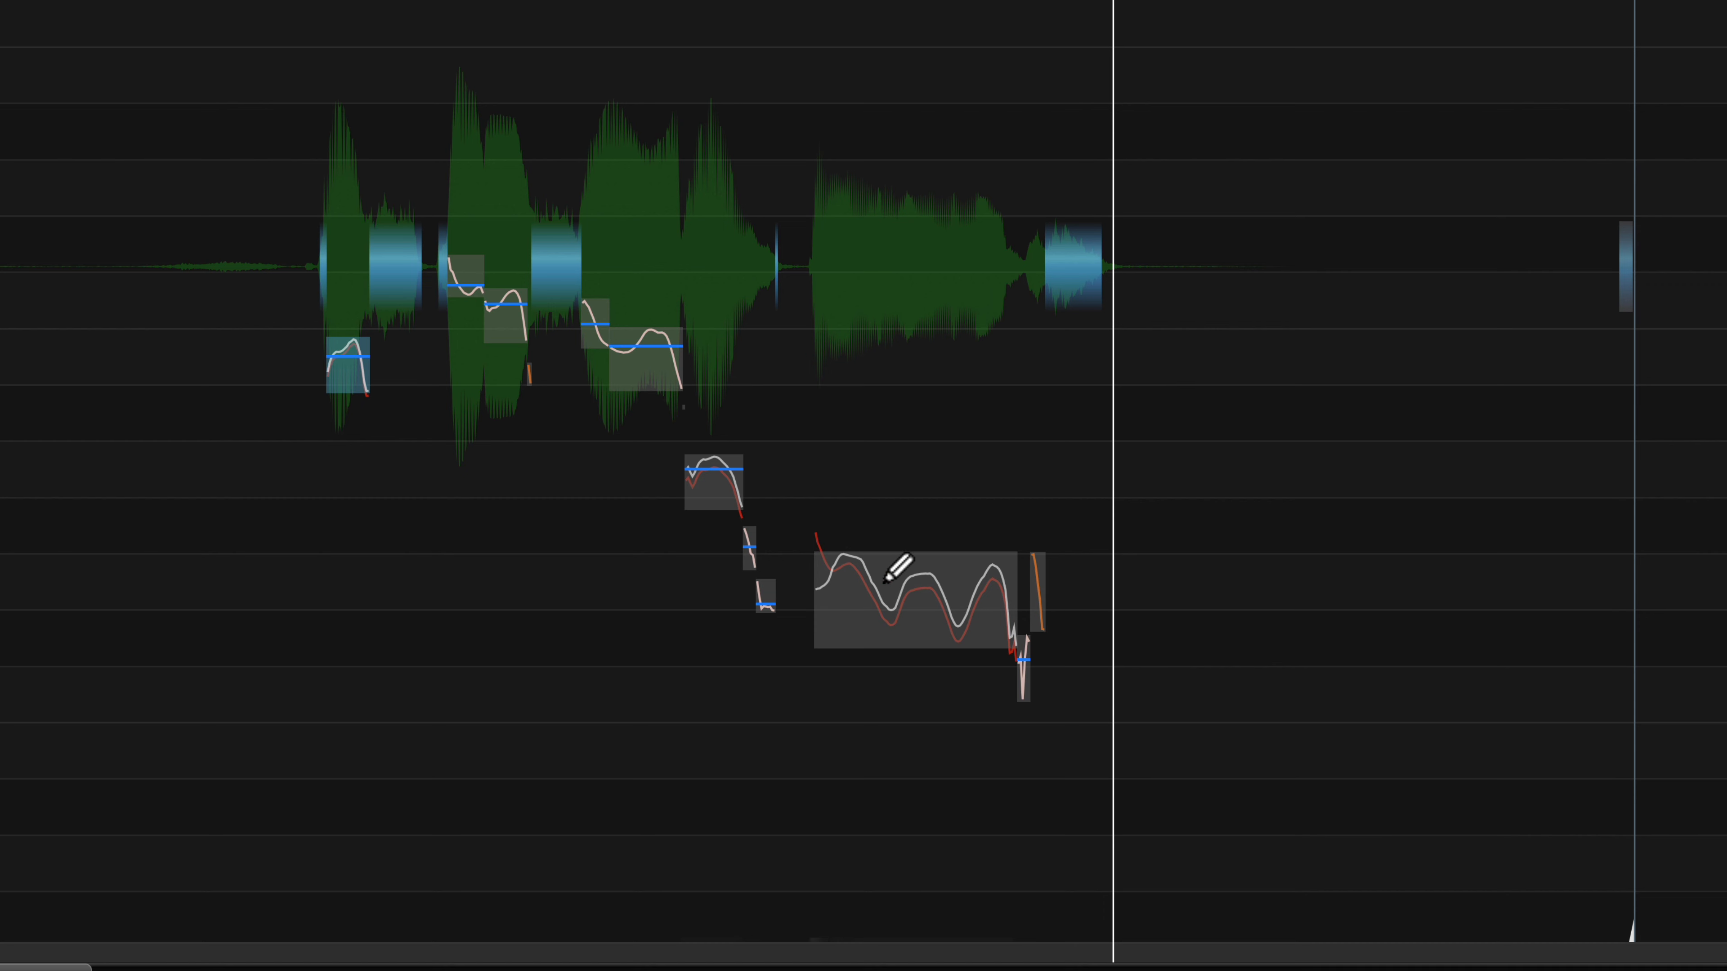
key("space")
left_click_drag(858, 585, 1120, 573)
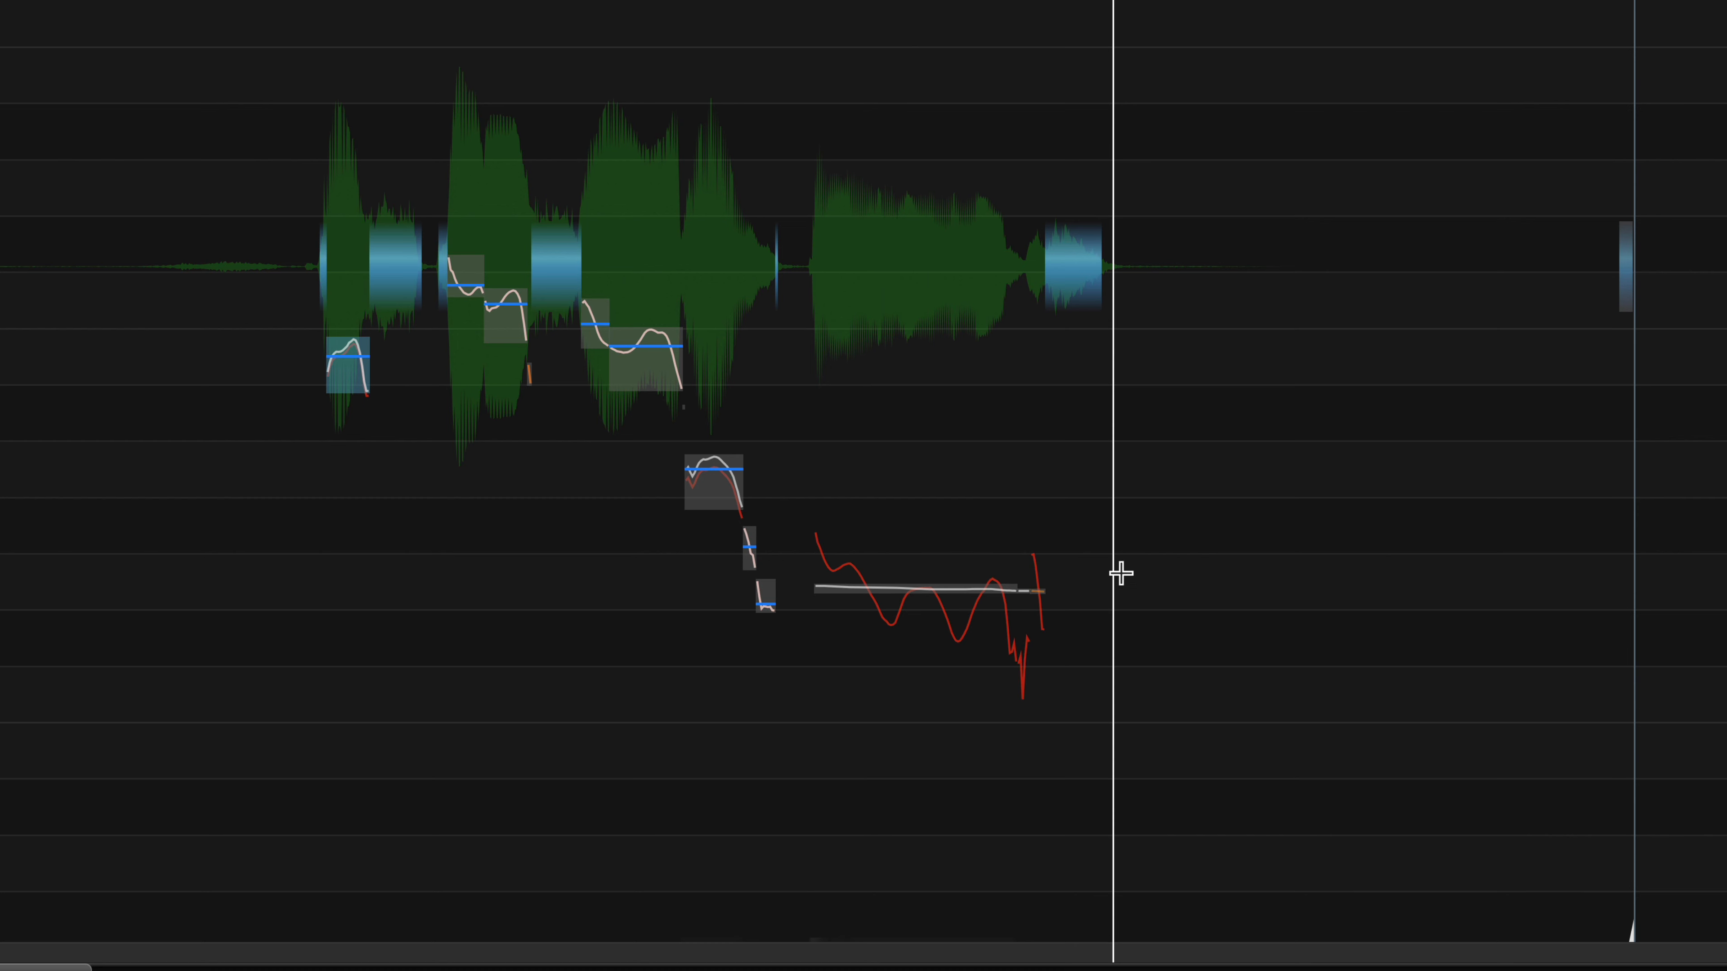
key("space")
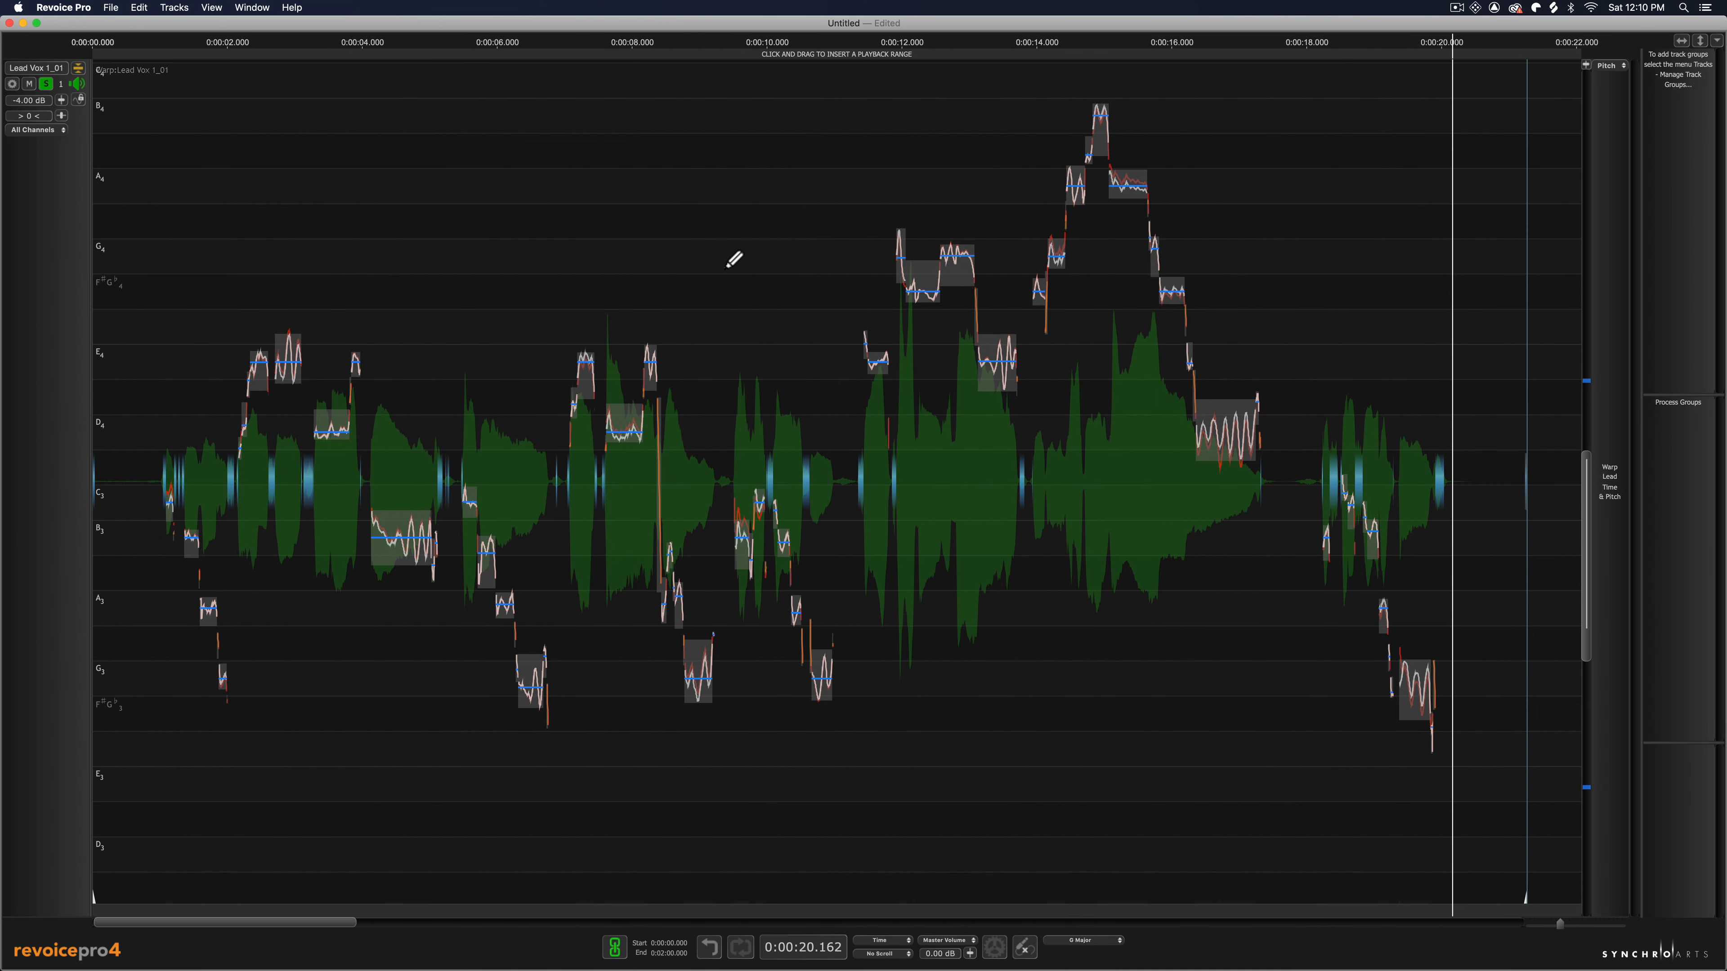
Switch back to the Selector tool and collapse the Lead Vox 1_01 track to show all tracks
right_click(727, 268)
left_click(772, 362)
left_click(78, 70)
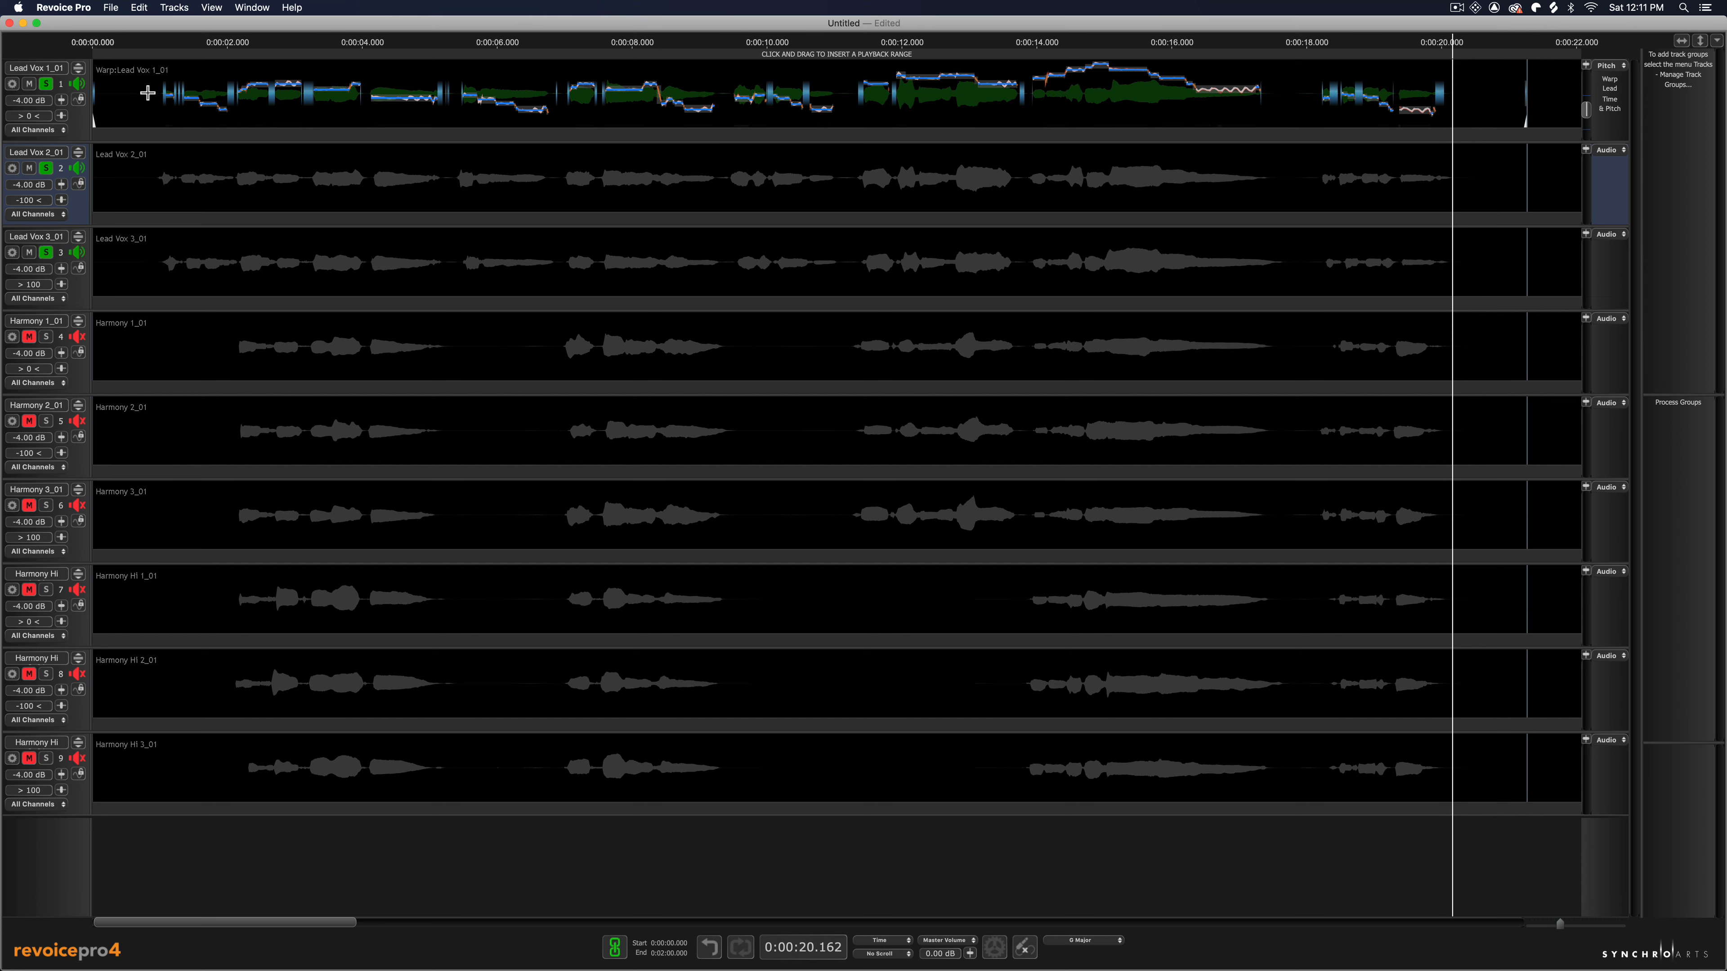
Mute the Lead Vox 3_01 track and mark a playback range over the opening phrase from 0:00:00.893 to 0:00:05.378
left_click(151, 55)
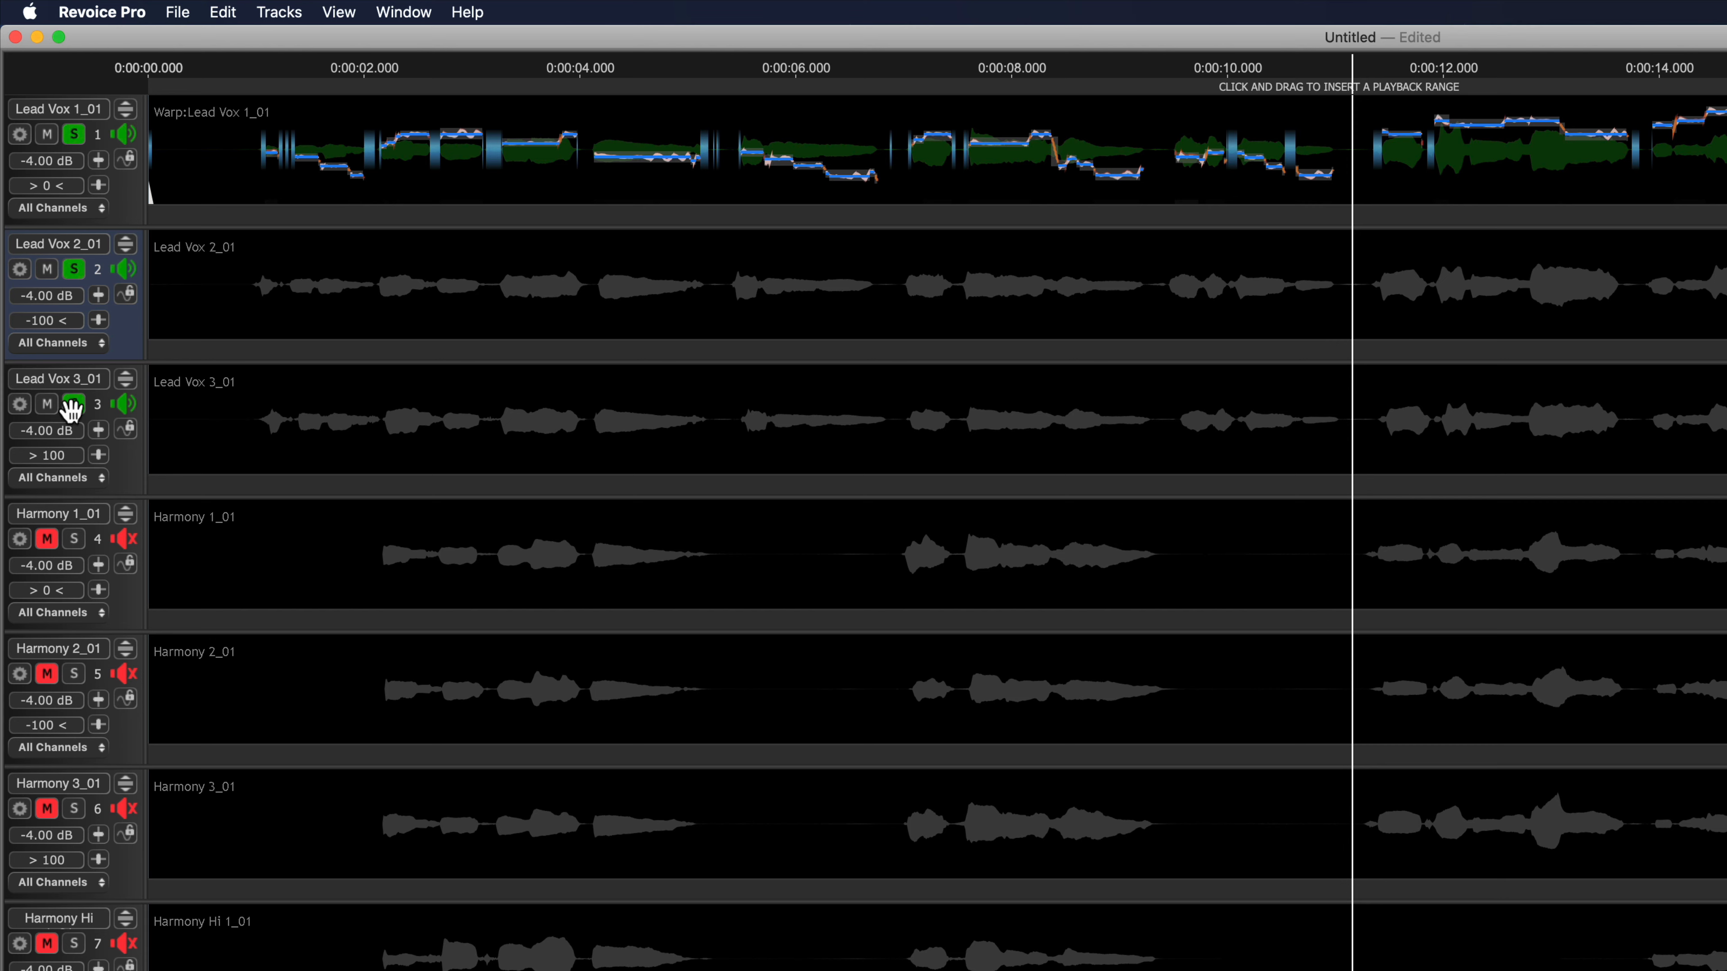
left_click(46, 403)
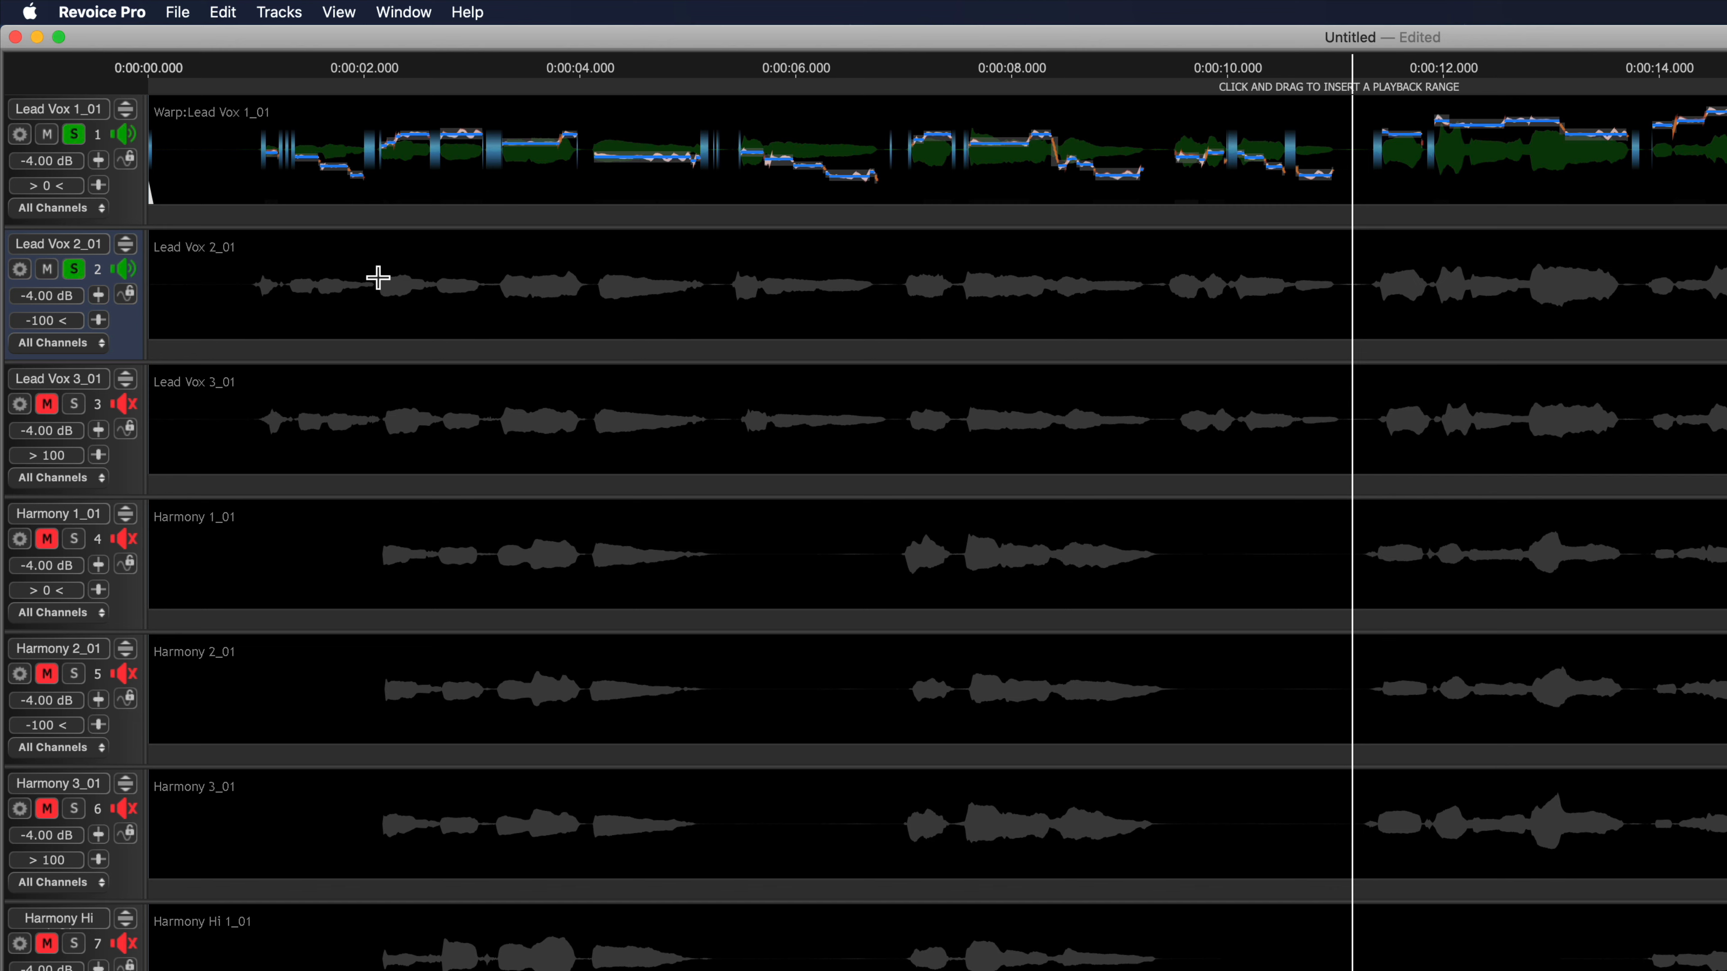
left_click(240, 76)
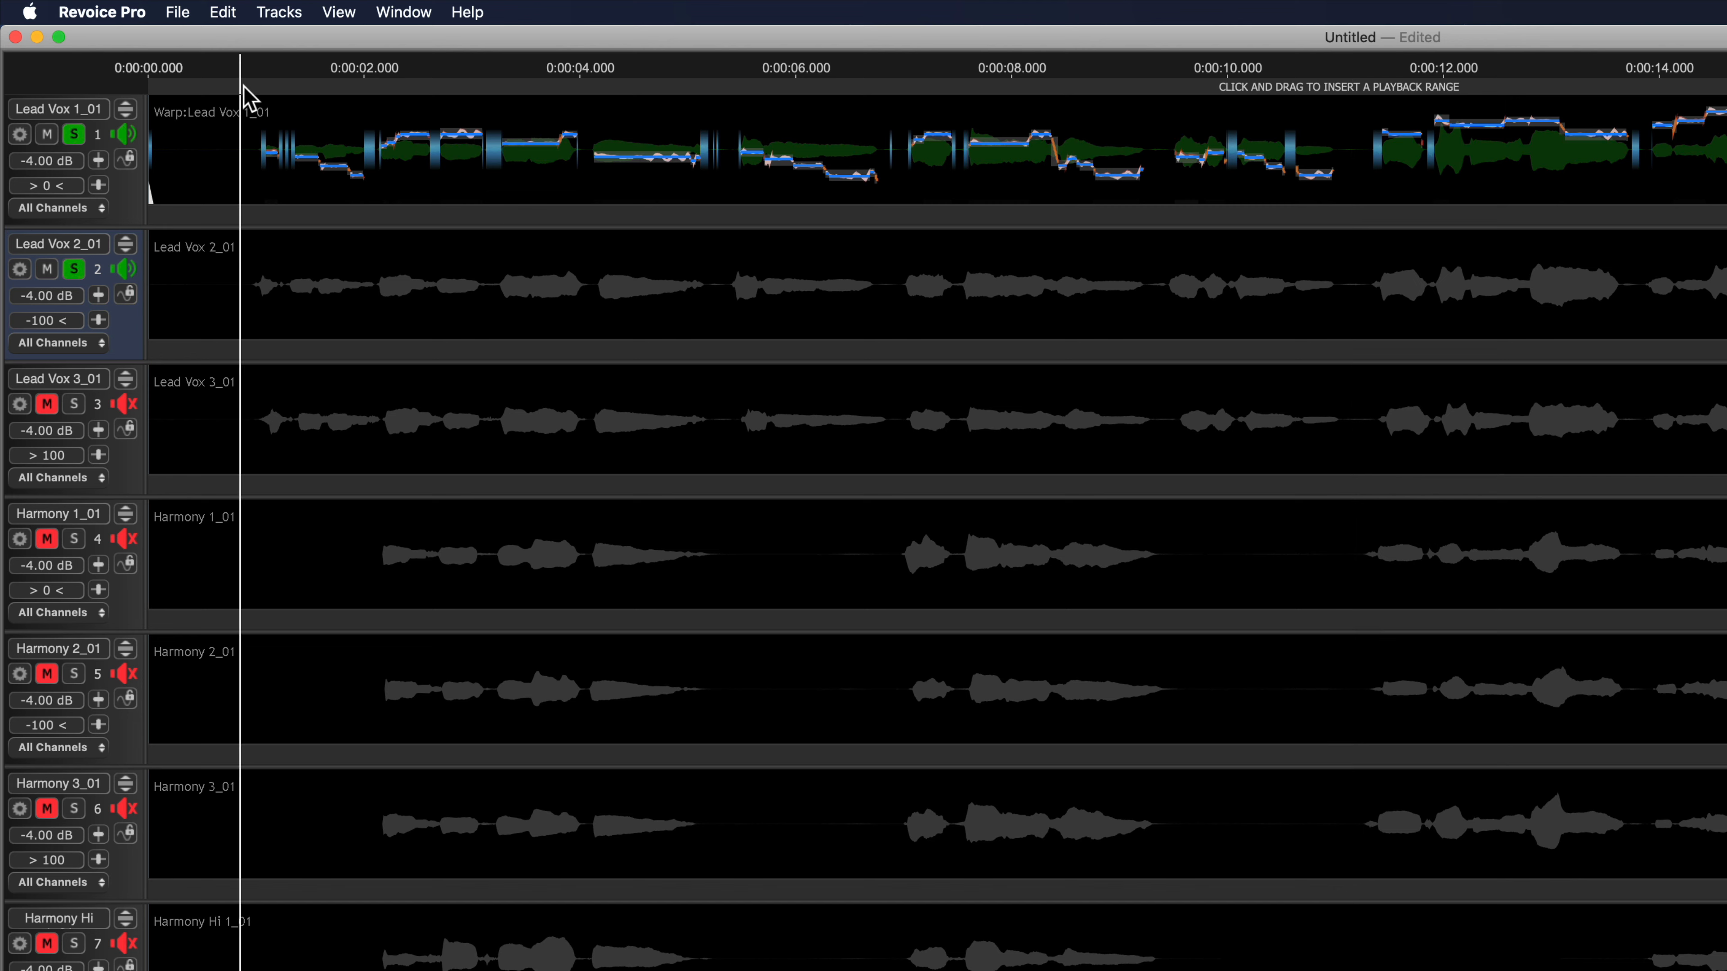
left_click_drag(245, 87, 729, 119)
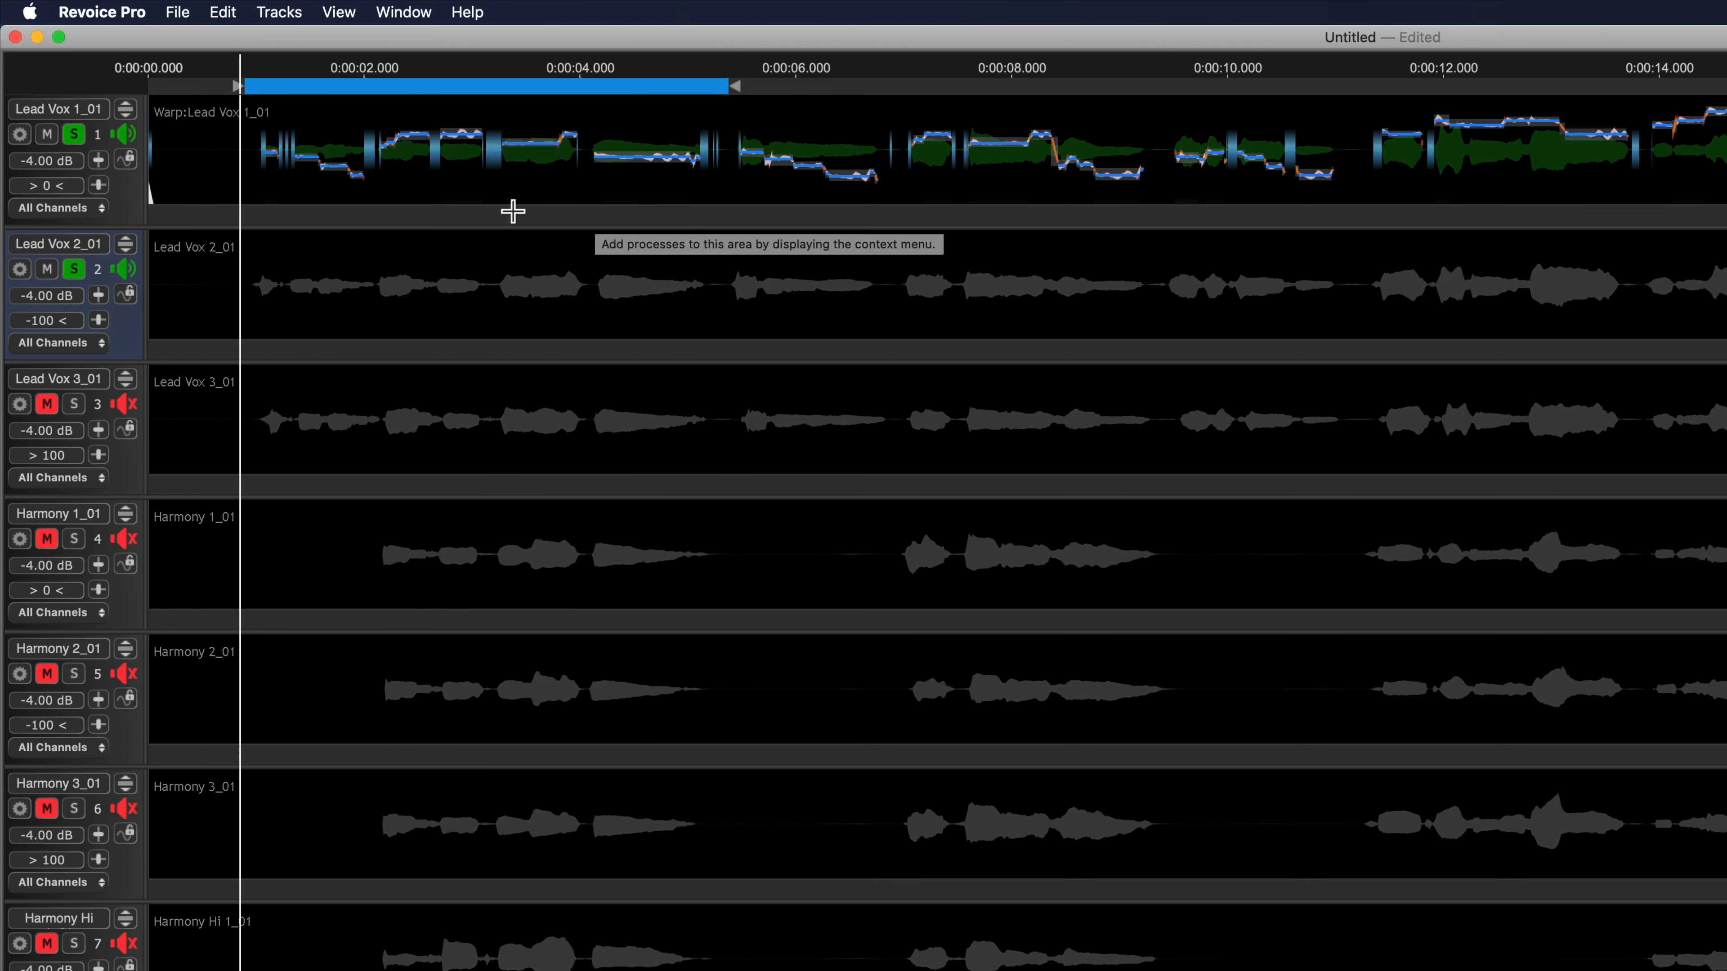
Open a new APT process for Lead Vox 1_01 with Selected Playback Range as its initial input start and end
right_click(436, 212)
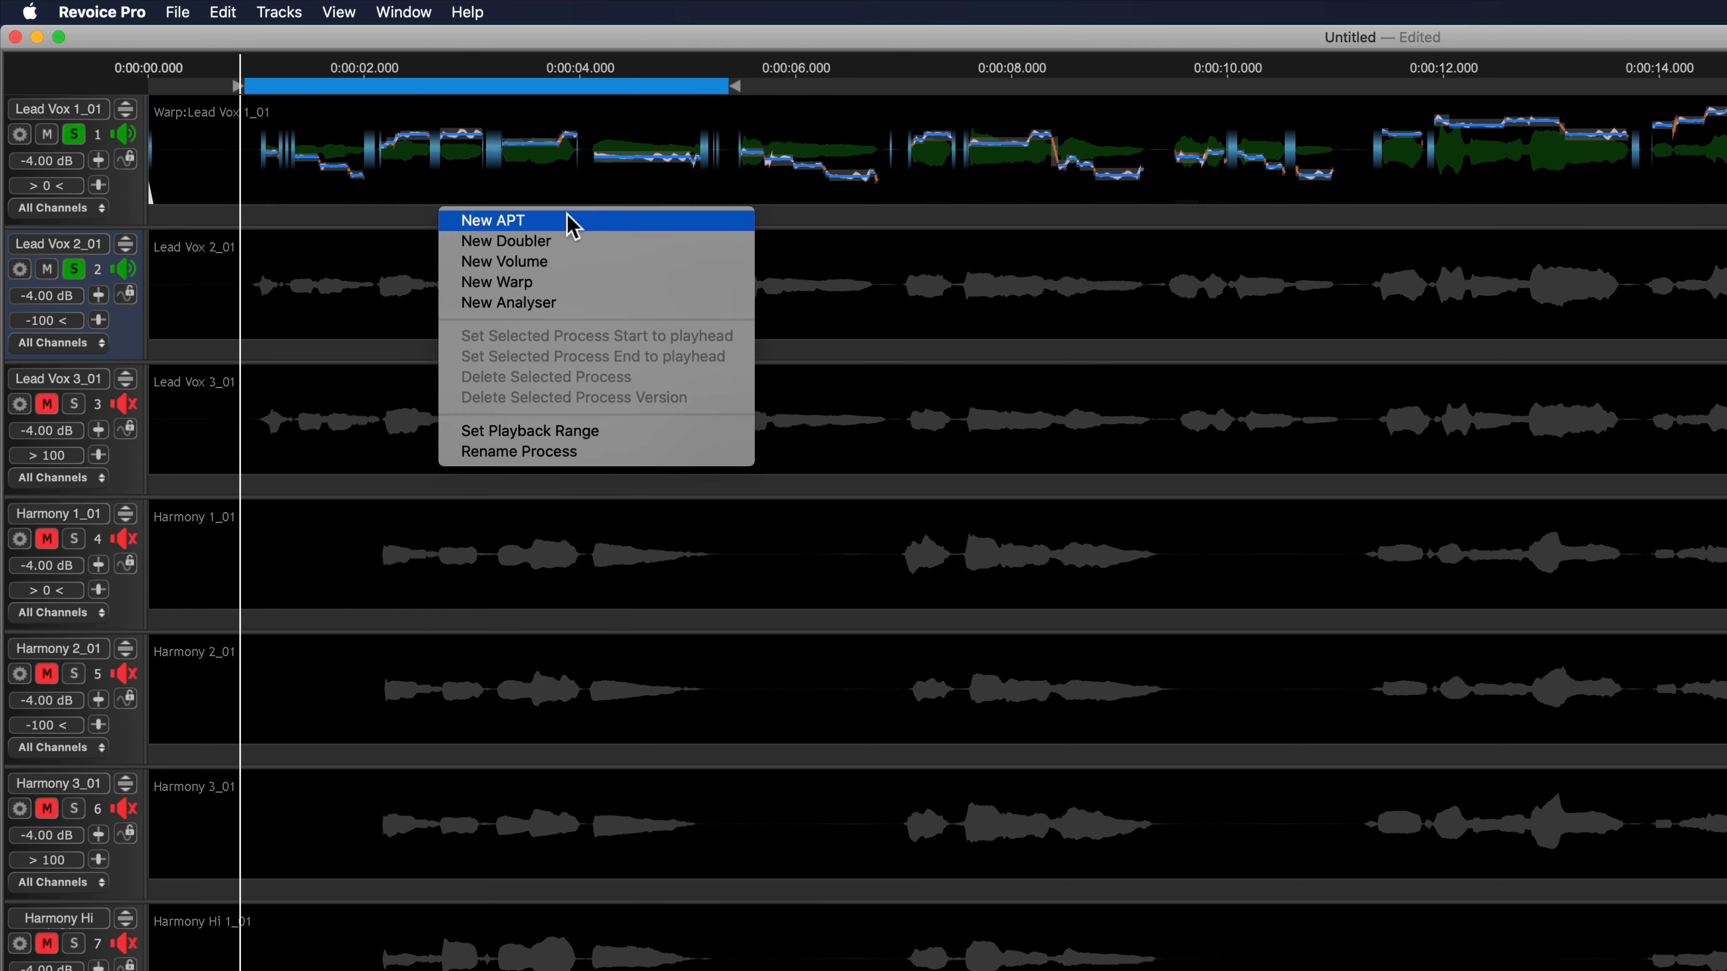
left_click(583, 222)
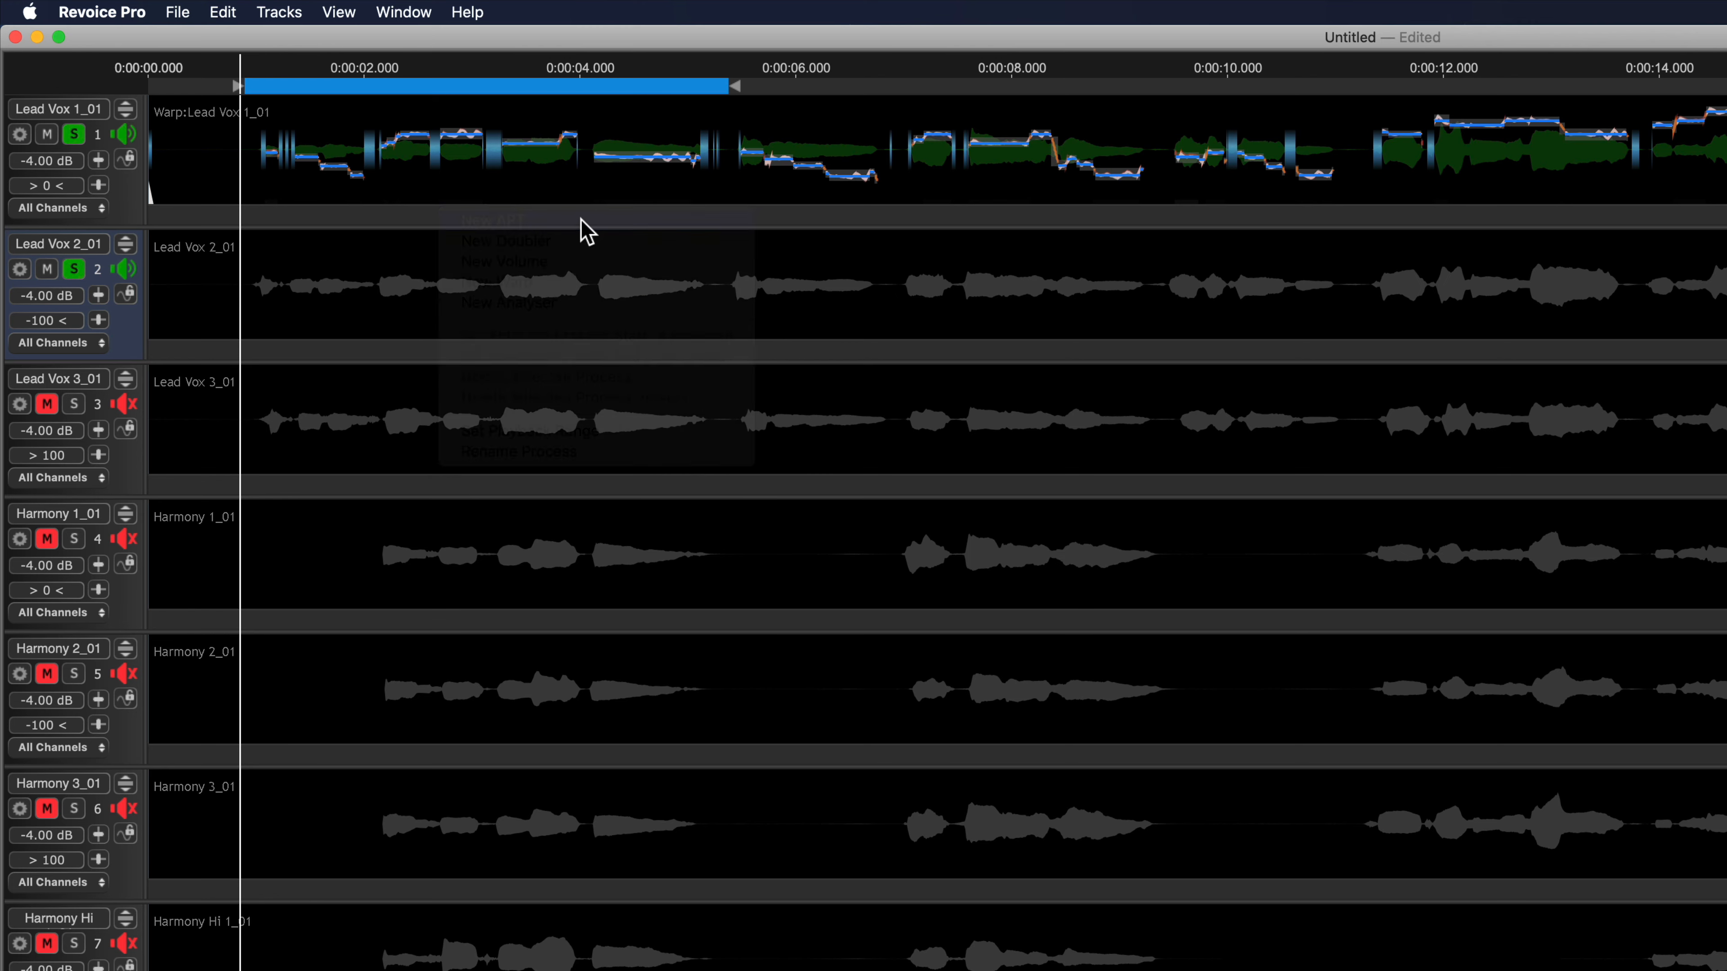
left_click_drag(1236, 646, 995, 291)
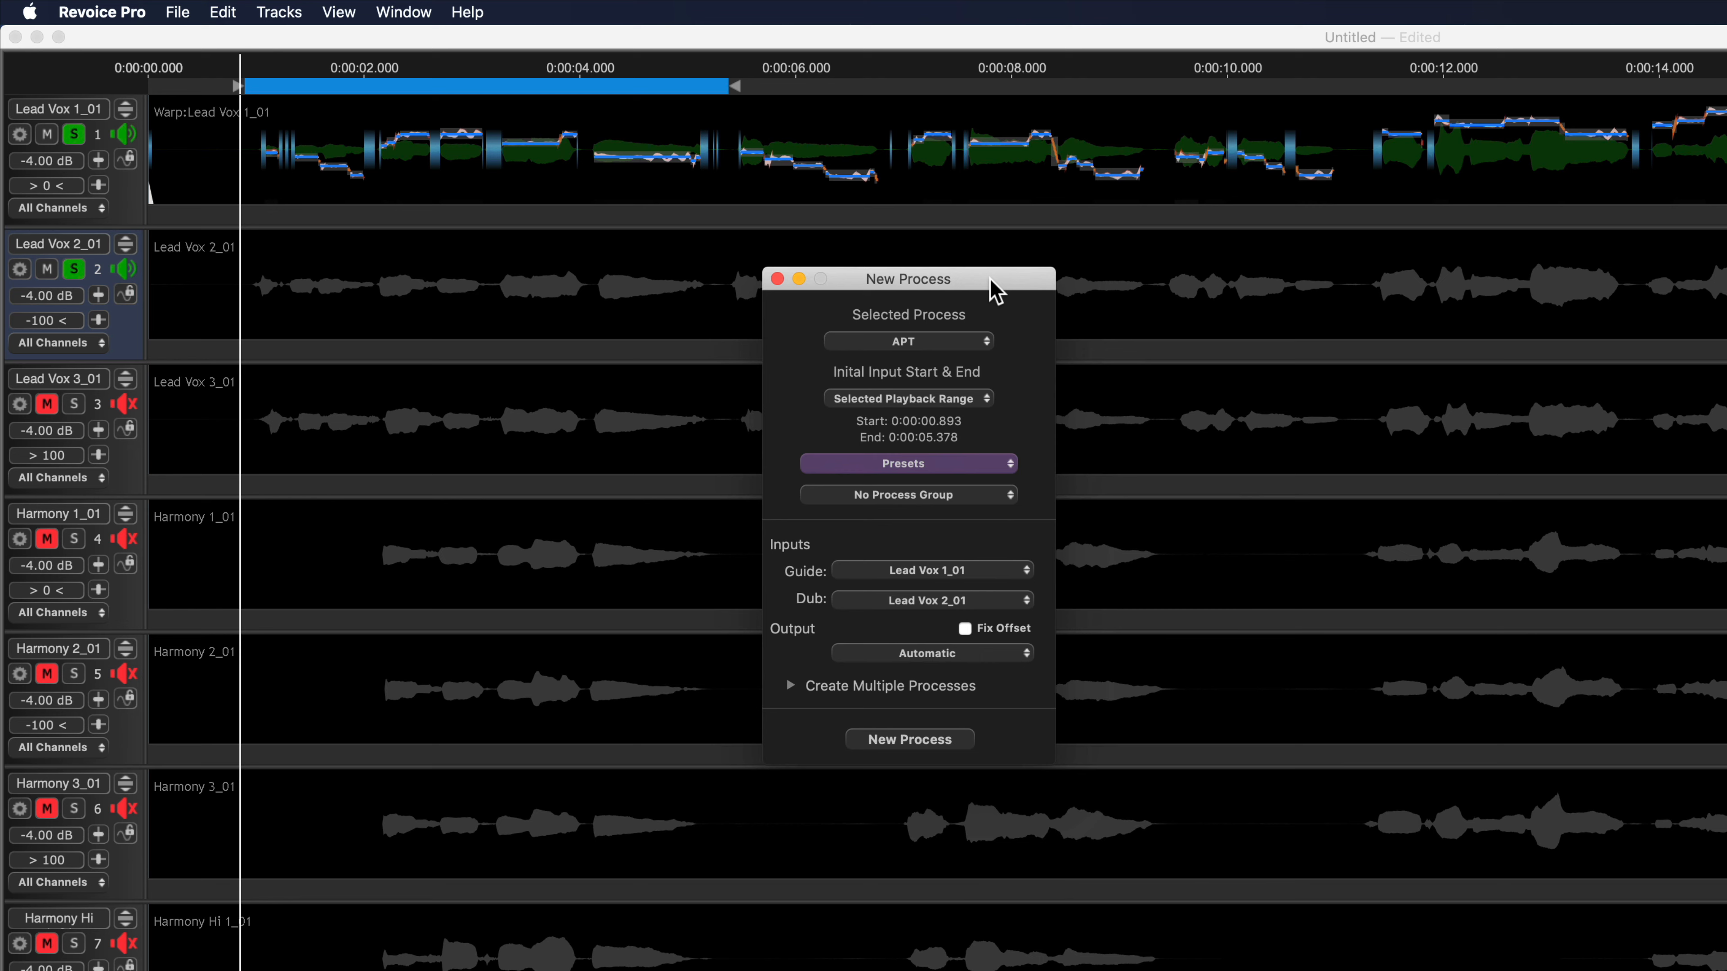
left_click(955, 399)
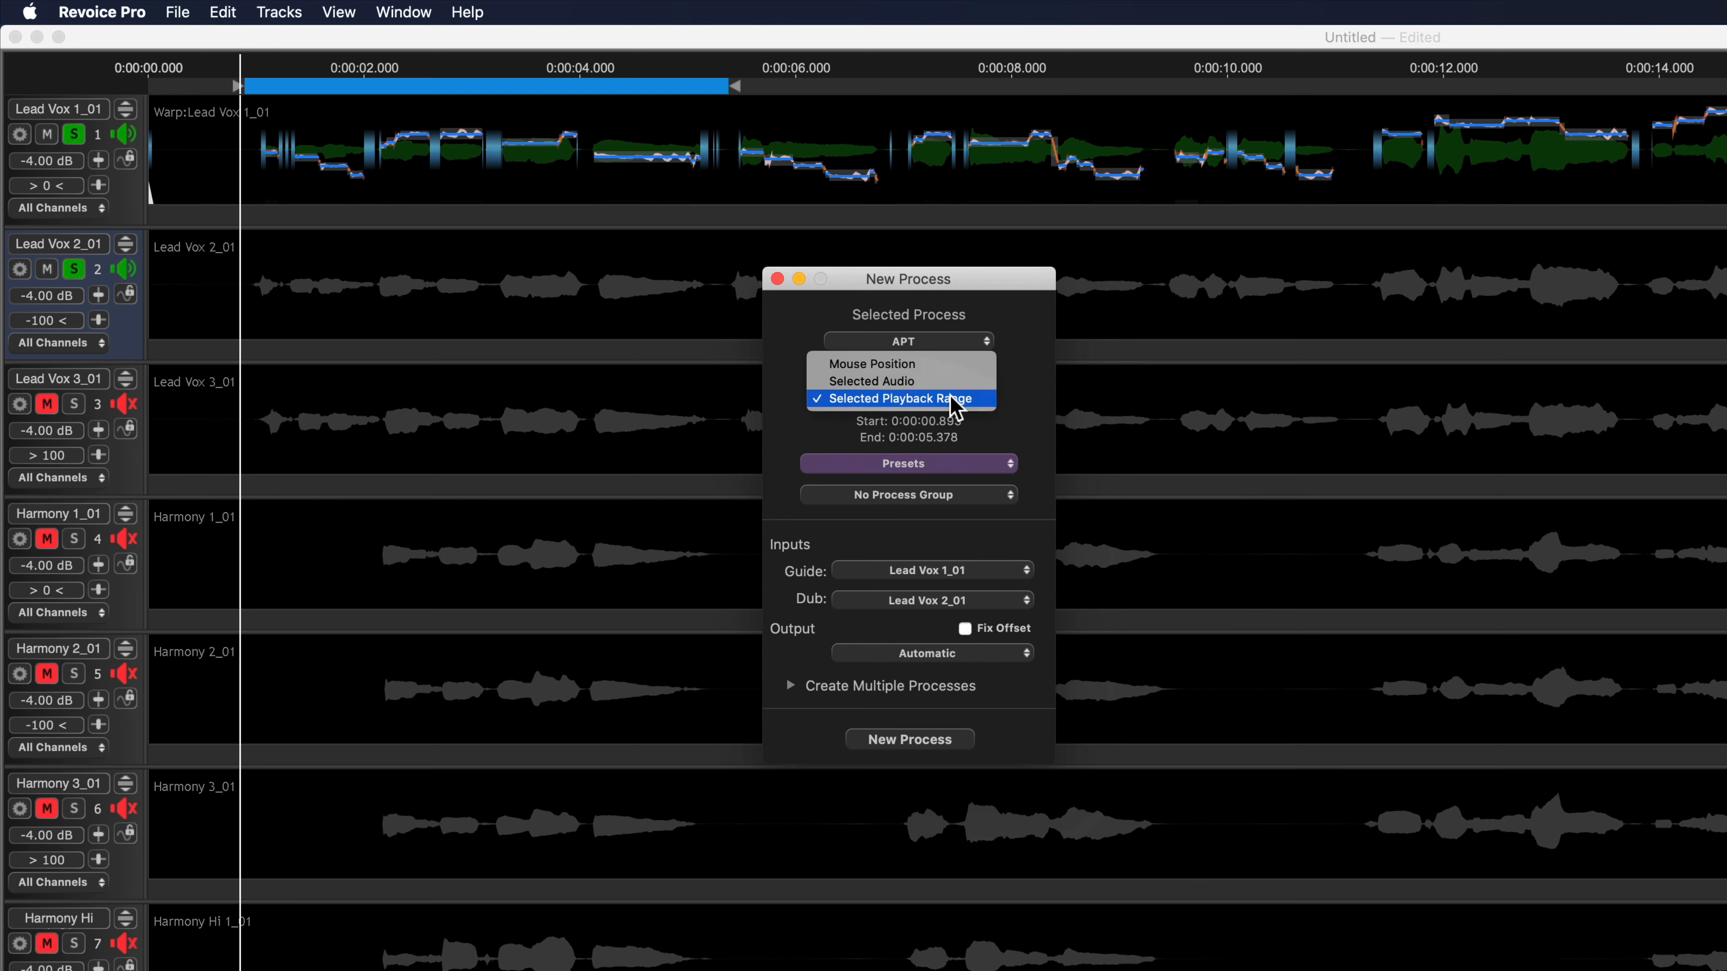
left_click(877, 398)
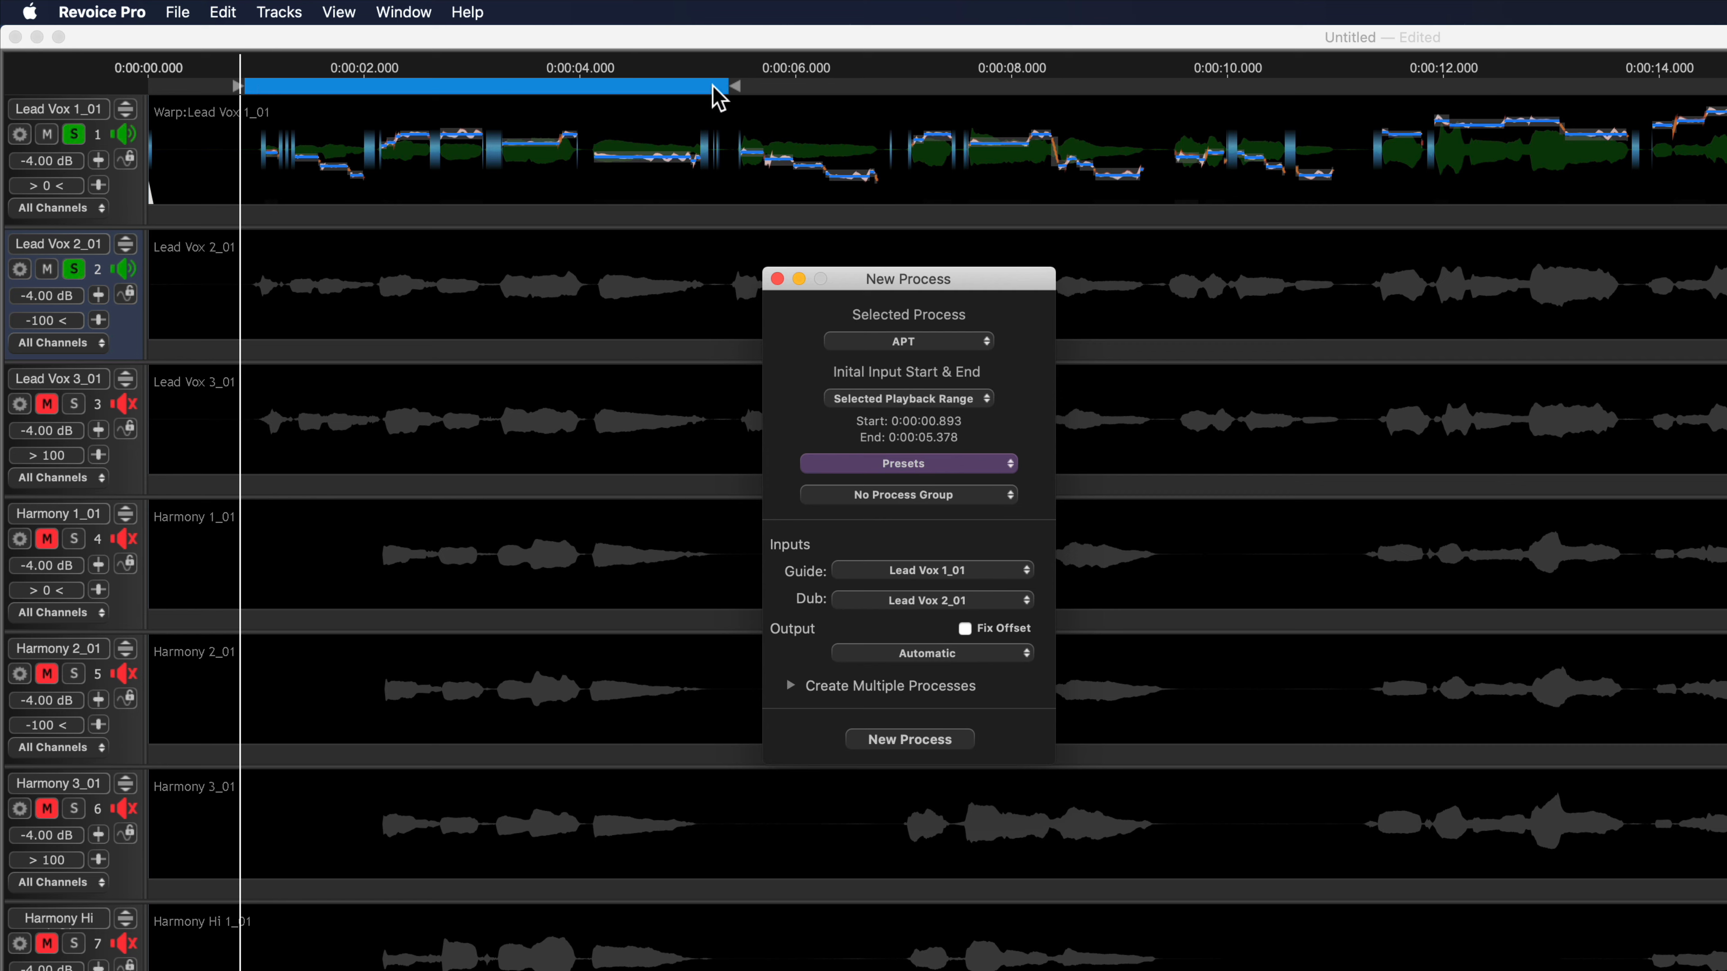
Choose the factory preset Vocal - Tightest Time and Pitch and keep Lead Vox 2_01 as the dub of the APT process
left_click(925, 463)
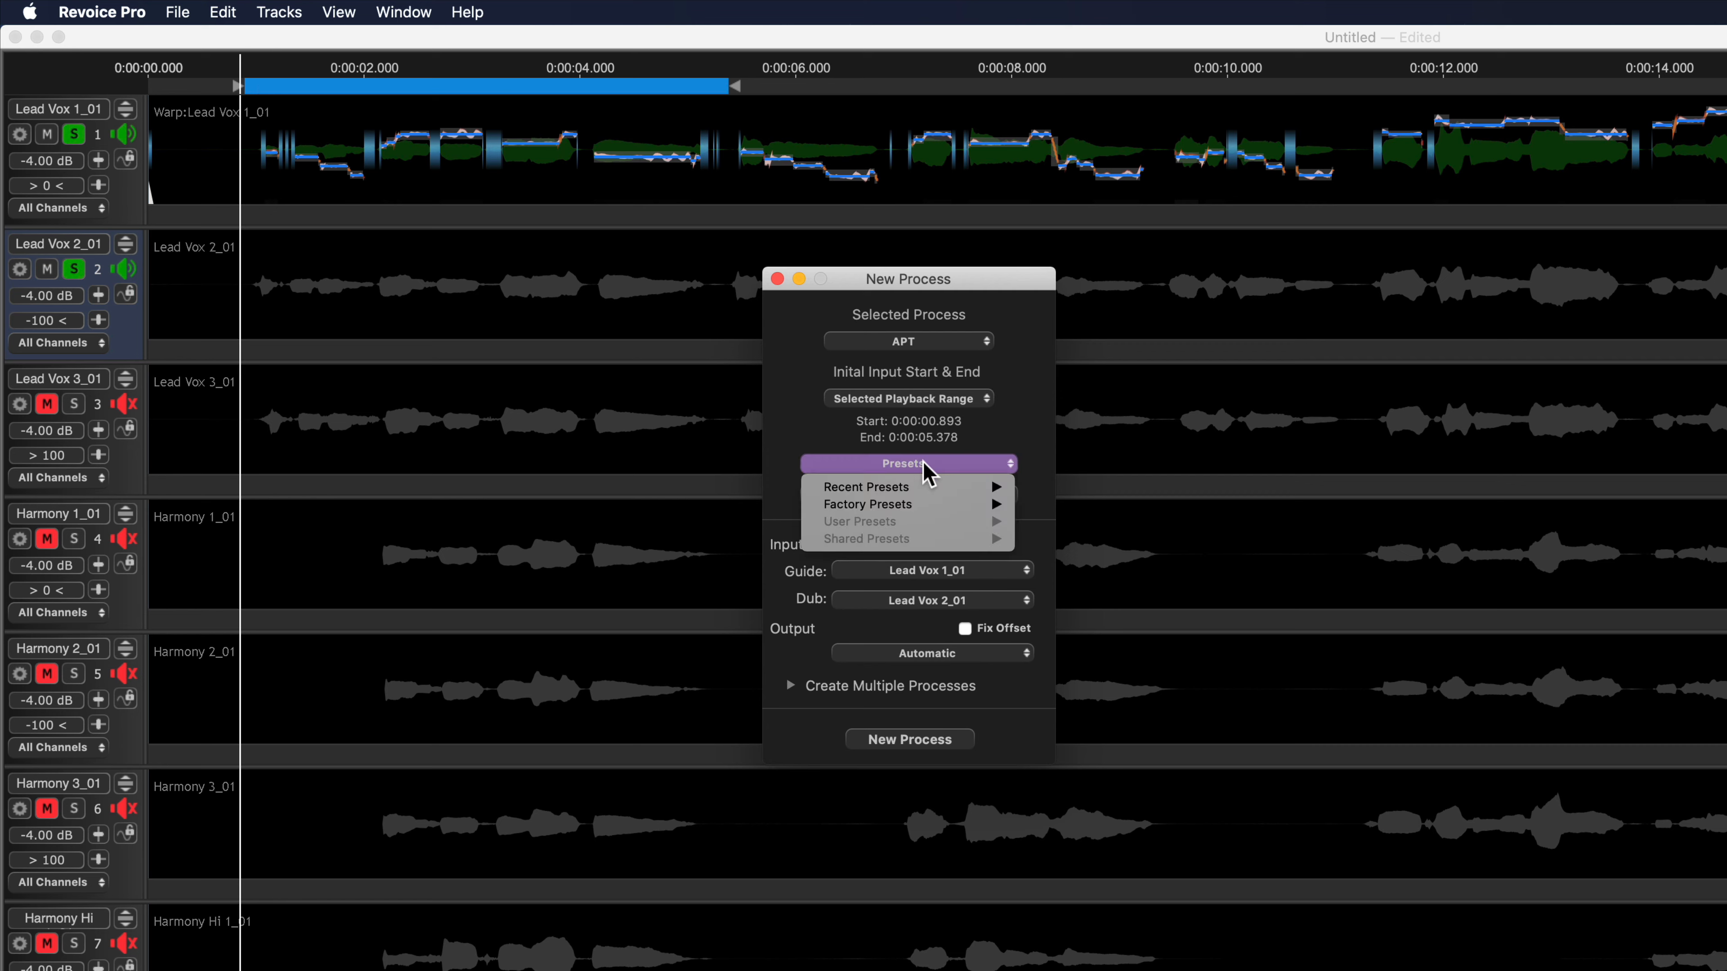
mouse_move(925, 505)
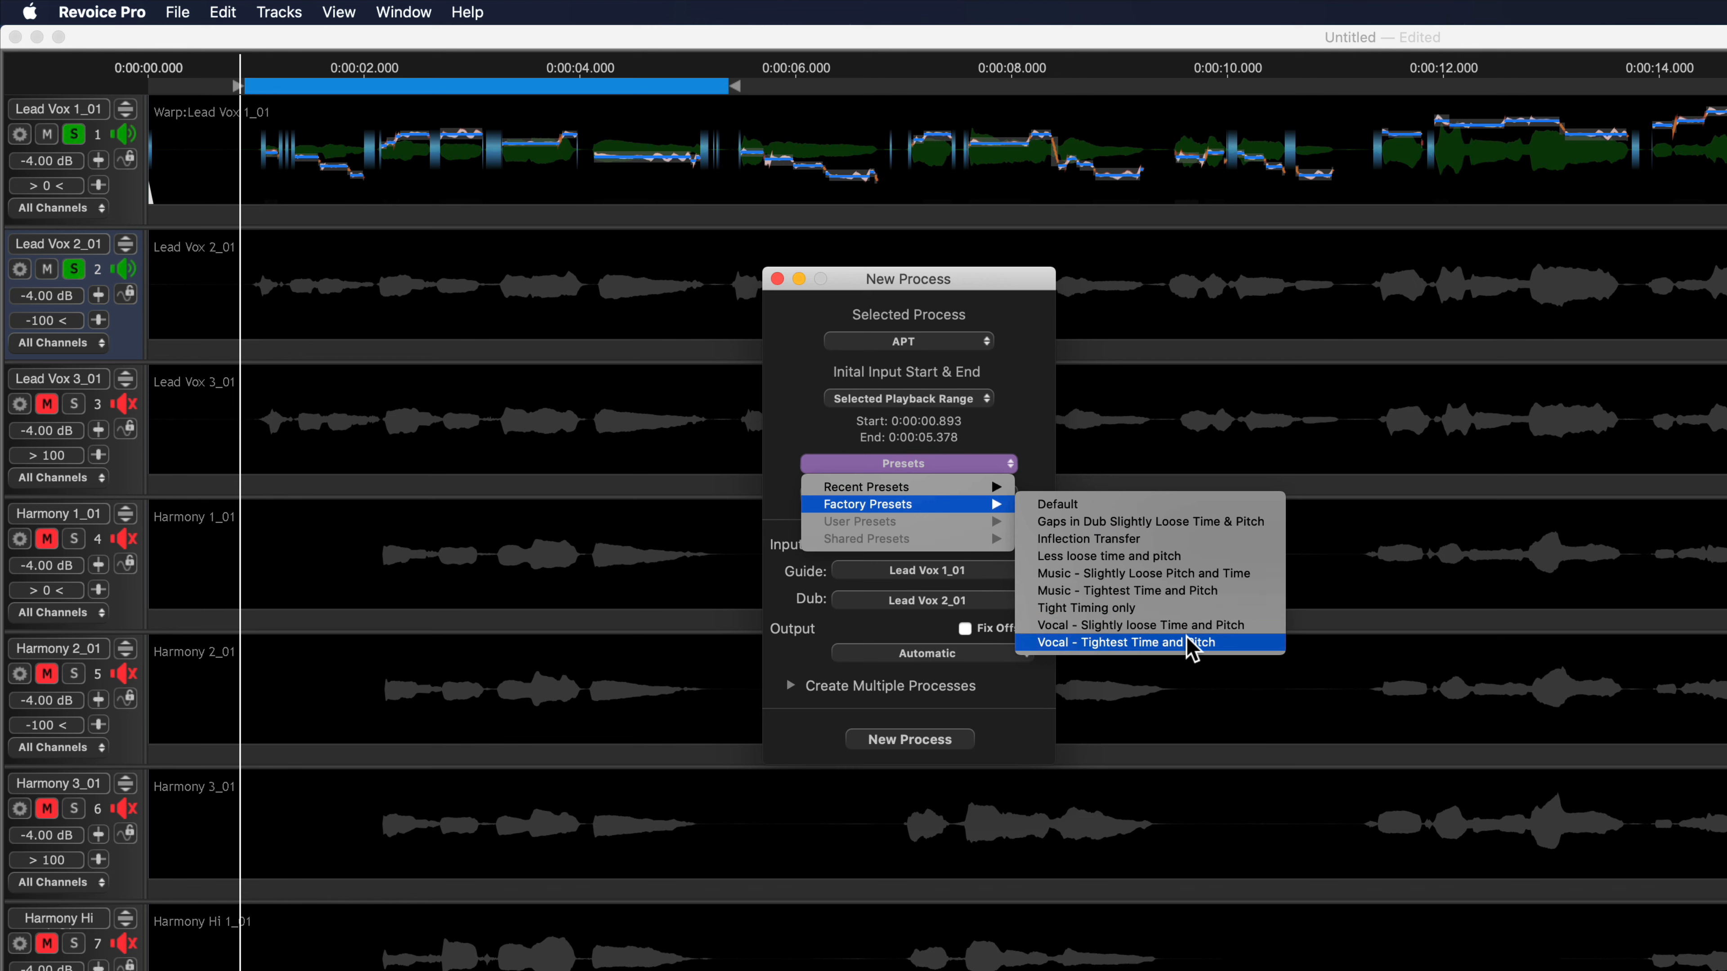
left_click(1164, 645)
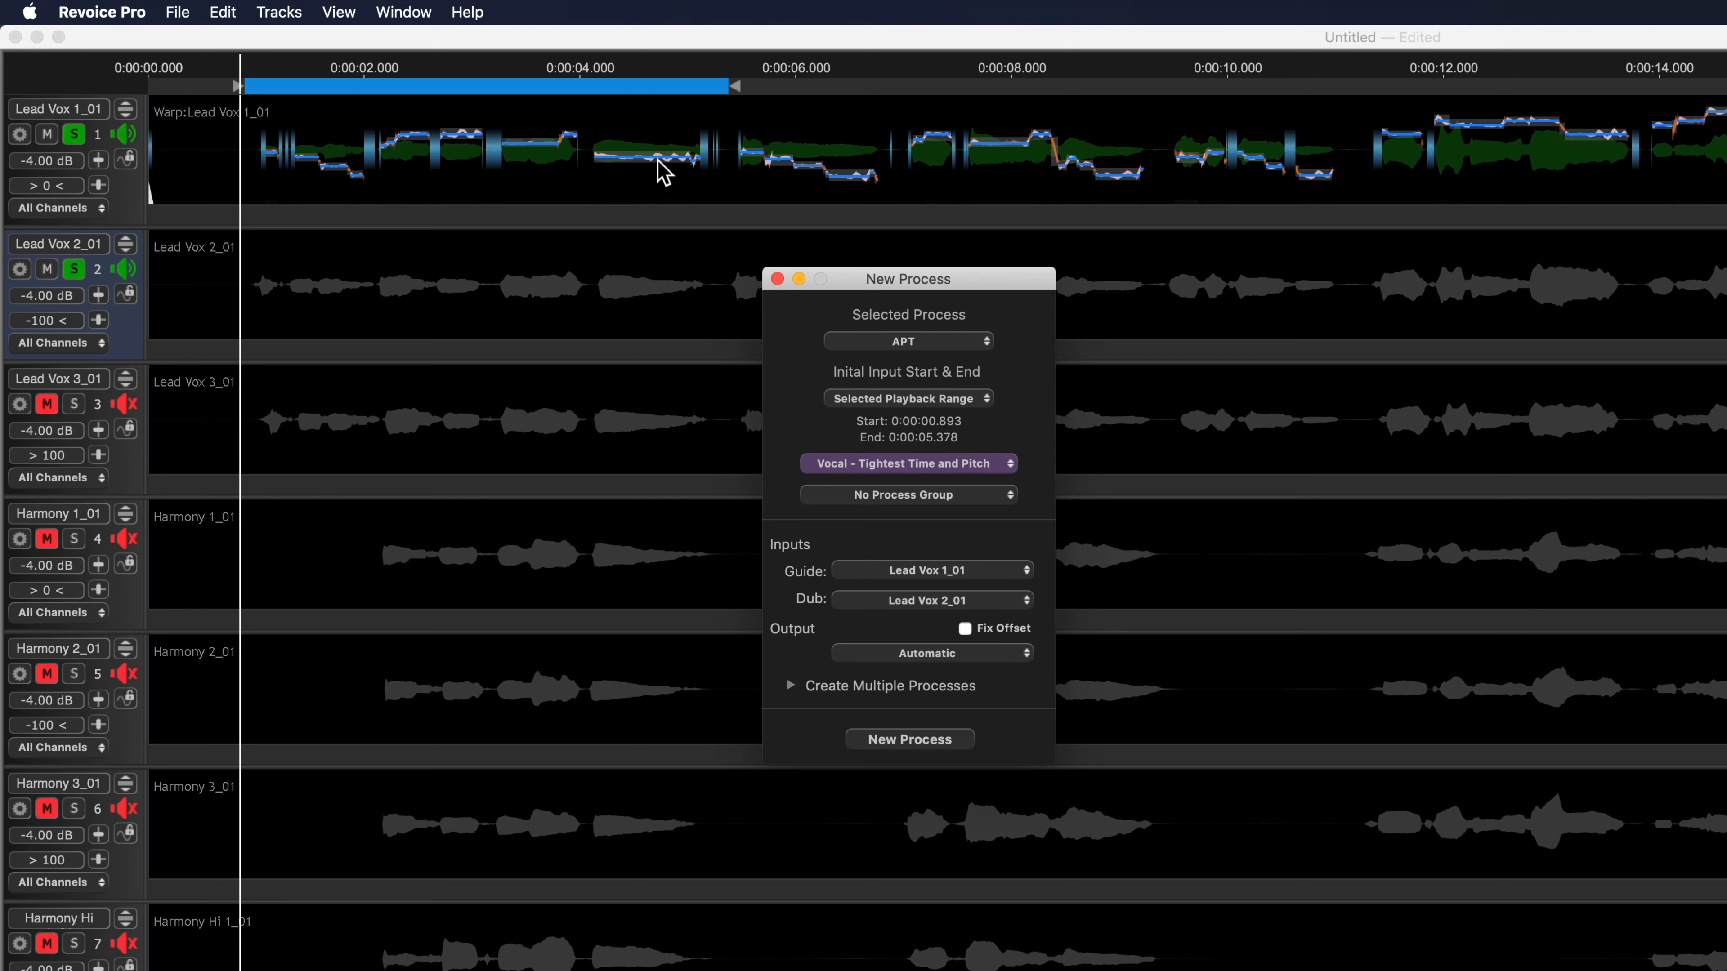
left_click(915, 602)
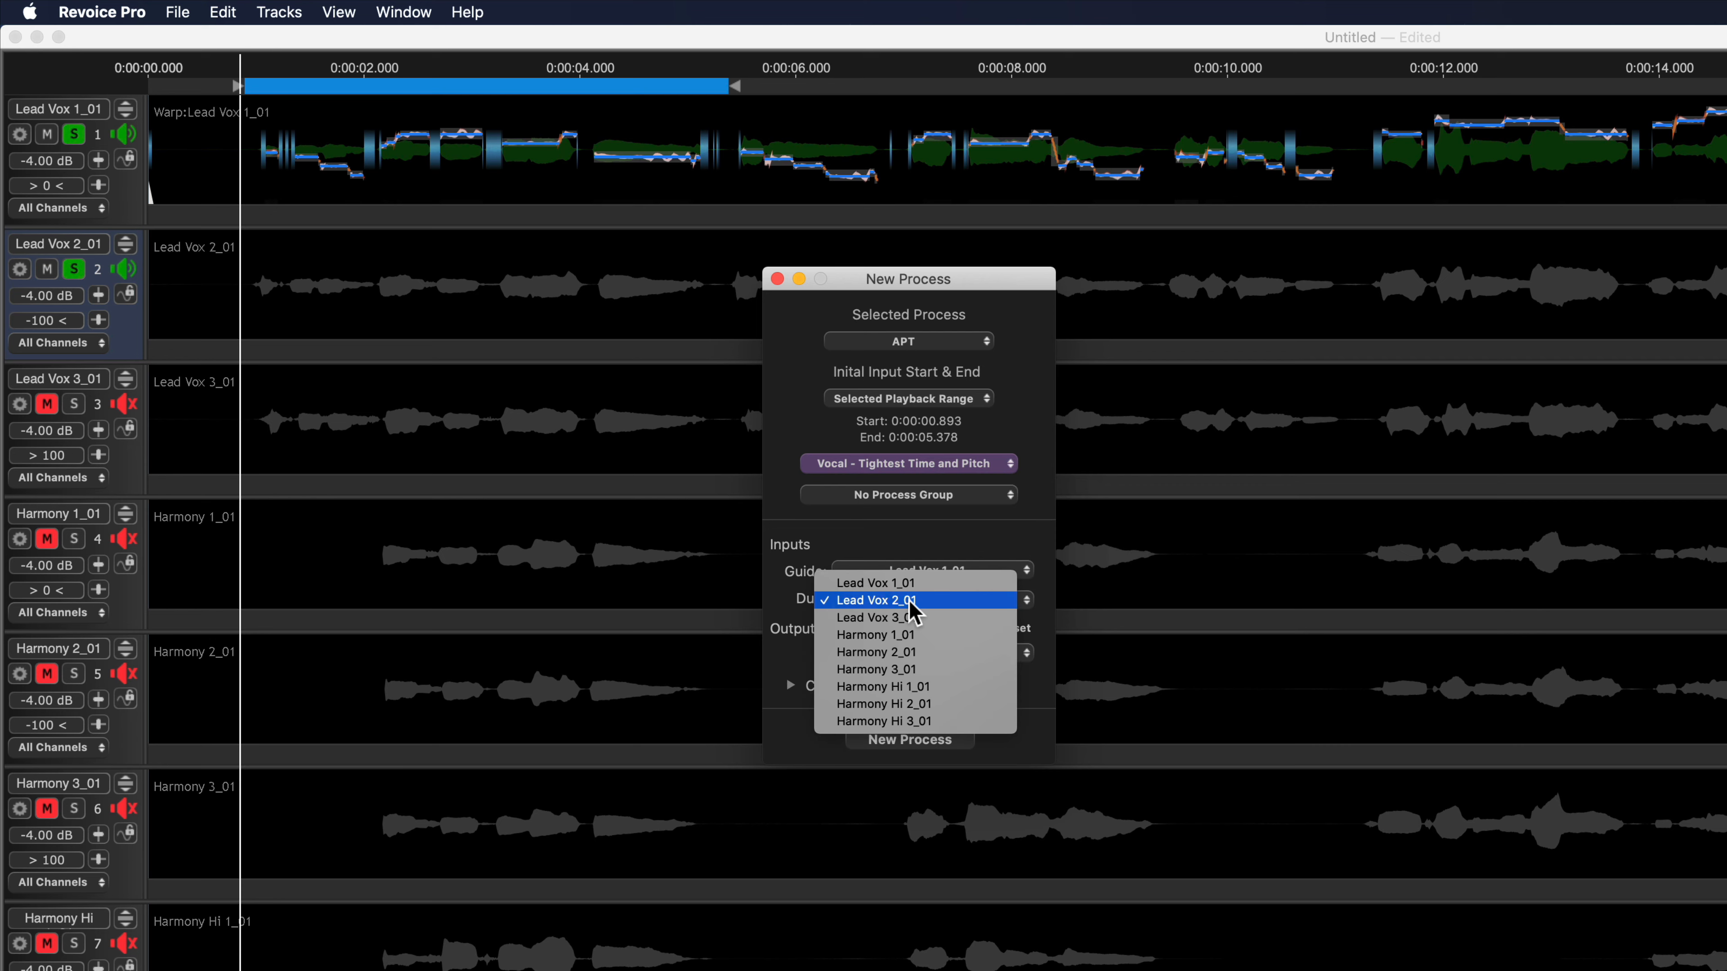
left_click(911, 602)
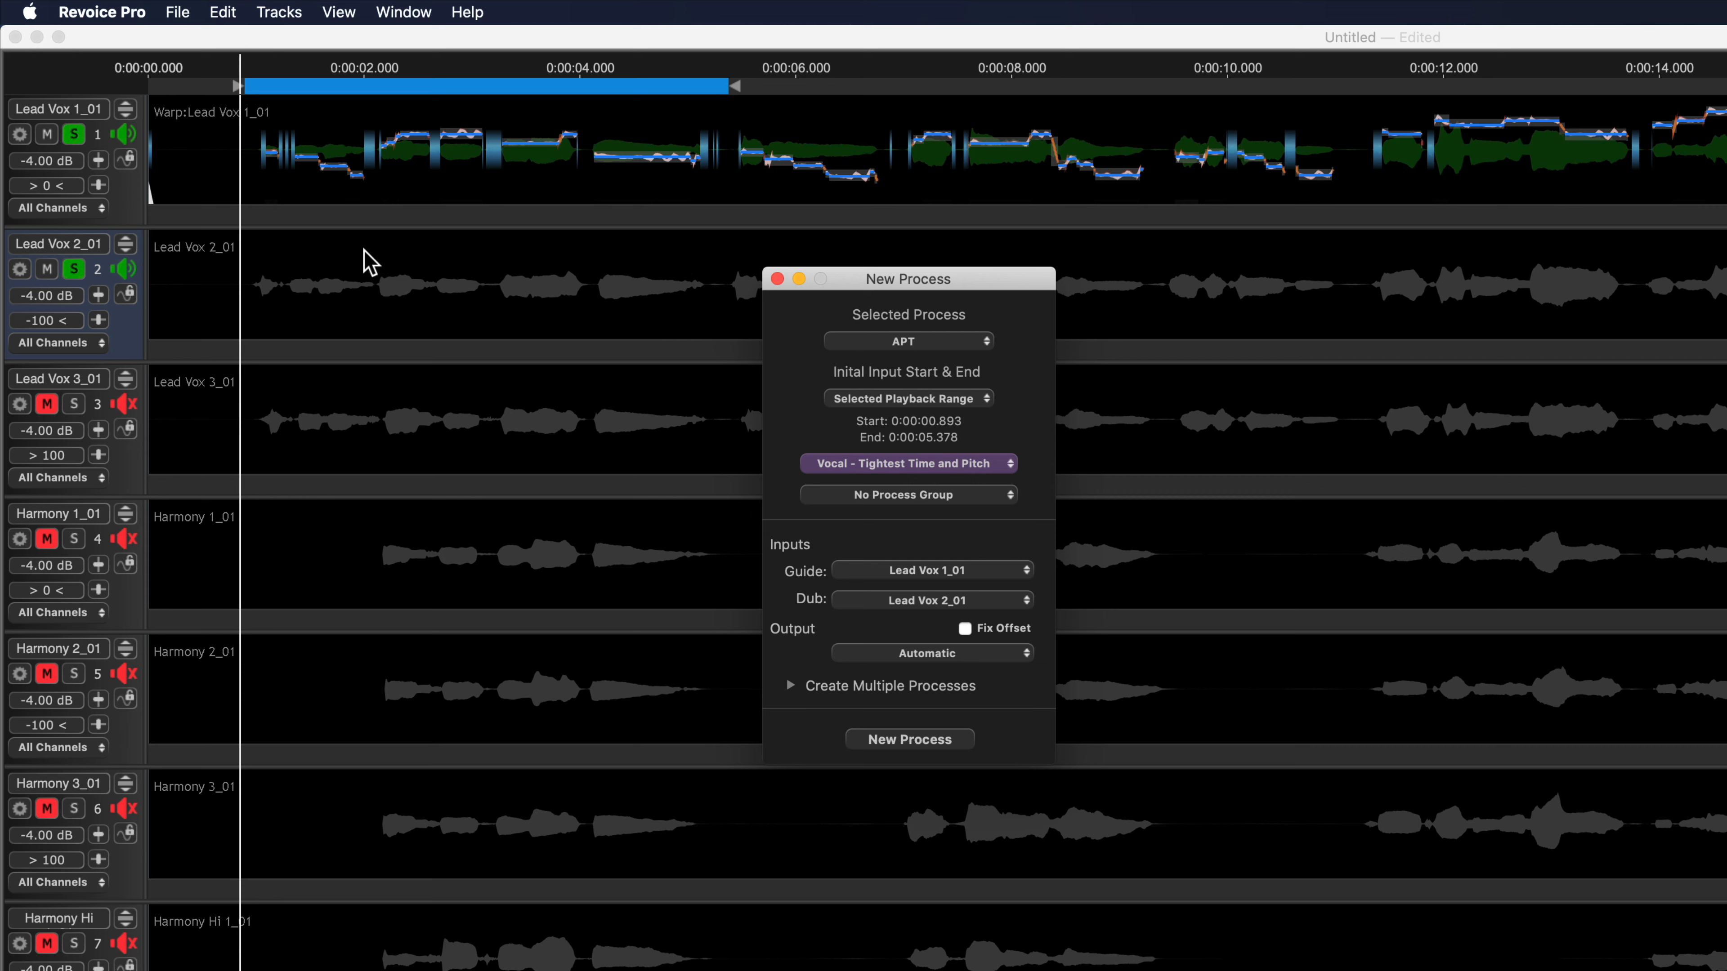
Add two new audio tracks named Vox Double
right_click(117, 325)
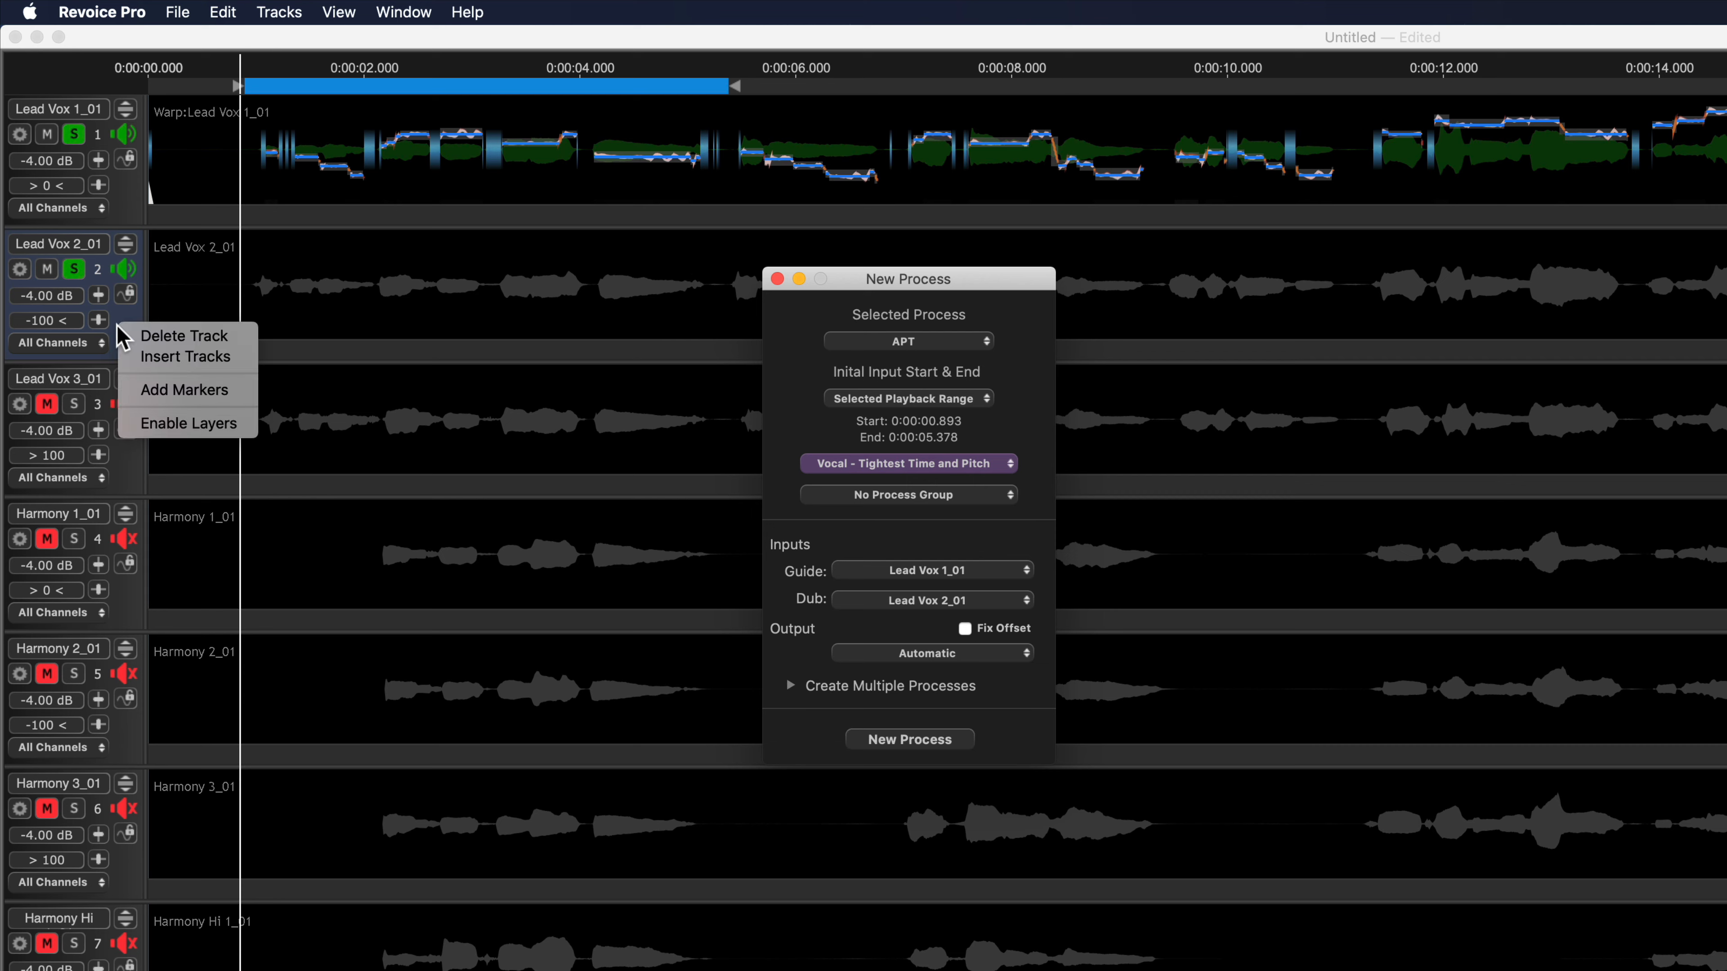
left_click(117, 473)
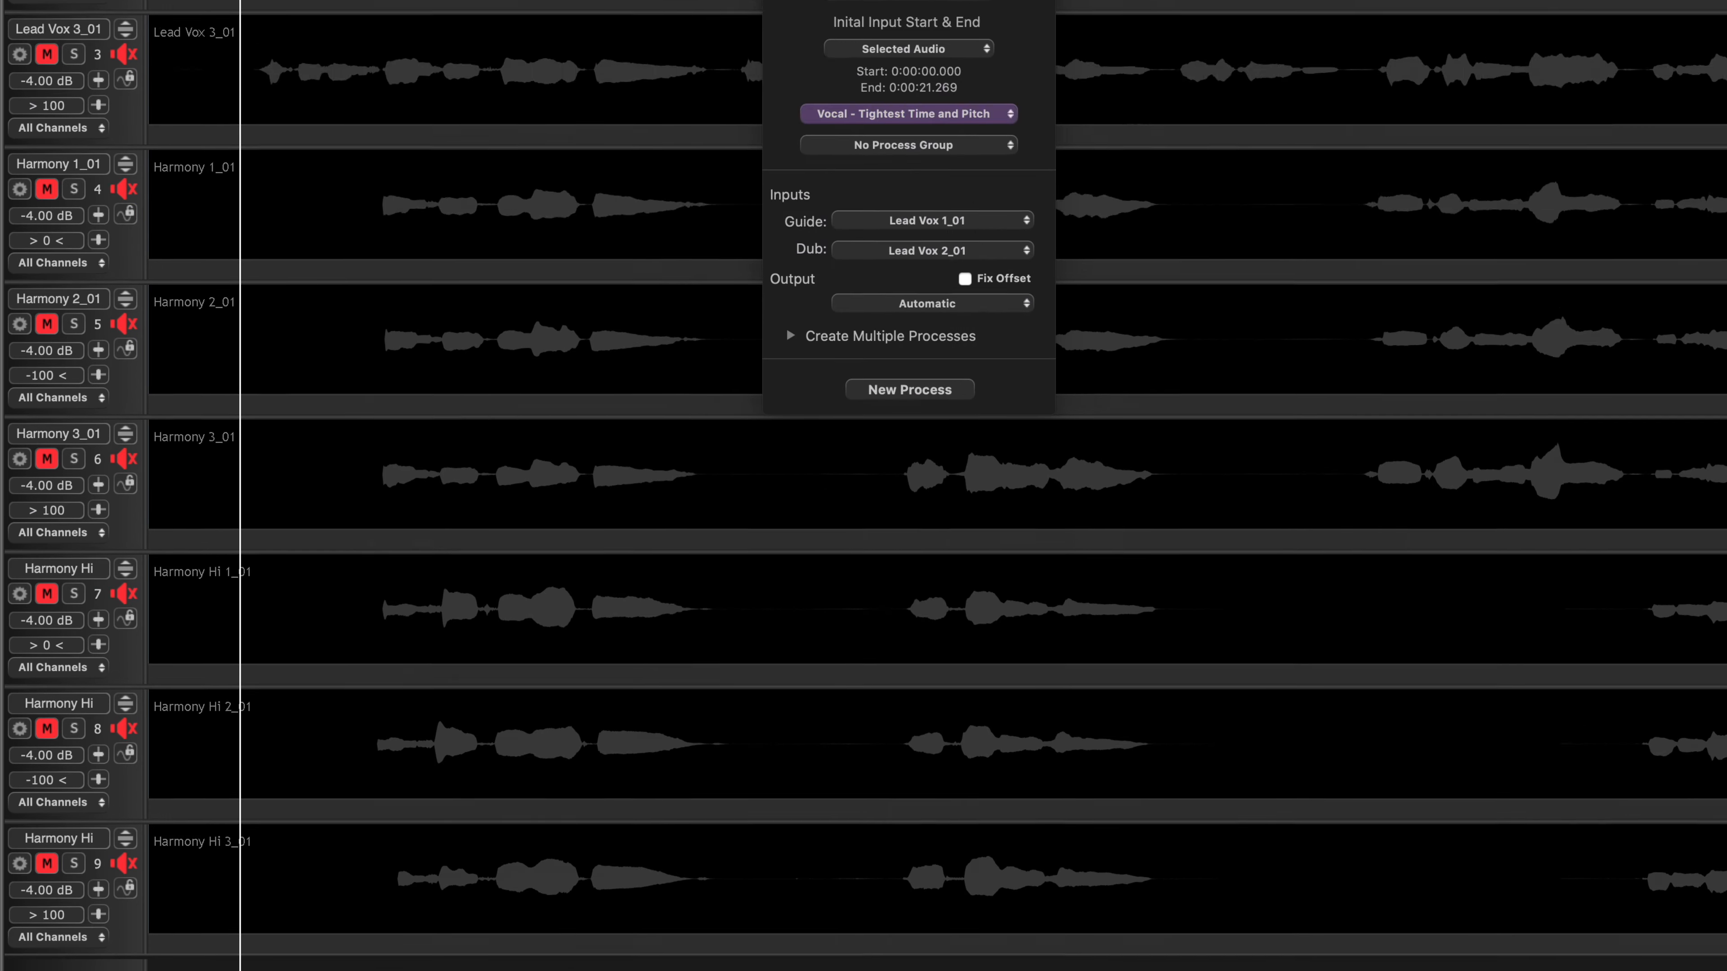
left_click_drag(1557, 93, 1307, 103)
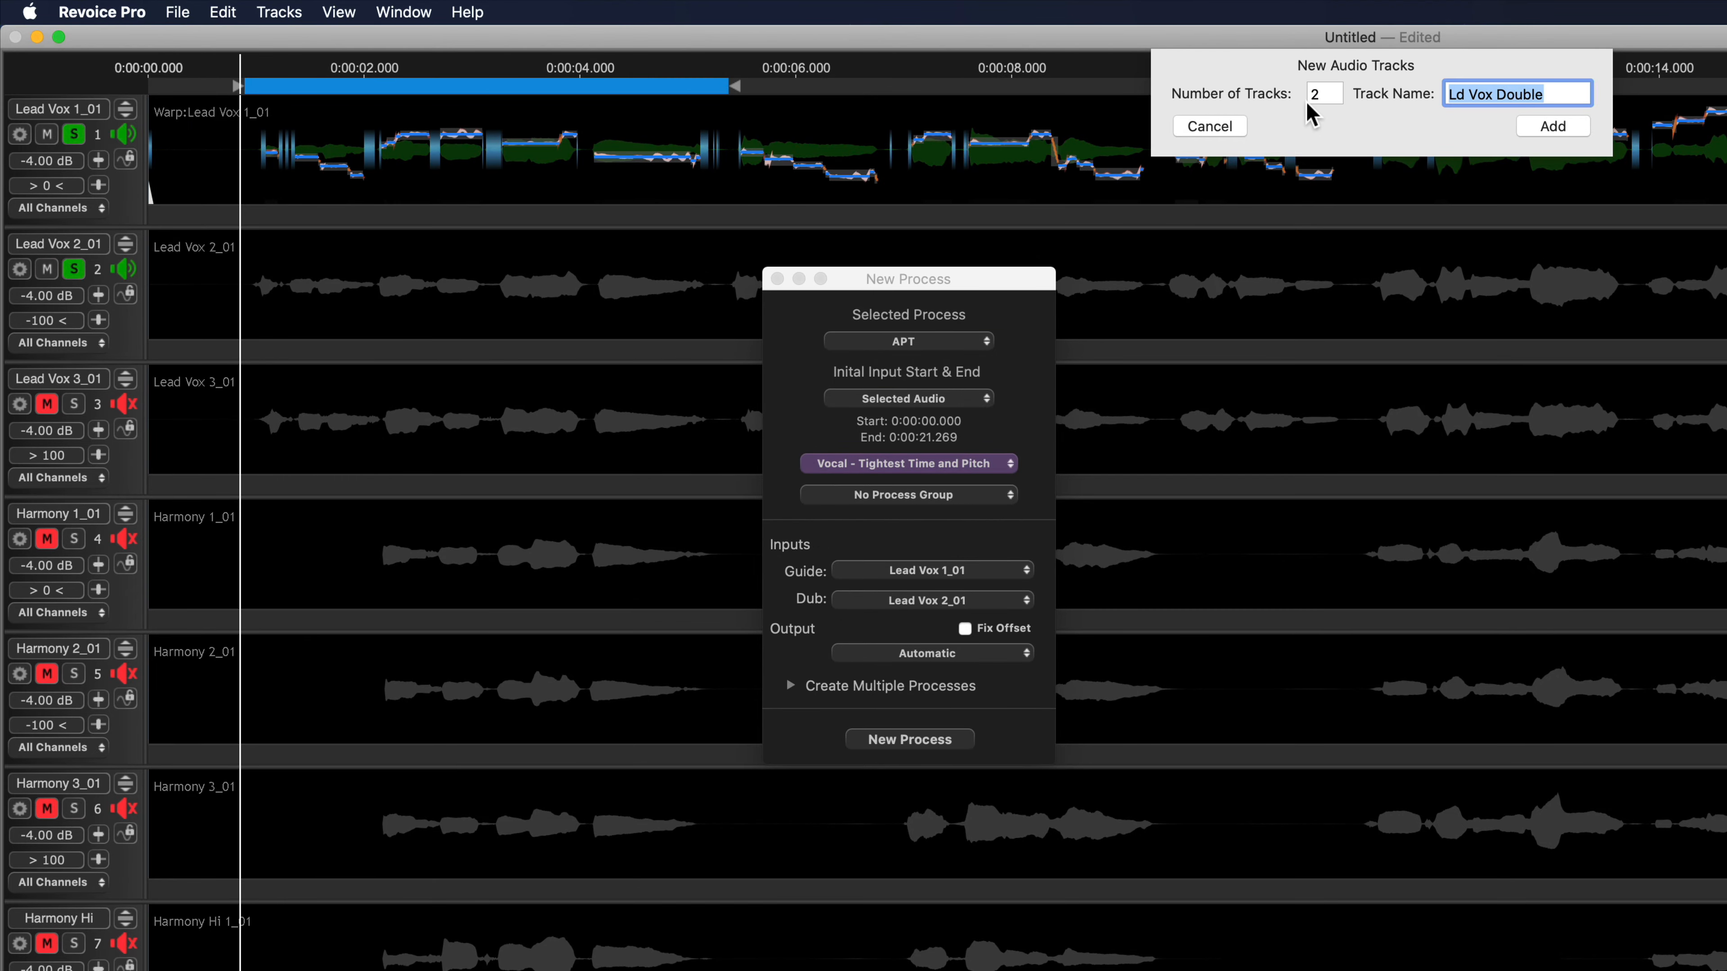
type("V")
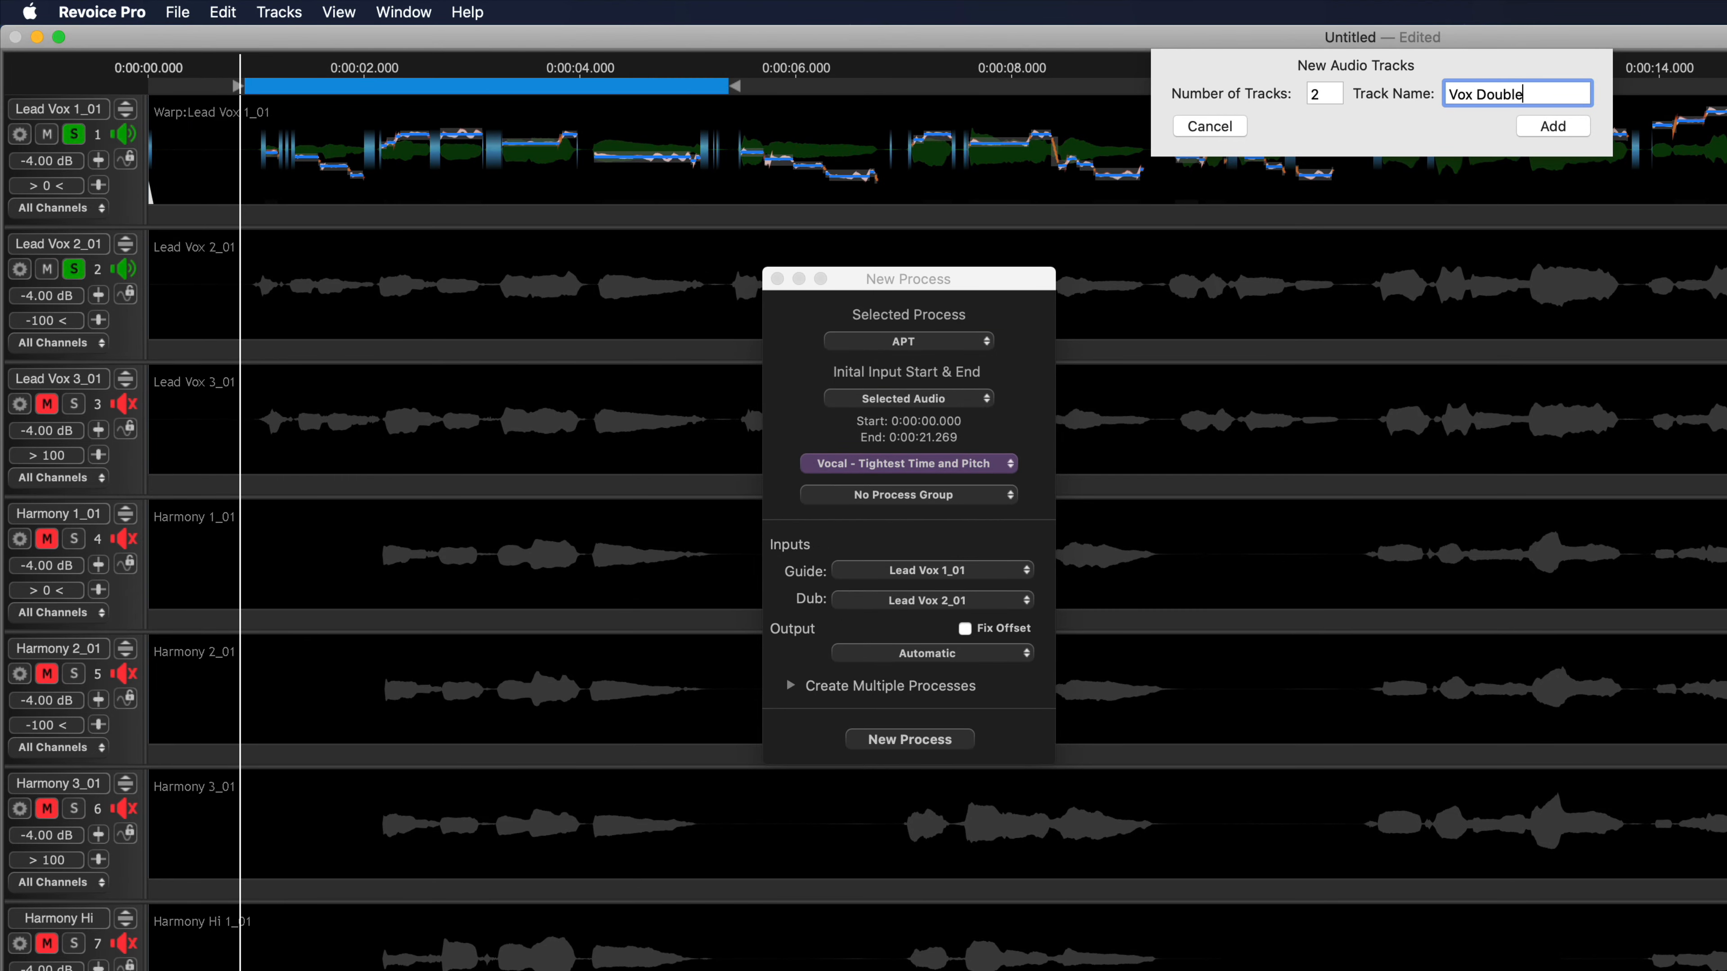
key("Return")
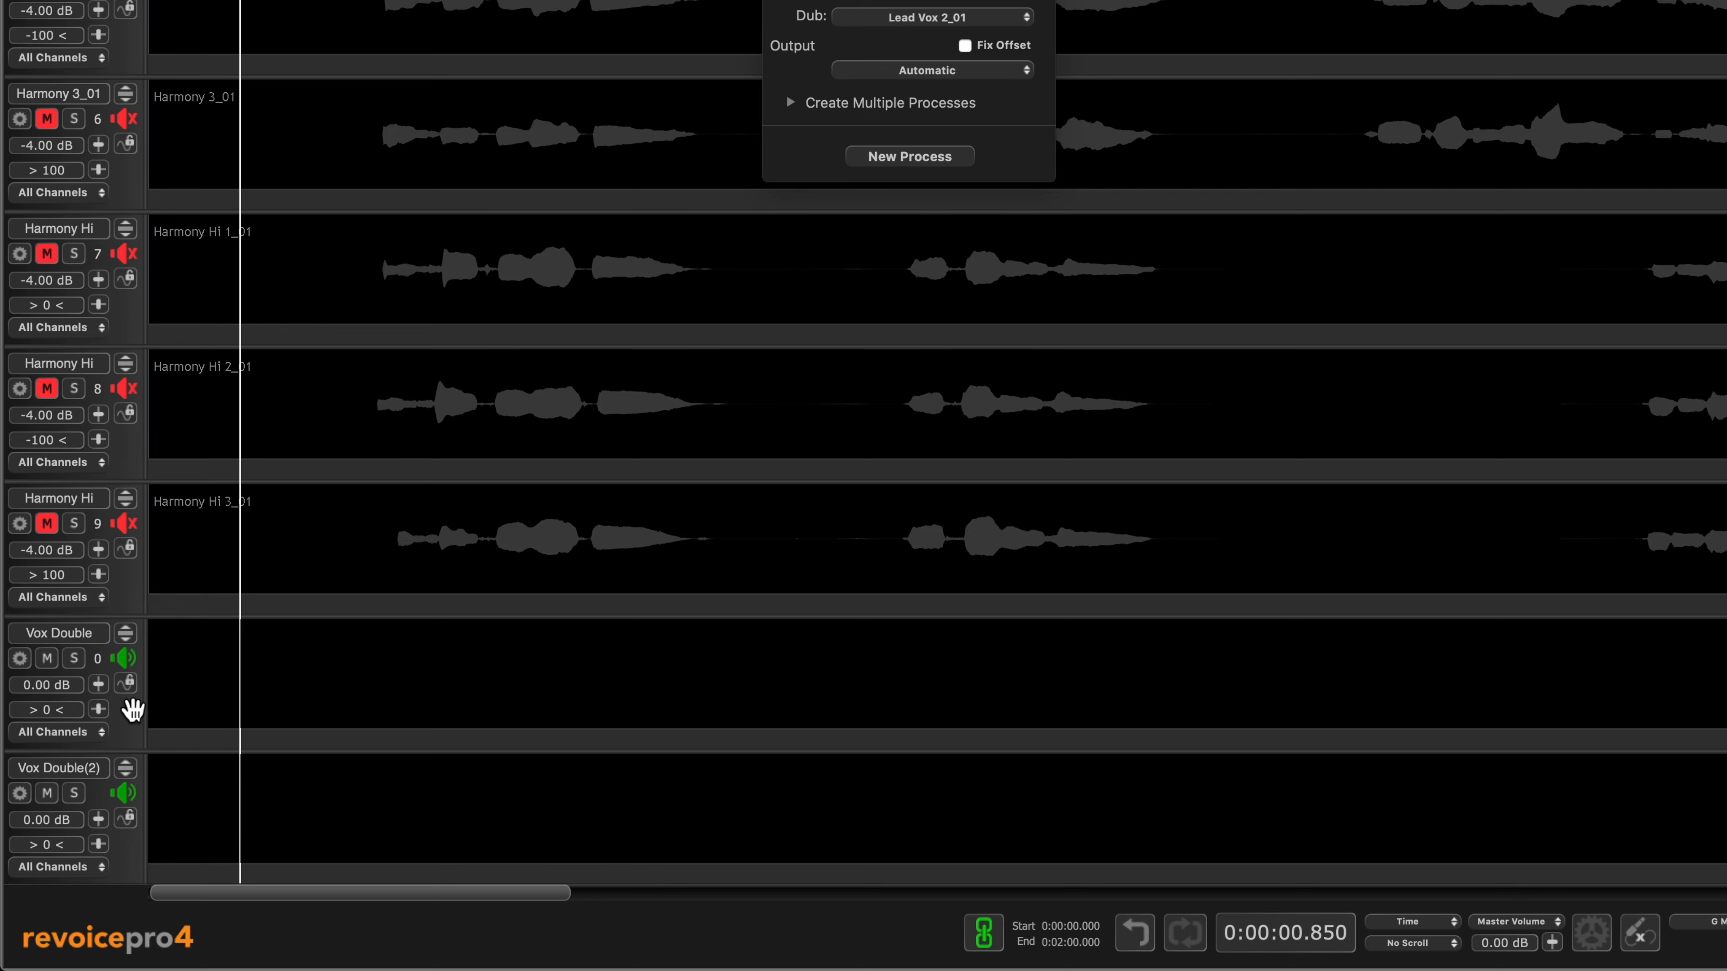
Reorder the tracks so that Vox Double and Vox Double(2) sit directly below Lead Vox 3_01
left_click_drag(133, 709, 108, 0)
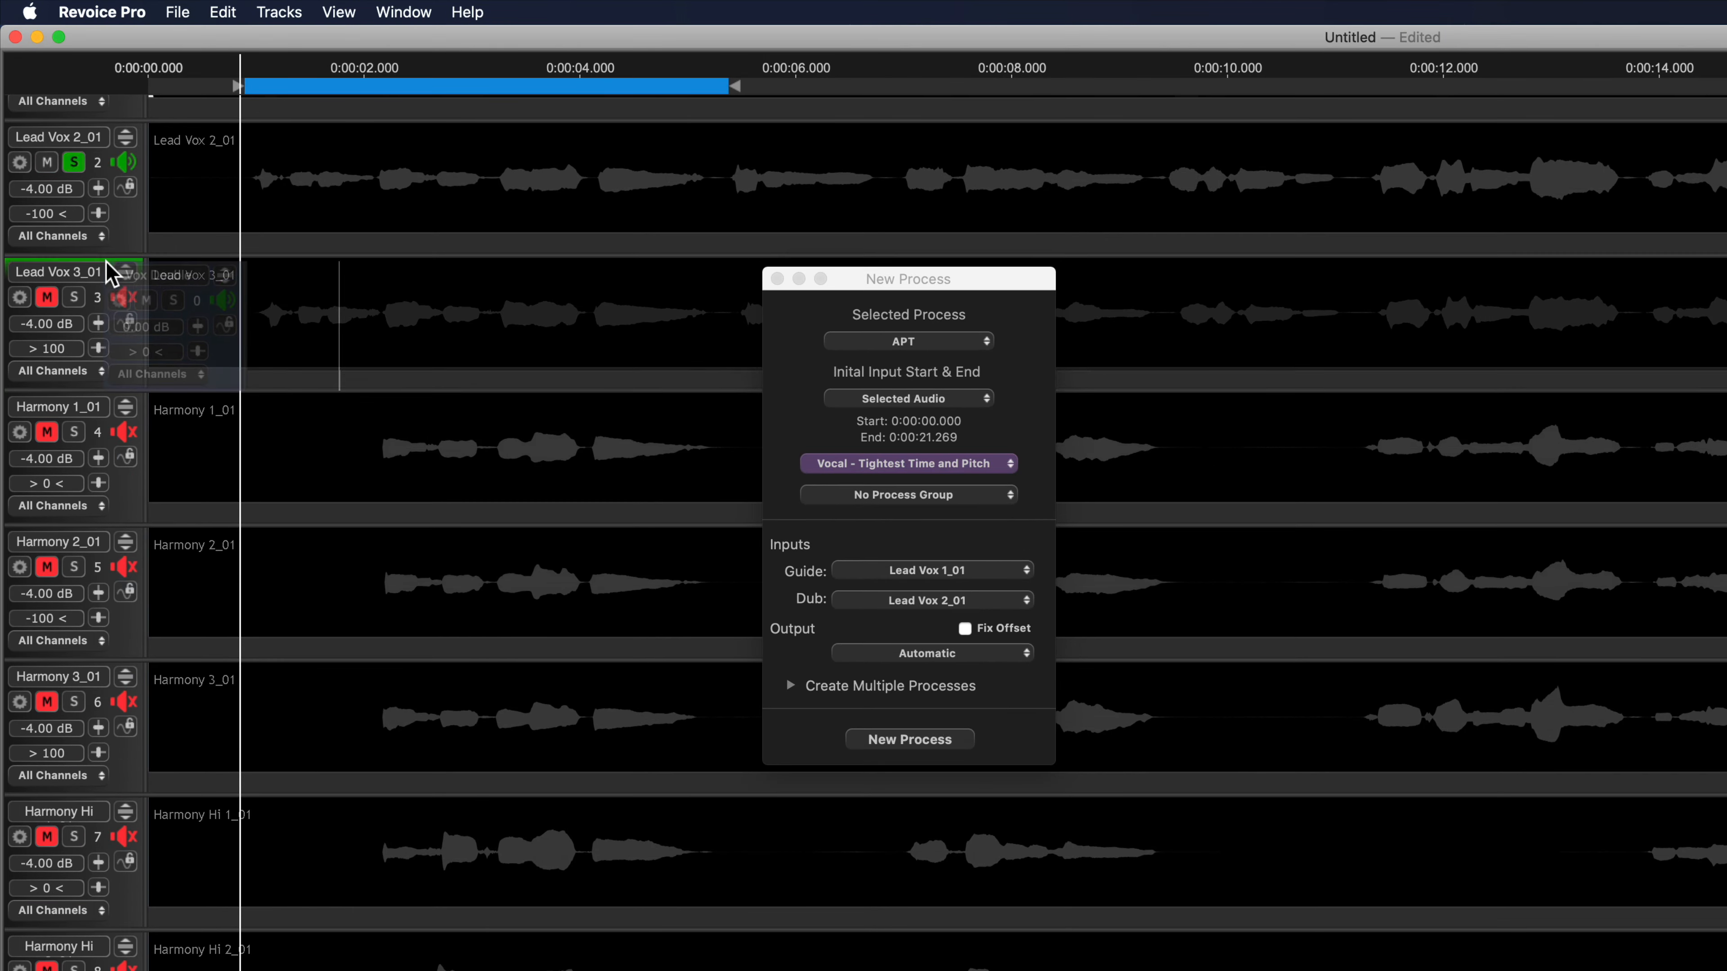
left_click_drag(109, 273, 109, 277)
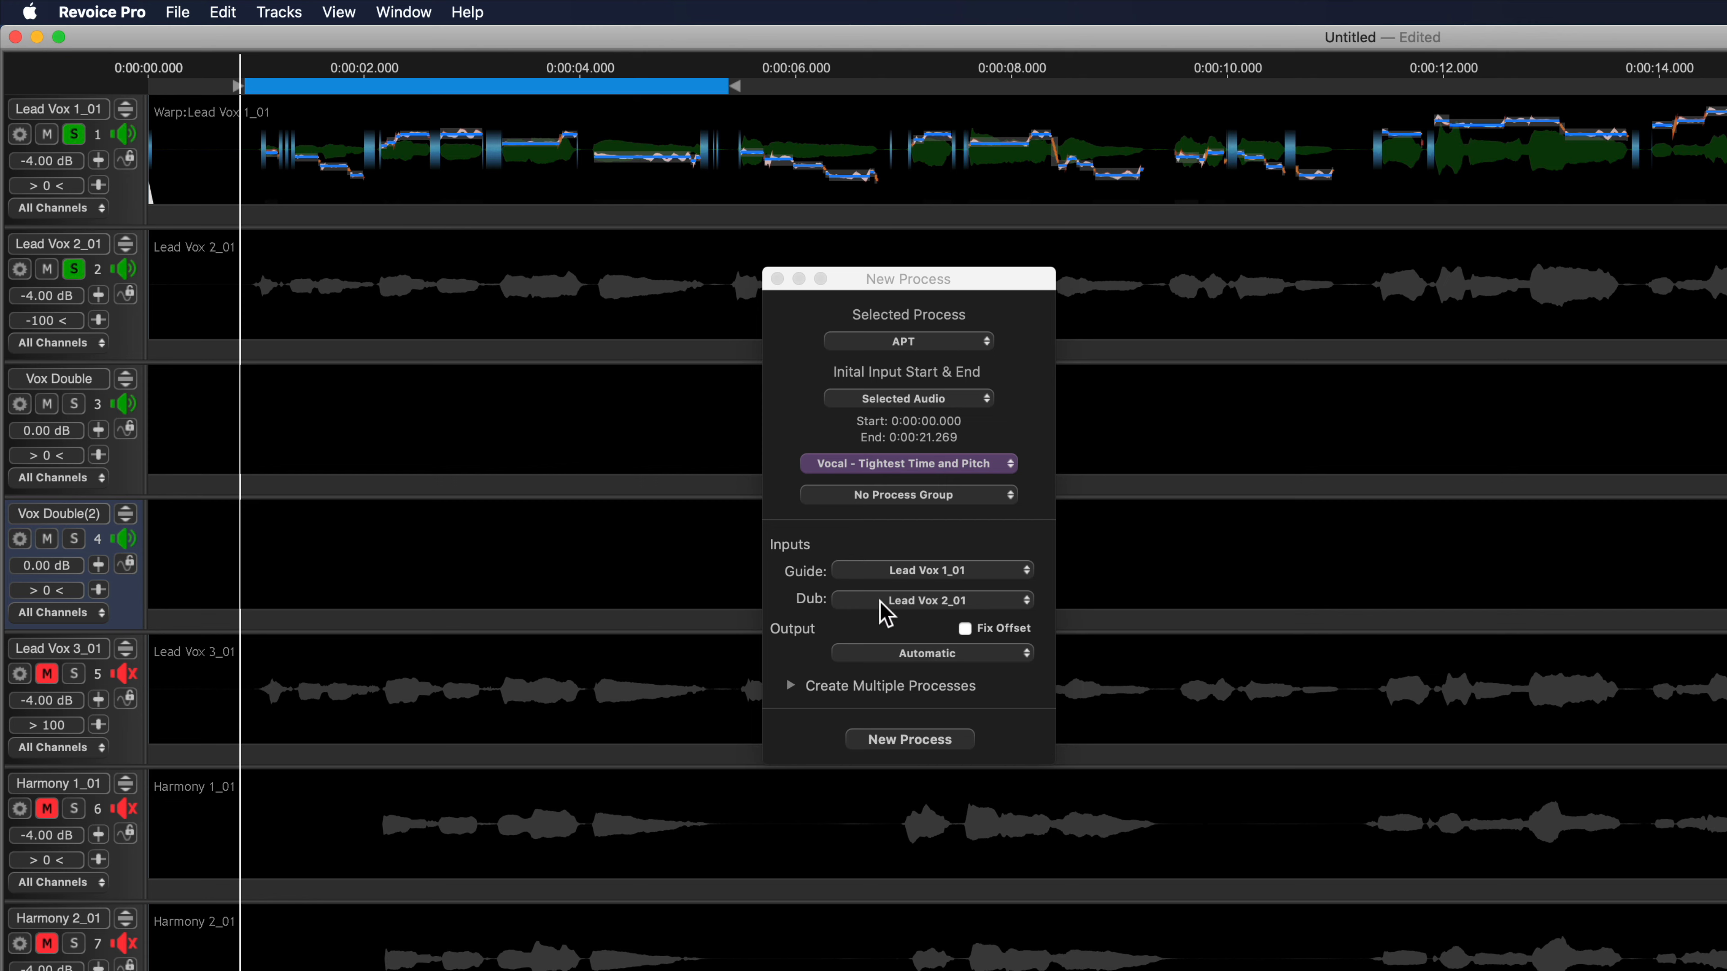
left_click_drag(127, 714, 138, 384)
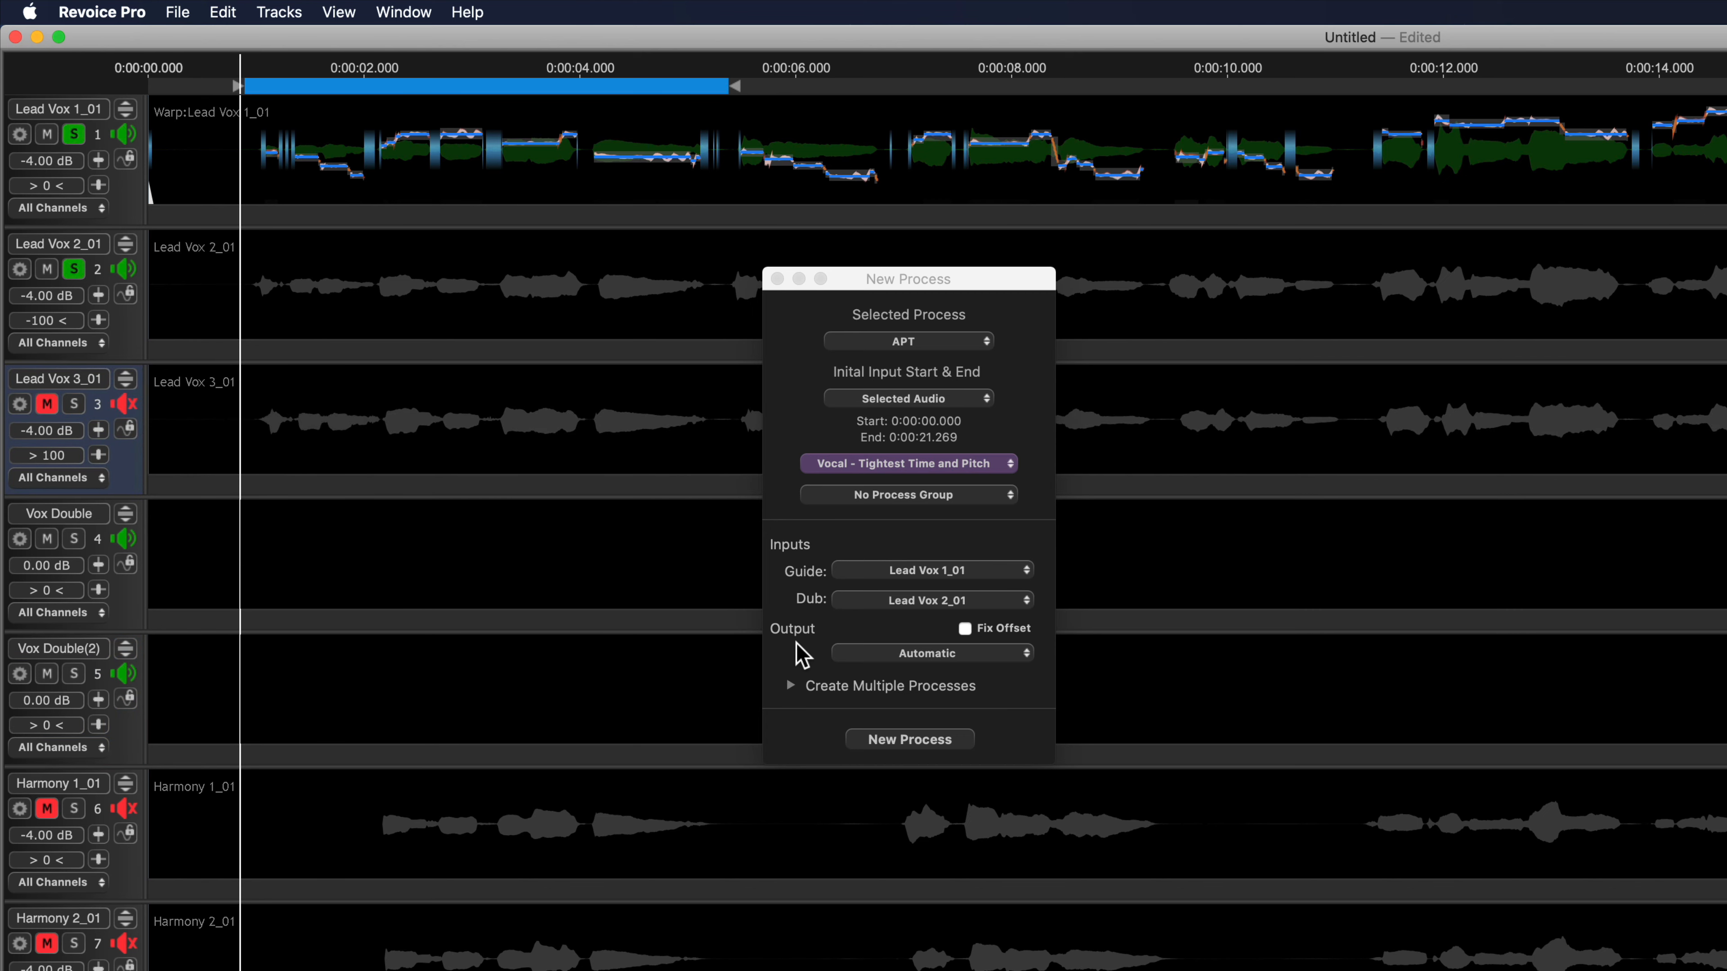
Set Vox Double as the output and create the APT process for Lead Vox 2_01
left_click(899, 653)
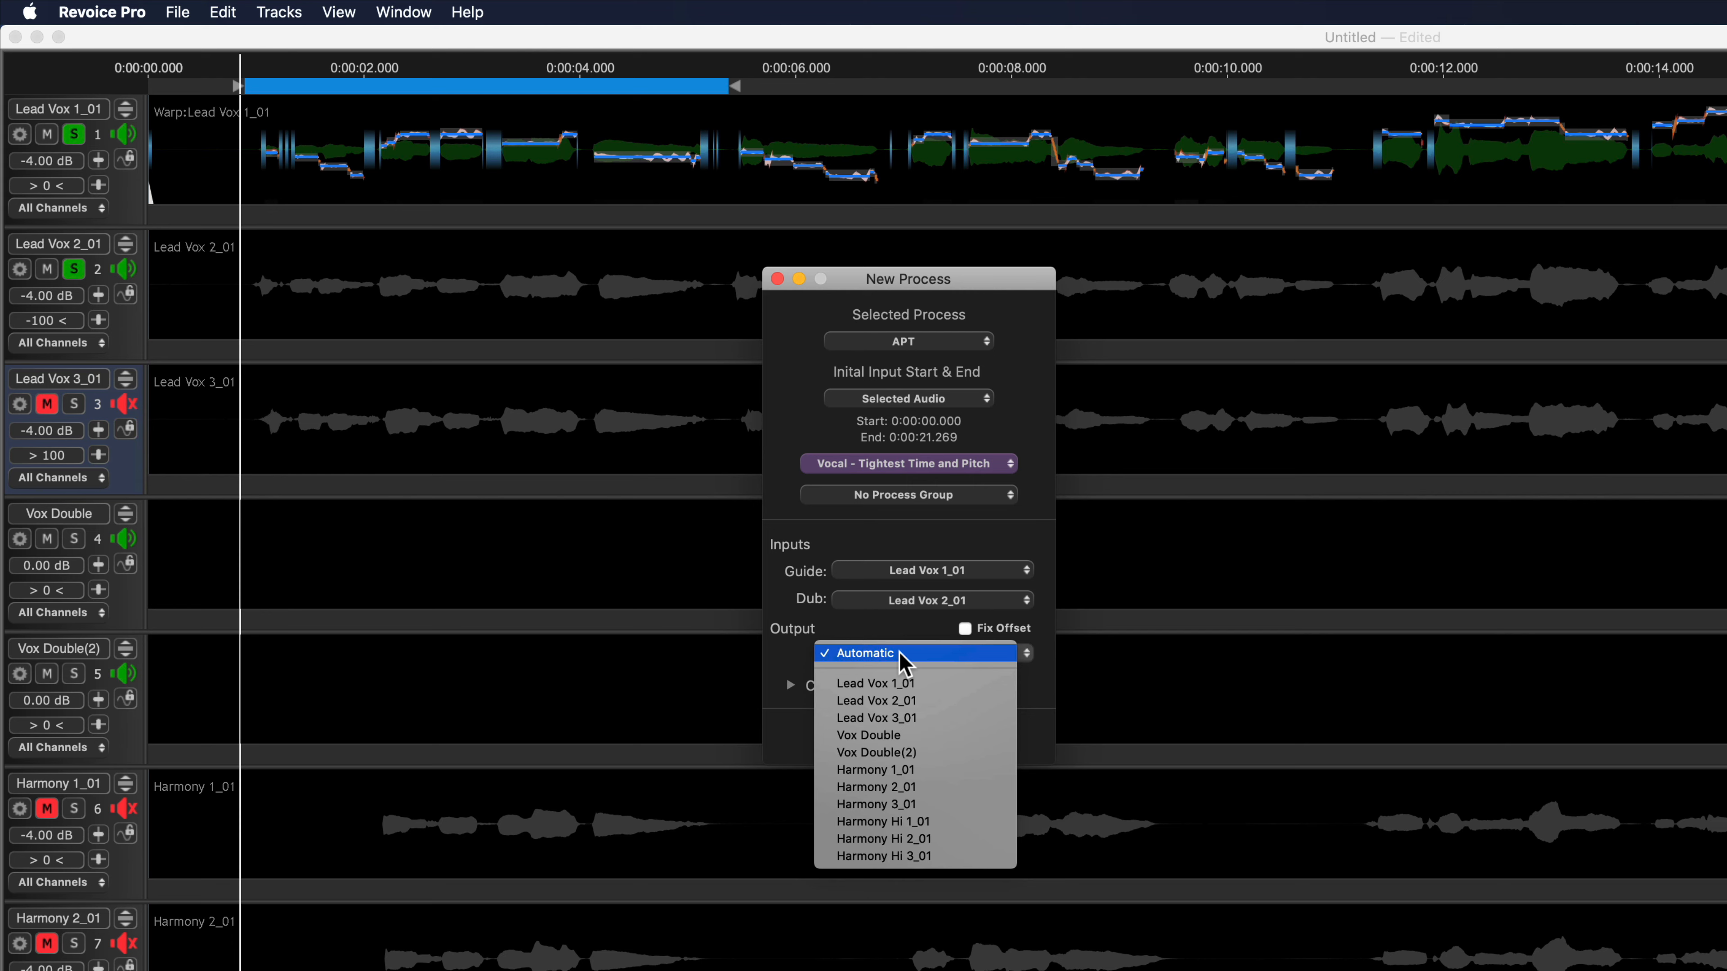
left_click(996, 736)
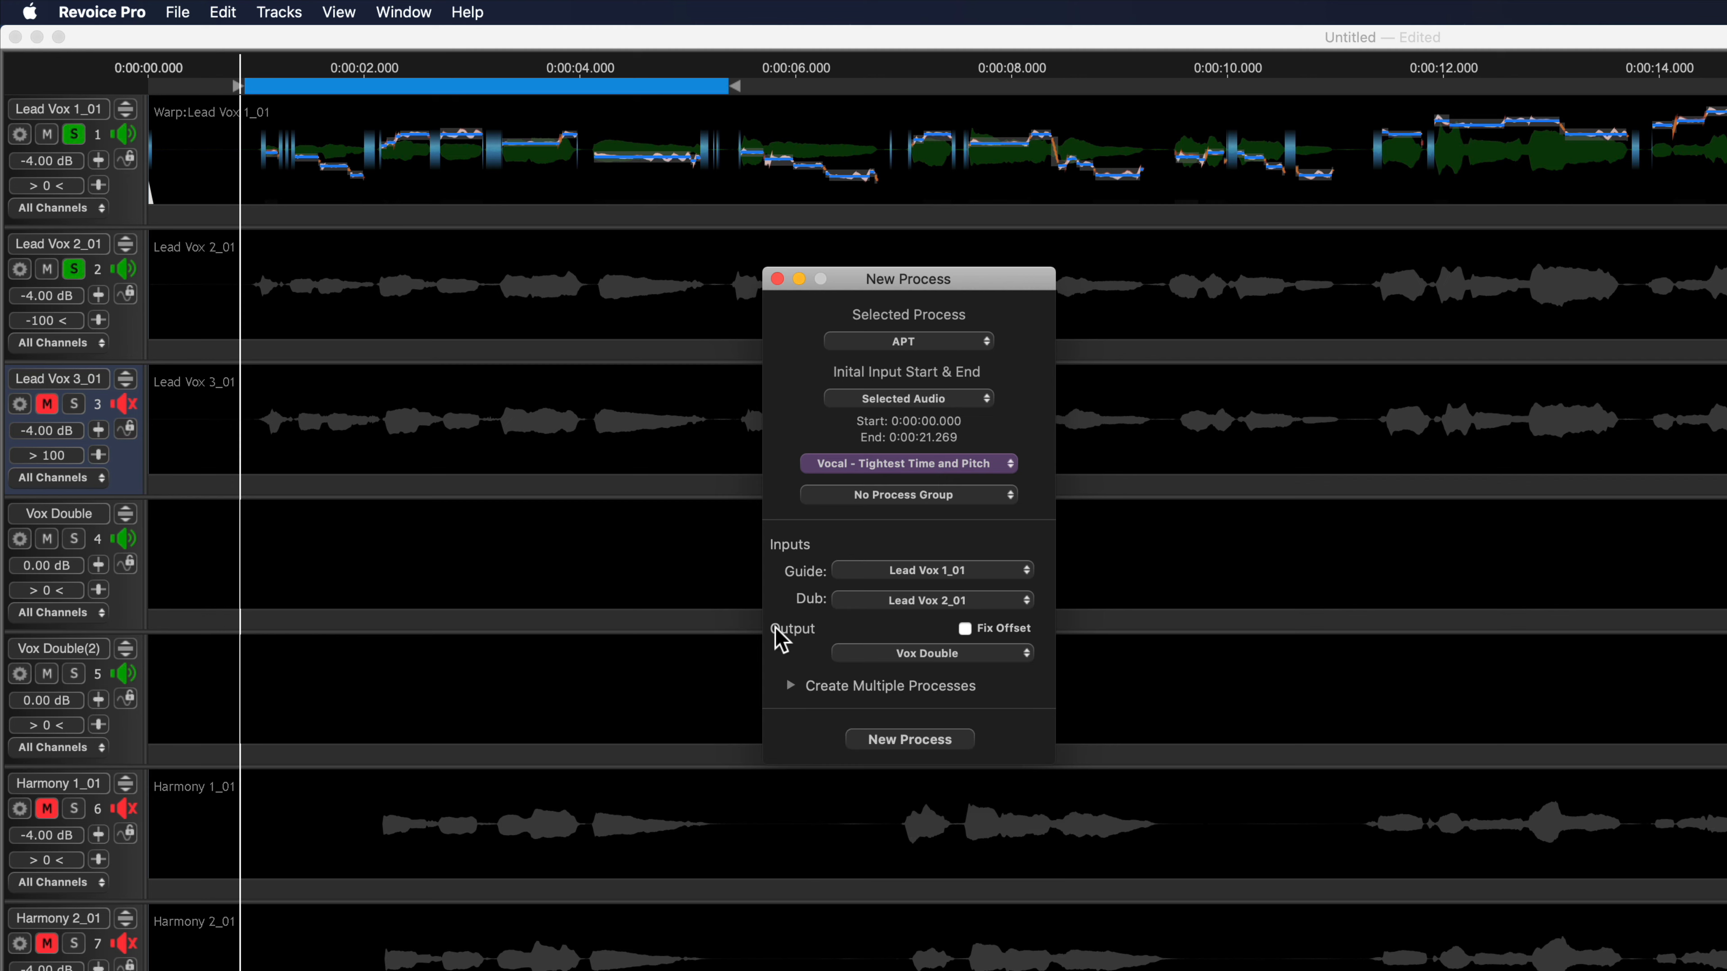
left_click(907, 740)
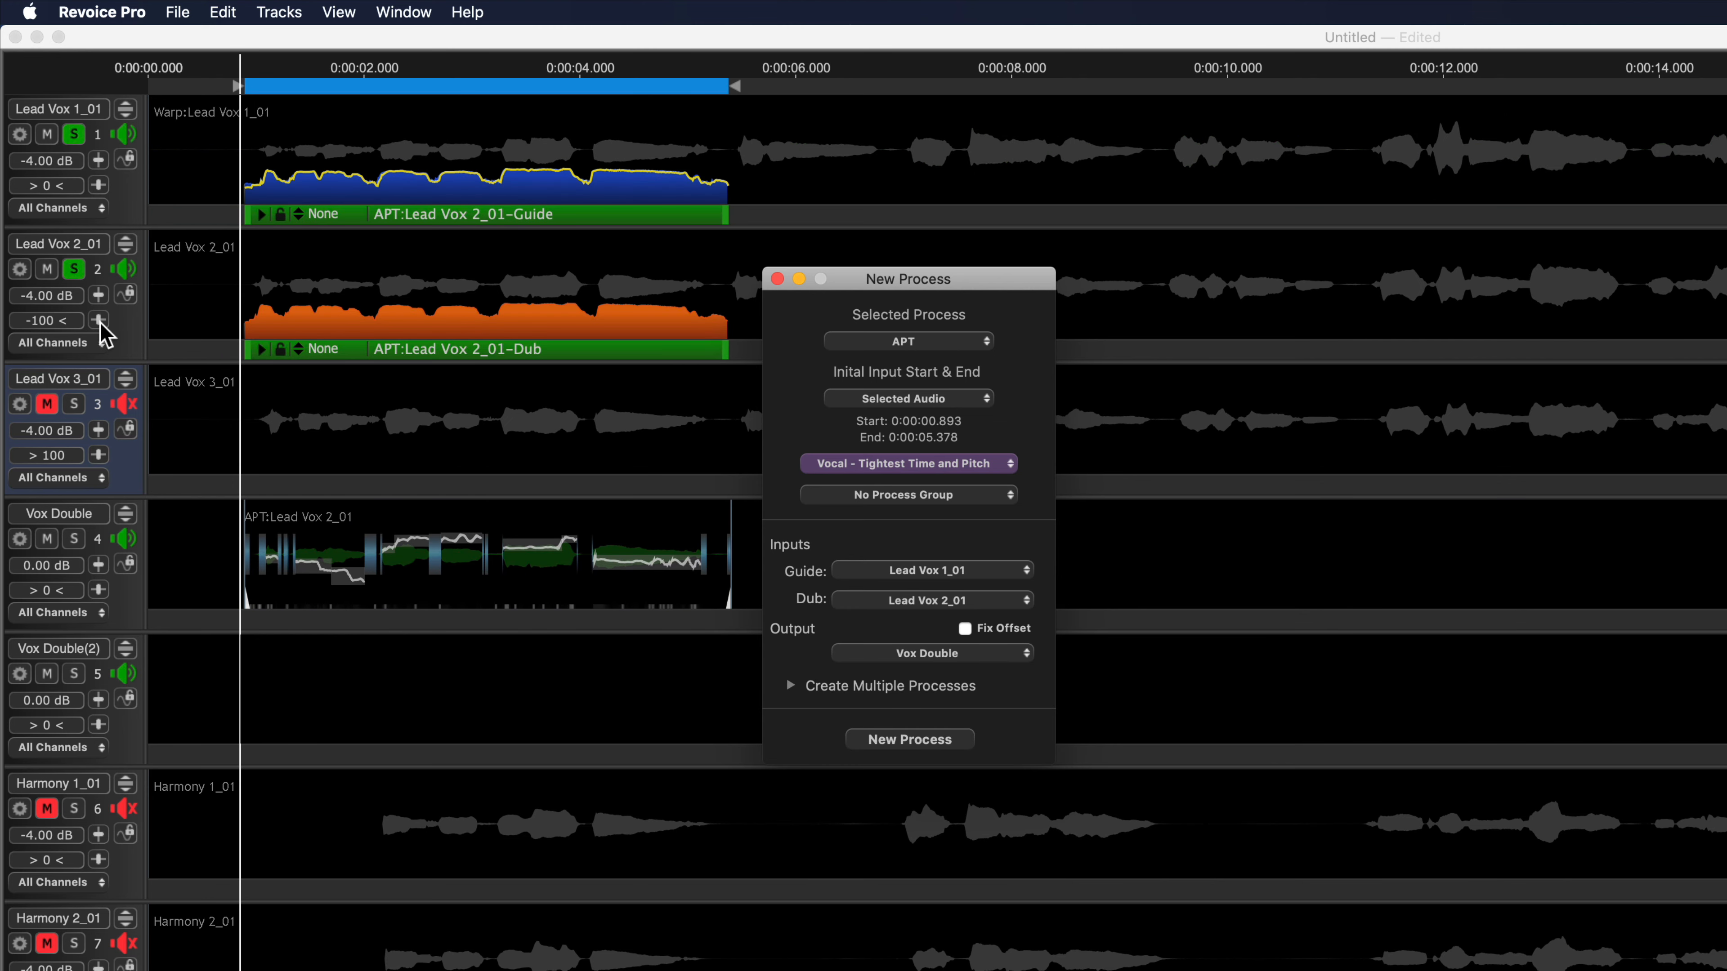
Mute and unsolo Lead Vox 2_01, solo Vox Double and play the marked range with the lead vocal
left_click(47, 268)
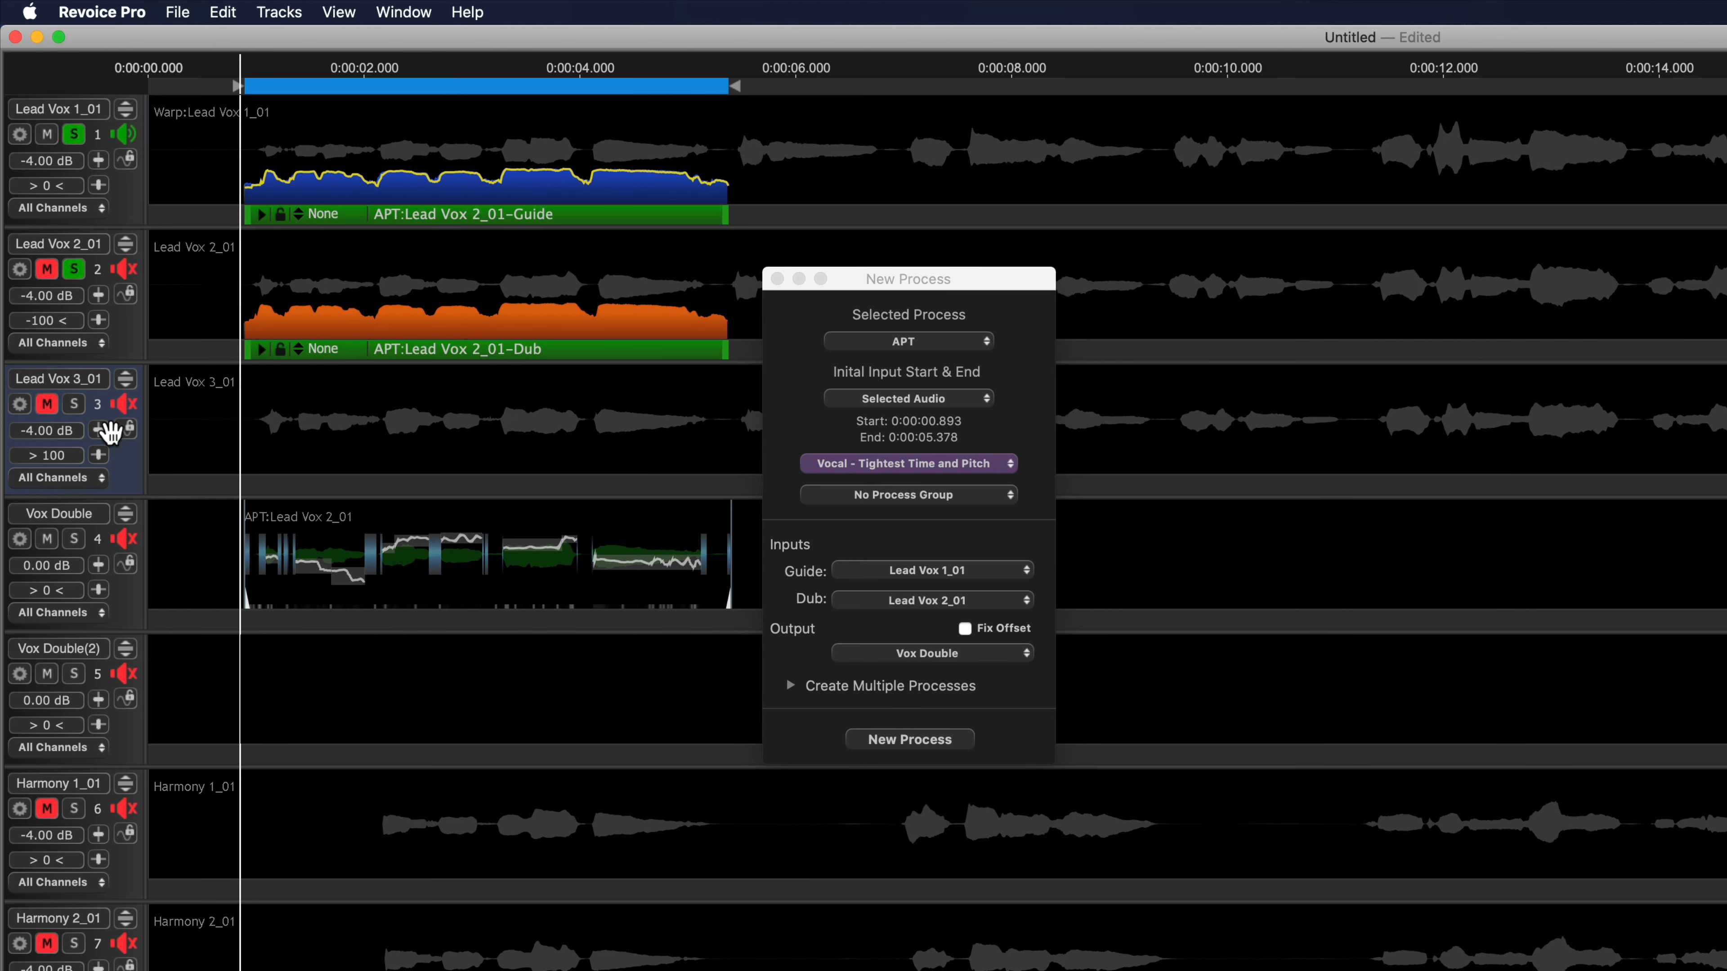
left_click(74, 269)
left_click(76, 540)
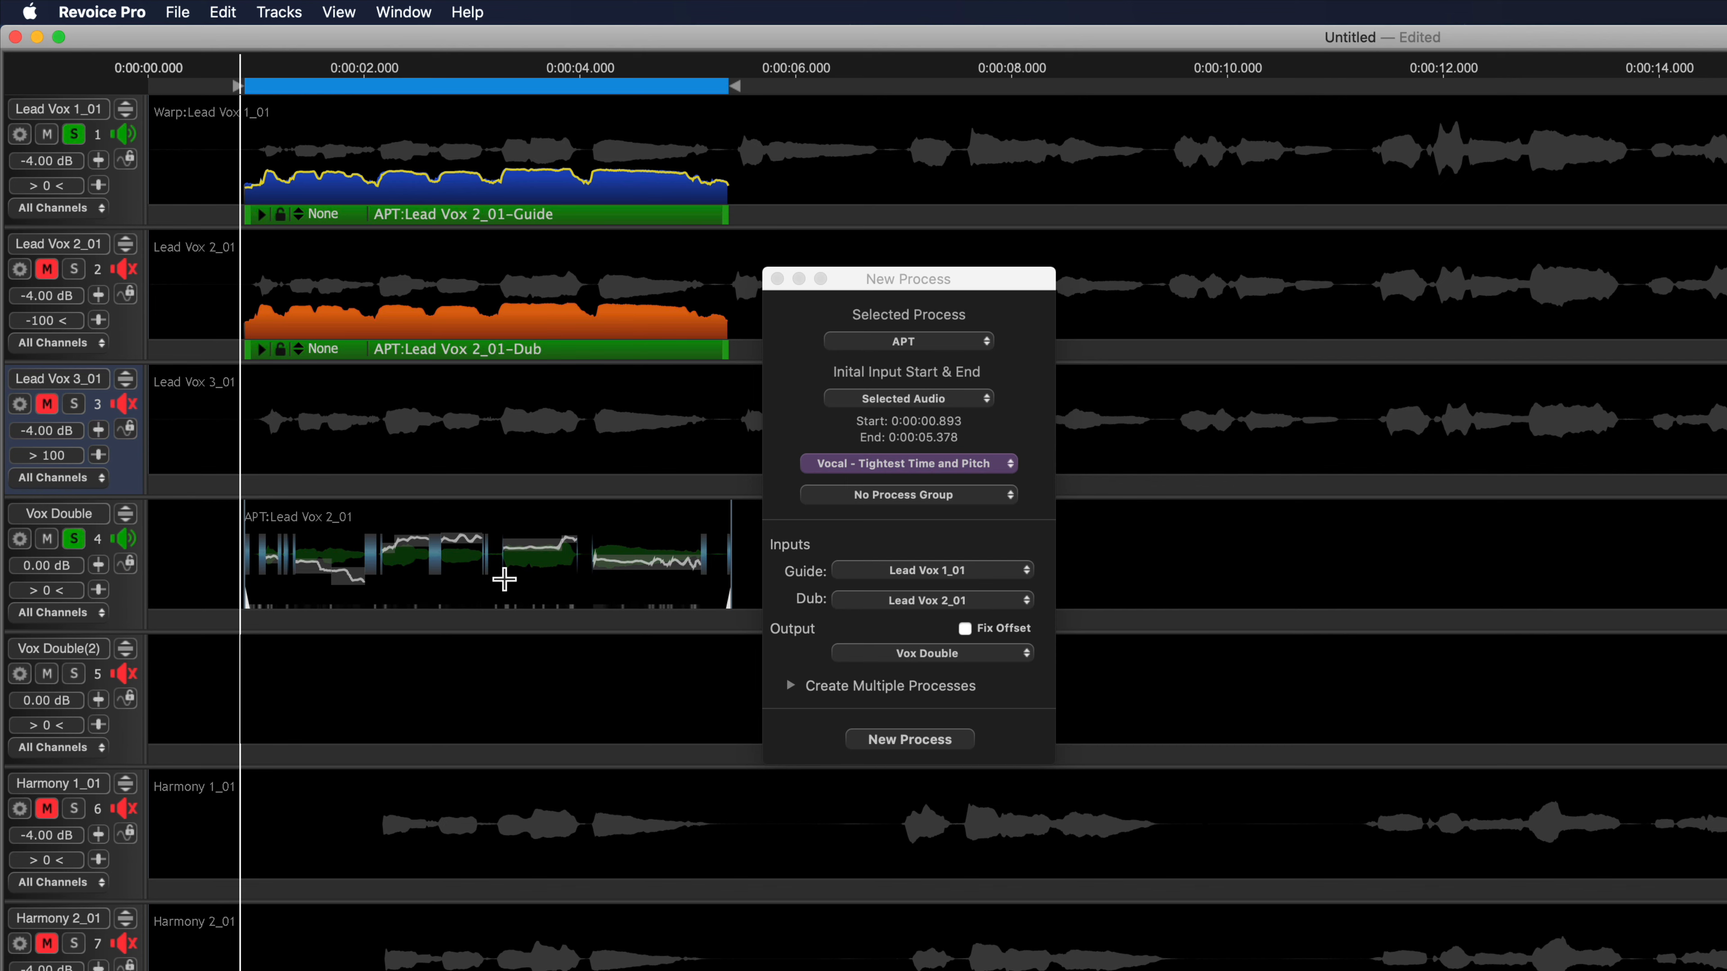
key("space")
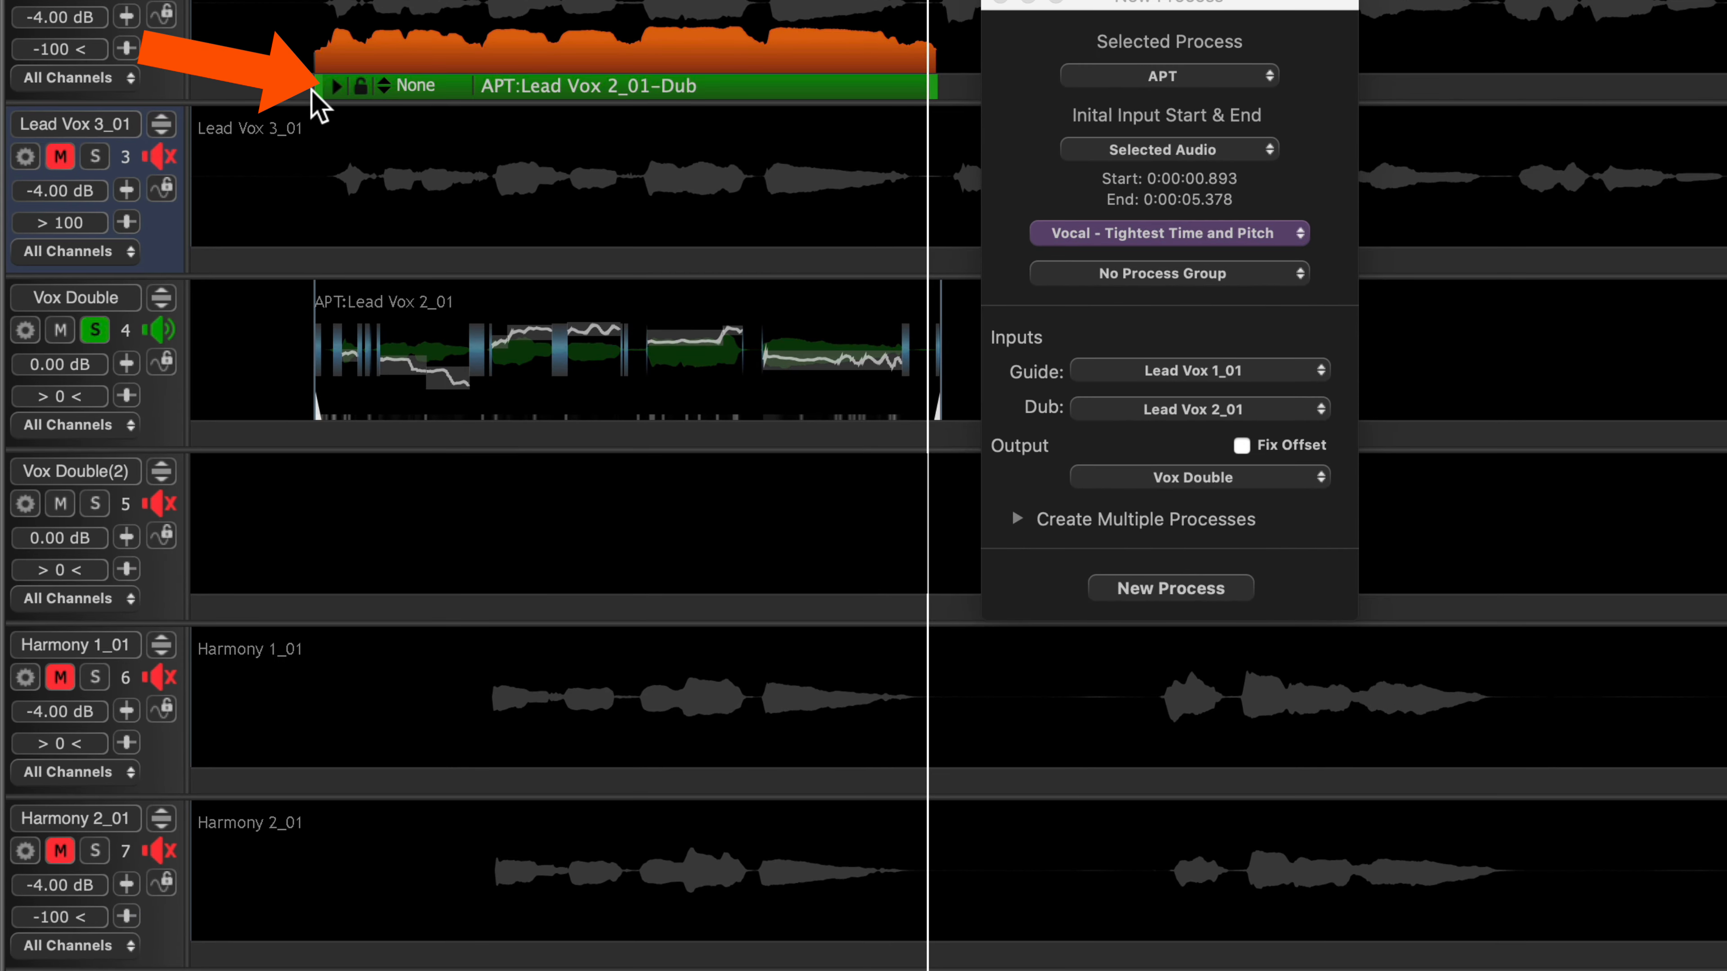
Loosen the Lead Vox 2_01 APT process to a timing tolerance of 34 ms and a pitch tolerance of 3.9 %
left_click(336, 86)
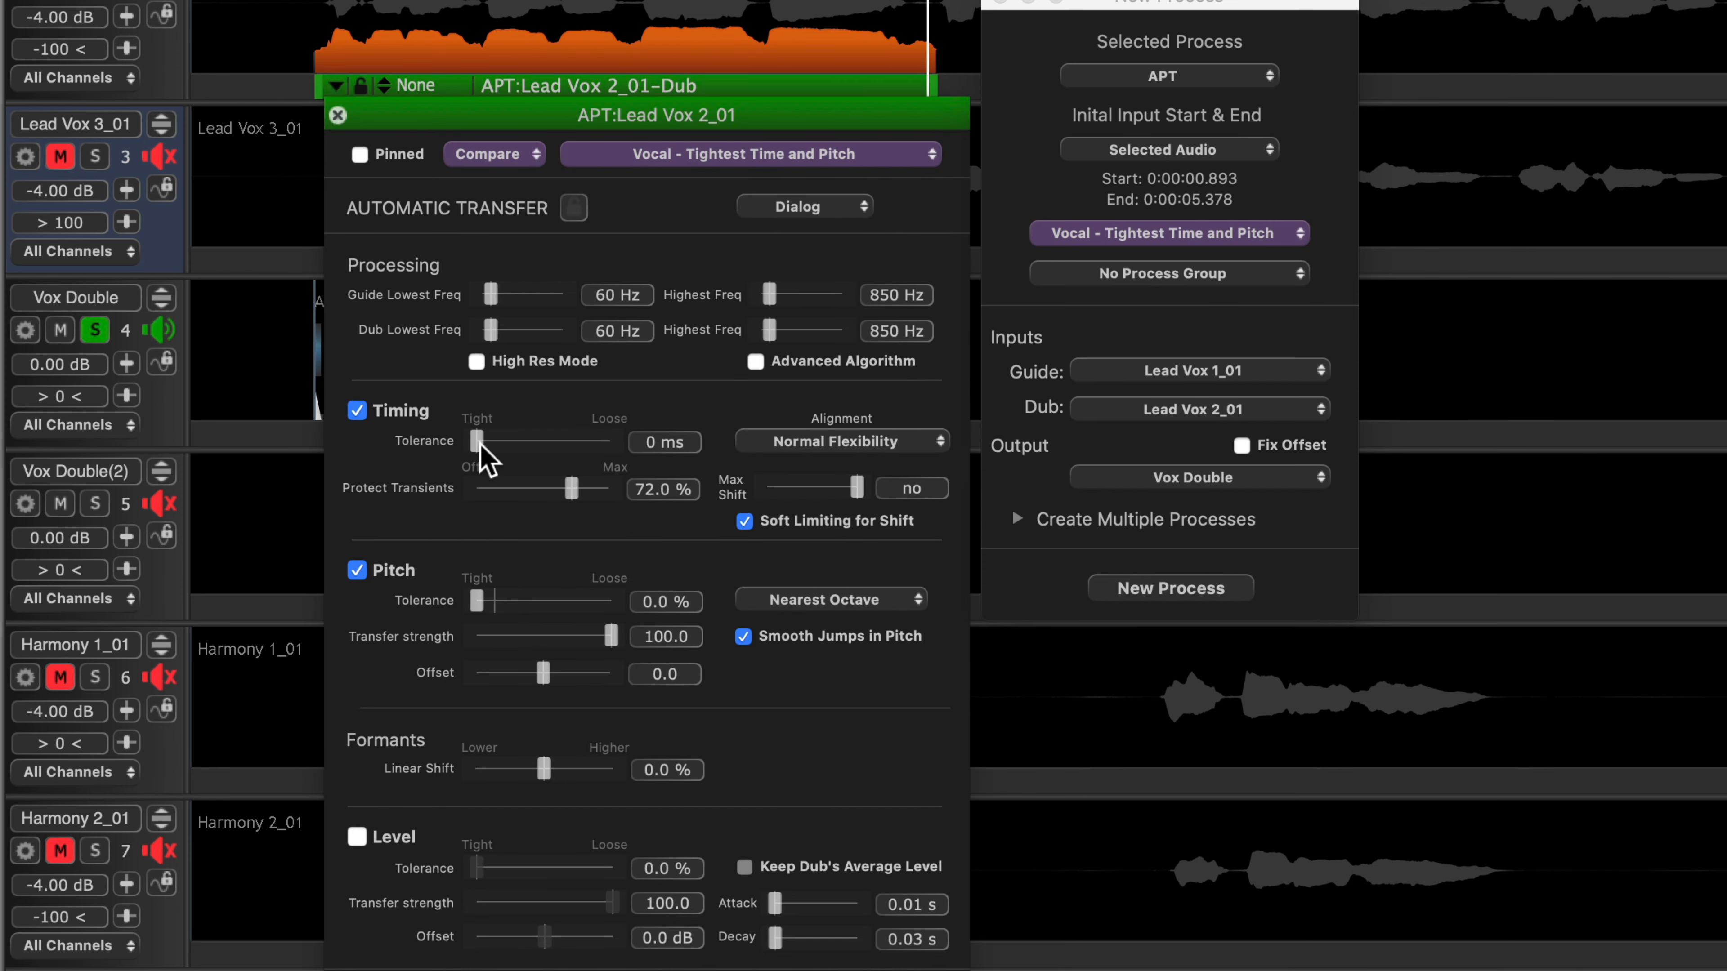
left_click_drag(479, 443, 500, 444)
left_click_drag(477, 602, 506, 610)
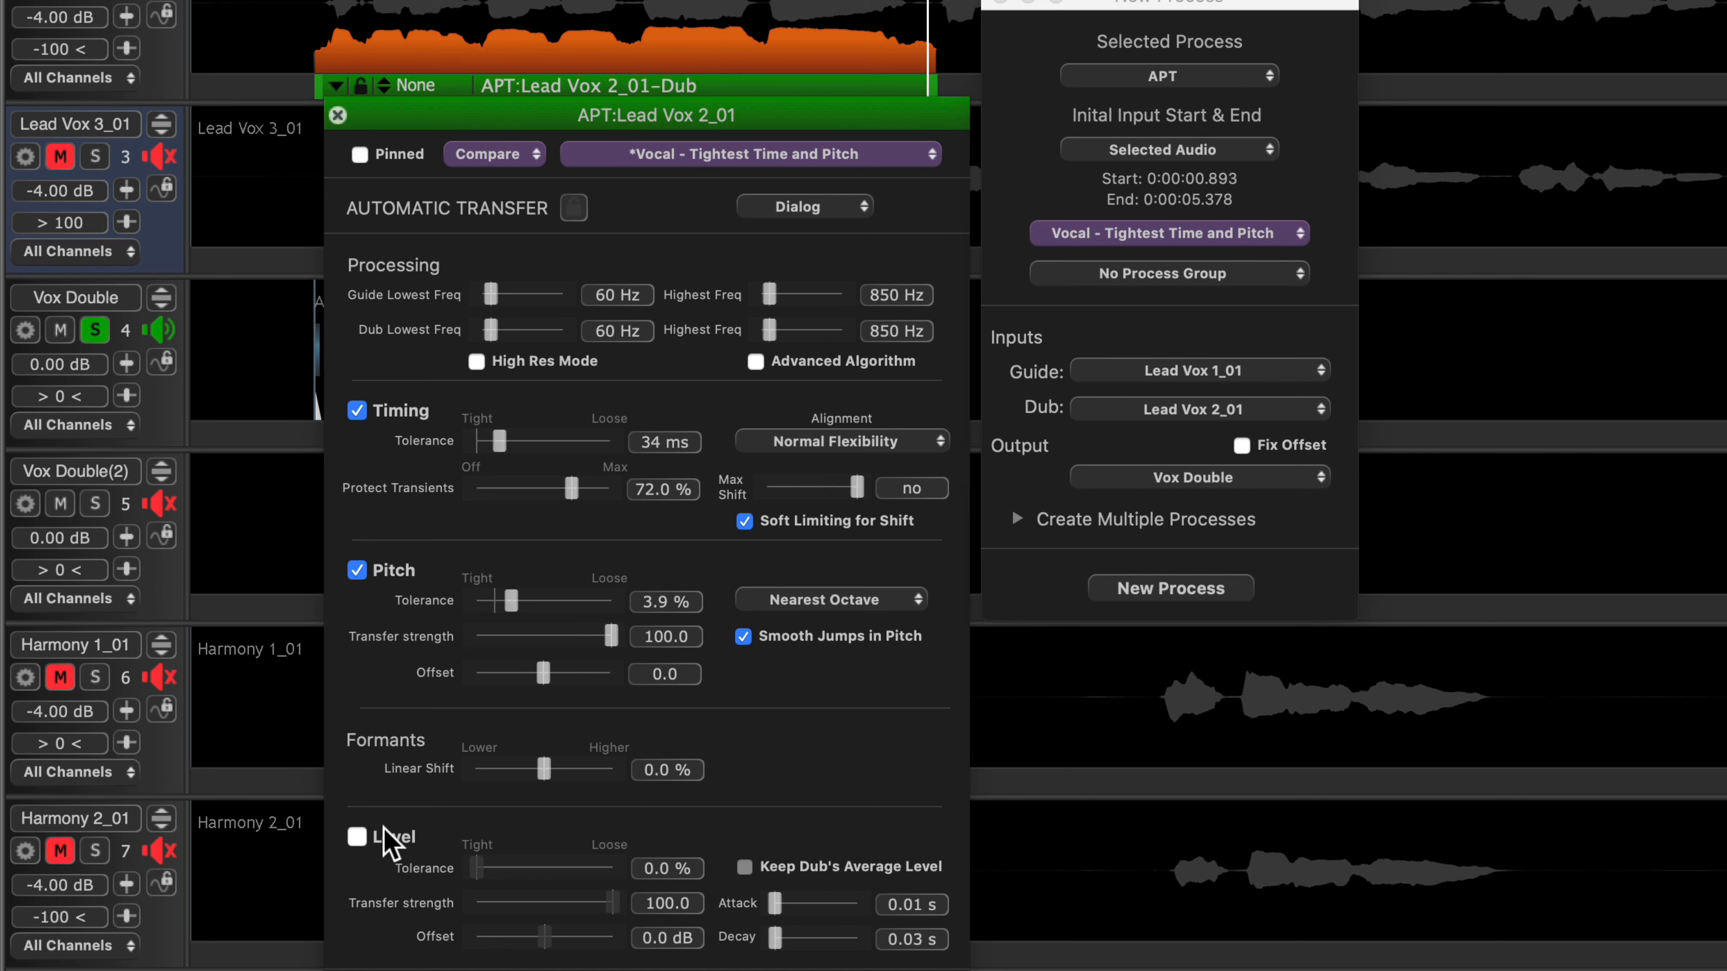
left_click(338, 115)
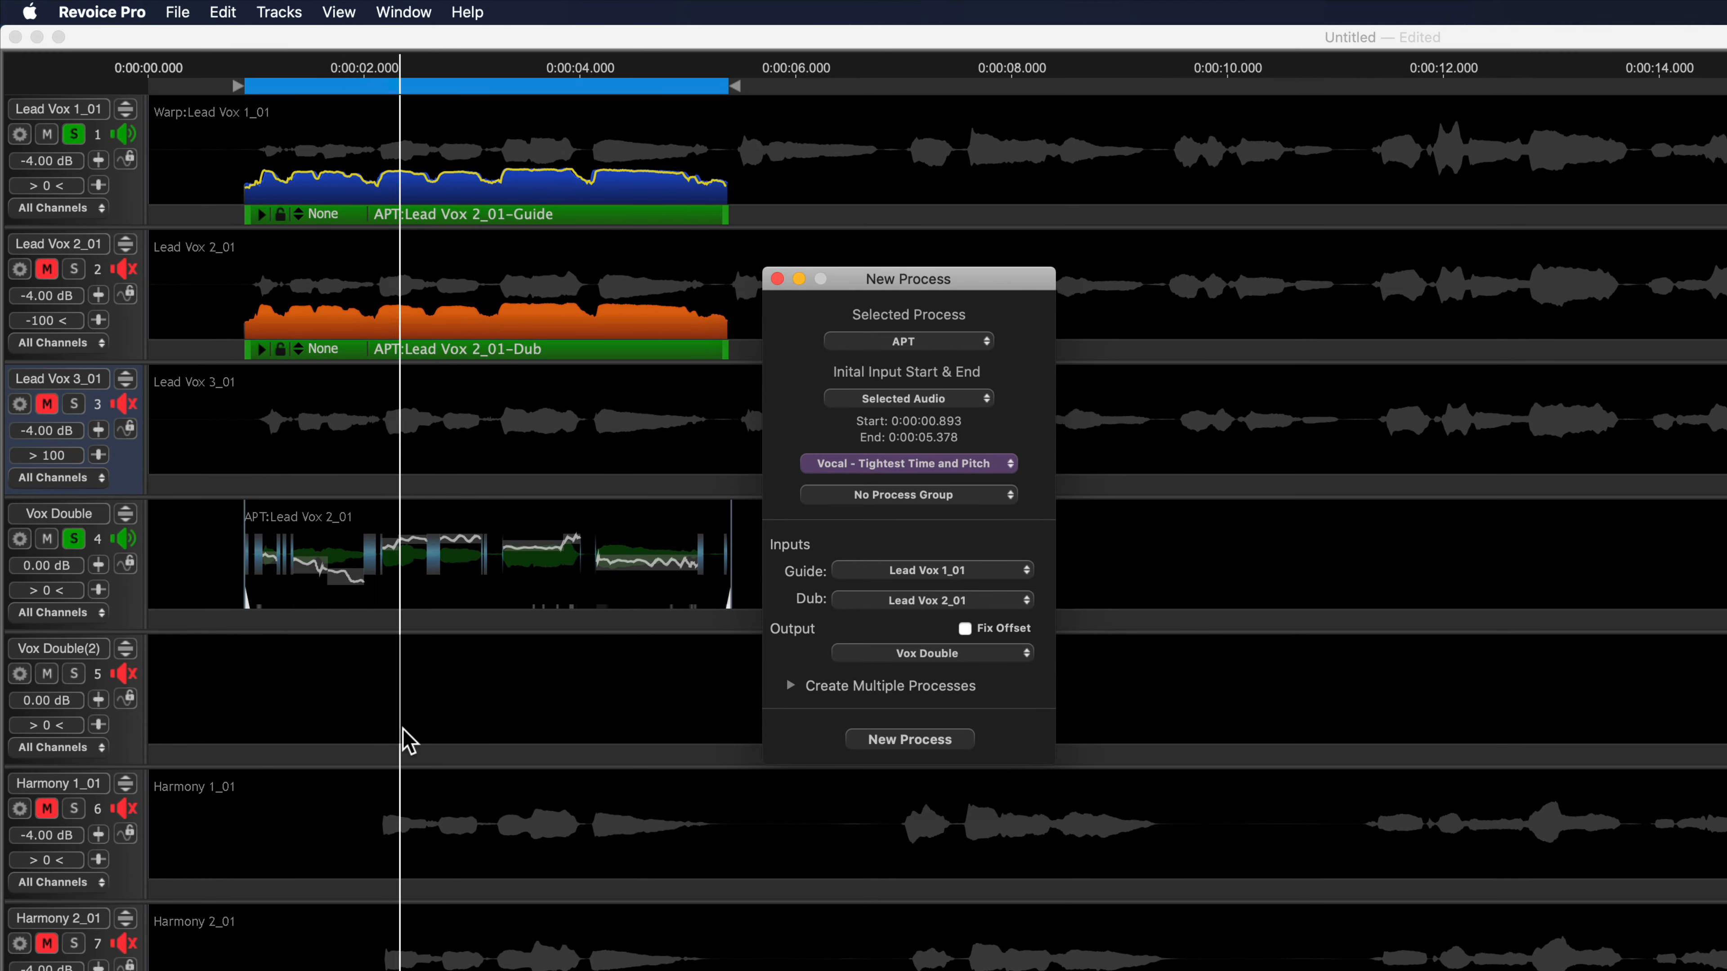
Set the APT process's timing tolerance to 17 ms and loosen its pitch tolerance further
left_click(259, 352)
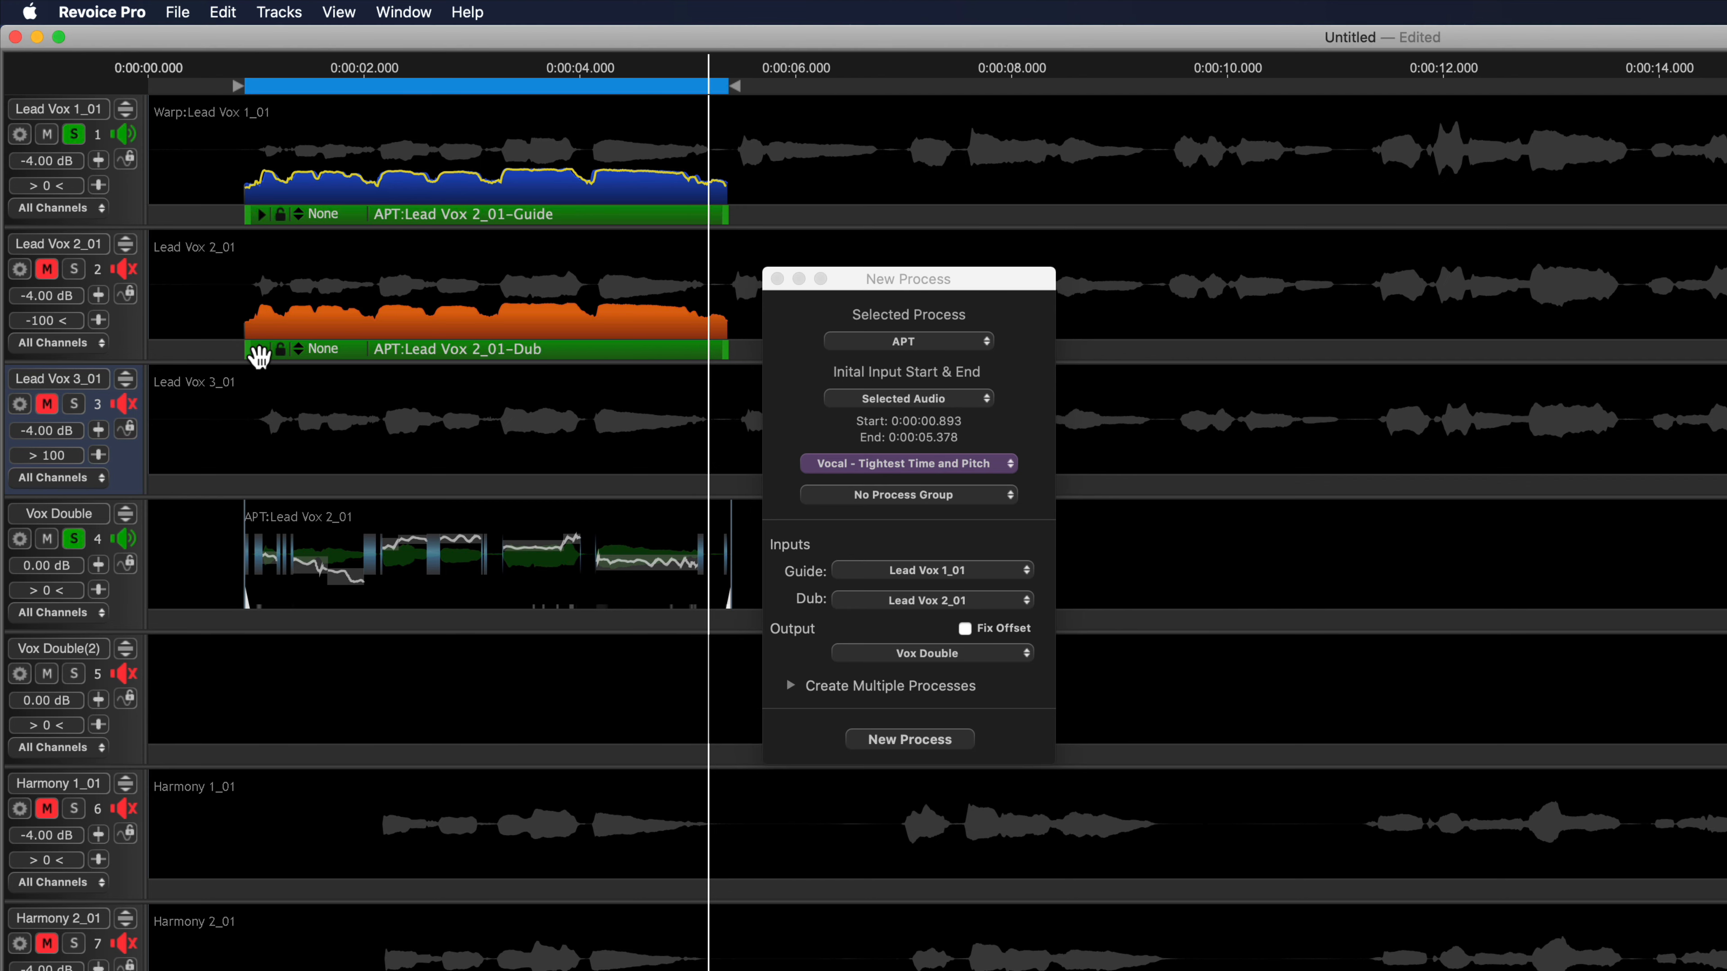
left_click(261, 351)
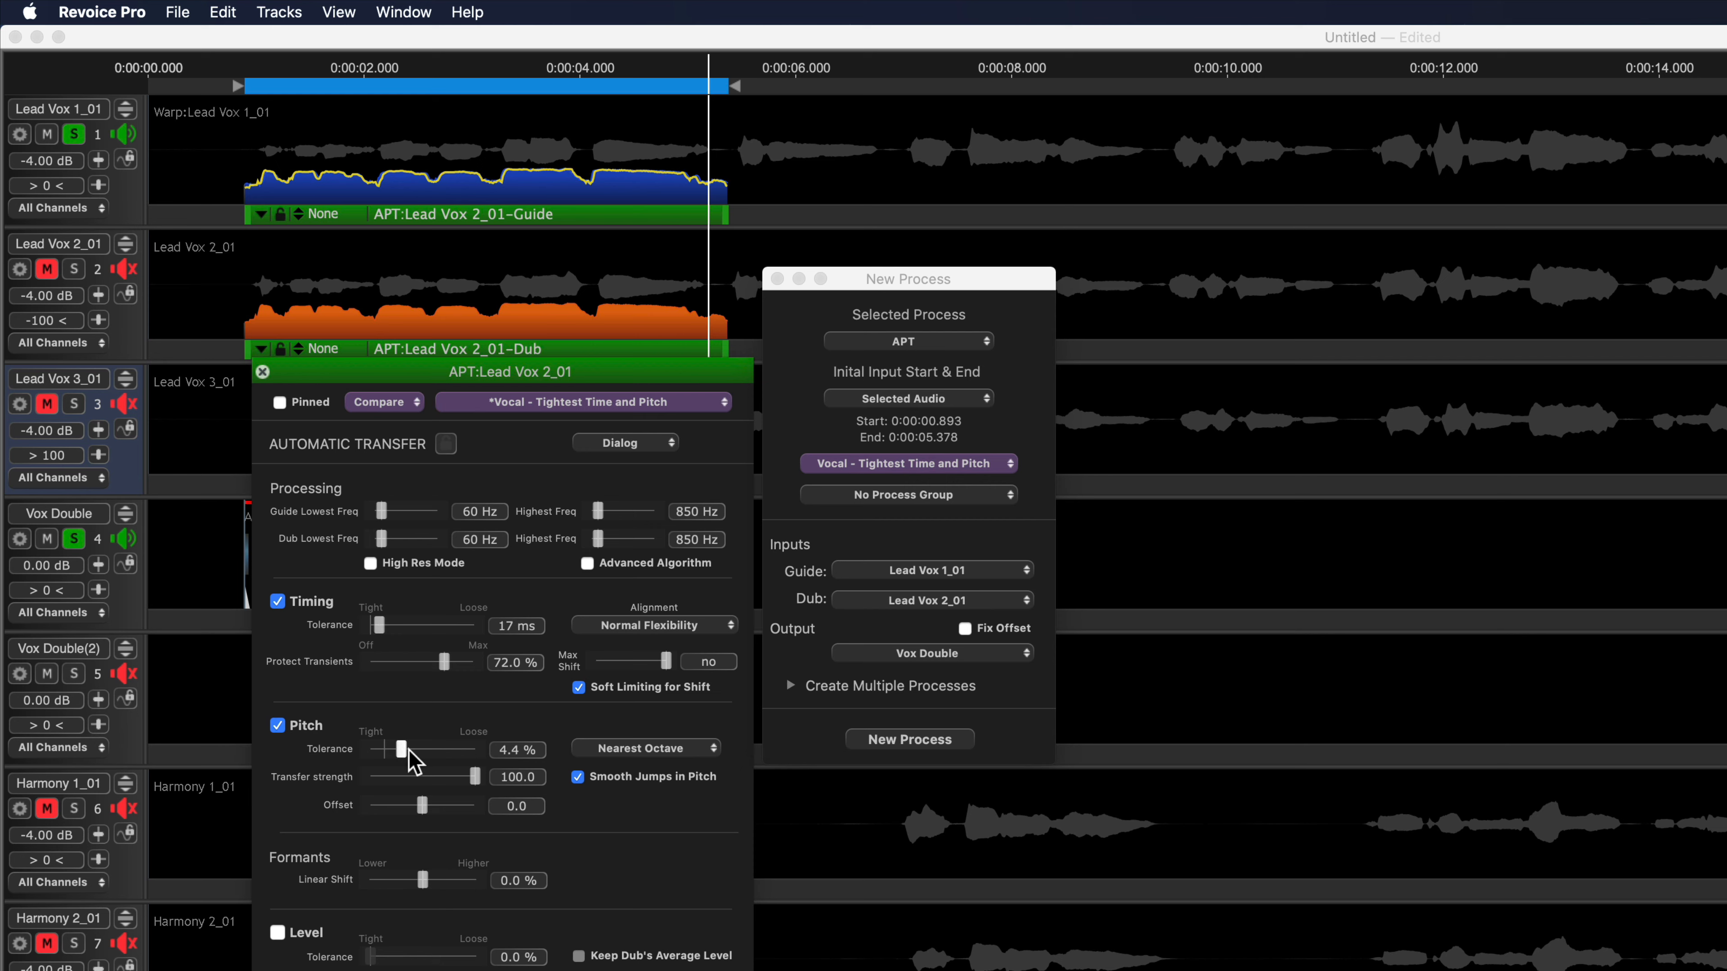
left_click_drag(399, 750, 420, 755)
left_click(261, 349)
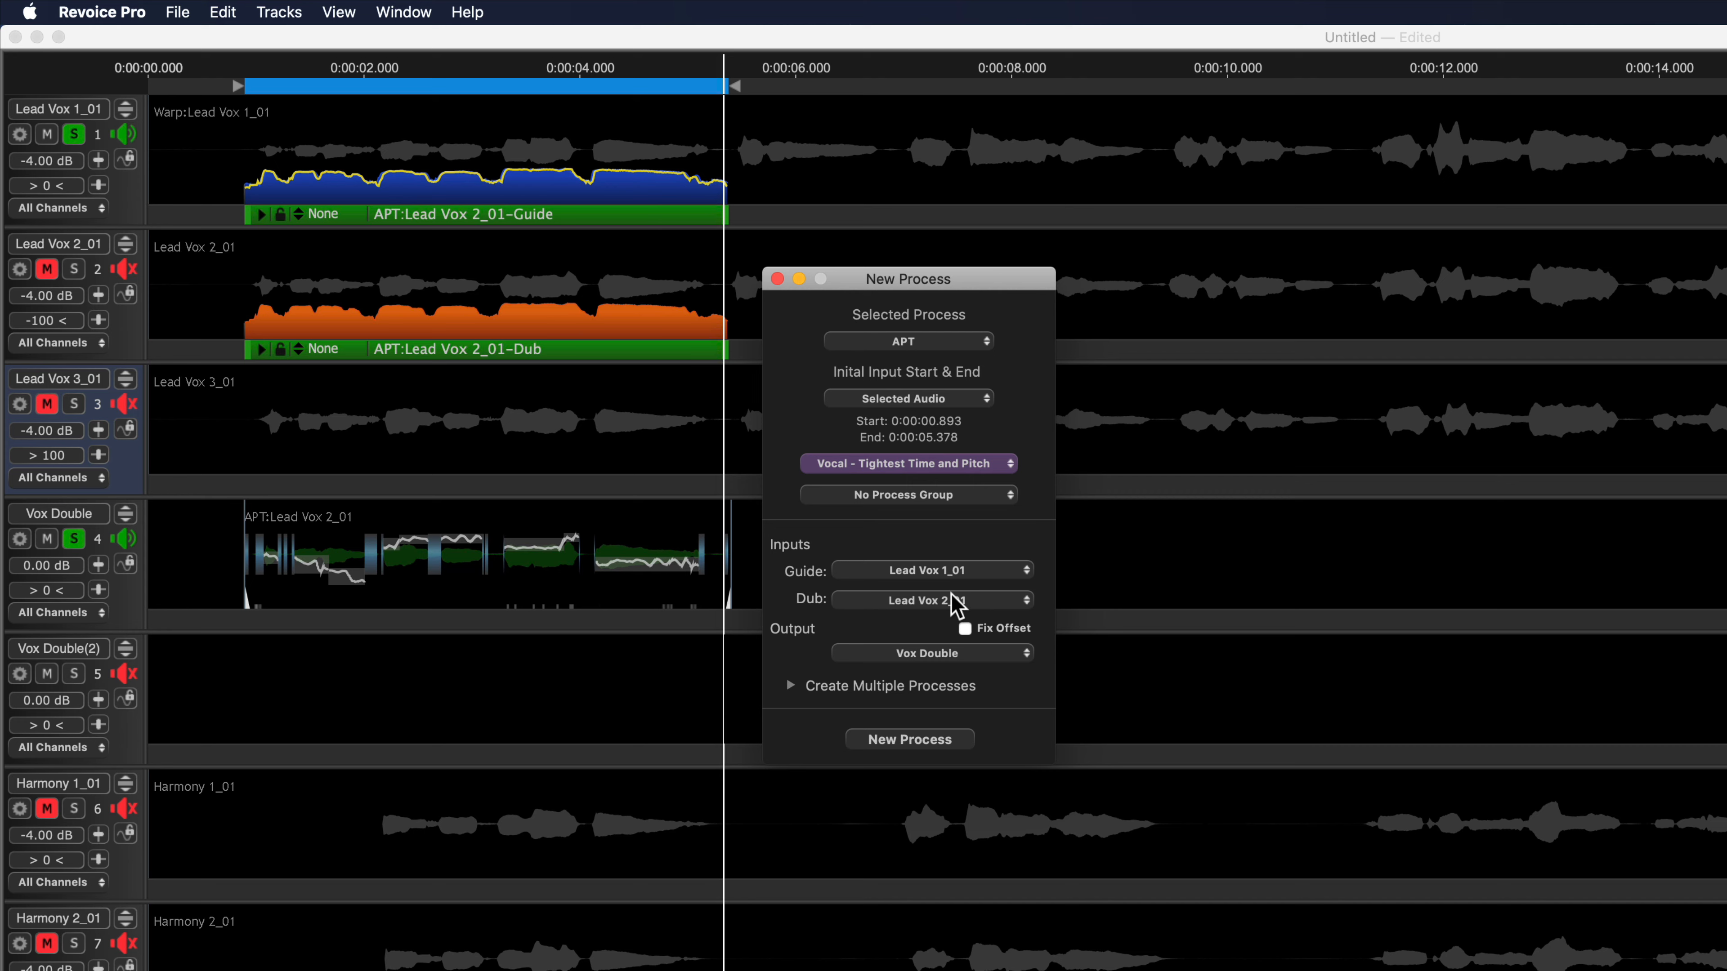
Set up another APT process with Lead Vox 1_01 as guide, Lead Vox 3_01 as dub and Vox Double(2) as output
left_click(951, 575)
left_click(946, 572)
left_click(919, 600)
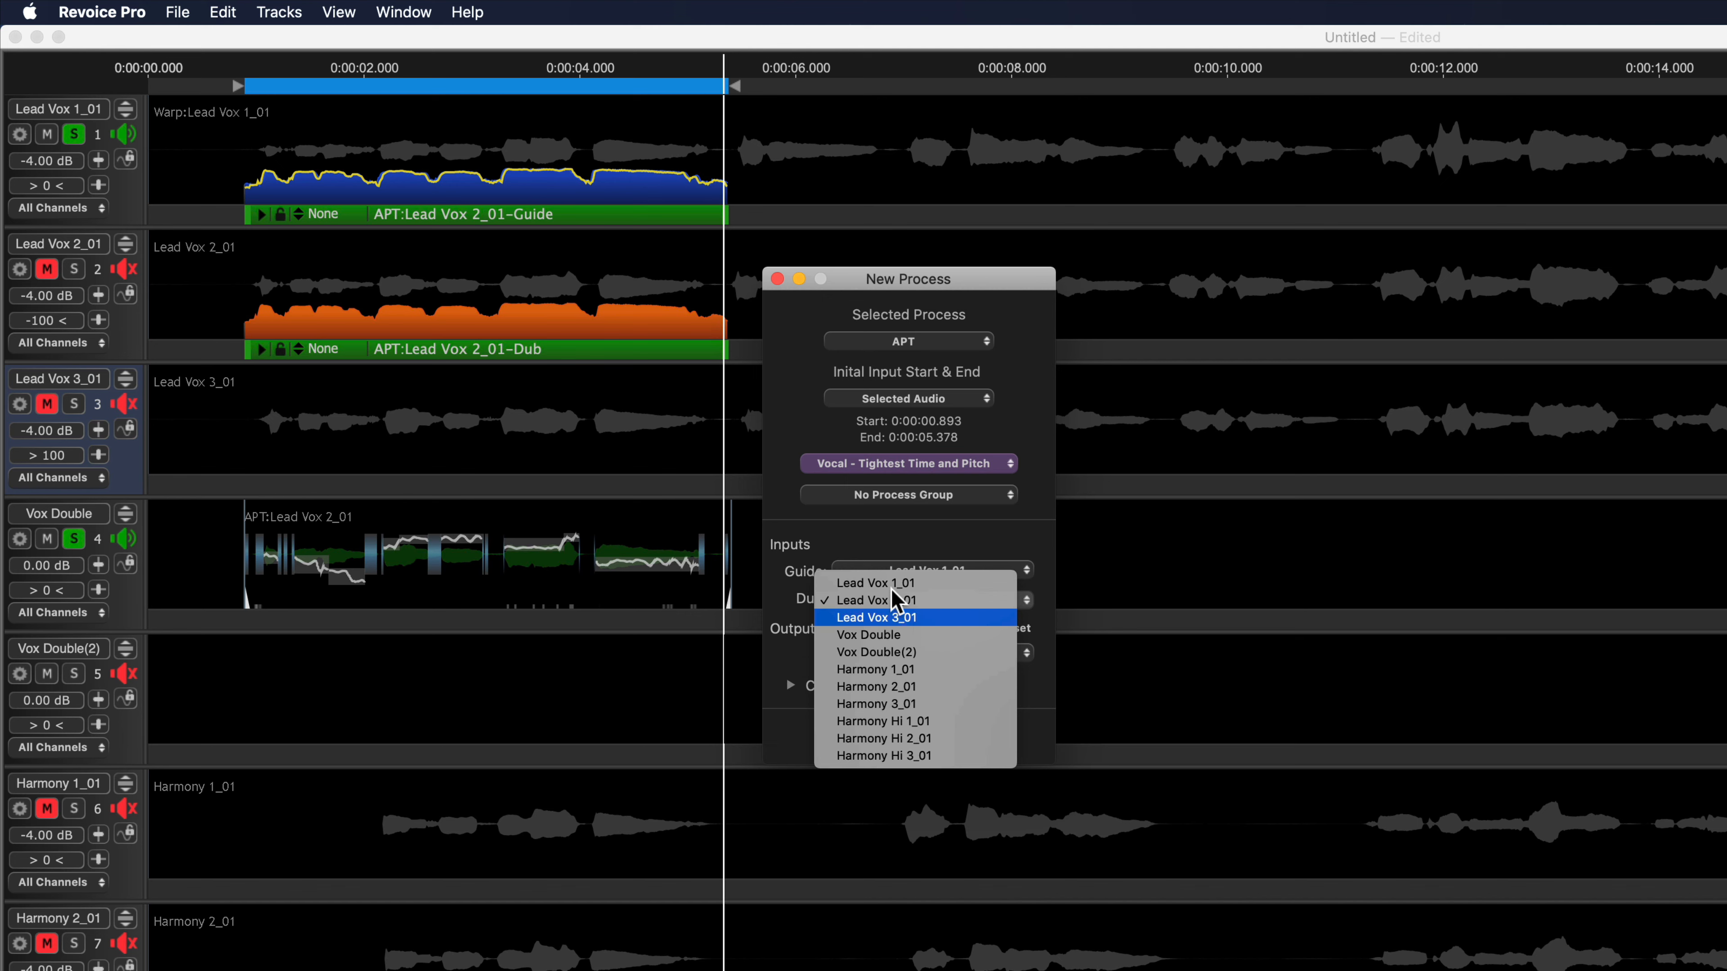
left_click(916, 615)
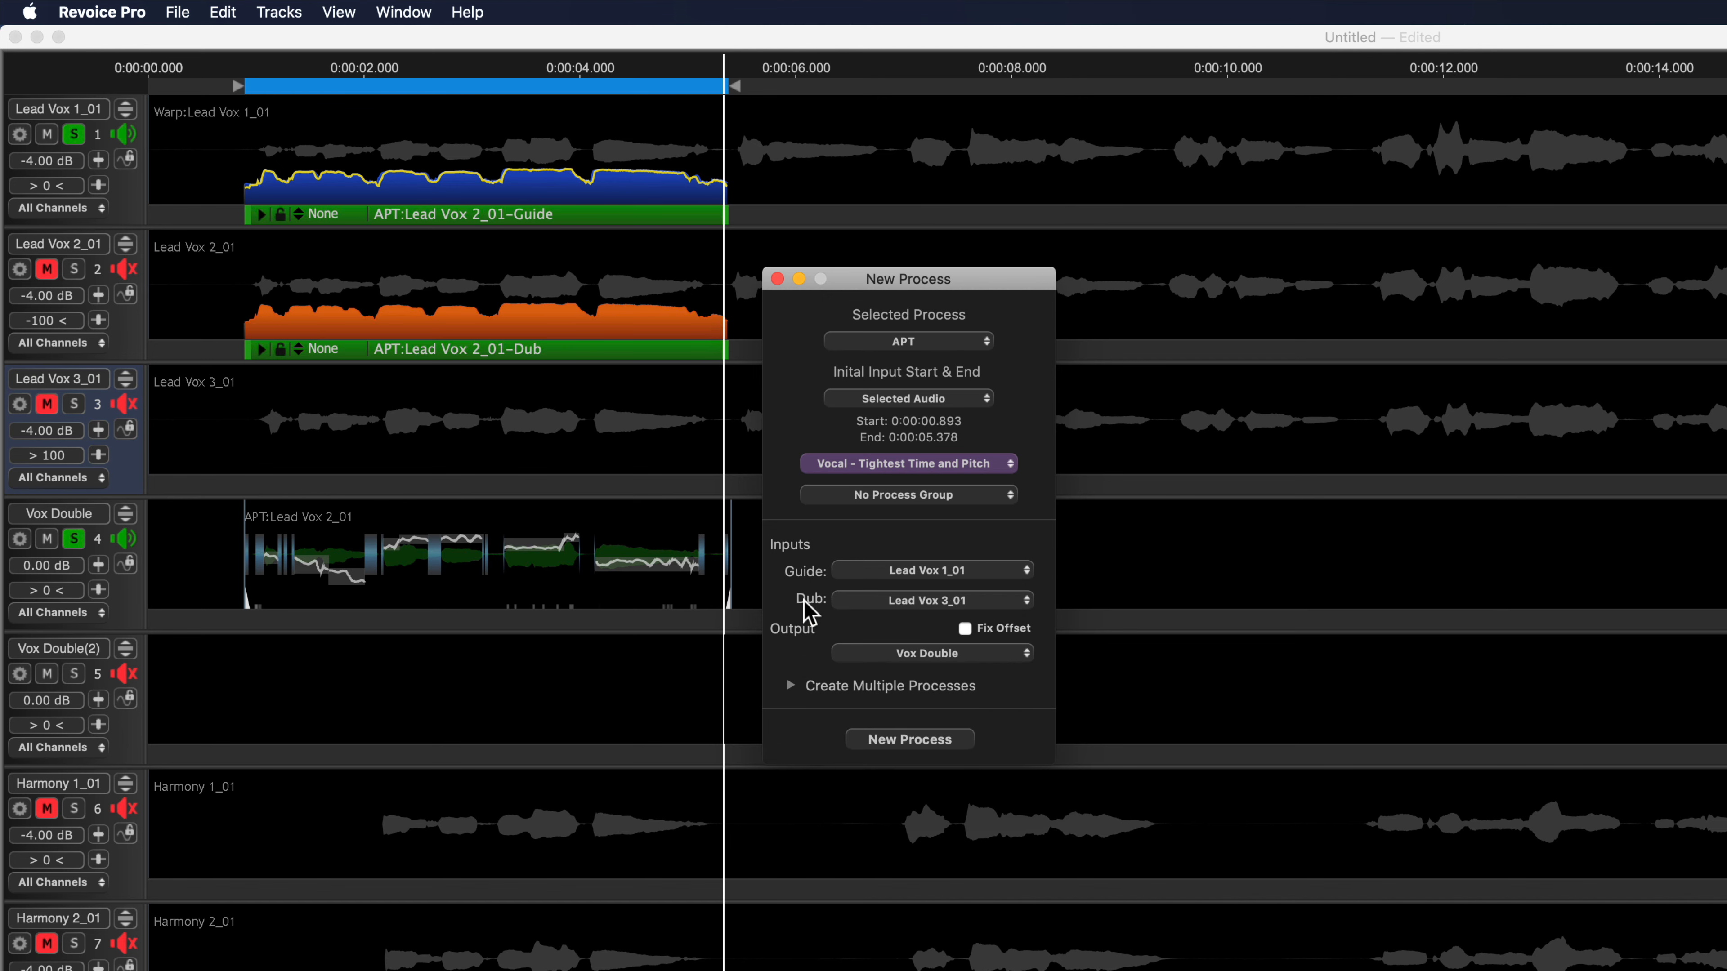
left_click(899, 654)
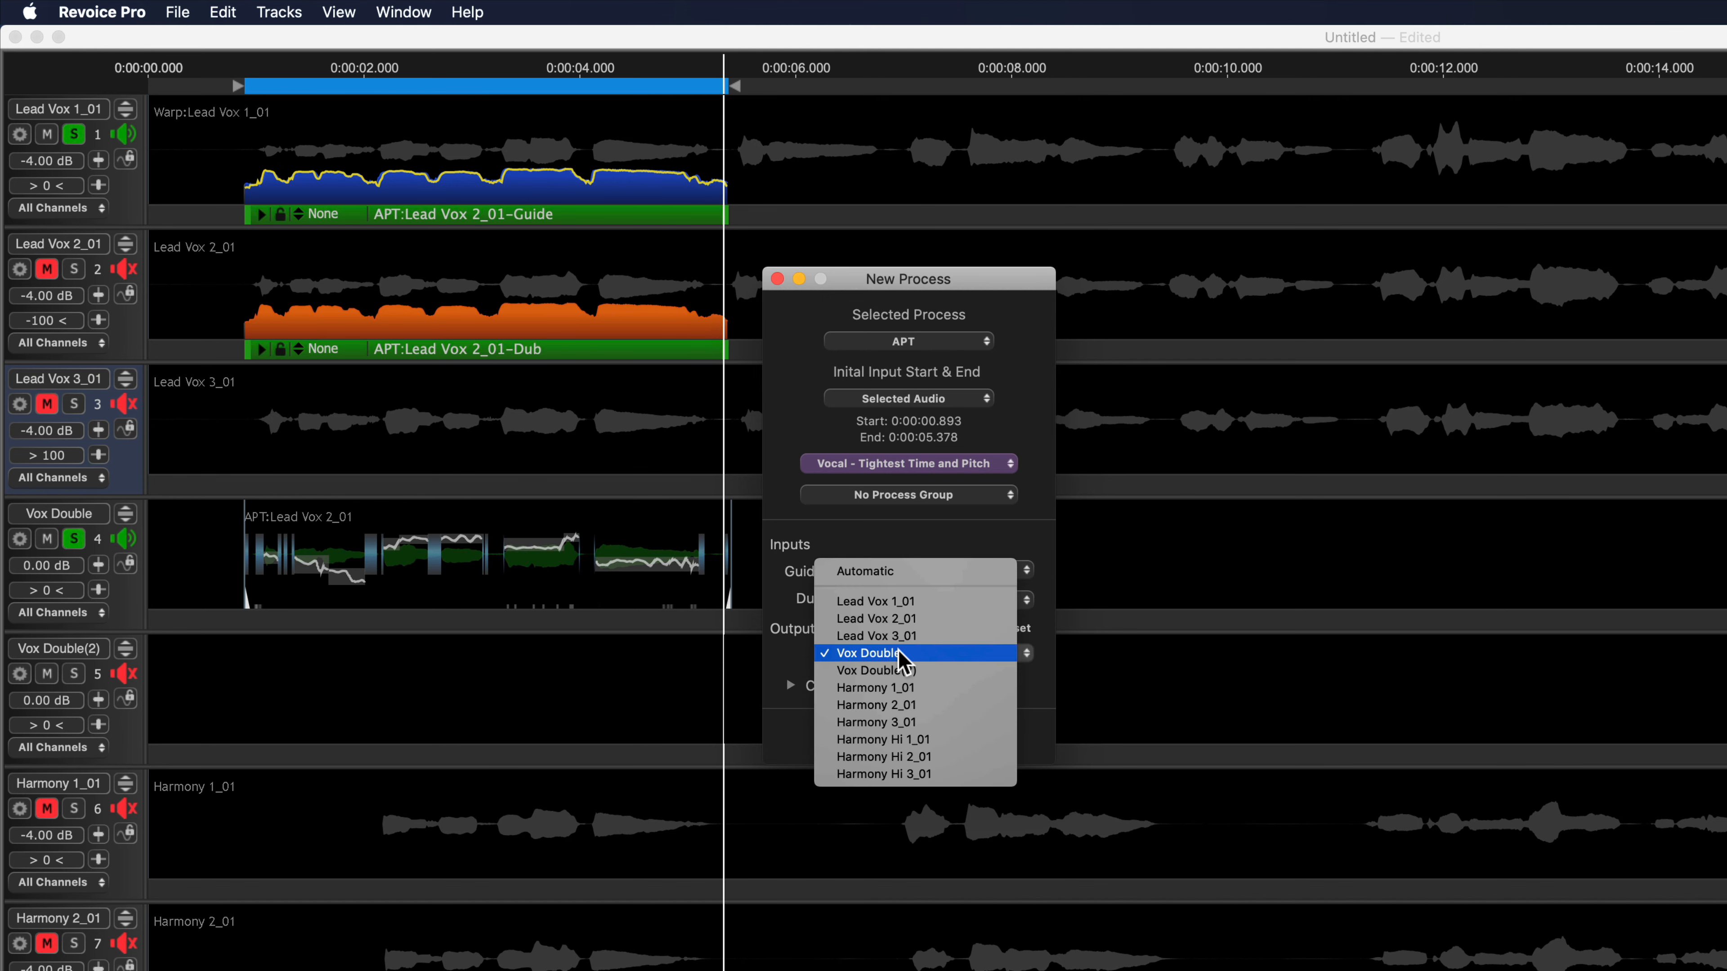
left_click(942, 671)
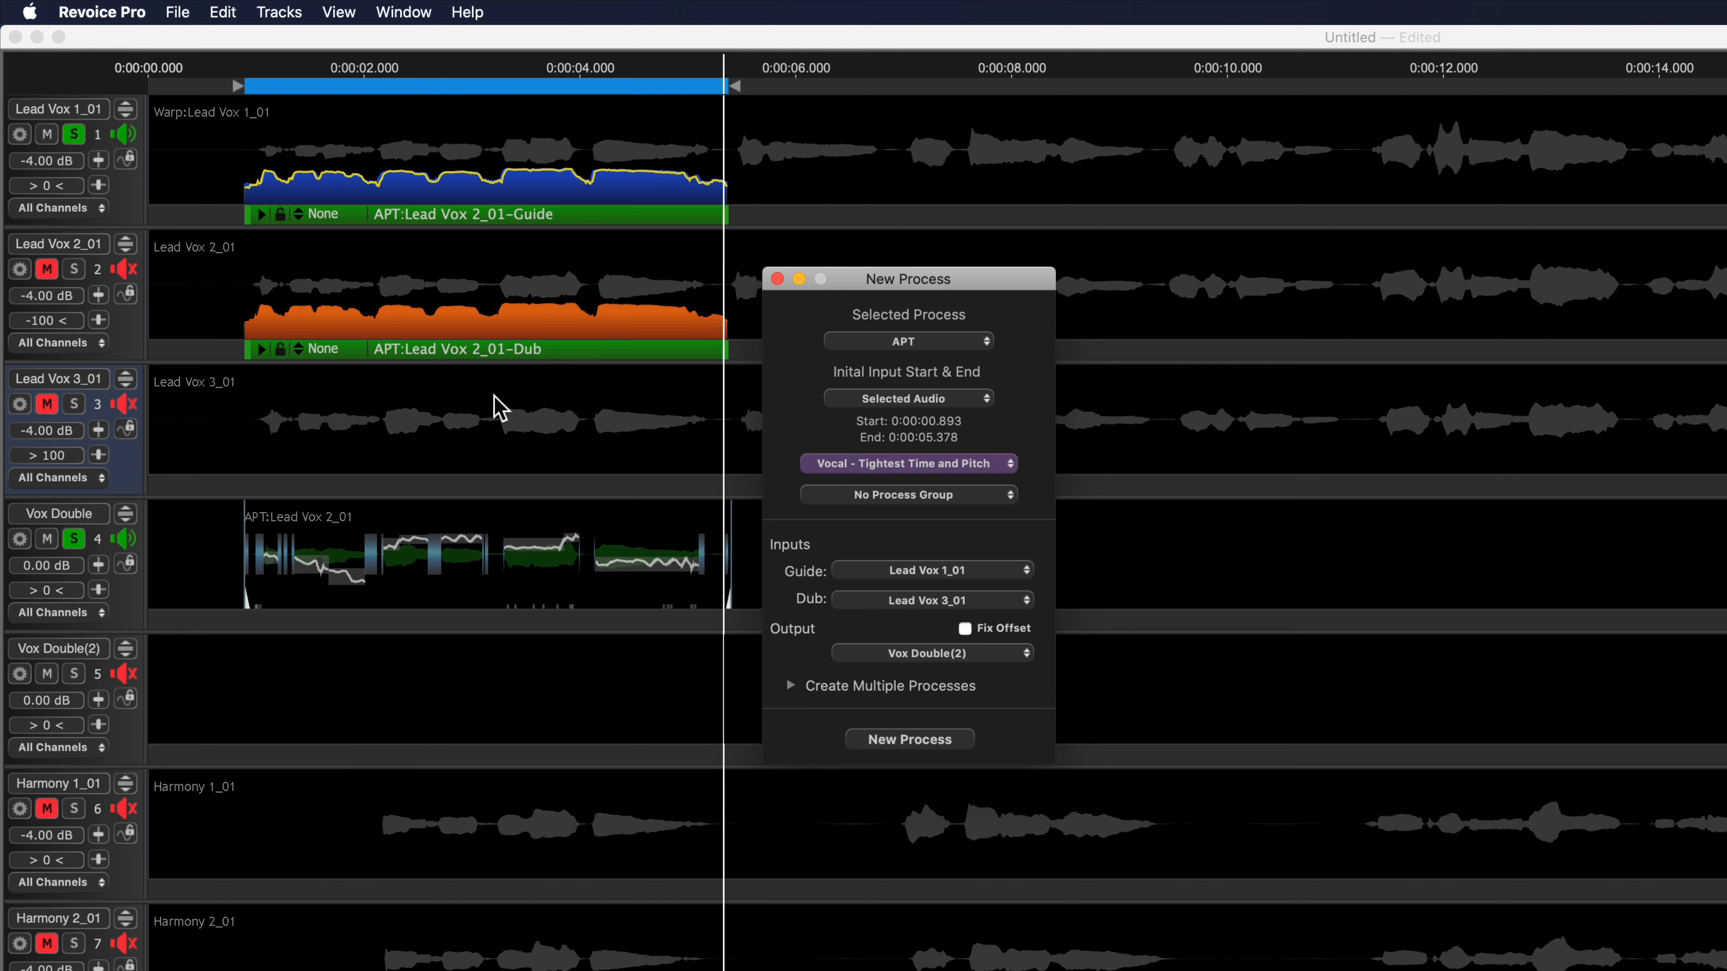
left_click(613, 469)
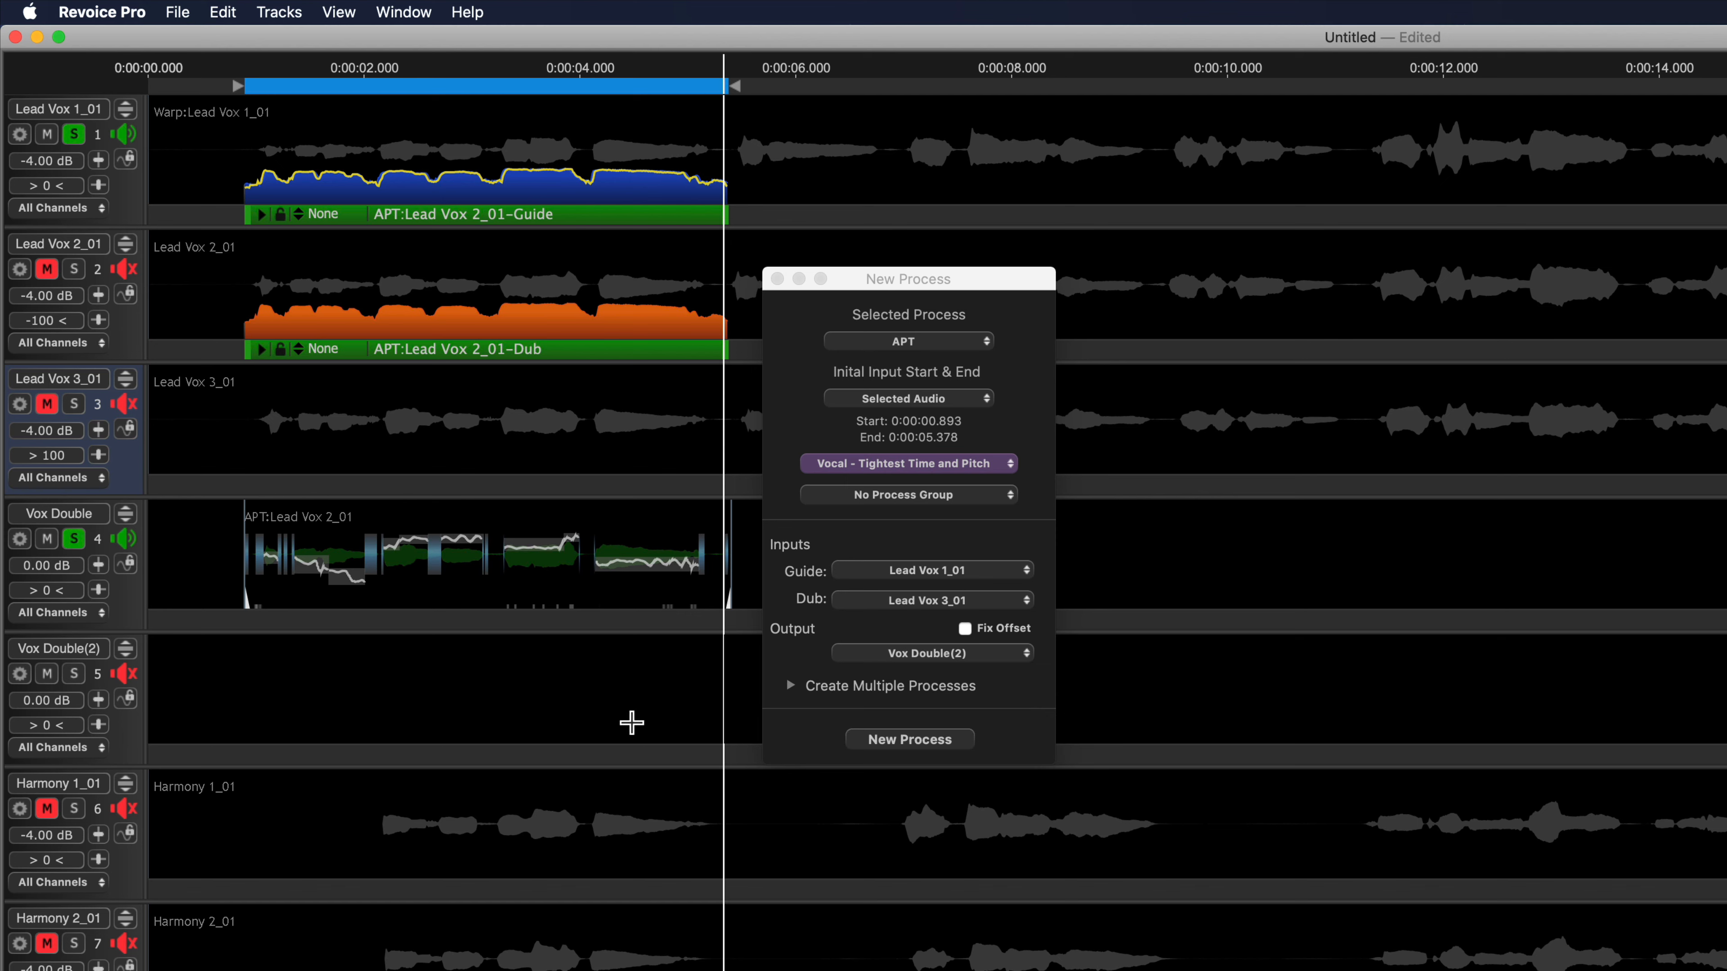
Open a new APT process on the Lead Vox 1_01 track, using Selected Playback Range for the initial input start and end
right_click(337, 221)
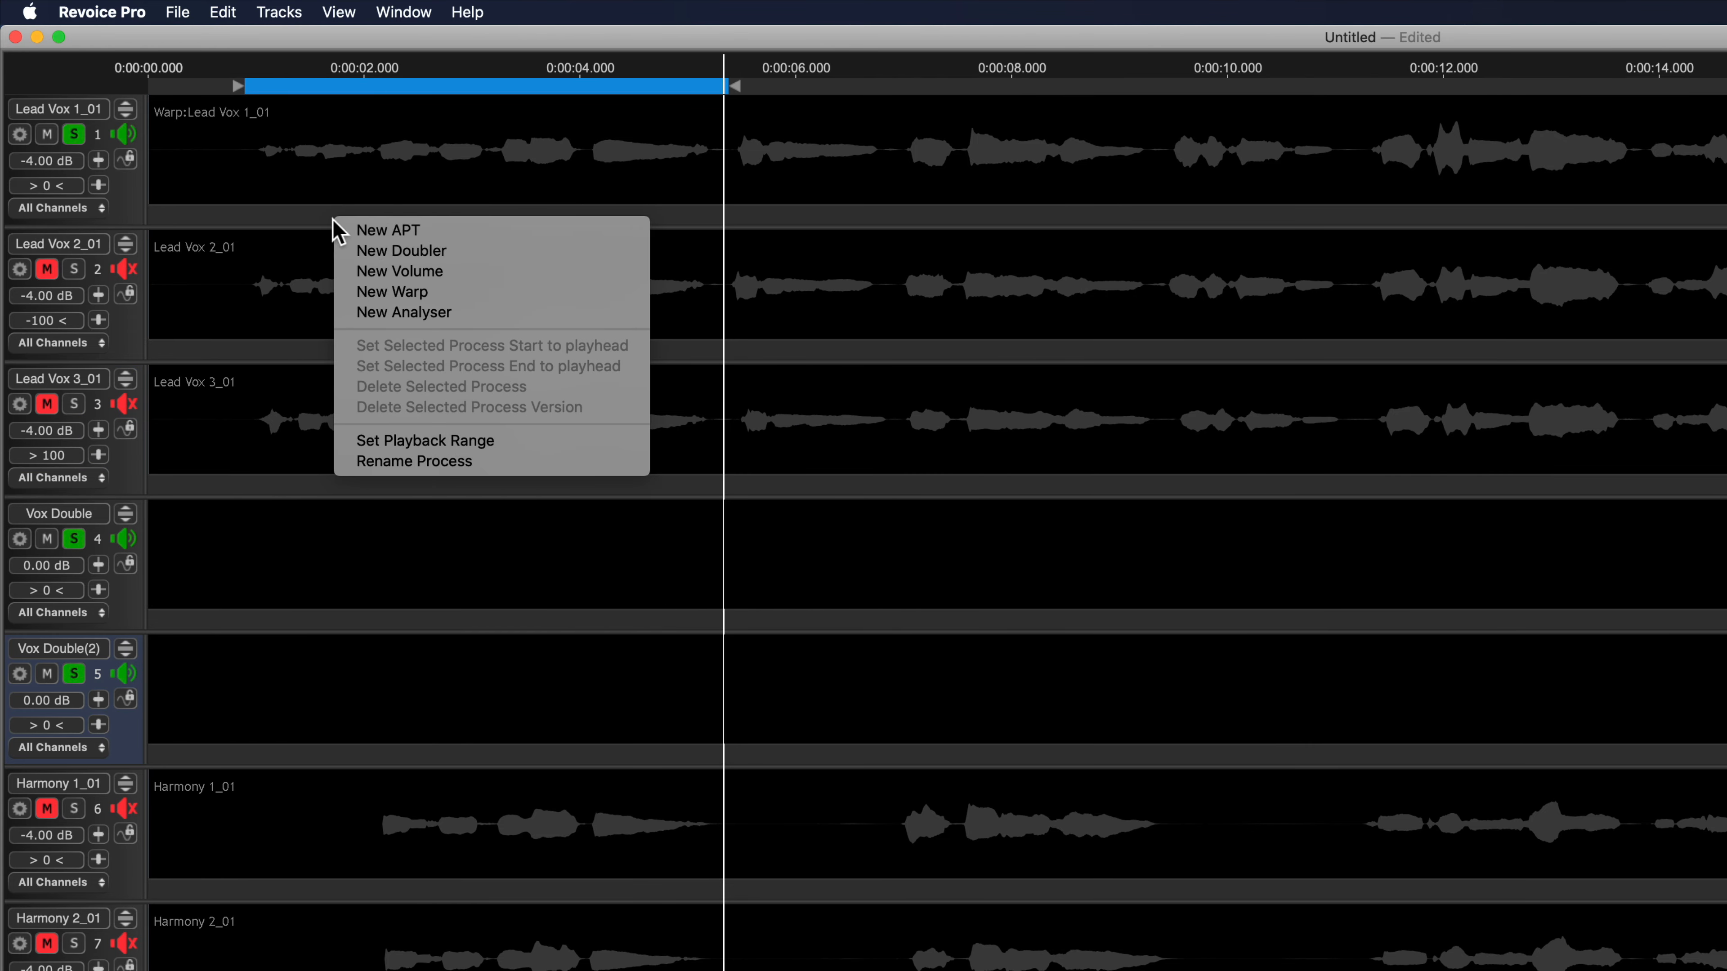
left_click(461, 234)
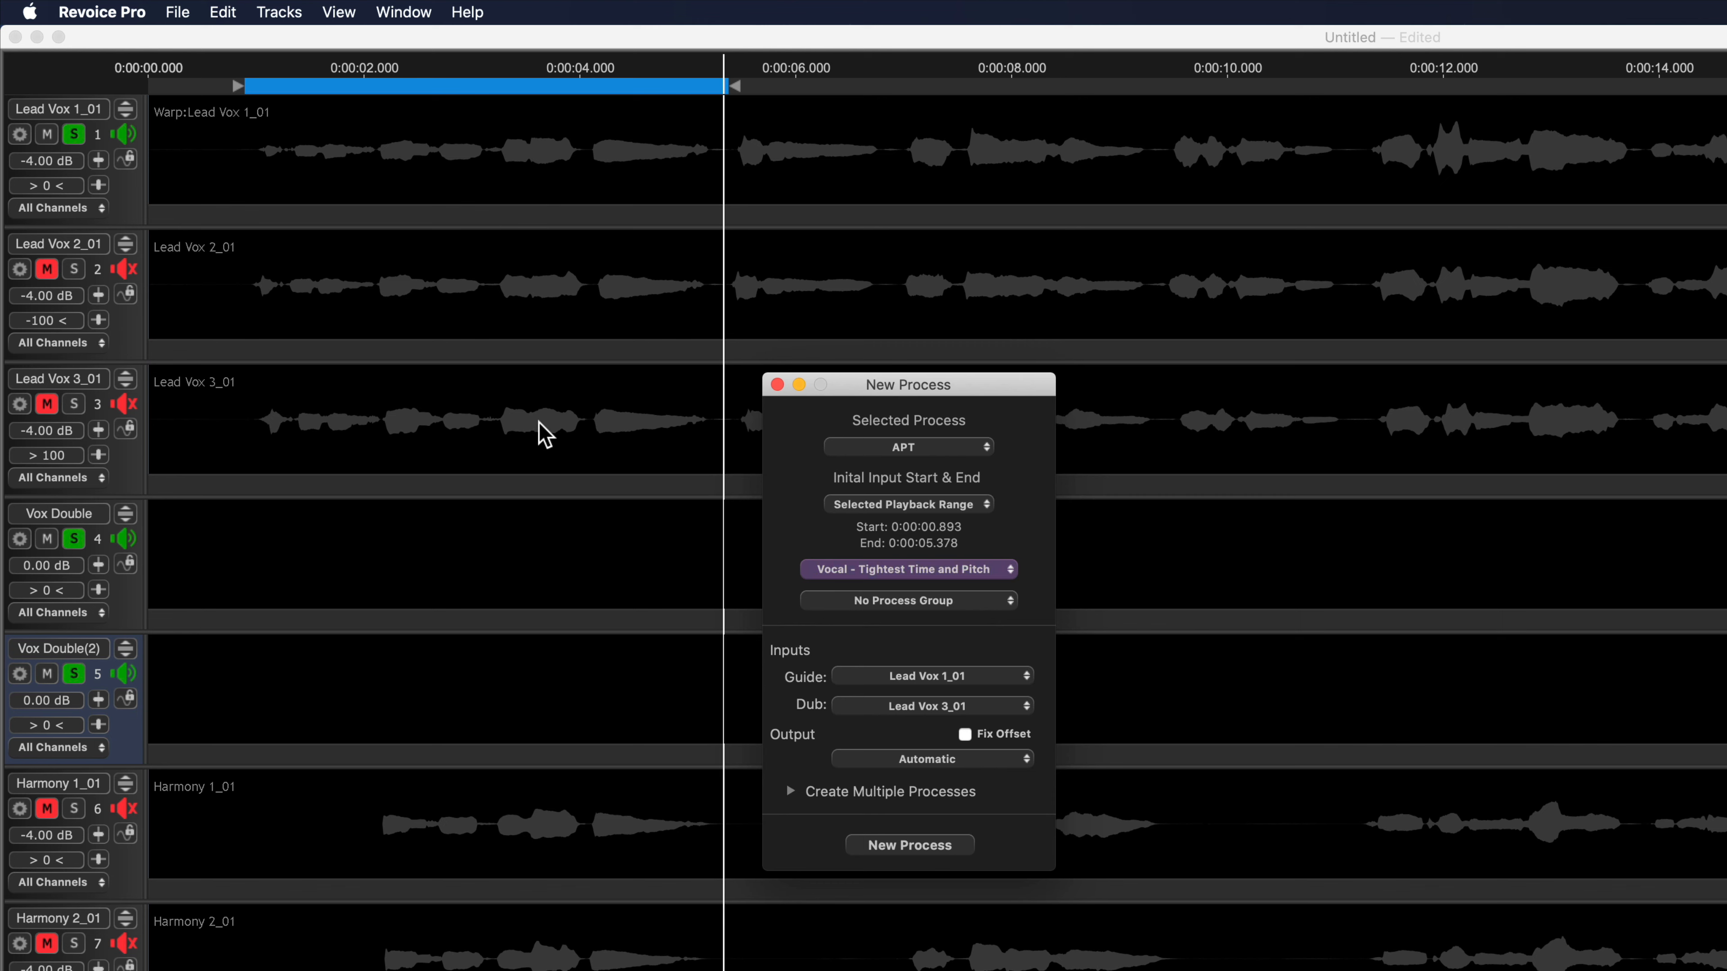
left_click(910, 447)
left_click(920, 450)
left_click(958, 503)
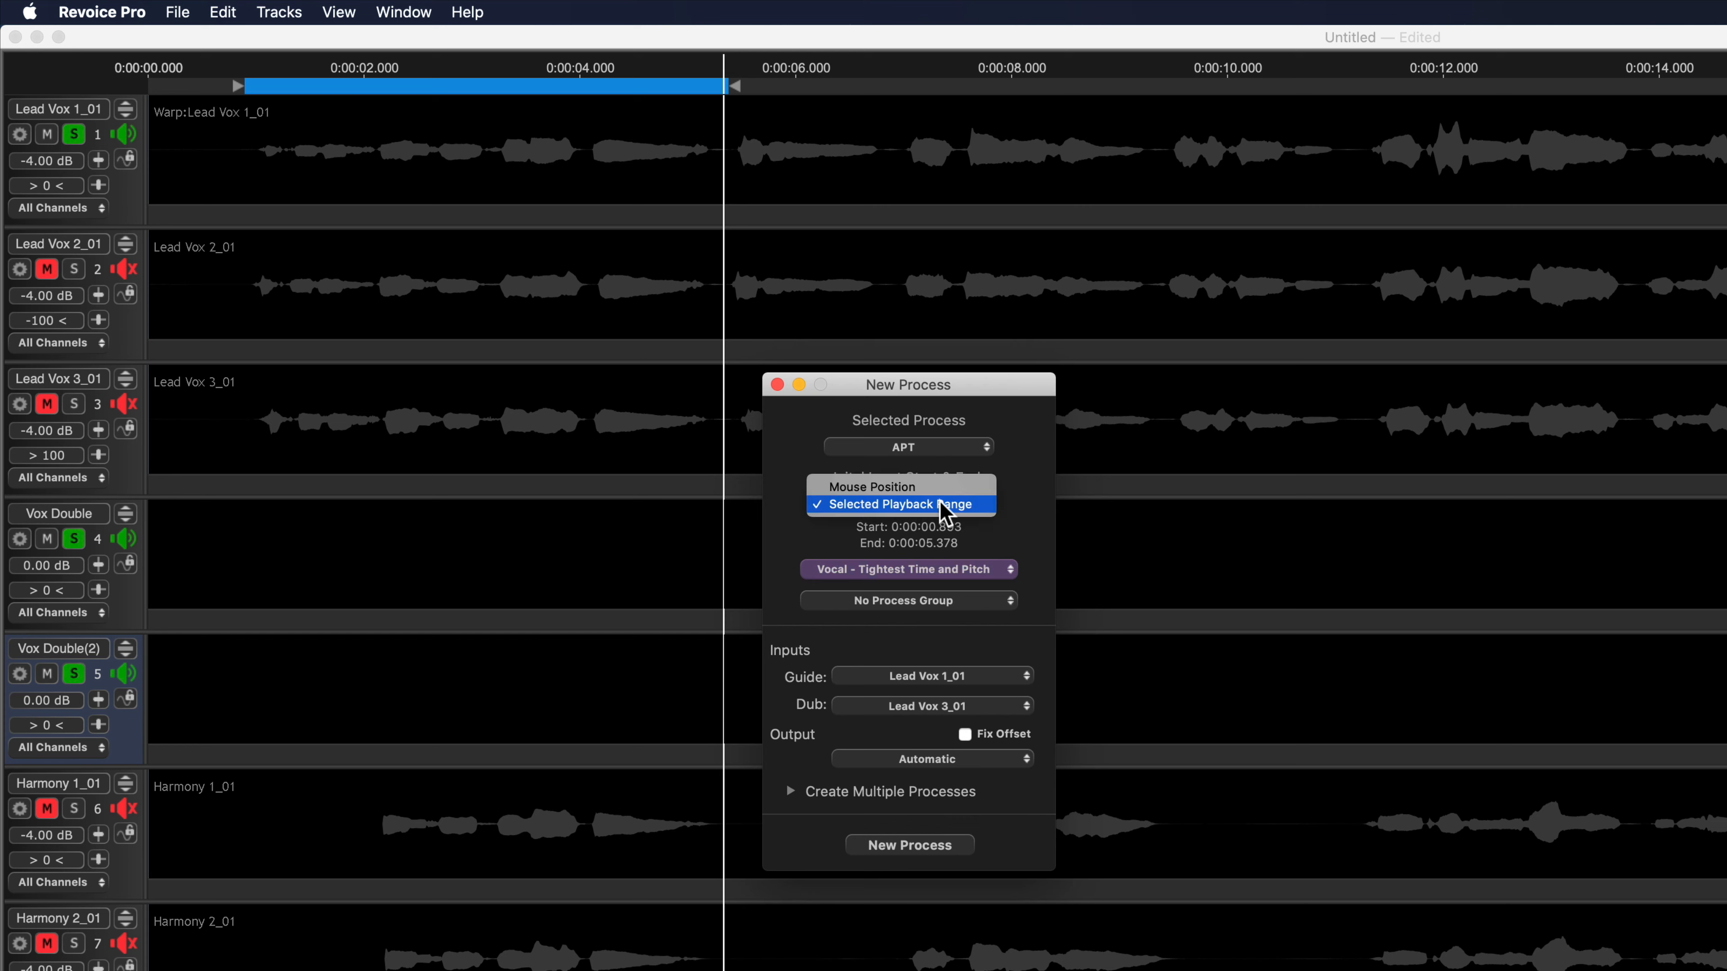
left_click(892, 507)
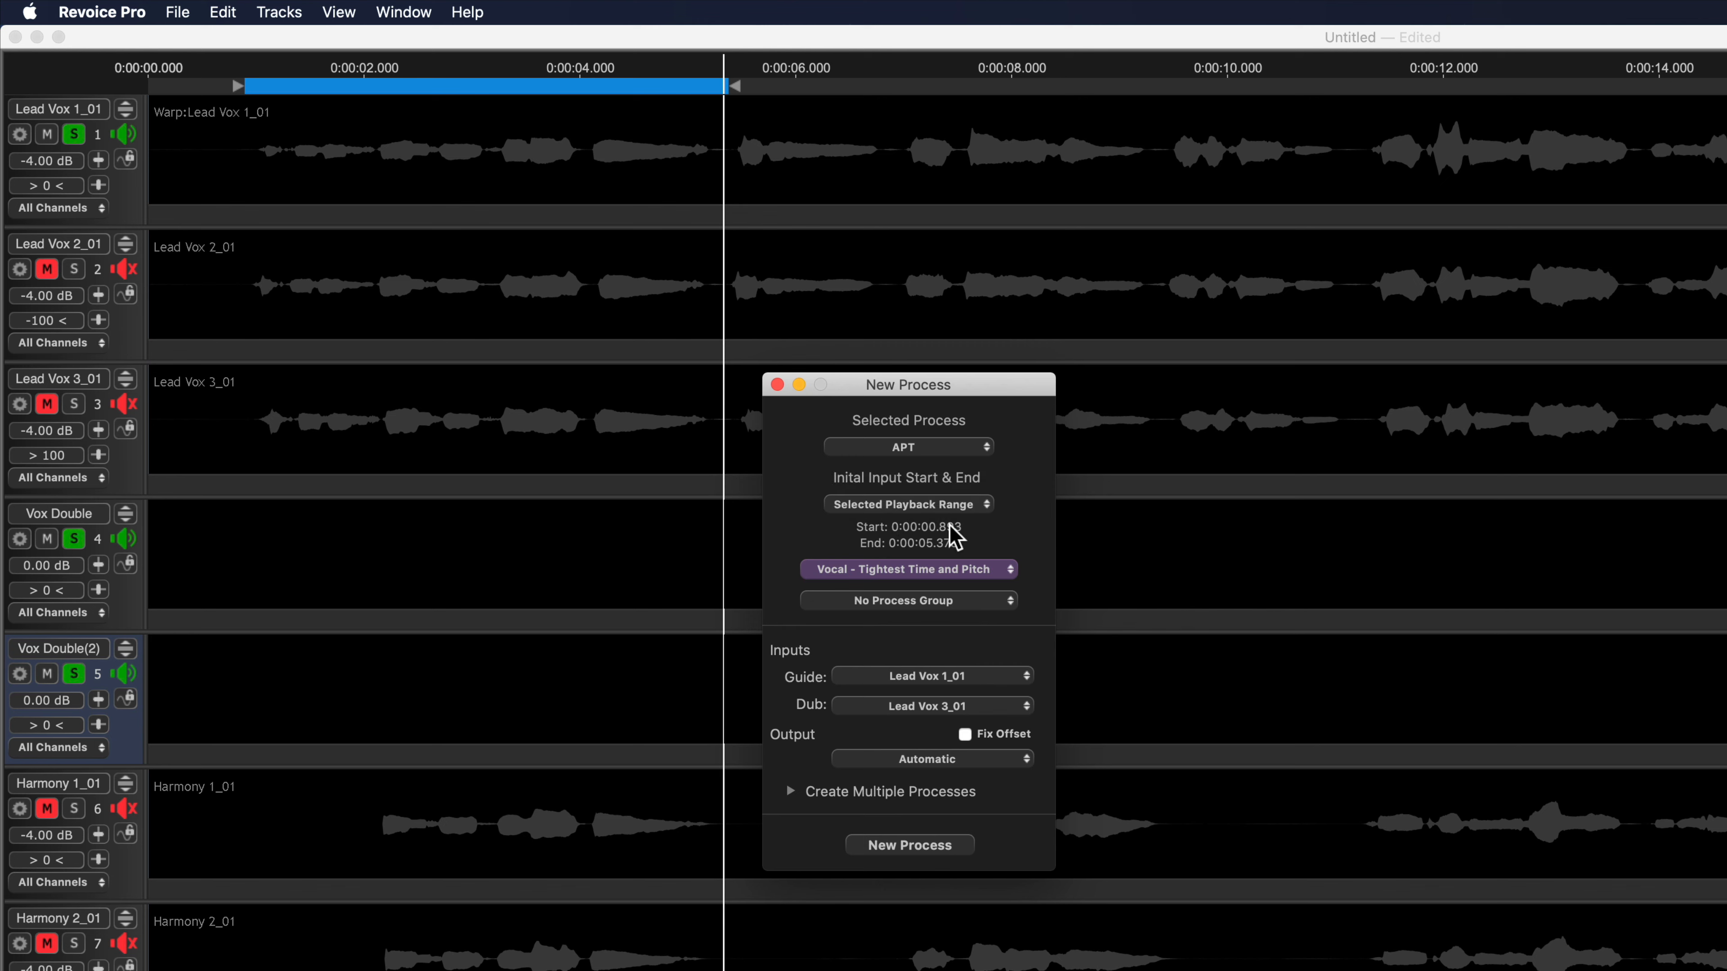
left_click(916, 507)
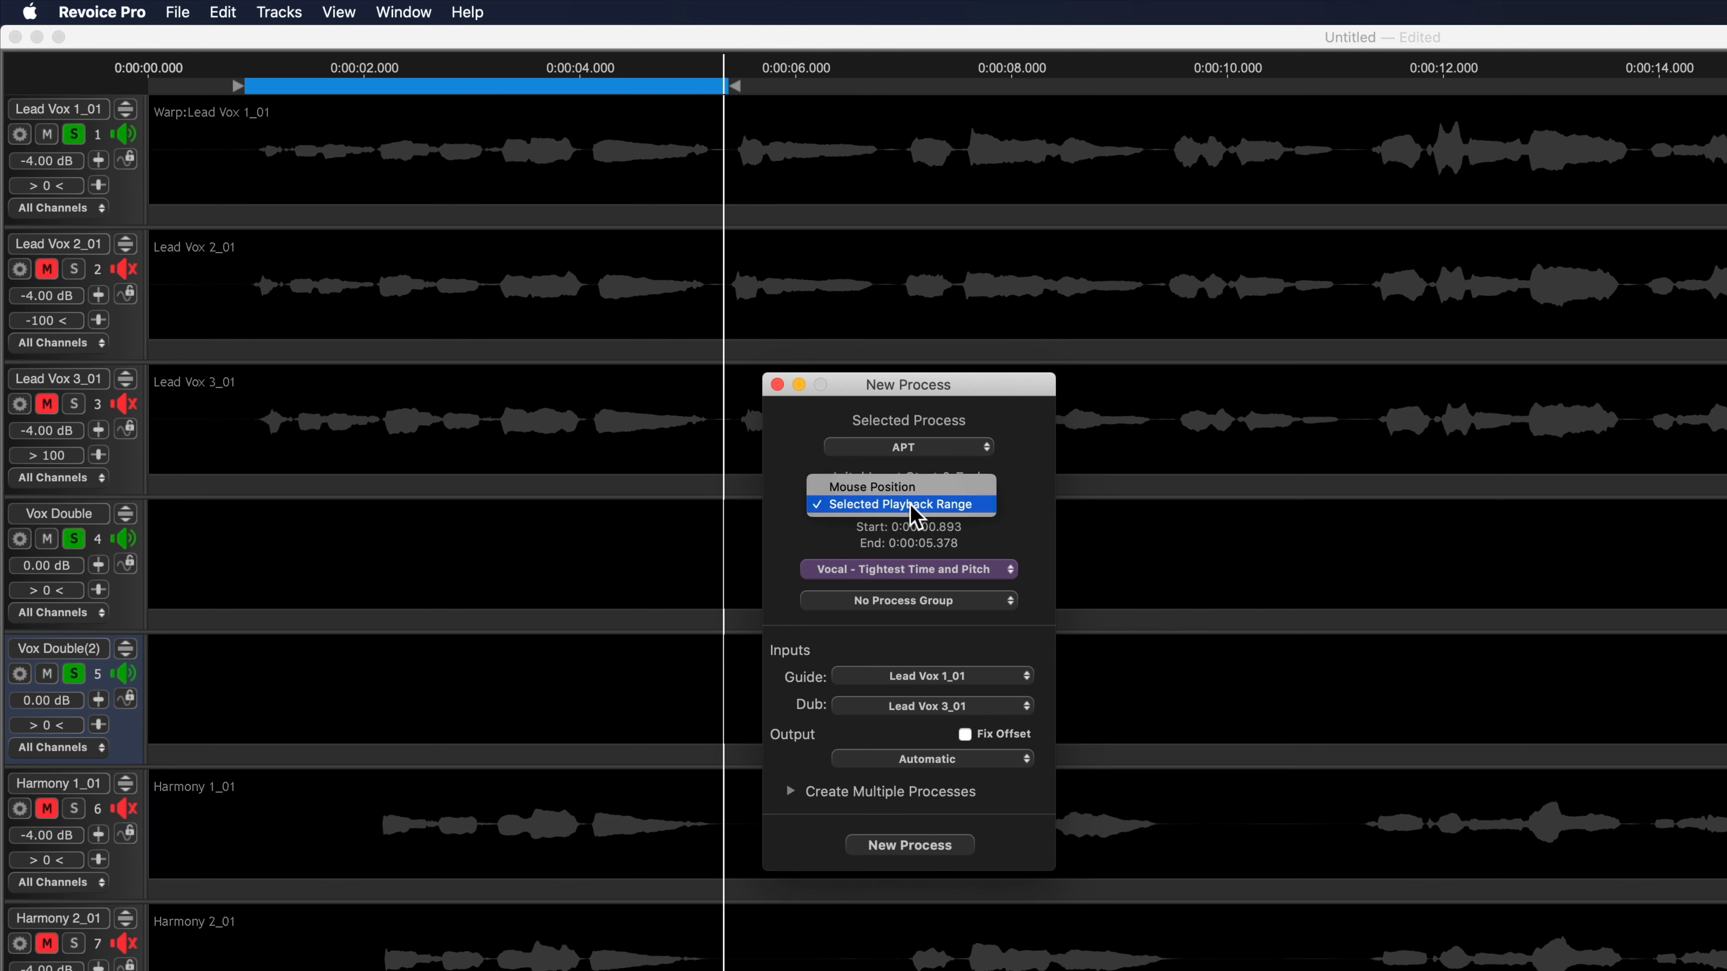
left_click(882, 505)
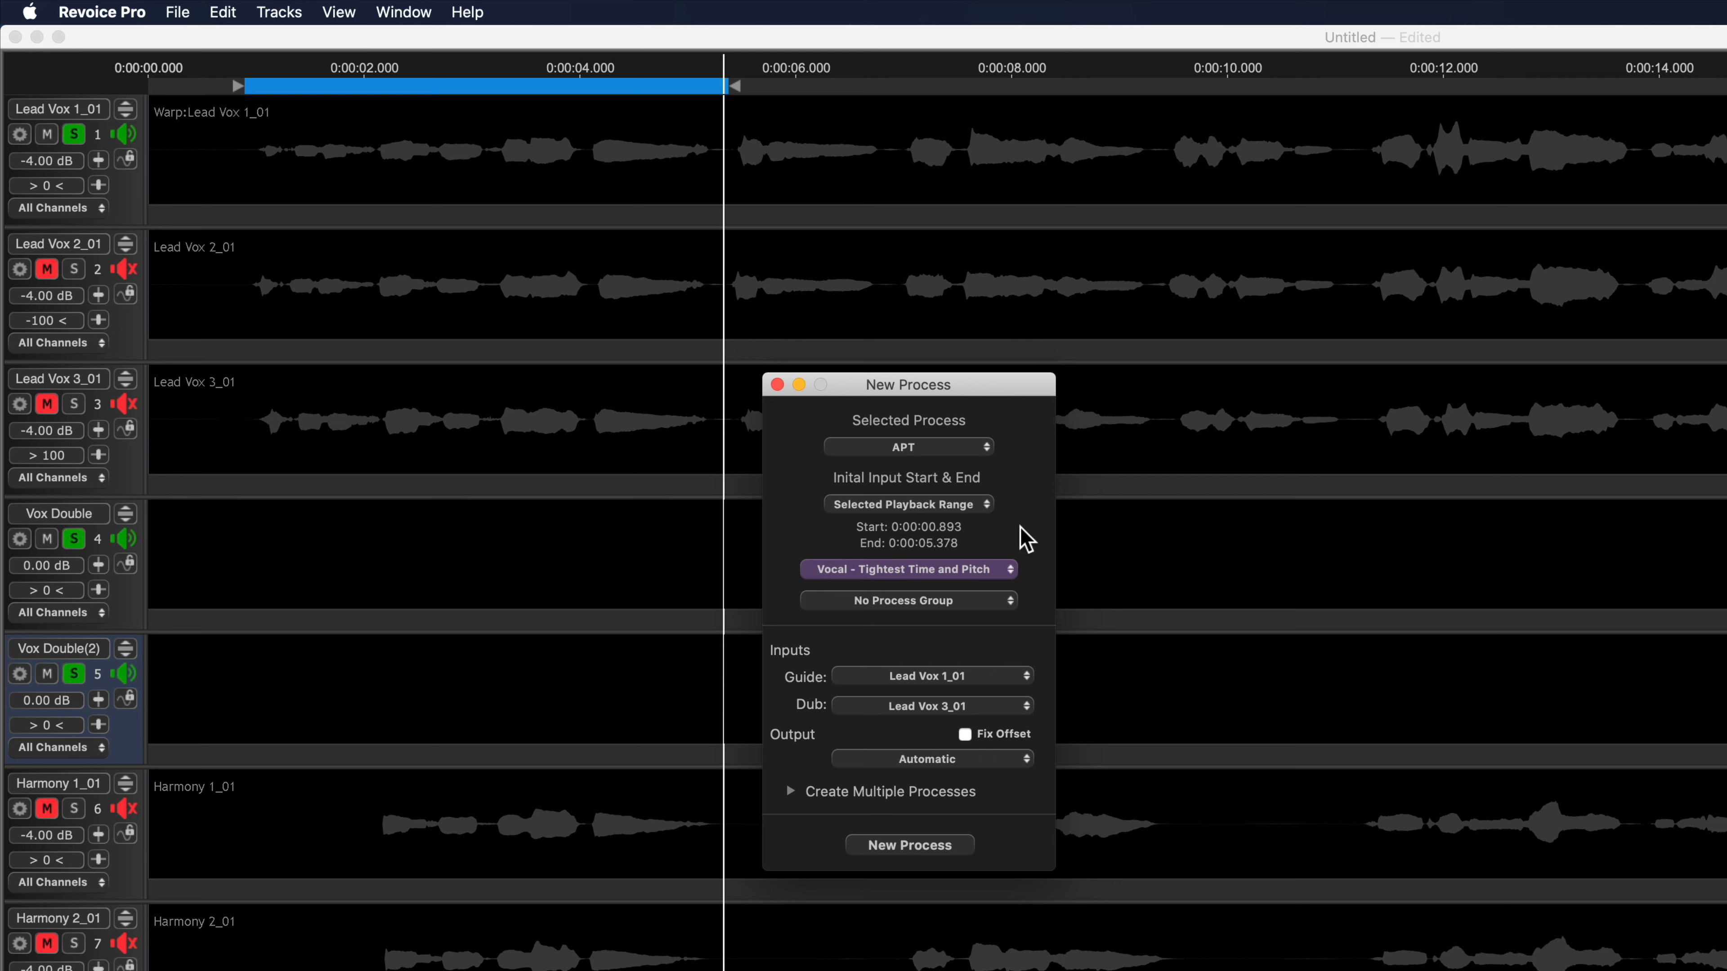
Choose the factory preset Vocal - Tightest Time and Pitch, with Lead Vox 1_01 as guide and Lead Vox 2_01 as dub
left_click(952, 570)
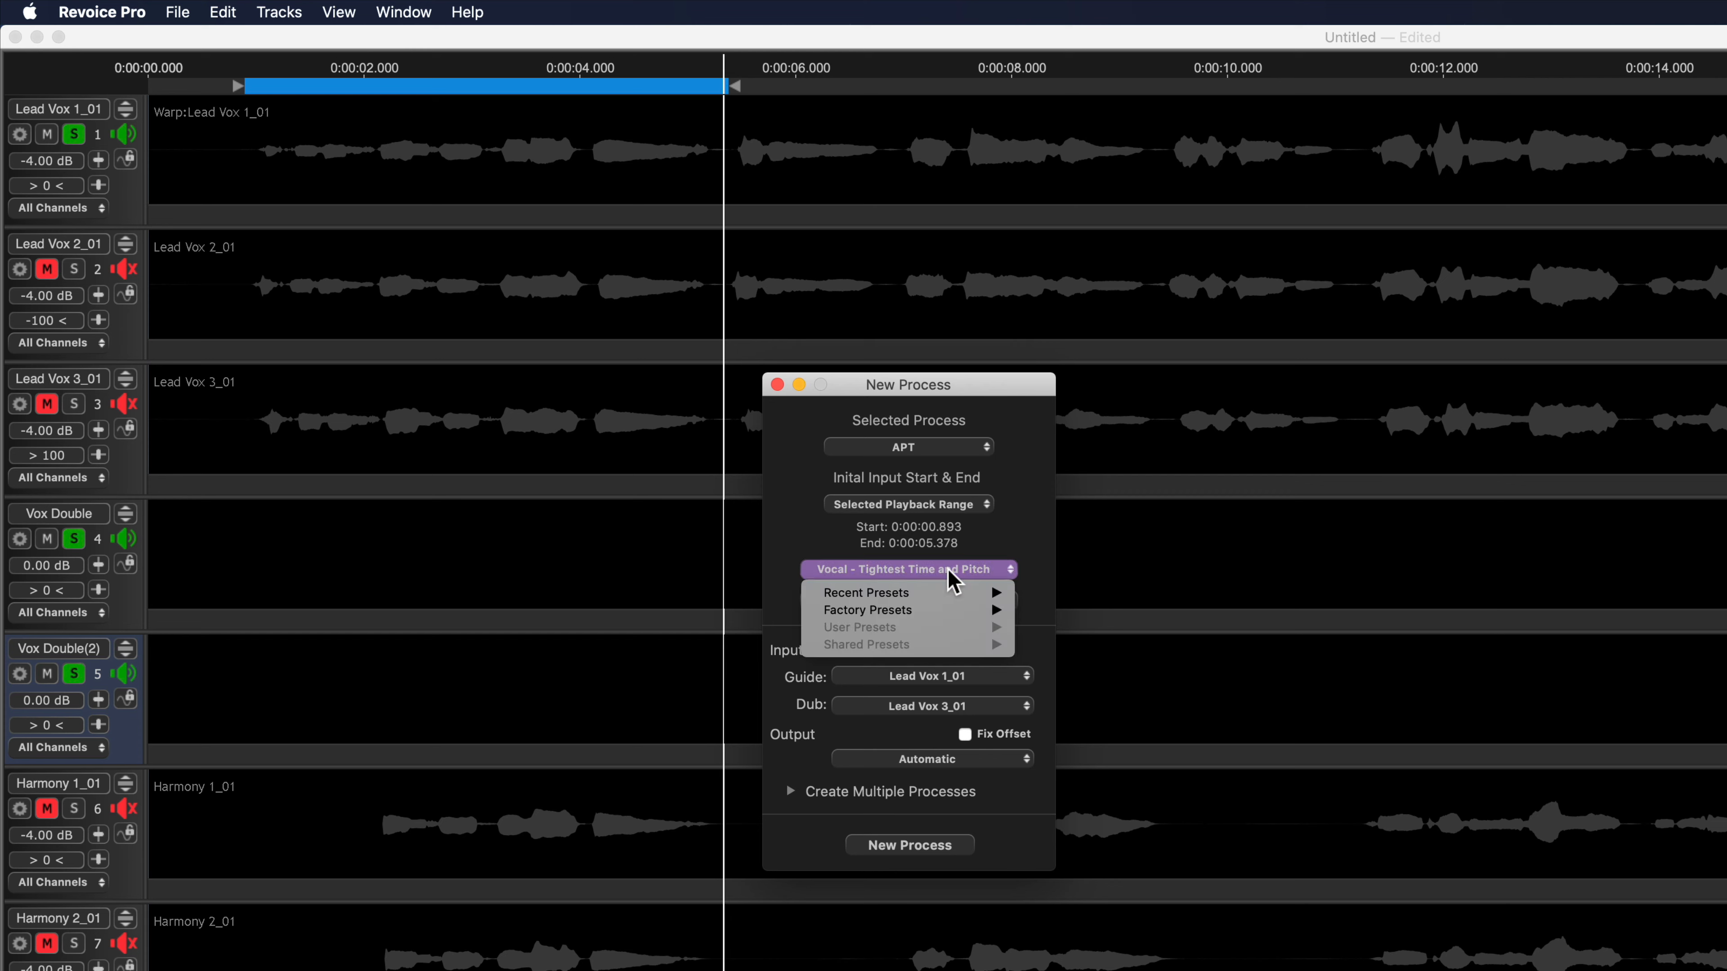
mouse_move(933, 609)
left_click(1176, 747)
left_click(941, 681)
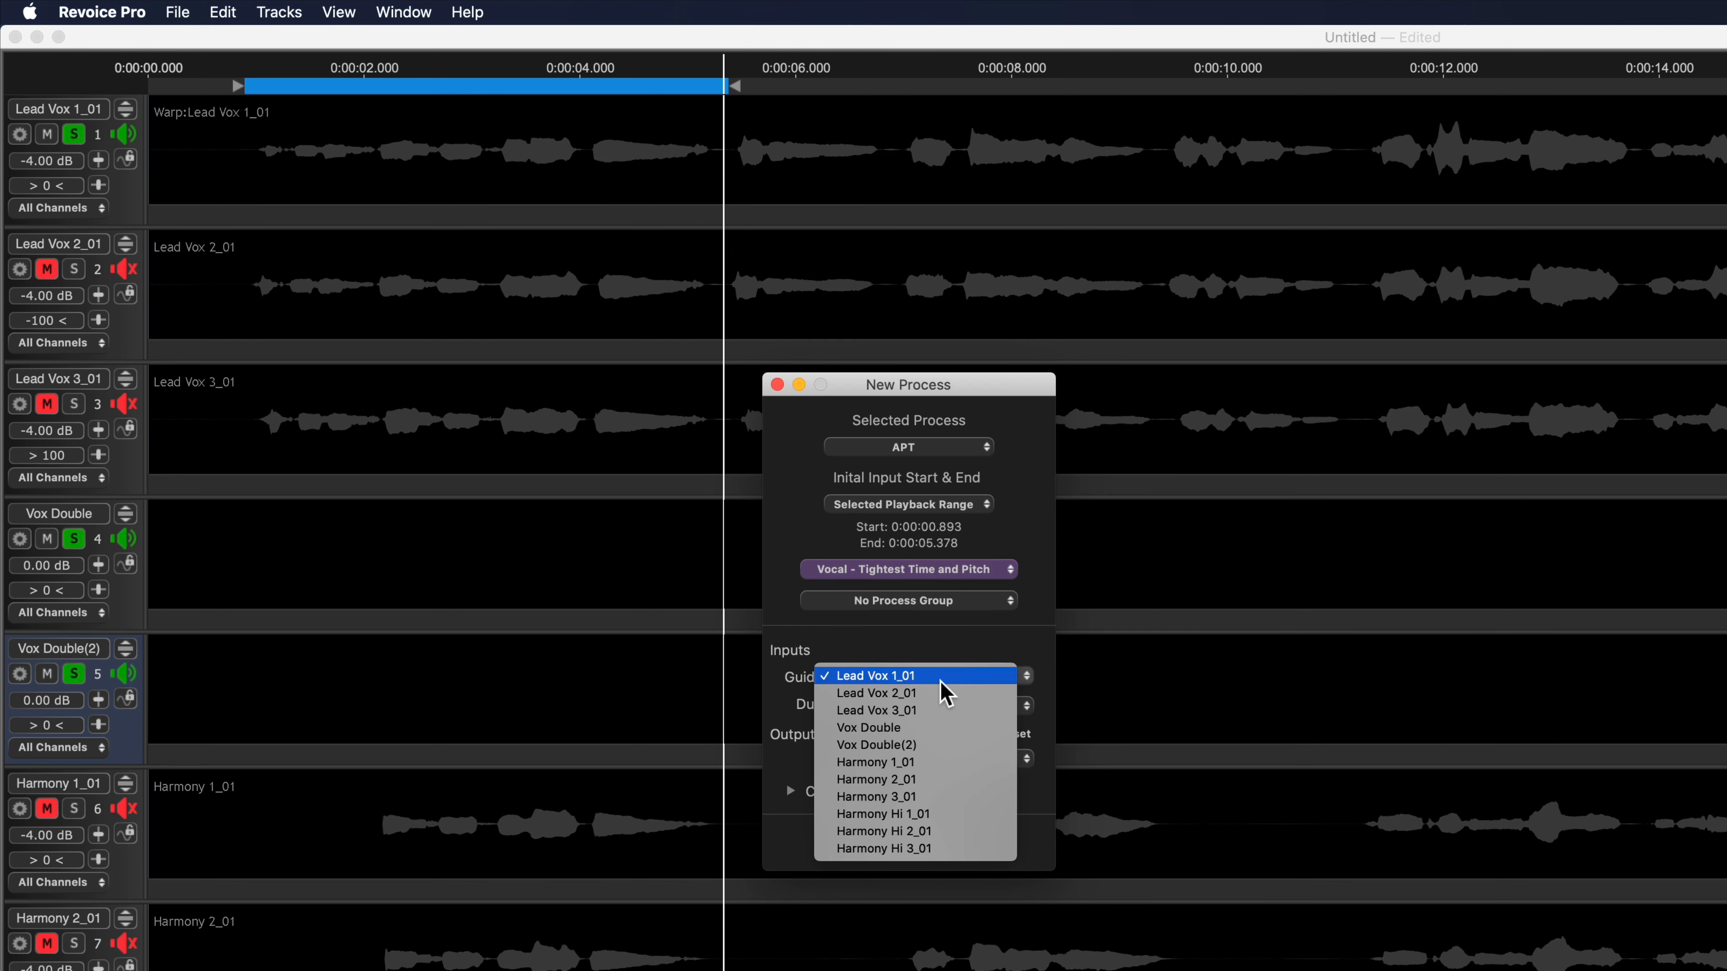
left_click(941, 681)
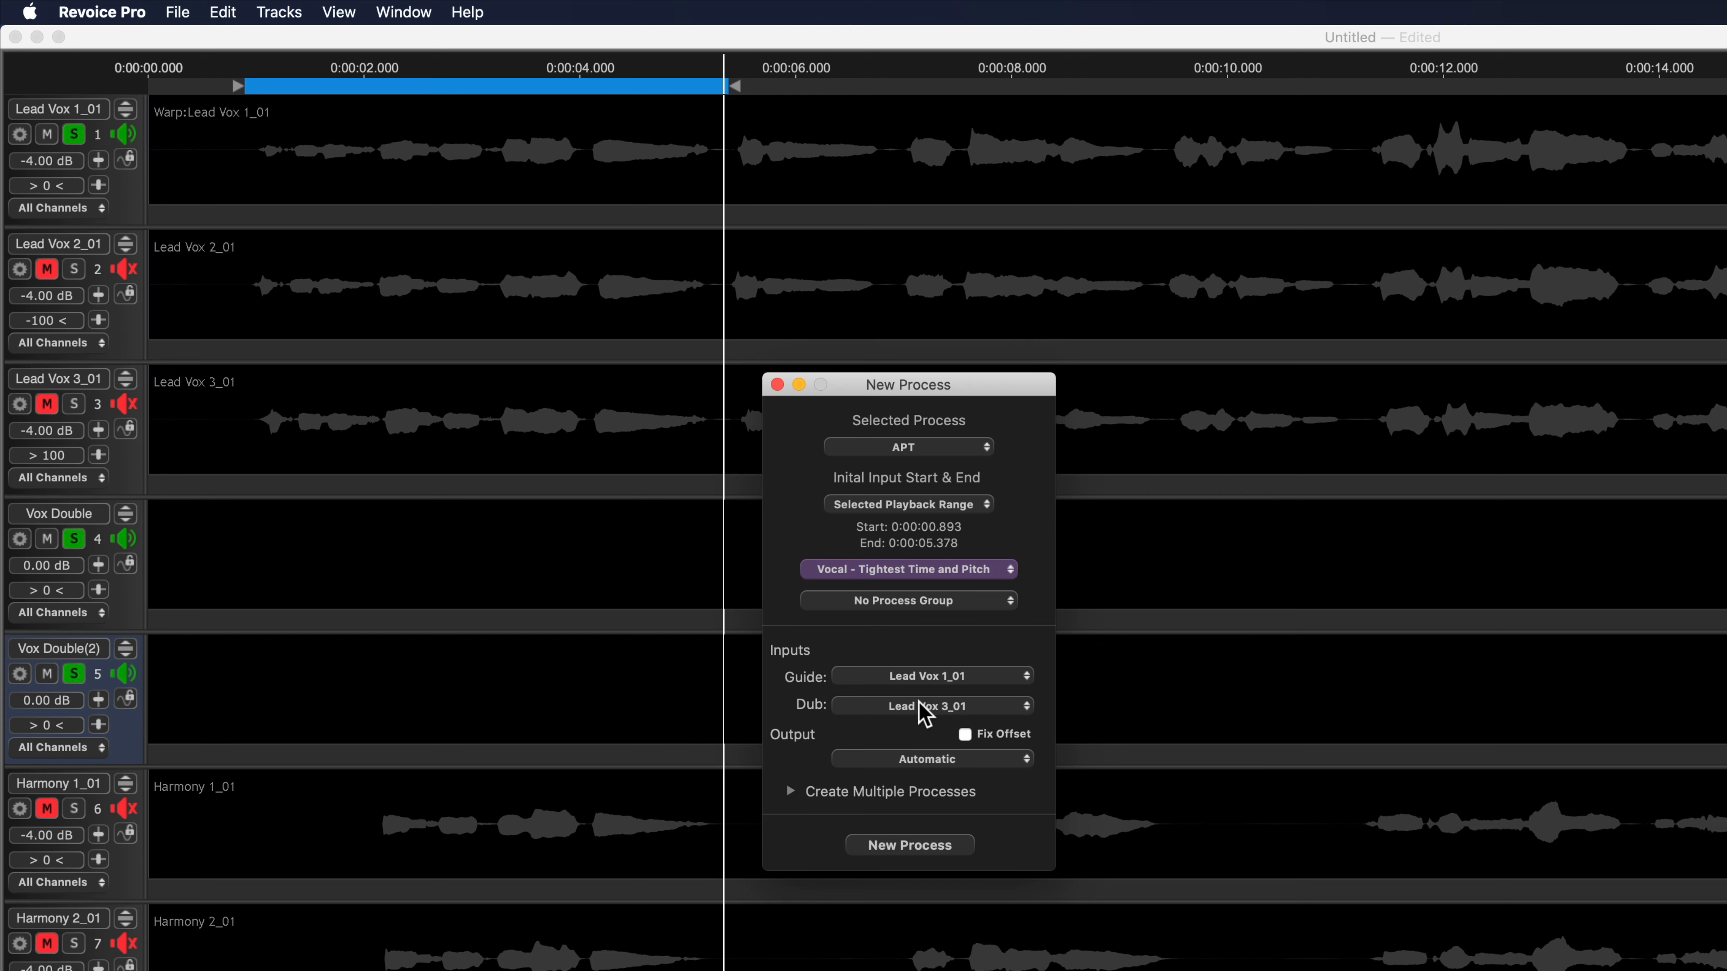
left_click(919, 703)
left_click(926, 689)
Create multiple APT processes in one go: two processes, dub track increment 1, Fix Offset on and Vox Double as the first output
left_click(791, 791)
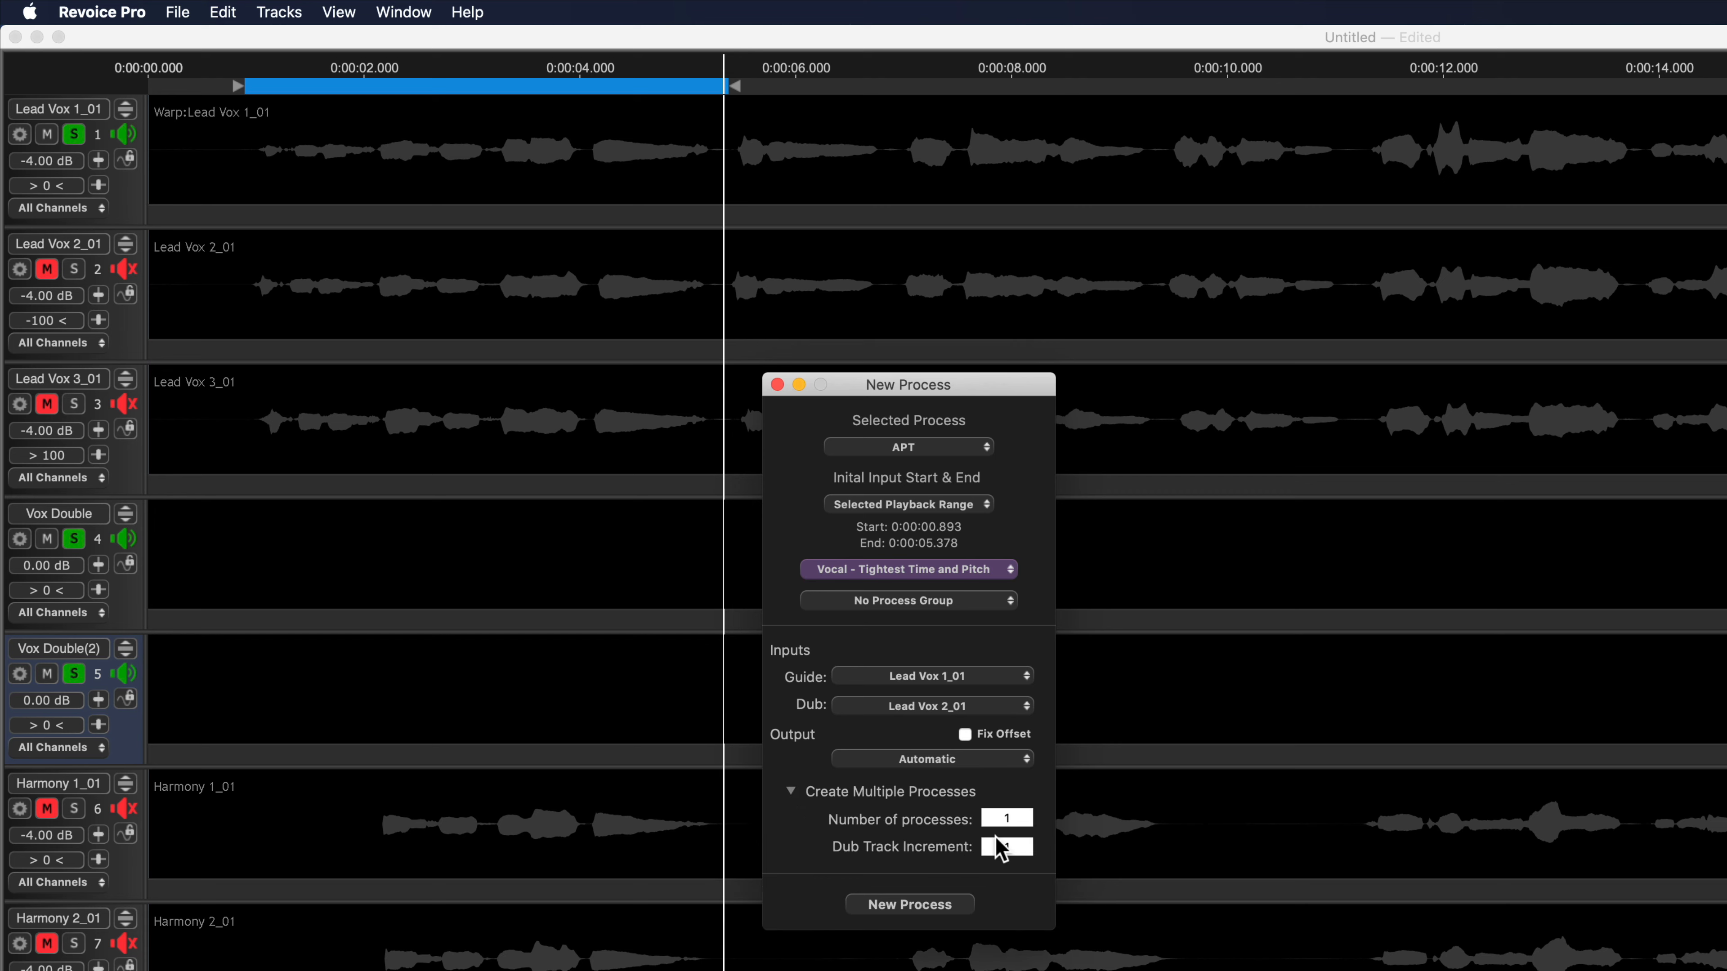
double_click(1014, 820)
left_click(1023, 847)
left_click(992, 759)
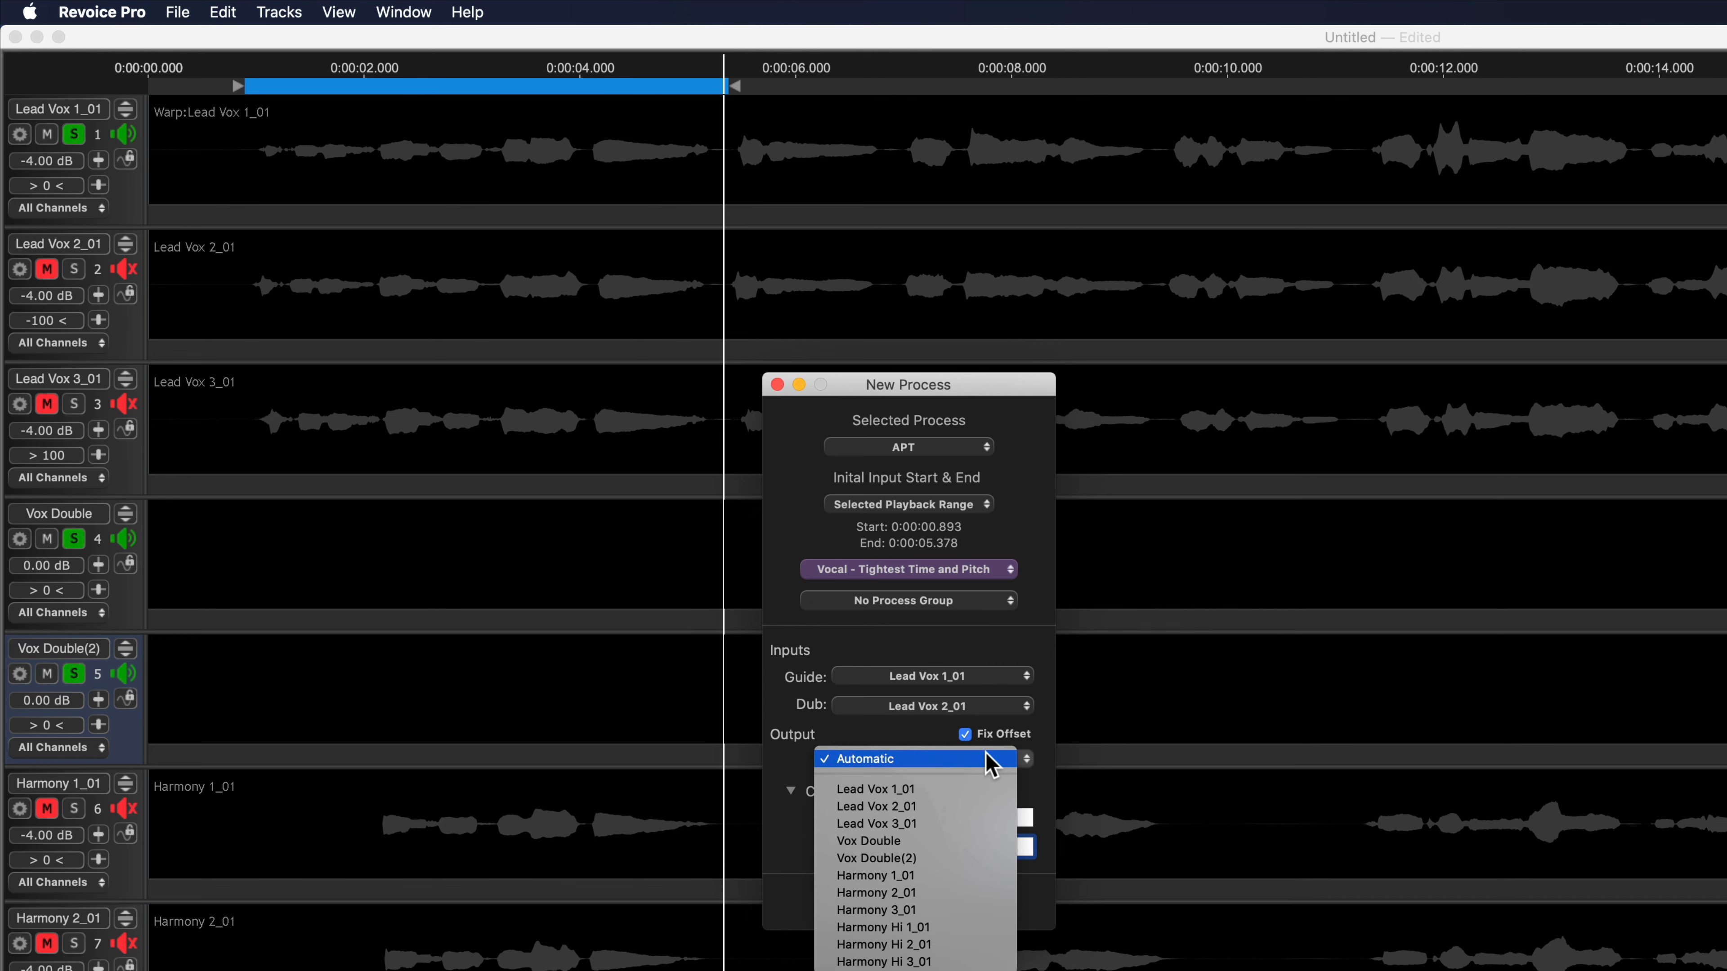
left_click(963, 841)
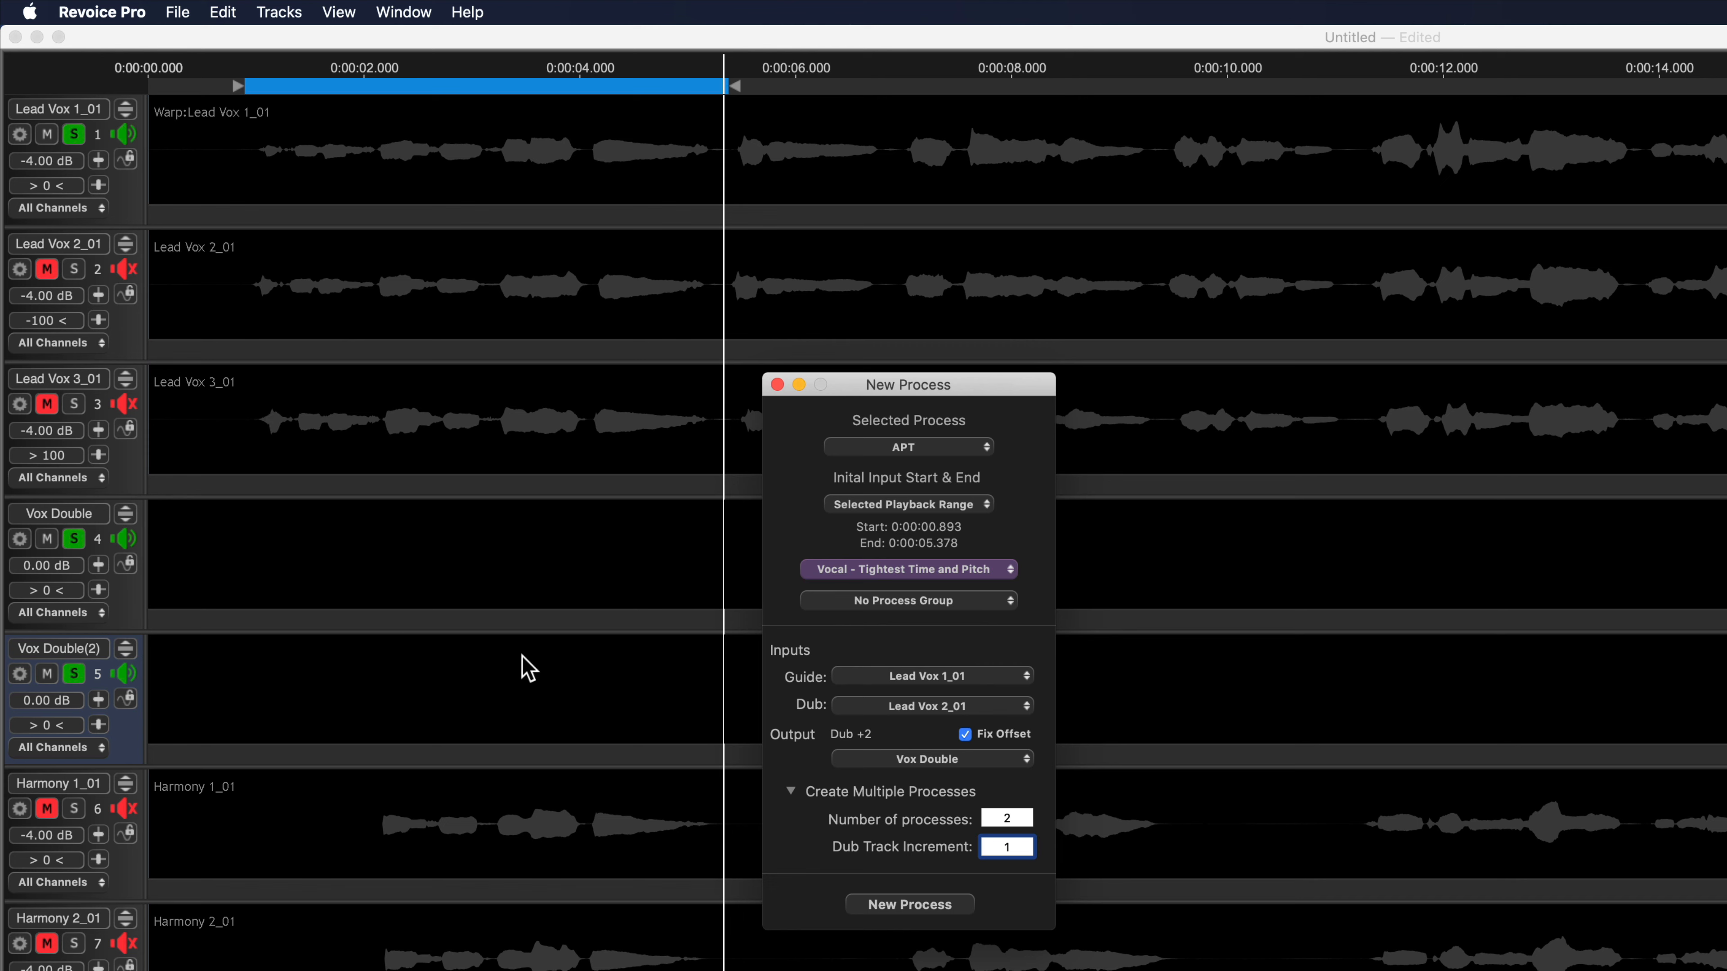
left_click(912, 907)
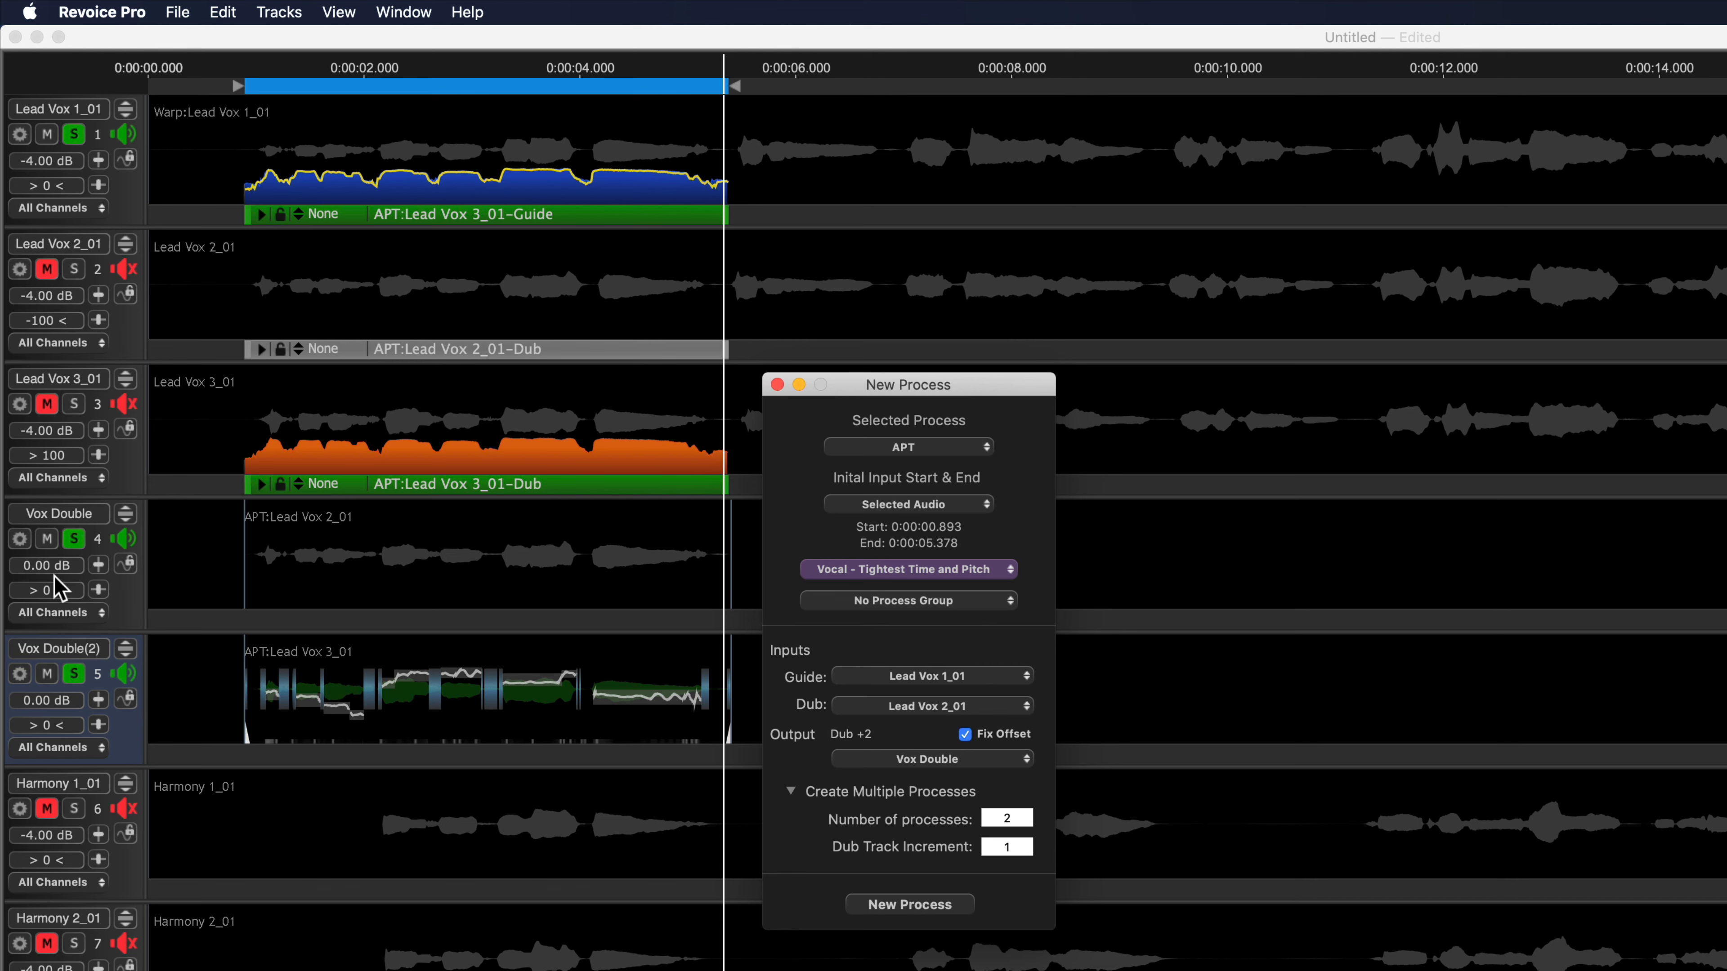
Set the volume of the Vox Double and Vox Double(2) tracks to -4 dB each
left_click(68, 567)
type("-4")
key("Return")
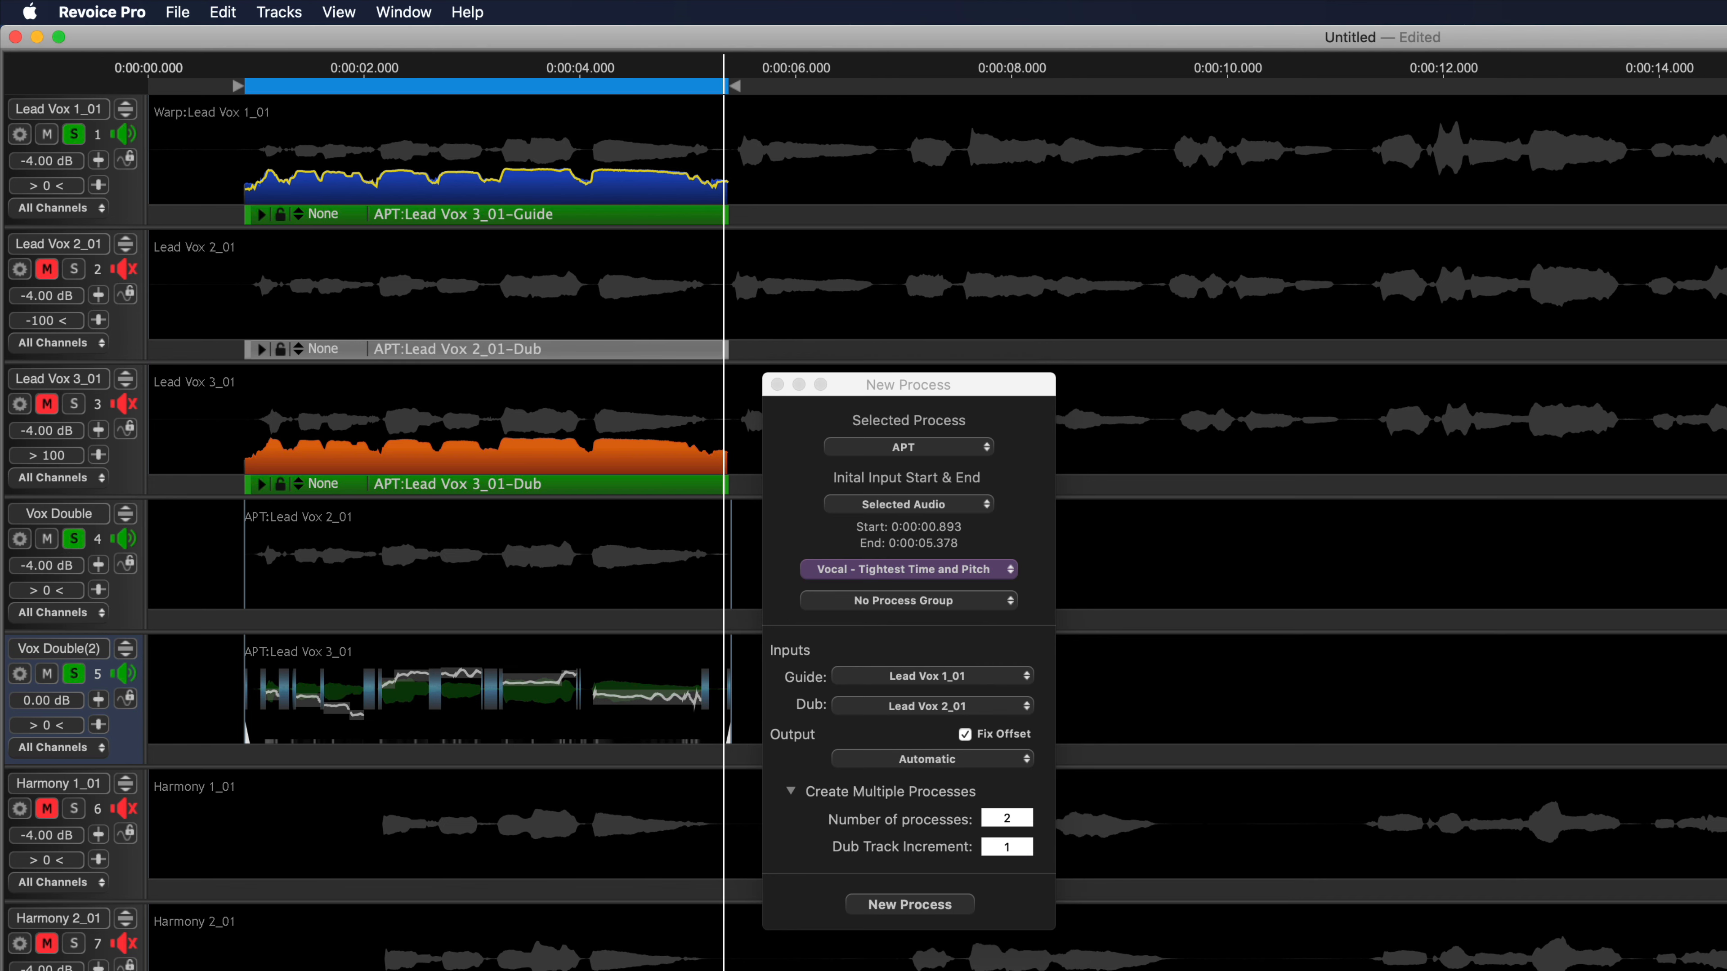
left_click(78, 701)
type("-4")
key("Return")
Pan the Vox Double track to -100 and the Vox Double(2) track to 100
left_click(97, 591)
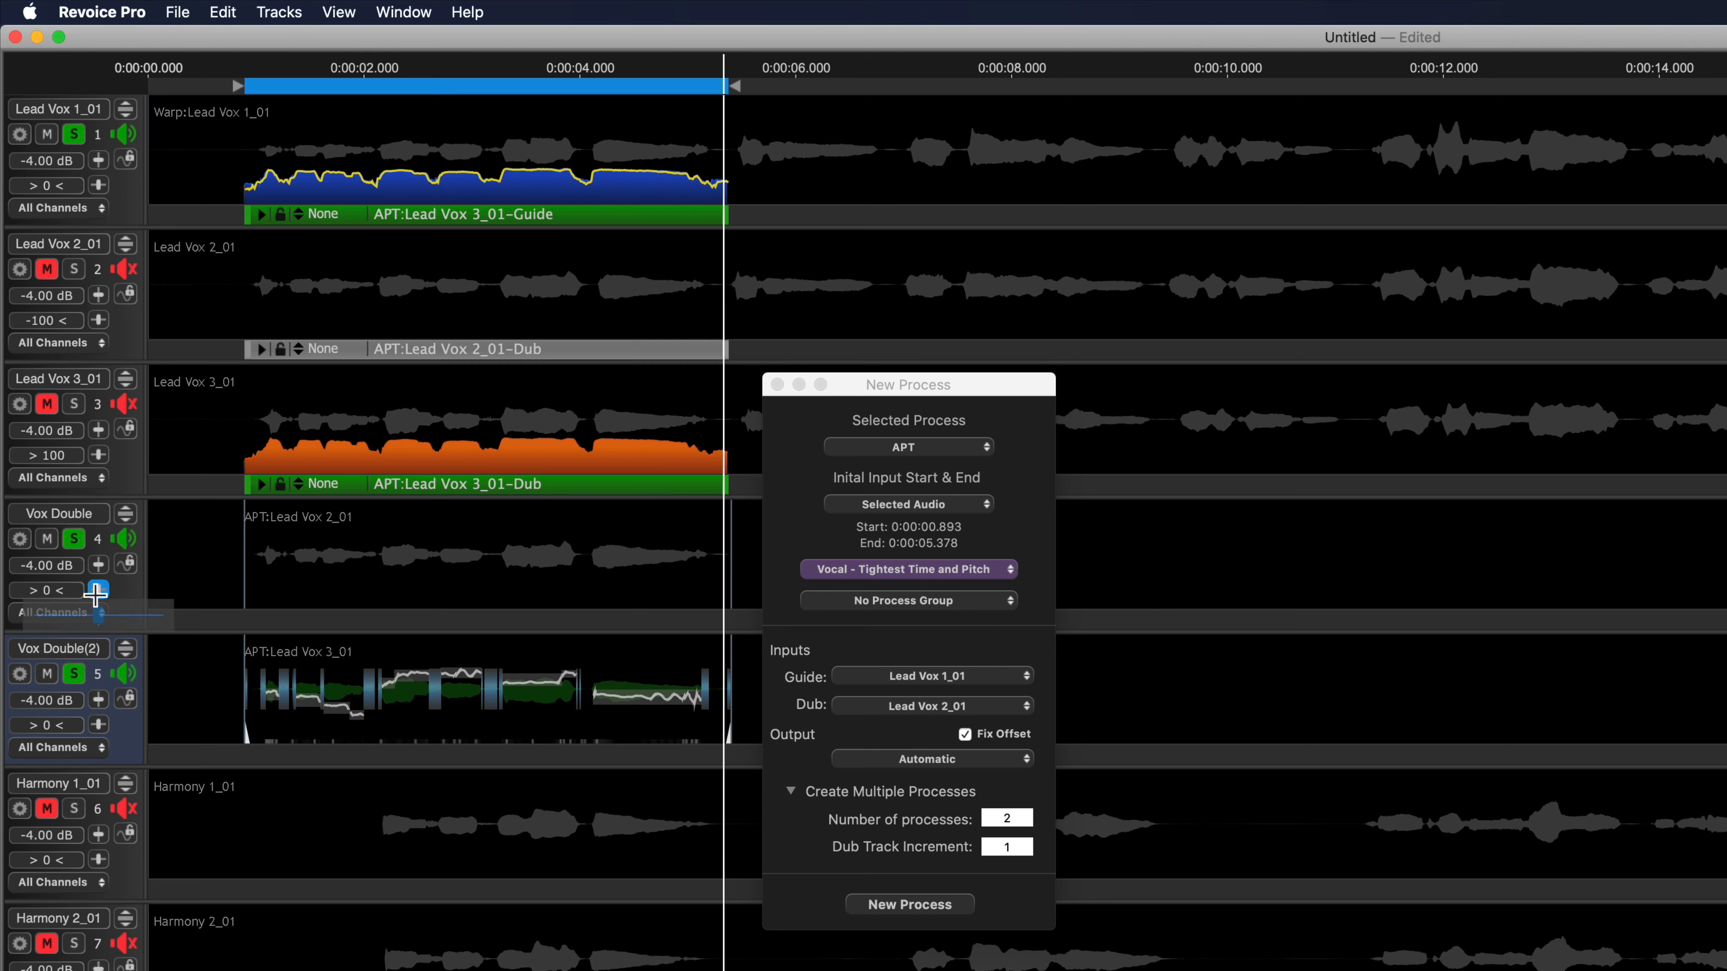
left_click_drag(98, 612, 33, 615)
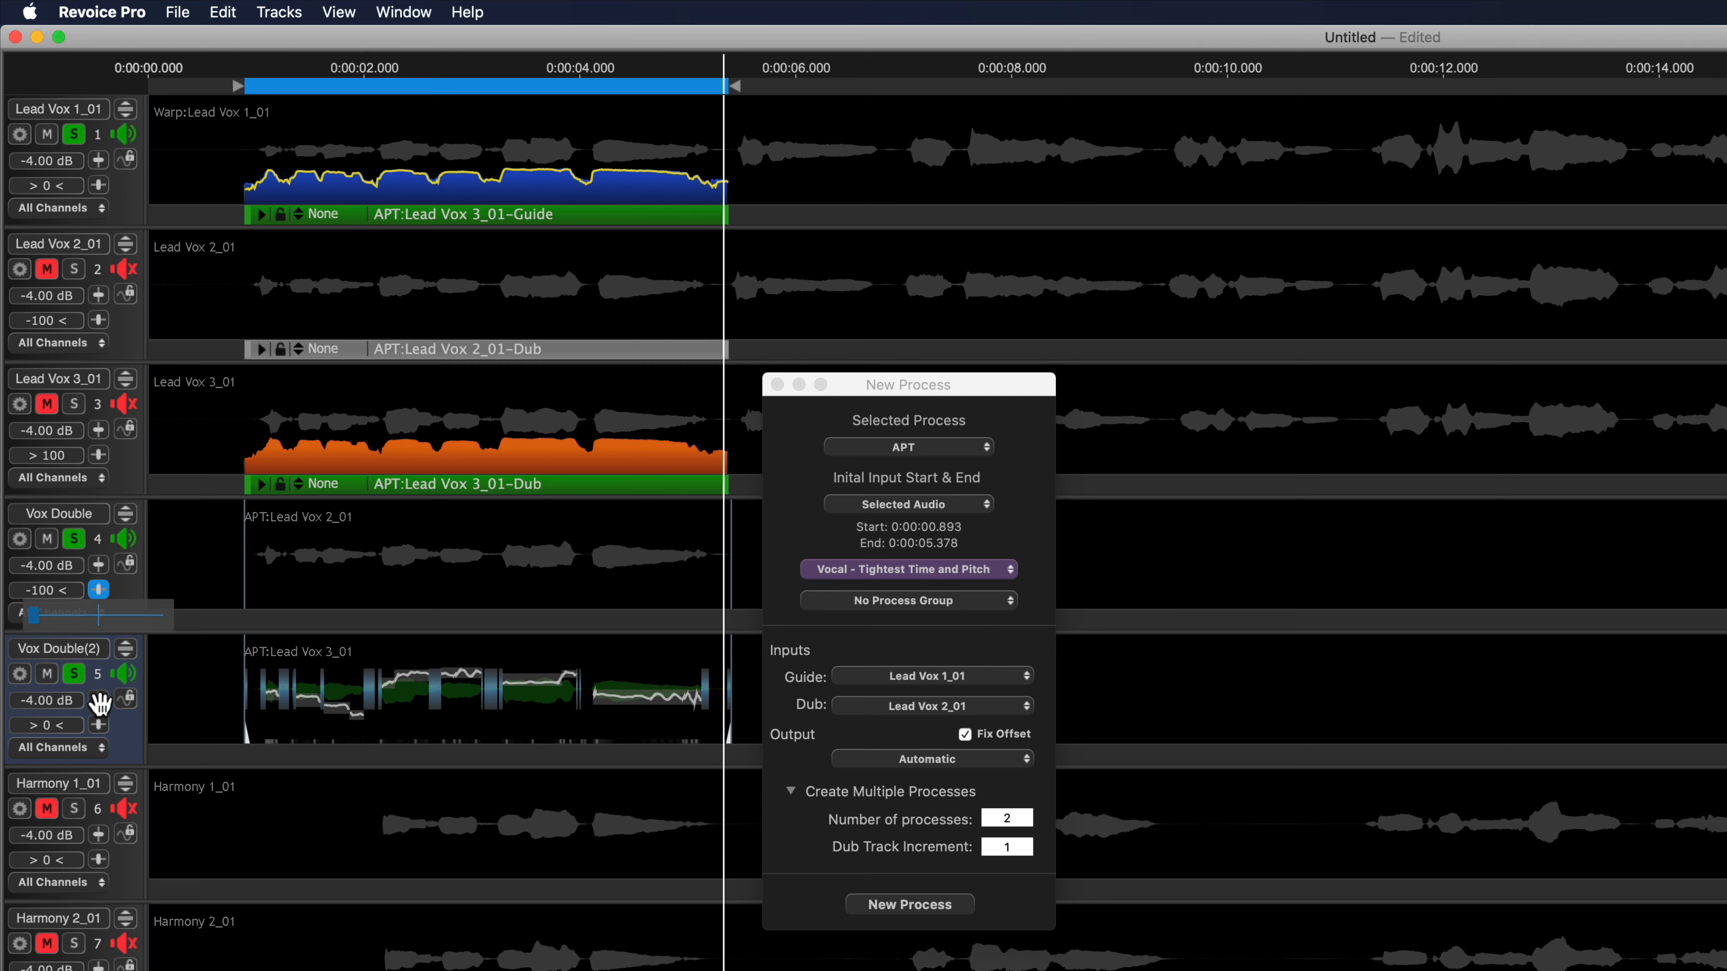
left_click(99, 725)
left_click_drag(101, 750, 179, 759)
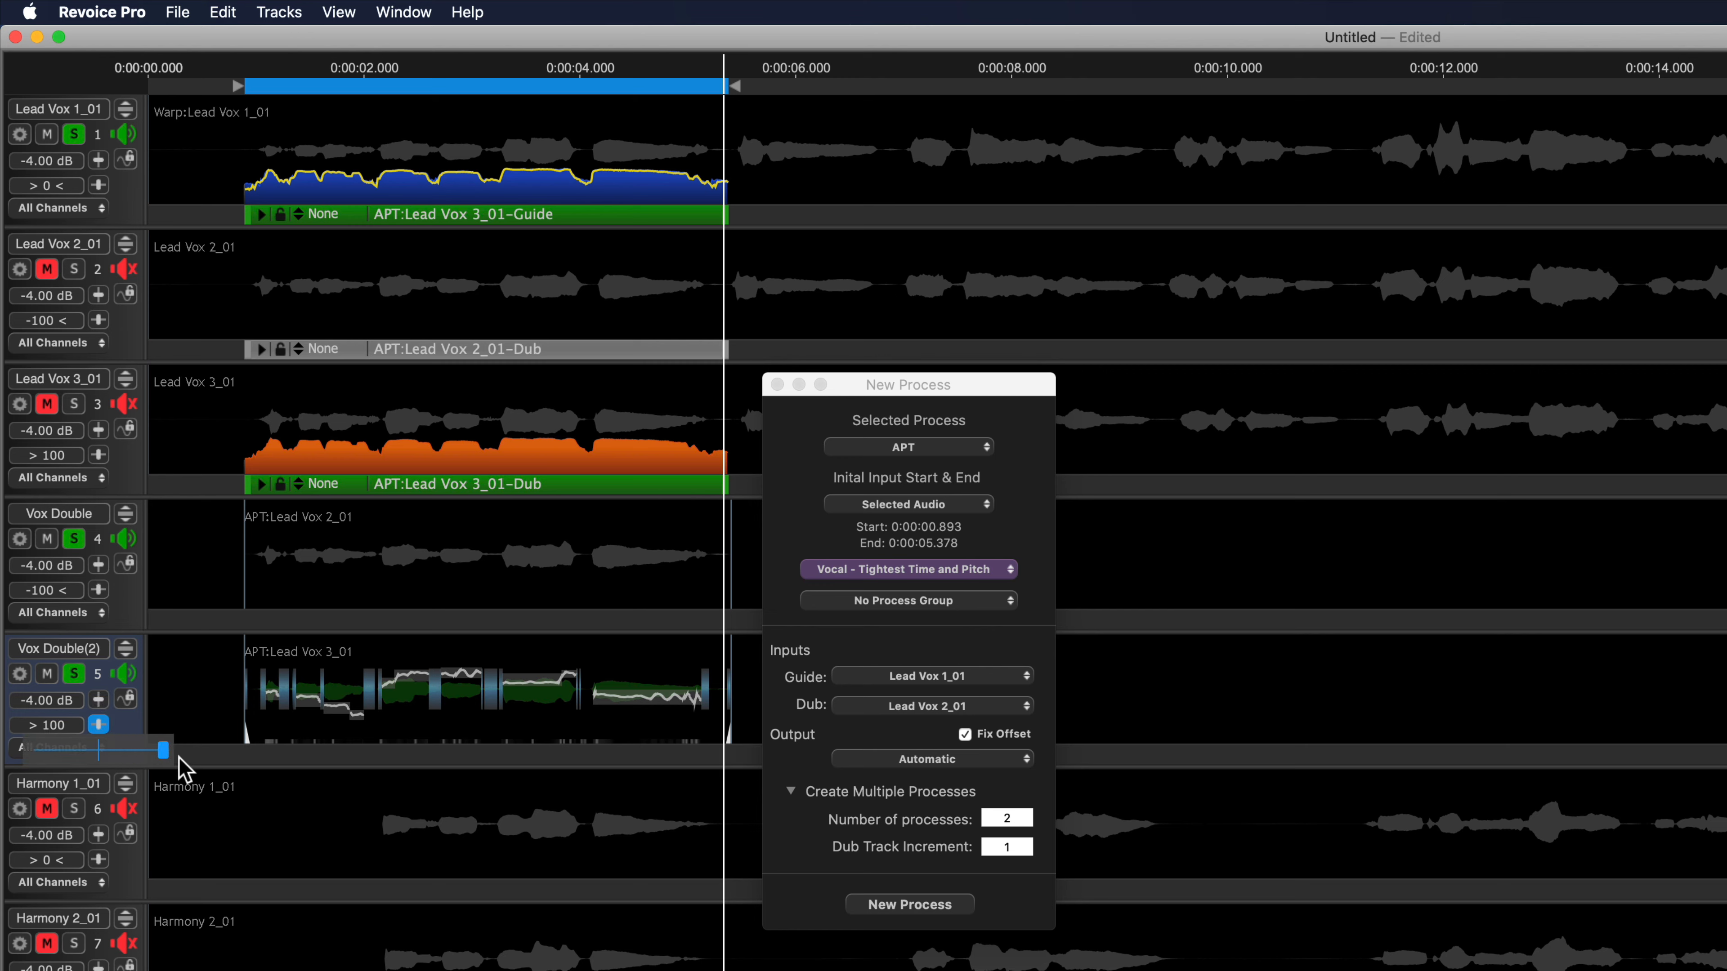
Play the phrase and compare the original Lead Vox 2_01 and 3_01 with the aligned Vox Double tracks by swapping their solos
key("space")
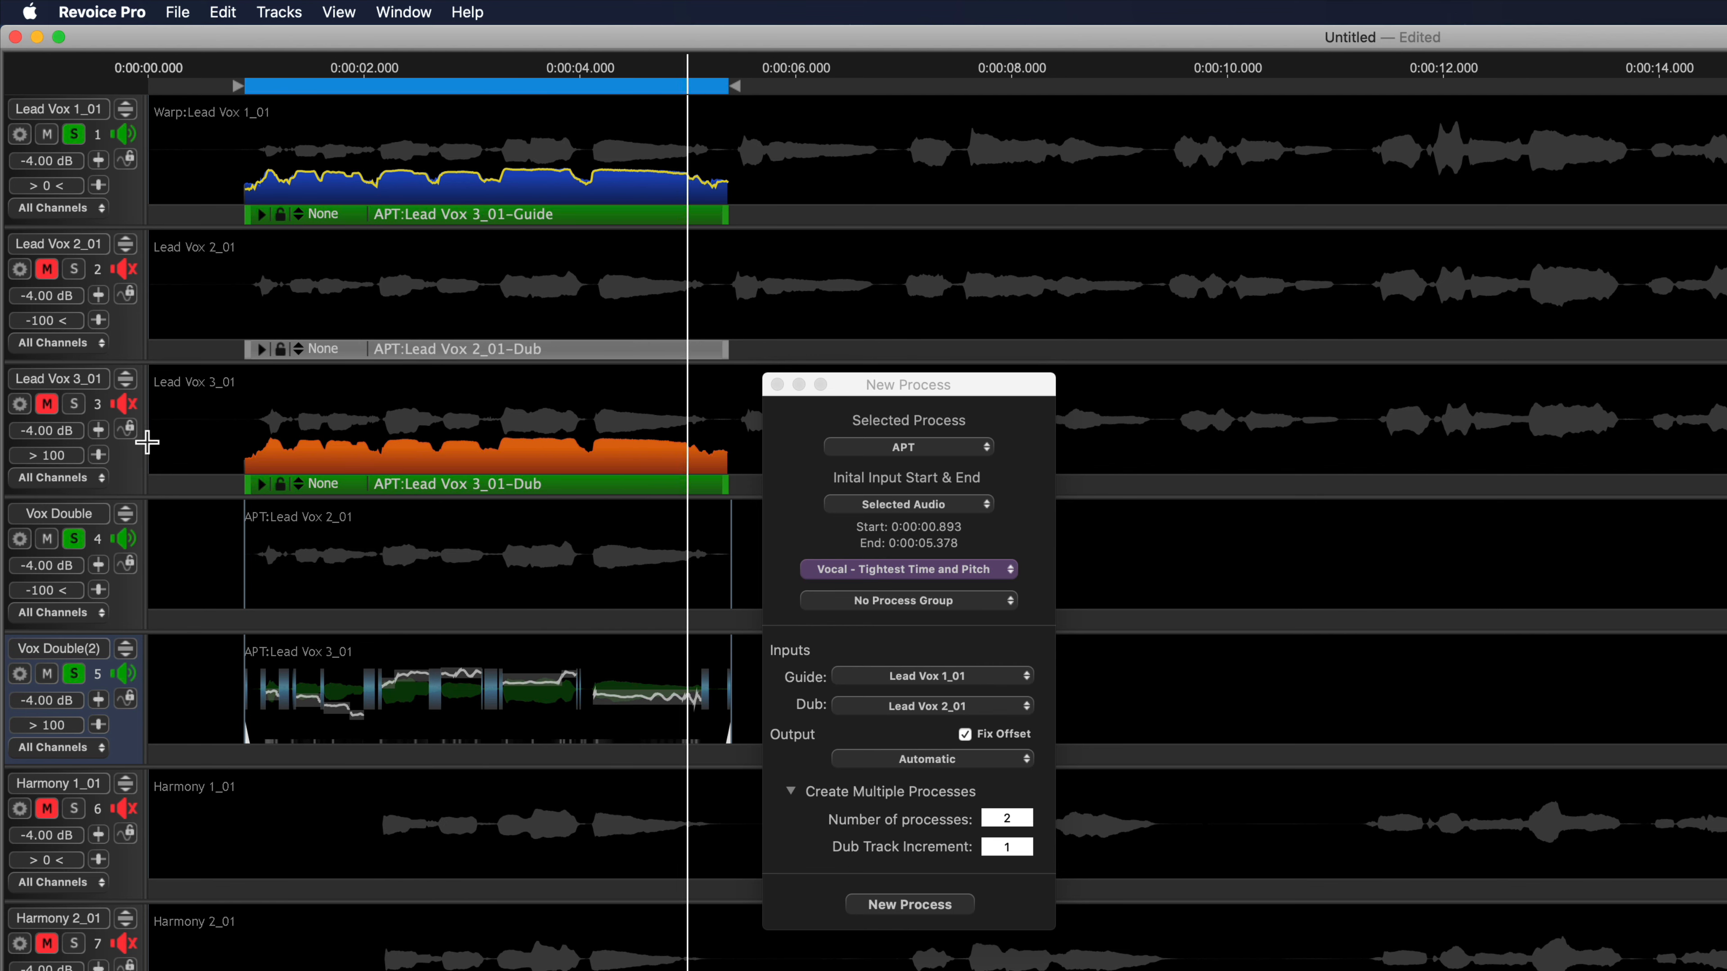
left_click(74, 403)
left_click(74, 269)
left_click(74, 538)
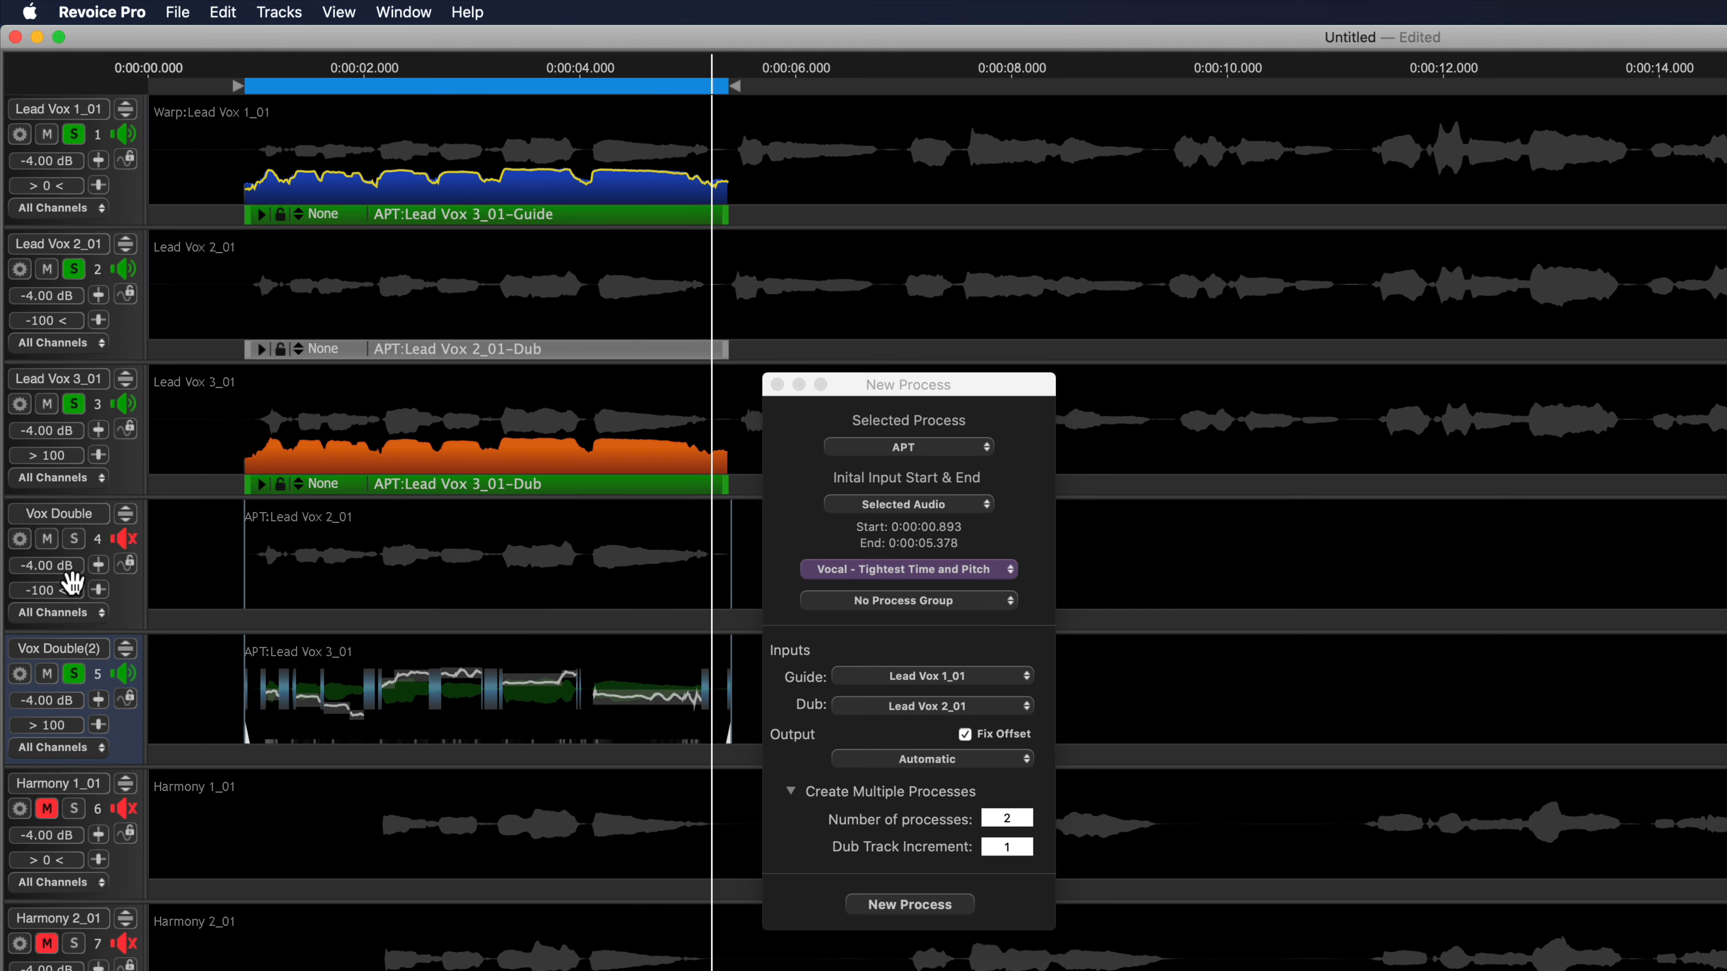
left_click(74, 674)
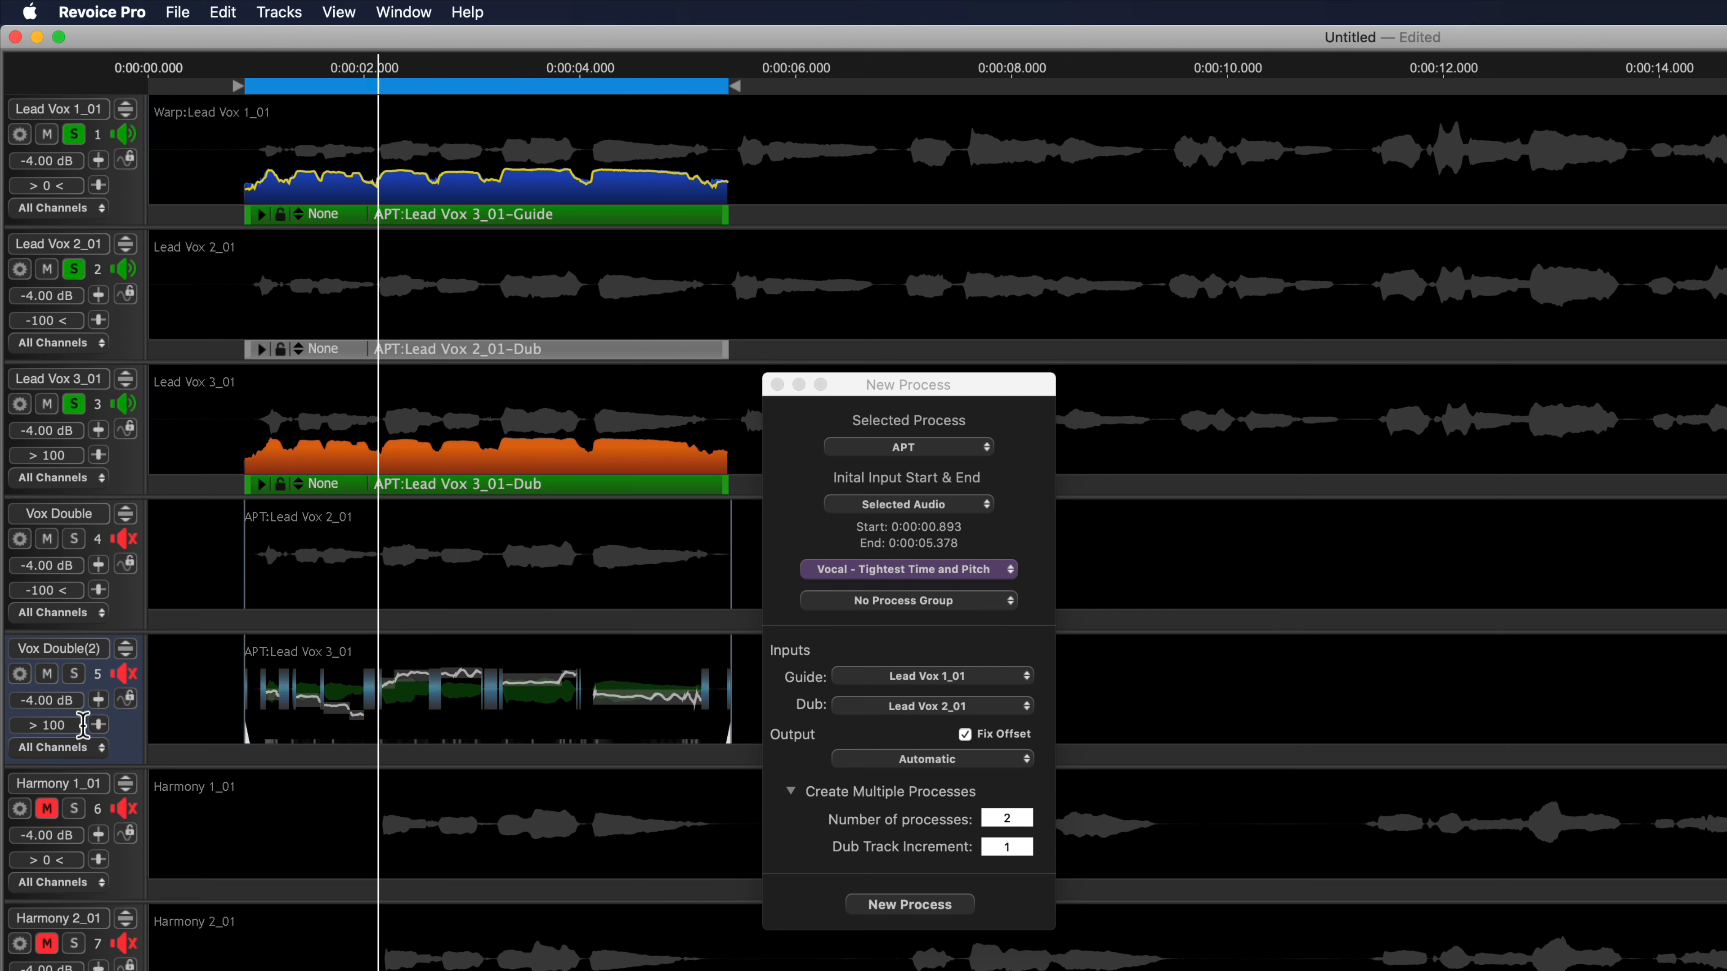
left_click(76, 674)
left_click(74, 539)
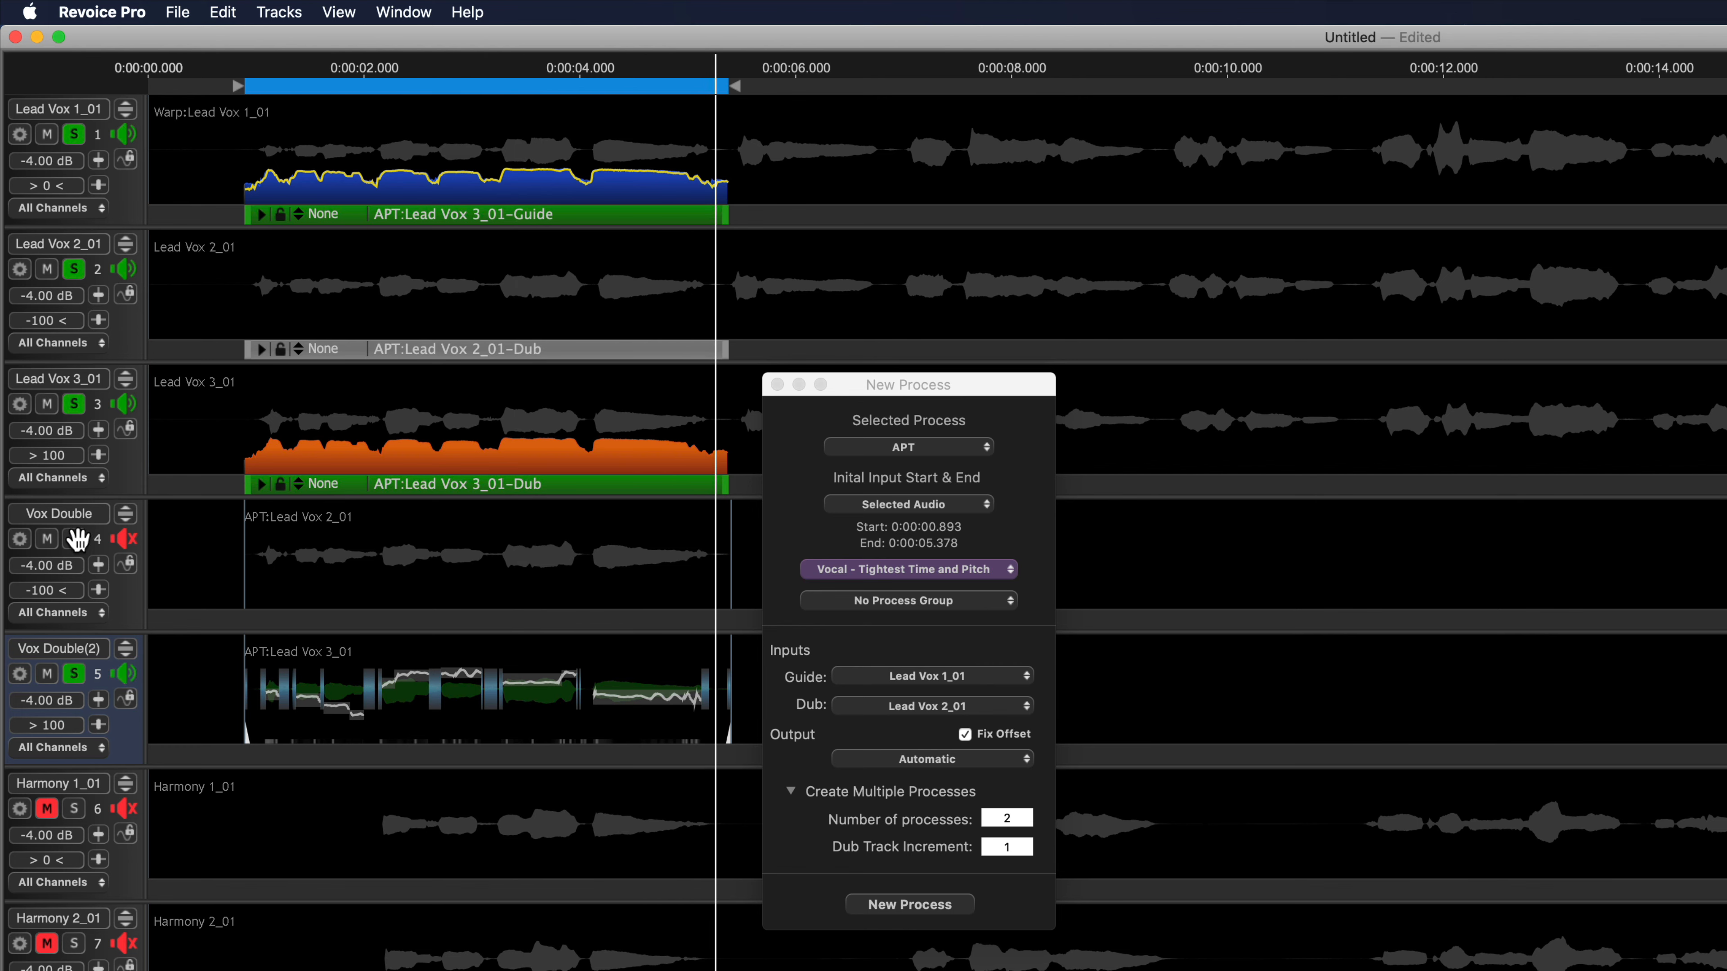
left_click(75, 404)
left_click(76, 269)
left_click(47, 268)
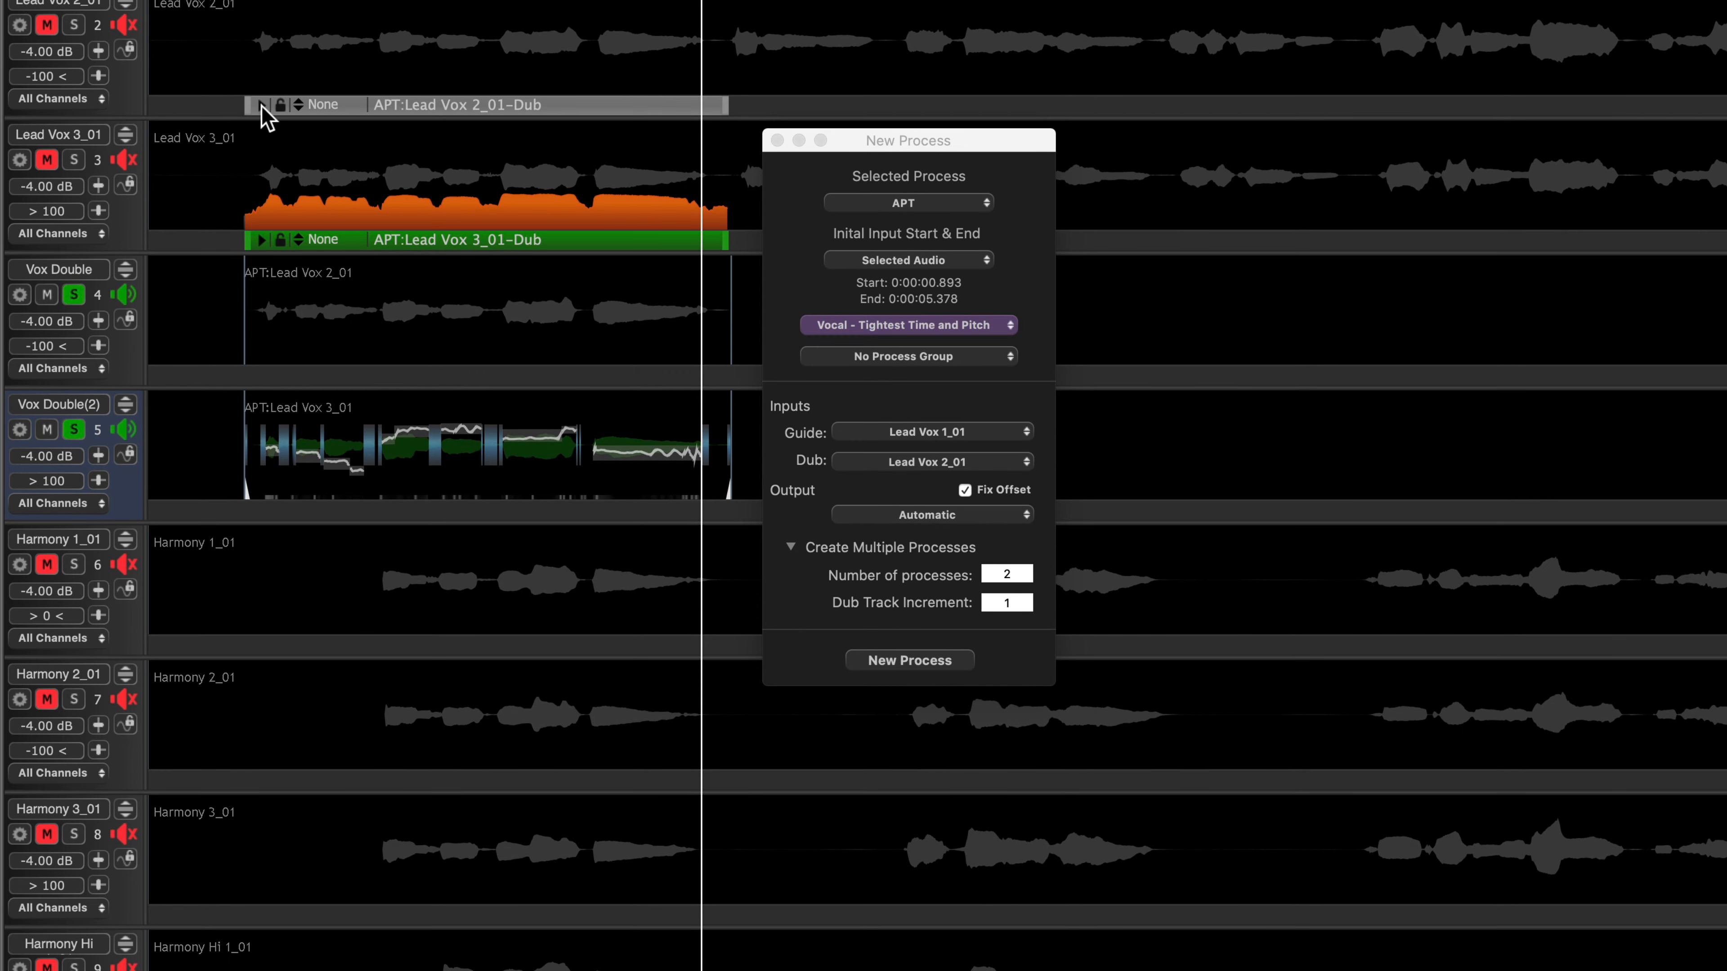
Loosen the pitch tolerance of the APT:Lead Vox 2_01 process to 5.3 %
left_click(262, 348)
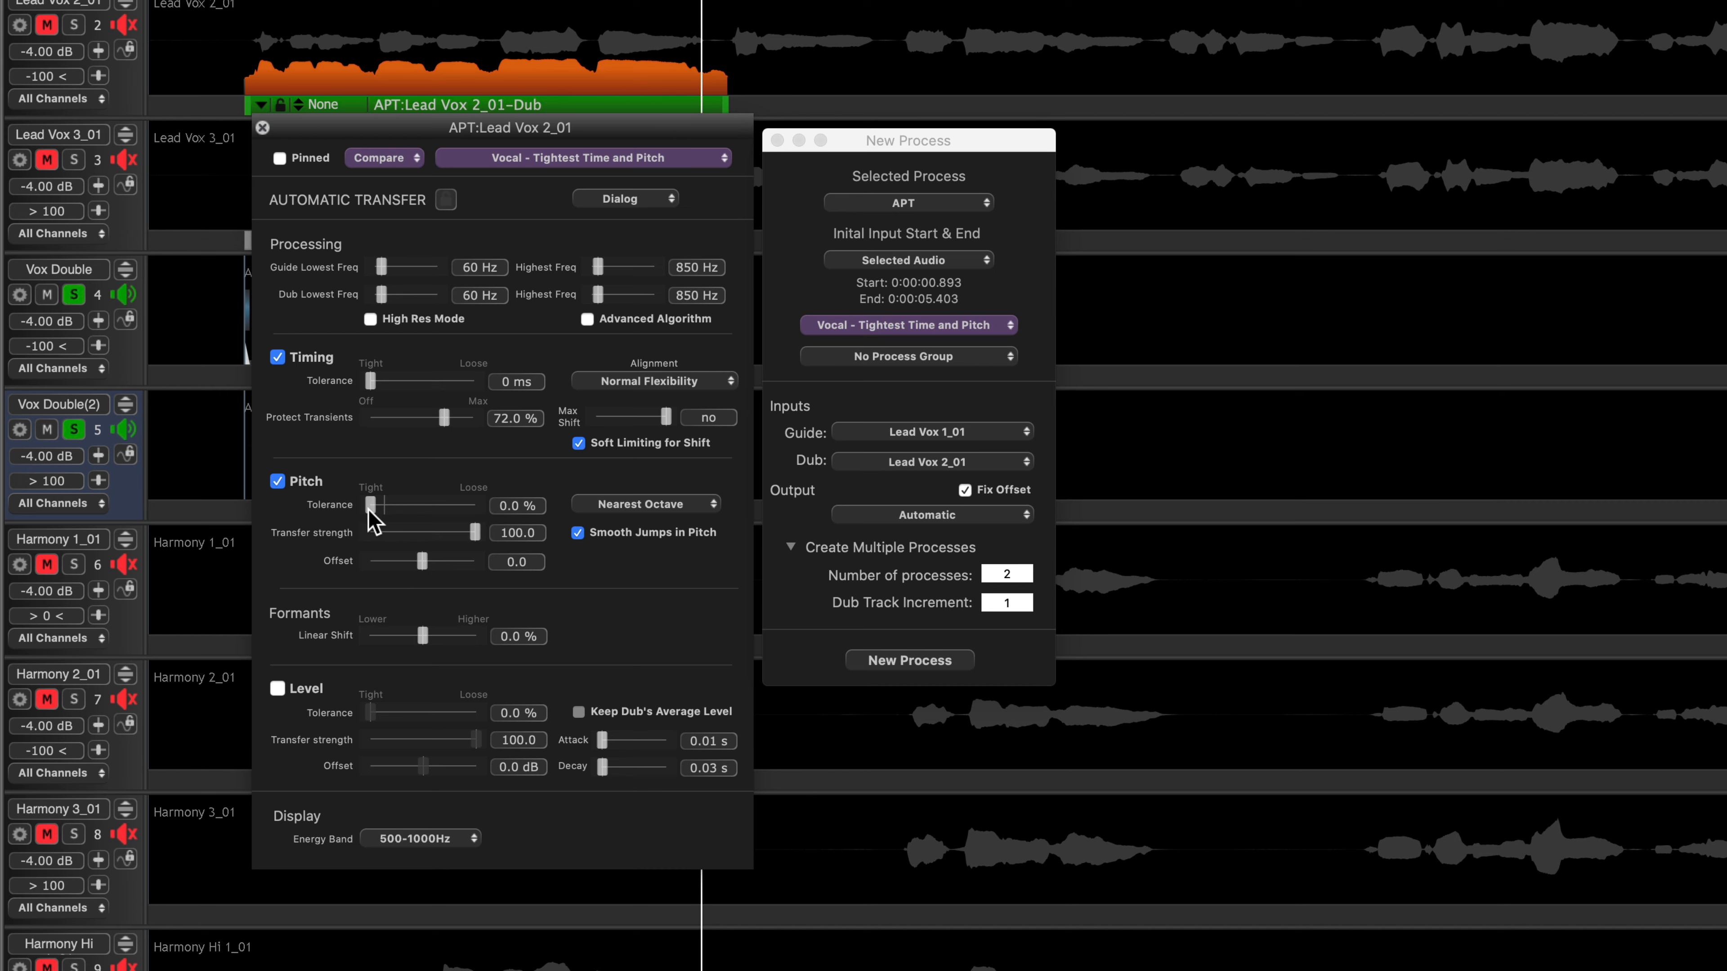
left_click_drag(368, 512, 408, 513)
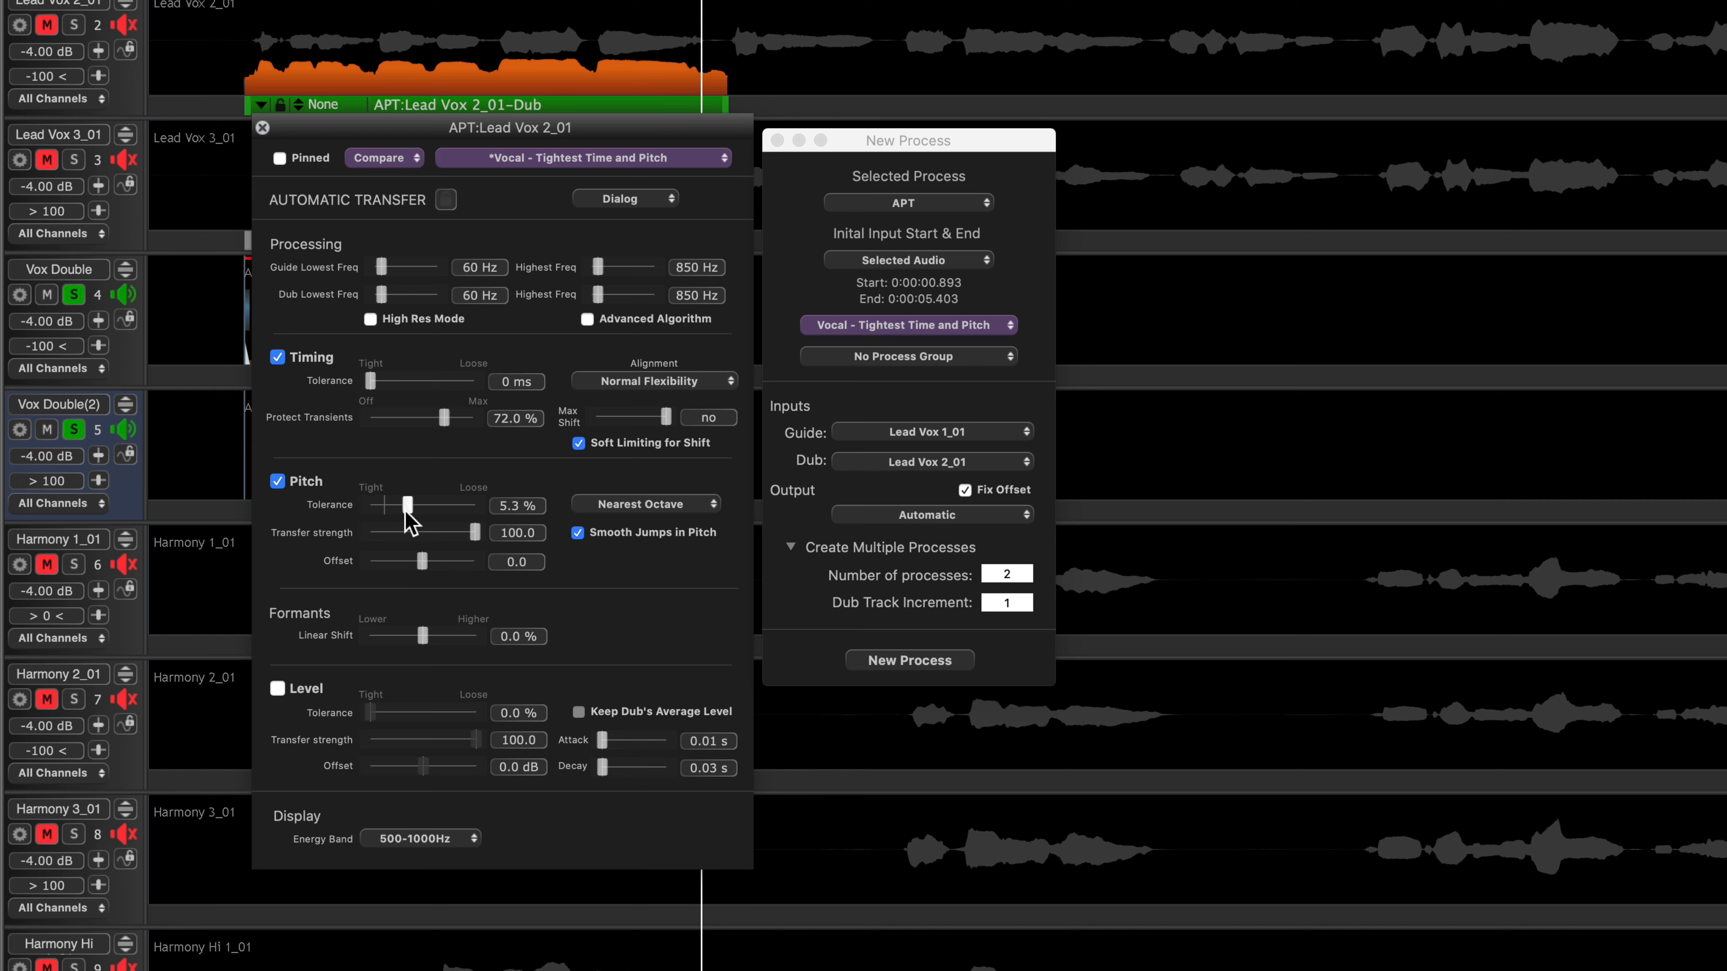
left_click(262, 128)
Loosen the pitch tolerance of the APT:Lead Vox 3_01 process to 6.3 %, keep Normal Flexibility alignment and play the result
left_click(262, 241)
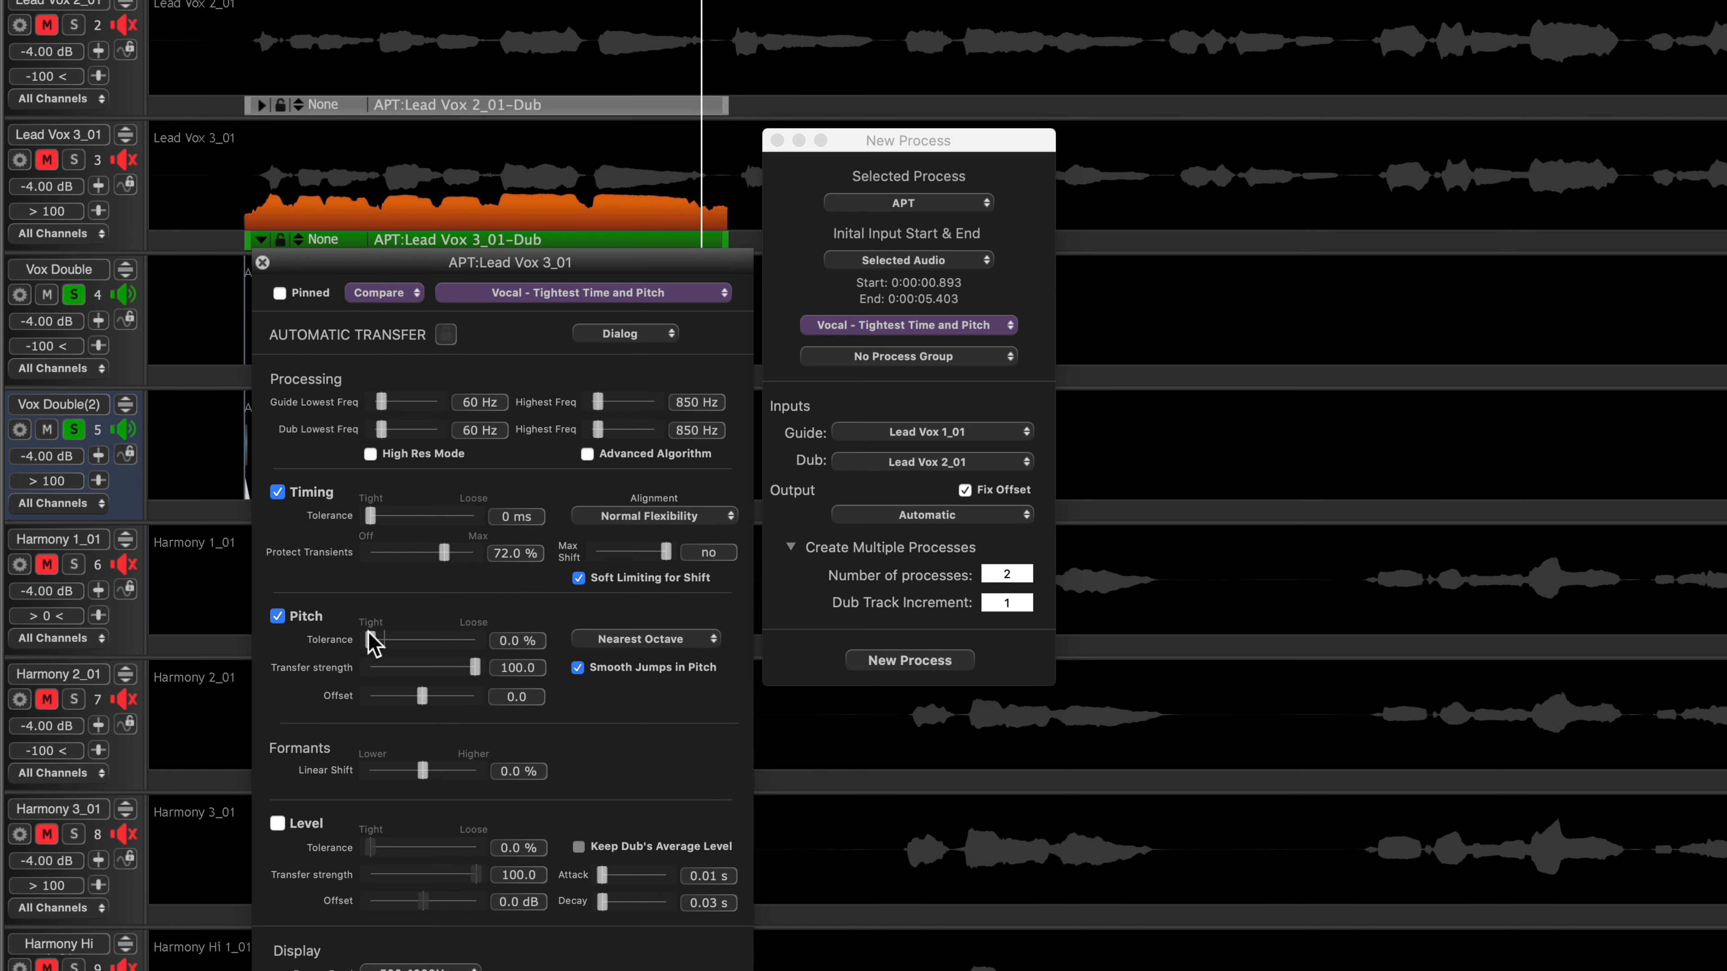
left_click_drag(368, 634, 413, 641)
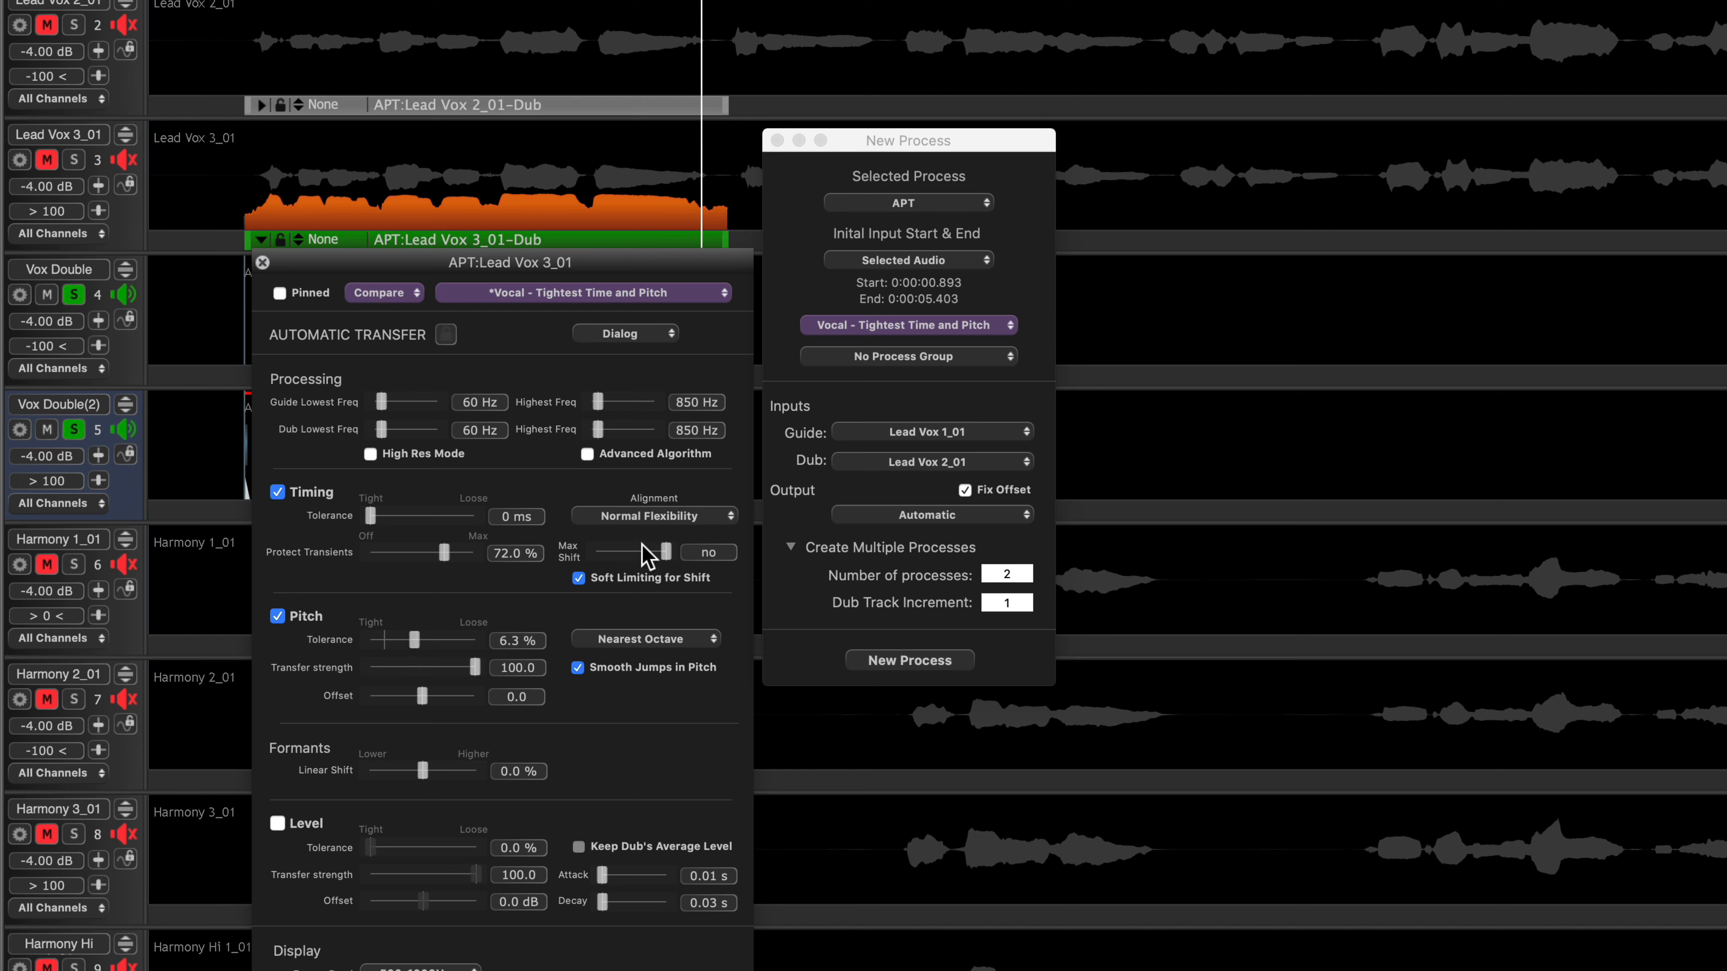
left_click(654, 516)
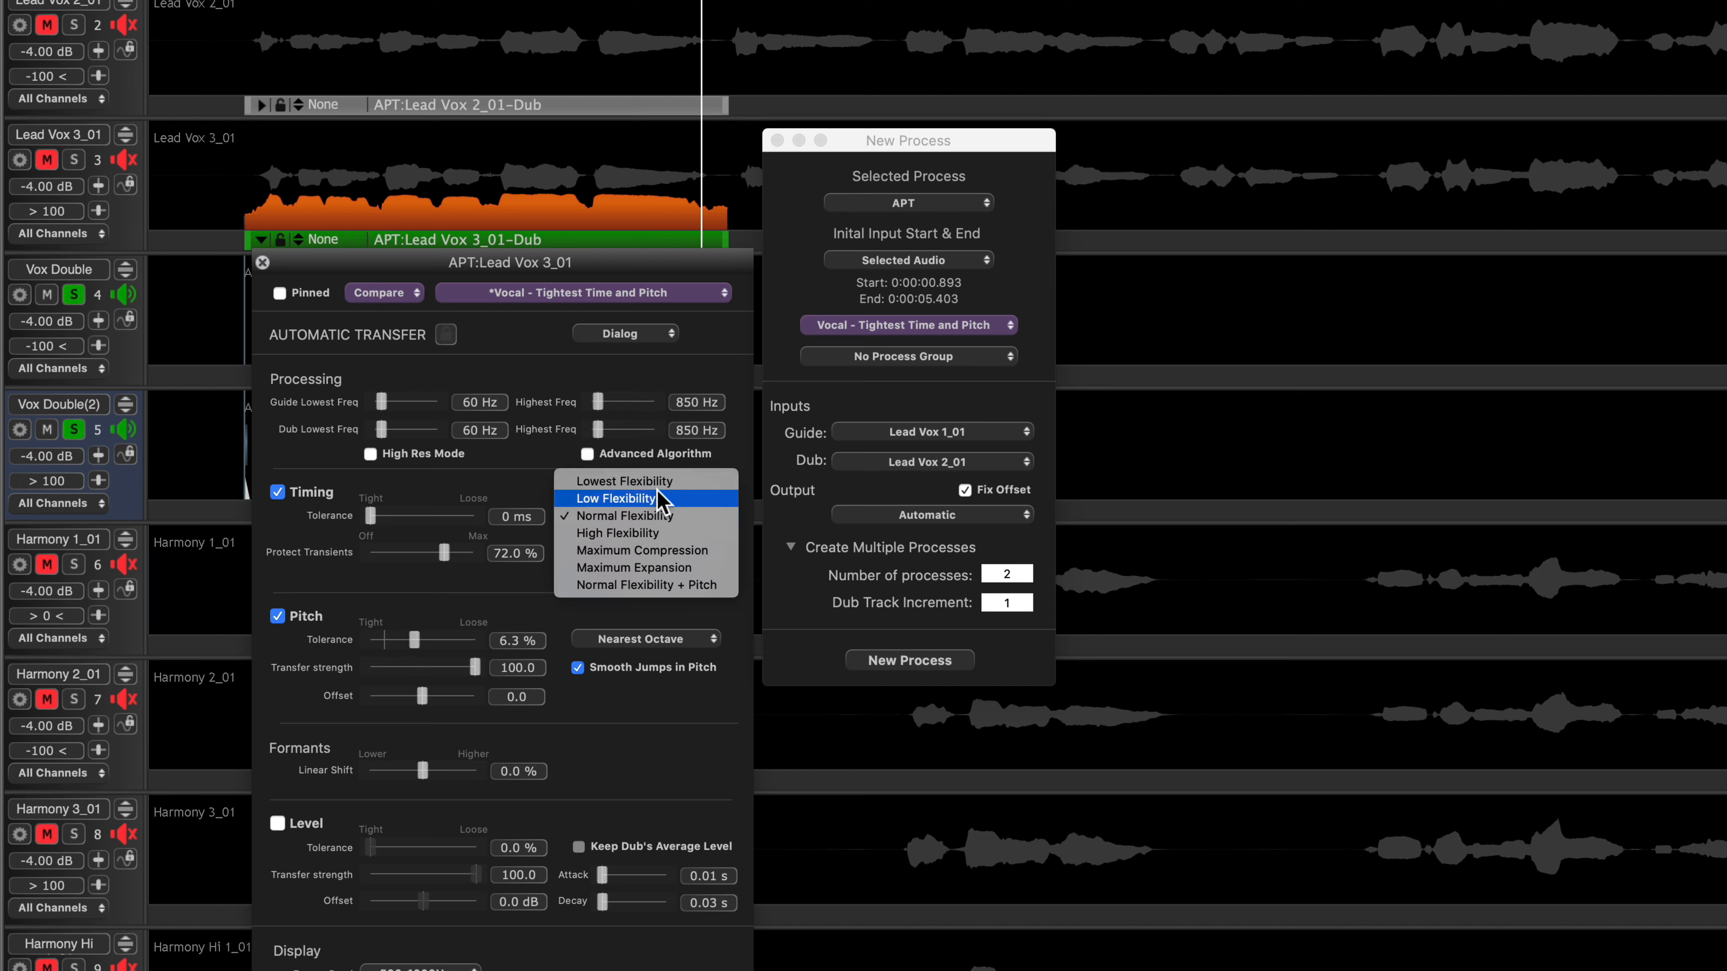
left_click(509, 470)
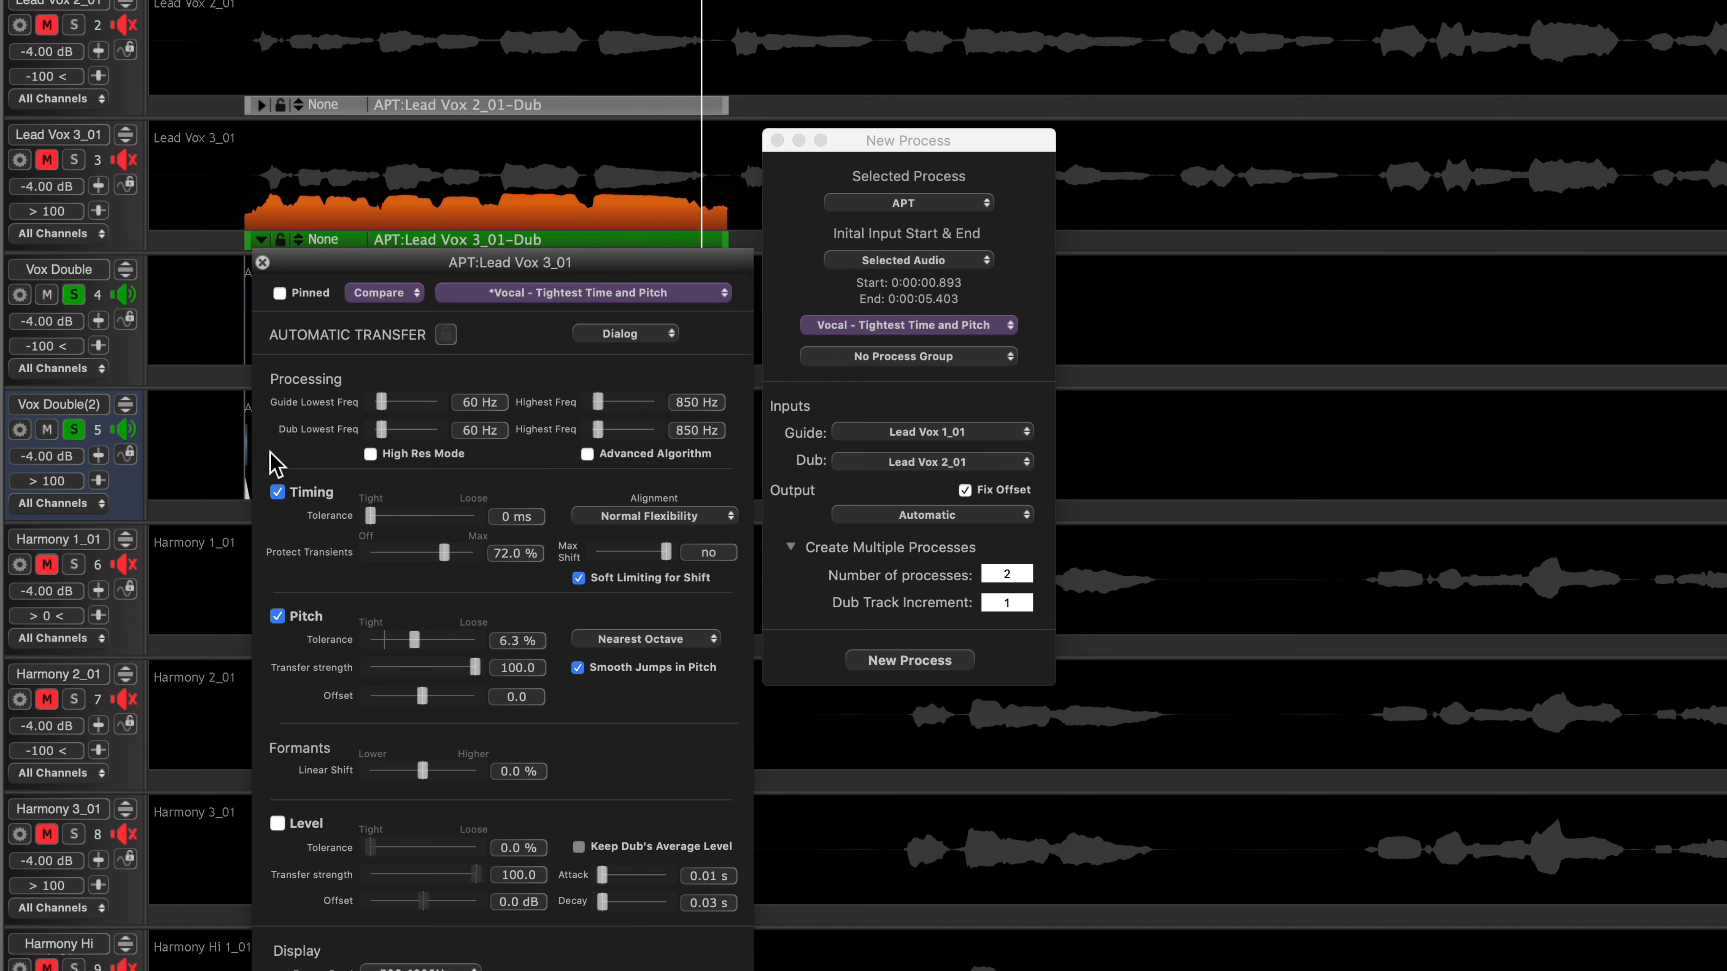
left_click(263, 263)
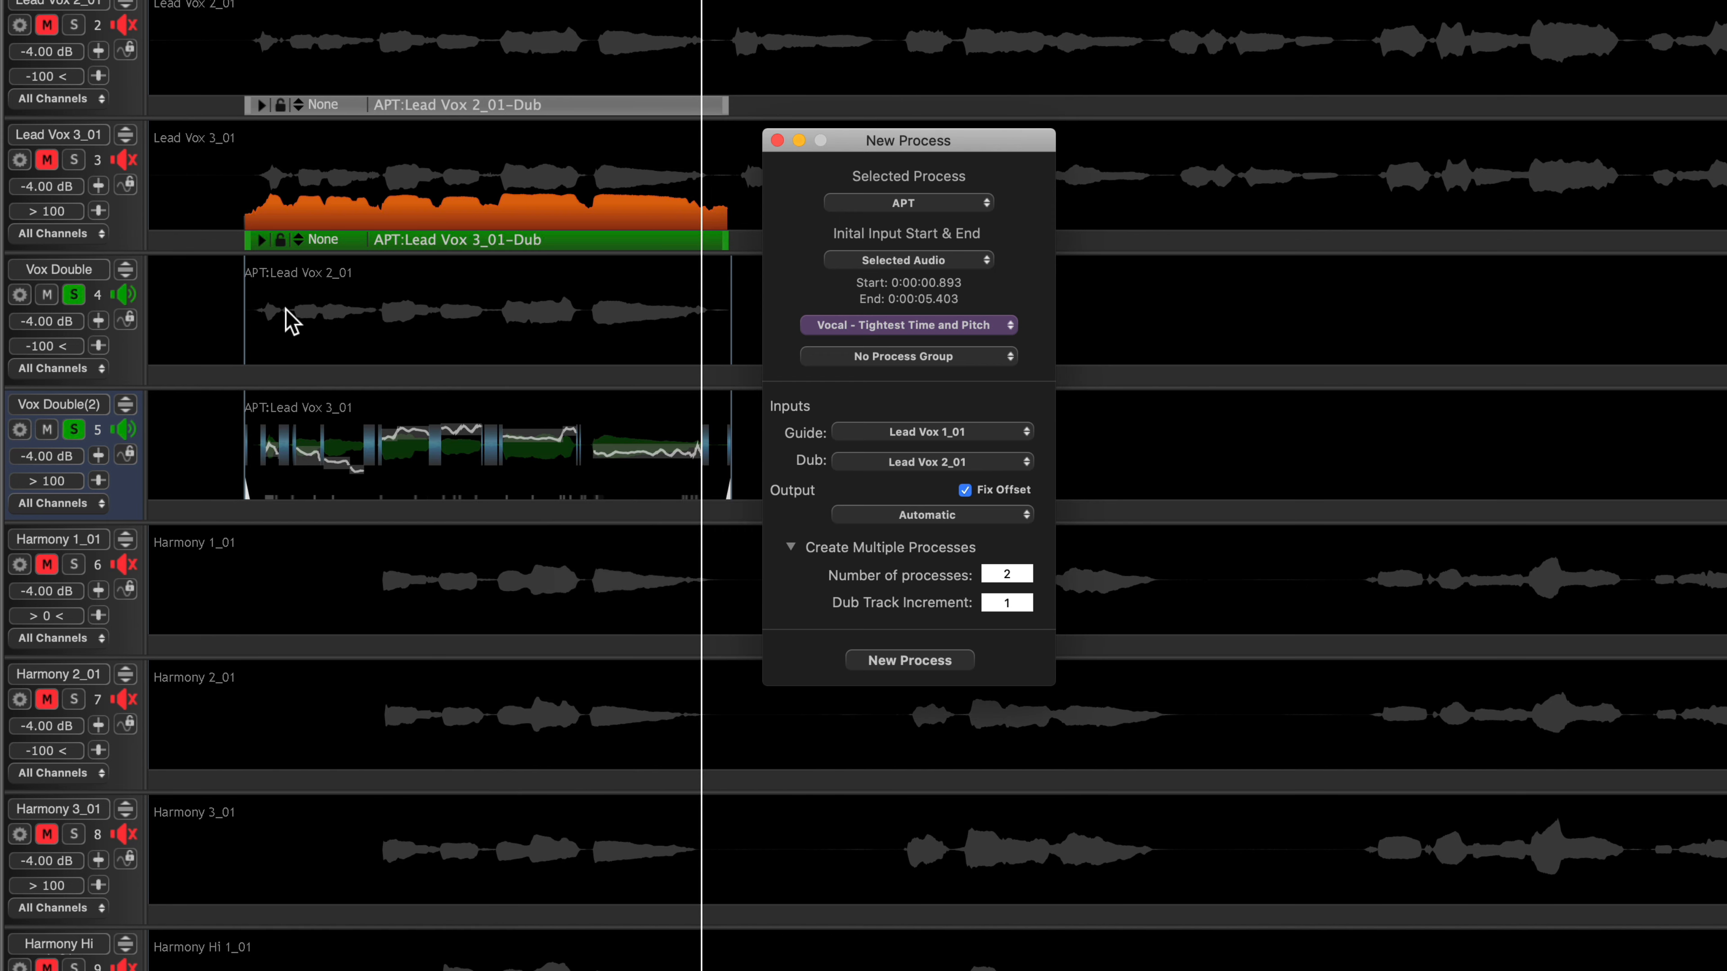
key("space")
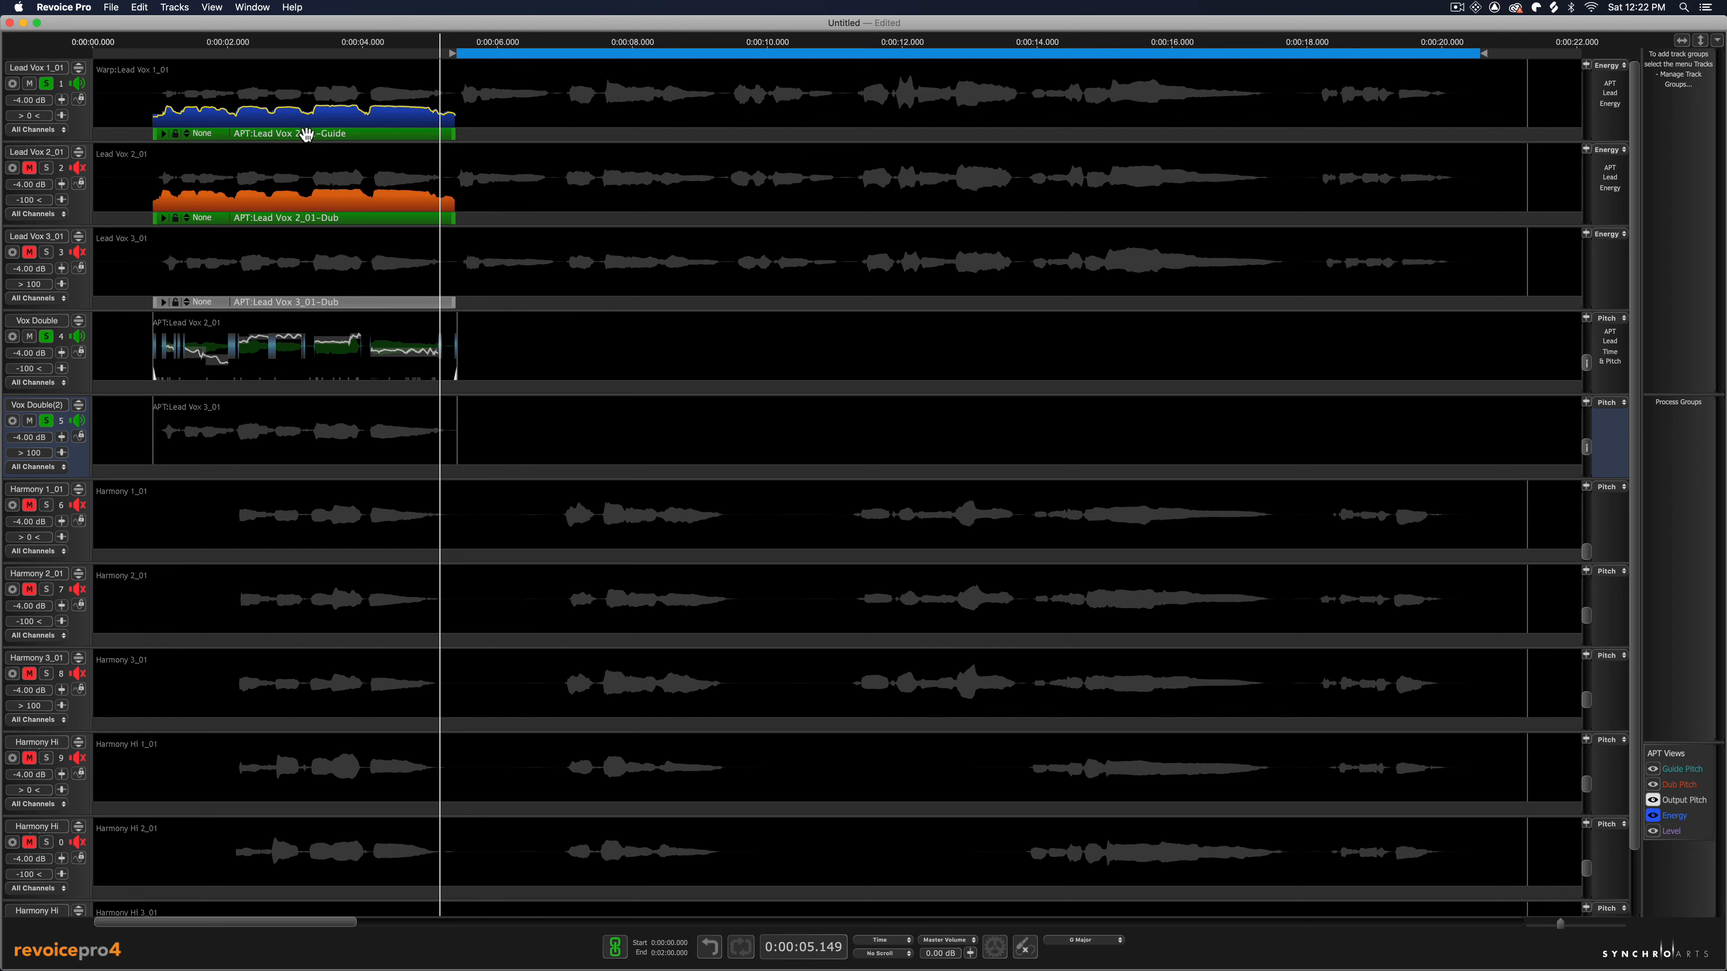
Delete the existing APT processes and extend the playback range's start back to 0.757 s, before the first lead vocal phrase
right_click(307, 135)
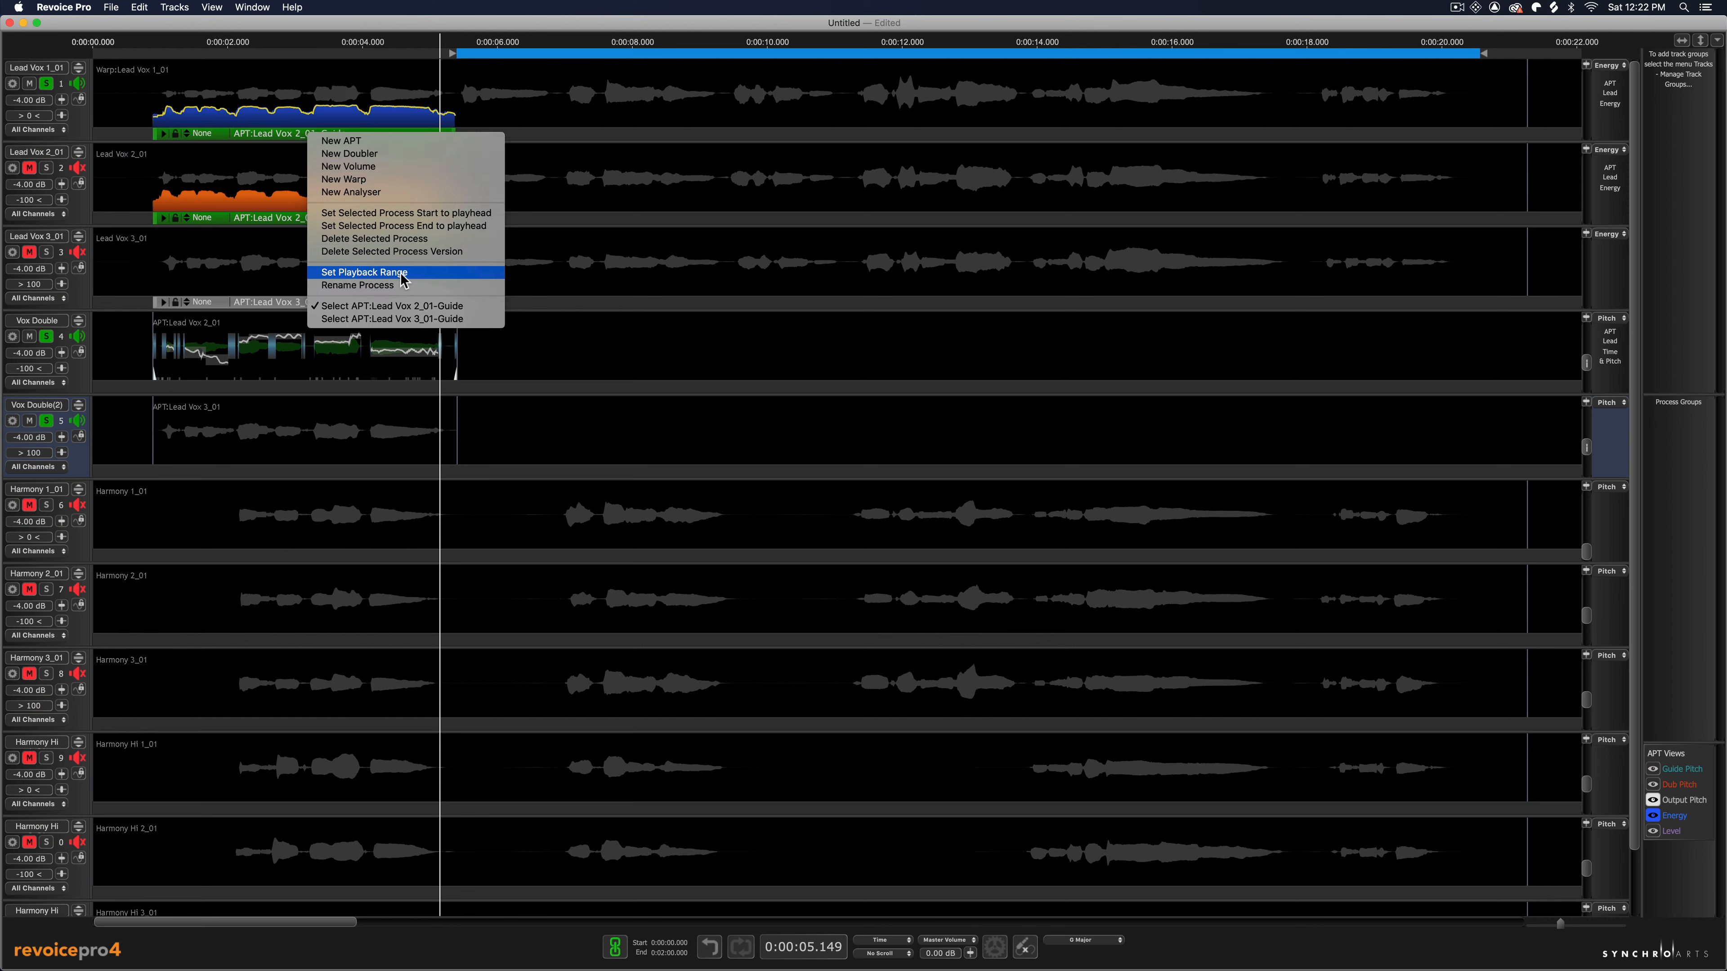
left_click(403, 244)
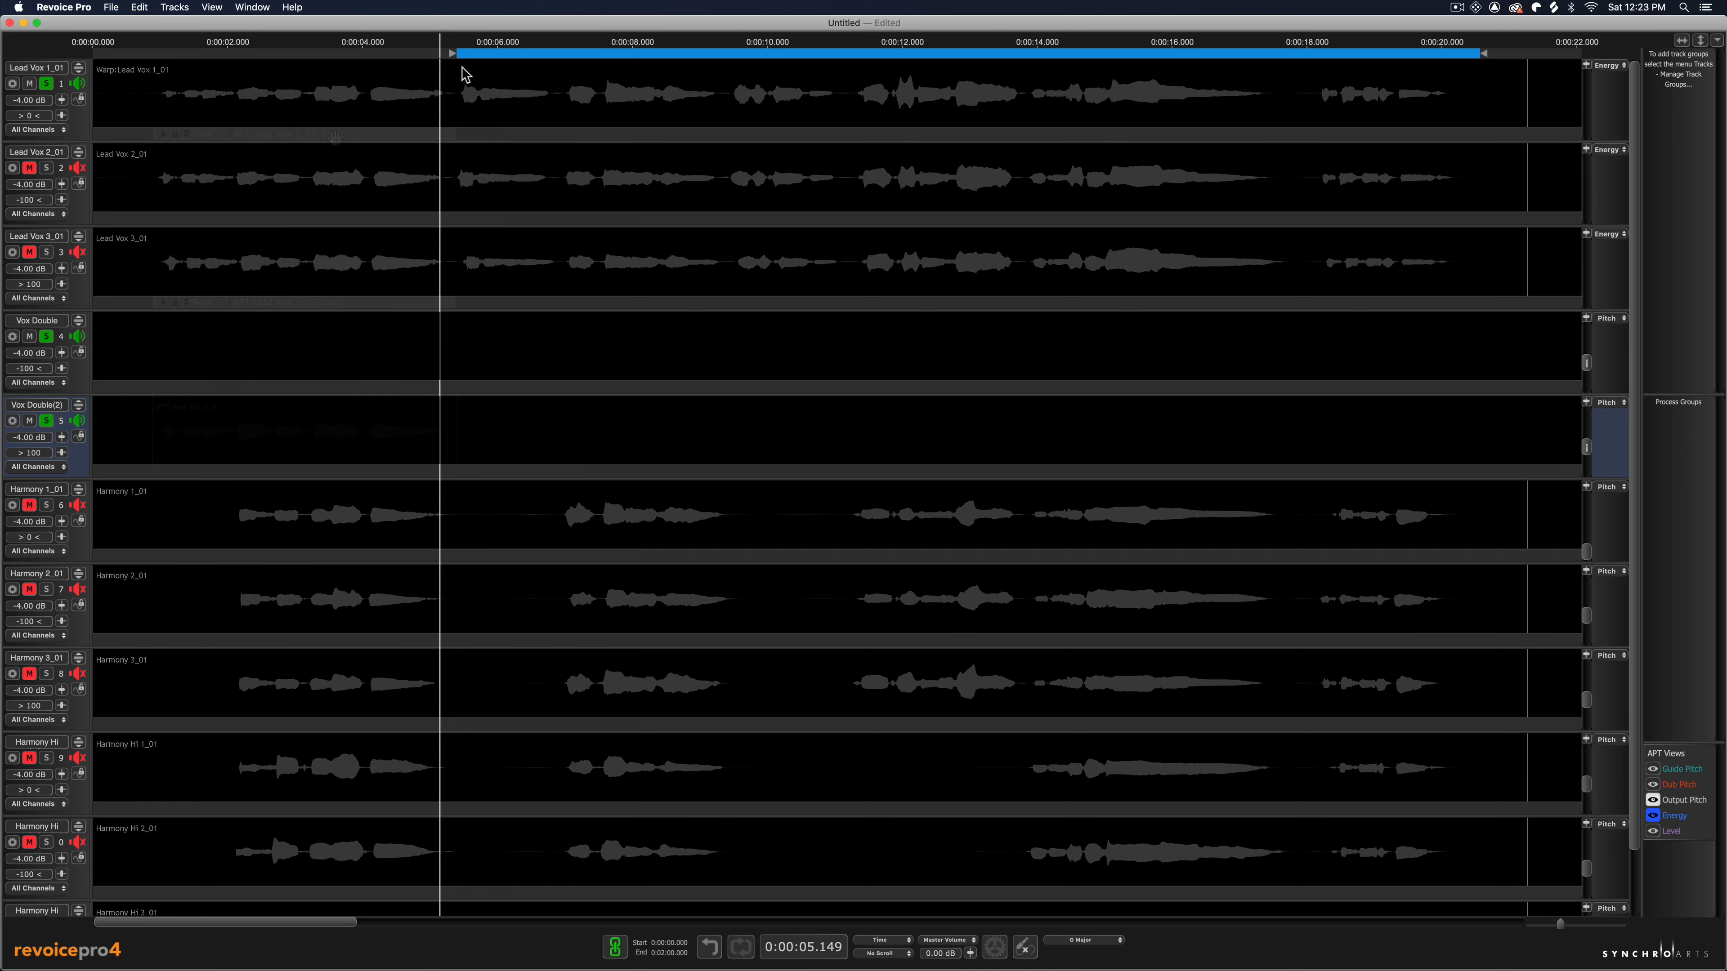
left_click_drag(454, 58, 143, 66)
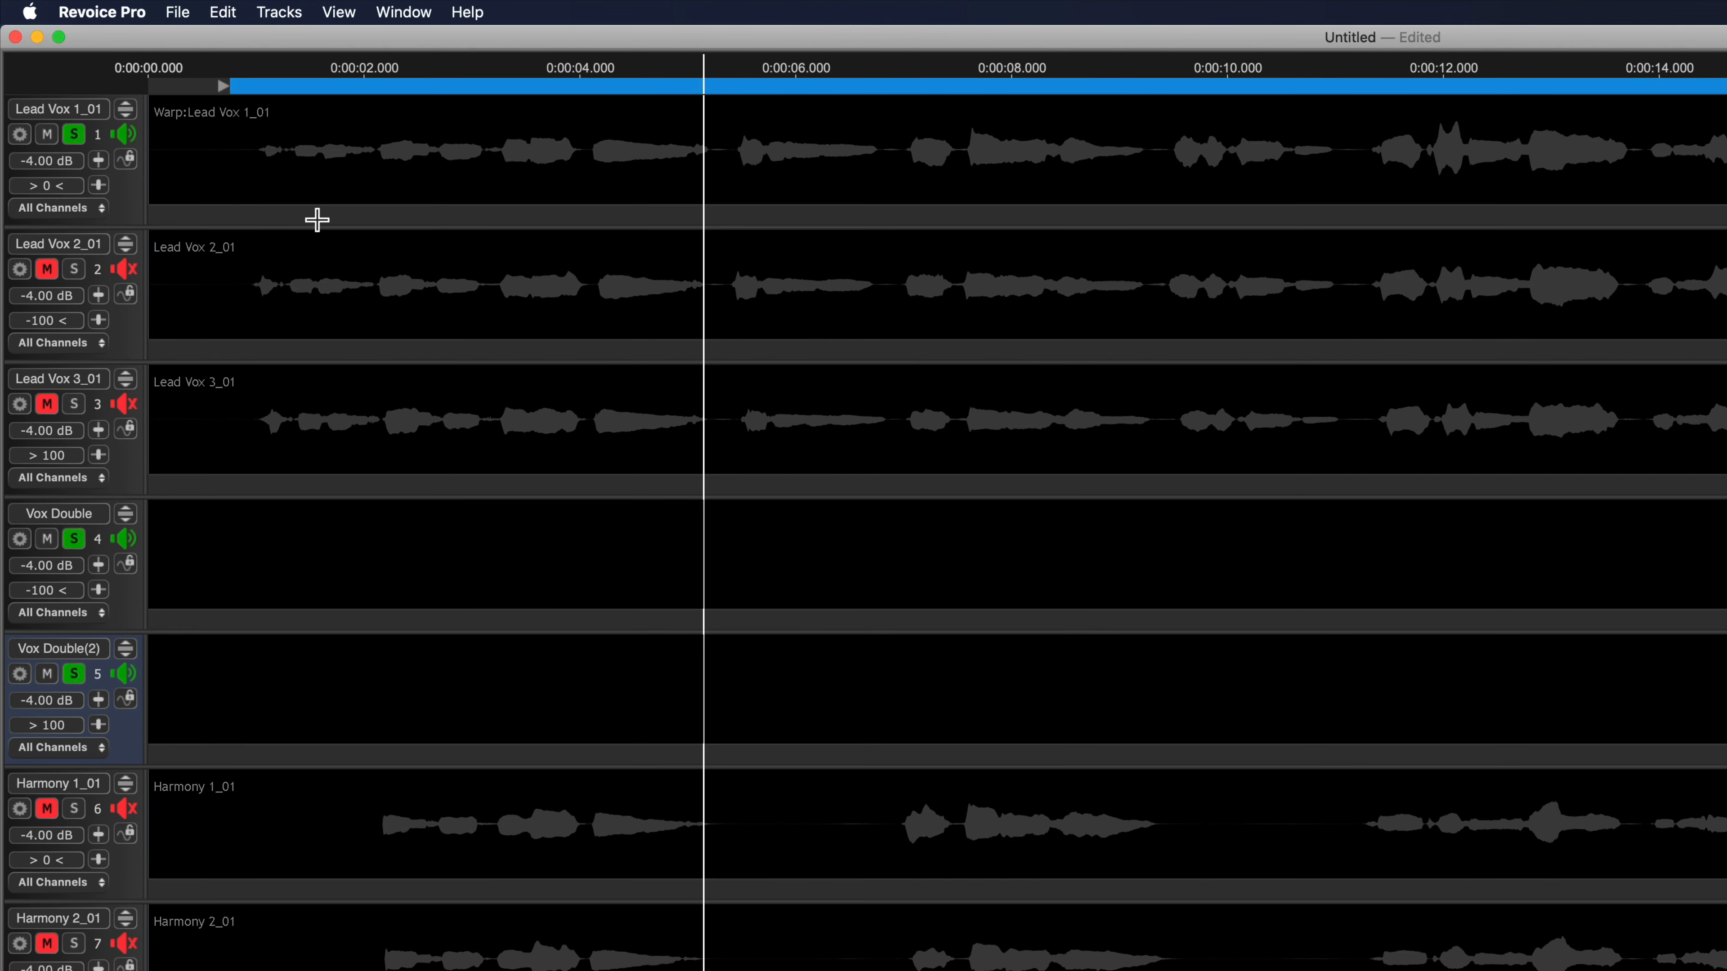
Start a new APT process on the Lead Vox 1_01 track, keeping Selected Playback Range for the initial input start and end
right_click(200, 137)
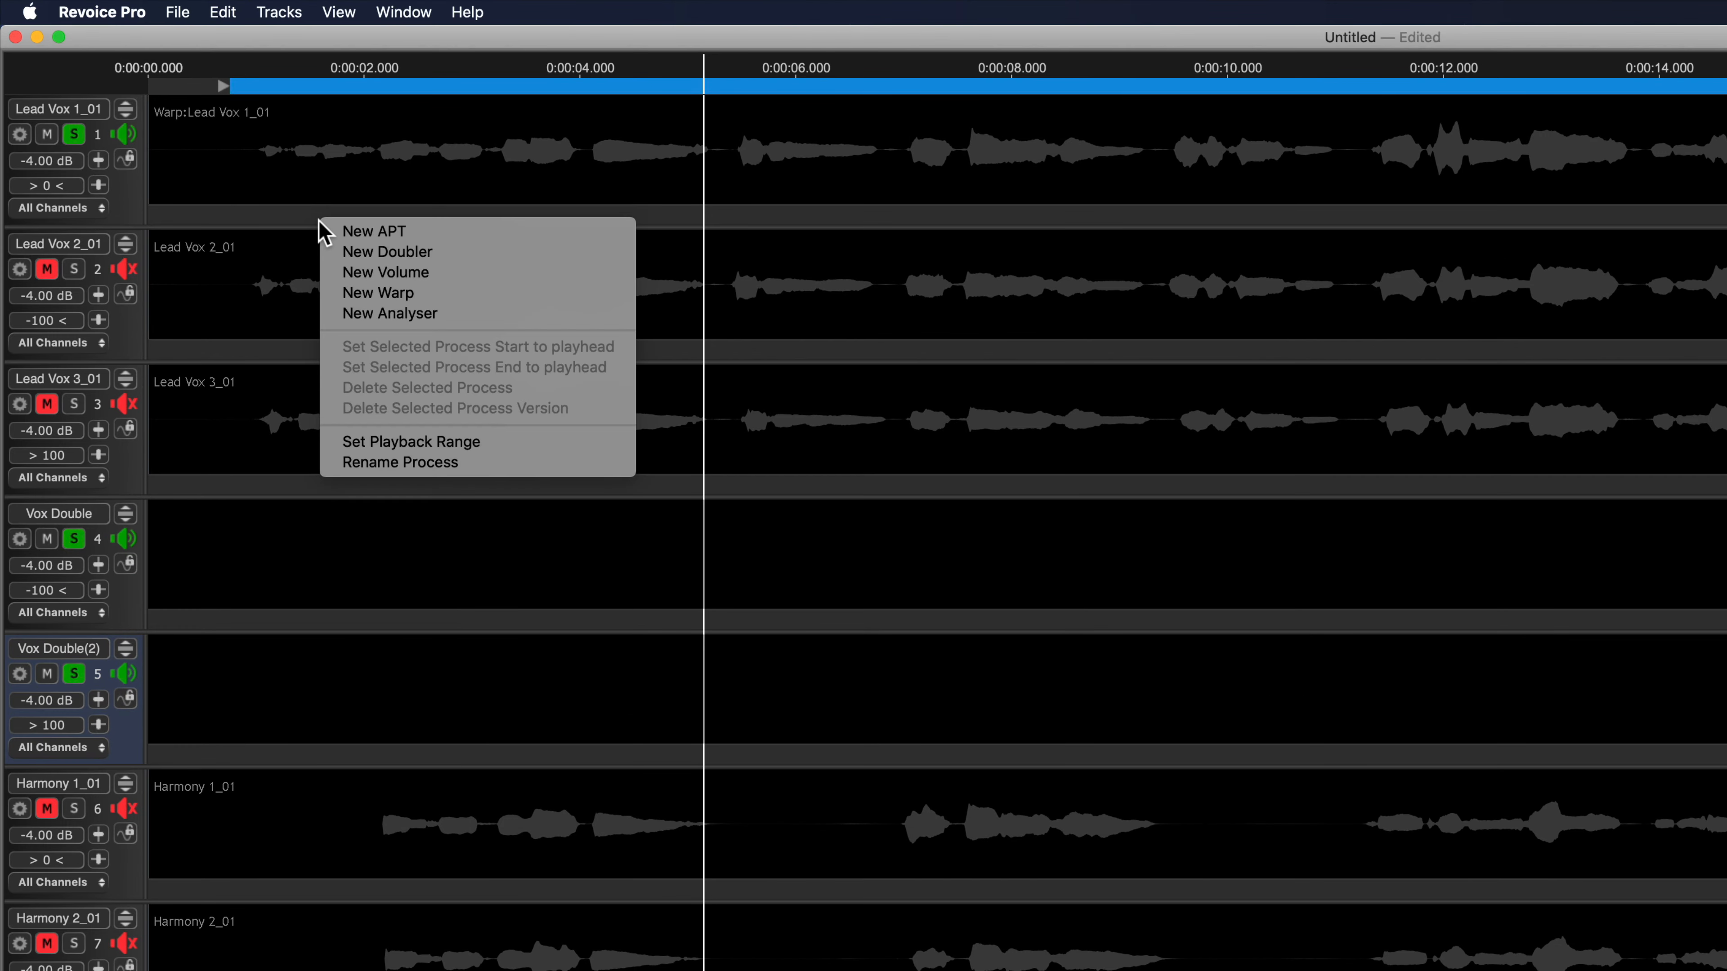
left_click(331, 231)
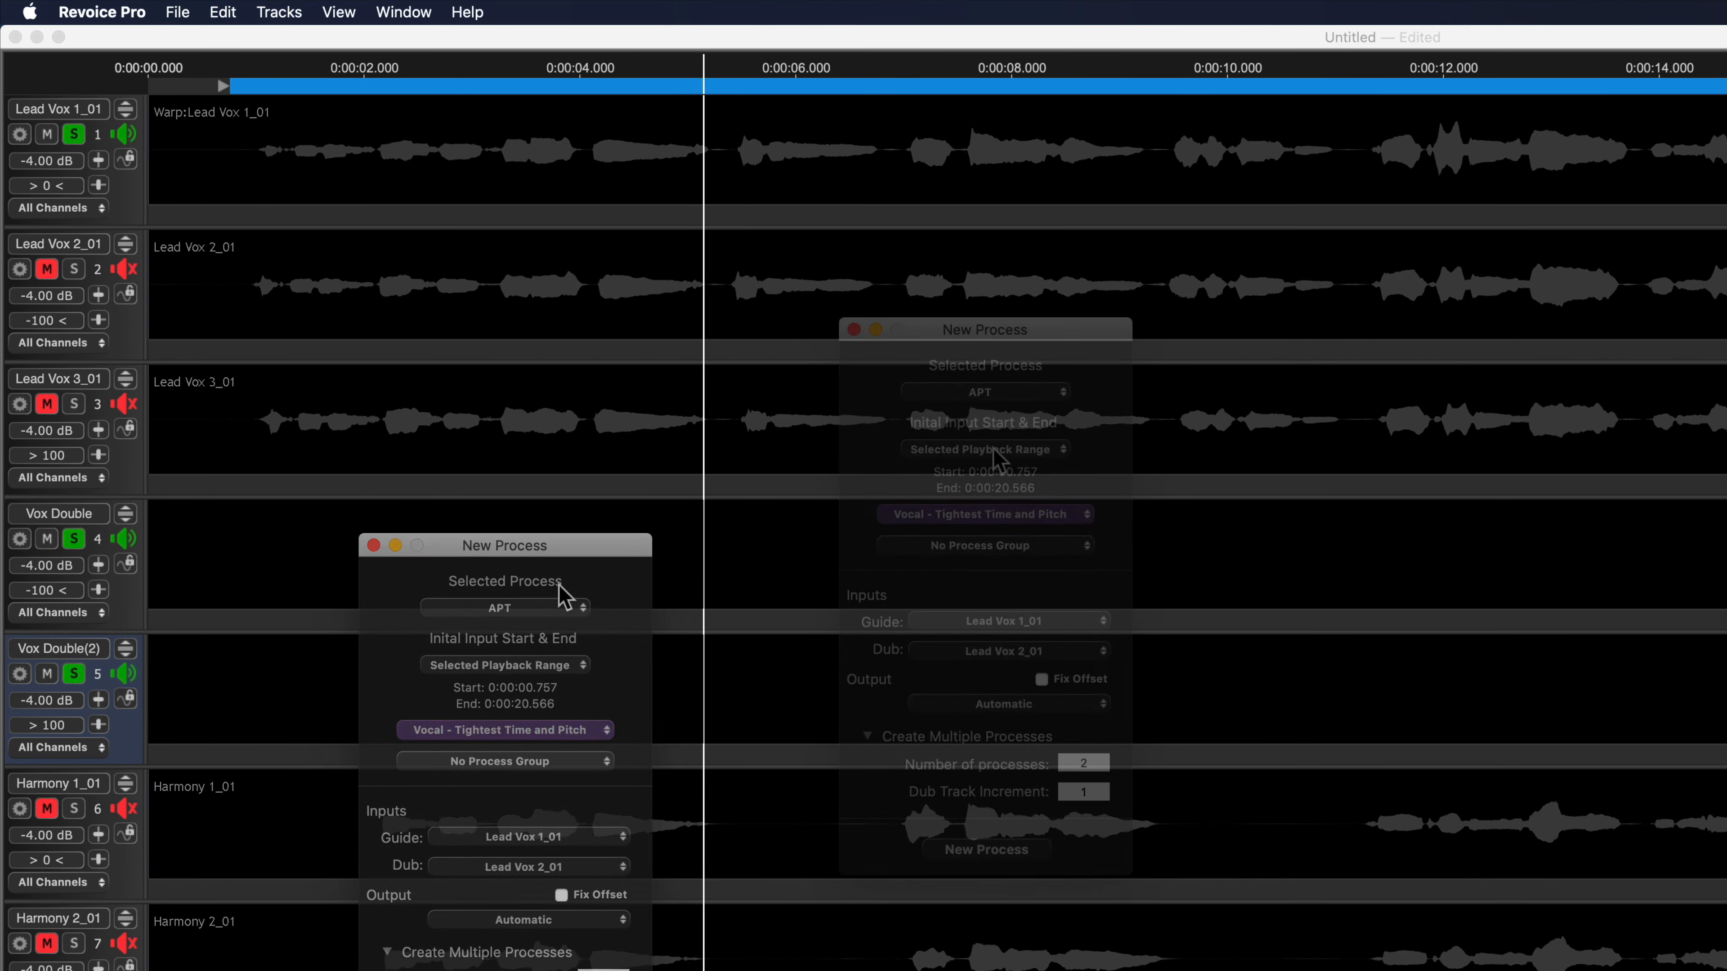
left_click(999, 450)
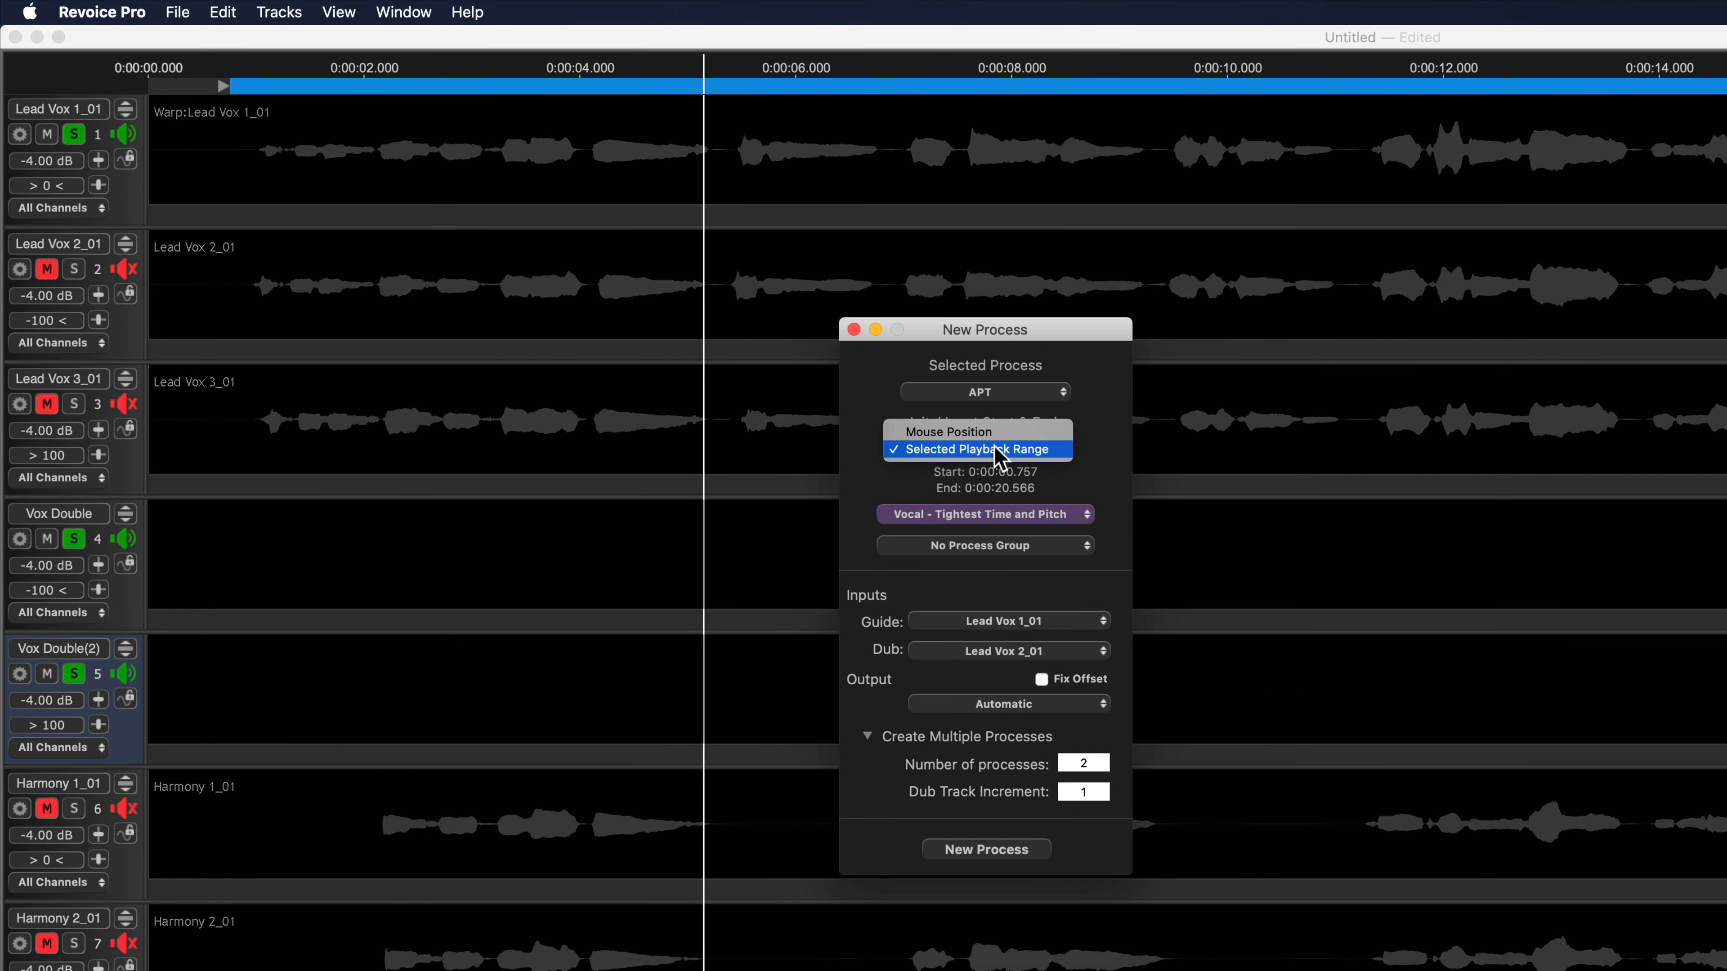
left_click(995, 448)
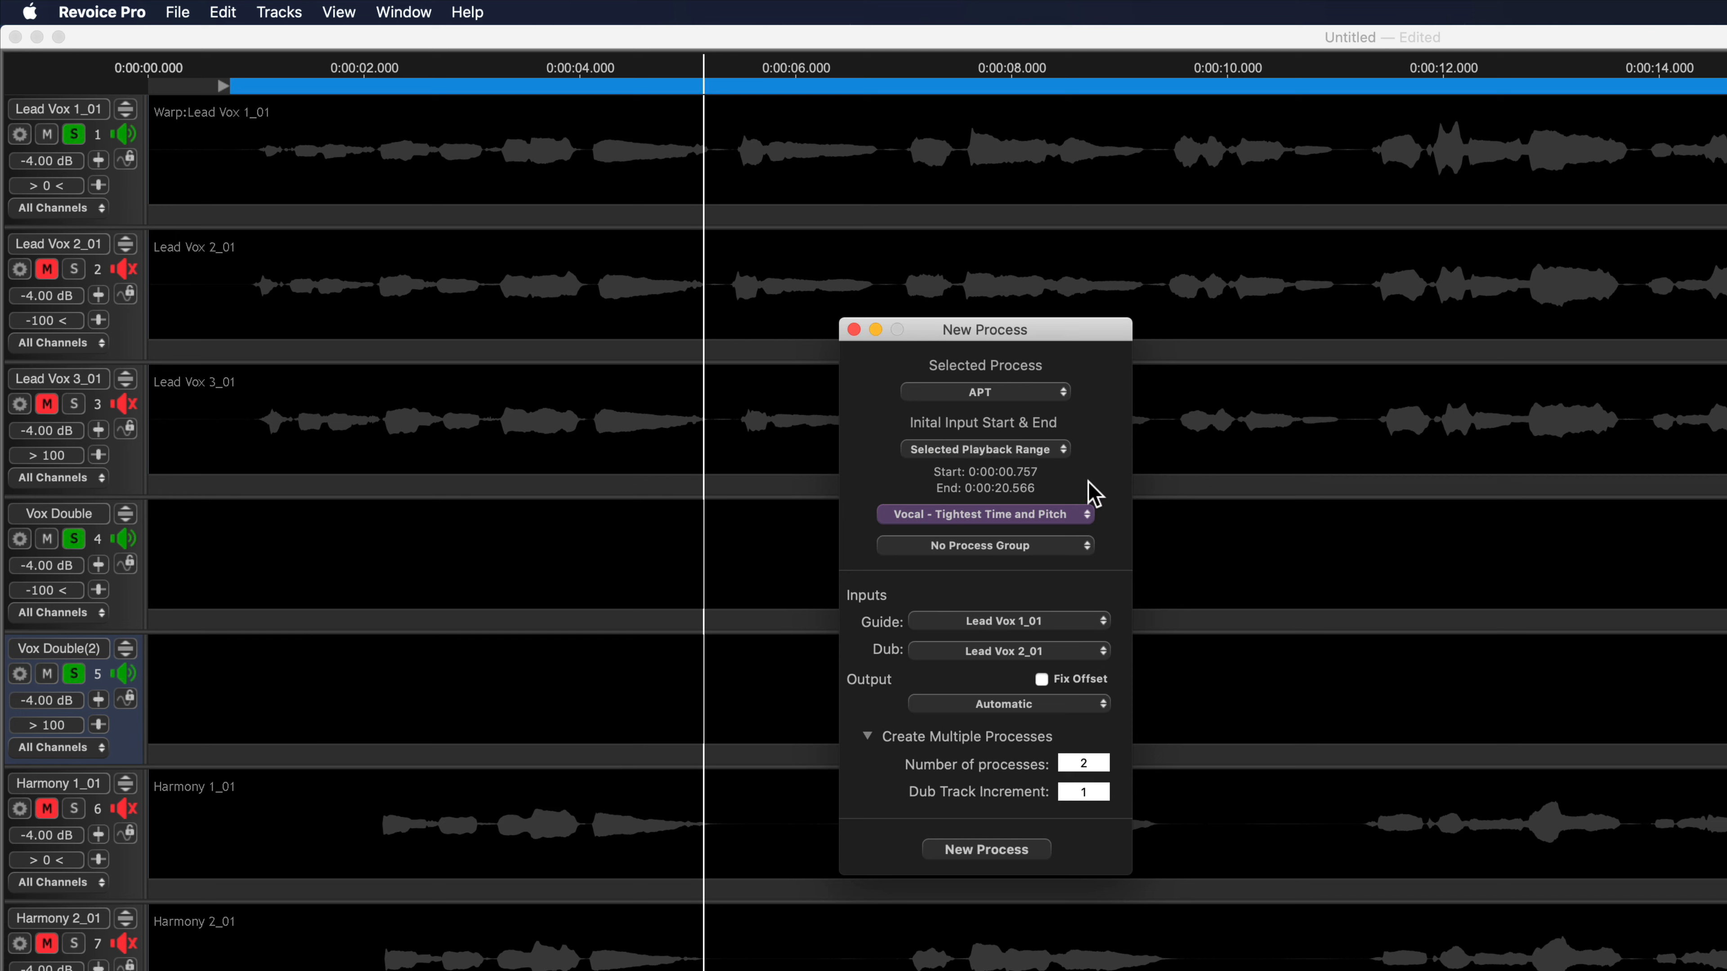
Create two APT processes with guide Lead Vox 1_01, first dub Lead Vox 2_01, first output Vox Double and dub increment 1, and play them
left_click(1025, 622)
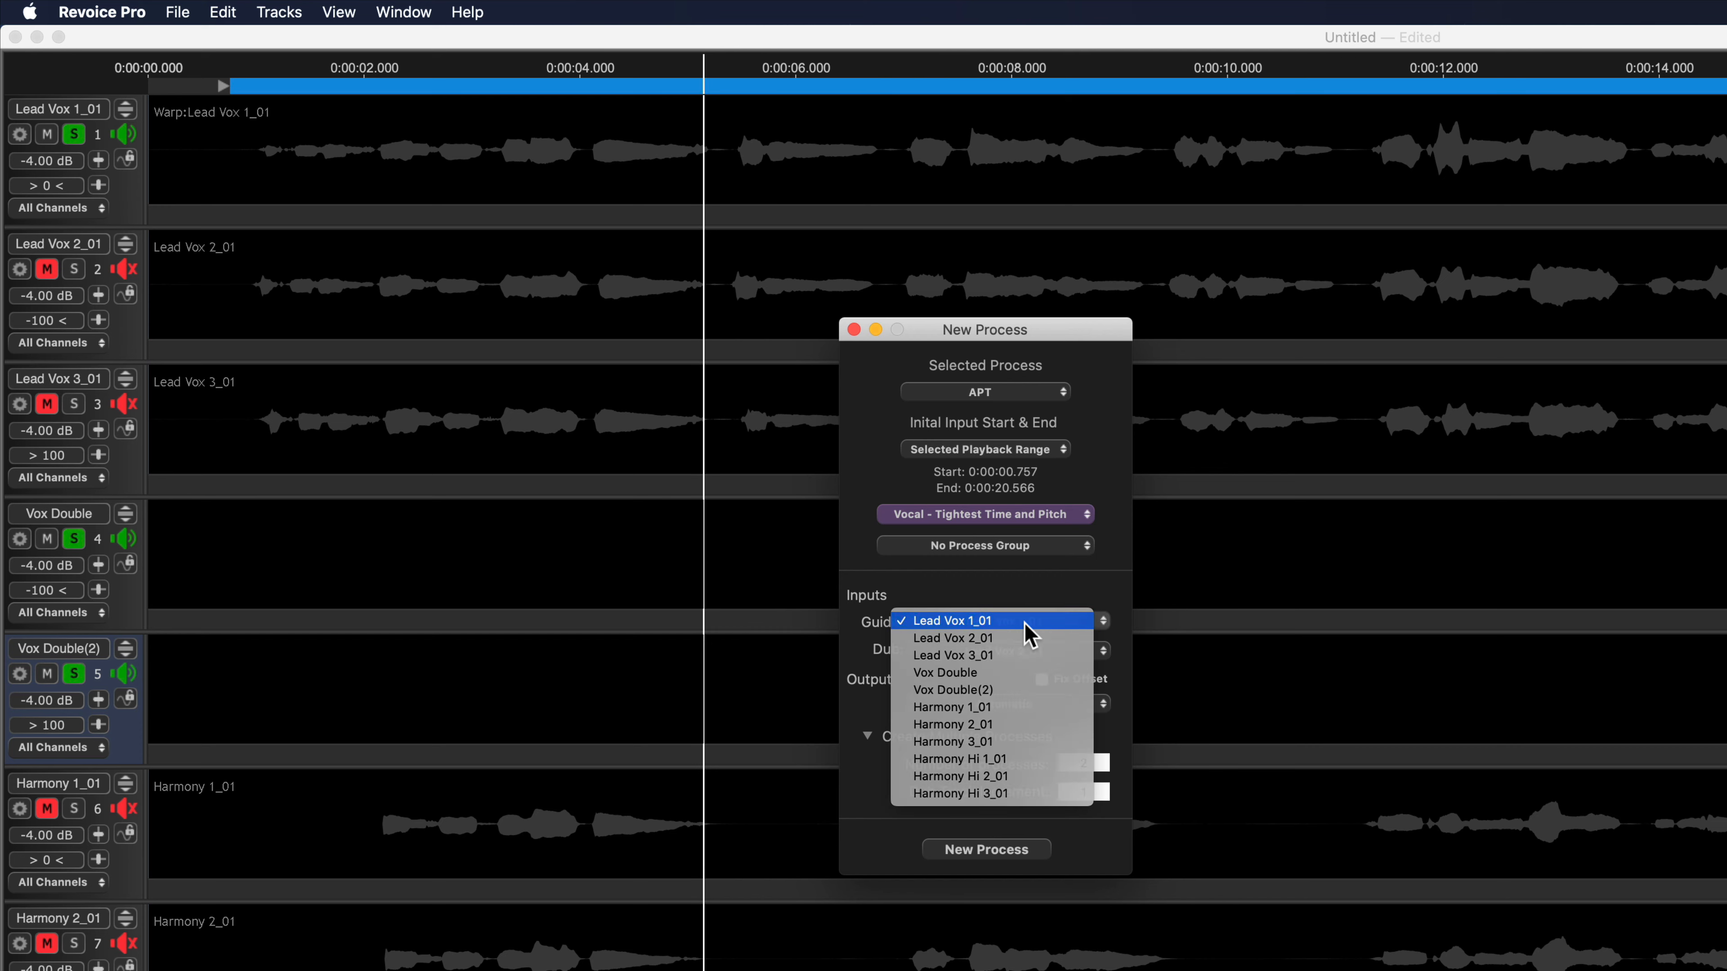
left_click(1026, 623)
left_click(1006, 650)
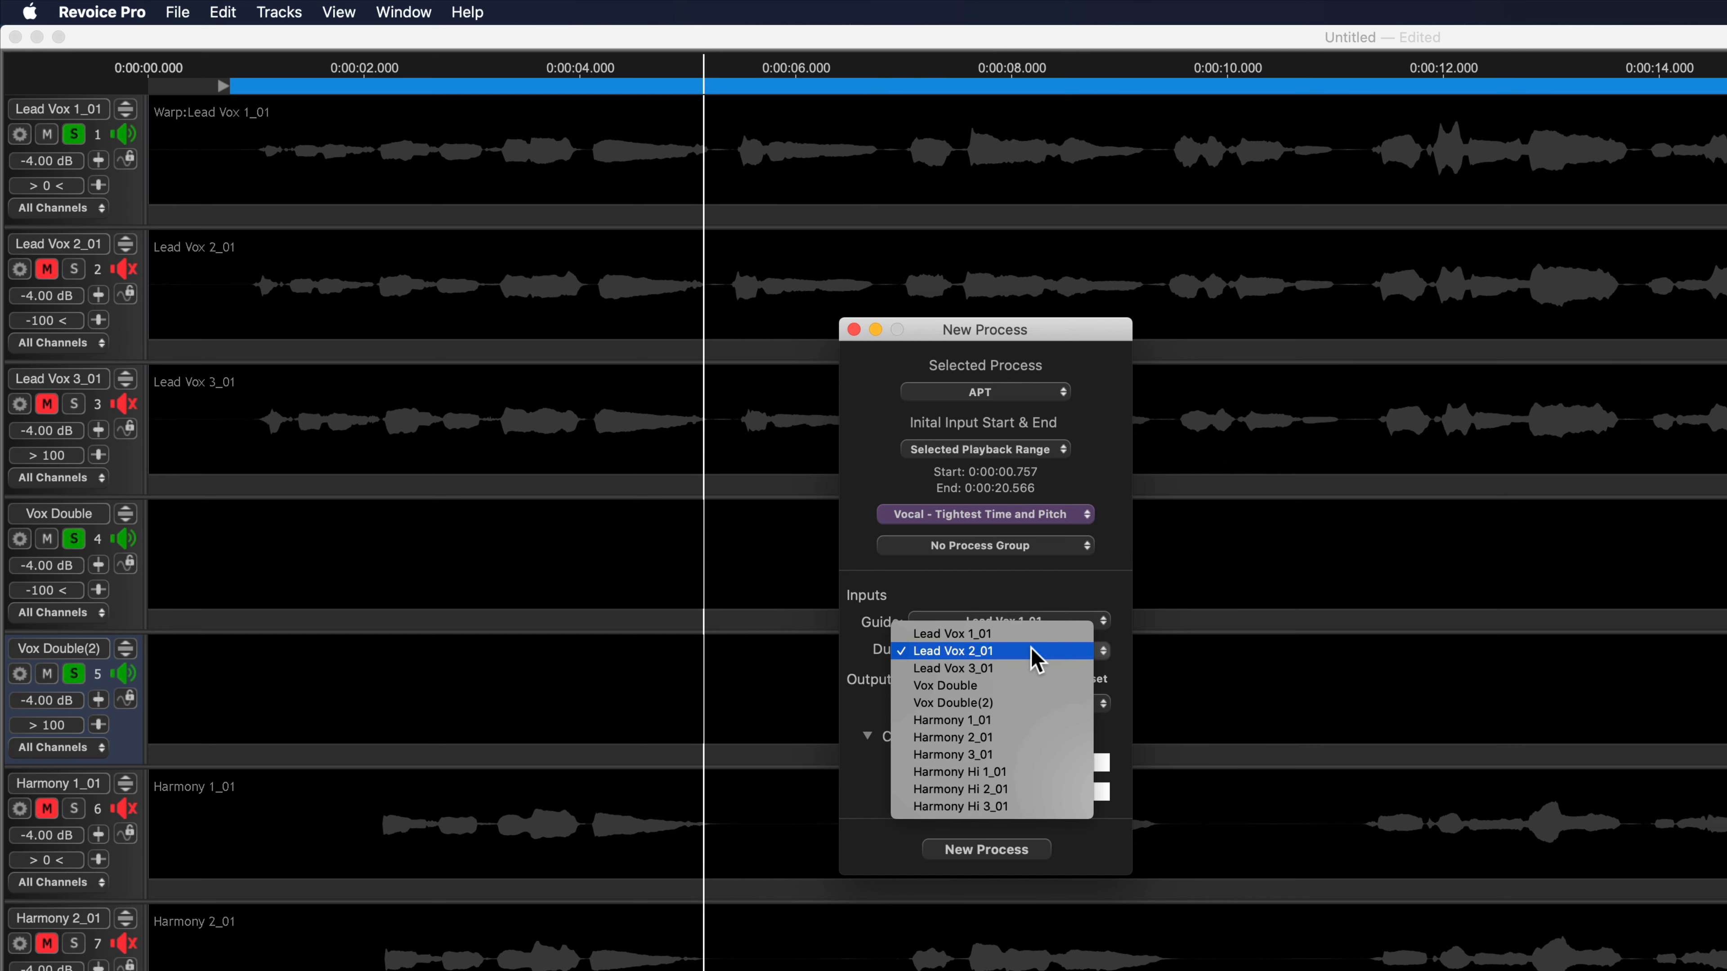
left_click(1033, 653)
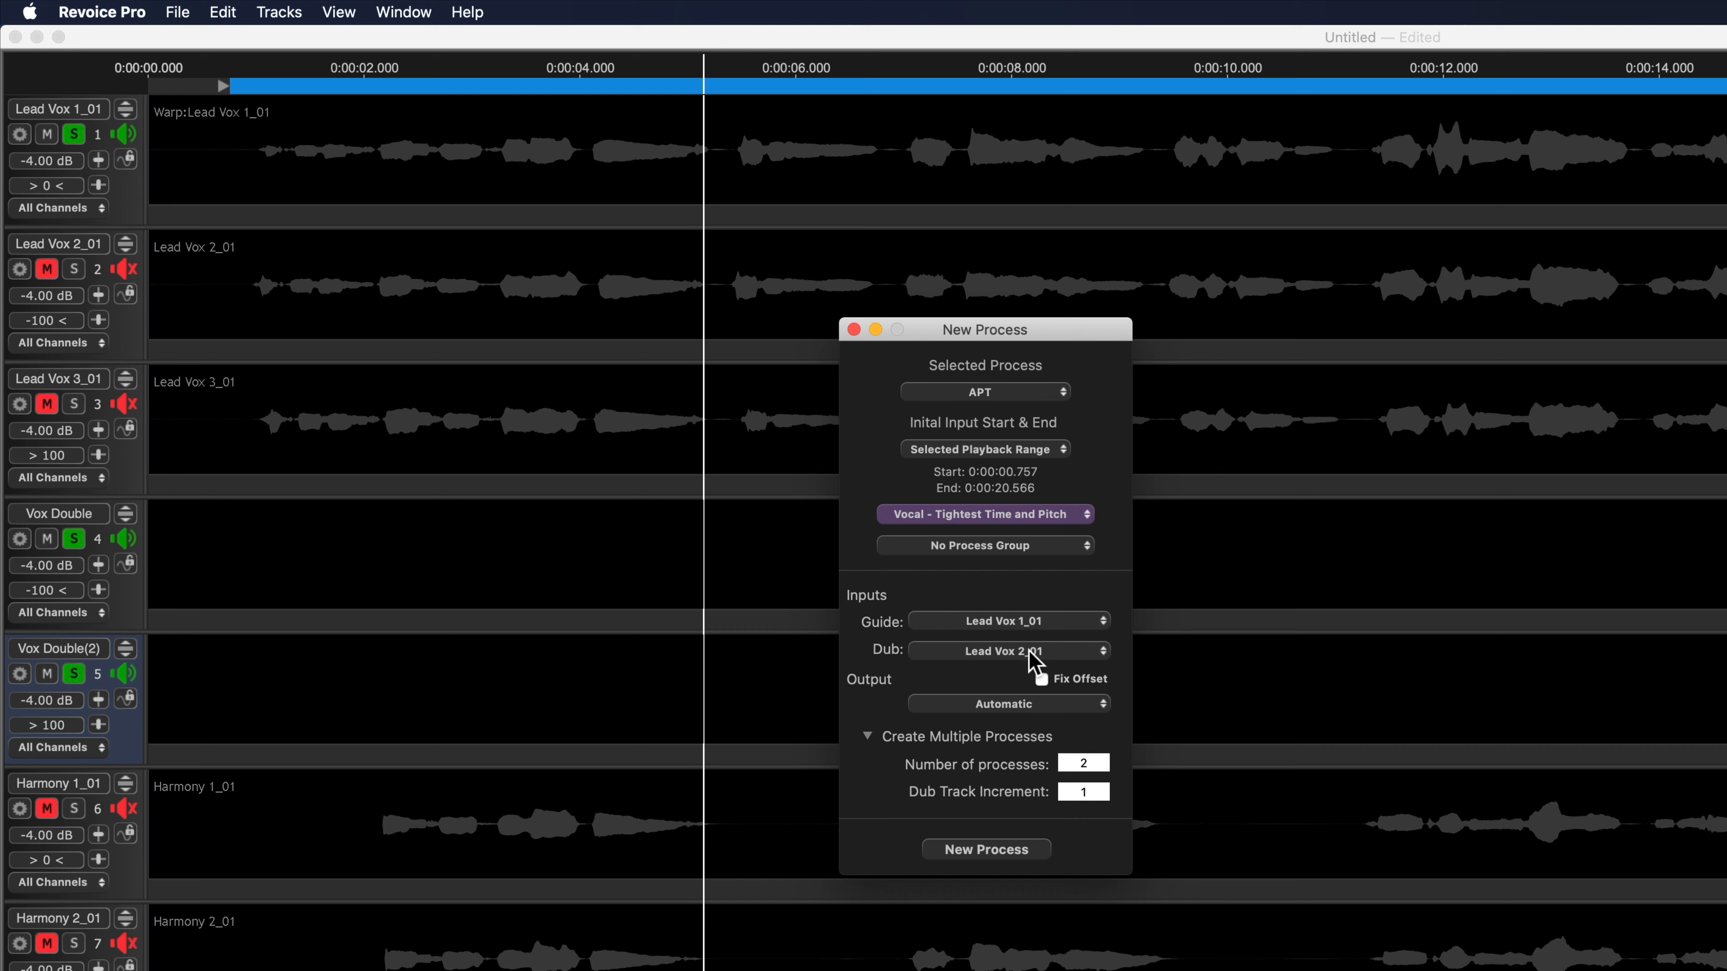
left_click(1004, 705)
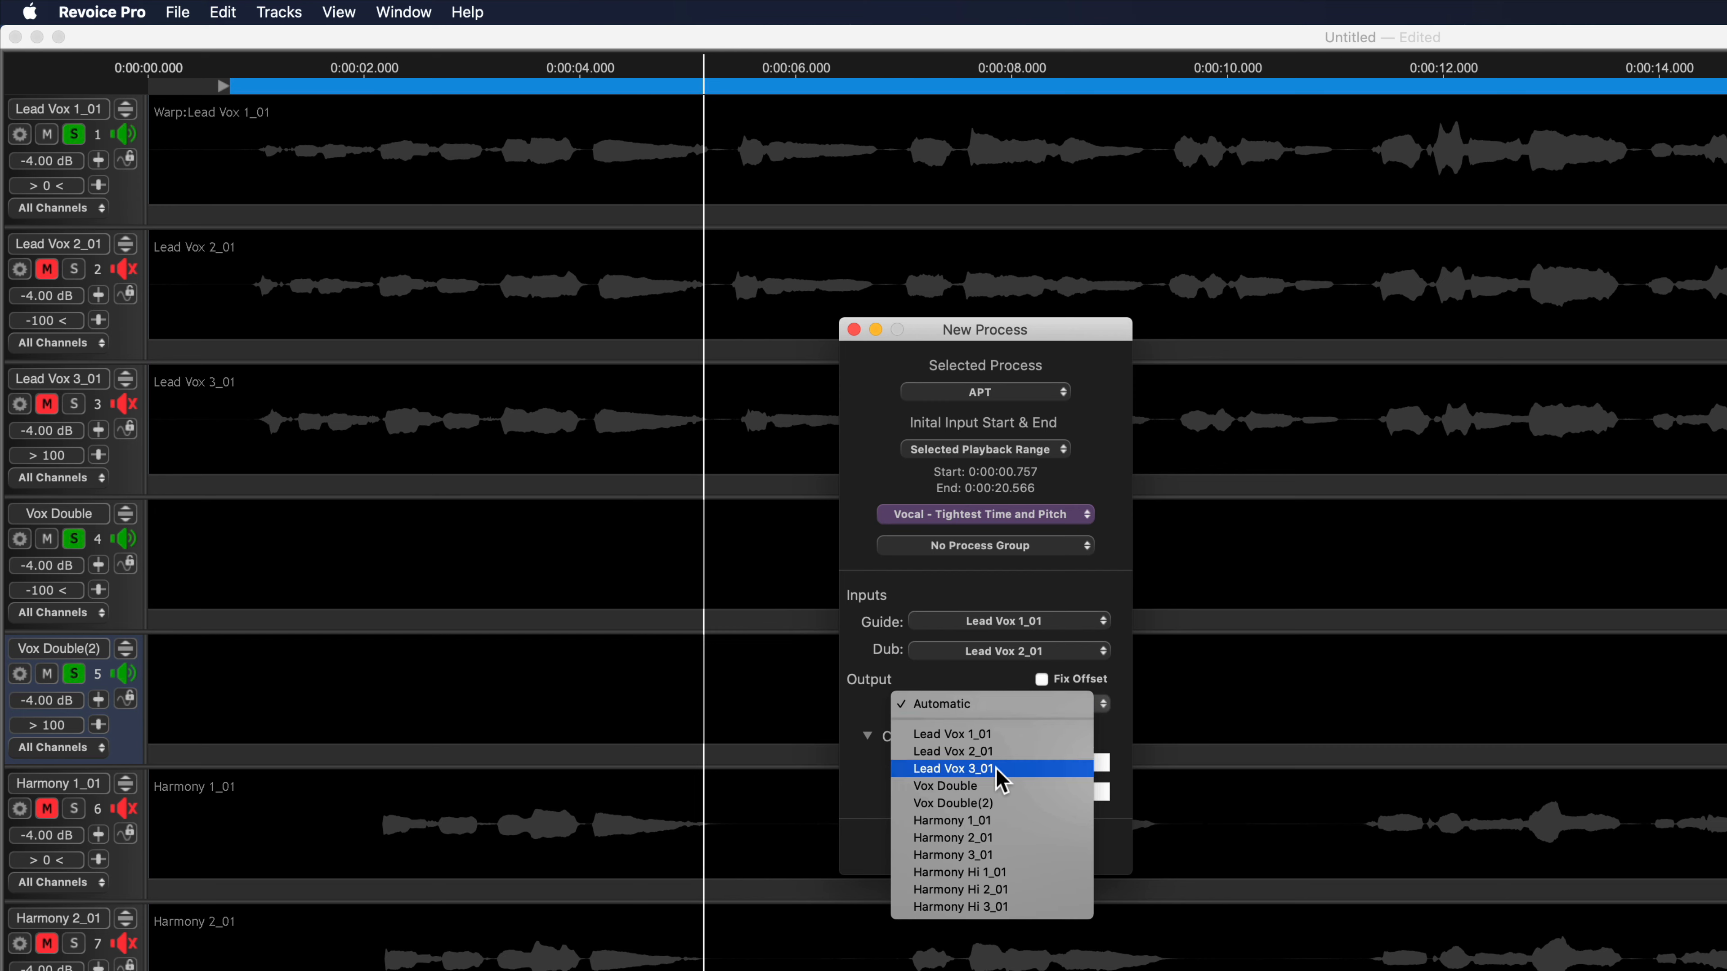
left_click(994, 785)
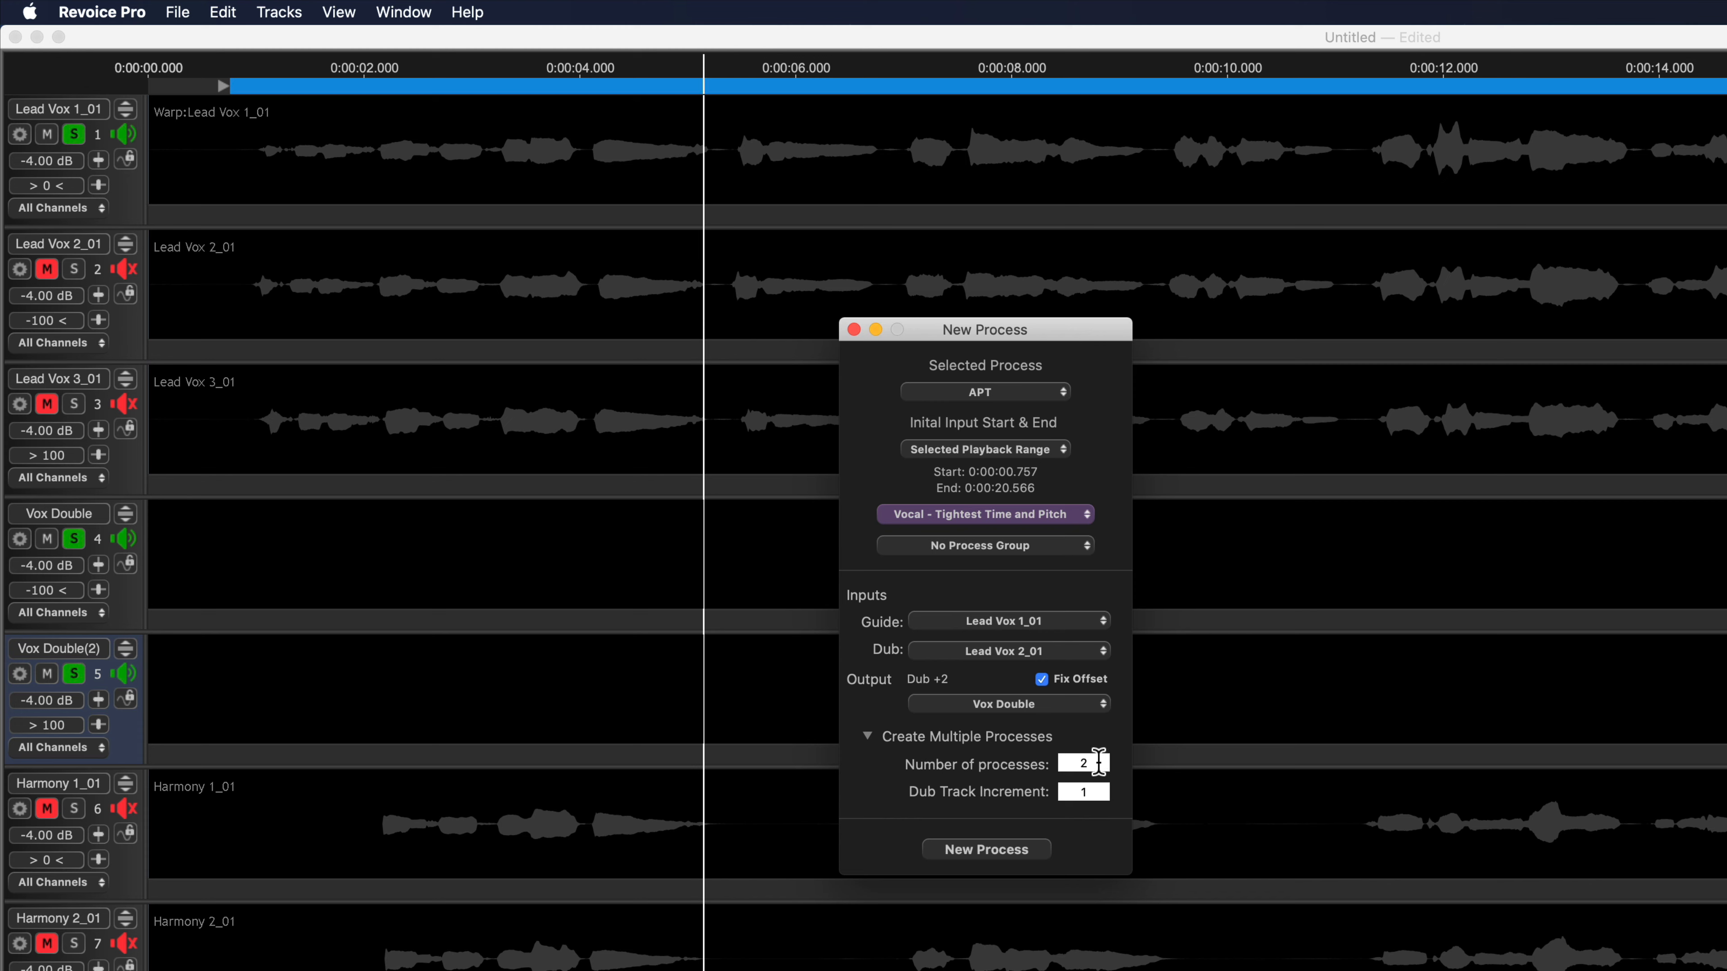
left_click(1099, 791)
left_click(1005, 858)
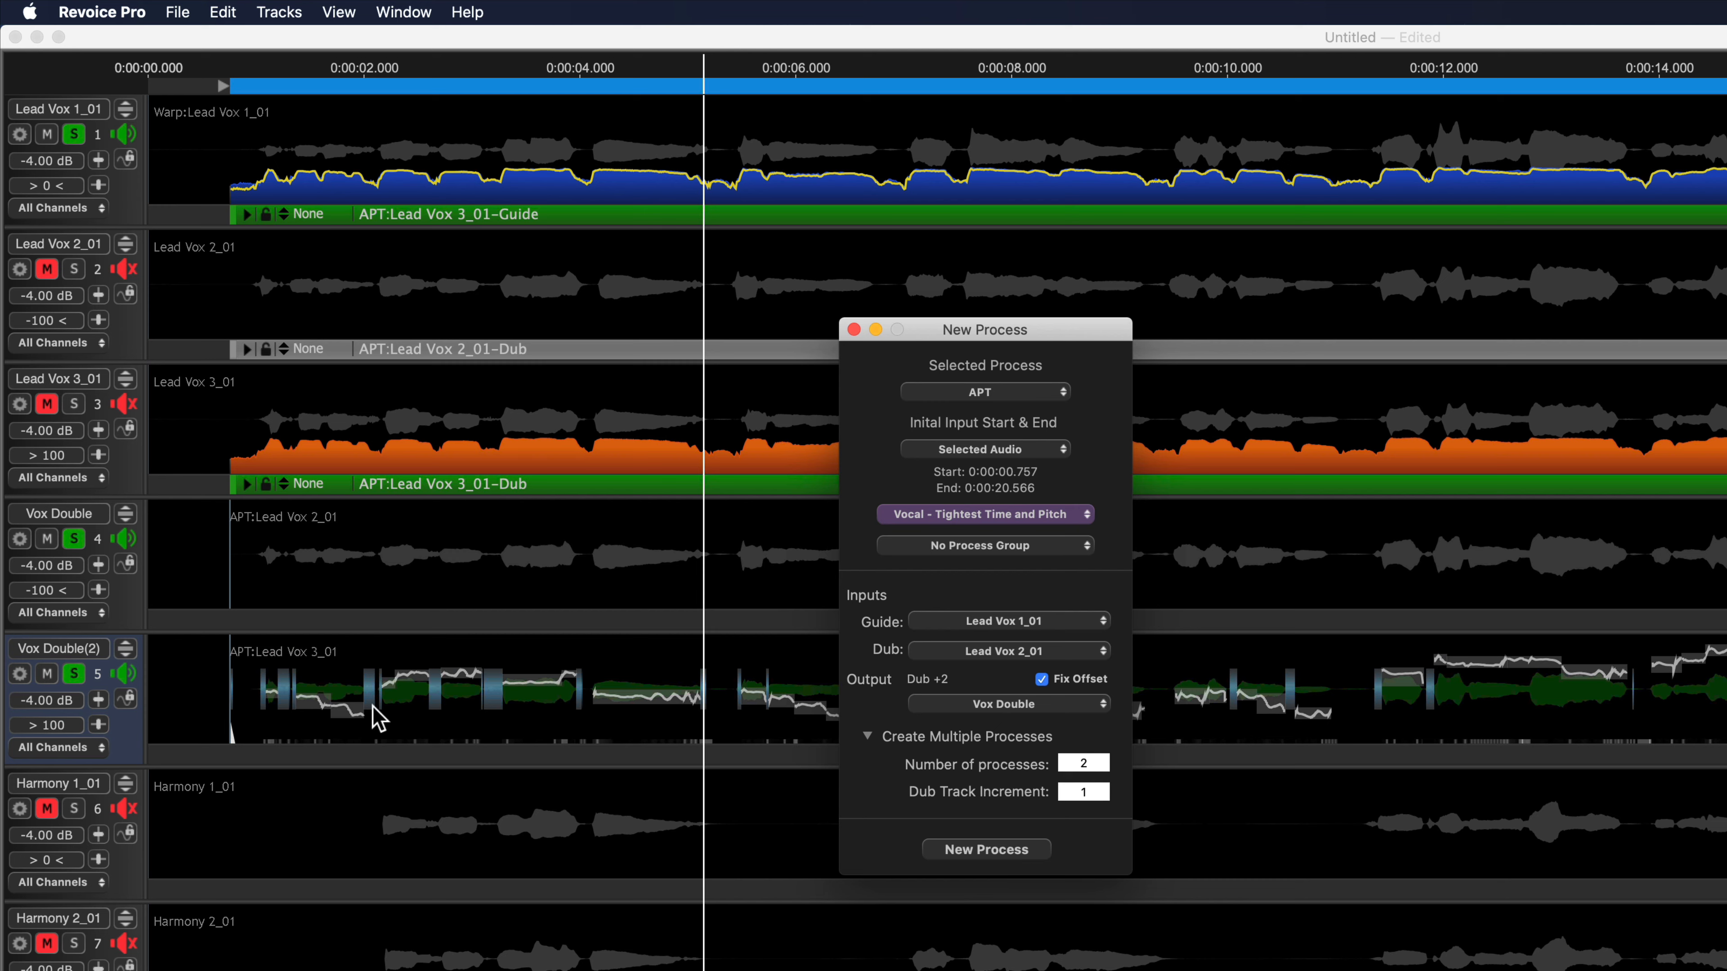
key("space")
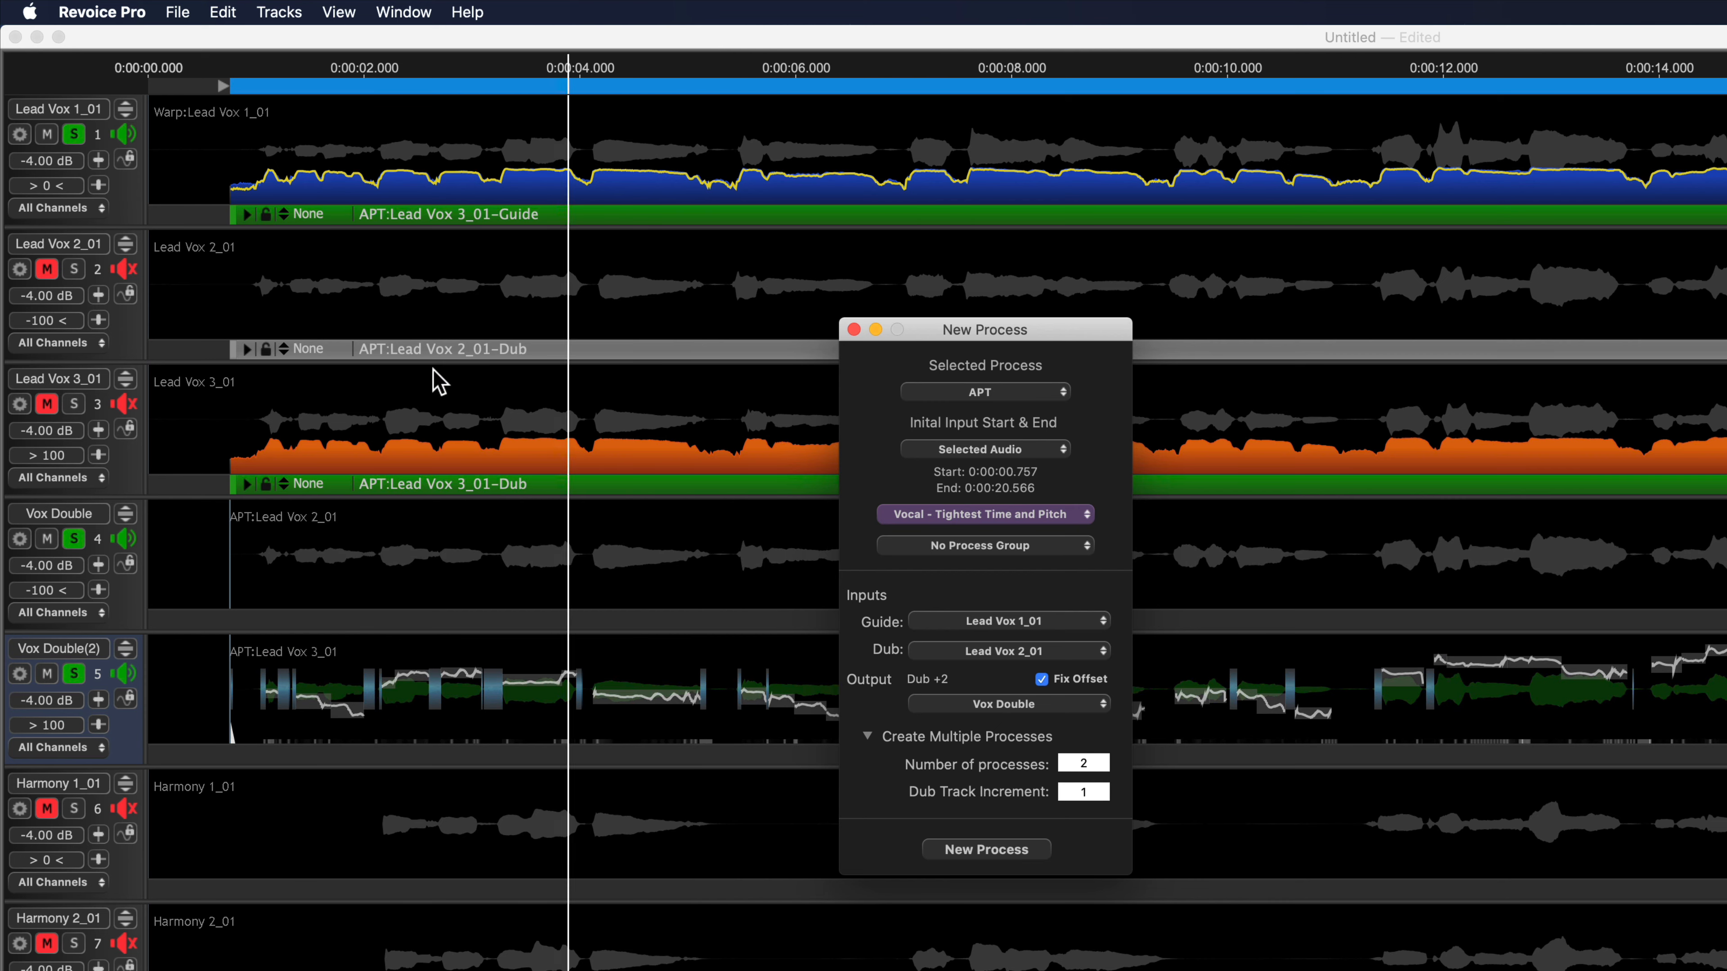
Open the APT:Lead Vox 2_01 process settings, keep the timing tolerance tight and loosen the pitch tolerance slightly
left_click(247, 350)
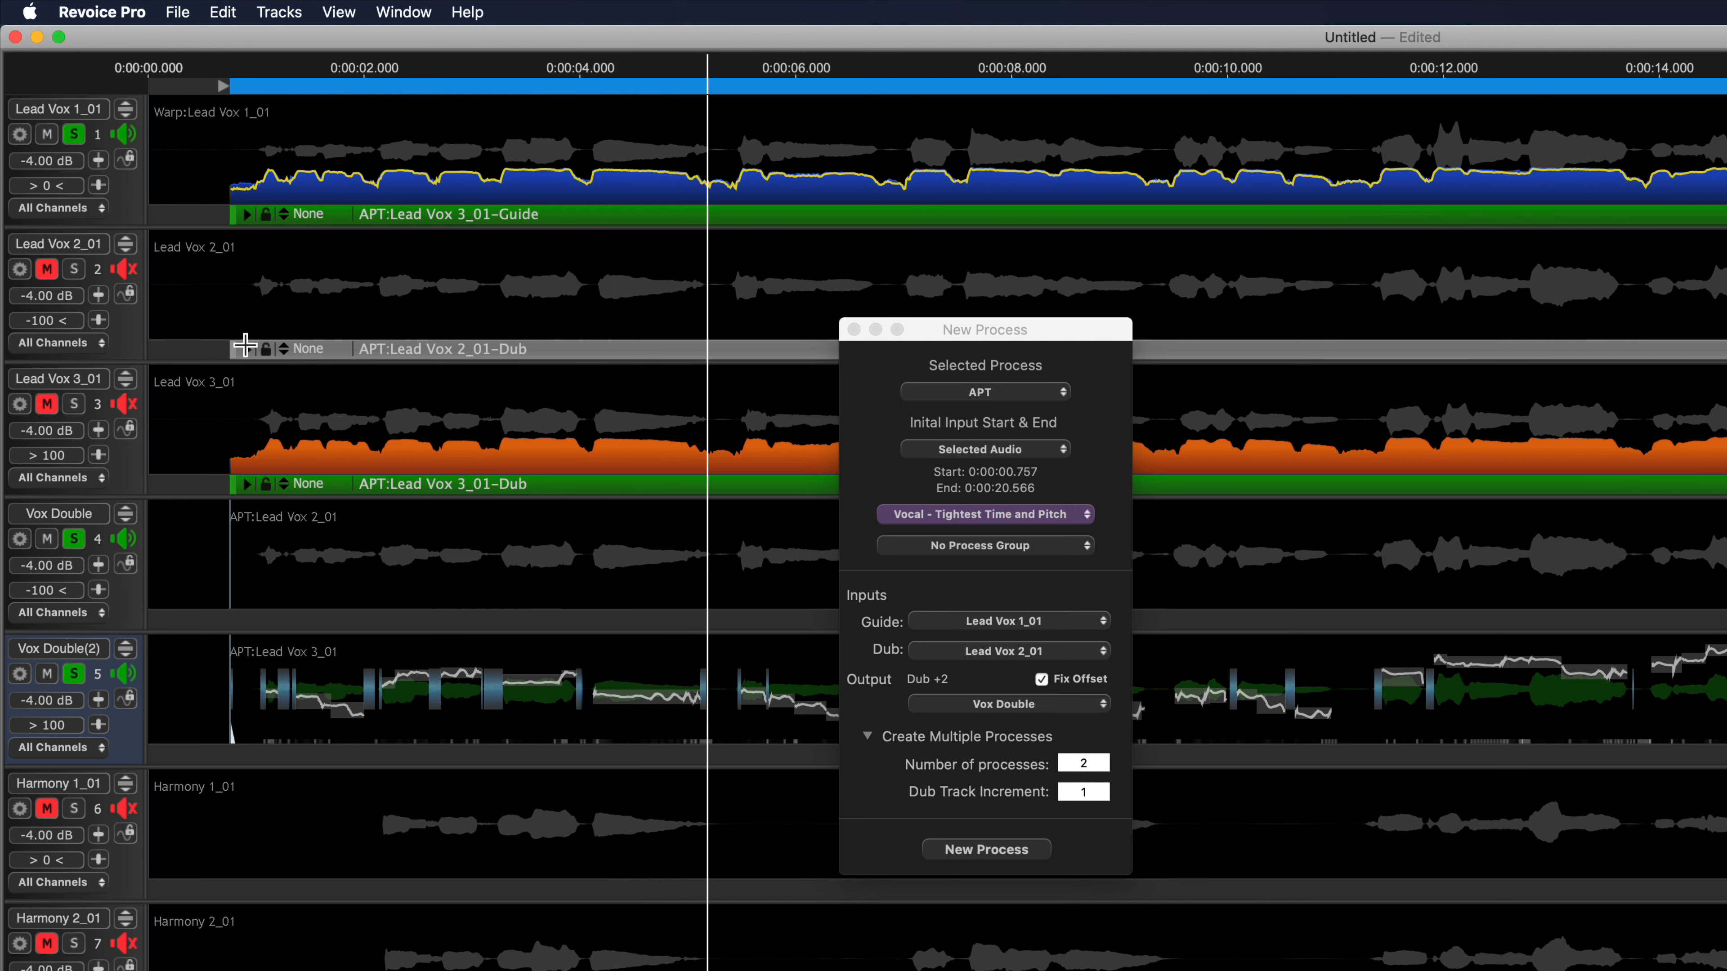
left_click(245, 350)
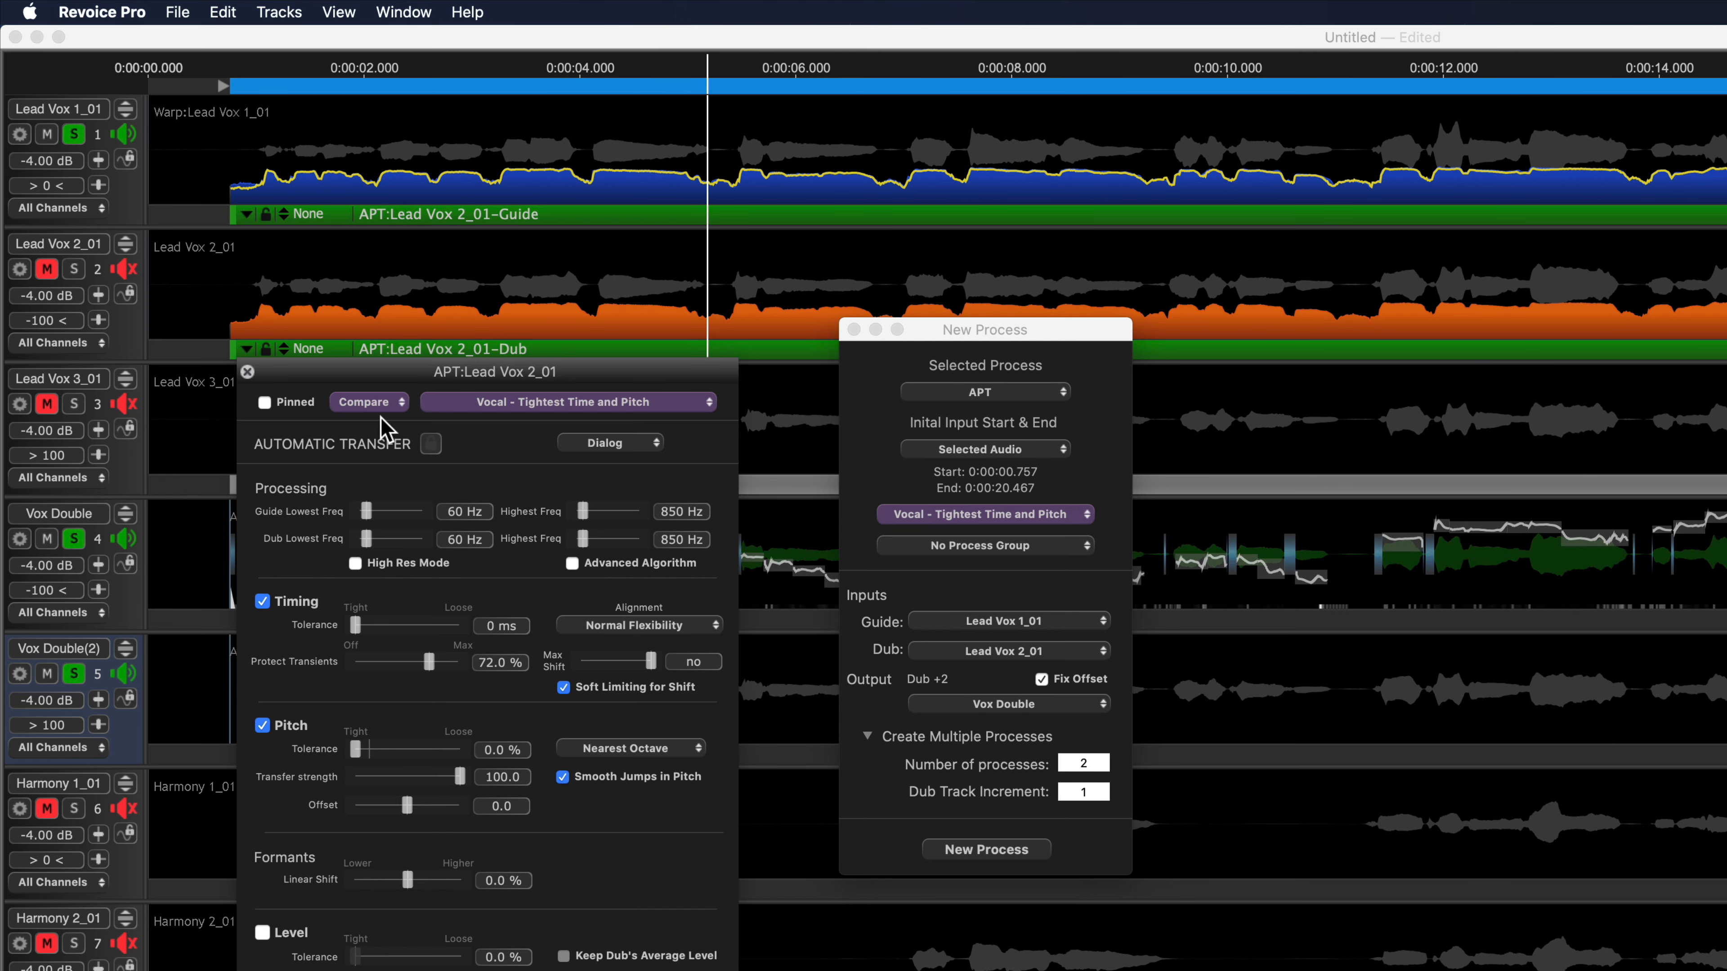
left_click_drag(355, 625, 355, 626)
left_click_drag(355, 750, 381, 751)
left_click(247, 372)
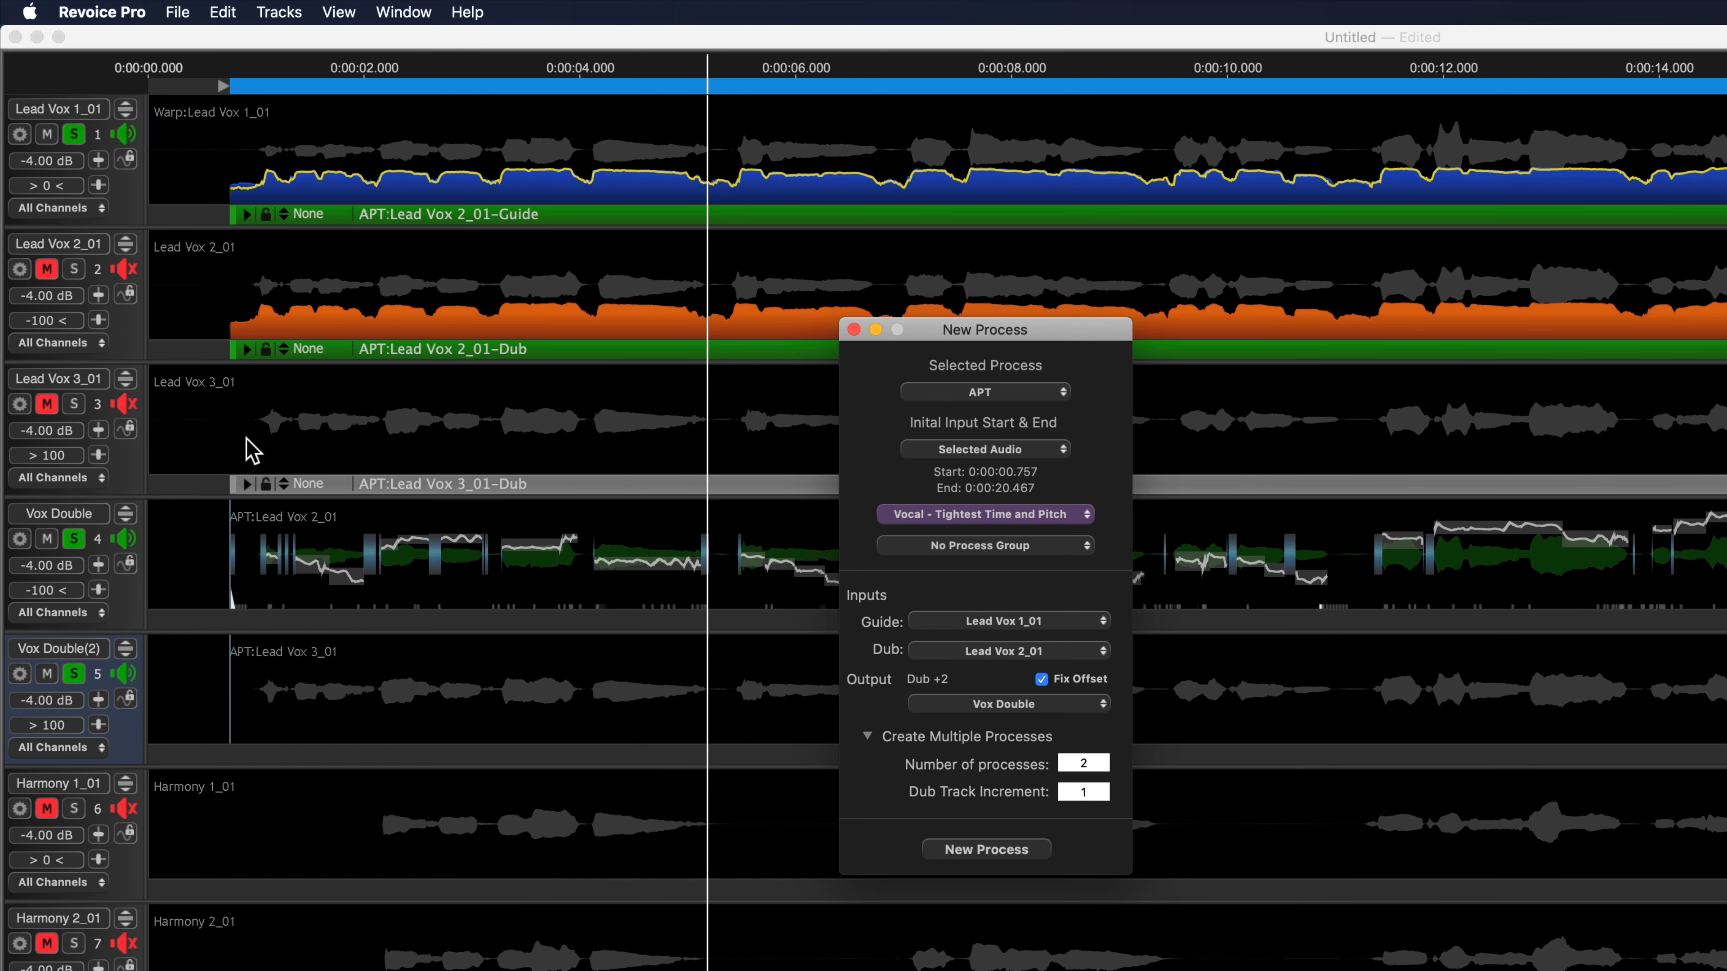
Loosen the pitch tolerance of the APT:Lead Vox 3_01 process to about 3.7 % and play the aligned doubles
left_click(243, 486)
left_click(246, 484)
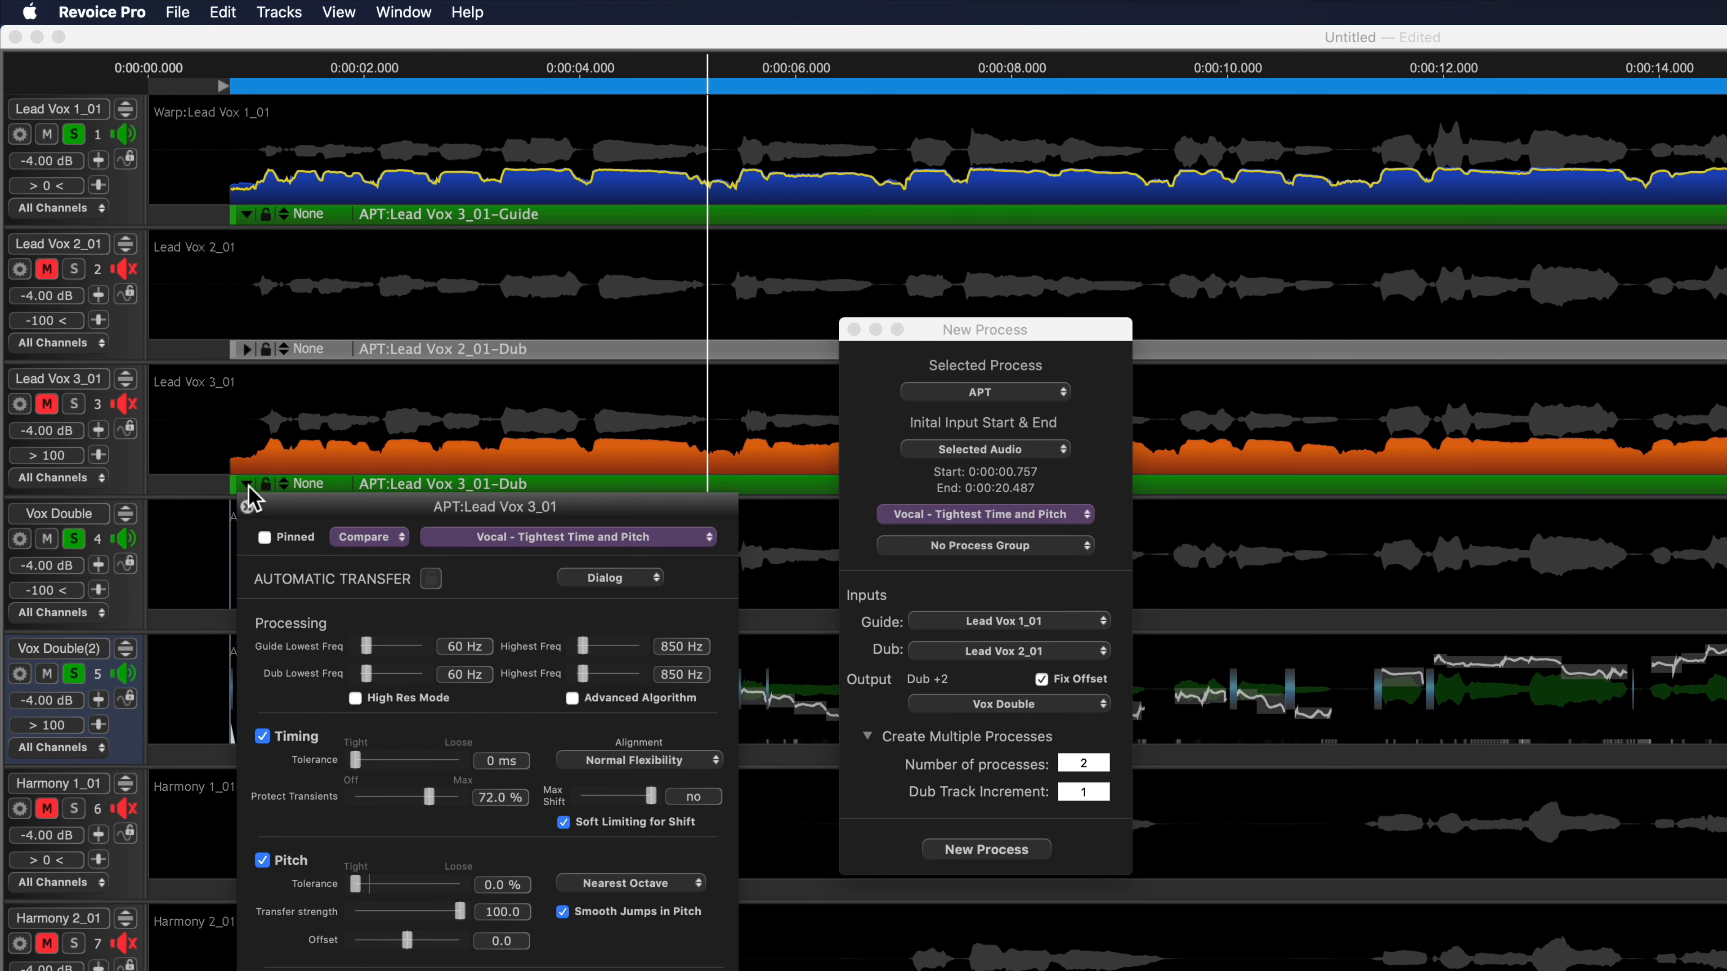
left_click_drag(355, 884, 371, 888)
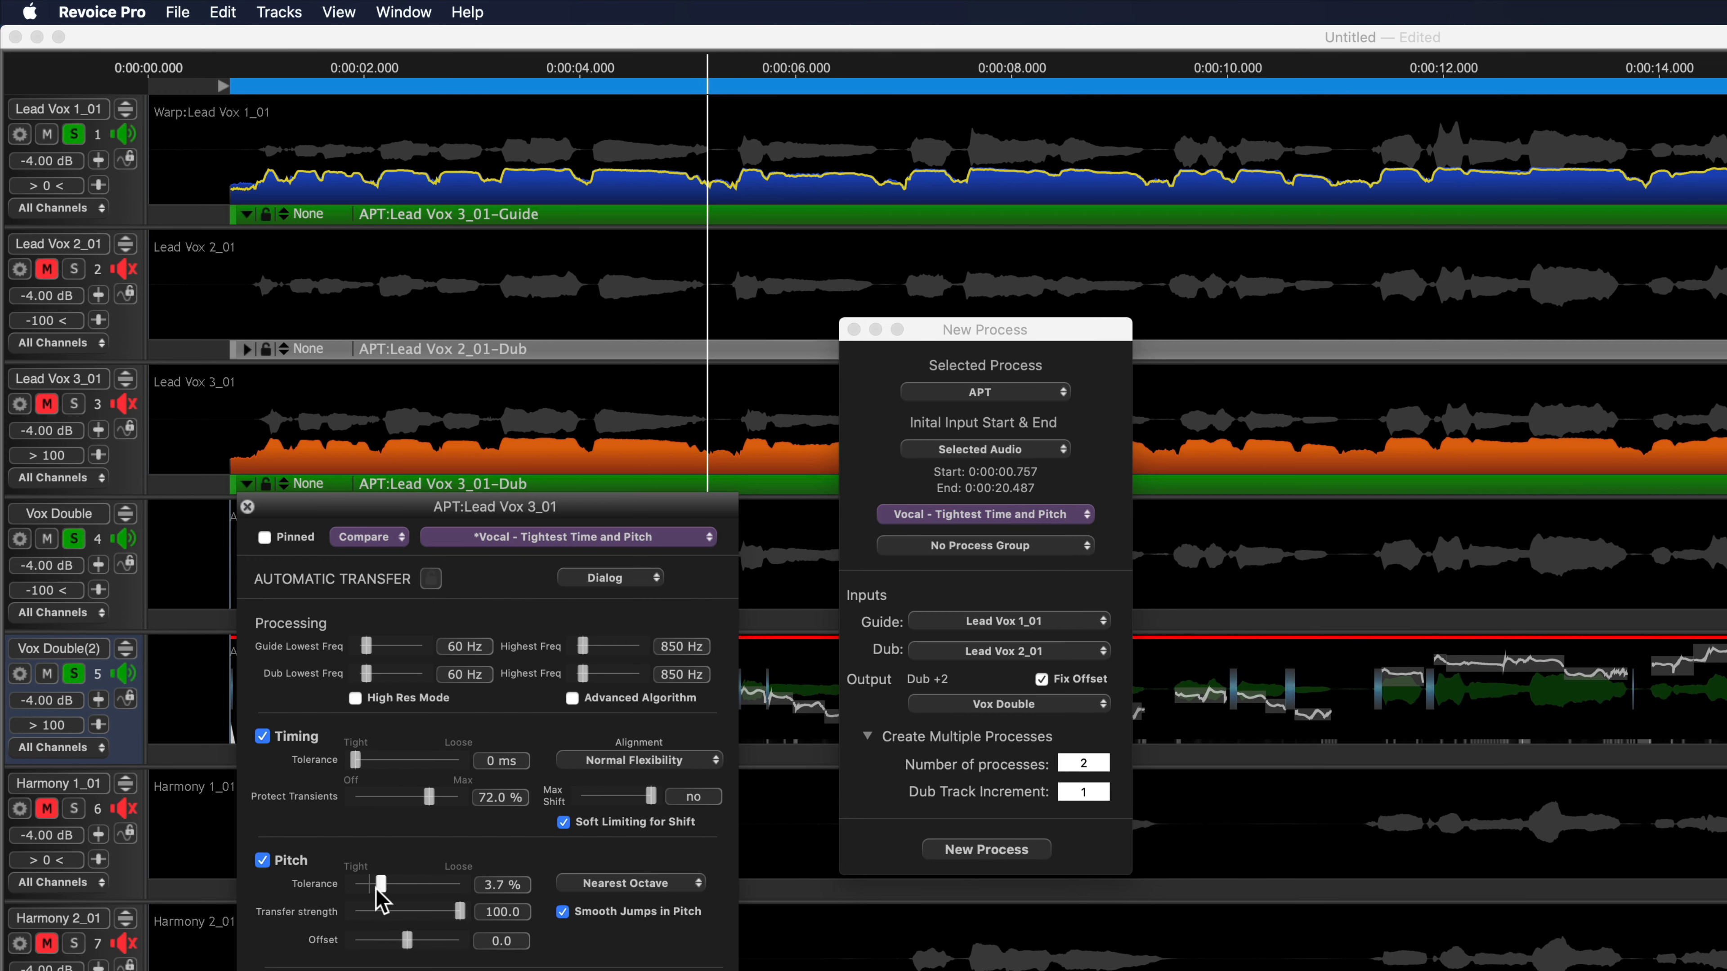
left_click(248, 507)
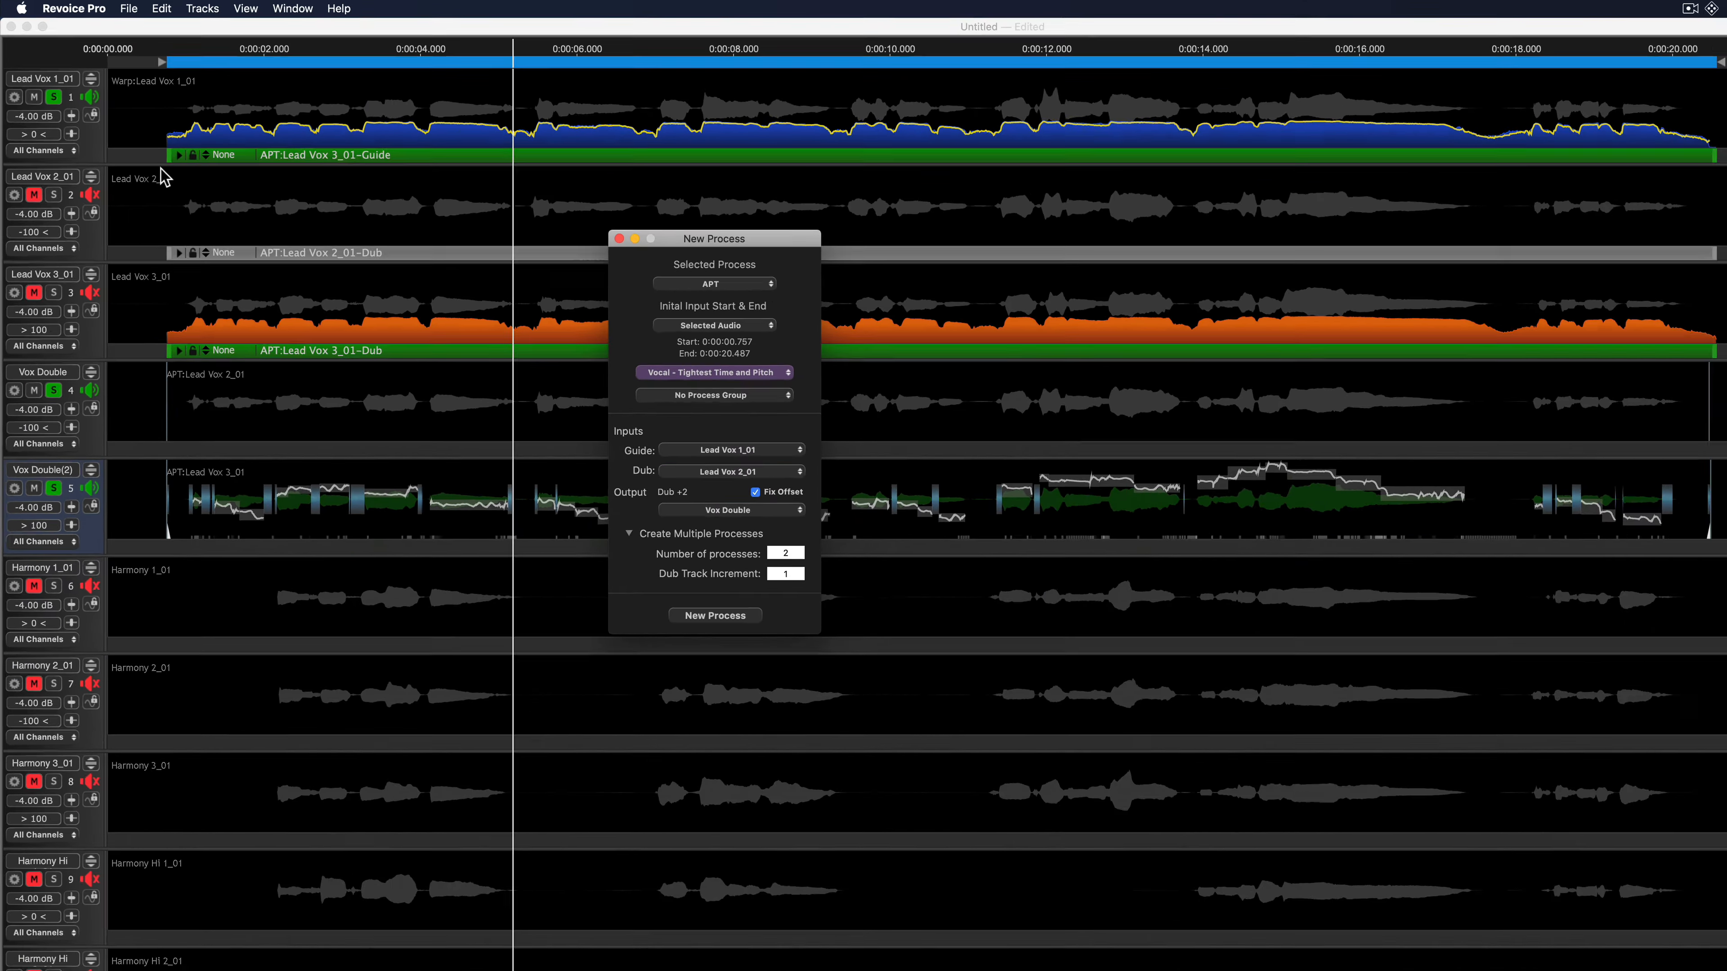
key("space")
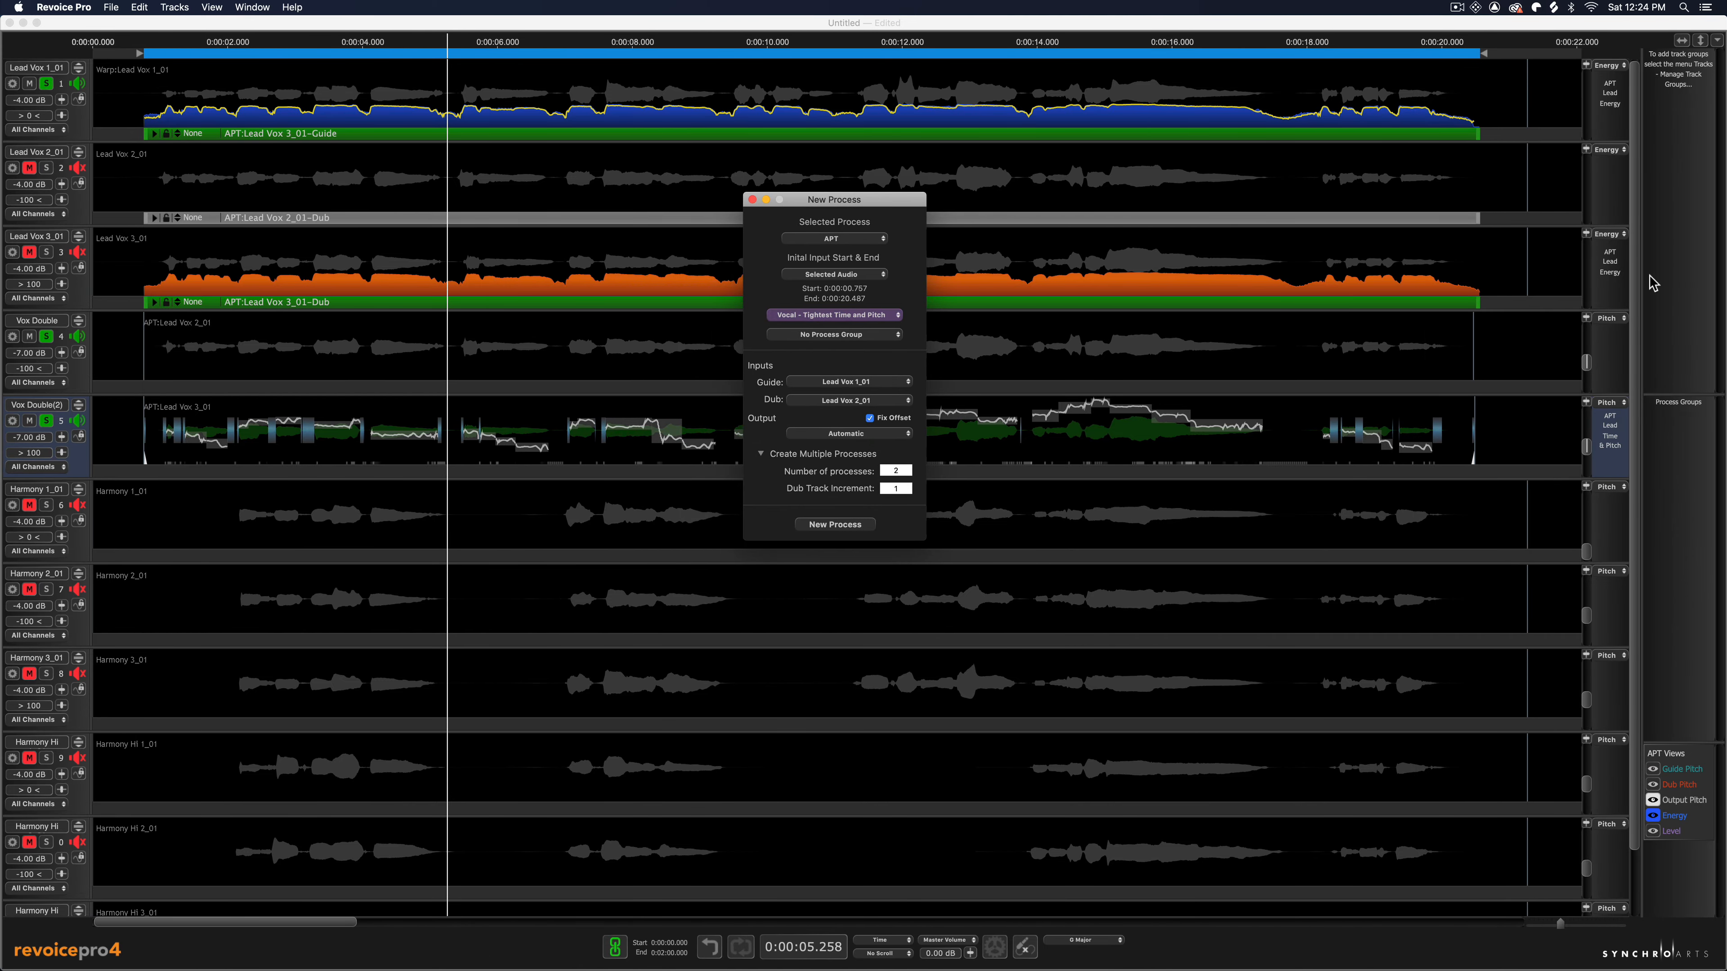
Insert six new audio tracks named Harm between the Vox Double(2) and Harmony 1_01 tracks
left_click_drag(1637, 297, 1636, 394)
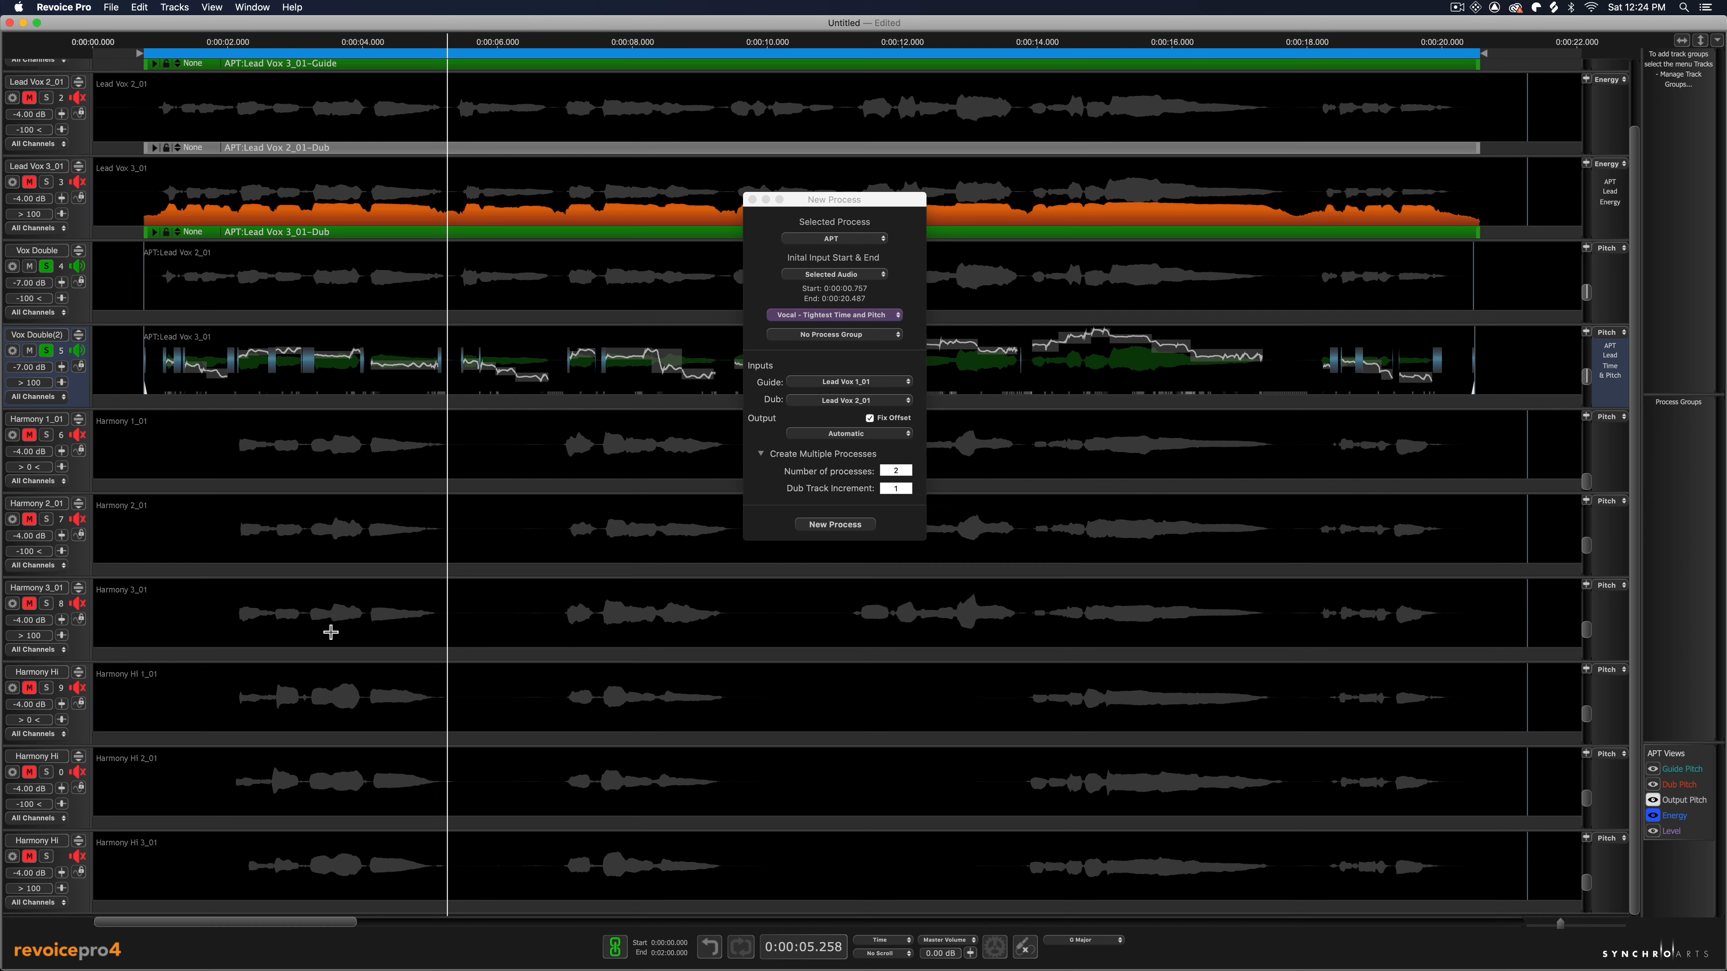
left_click(78, 892)
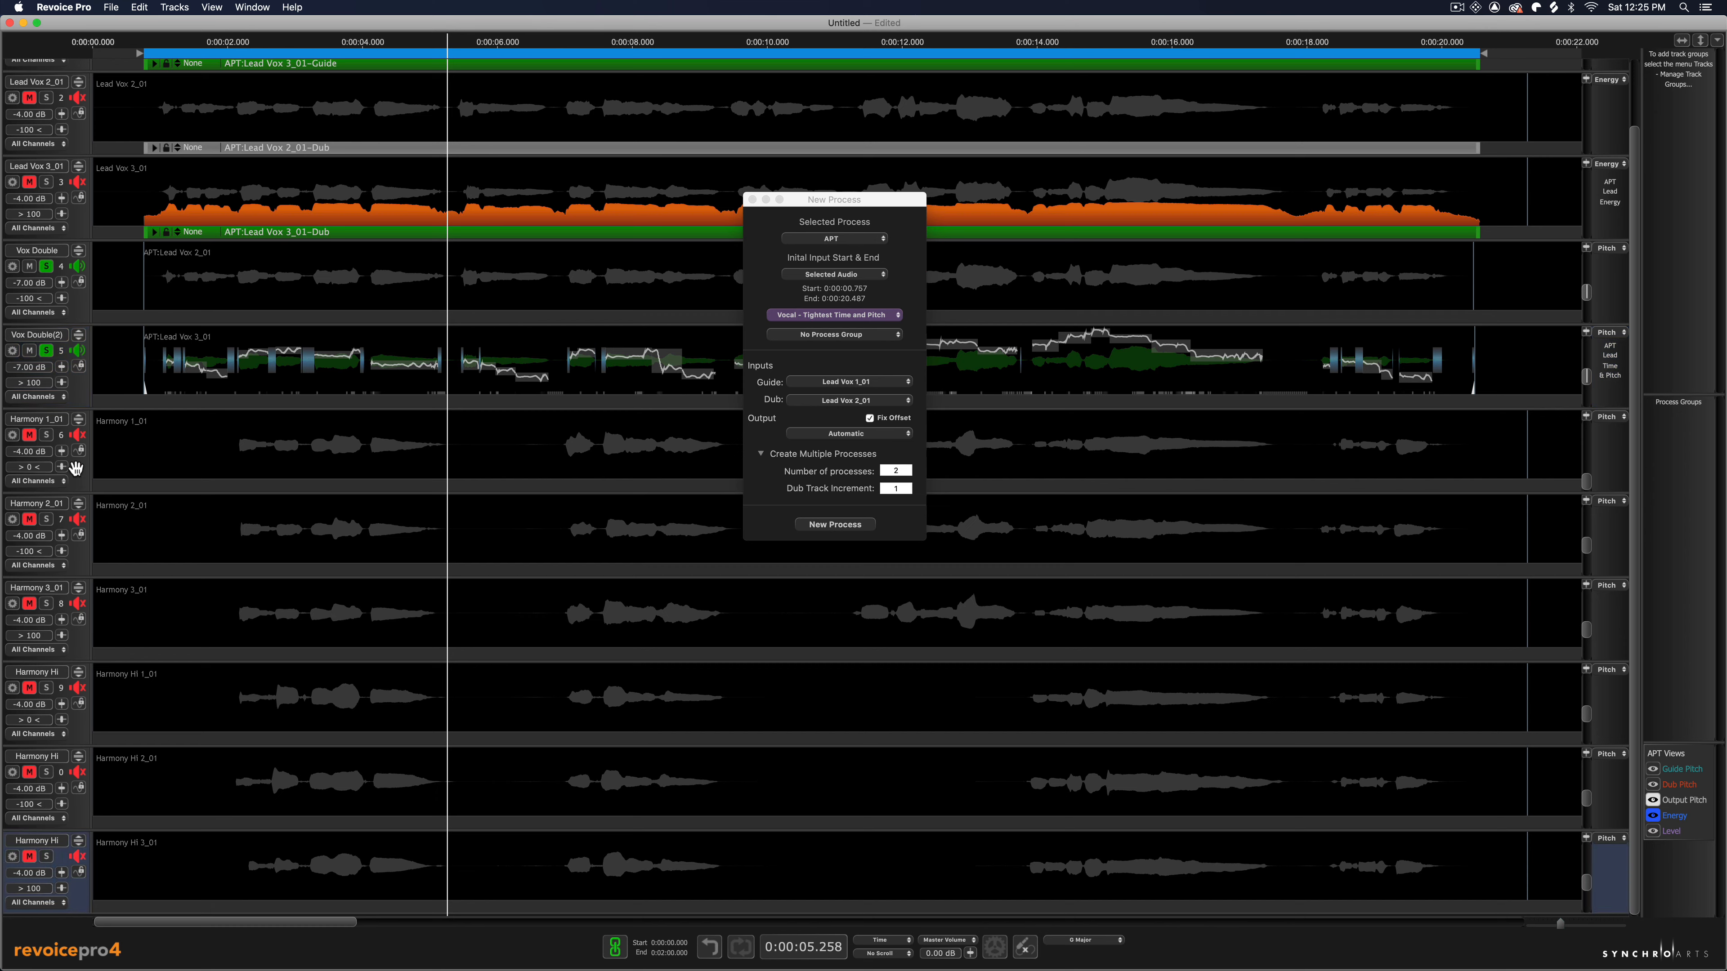
right_click(85, 390)
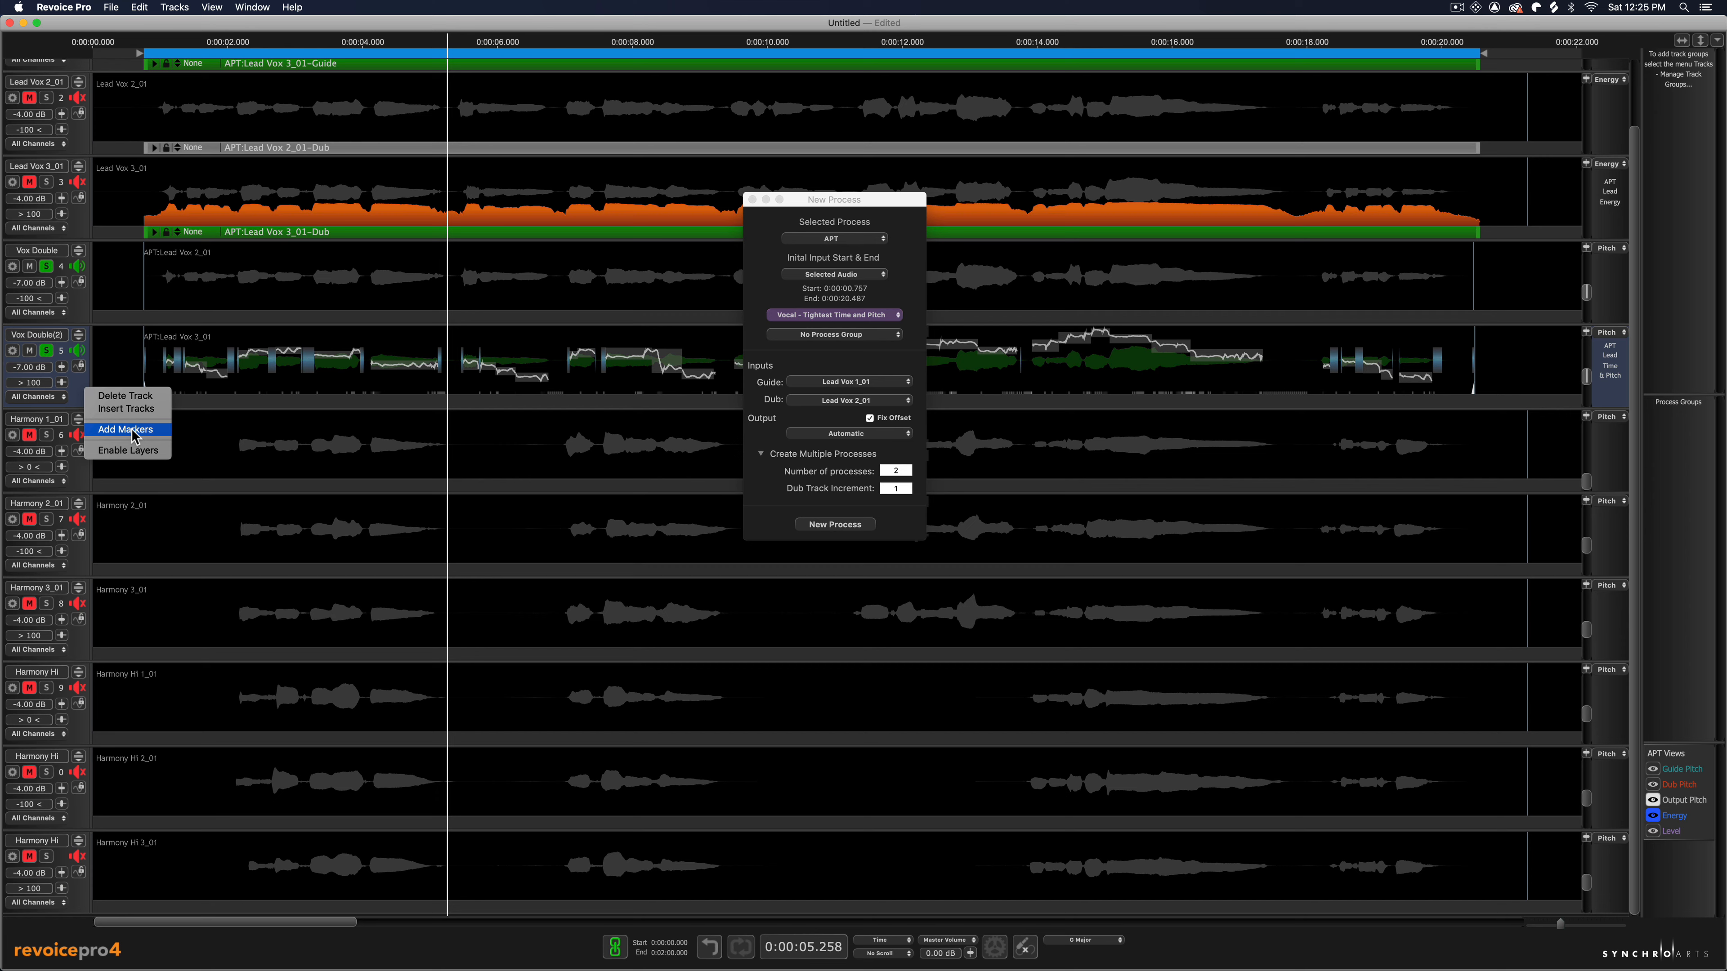
left_click(129, 408)
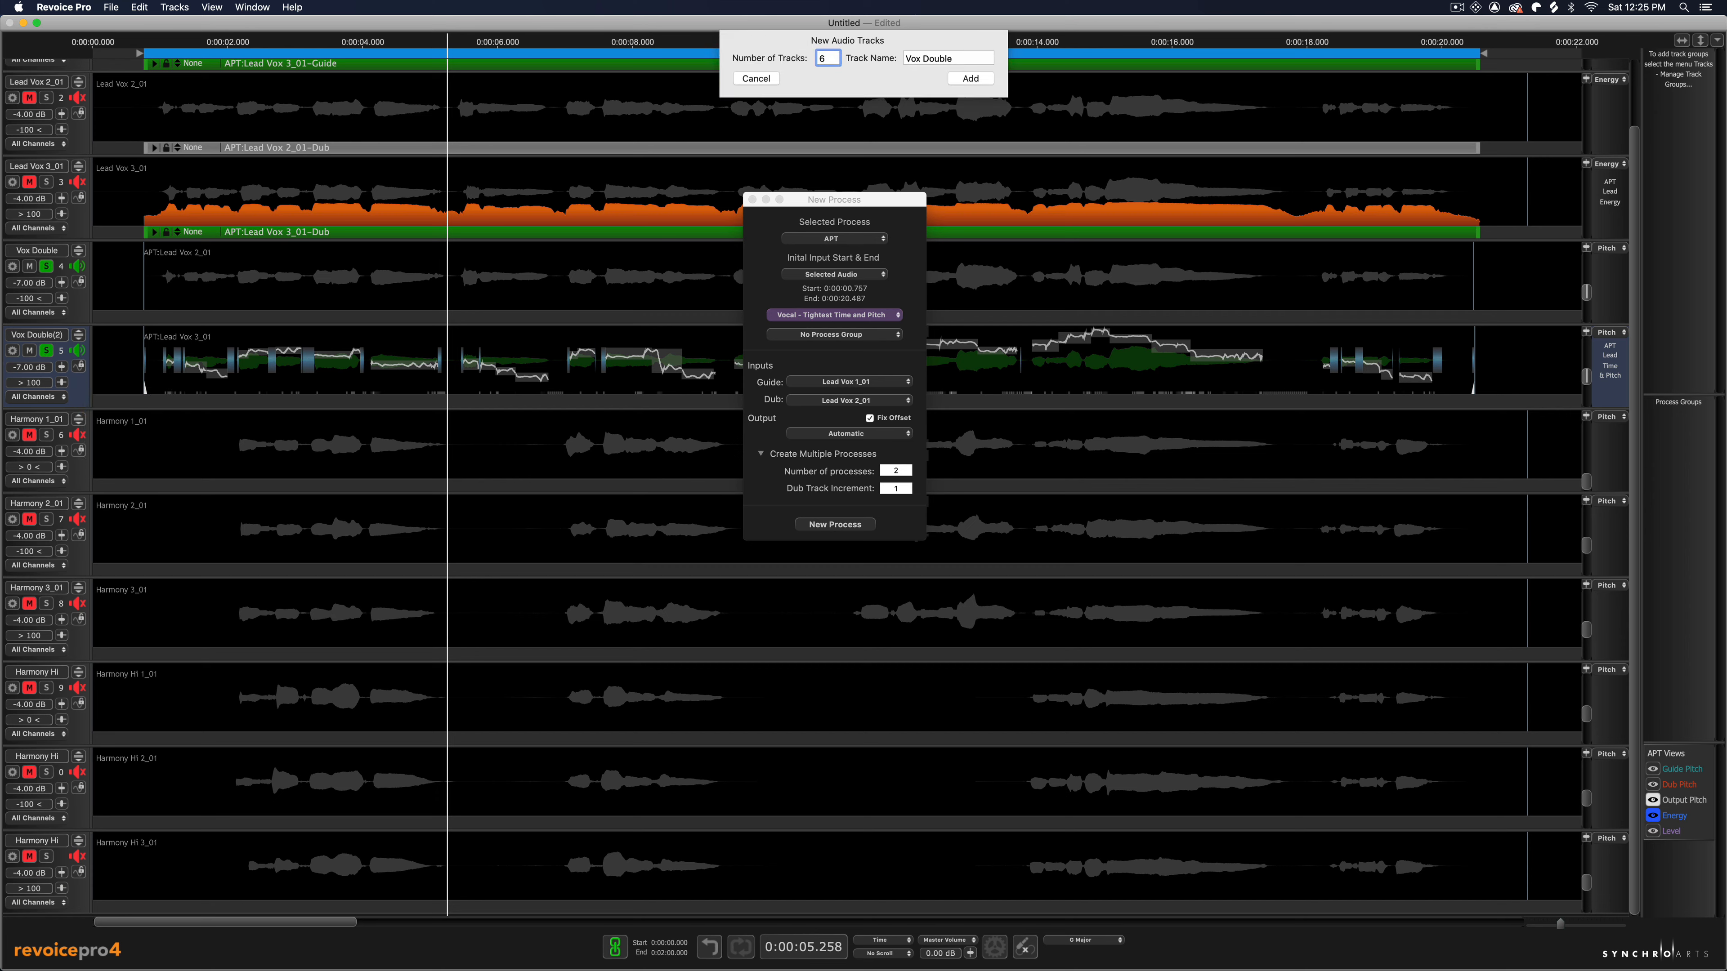
left_click(954, 58)
type("Harm")
left_click(979, 79)
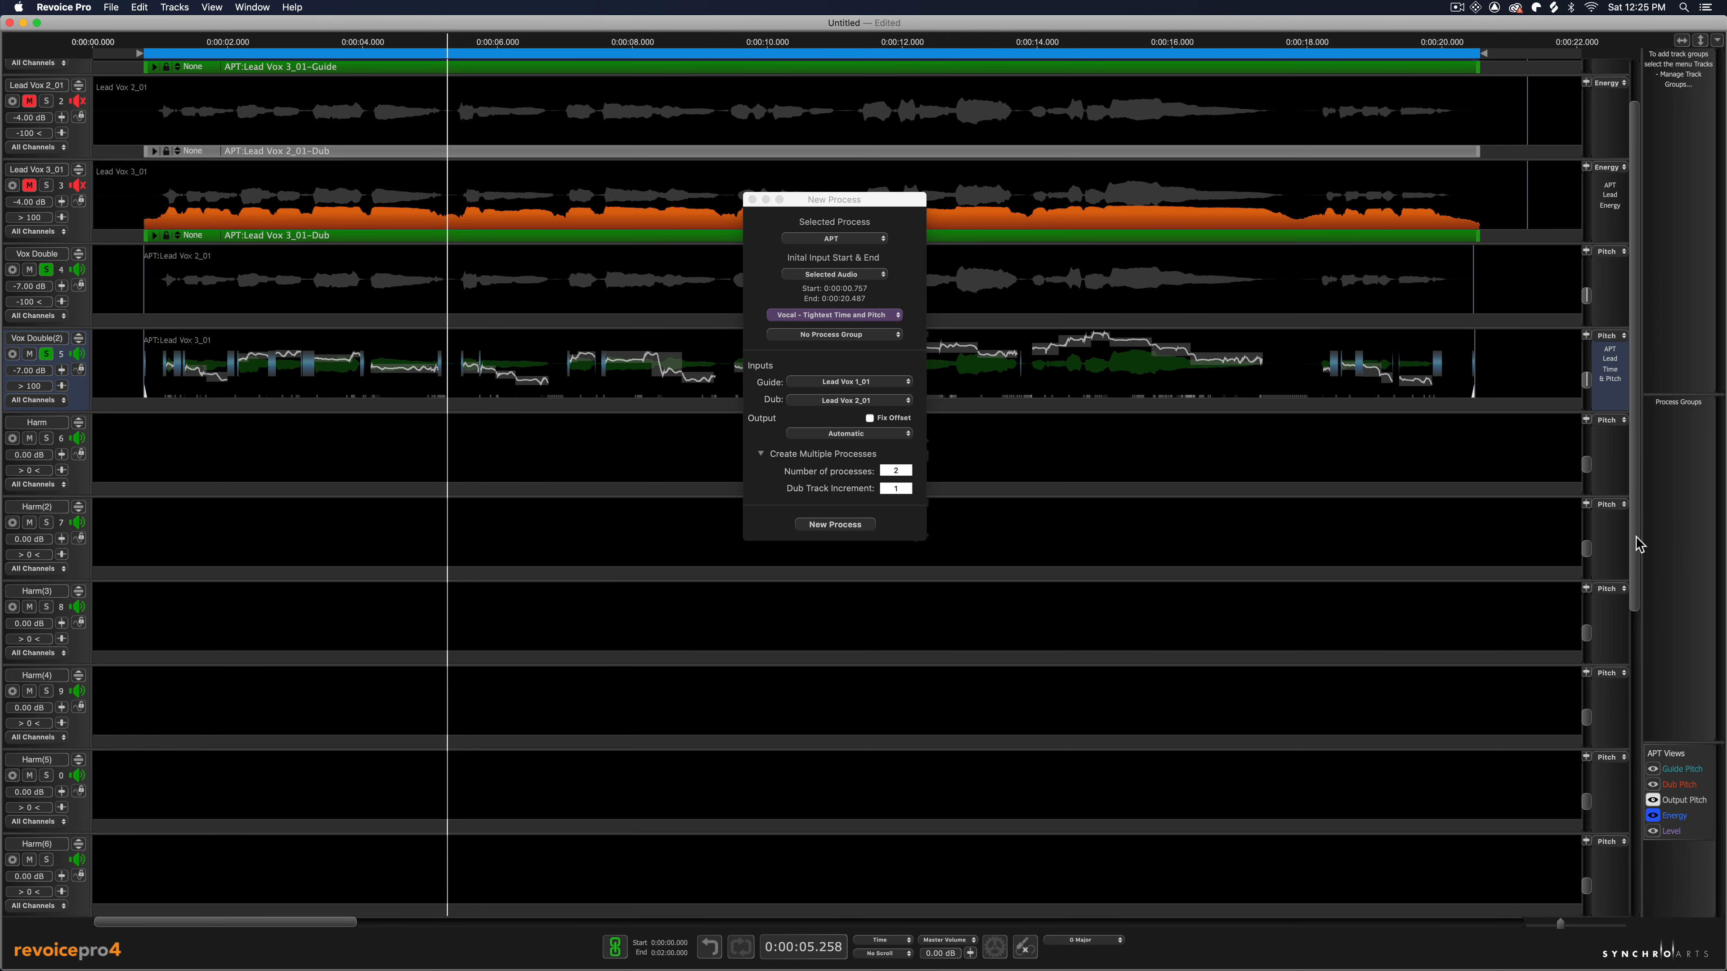
Narrow the playback range to the first harmony phrase, from 2.110 s to 5.320 s
left_click_drag(1640, 544, 1576, 910)
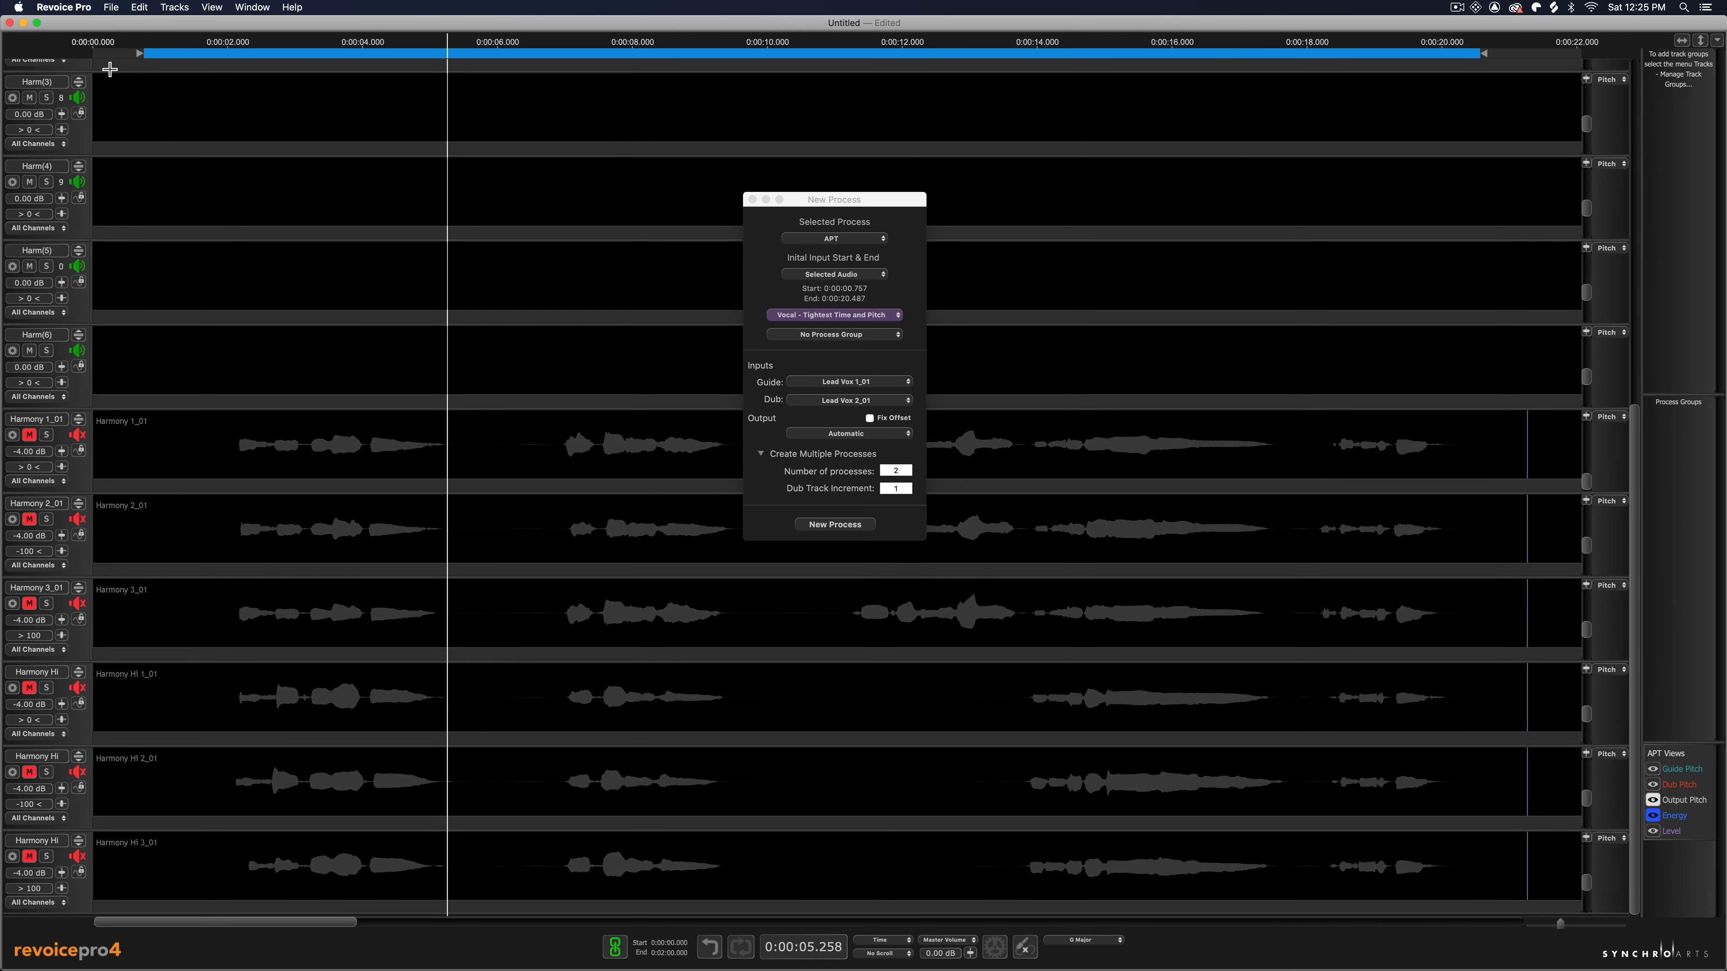
left_click_drag(138, 58, 238, 58)
mouse_move(1486, 60)
left_mouse_down()
mouse_move(736, 89)
mouse_move(449, 141)
left_mouse_up()
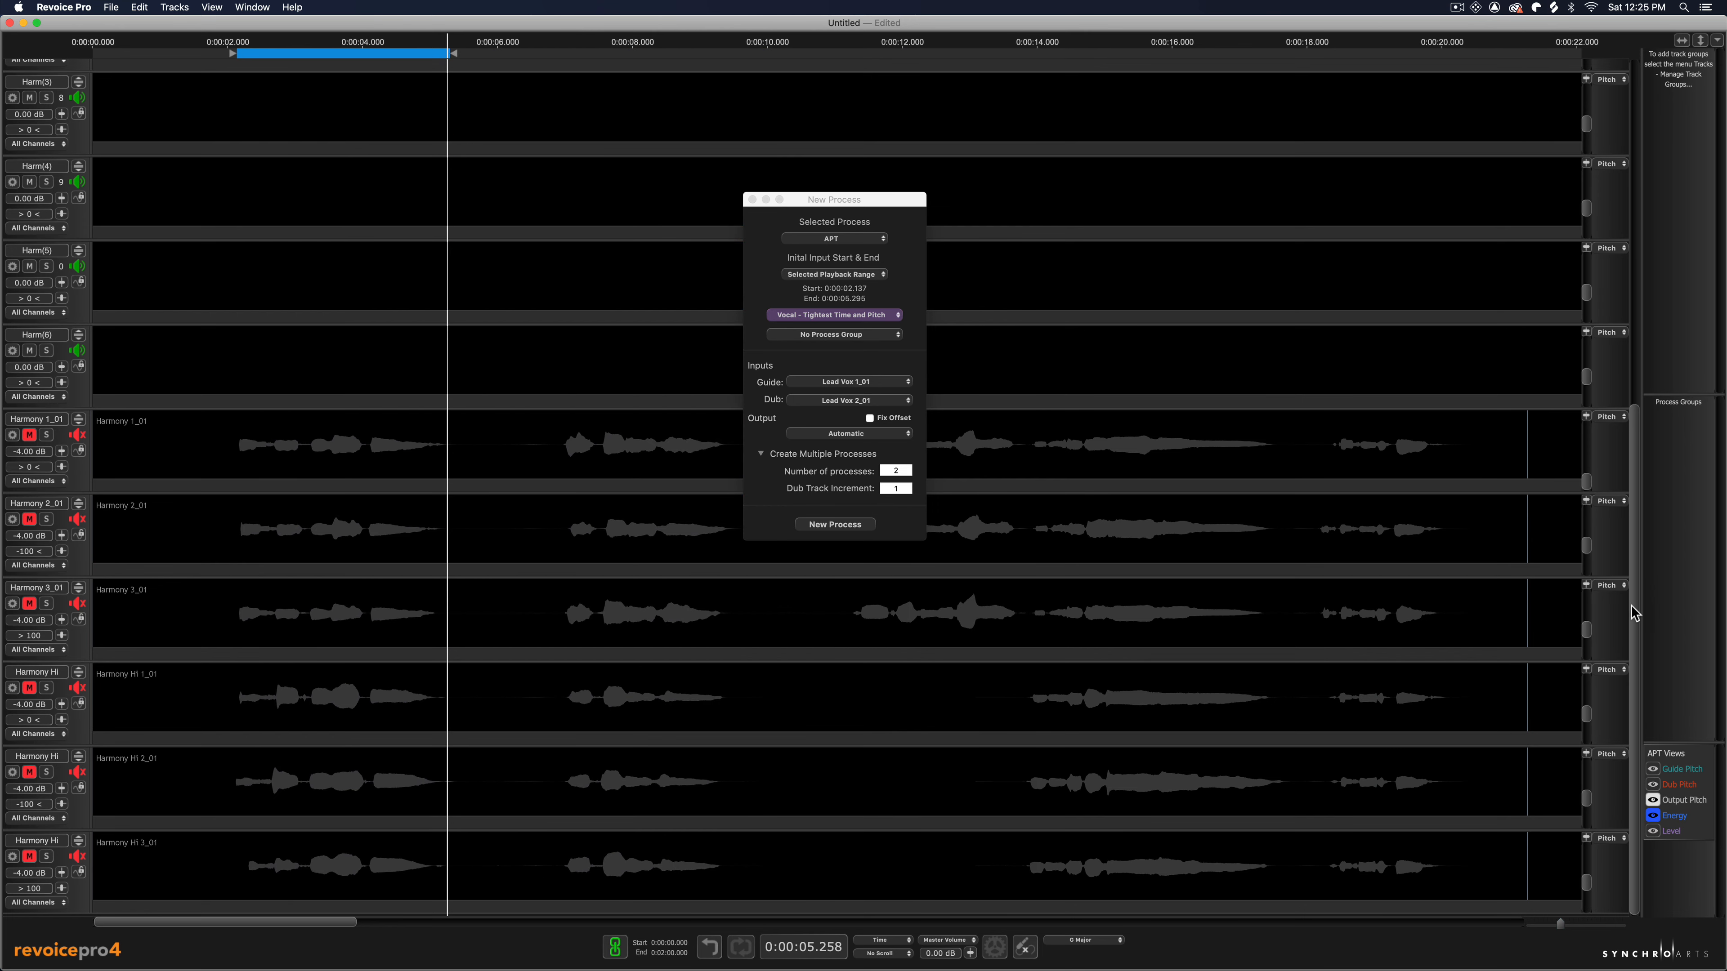
left_click_drag(1632, 605, 1581, 103)
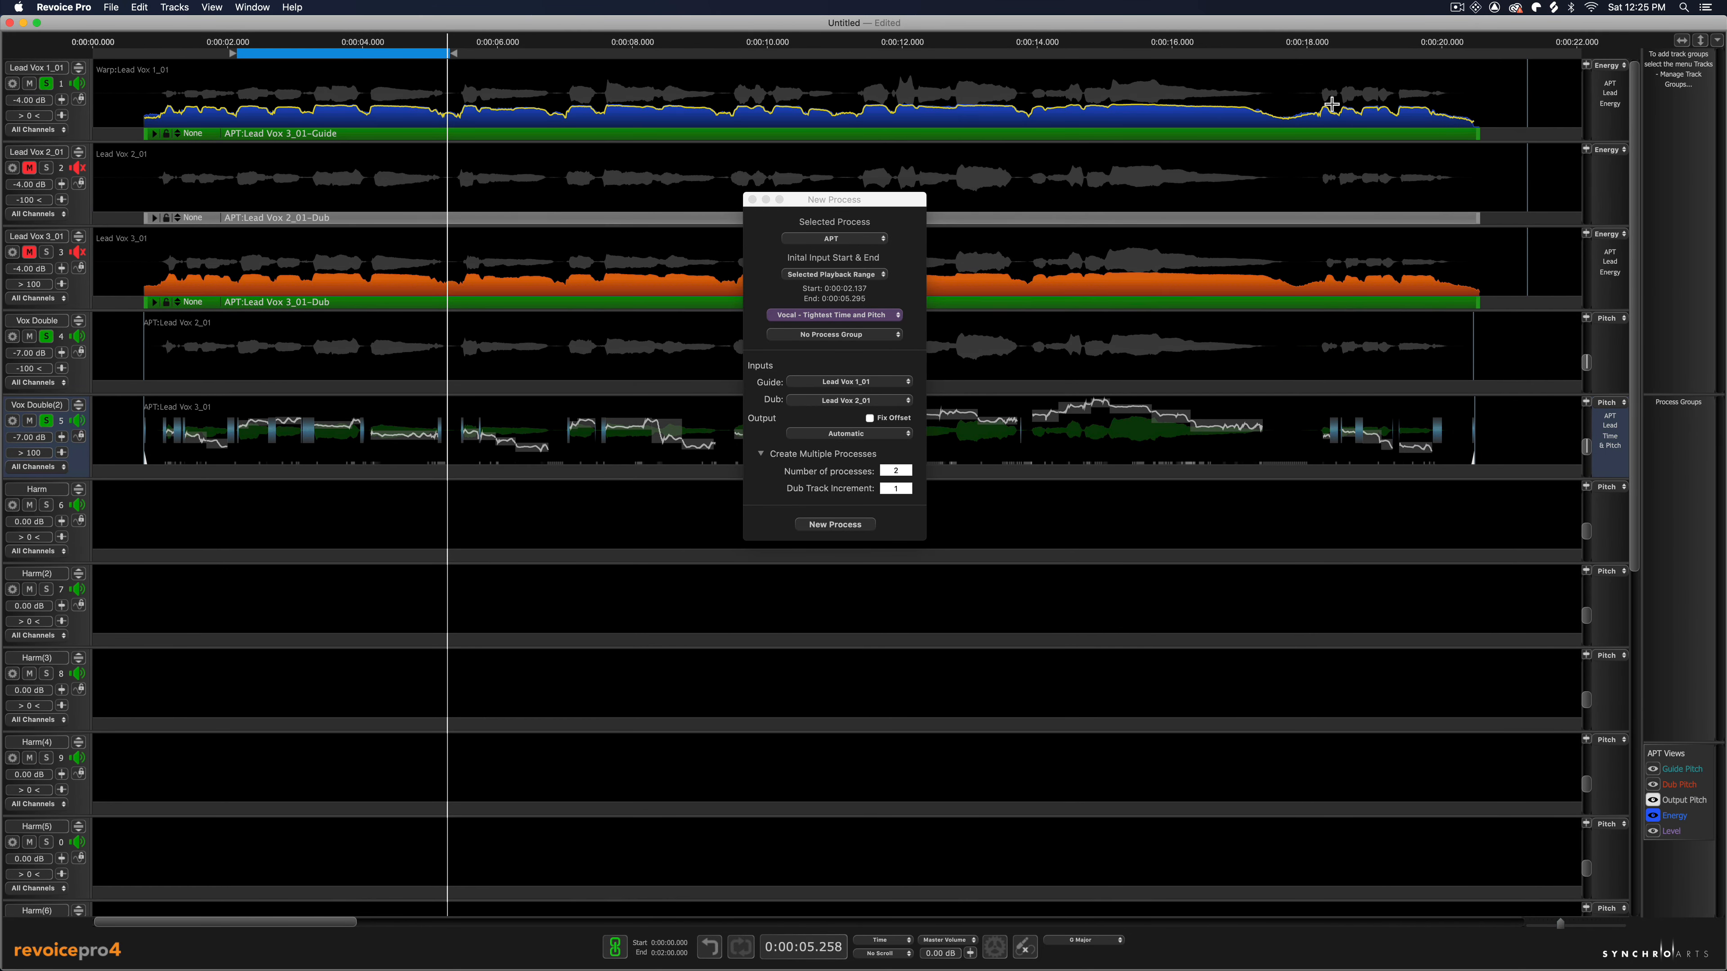
left_click_drag(236, 60, 237, 60)
left_click_drag(458, 58, 454, 60)
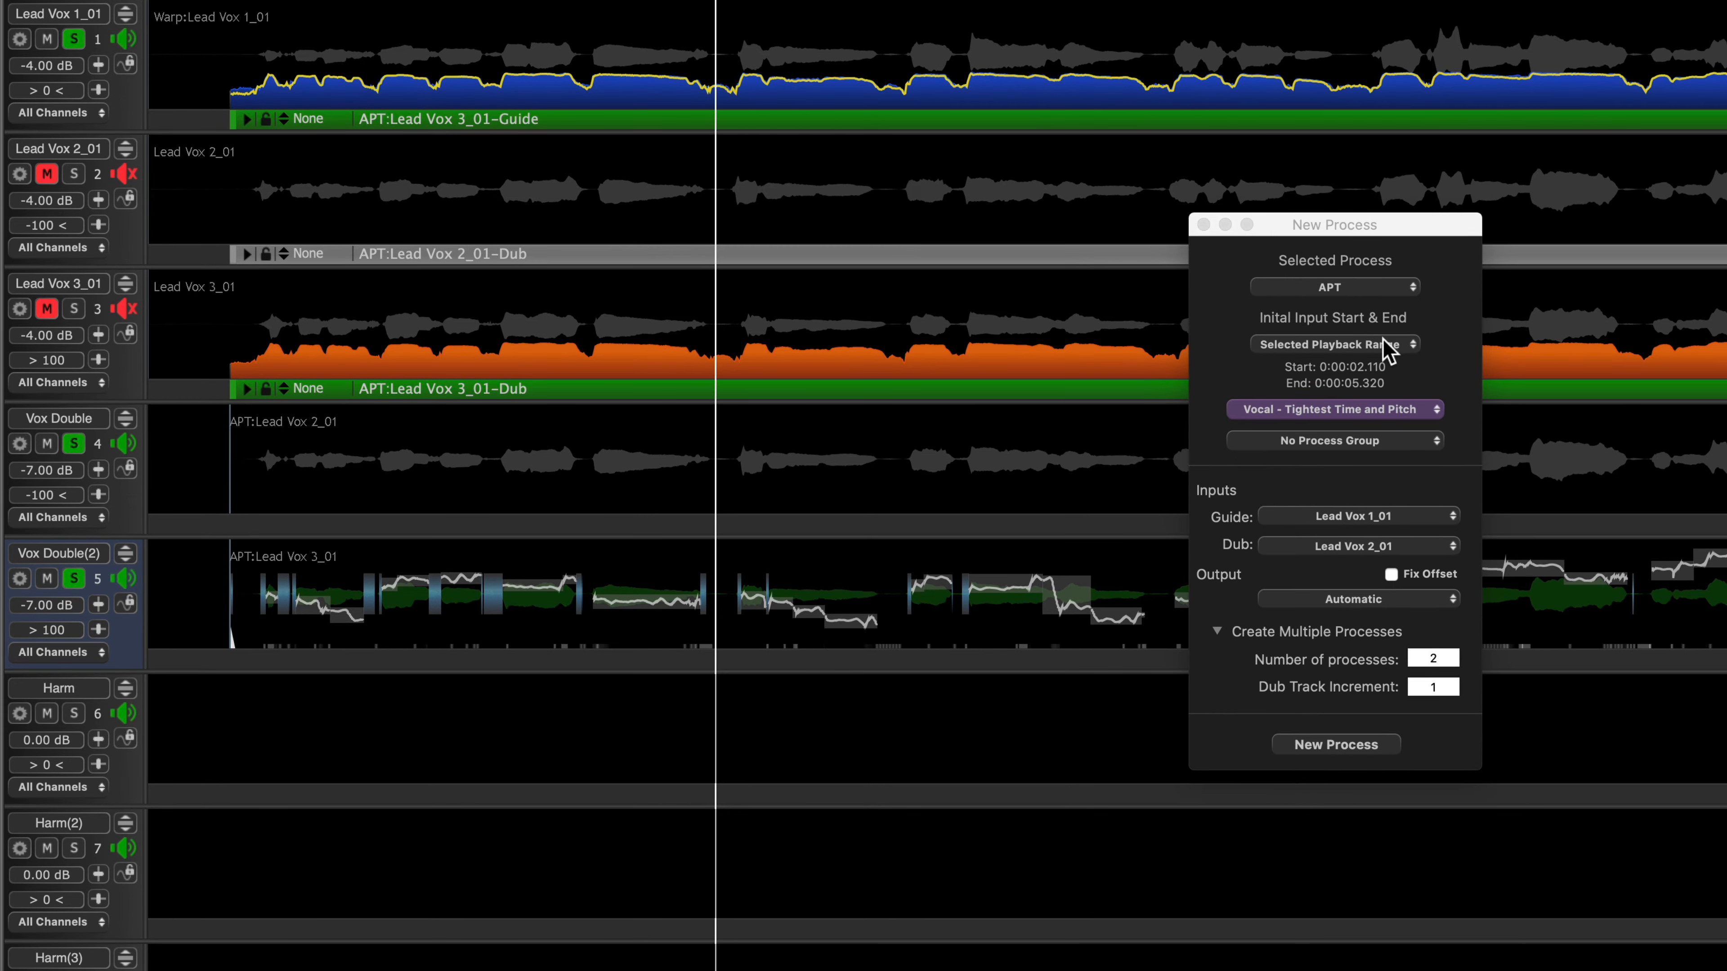
Keep Selected Playback Range for the new APT process and choose the factory preset Tight Timing only
left_click(865, 273)
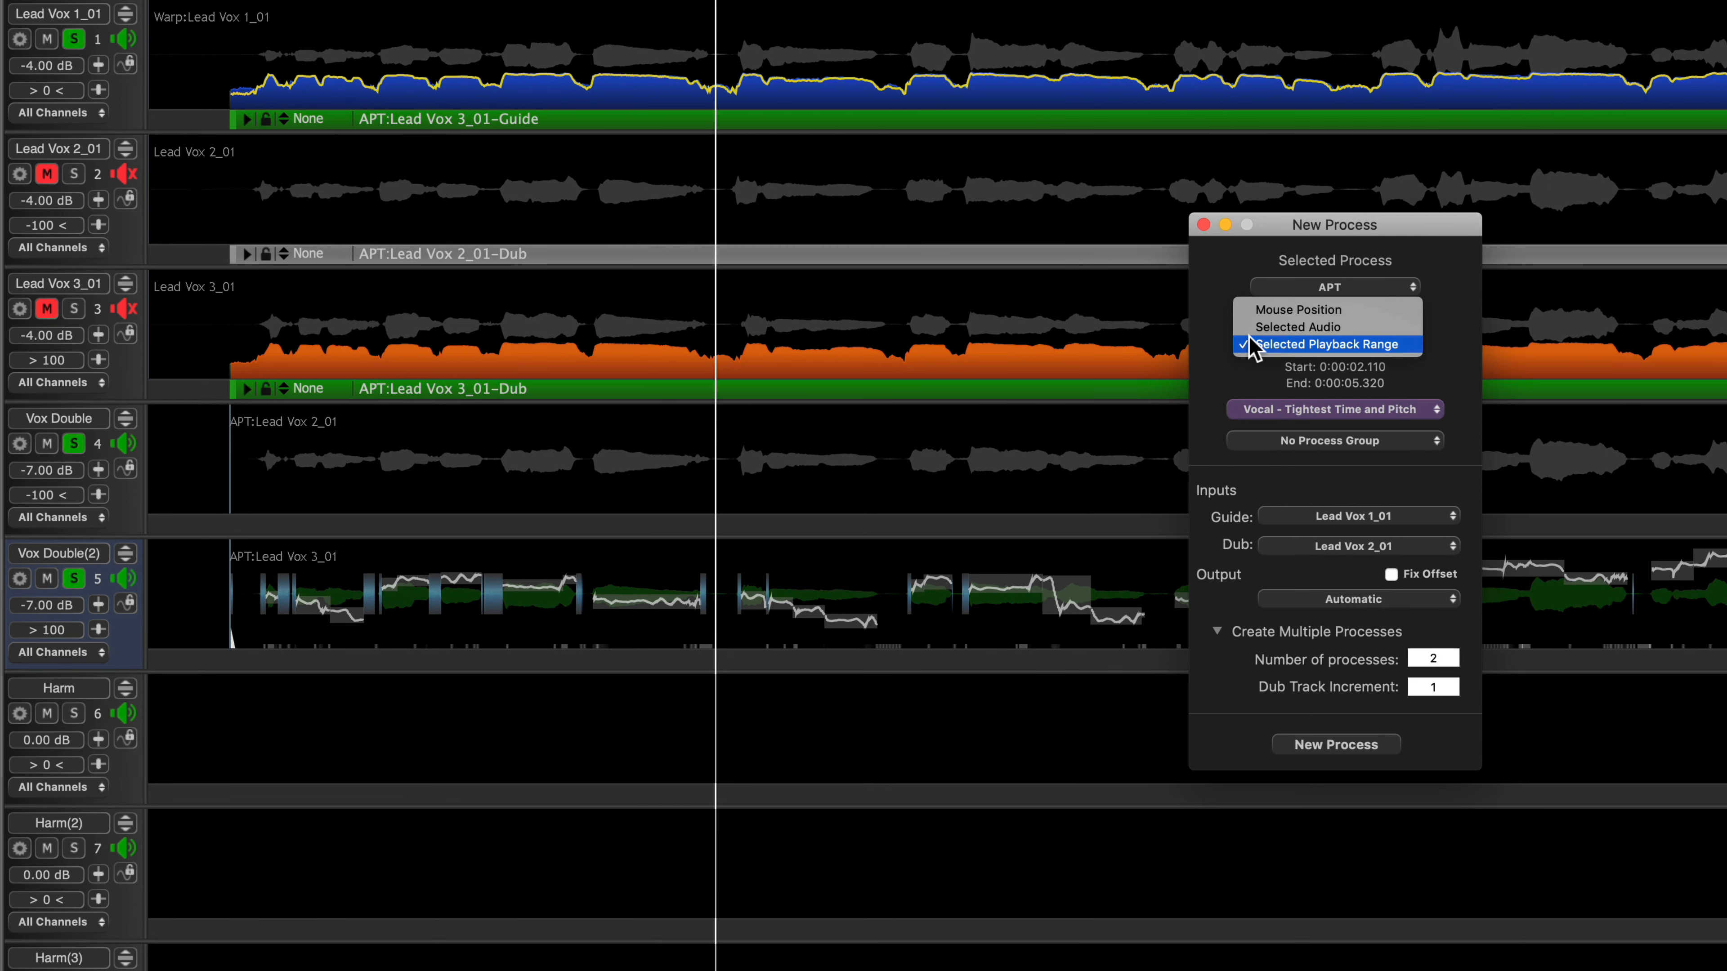
left_click(1331, 347)
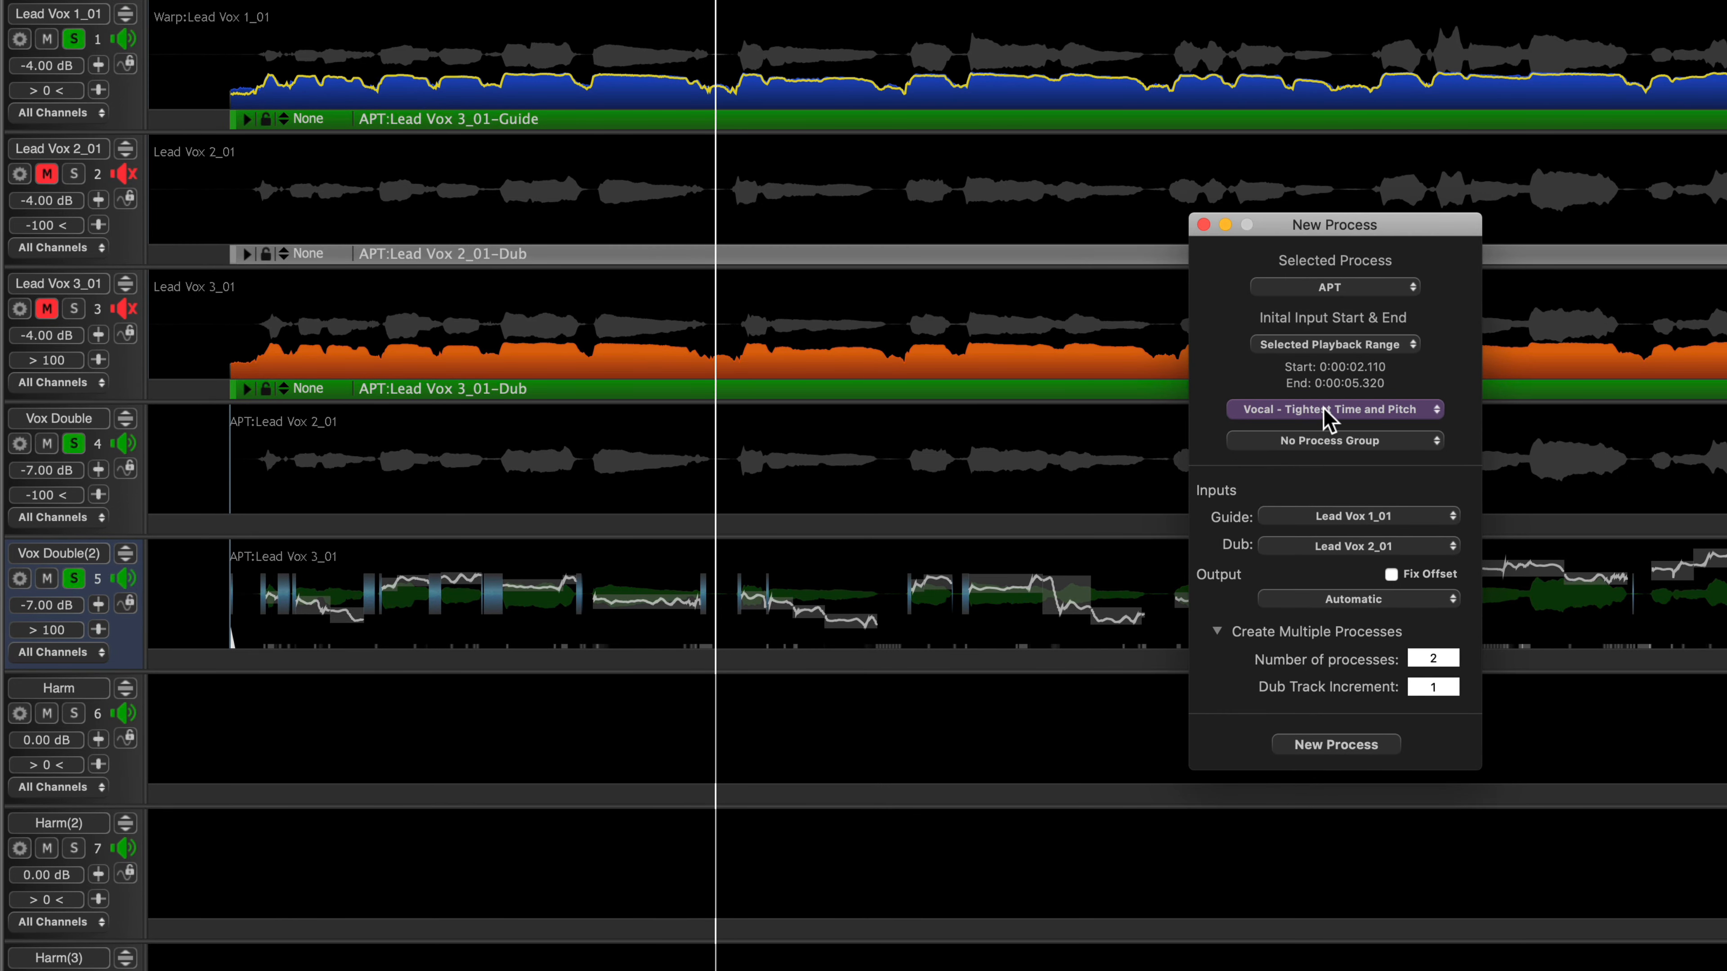
left_click(1351, 411)
mouse_move(1355, 452)
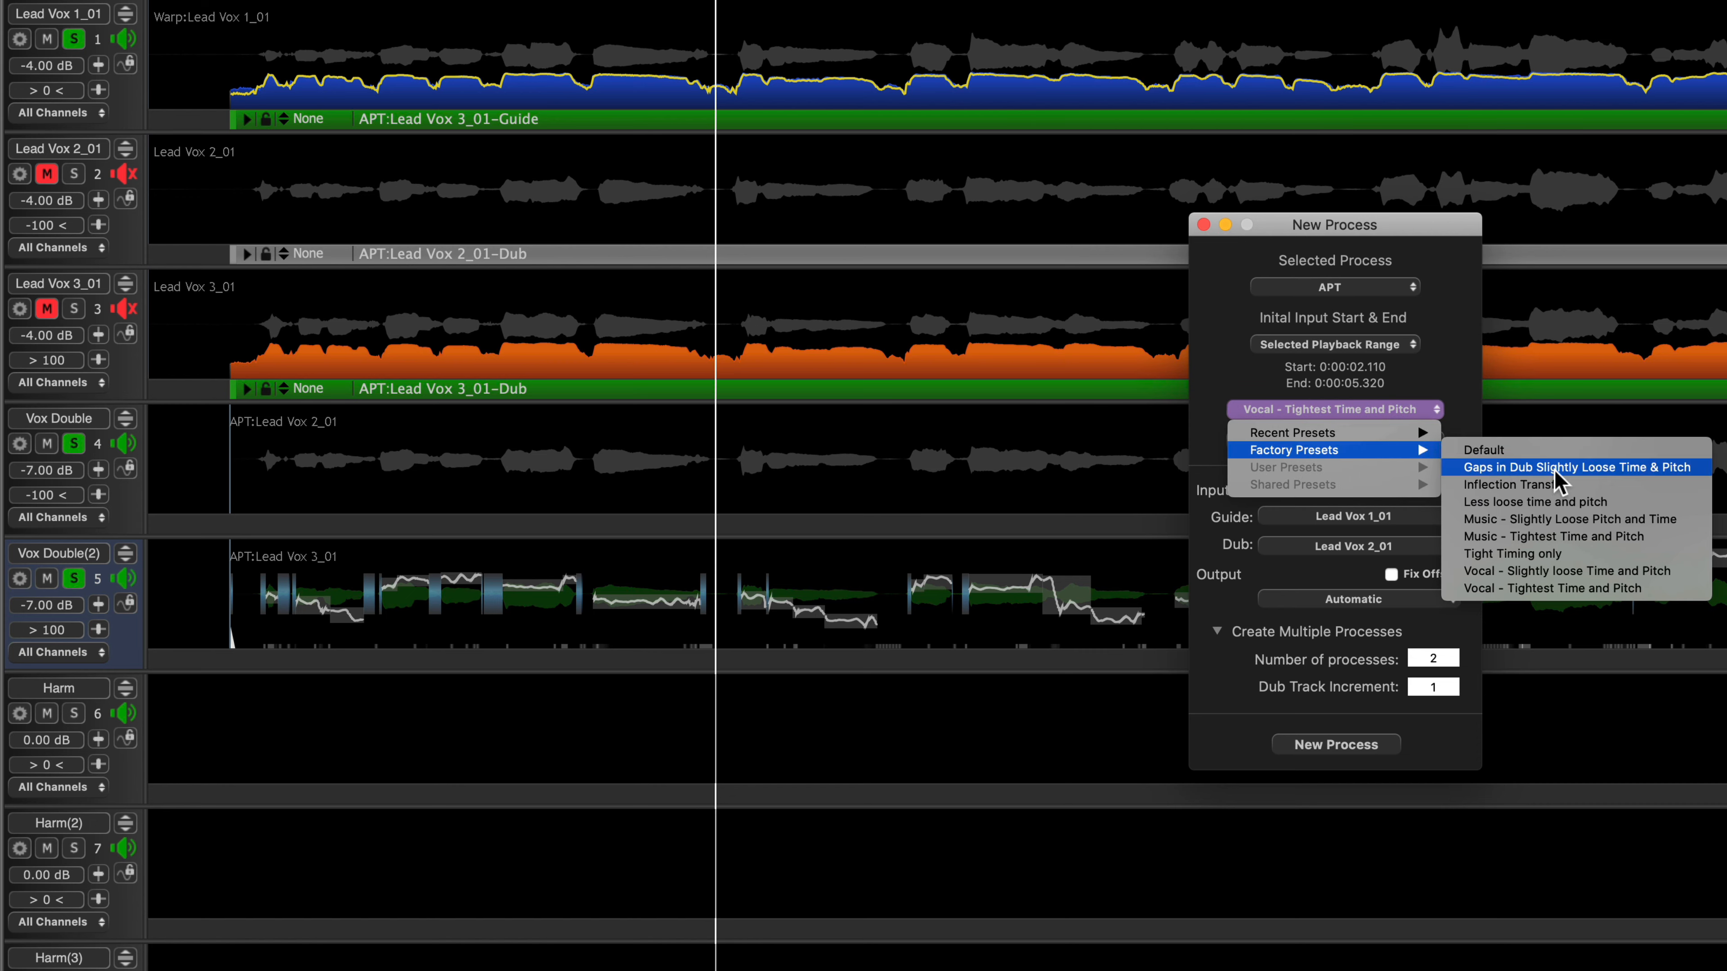
left_click(1609, 553)
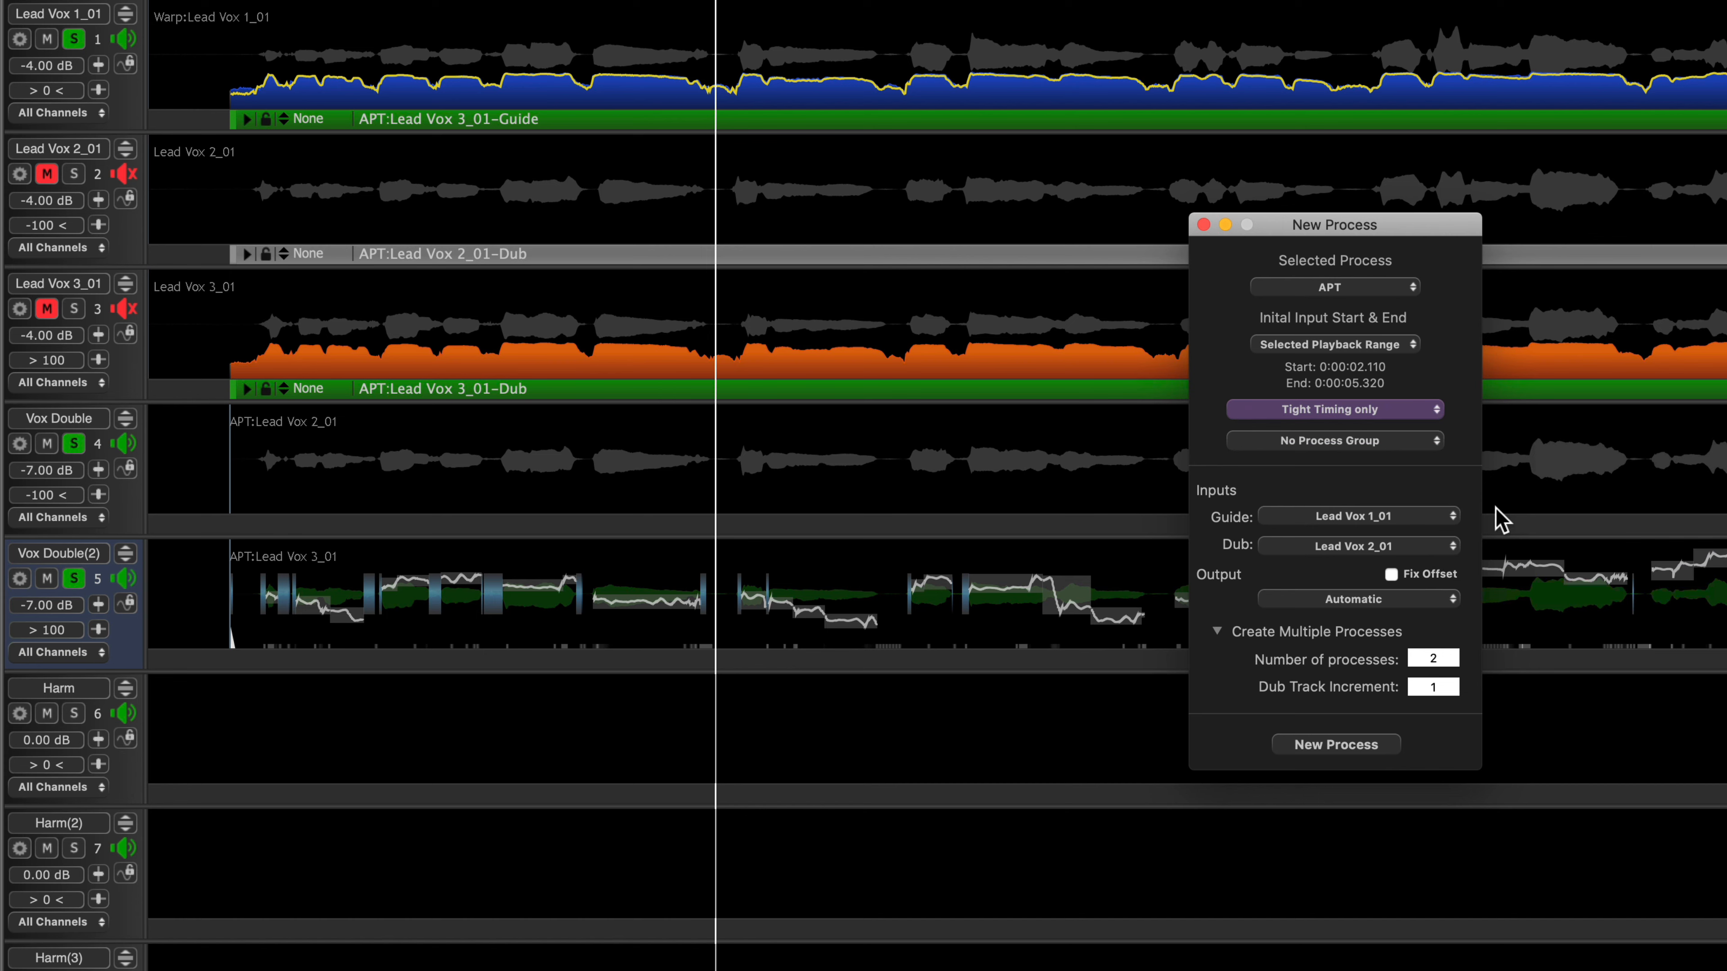
Create six APT processes with guide Lead Vox 1_01, first dub Harmony 1_01, first output Harm, fixed offset and dub increment 1
left_click(1421, 517)
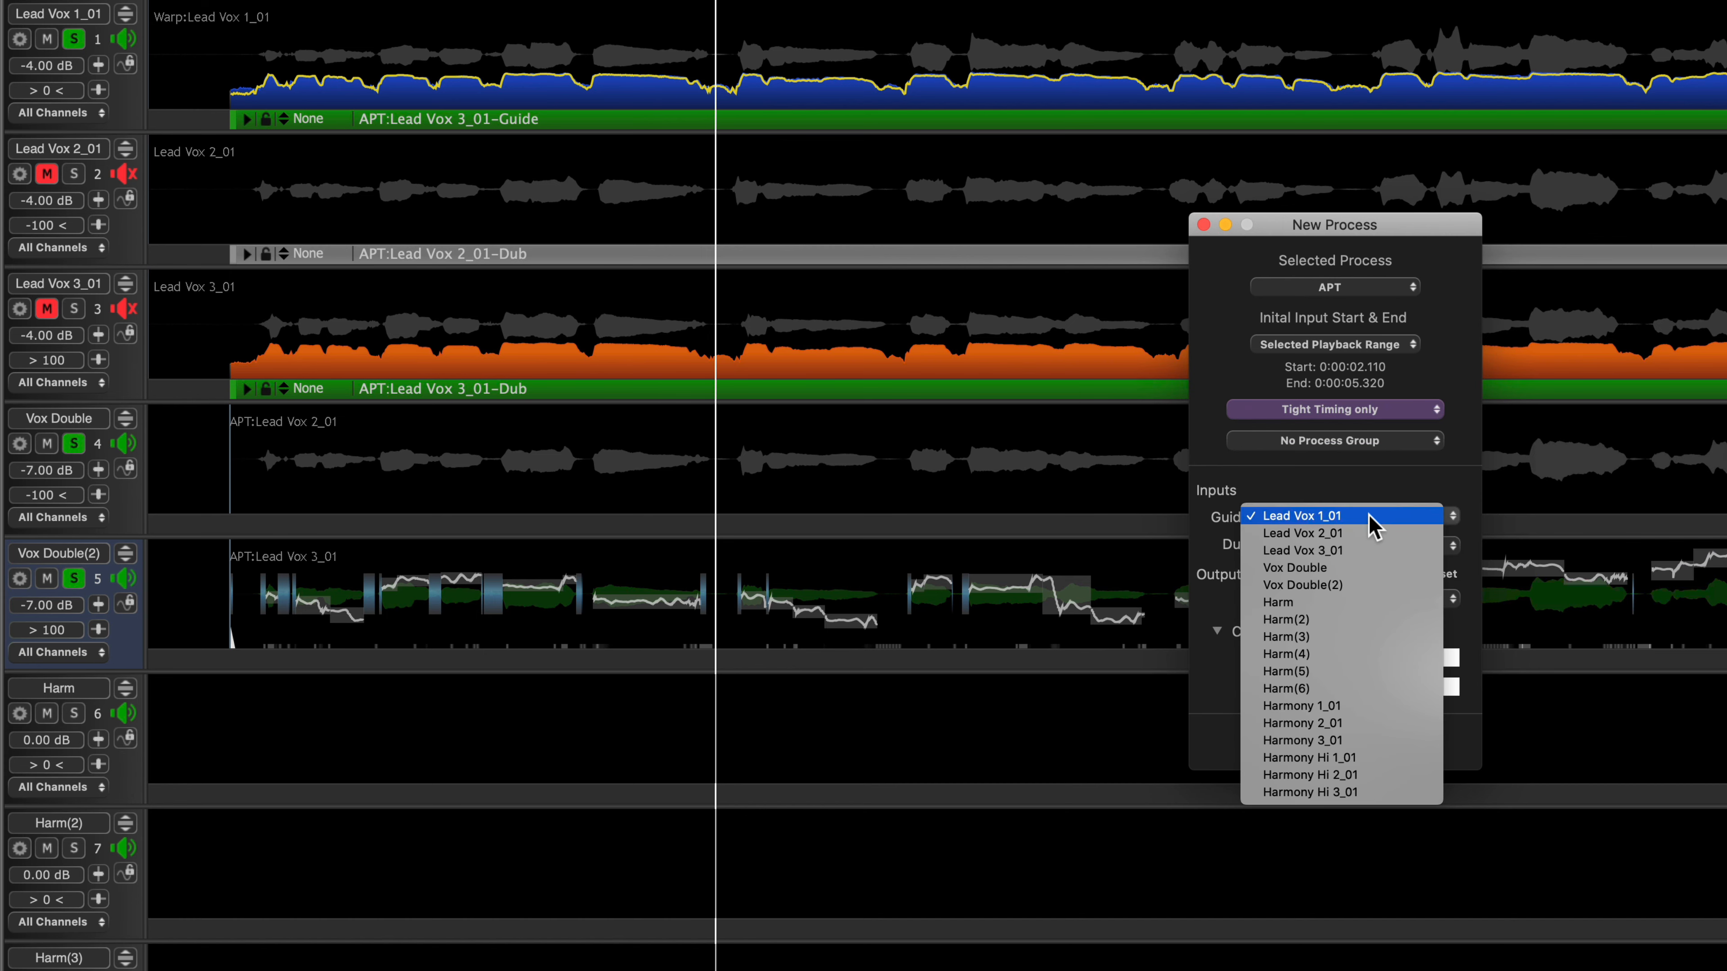
left_click(1370, 518)
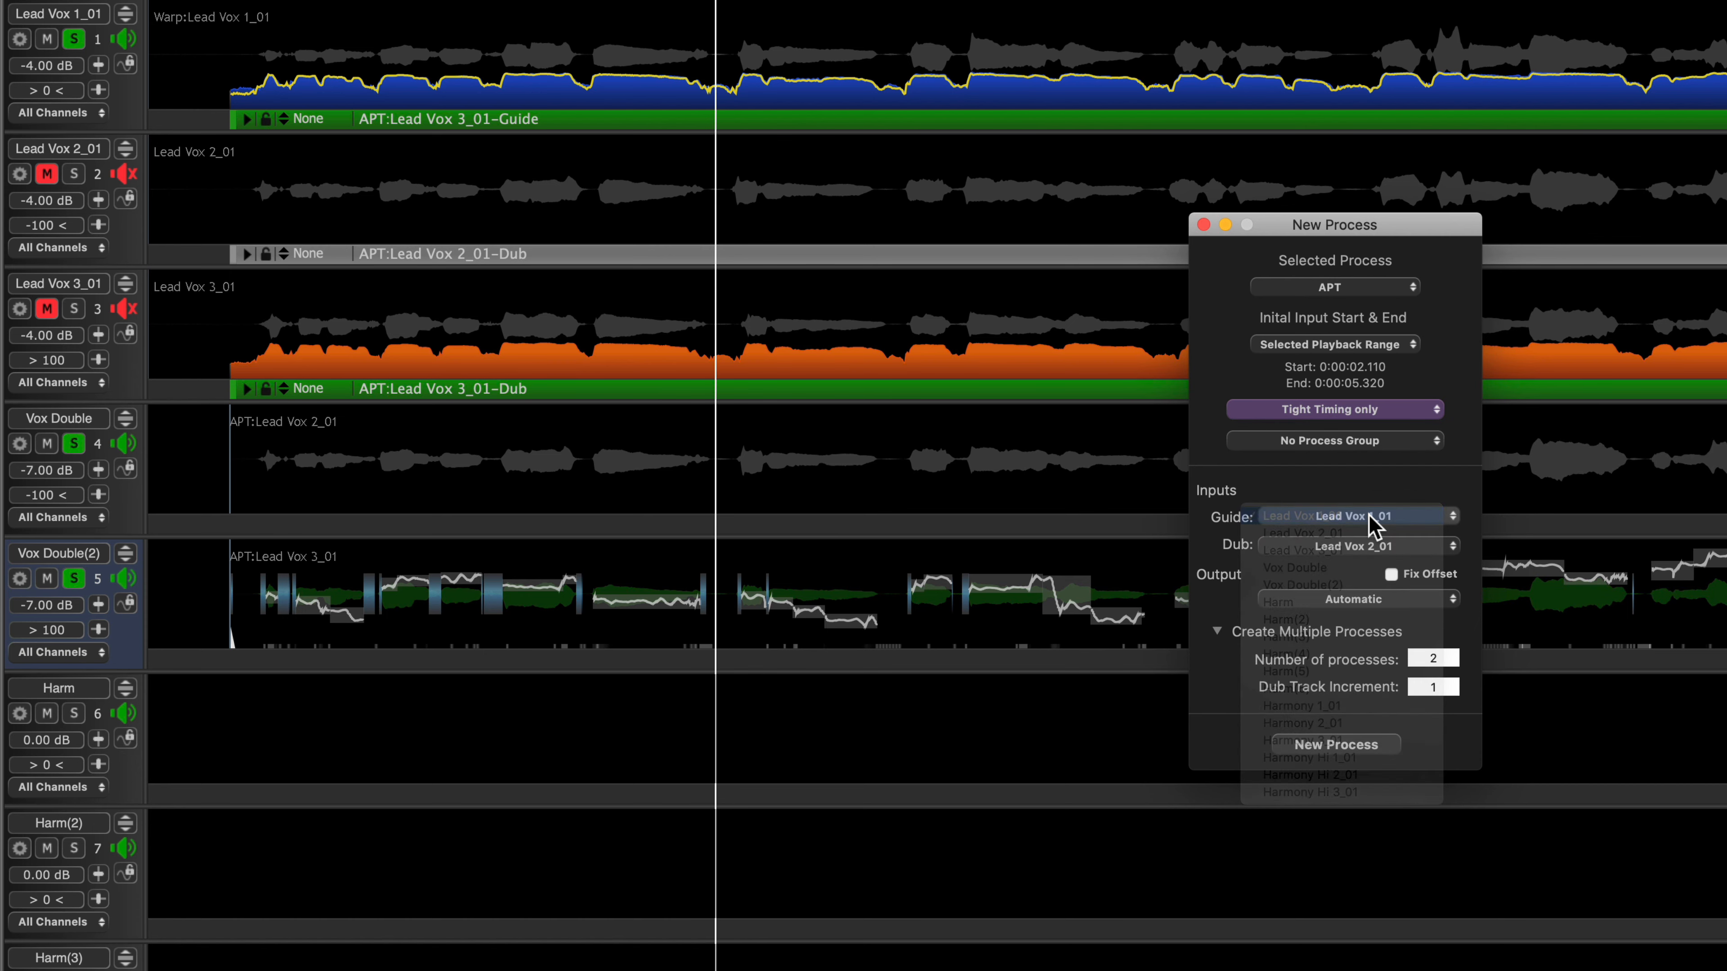
left_click(1355, 548)
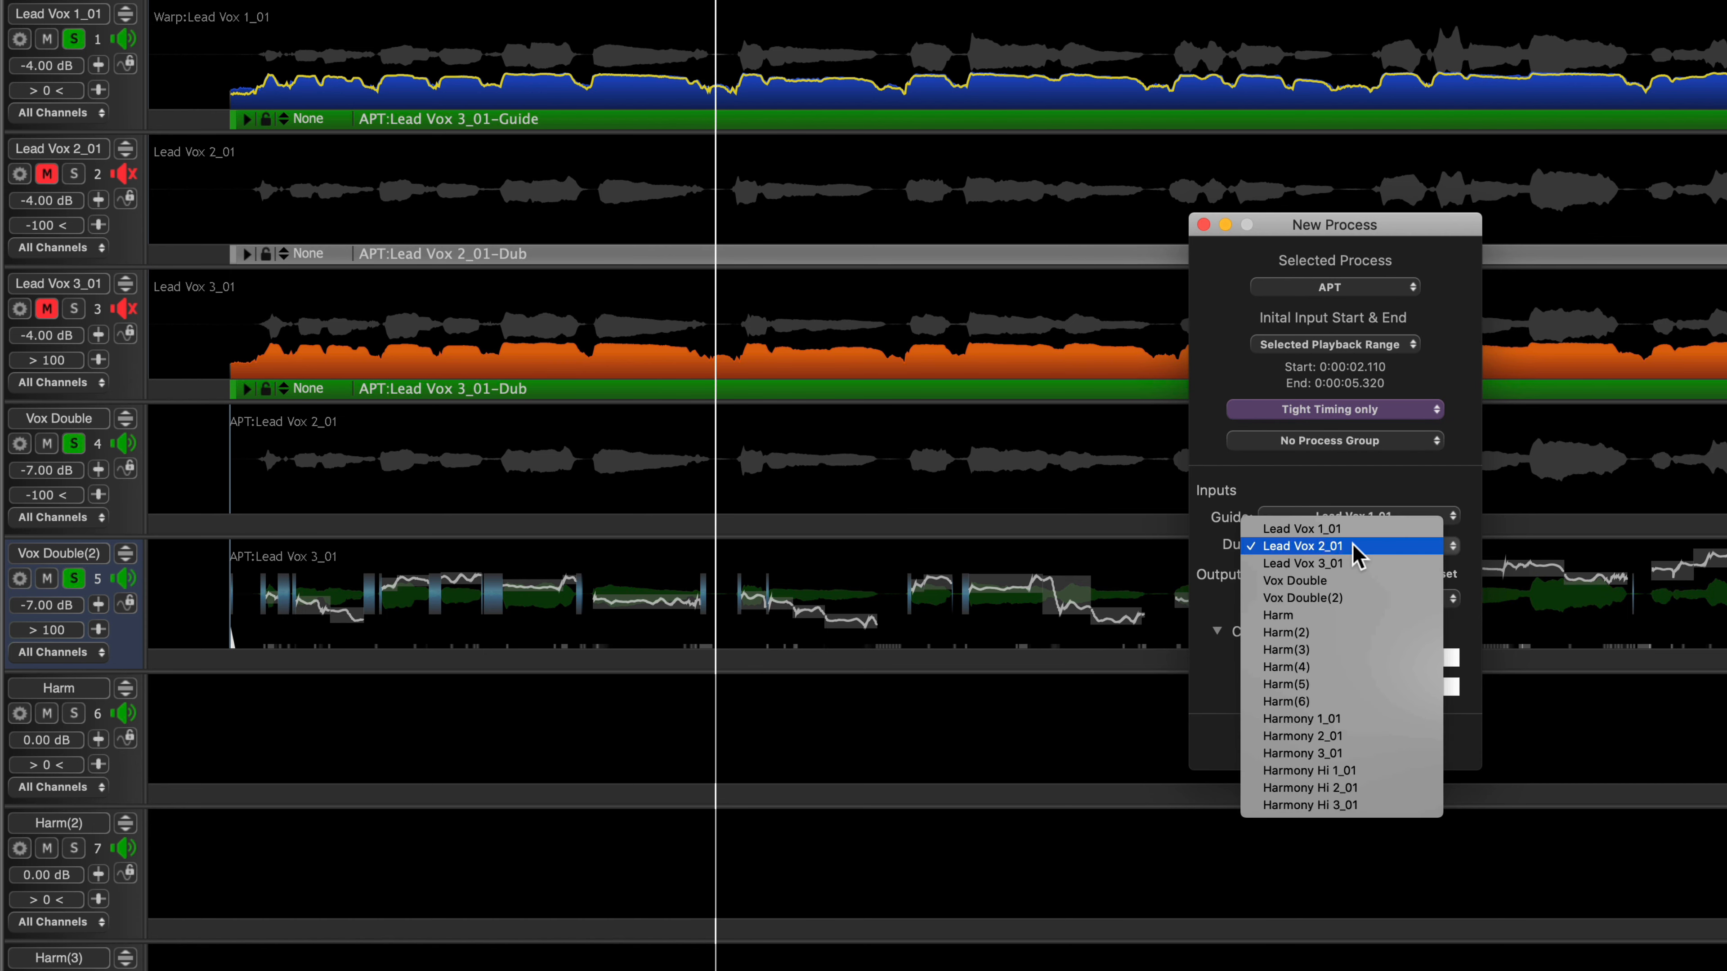
left_click(1377, 725)
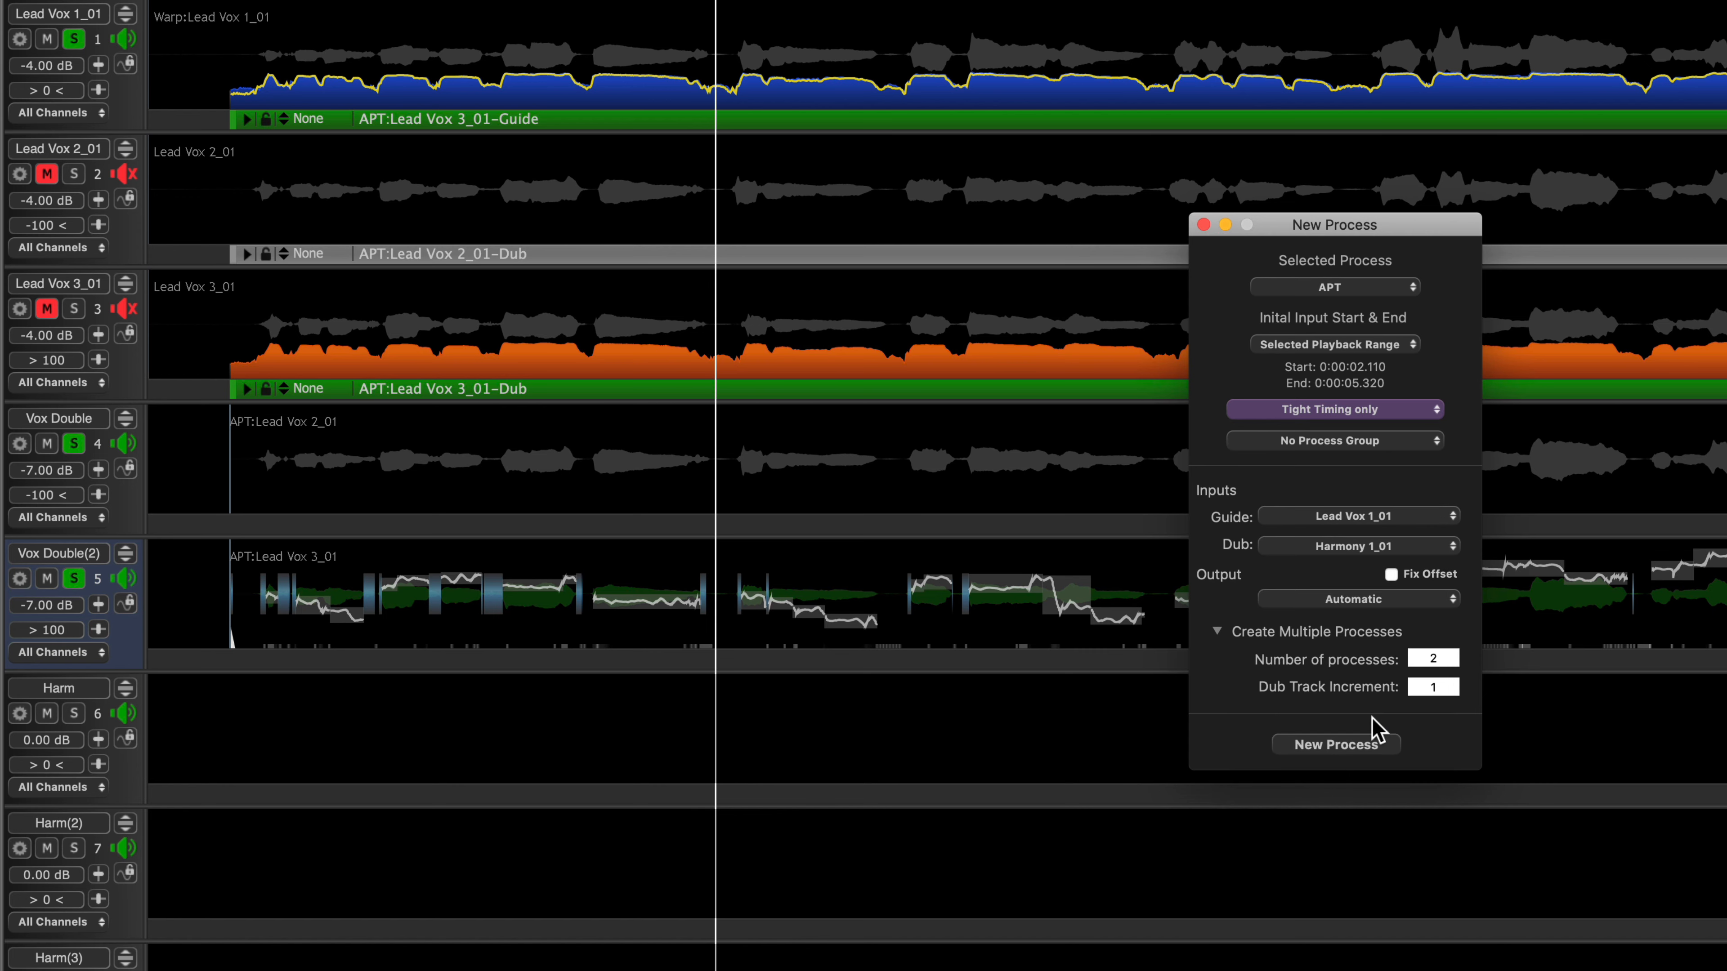
left_click(1352, 600)
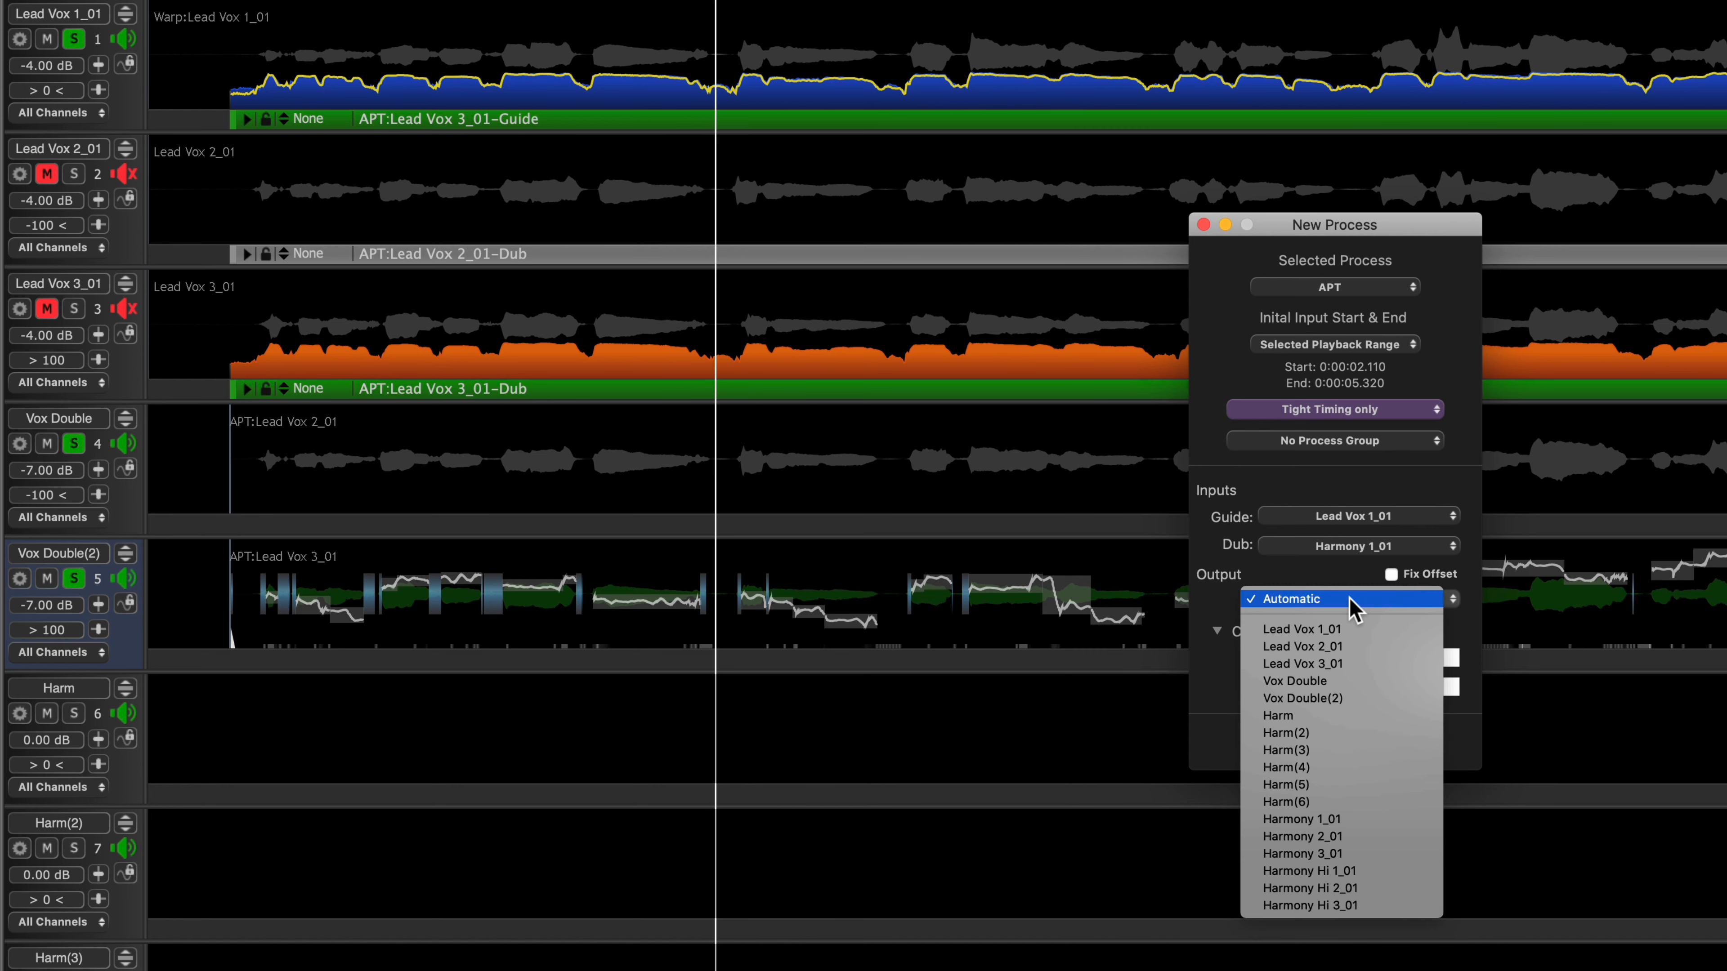
left_click(1372, 717)
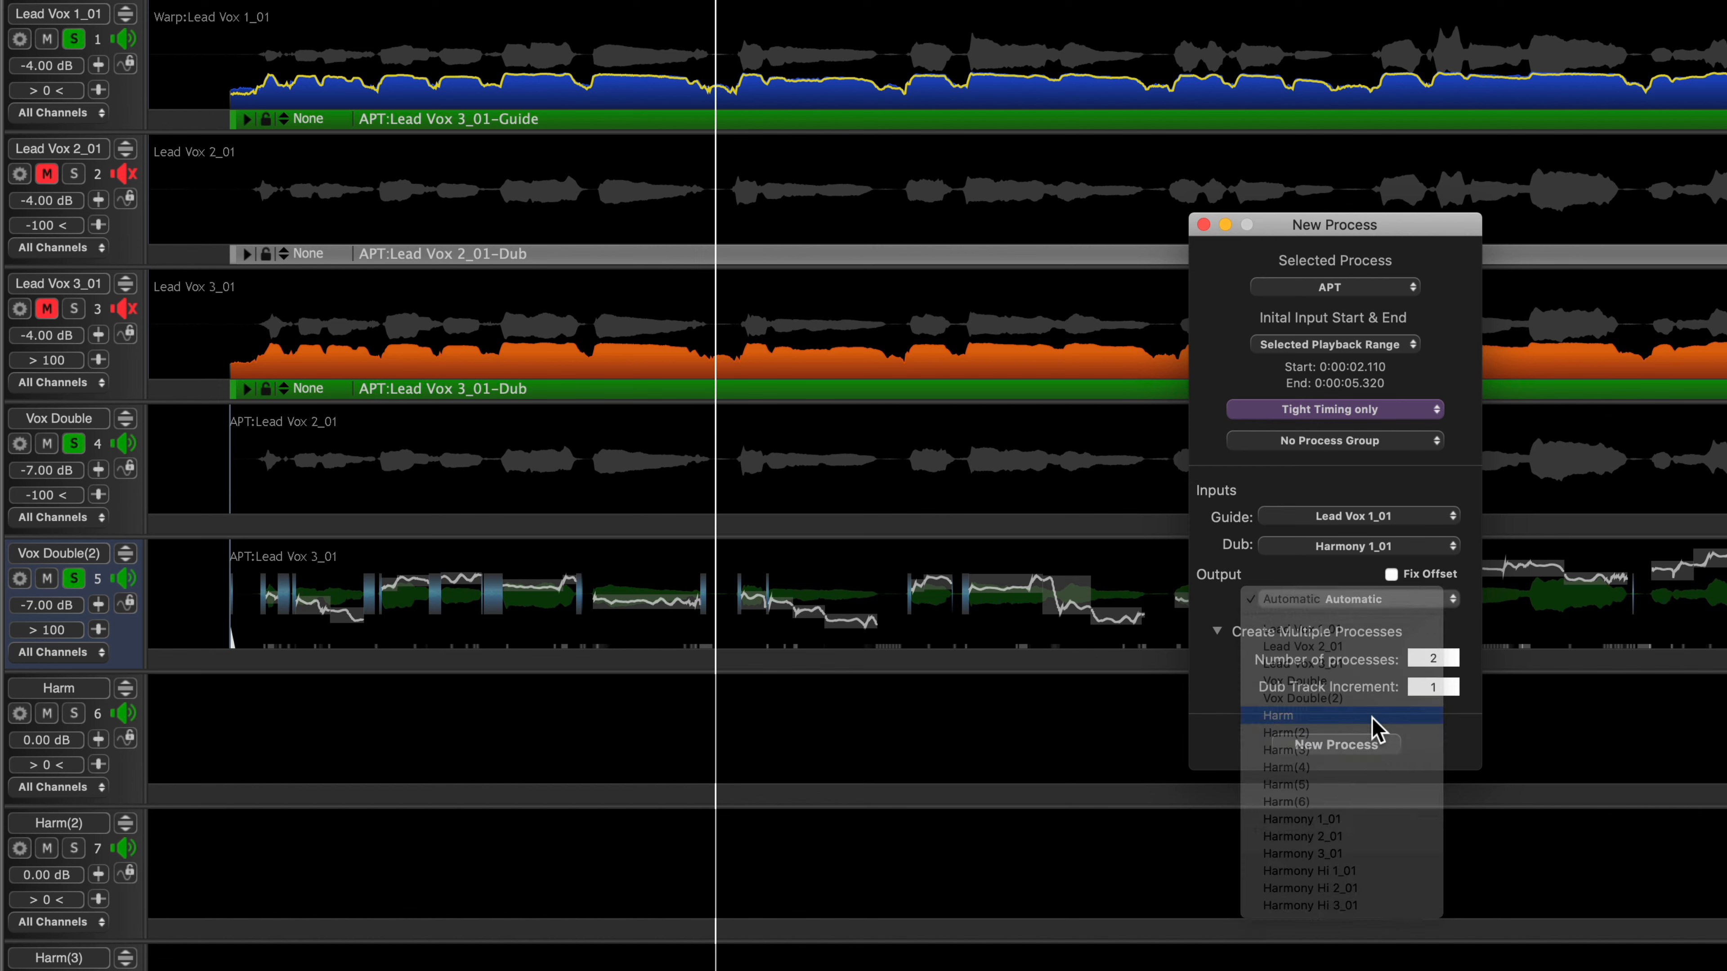
left_click(1391, 575)
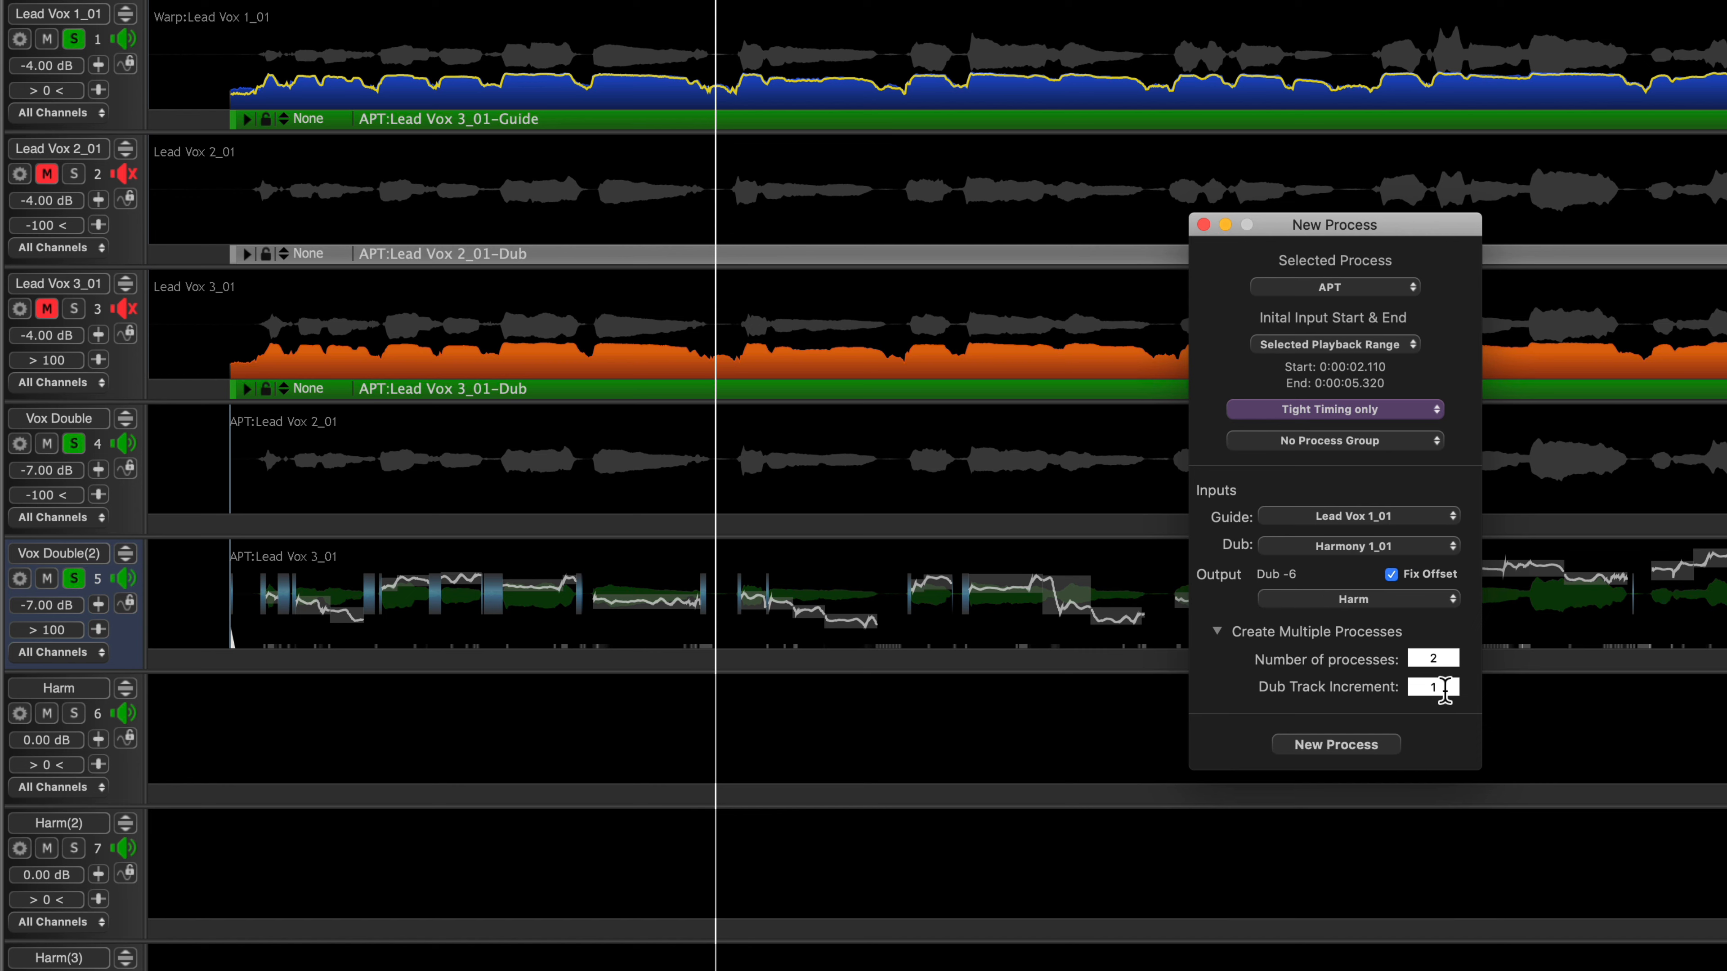
left_click(1442, 658)
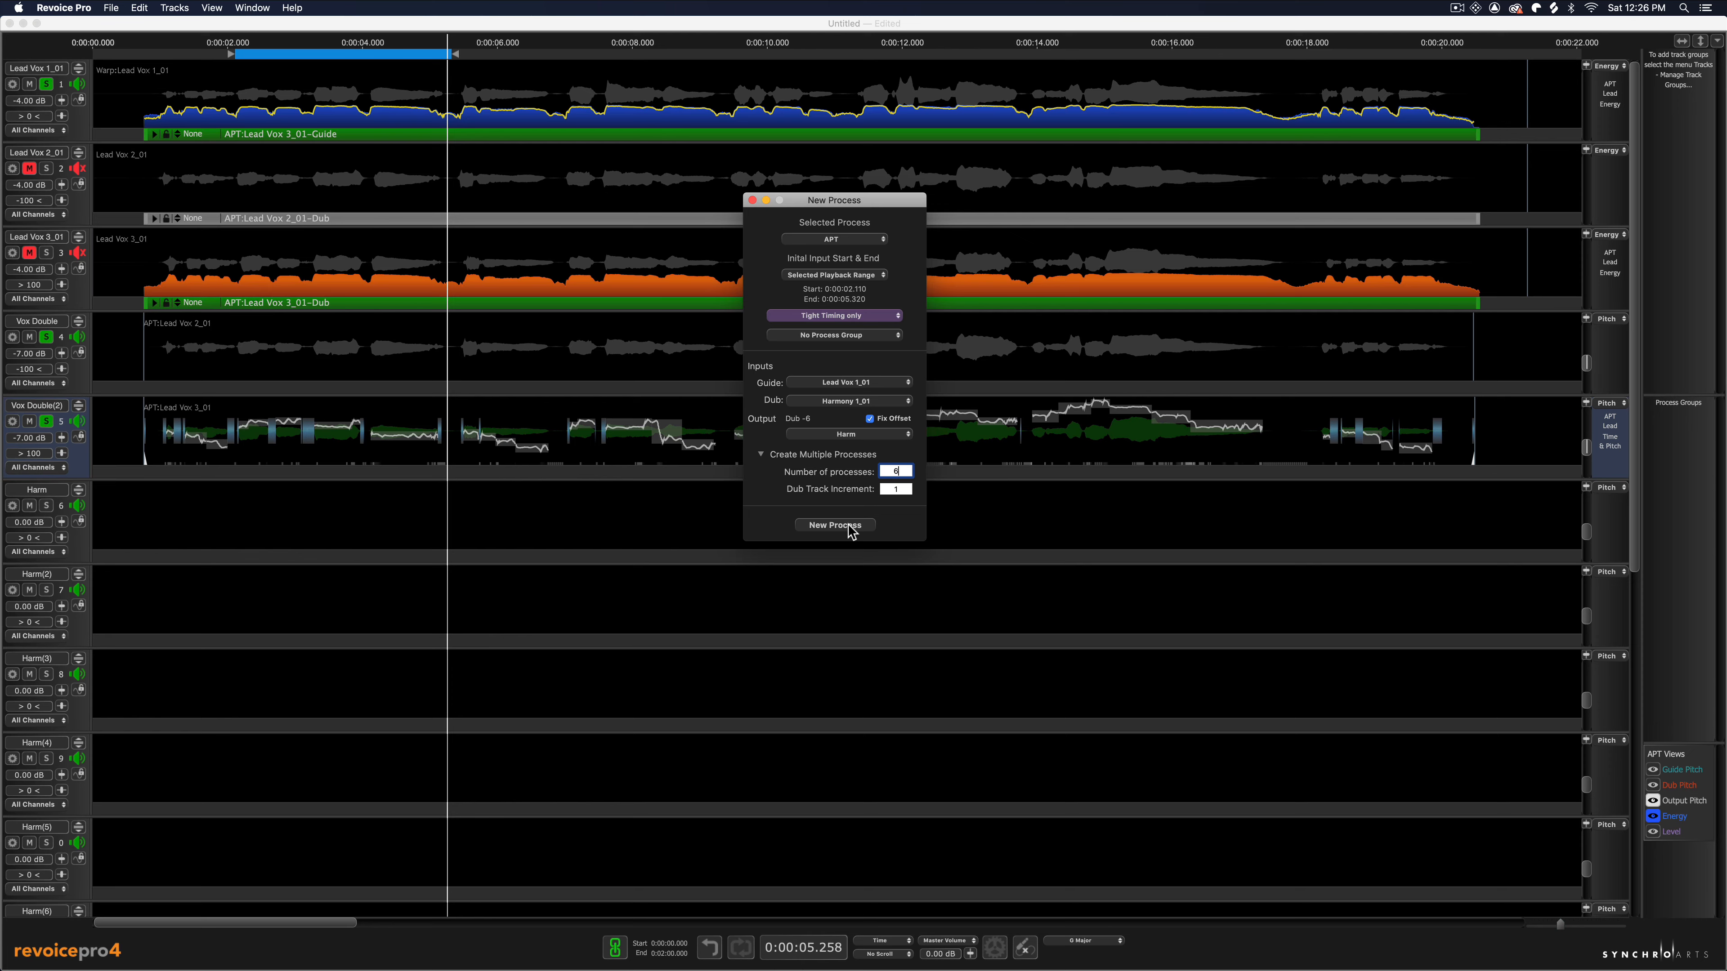
left_click(1358, 745)
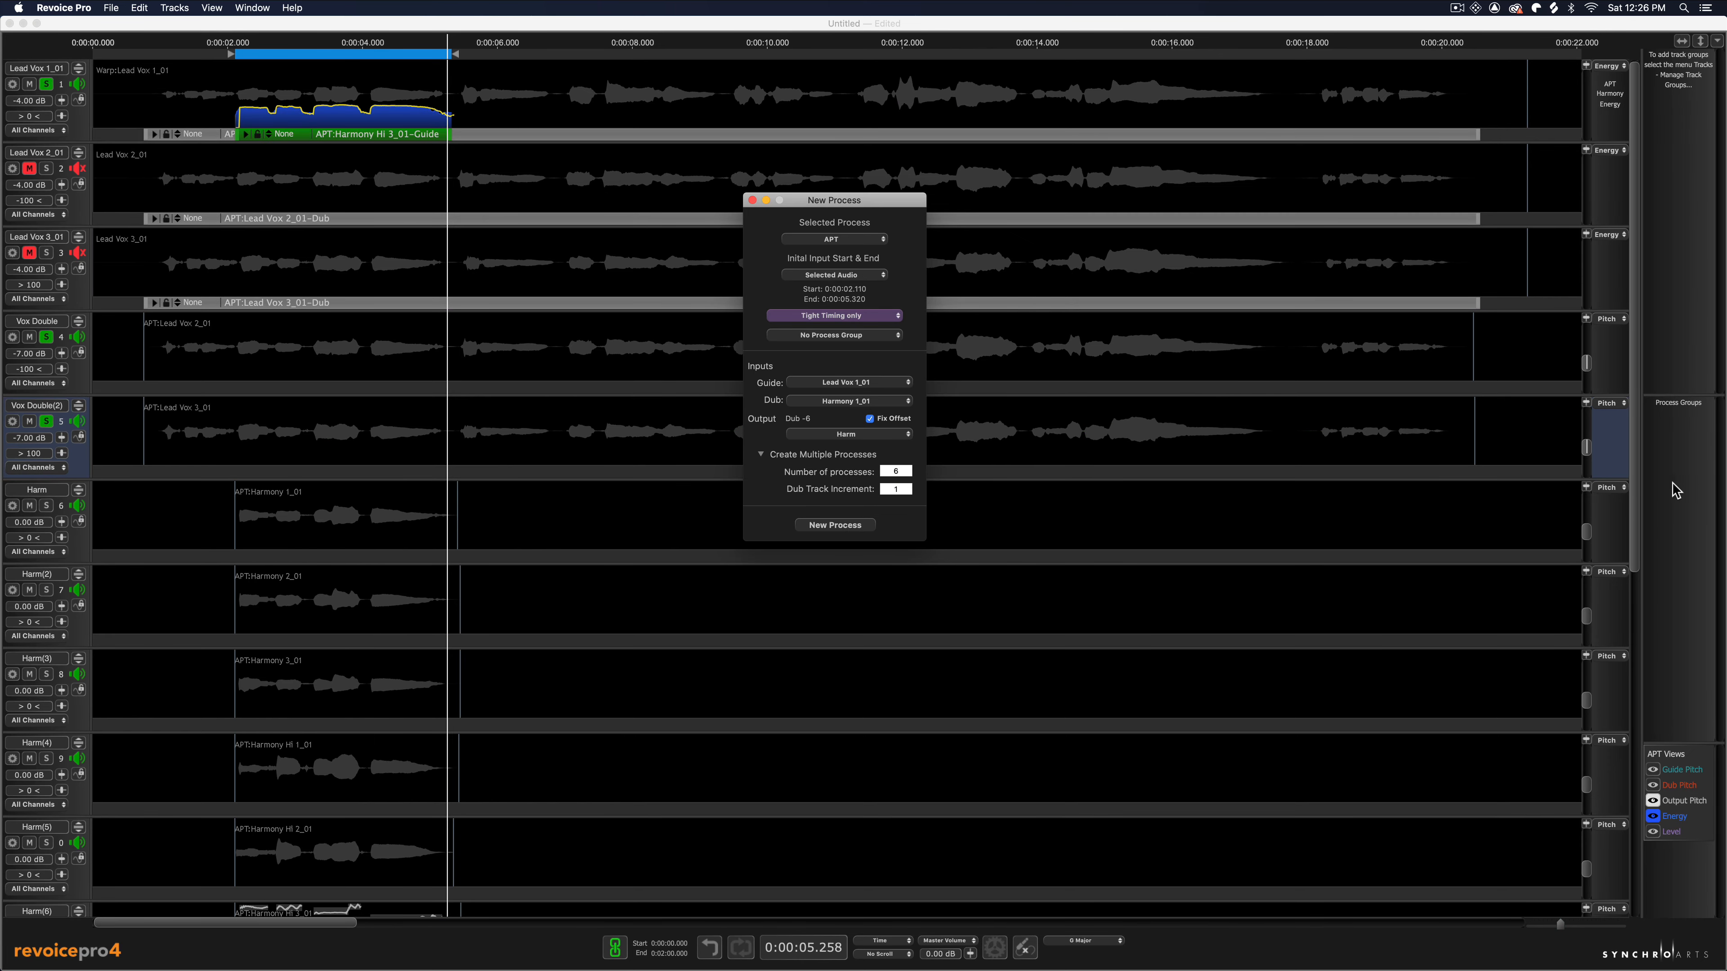
Play the first aligned harmony phrase on the Harm tracks and move the New Process window aside
left_click_drag(1632, 488, 1629, 582)
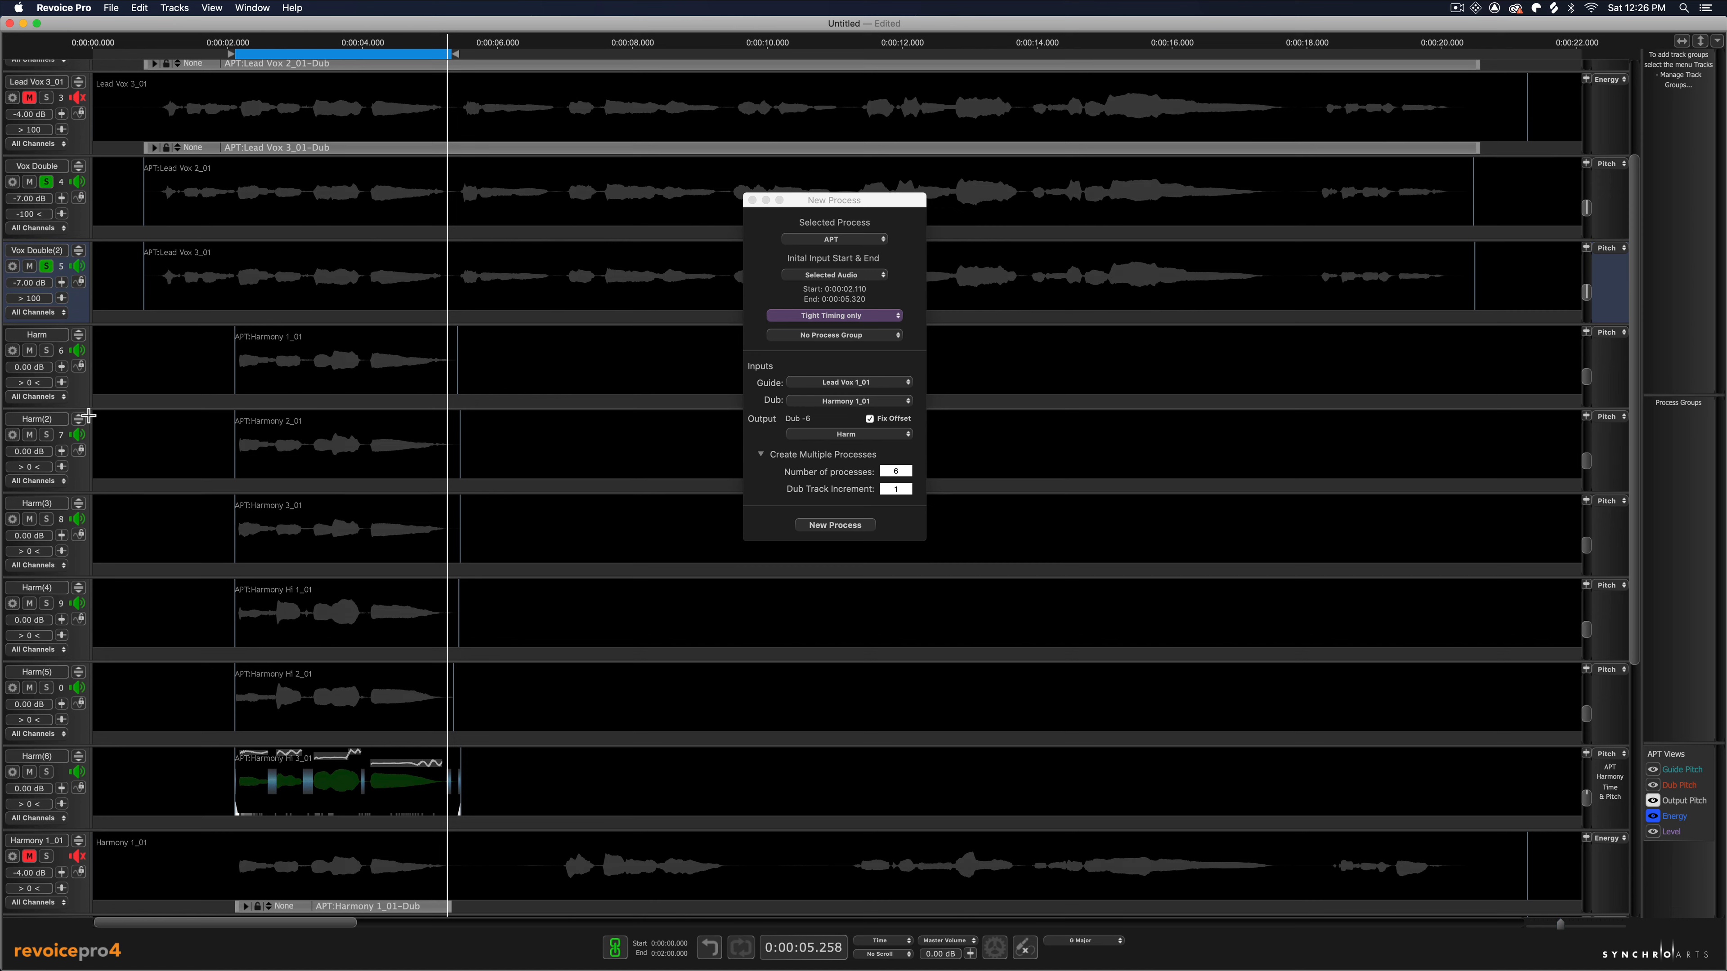
key("space")
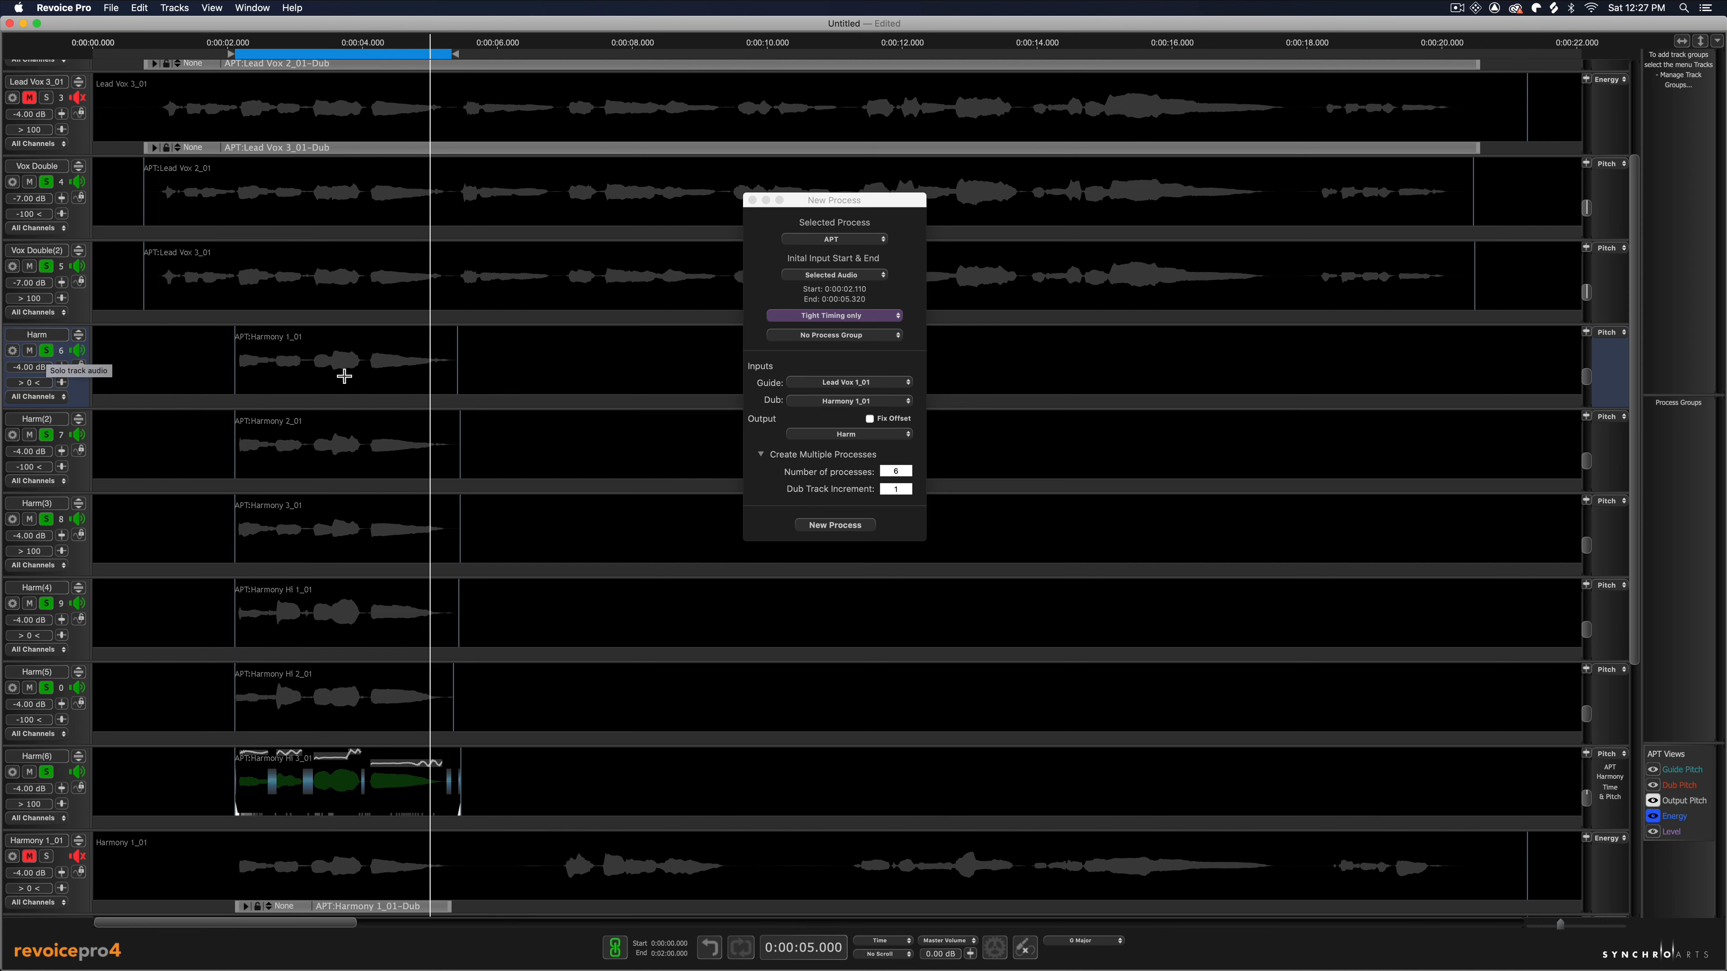
left_click_drag(796, 205, 1069, 208)
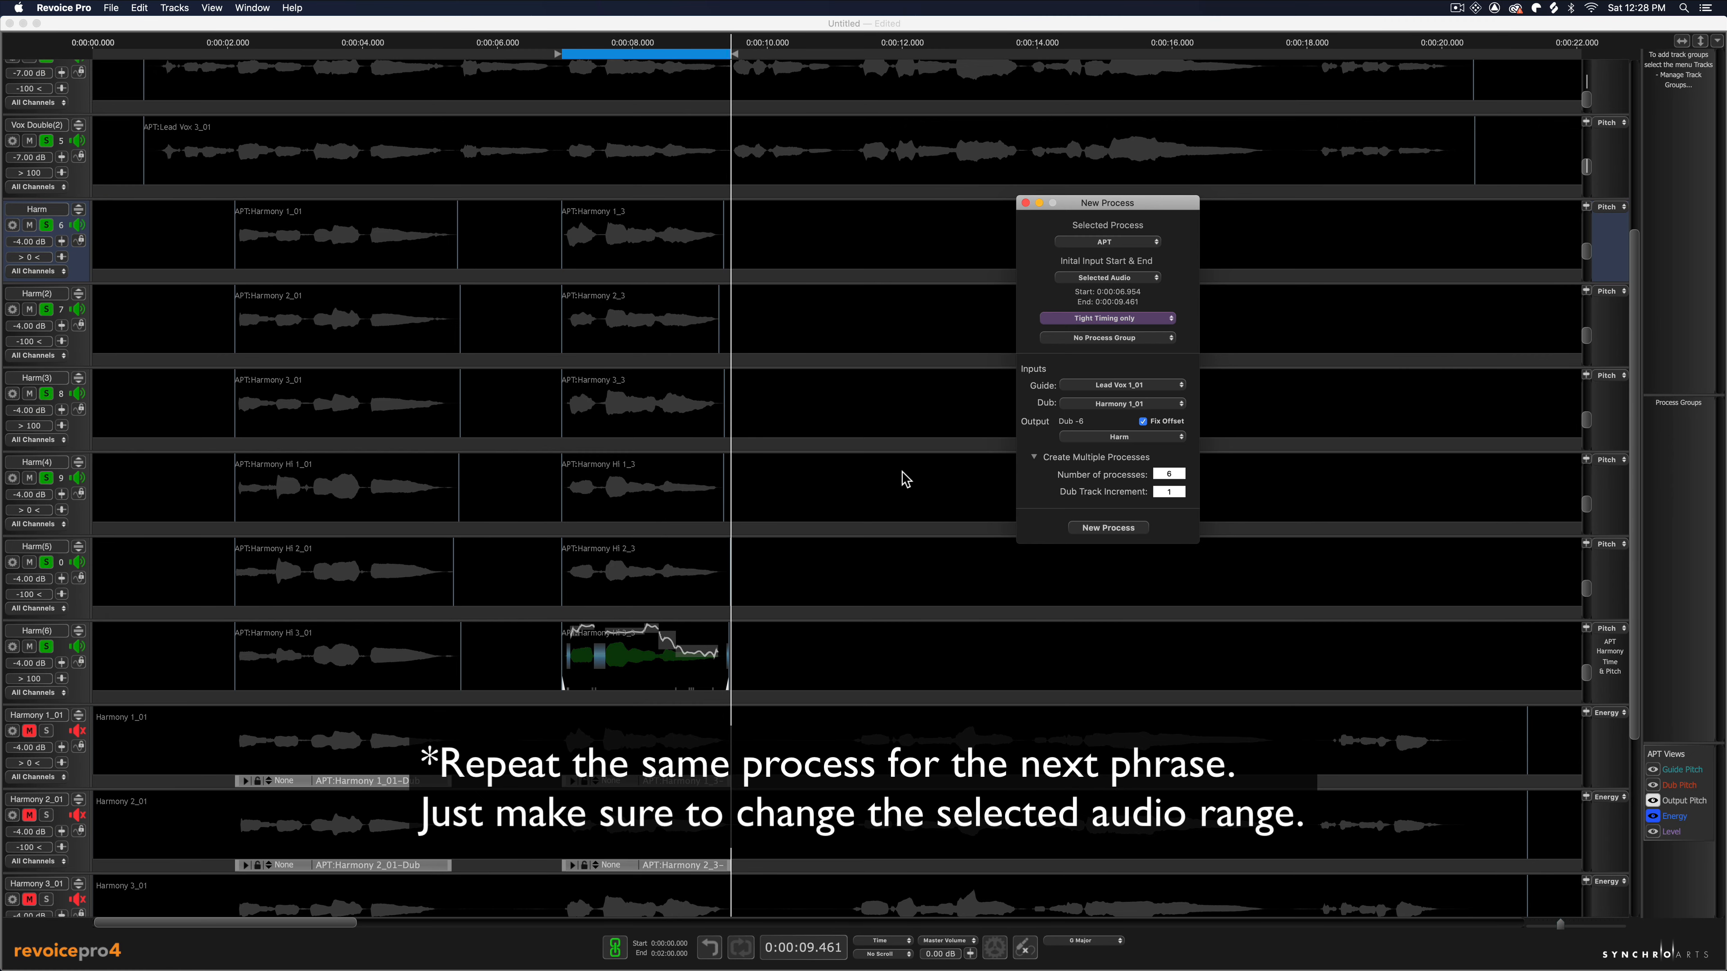
Set the playback range to the third harmony phrase, from 11.237 s to 13.828 s
scroll(871, 563, "right", 1)
scroll(870, 562, "right", 5)
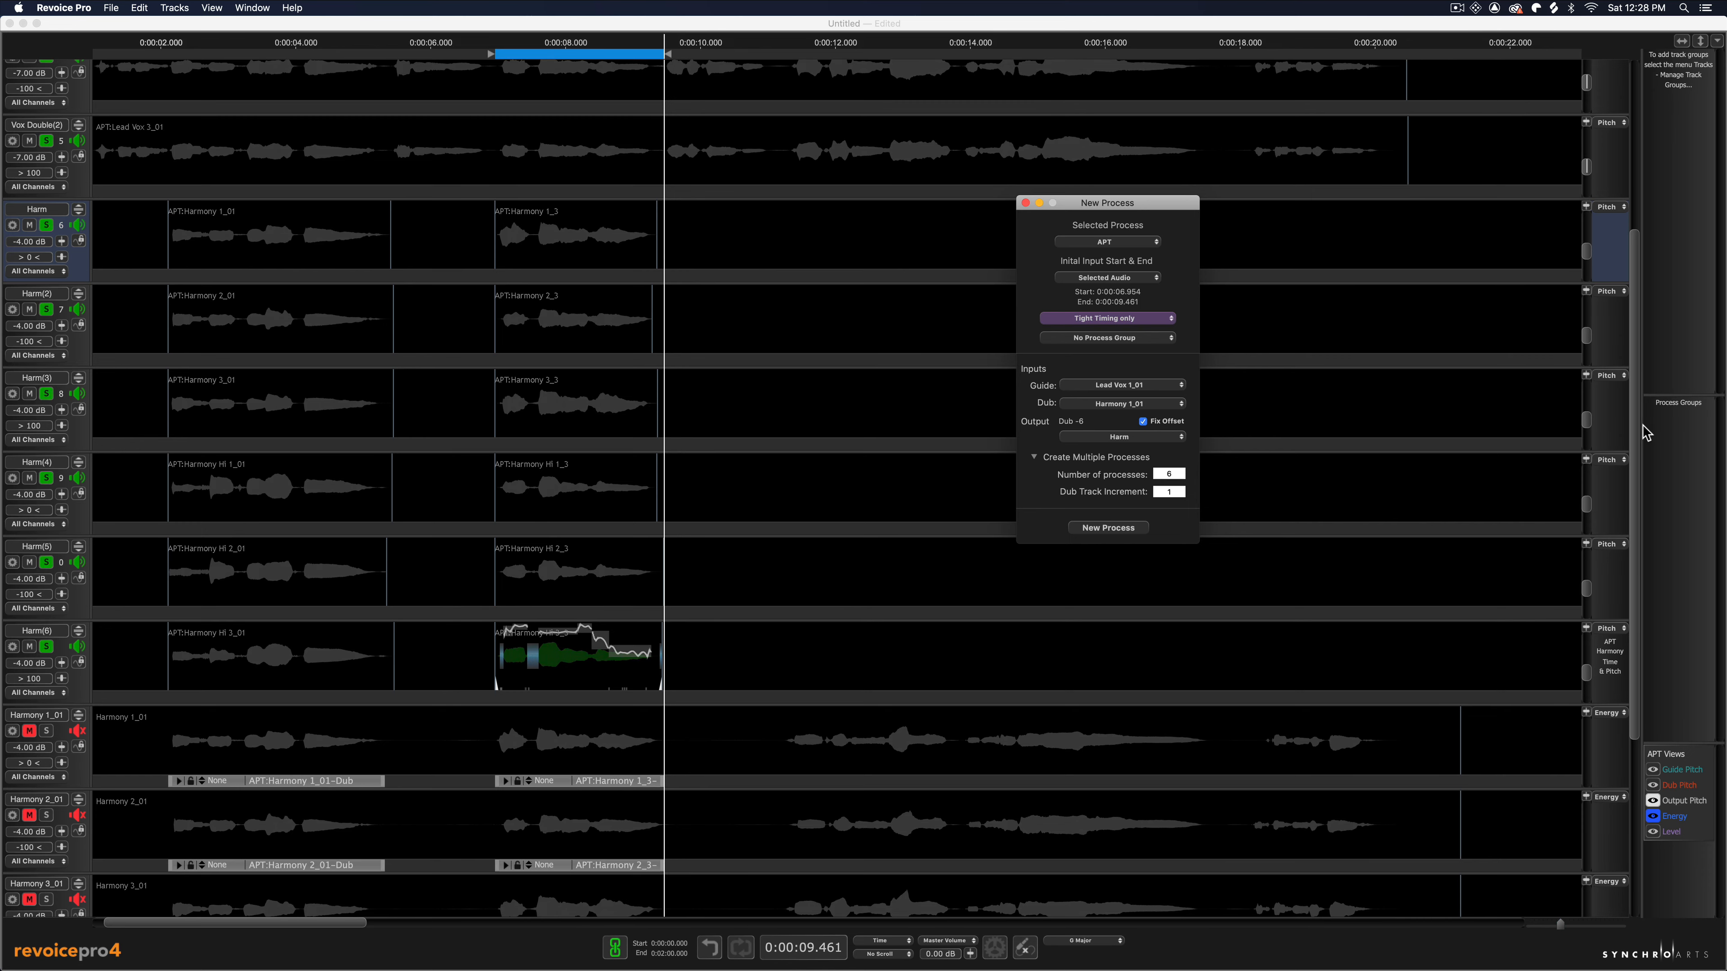
scroll(1631, 476, "down", 9)
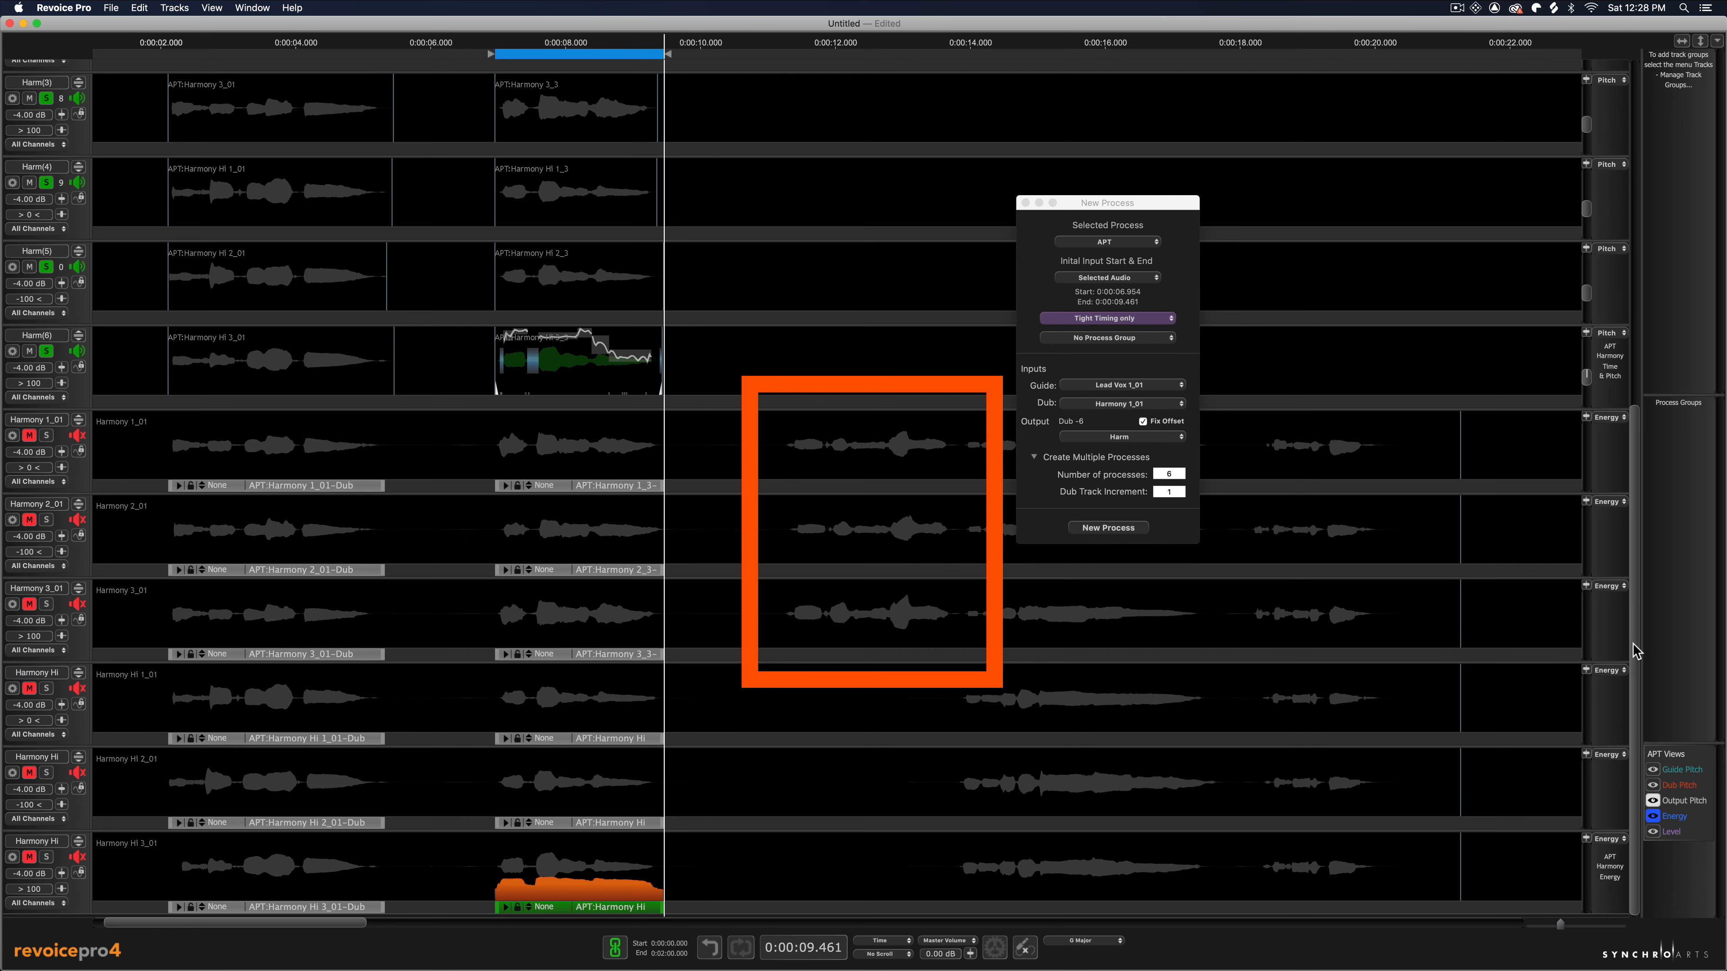
scroll(753, 65, "up", 10)
left_click_drag(670, 58, 960, 88)
left_click_drag(492, 55, 784, 54)
Create three Tight Timing only APT processes over the Selected Playback Range, with guide Lead Vox 1_01, first dub Harmony 1_01 and first output Harm
left_click(1130, 276)
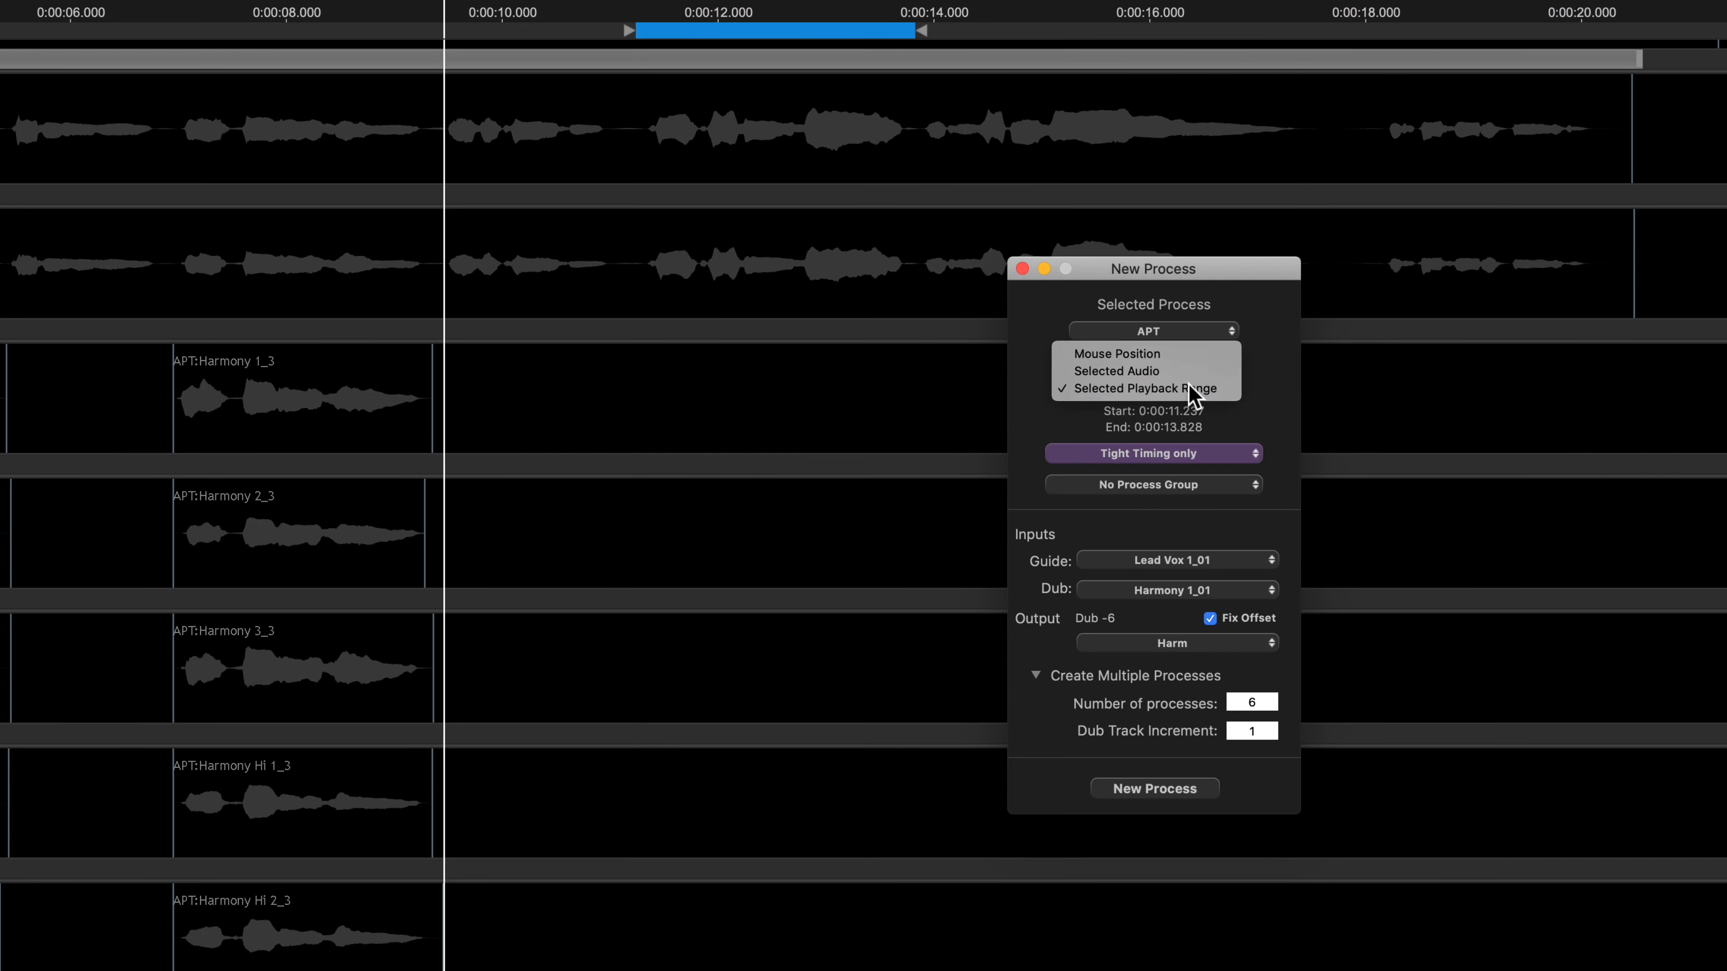
left_click(1189, 388)
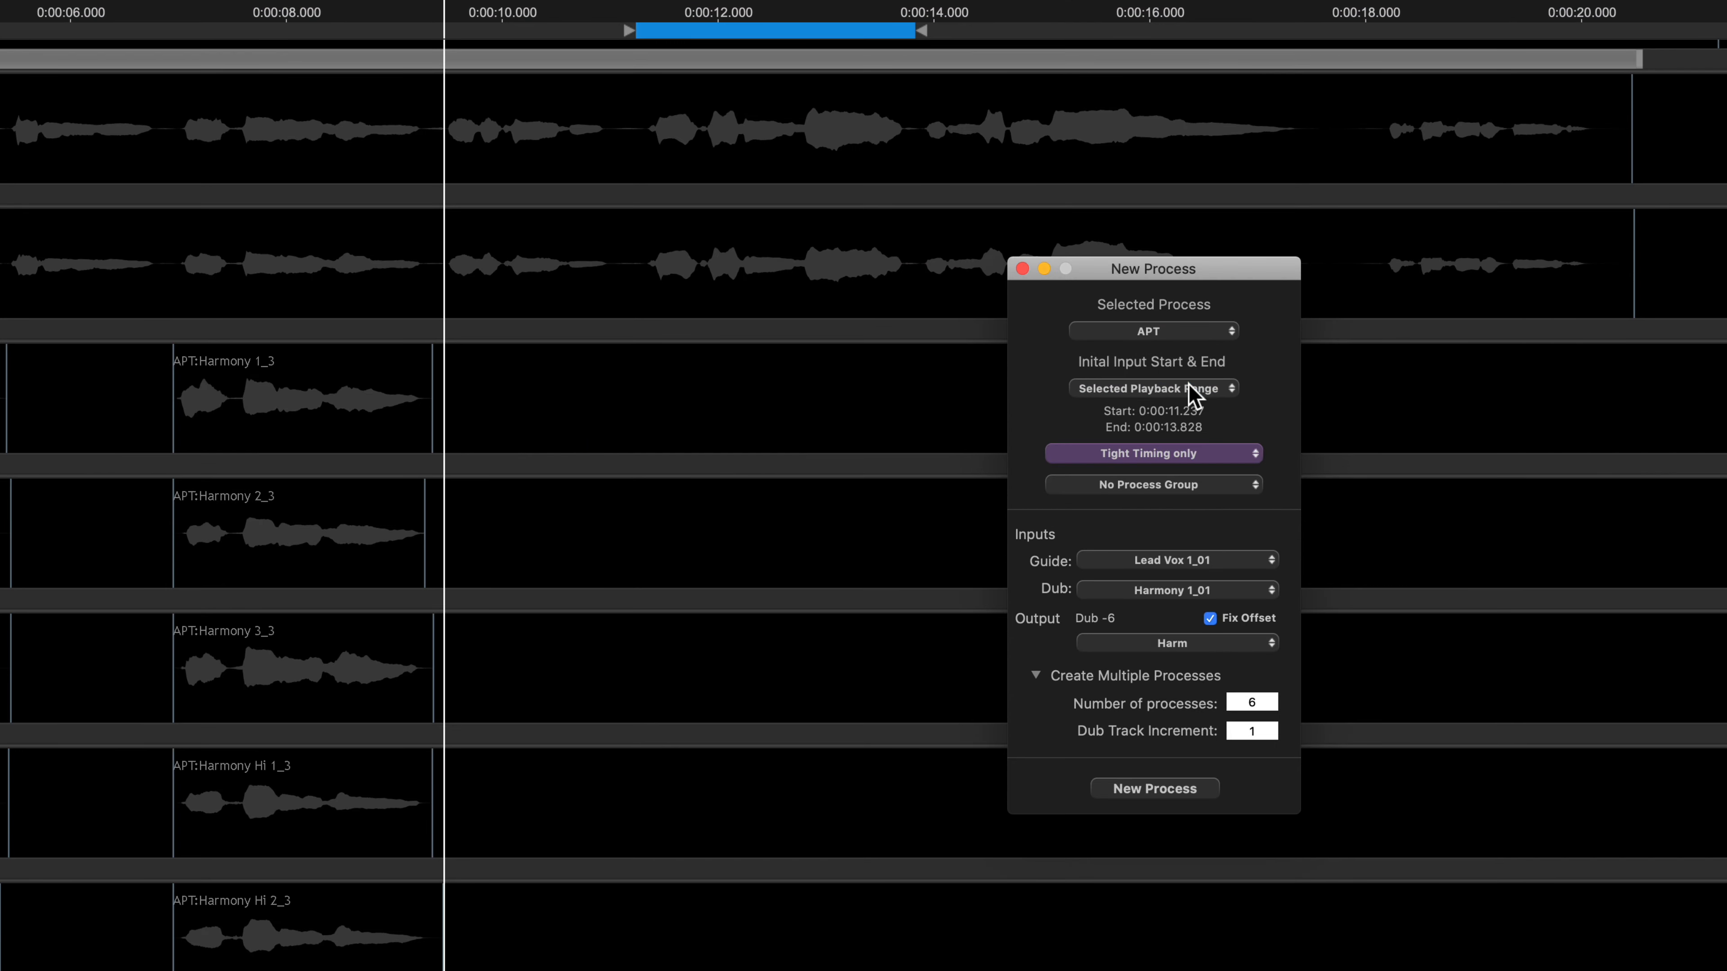
left_click(1190, 563)
left_click(1192, 563)
left_click(1190, 590)
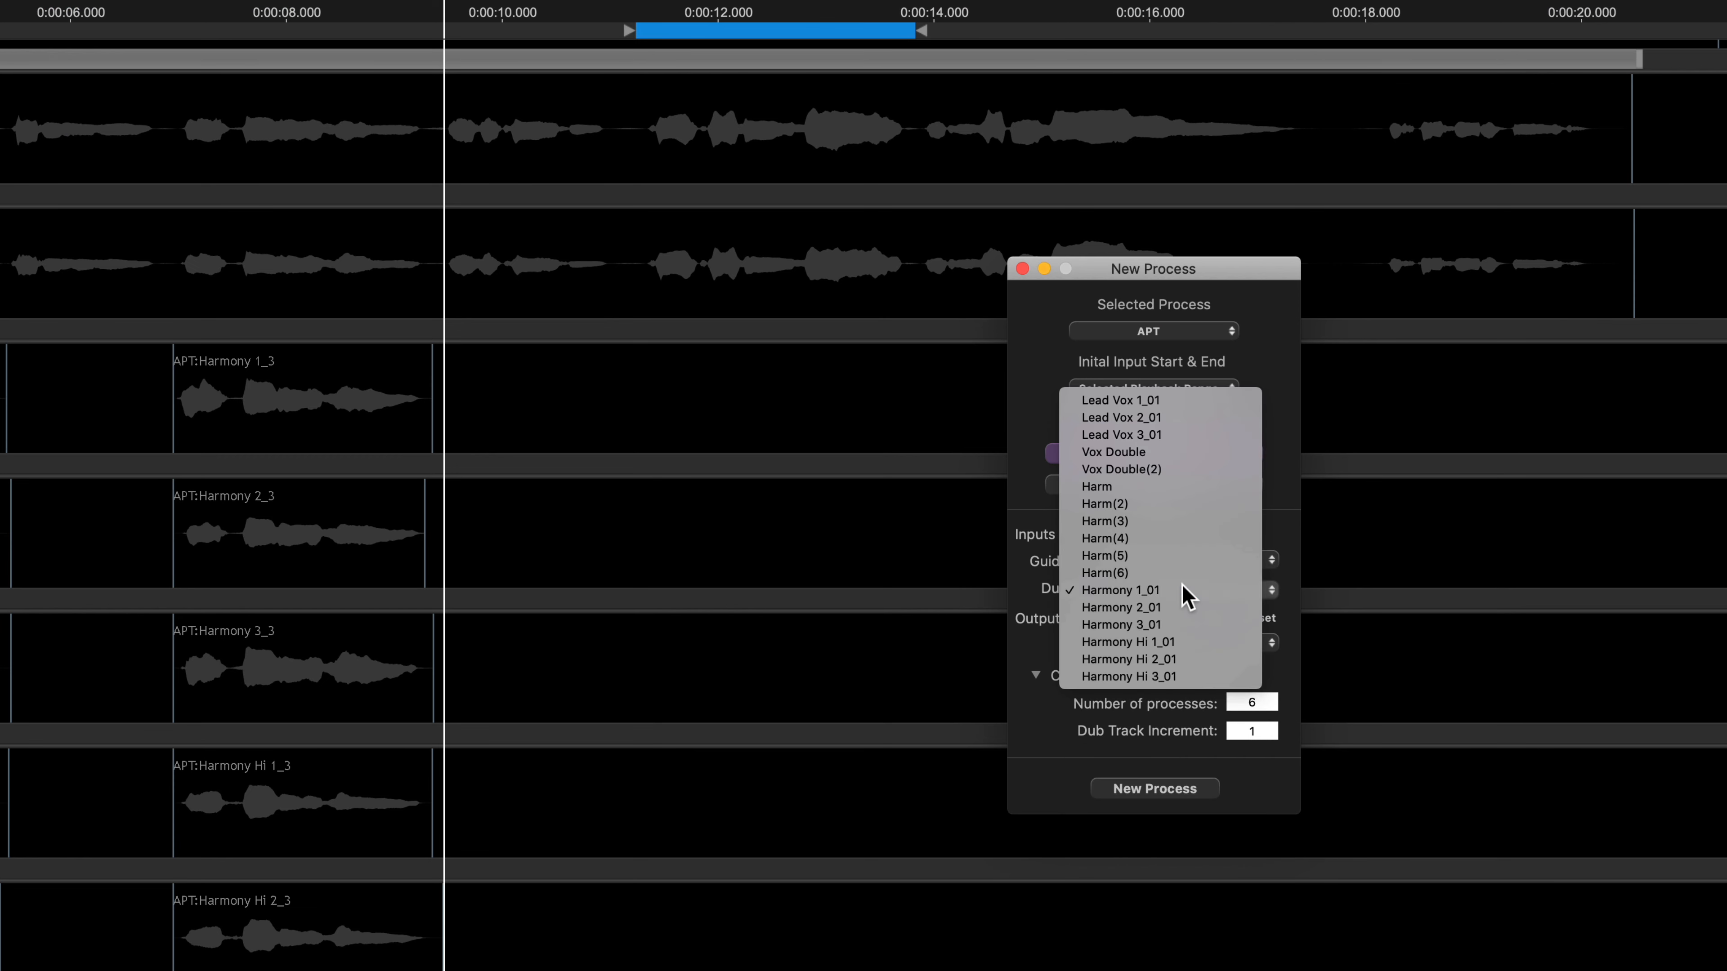
left_click(1183, 586)
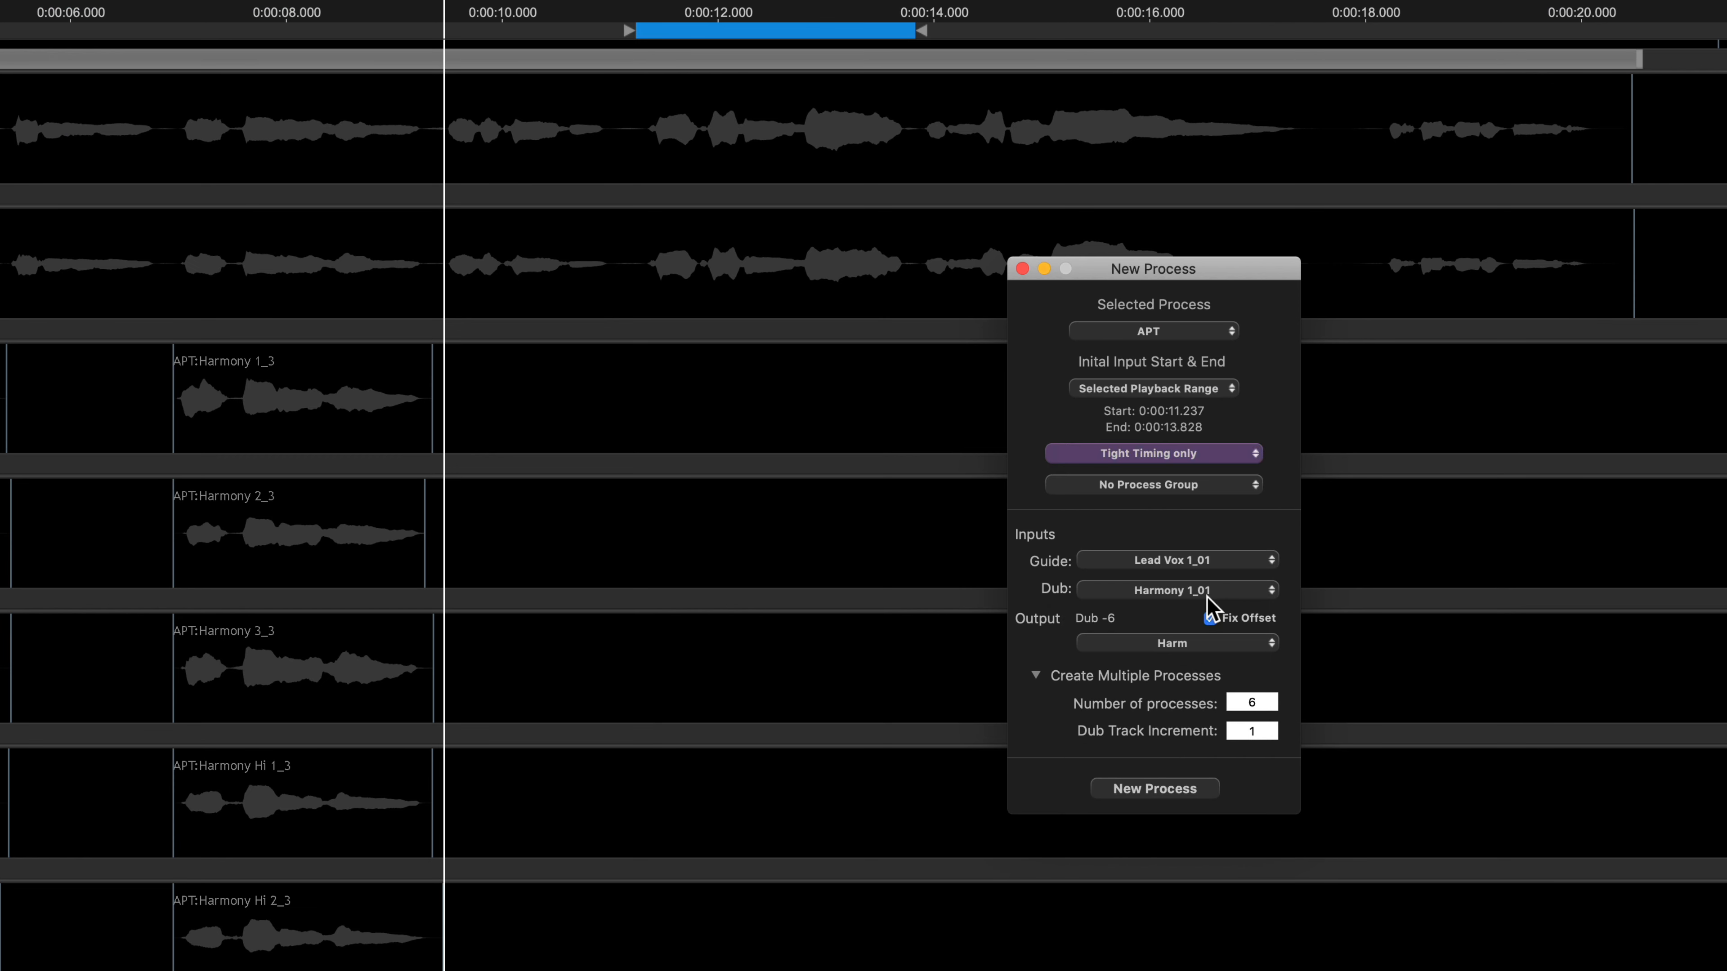
left_click(1198, 642)
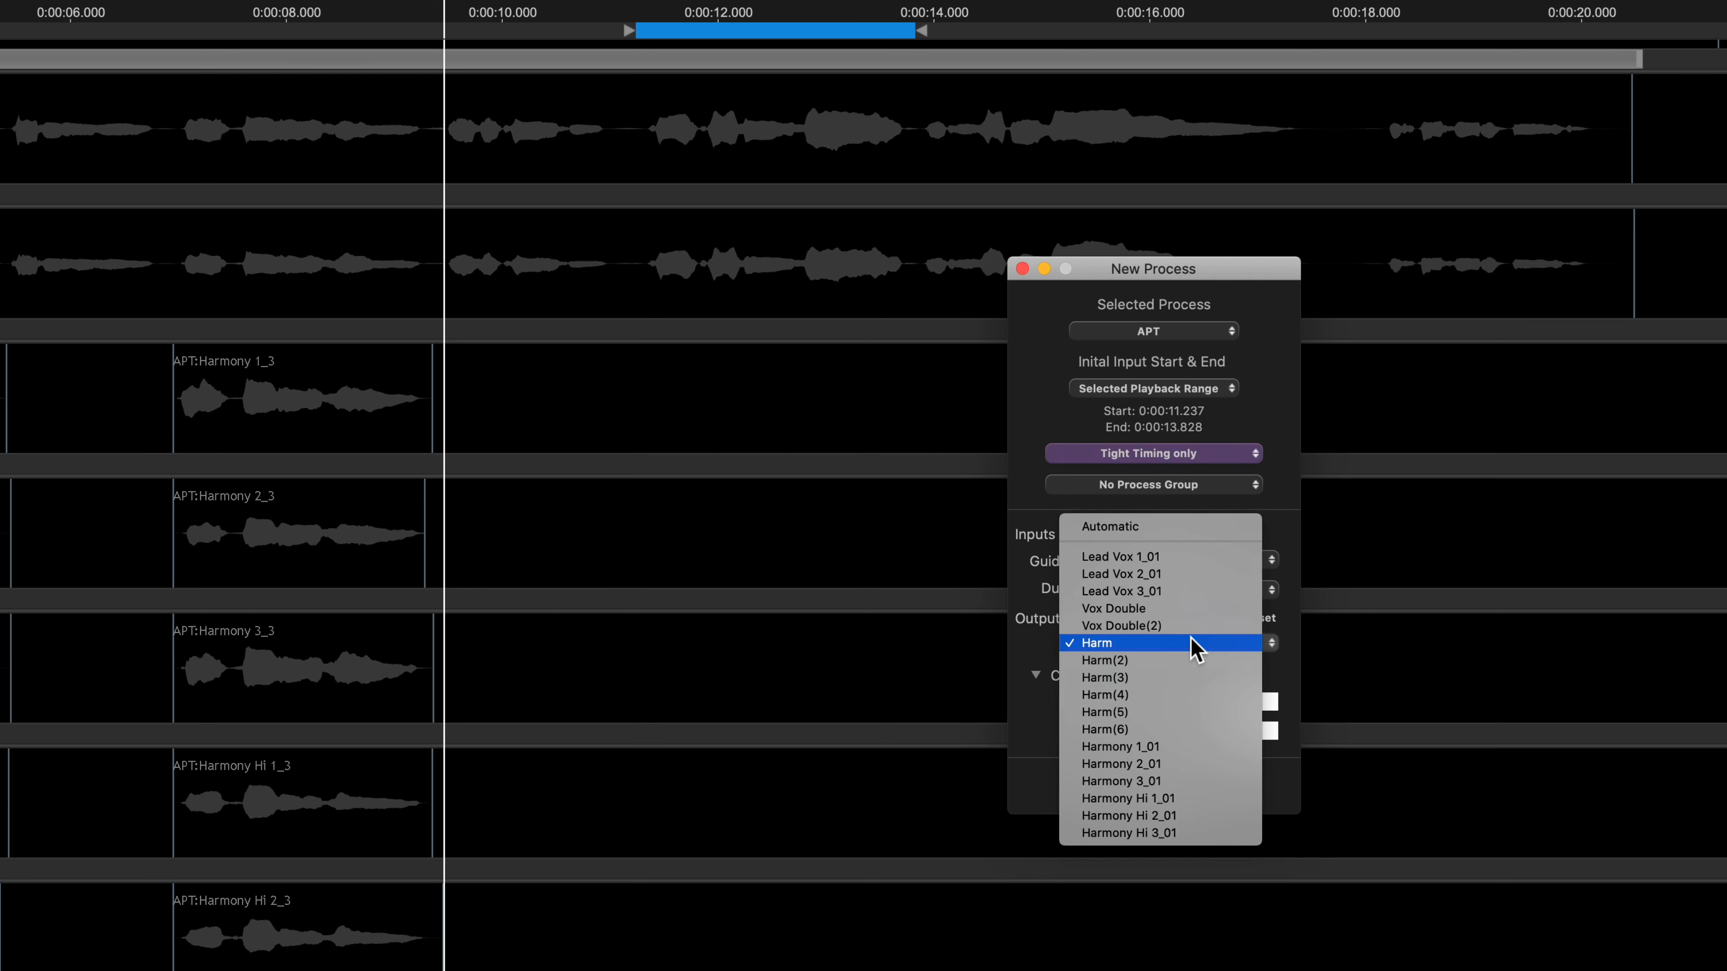
left_click(1191, 640)
left_click_drag(1271, 703, 1190, 698)
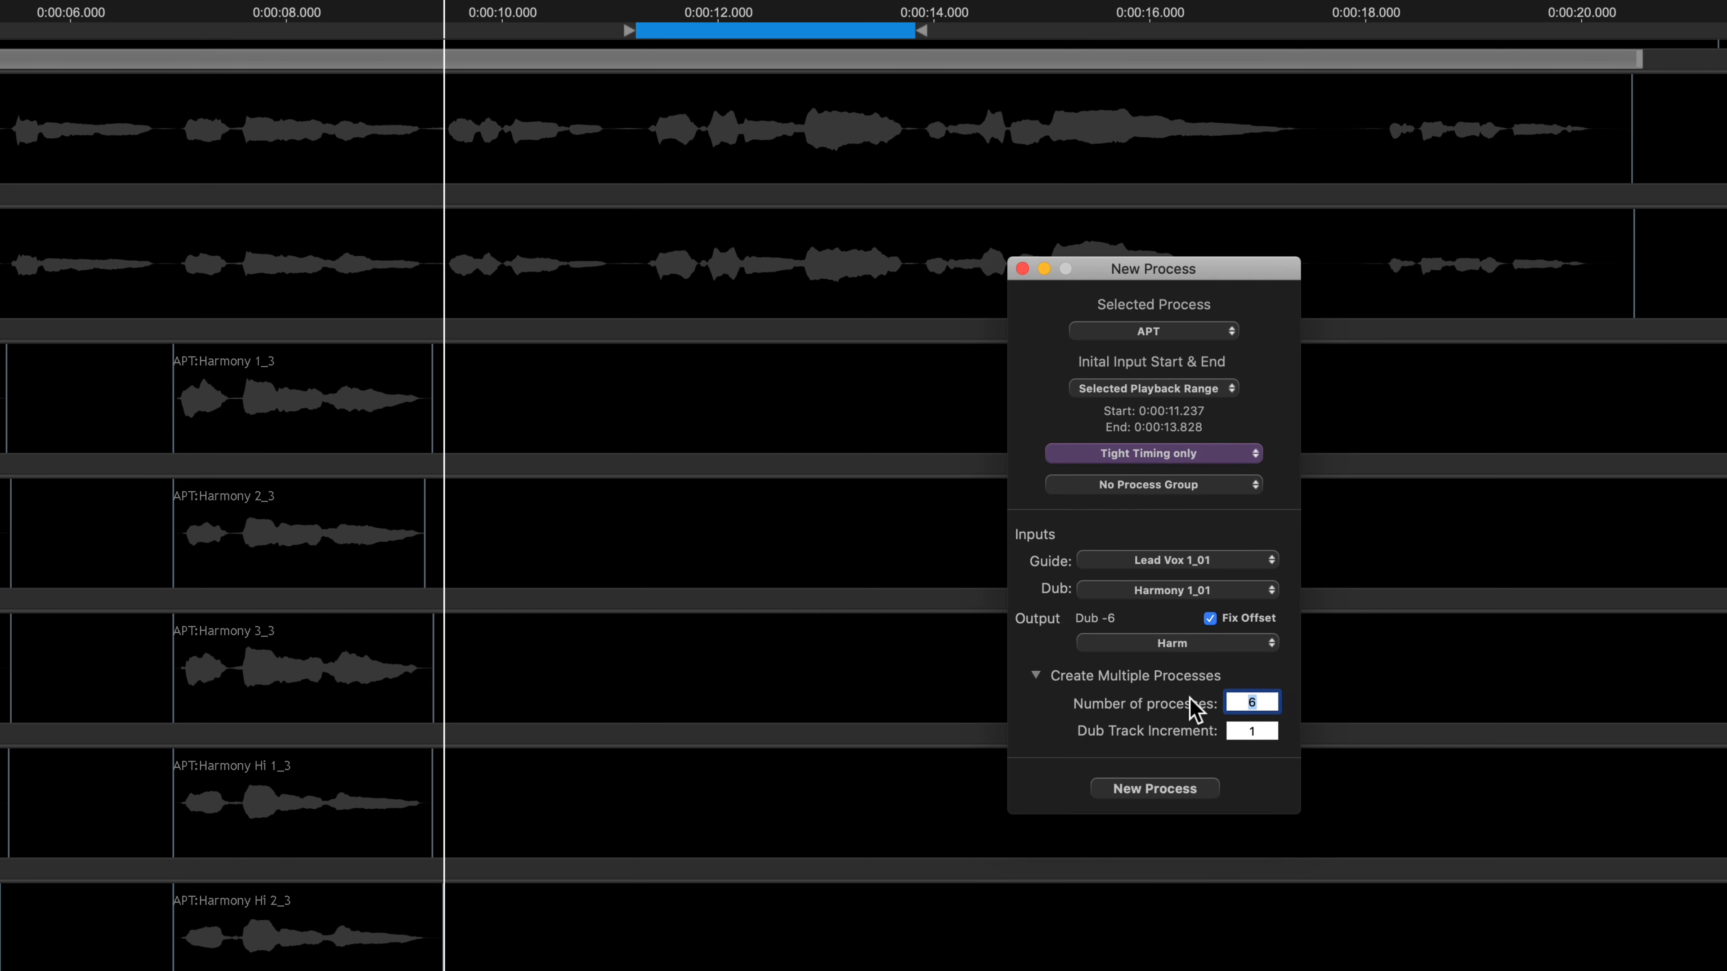
left_click(1187, 790)
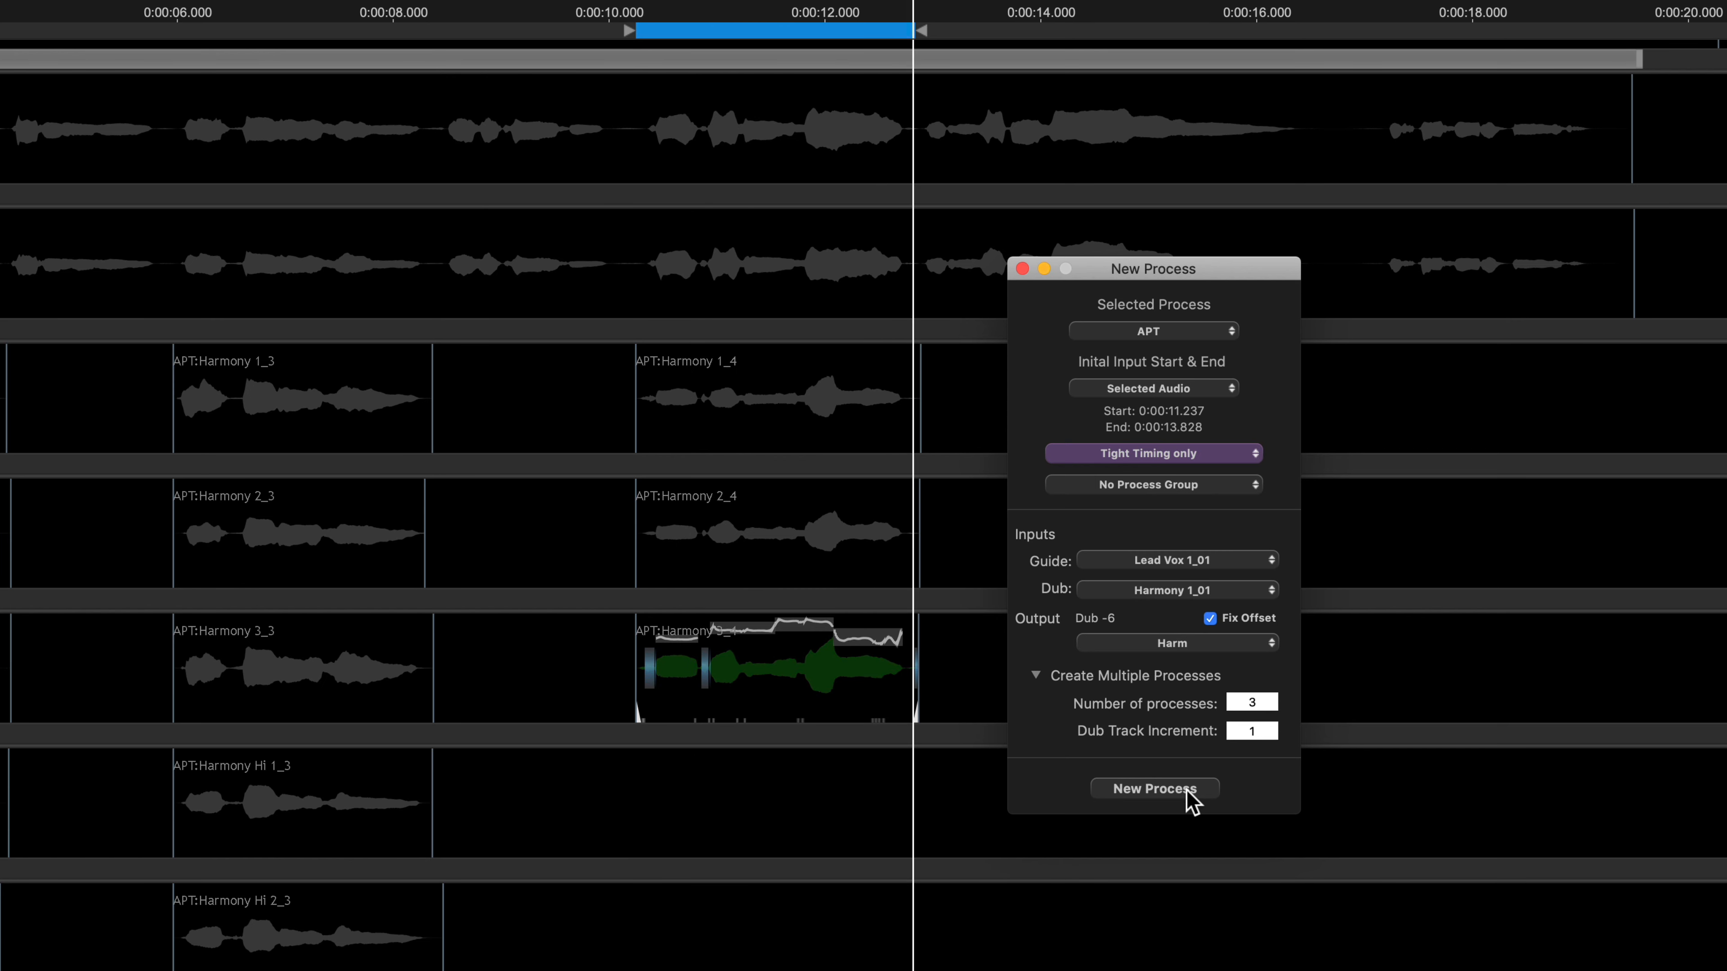
Move the New Process window aside and set the playback range to the next phrase, from 13.864 s to about 17.8 s
left_click_drag(1181, 269, 367, 306)
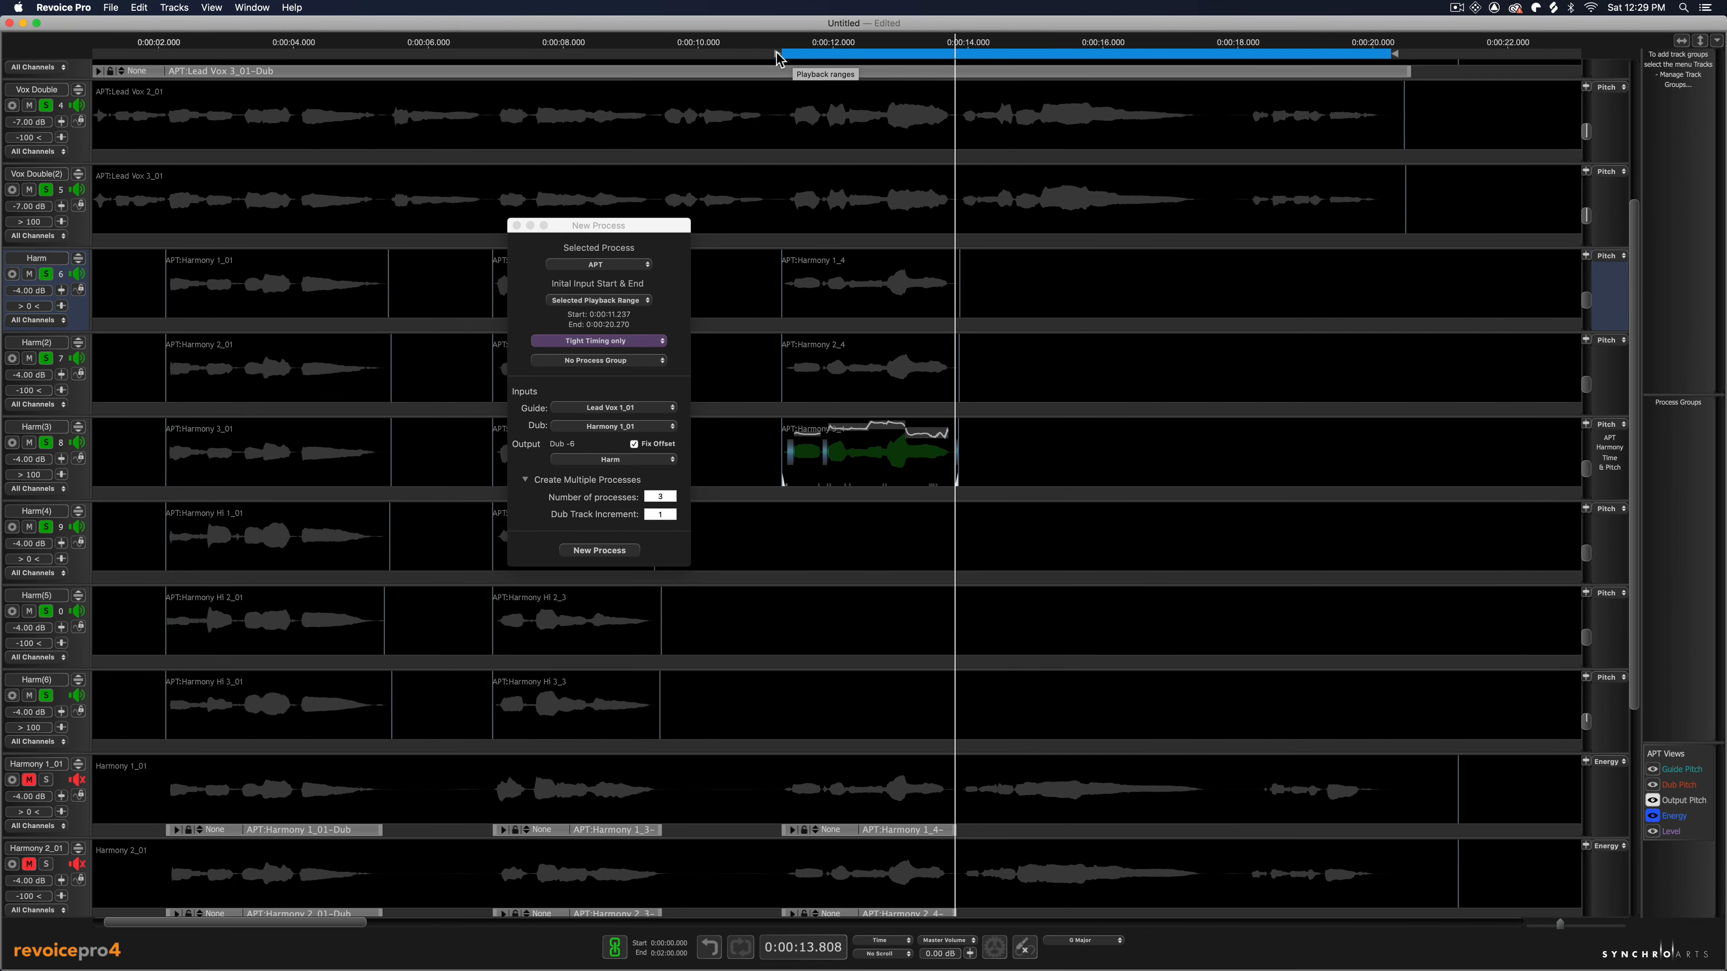
left_click_drag(777, 59, 959, 62)
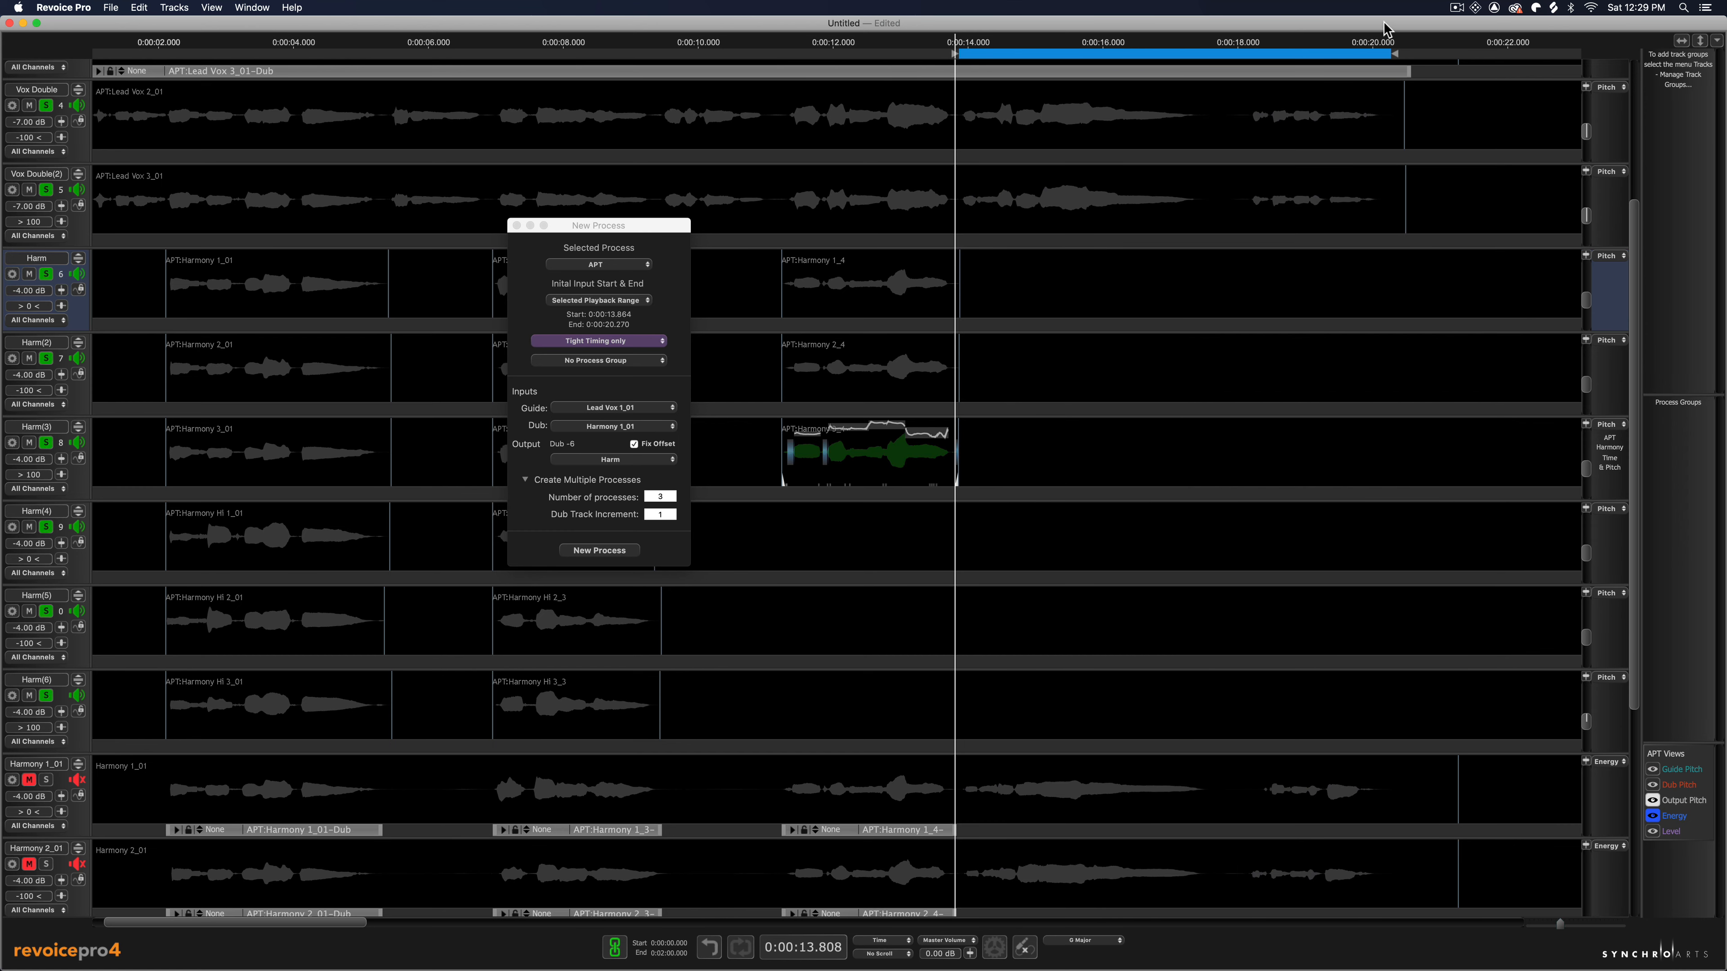
left_click_drag(1395, 56, 1223, 76)
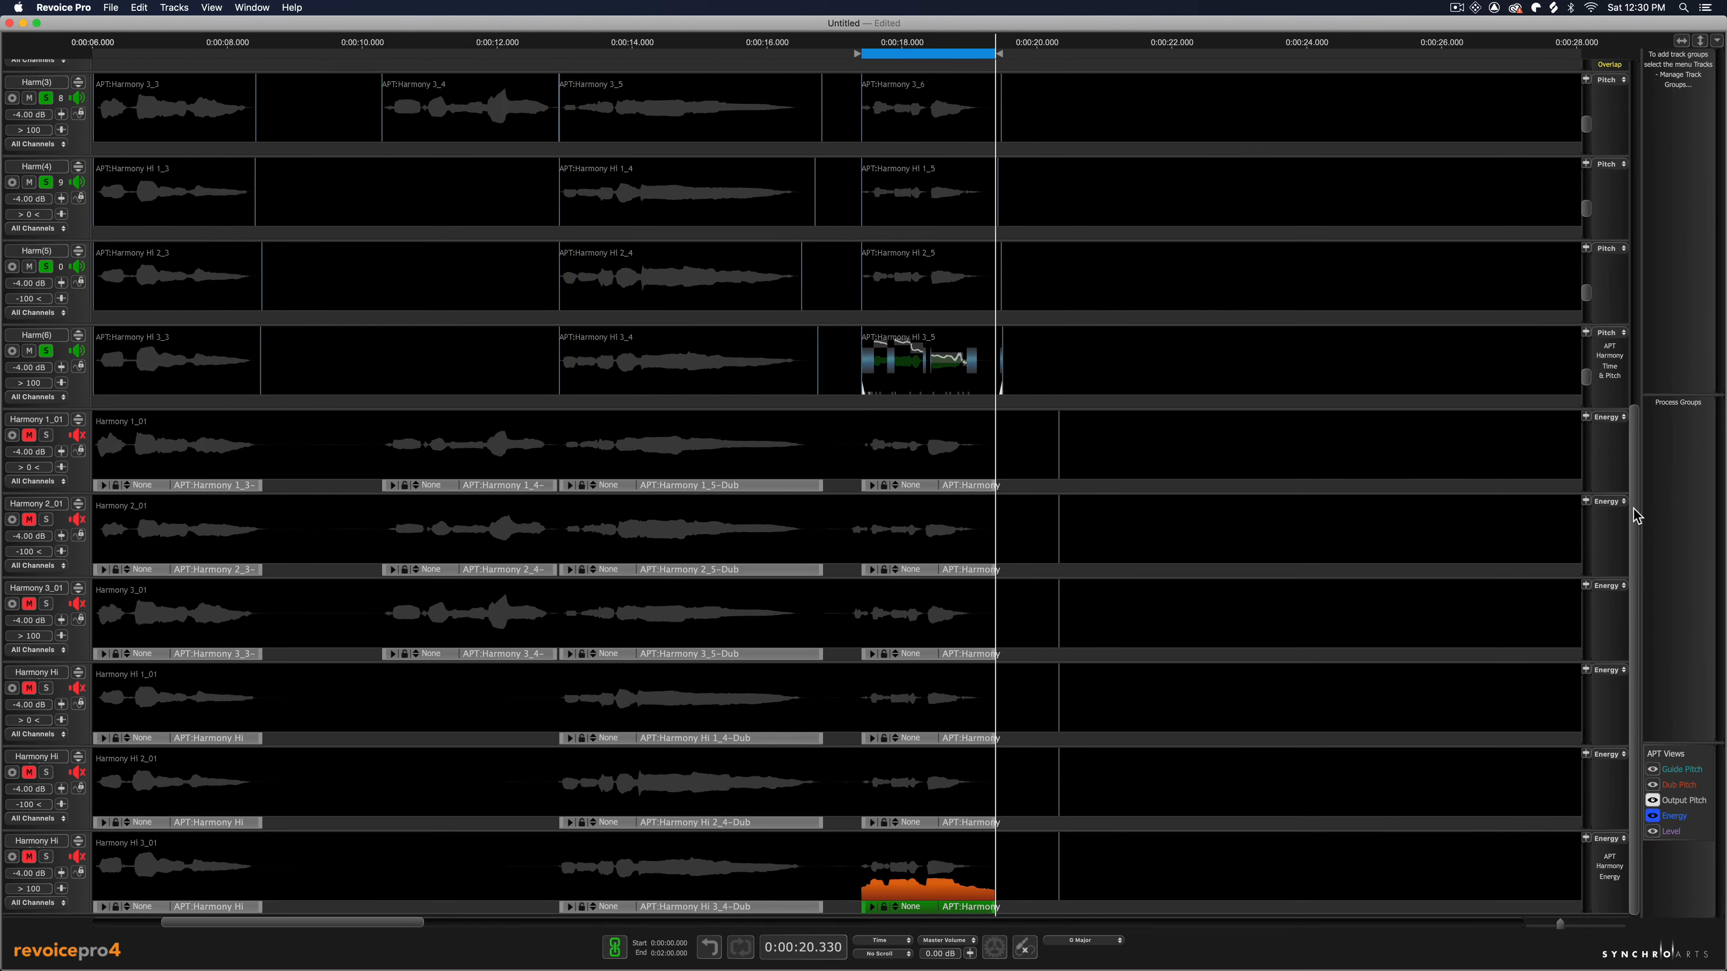
Extend the playback range over all the vocal phrases, from about 0.7 s to about 20.7 s
left_click_drag(1645, 443, 1634, 96)
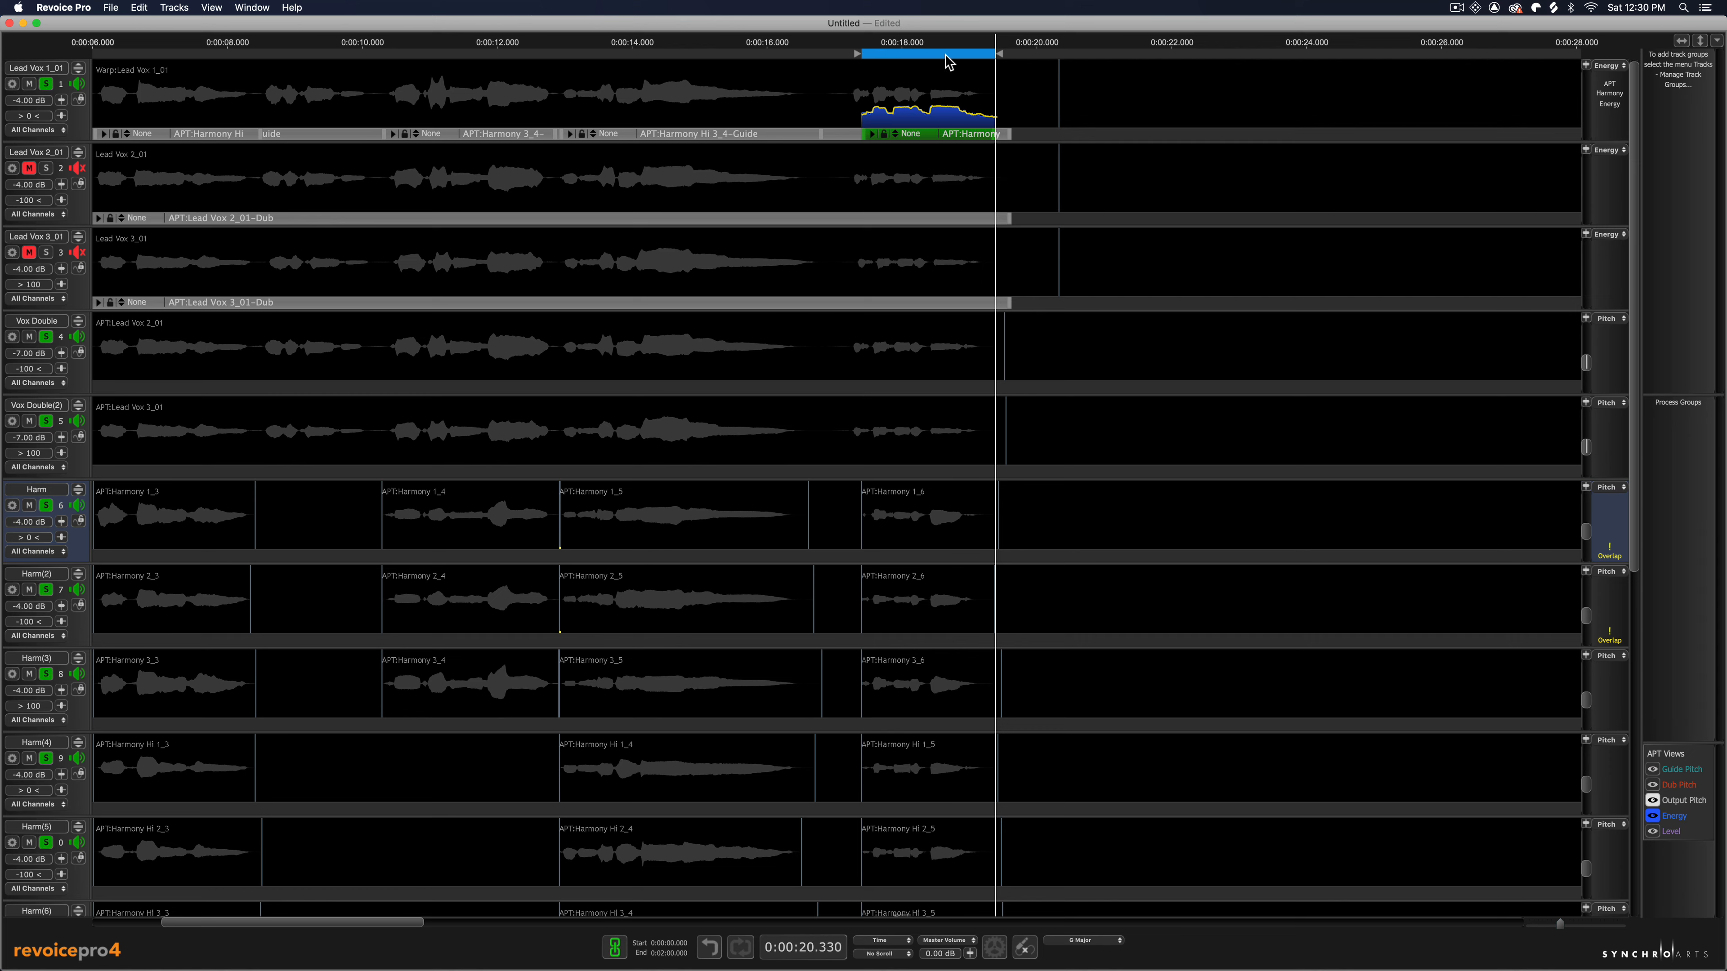
left_click_drag(999, 54, 1022, 54)
left_click_drag(856, 59, 4, 63)
left_click_drag(120, 70, 140, 71)
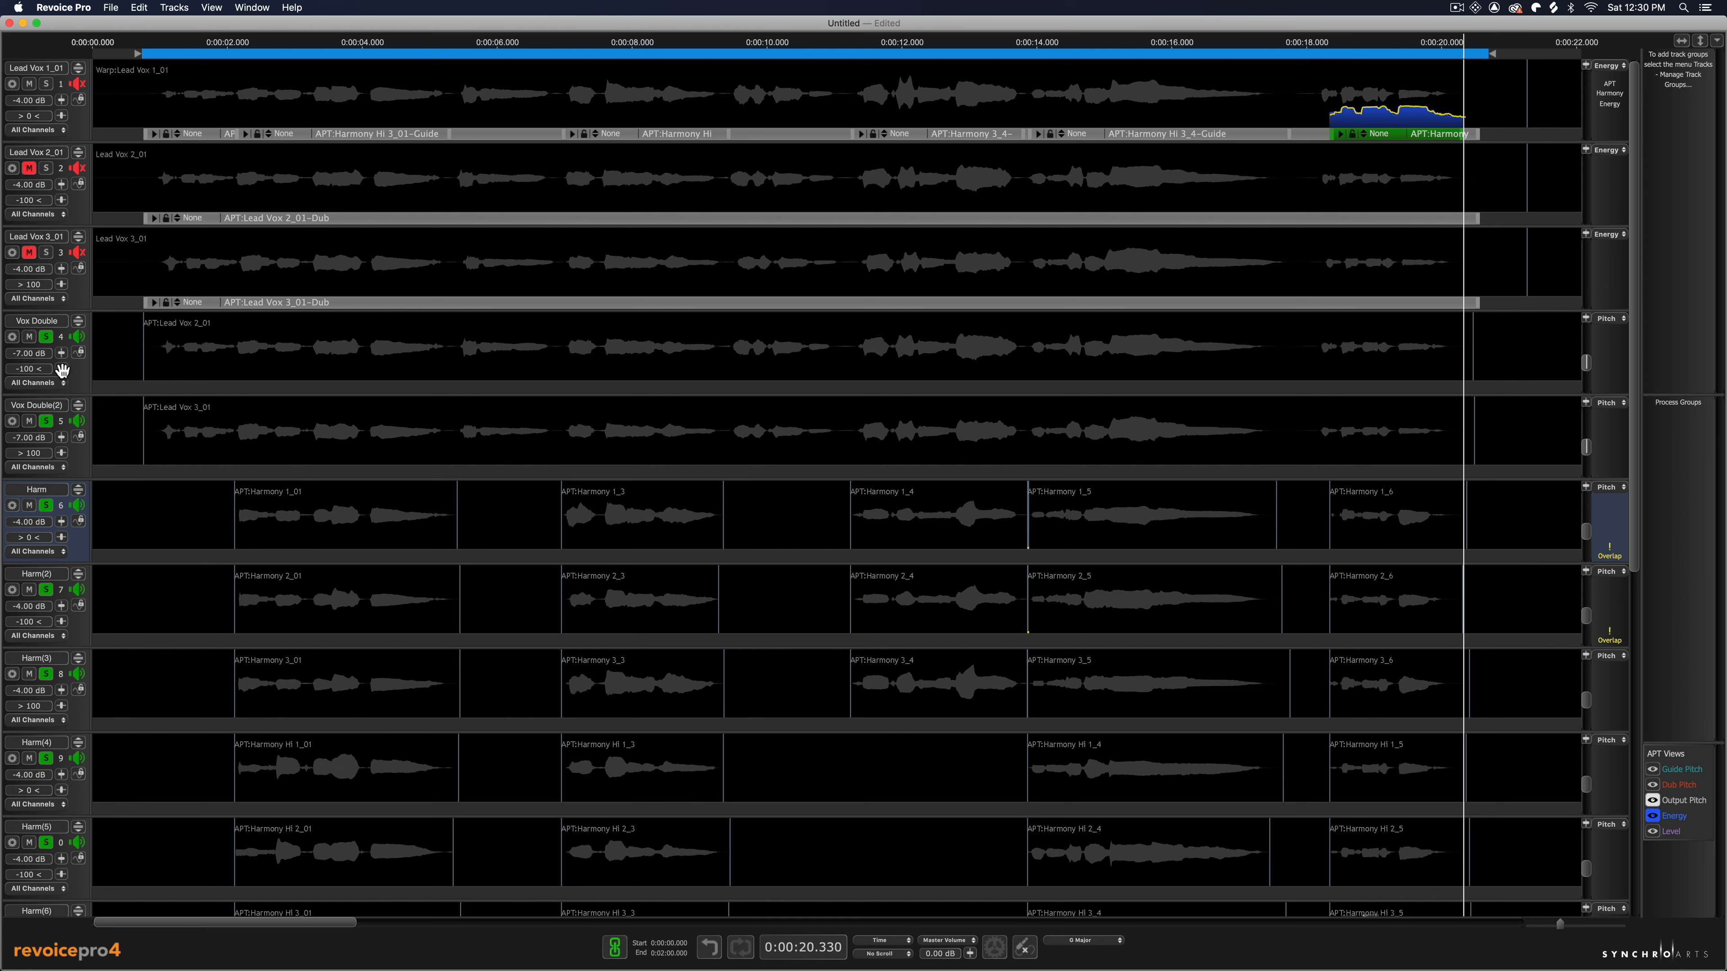
Solo Lead Vox 1_01 along with the processed tracks and make a track group named Output Tracks from the soloed tracks
left_click(47, 84)
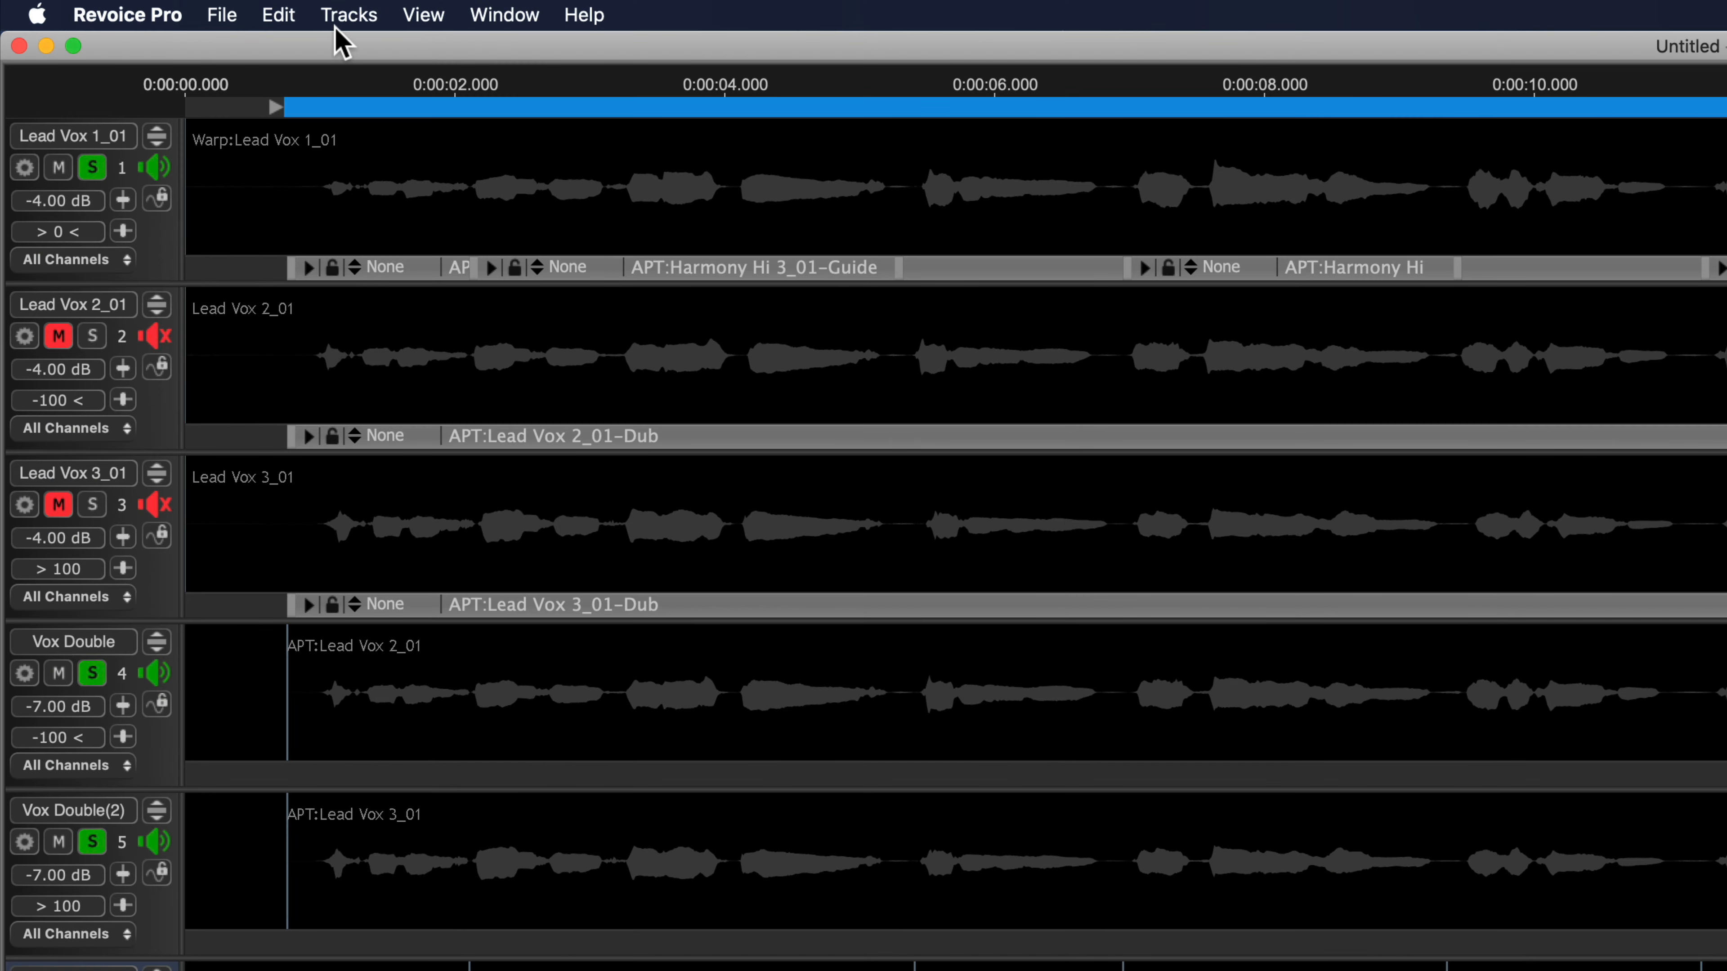
left_click(343, 16)
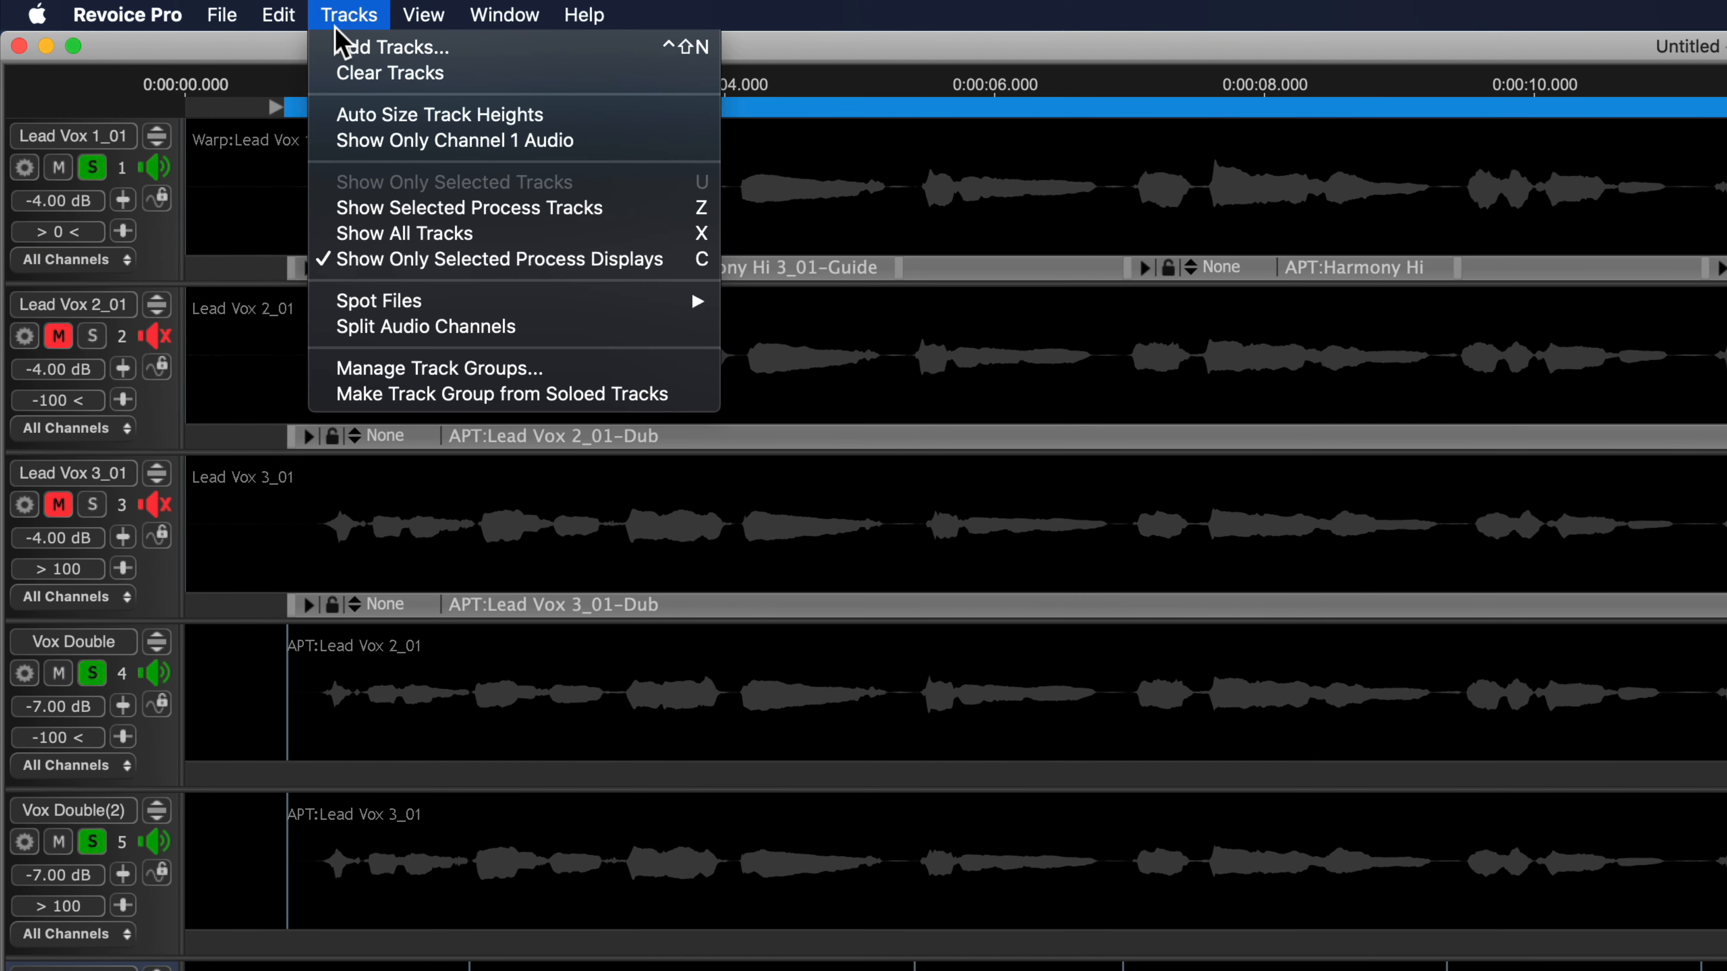
left_click(525, 400)
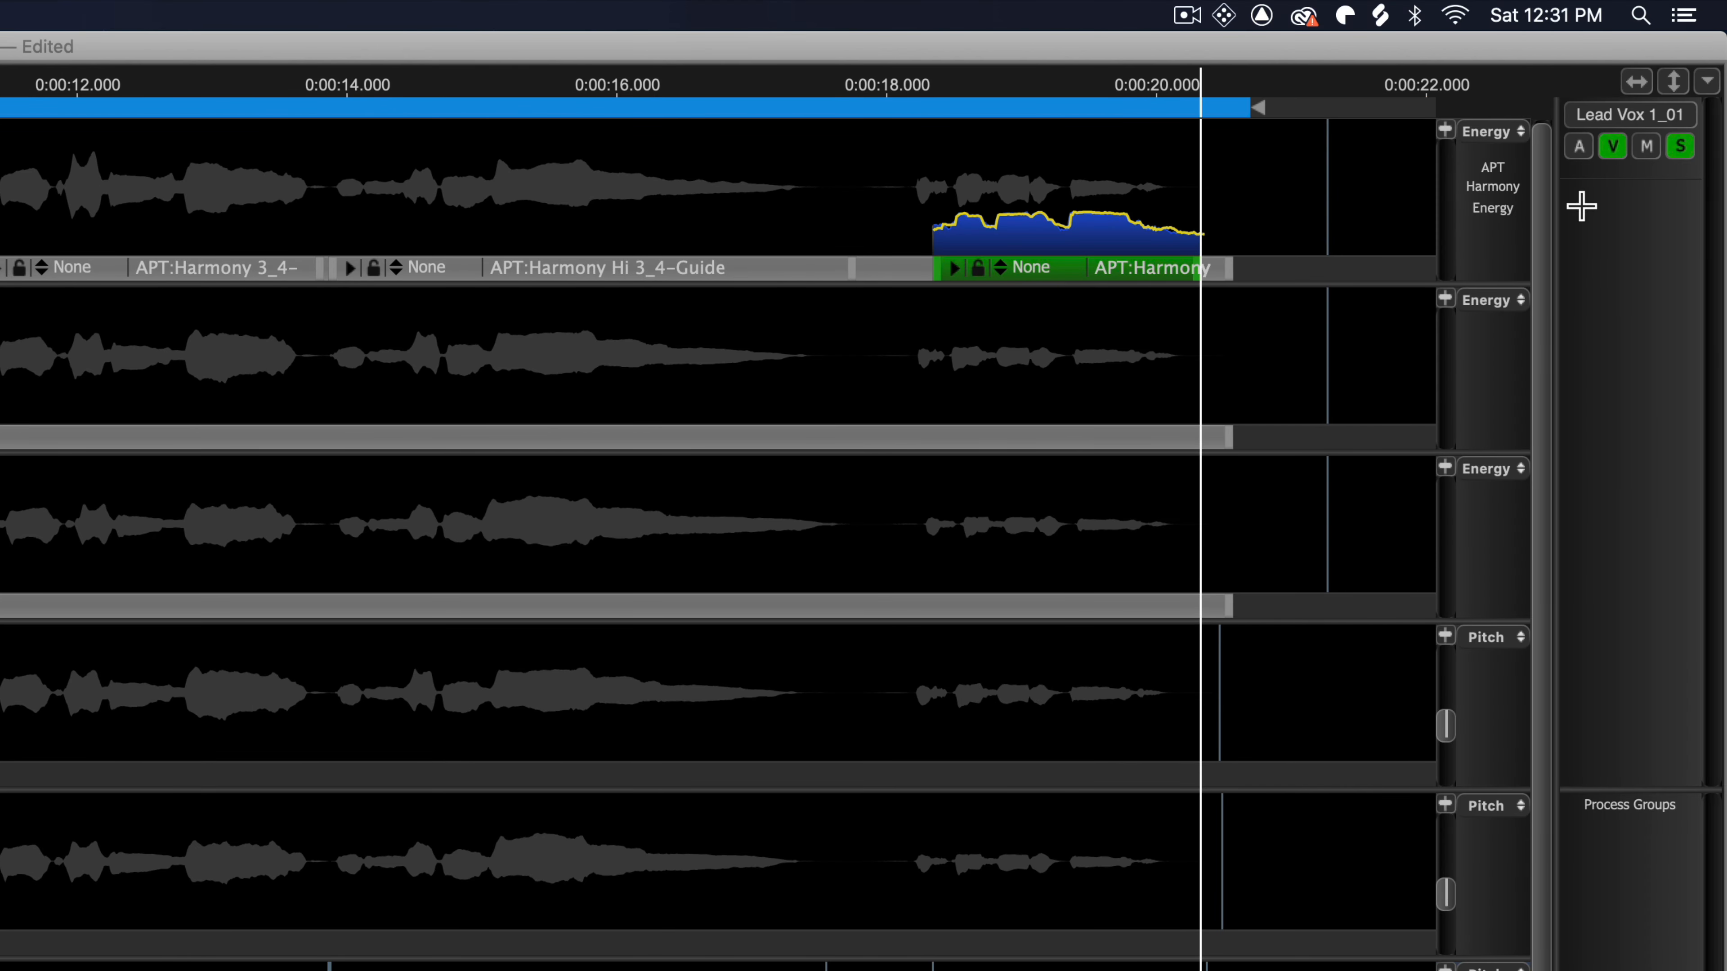
left_click(1685, 114)
type("Output Tracks")
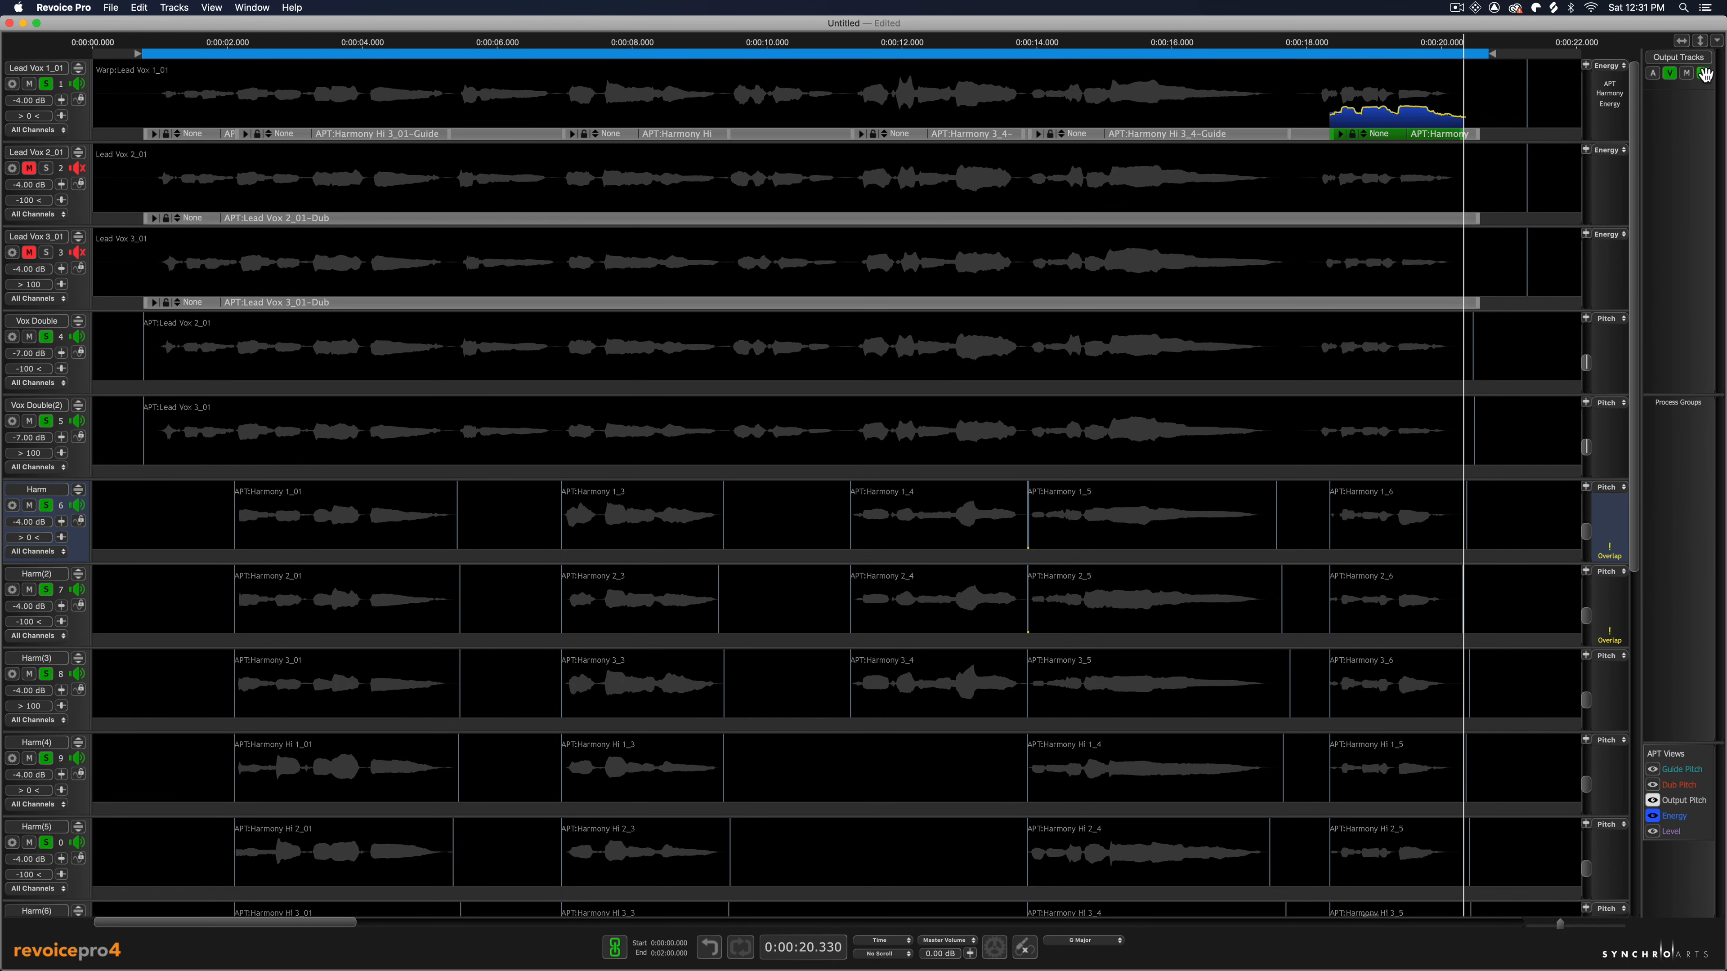
Solo the original tracks, including Lead Vox 2_01 and 3_01, instead of the output tracks and group them as Original Tracks
left_click(1704, 73)
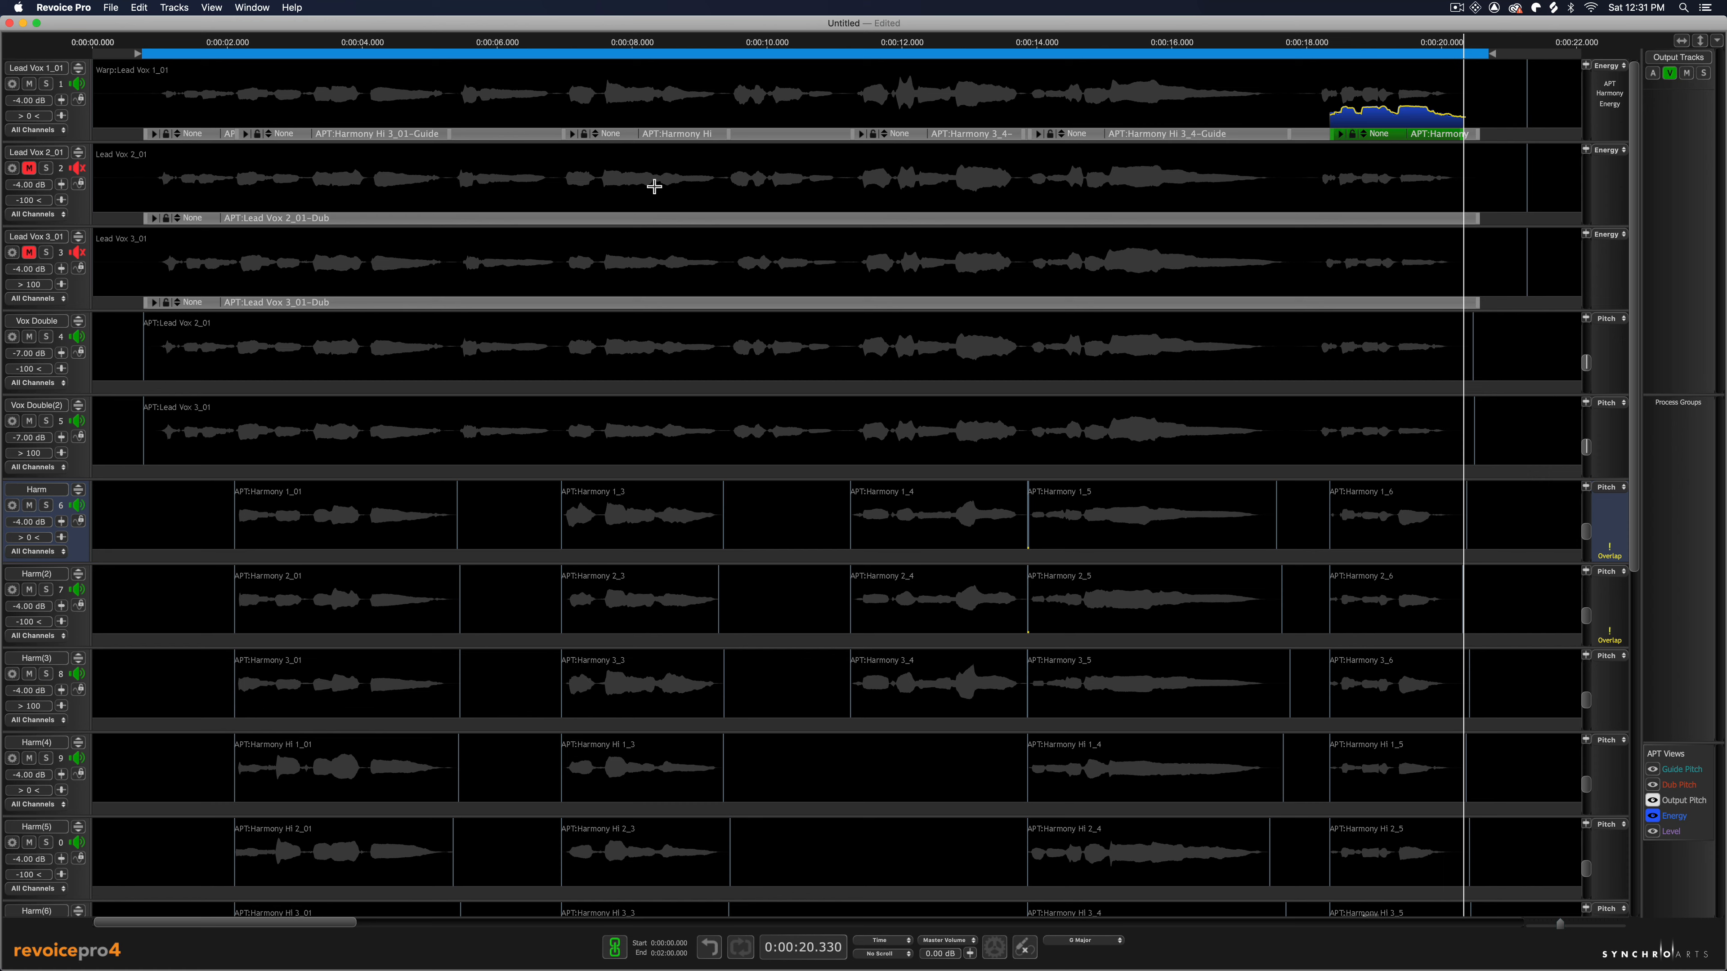
left_click(45, 169)
left_click(46, 252)
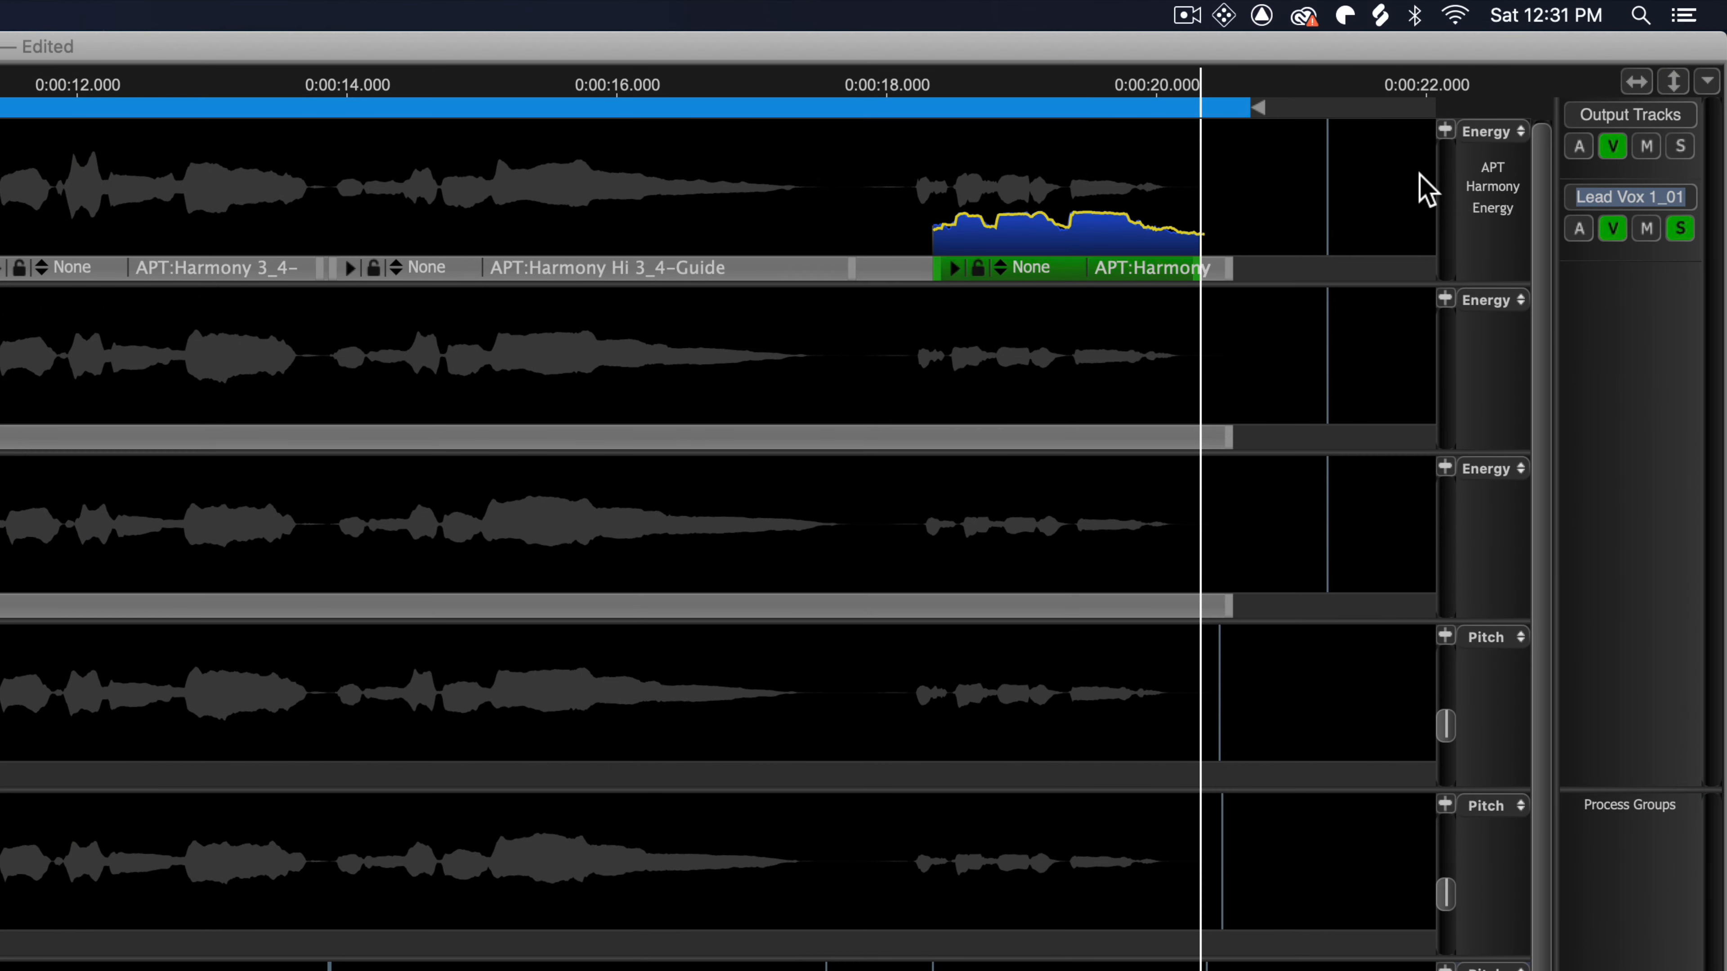
type("?")
type("riginal Tracks")
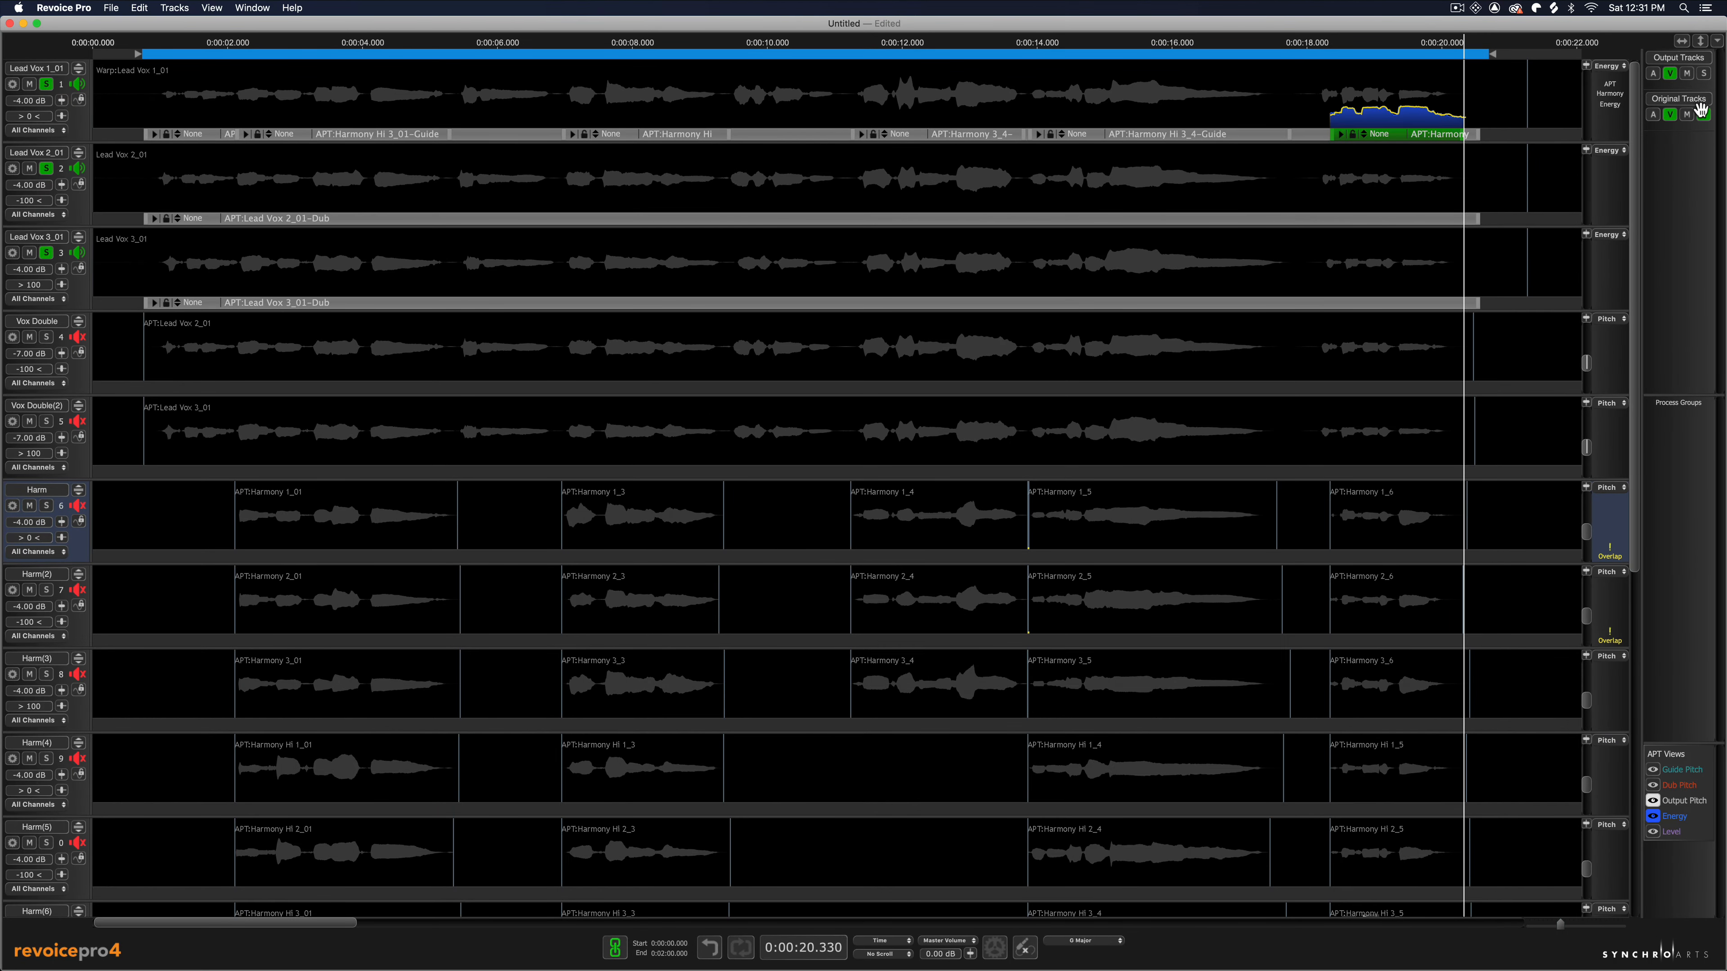
Compare the original and processed vocals by alternating solo between the Original Tracks and Output Tracks groups
left_click(1703, 112)
left_click(1704, 73)
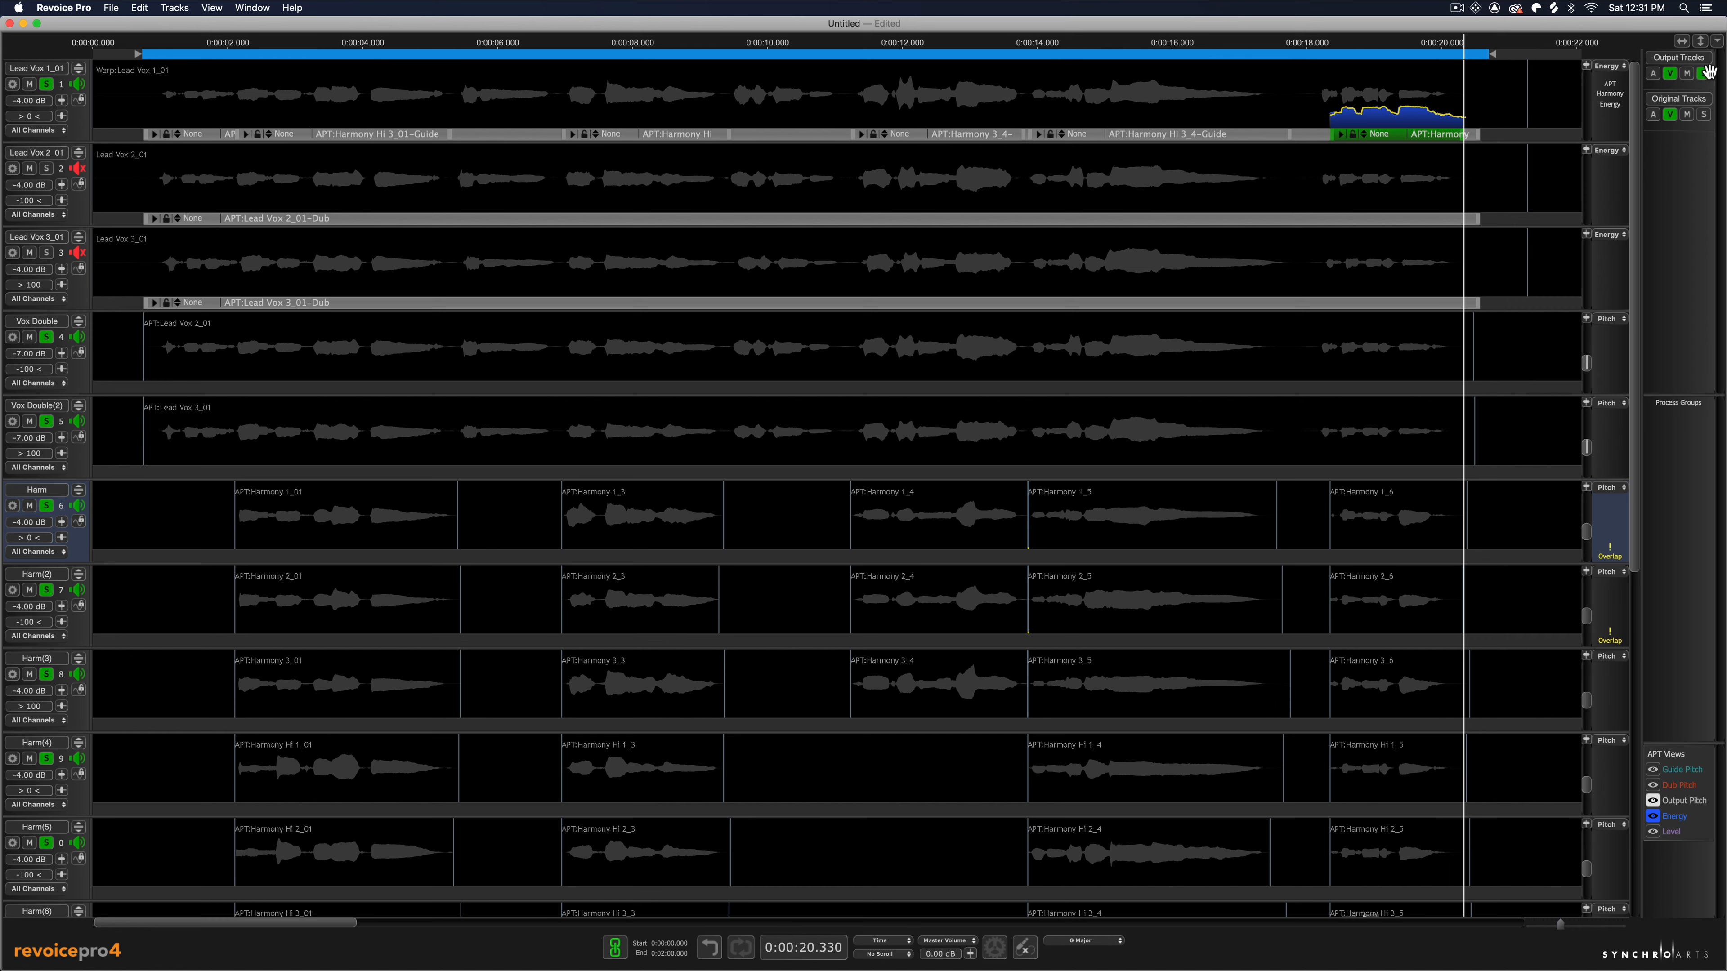
left_click(1705, 73)
left_click(1703, 113)
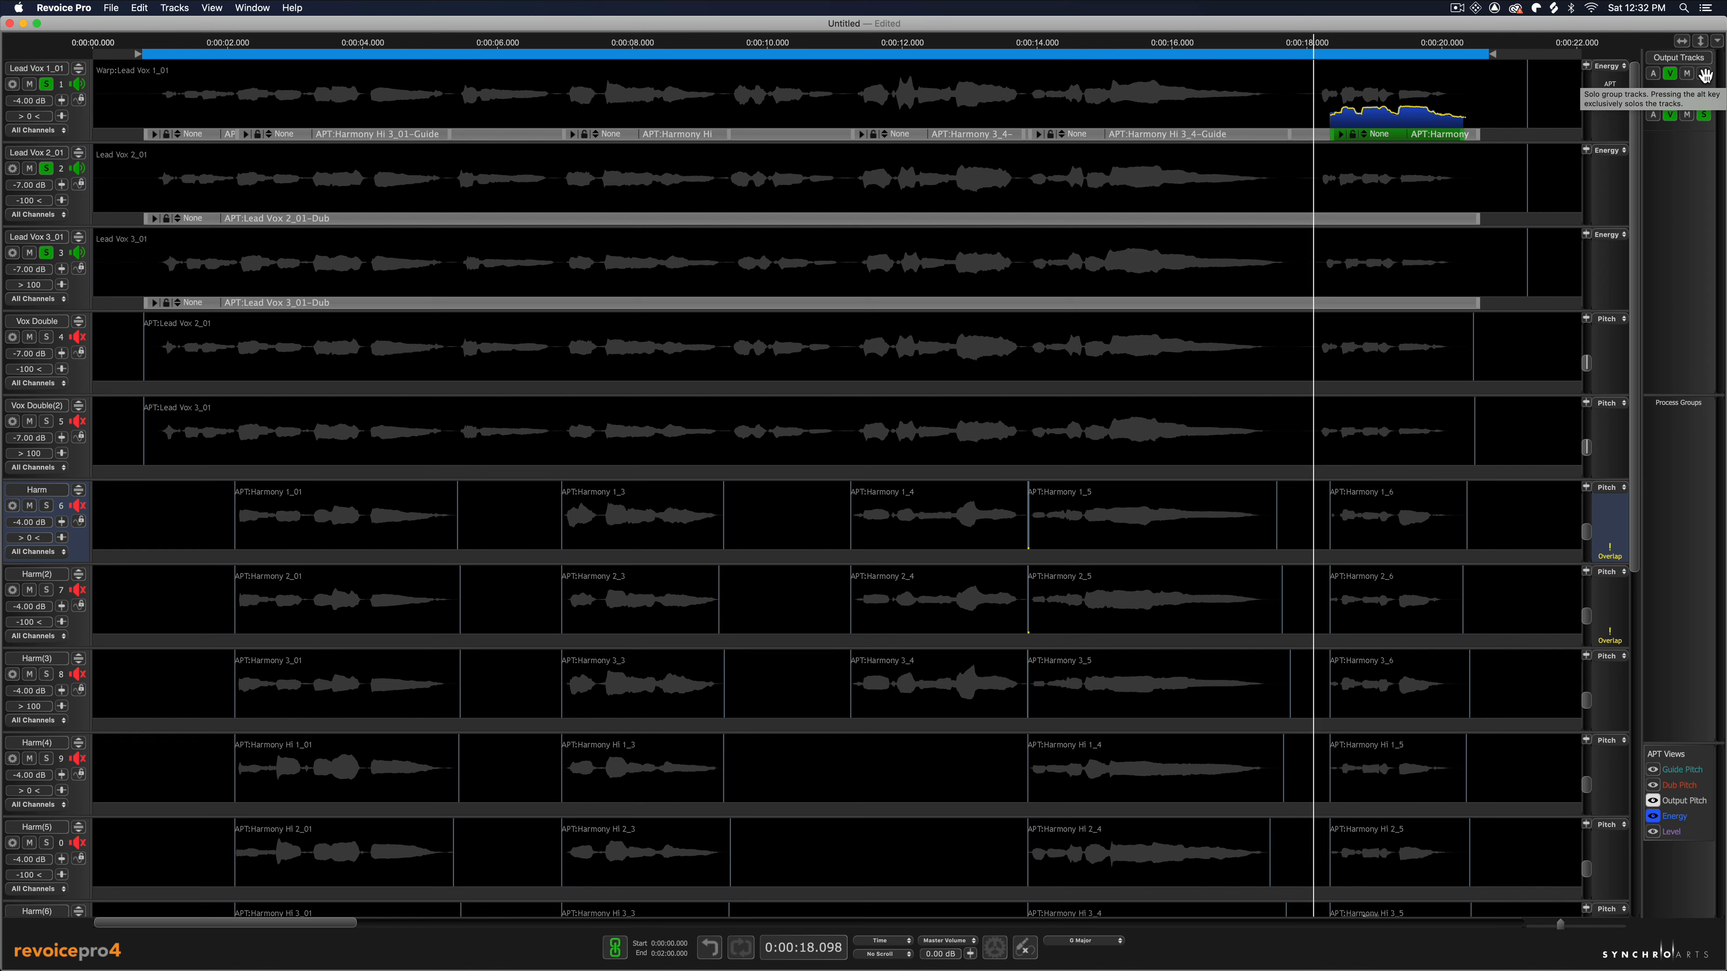
left_click(1705, 73)
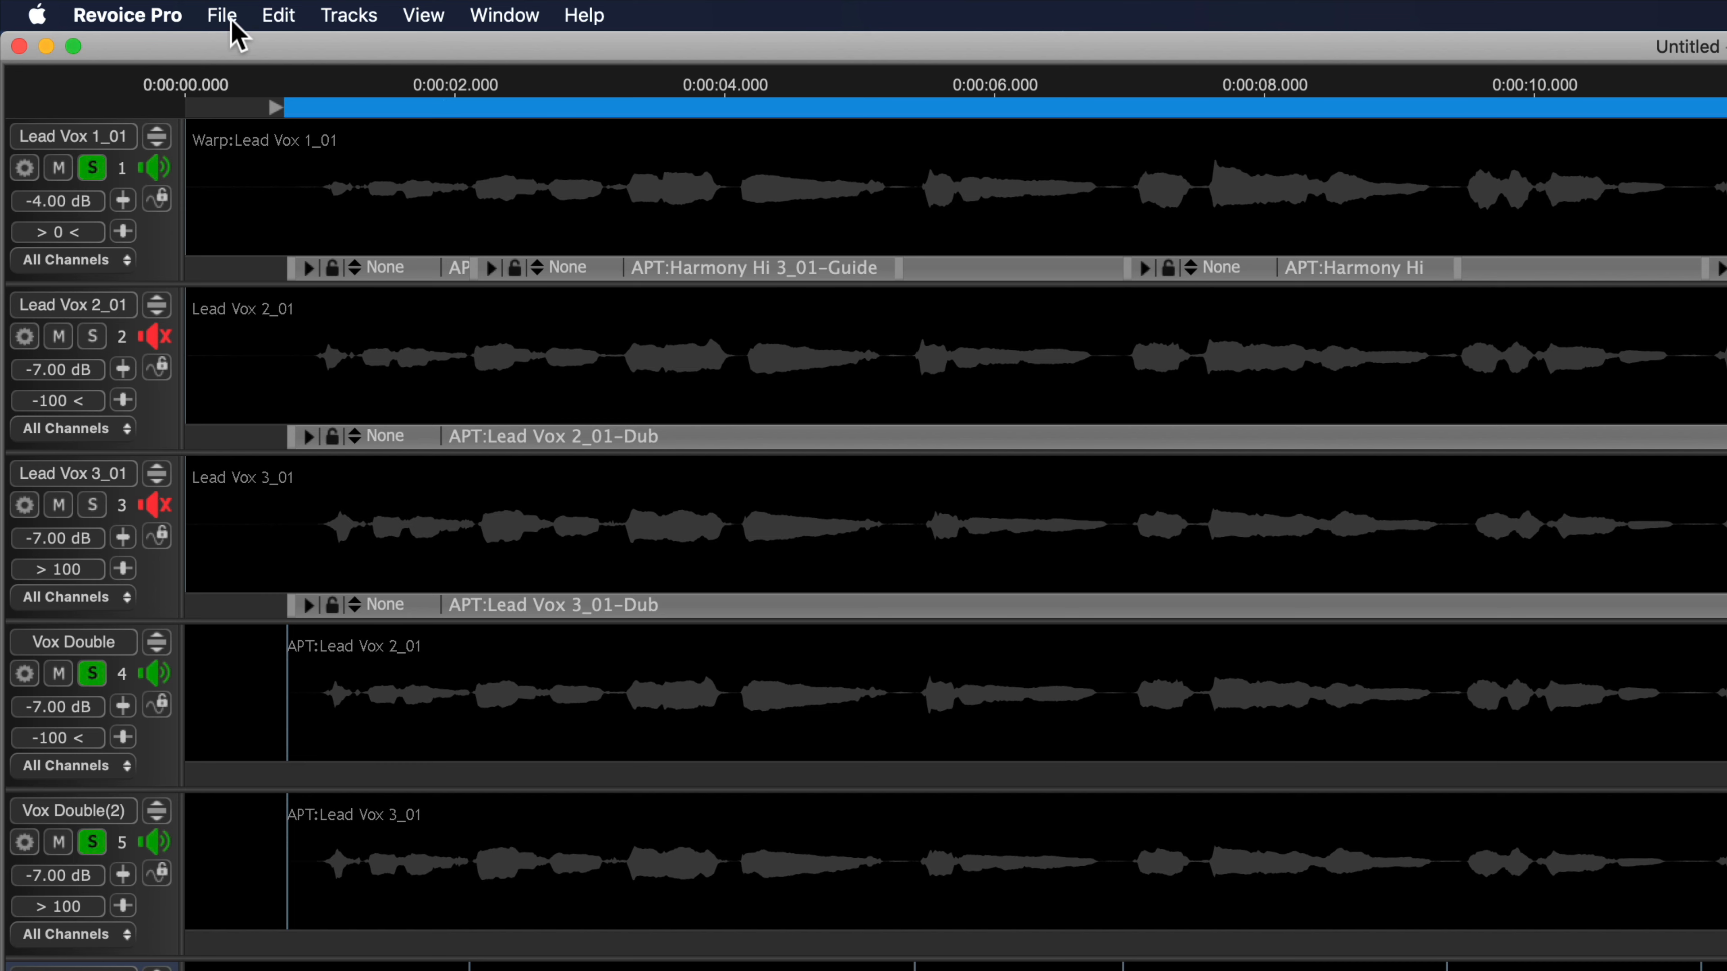
Start an audio export and create a destination folder named Sappho RV Tracks
left_click(235, 27)
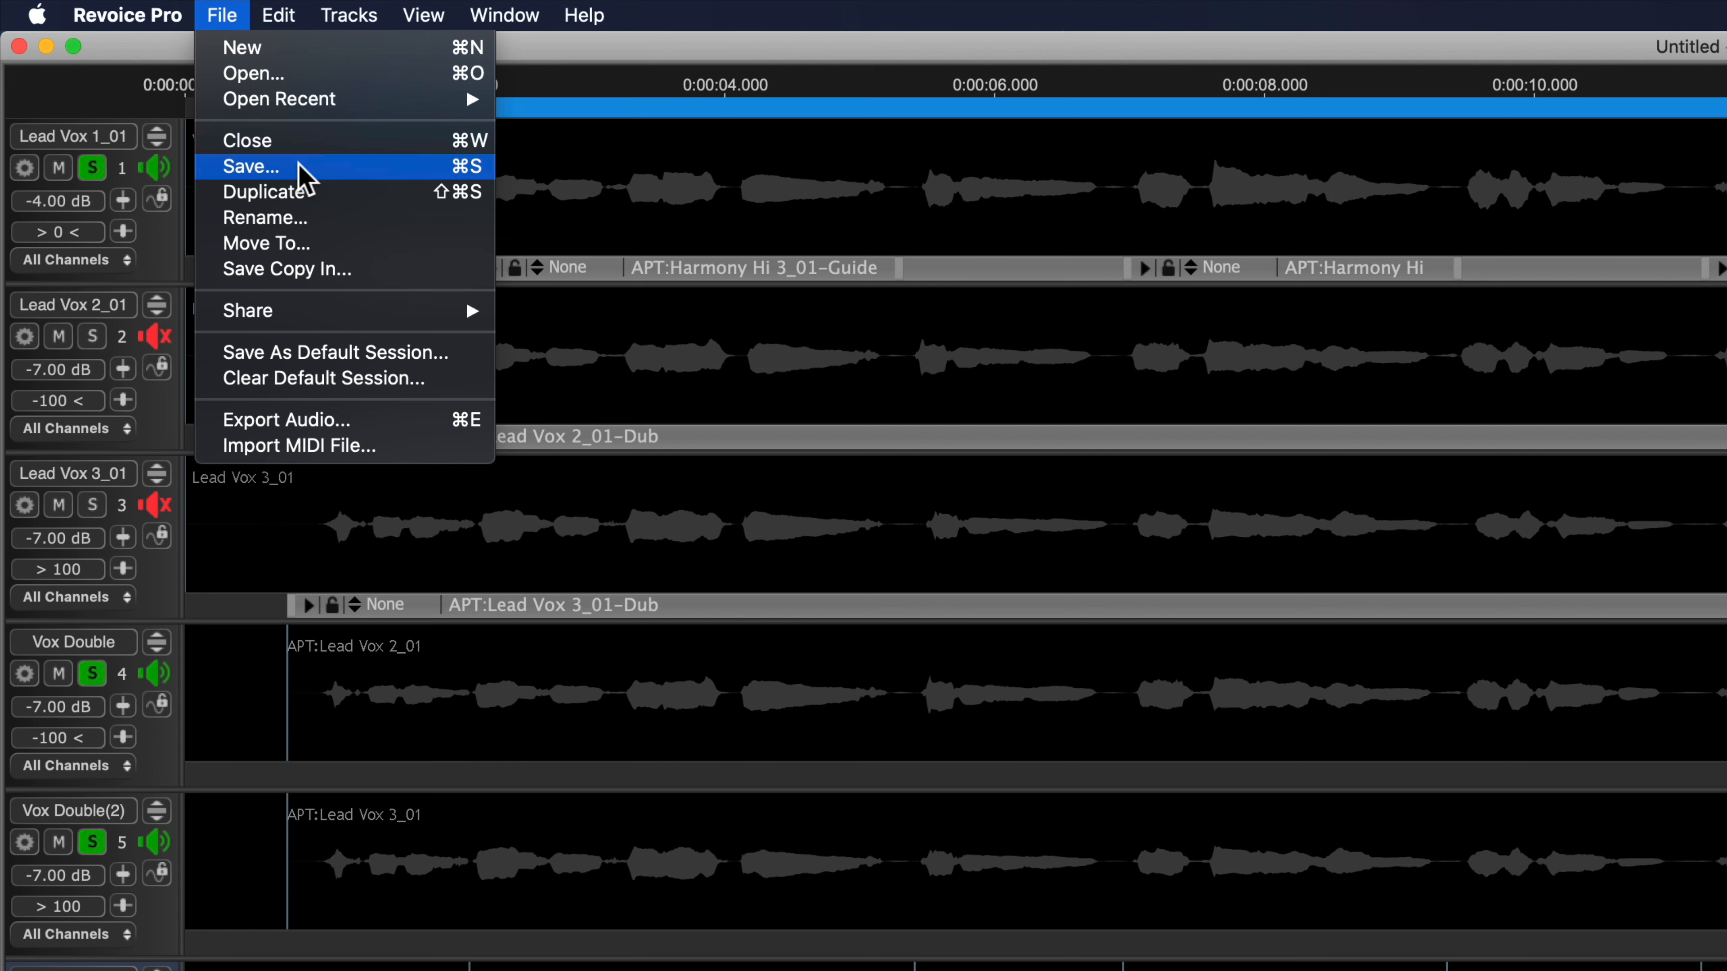
left_click(303, 419)
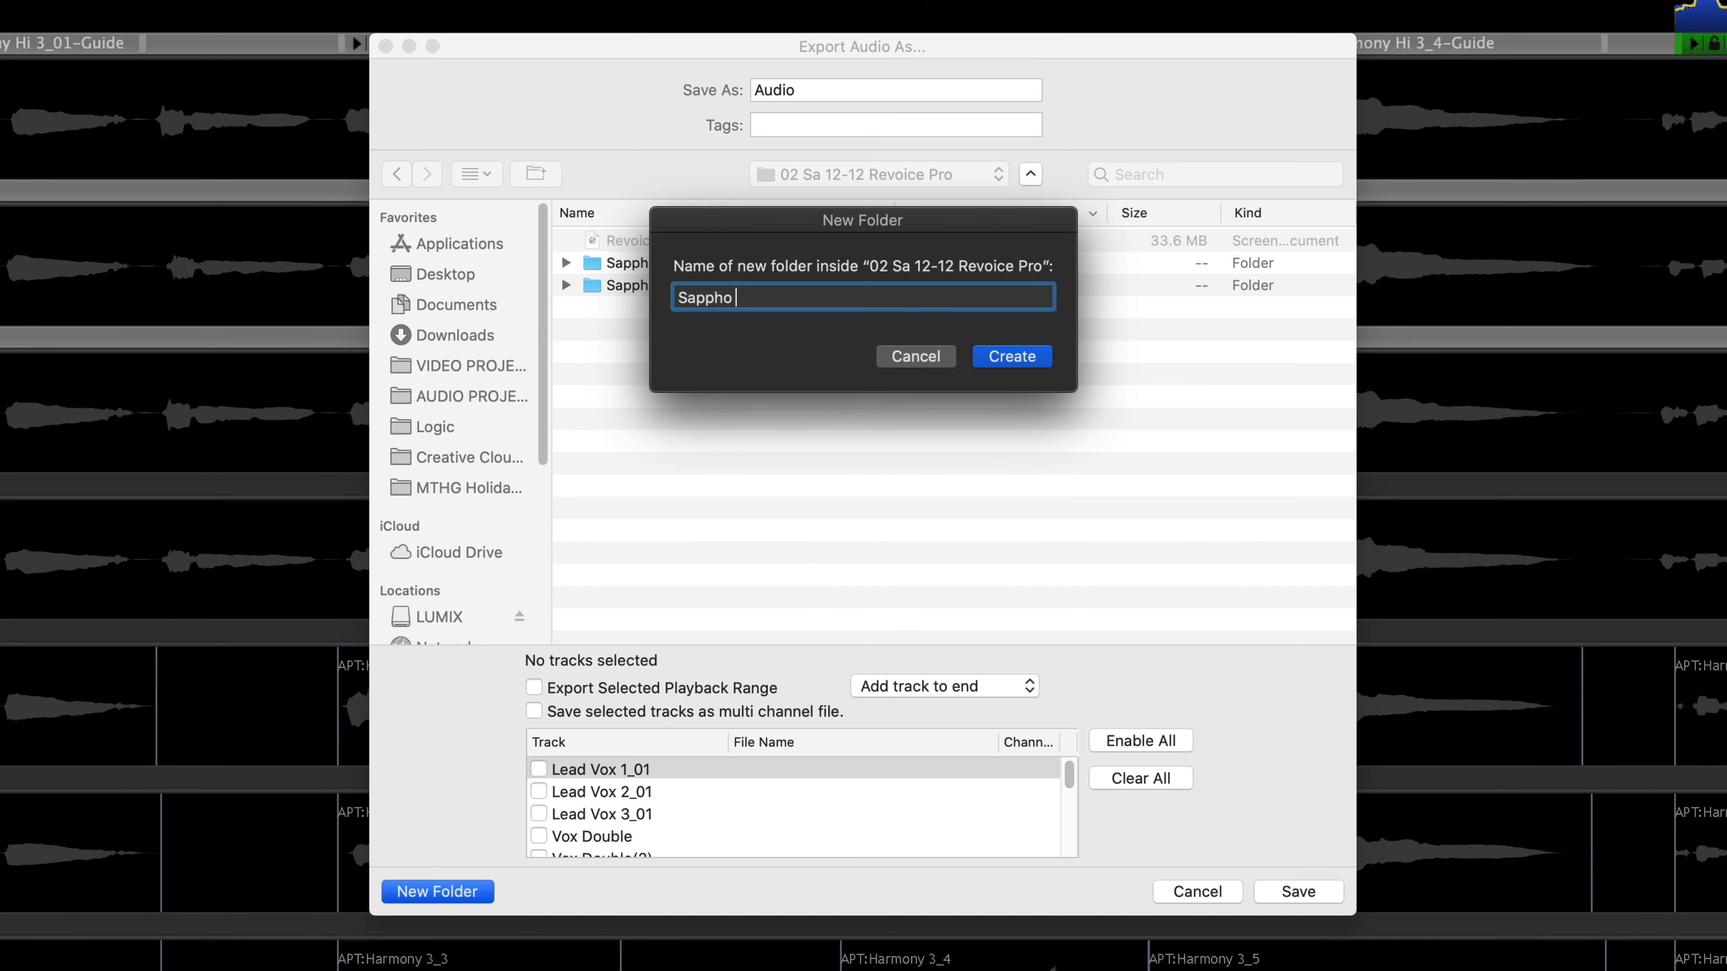
type("RV Tracks")
key("Return")
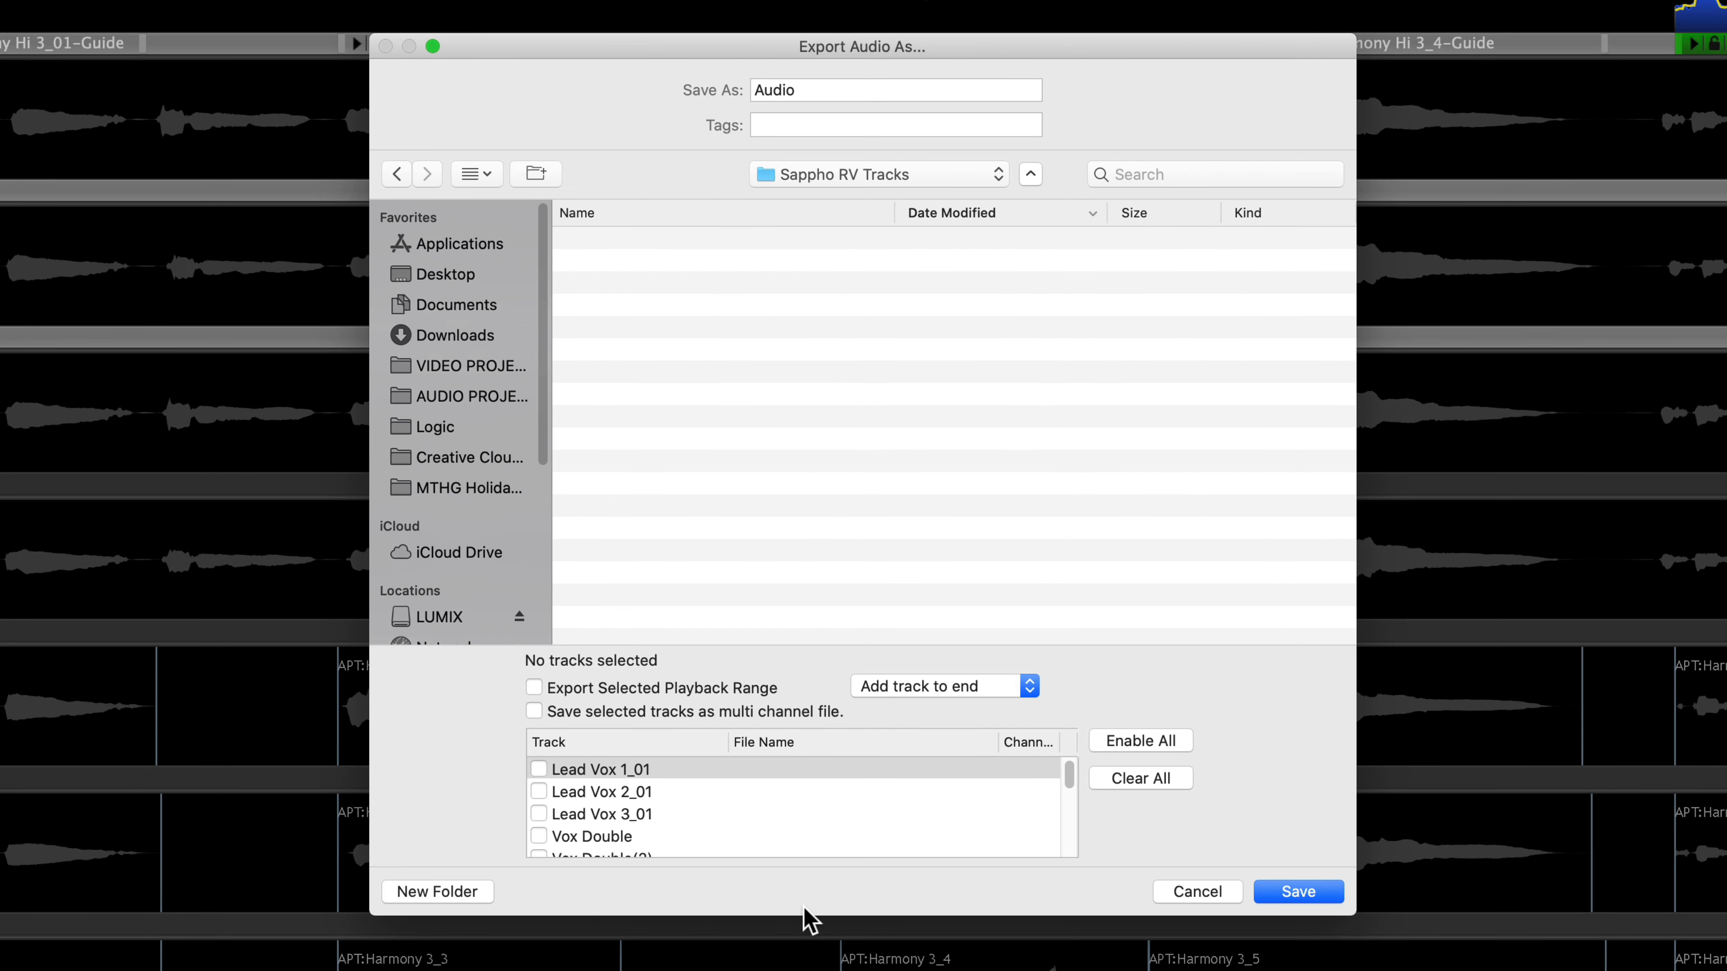
Include Lead Vox 1_01, Vox Double and Vox Double(2) in the audio export
left_click(538, 769)
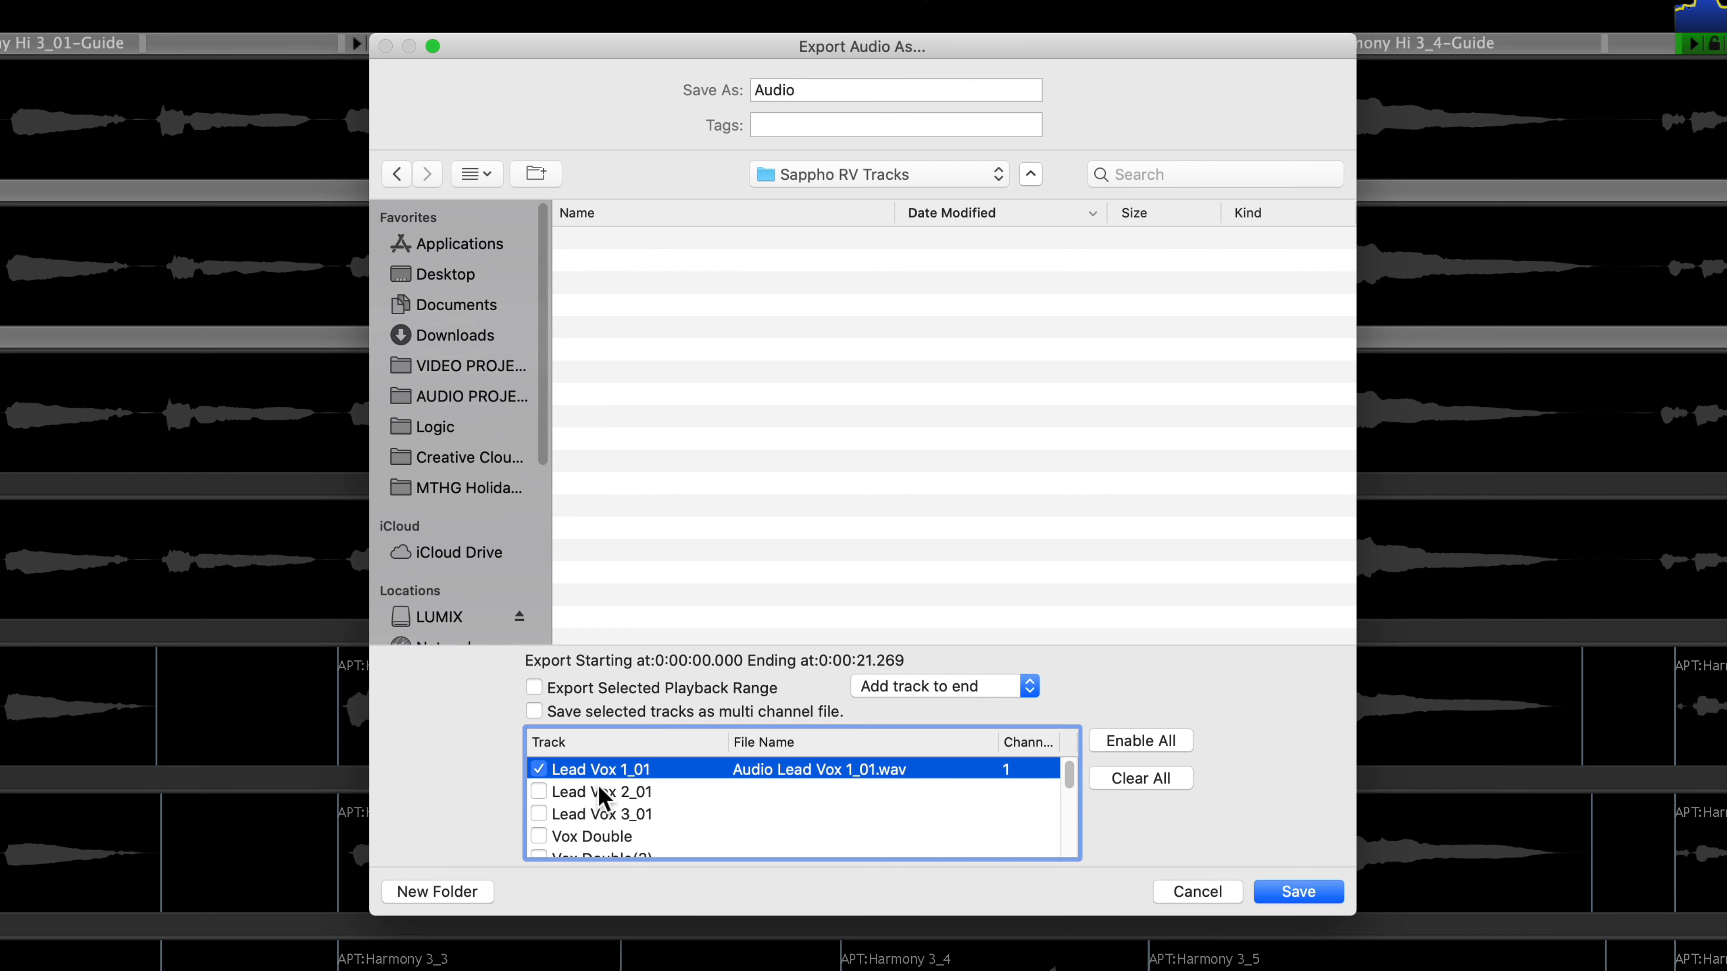
left_click(540, 836)
scroll(586, 838, "down", 3)
left_click(538, 788)
Add the six aligned harmony tracks, Harm through Harm(6), to the audio export
scroll(653, 806, "down", 5)
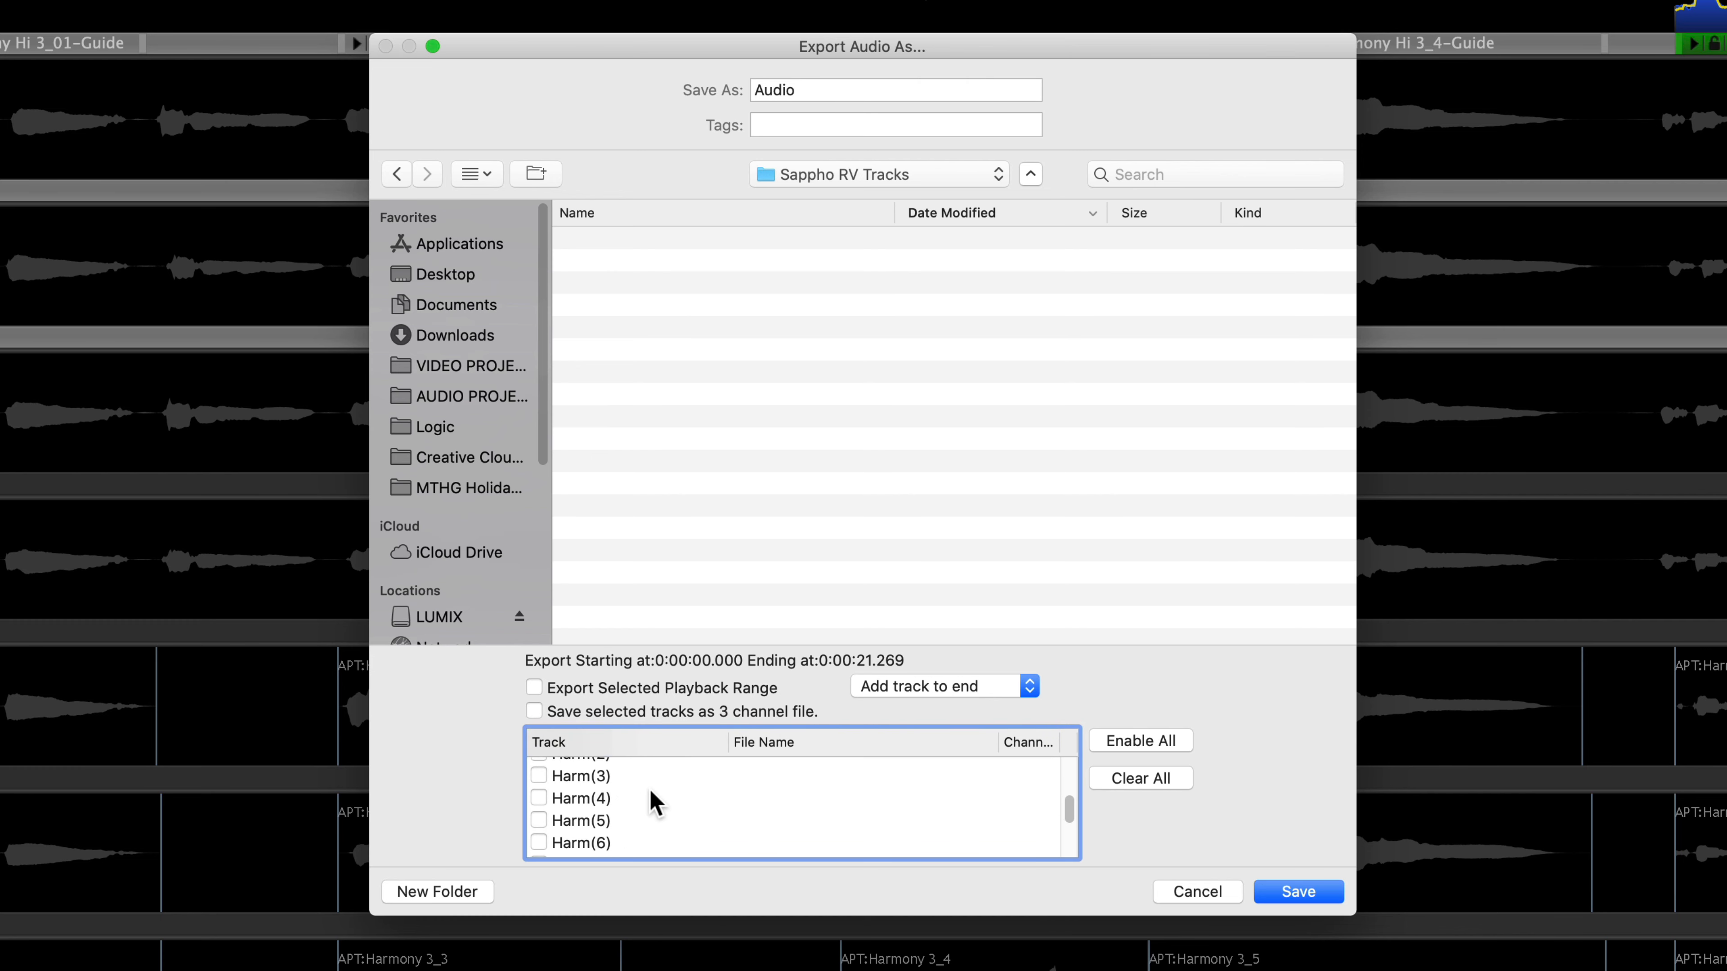
scroll(654, 803, "up", 5)
left_click(538, 823)
scroll(534, 827, "down", 1)
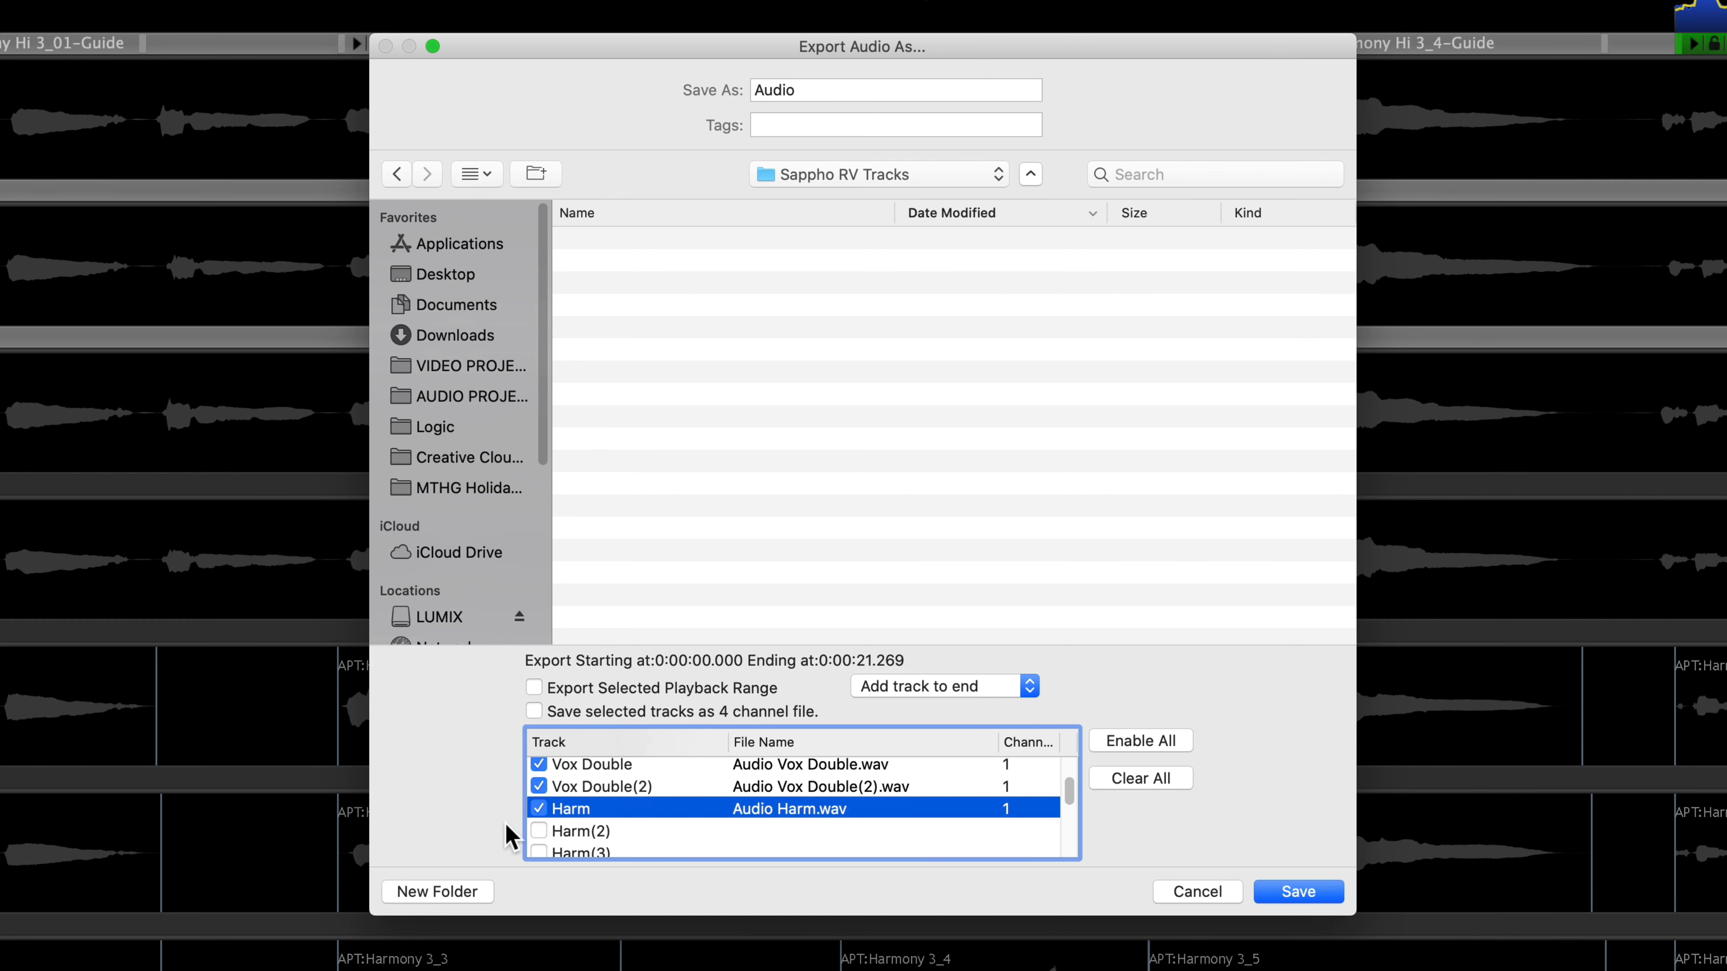
left_click(537, 828)
scroll(568, 817, "down", 2)
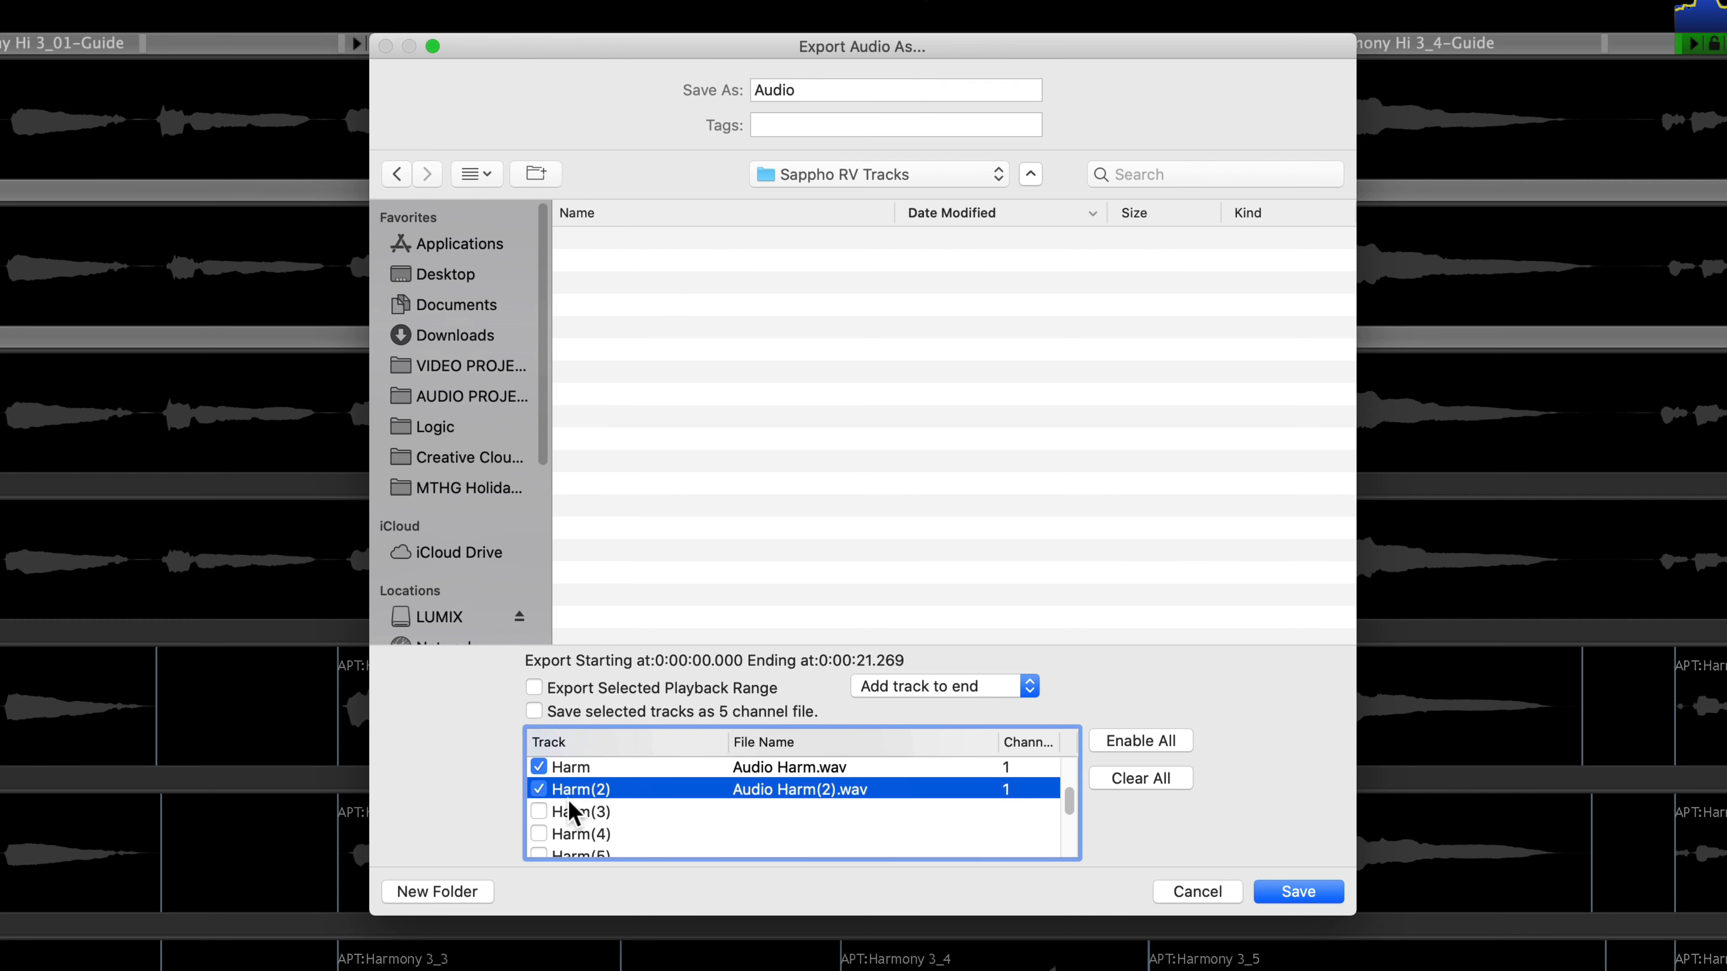
left_click(539, 811)
left_click(538, 834)
scroll(542, 843, "down", 1)
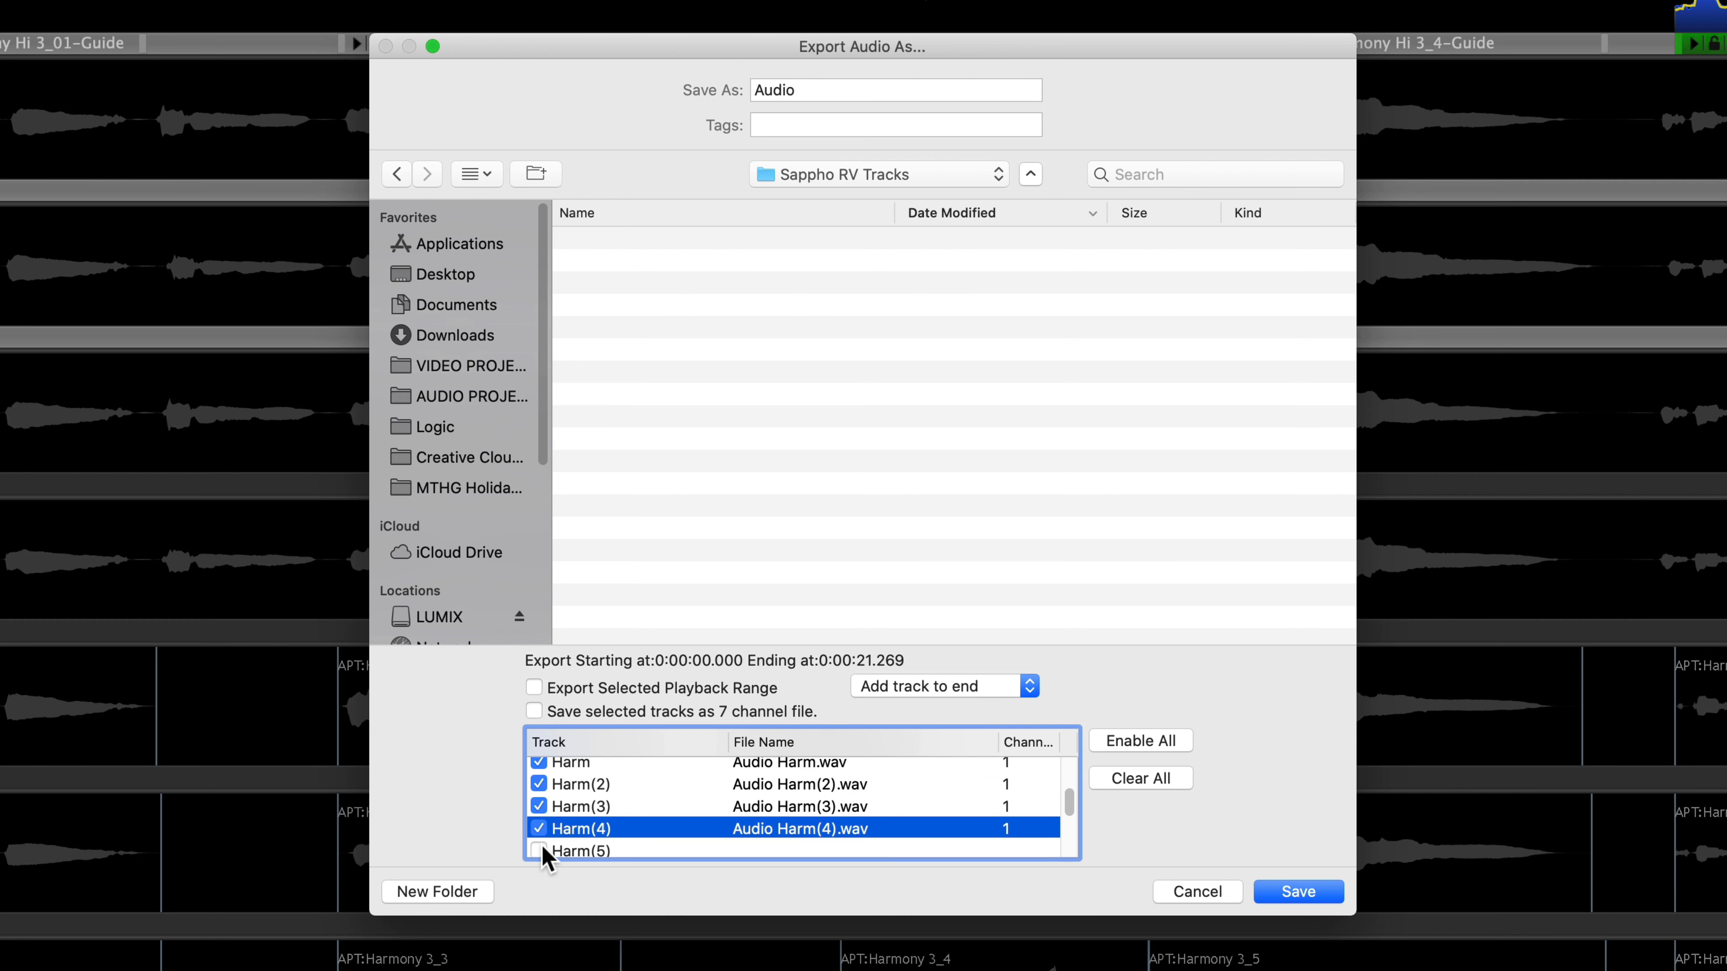
left_click(539, 851)
scroll(541, 844, "down", 2)
left_click(538, 828)
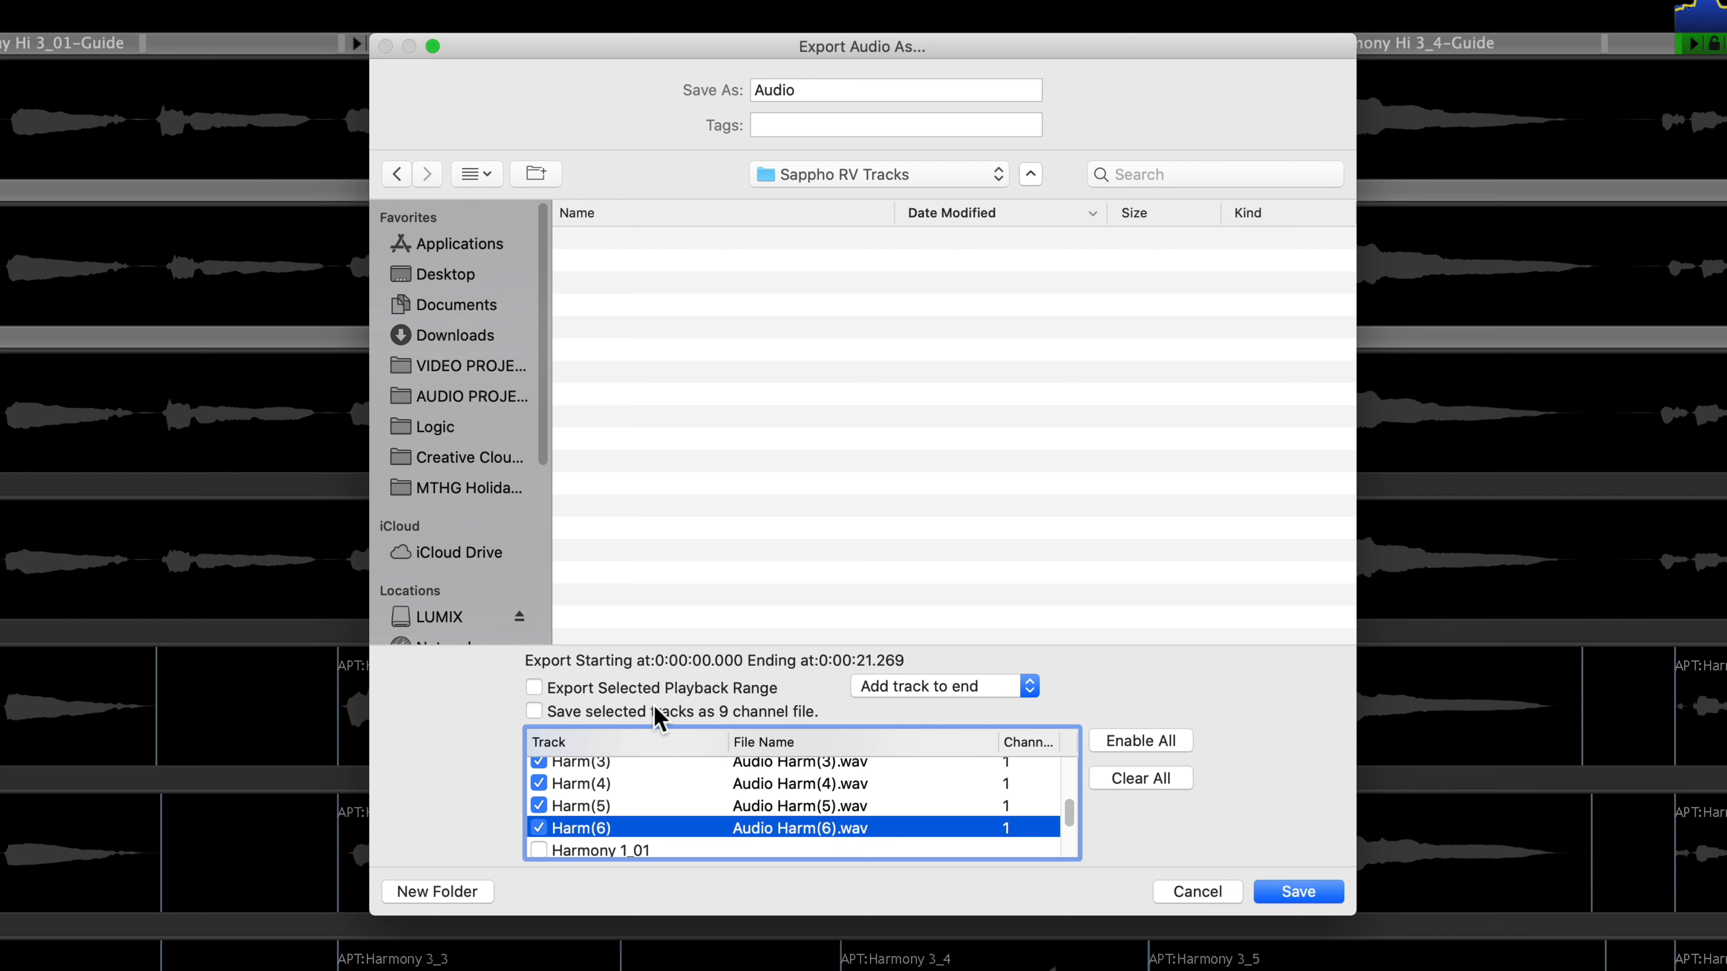
Set the export file naming to Add track to start
left_click(924, 687)
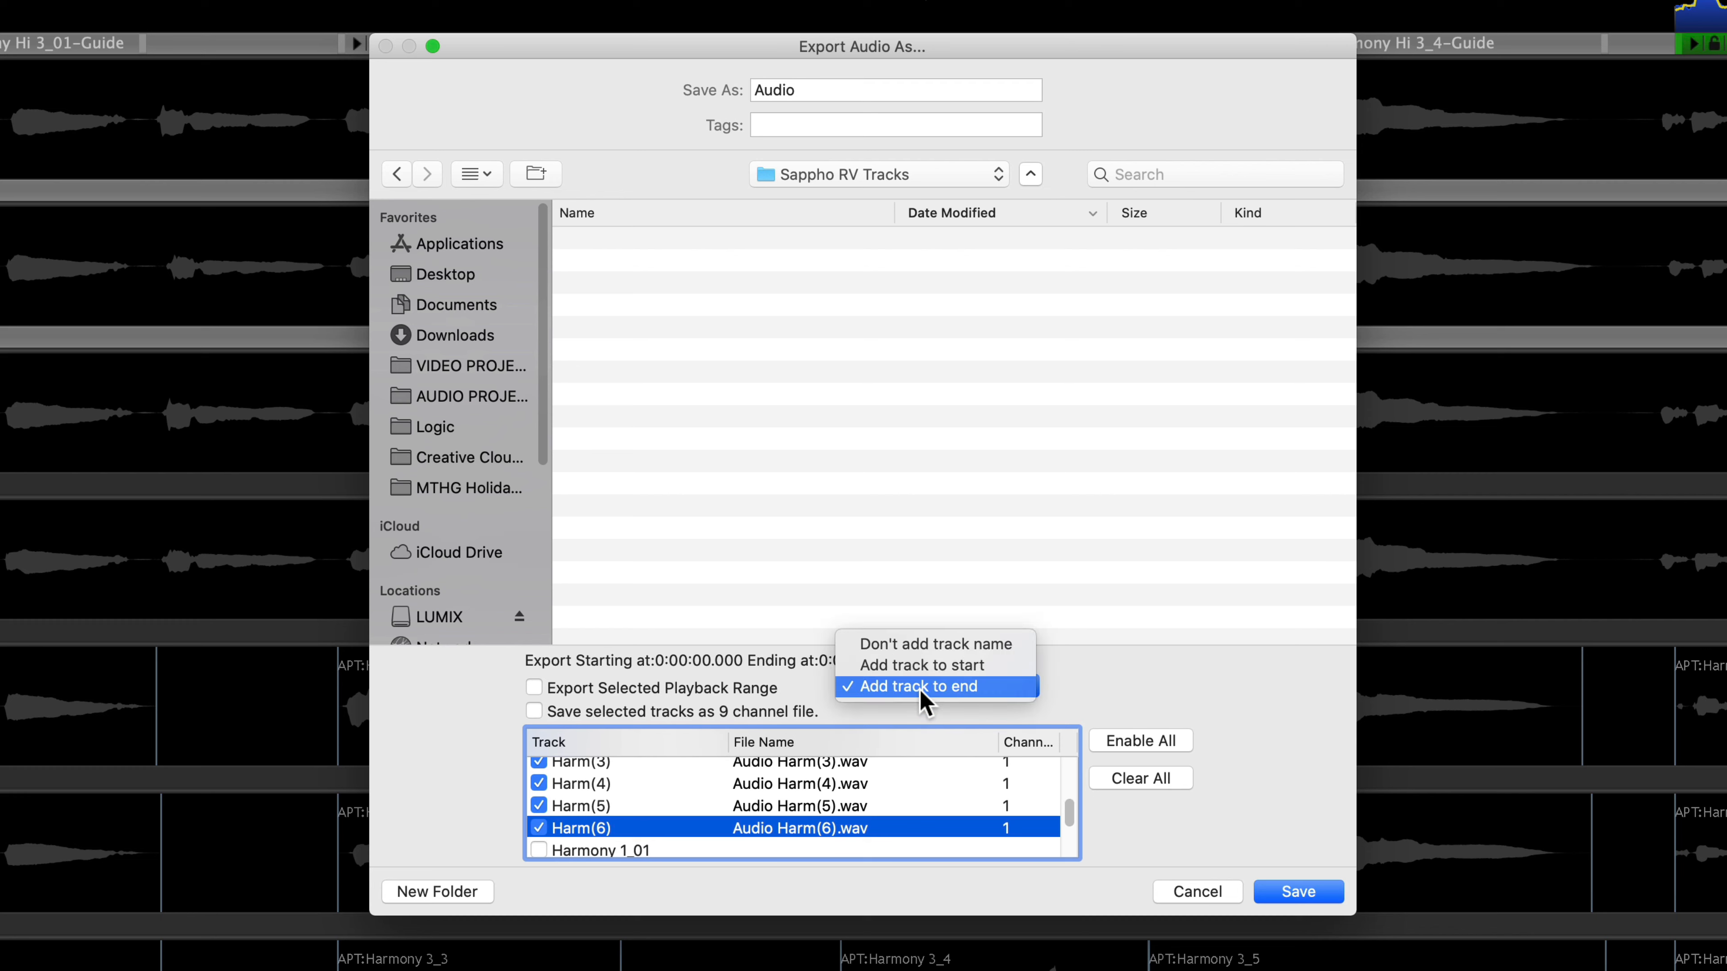
left_click(982, 670)
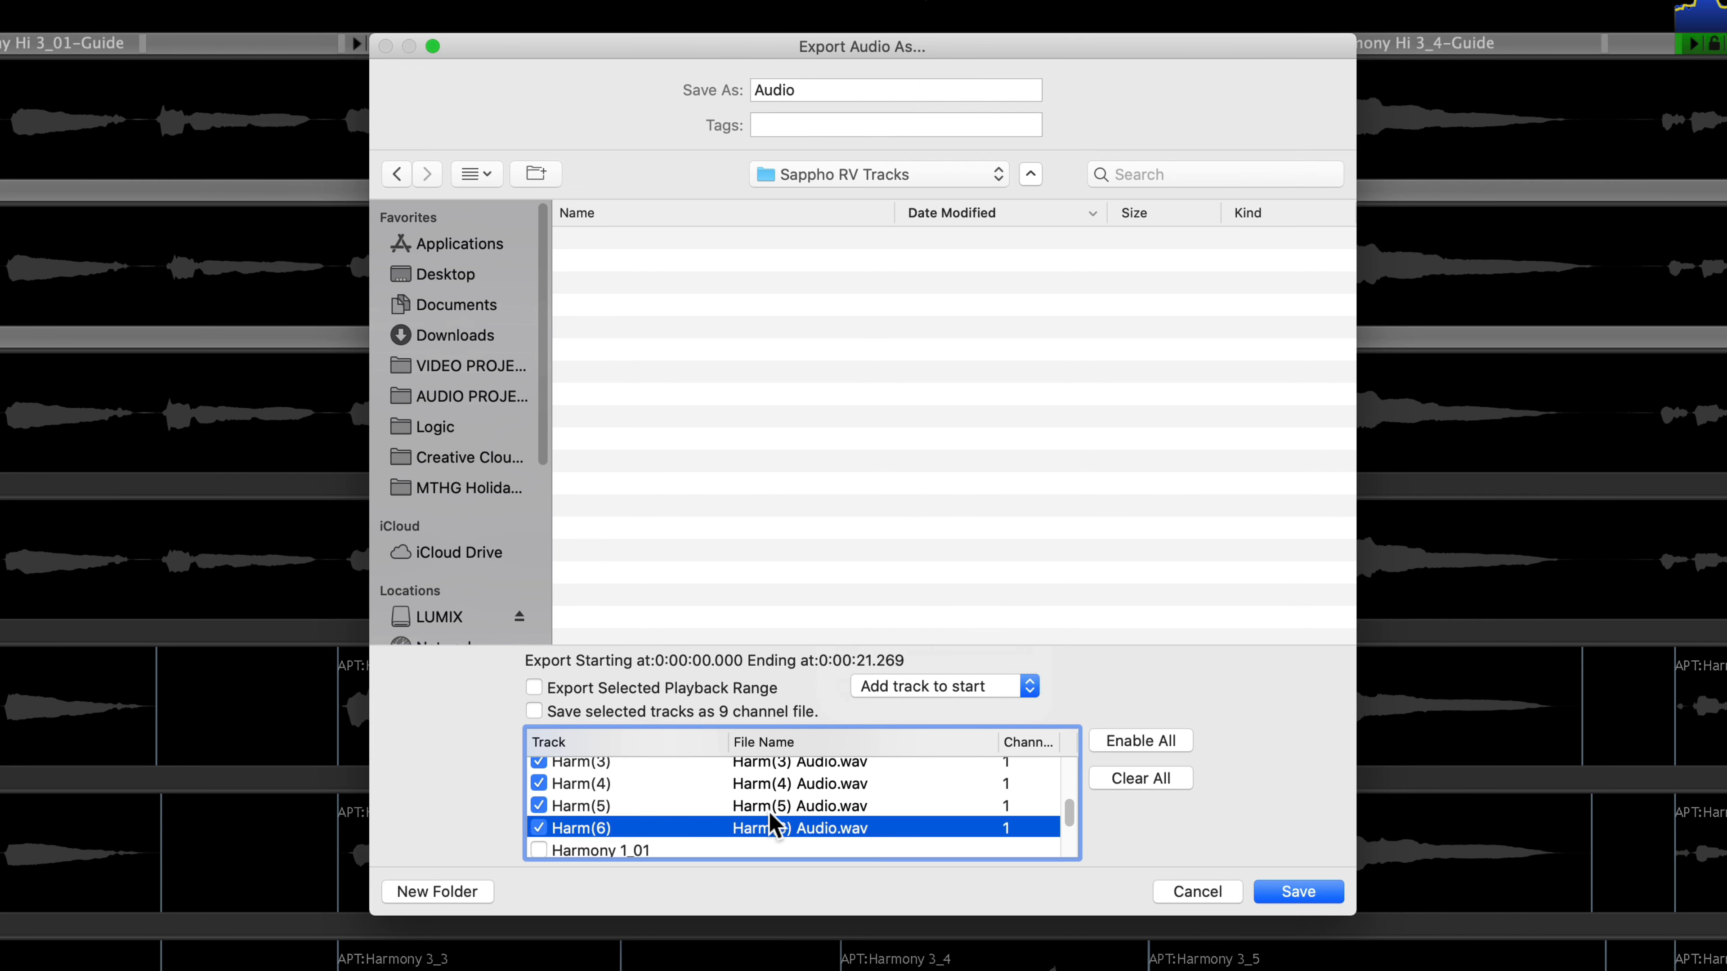
Save the selected tracks as separate audio files in the Sappho RV Tracks folder
left_click(843, 459)
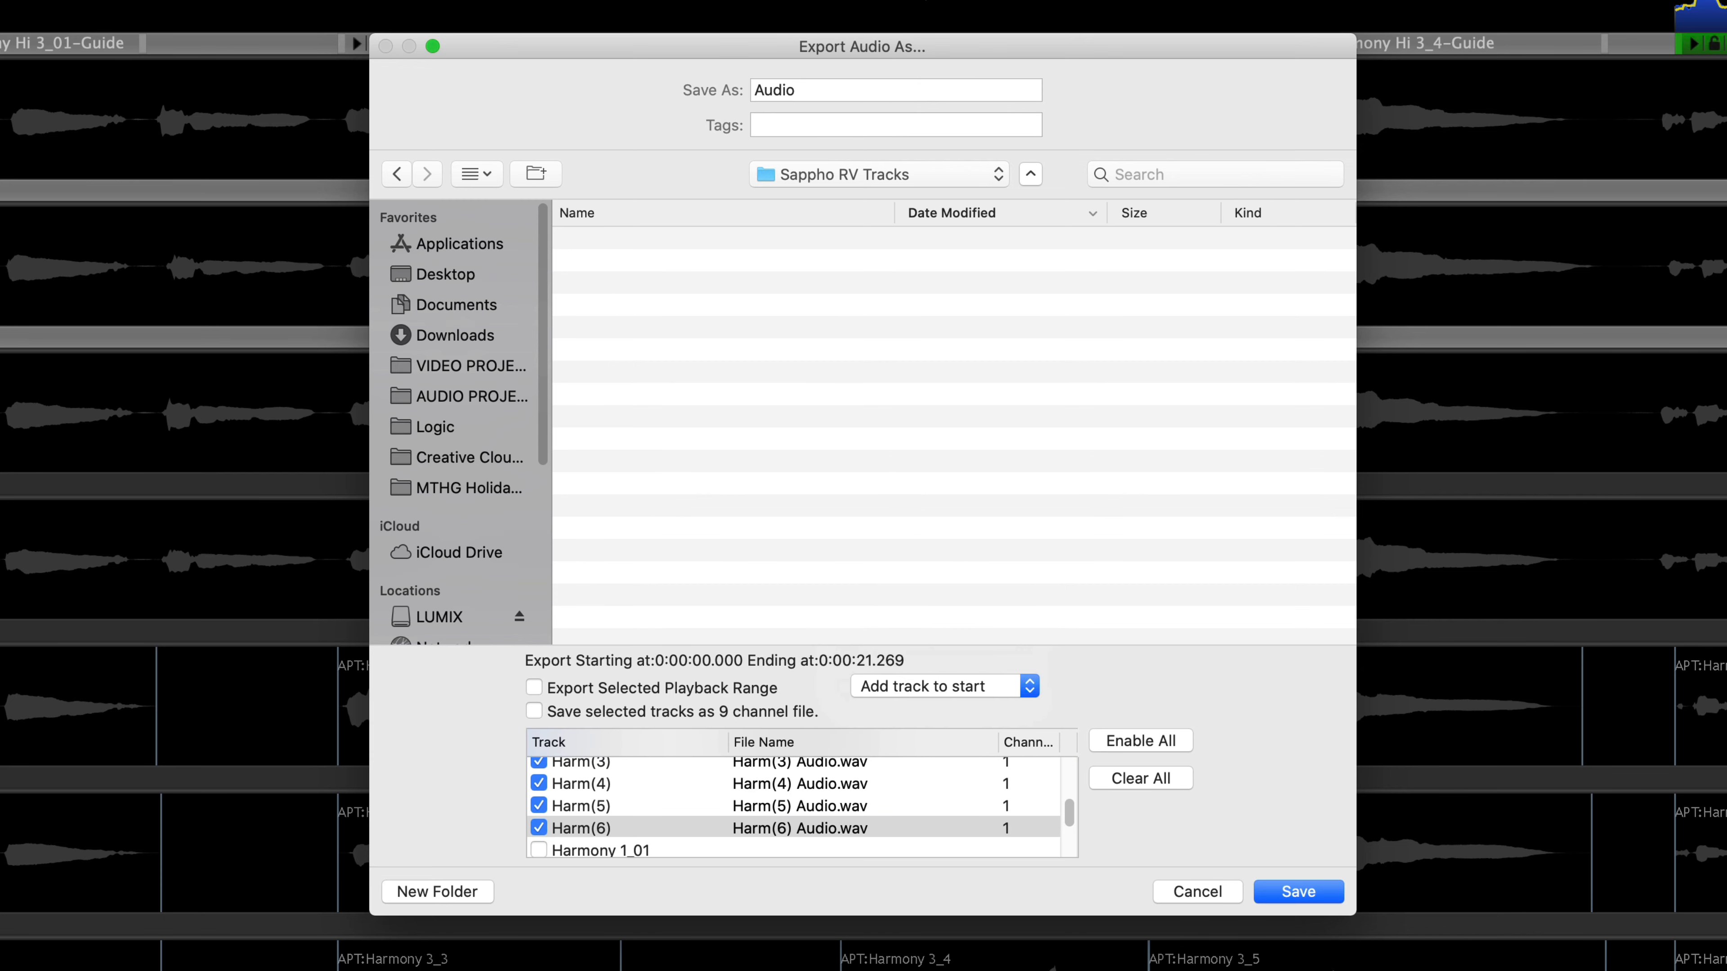
left_click(1309, 893)
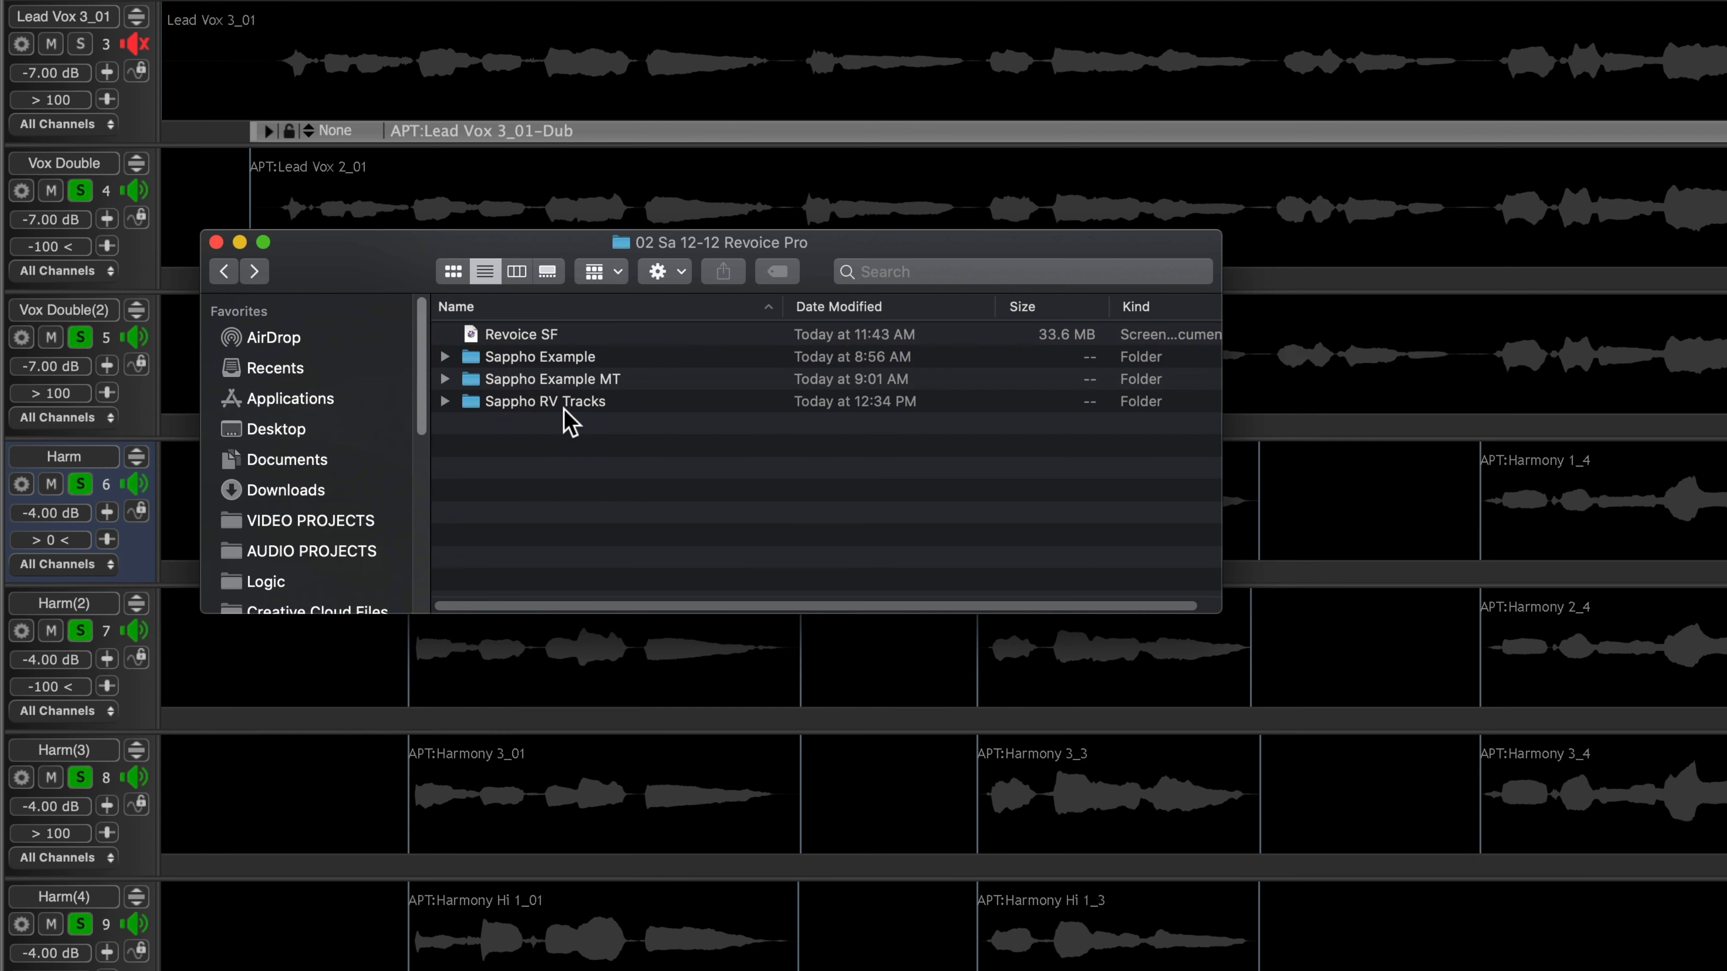
Open the Sappho RV Tracks folder in Finder and look through the exported harmony, lead and double WAV files
double_click(599, 402)
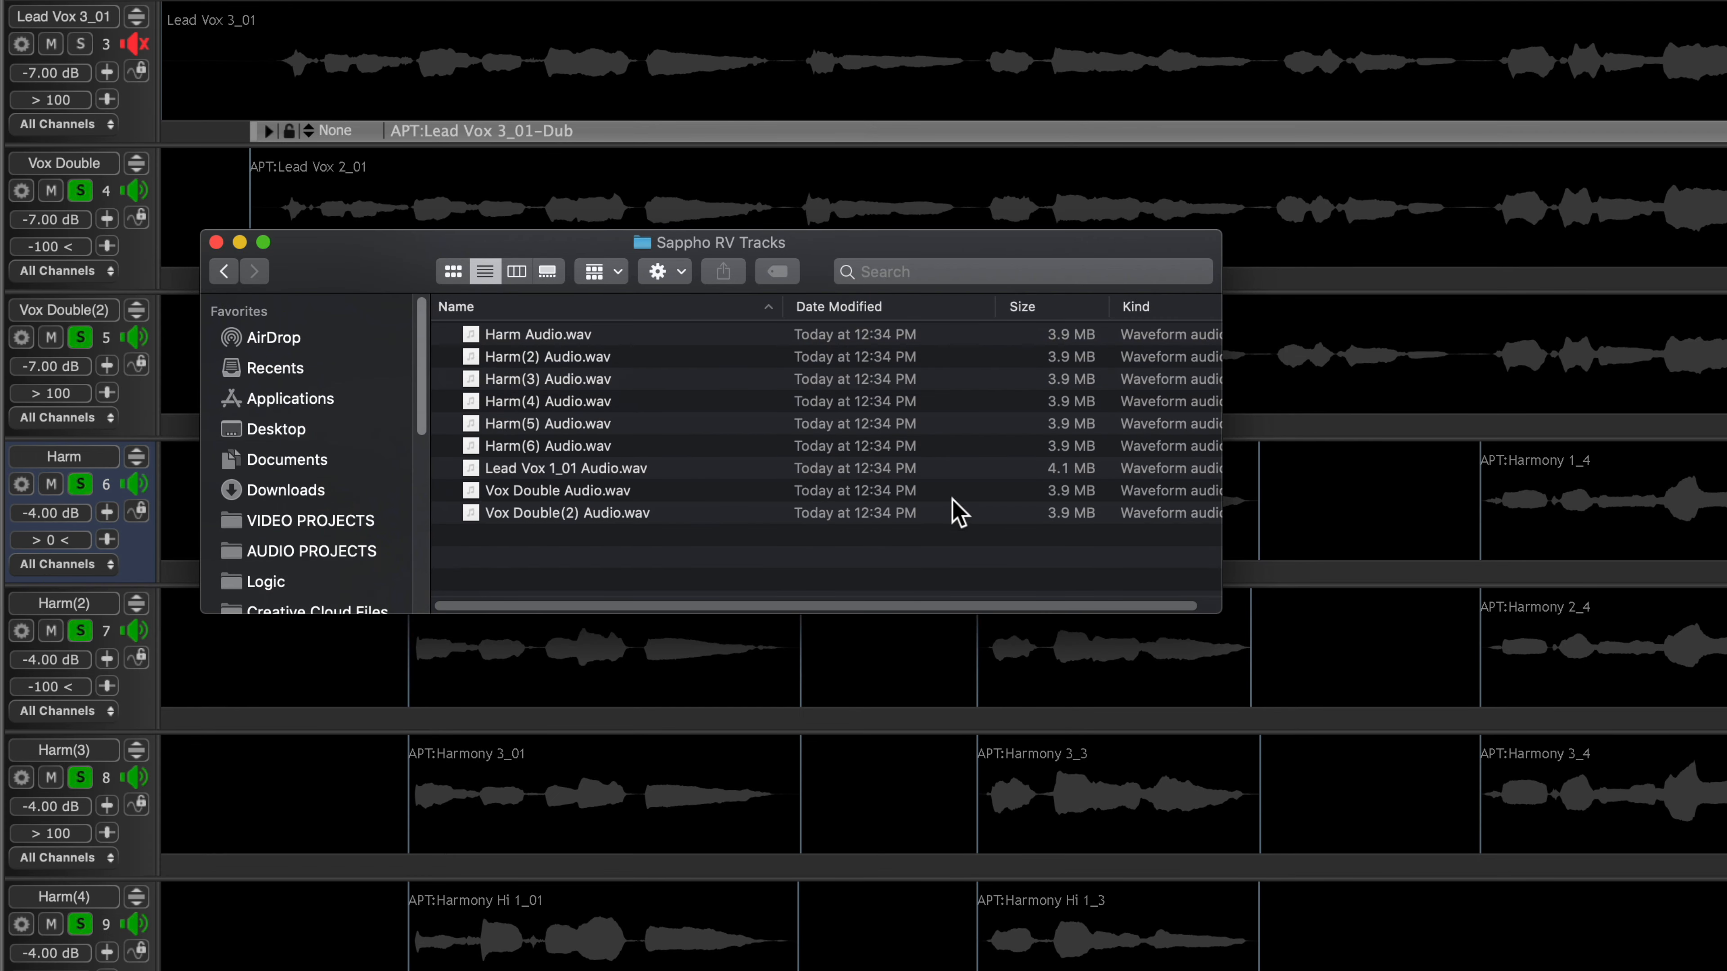
left_click(601, 335)
key("Down")
key("Down")
key("Down")
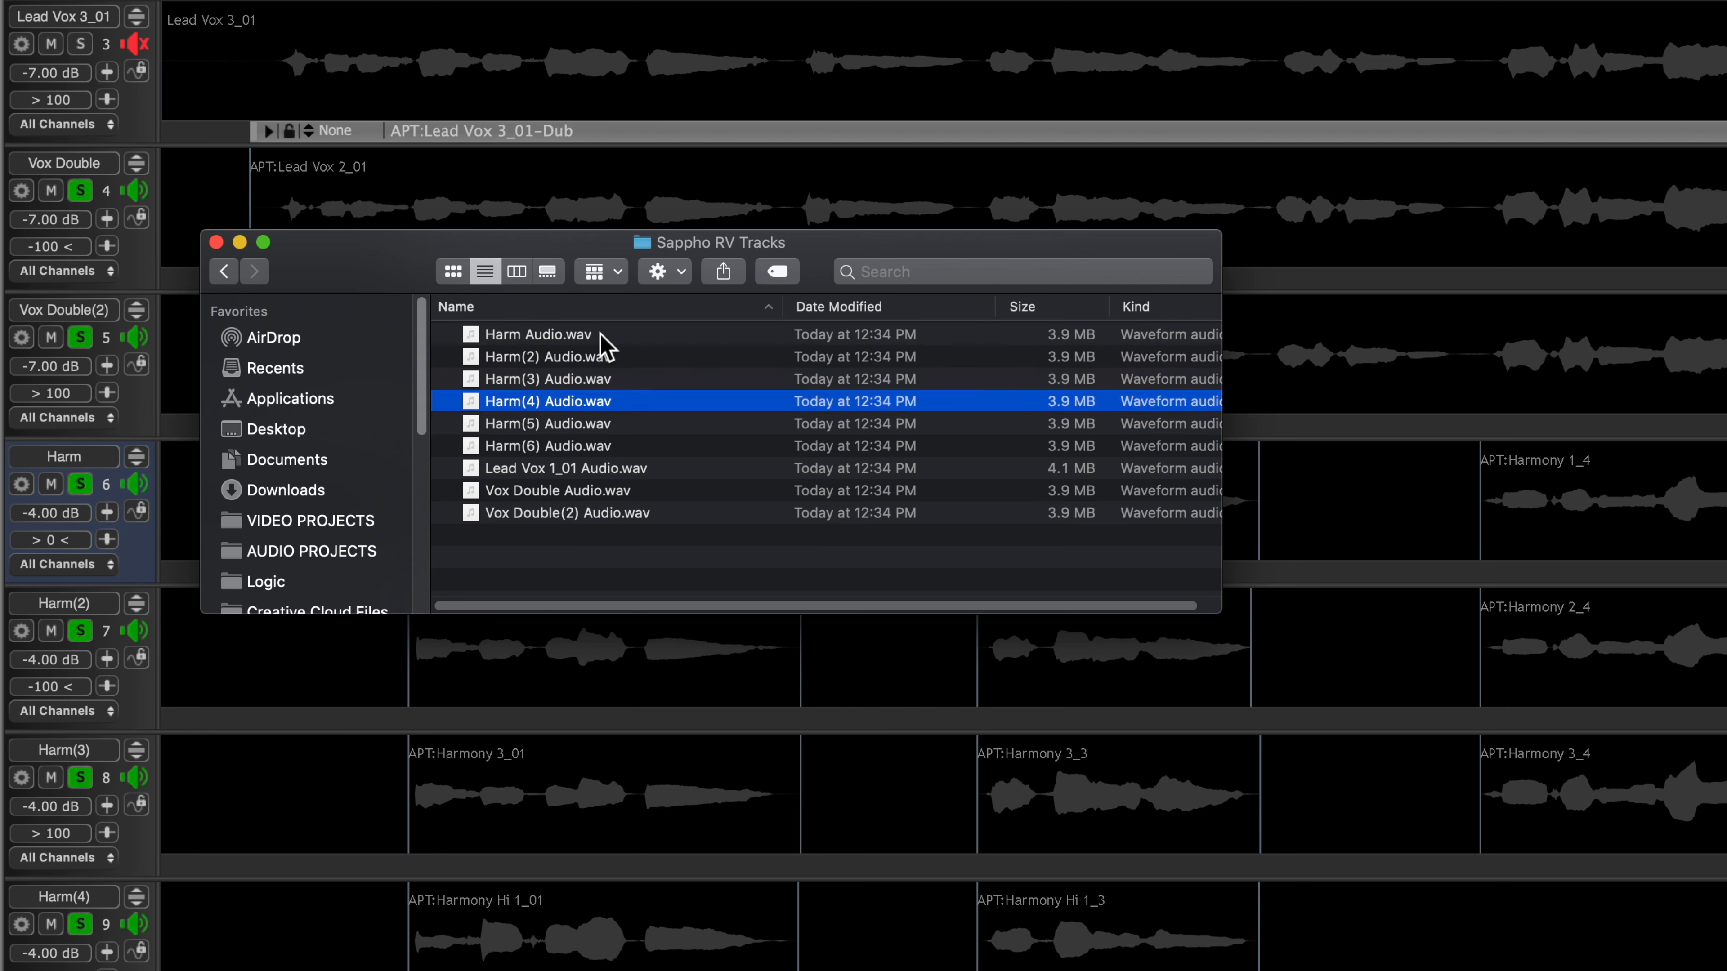
key("Down")
key("Down")
key("Down")
key("Down")
key("Down")
key("Up")
key("Up")
key("Up")
key("Up")
key("Up")
key("Up")
key("Up")
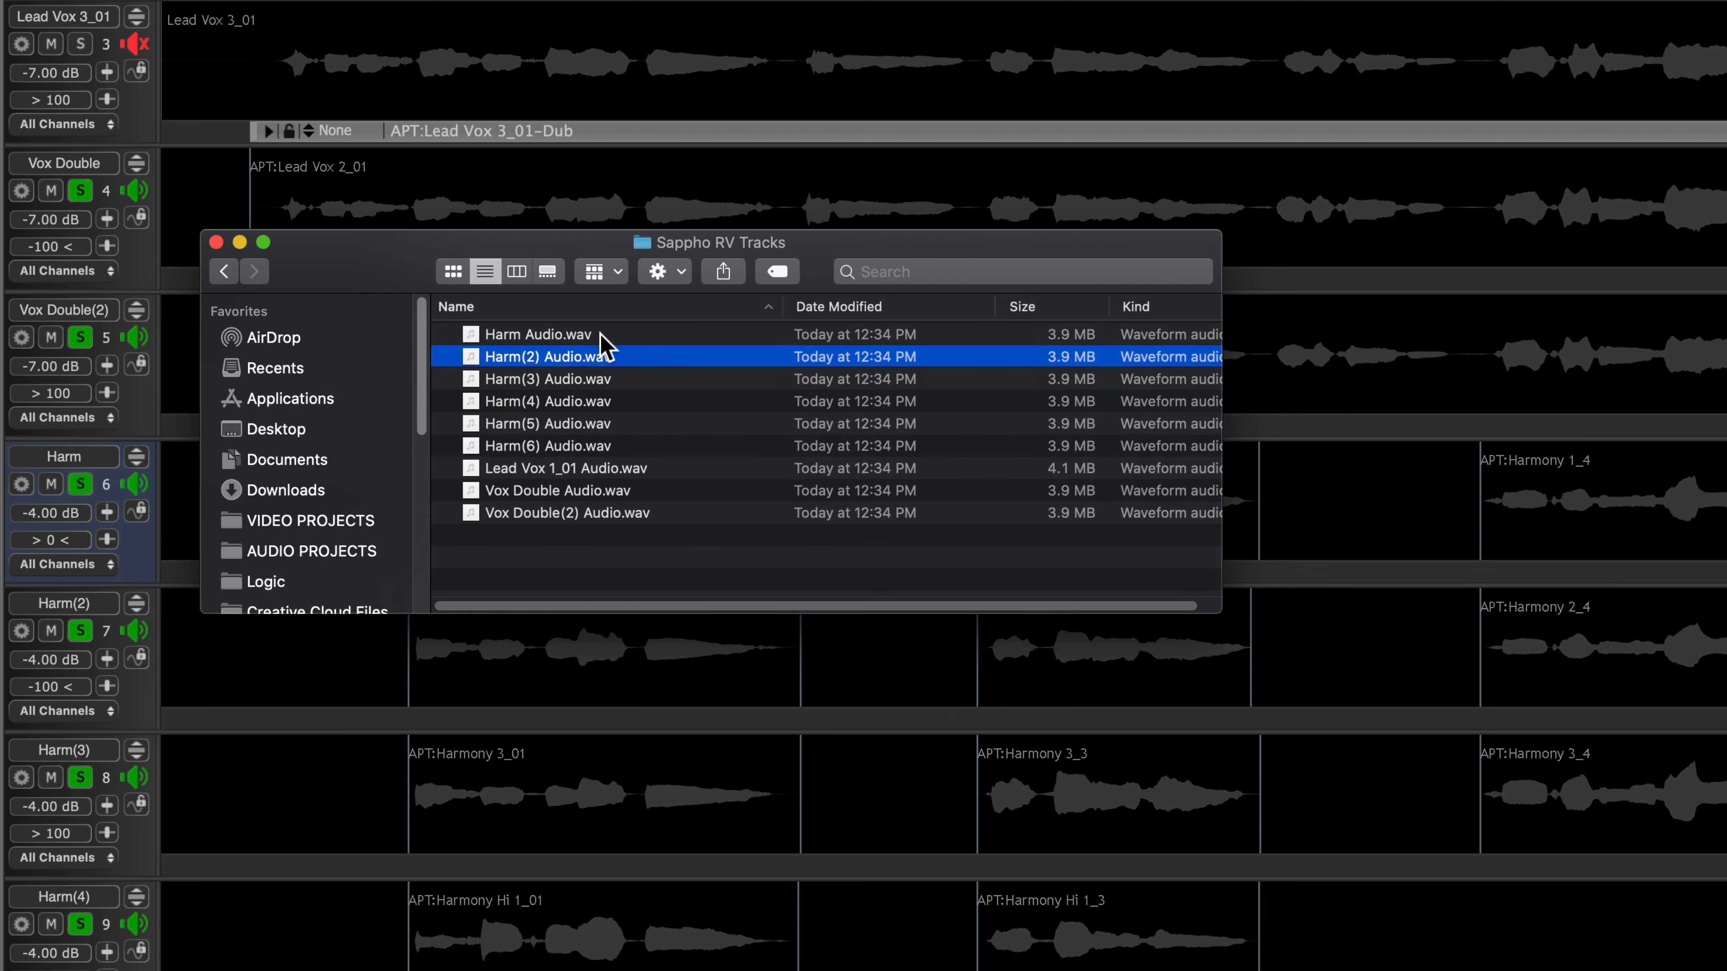
key("Up")
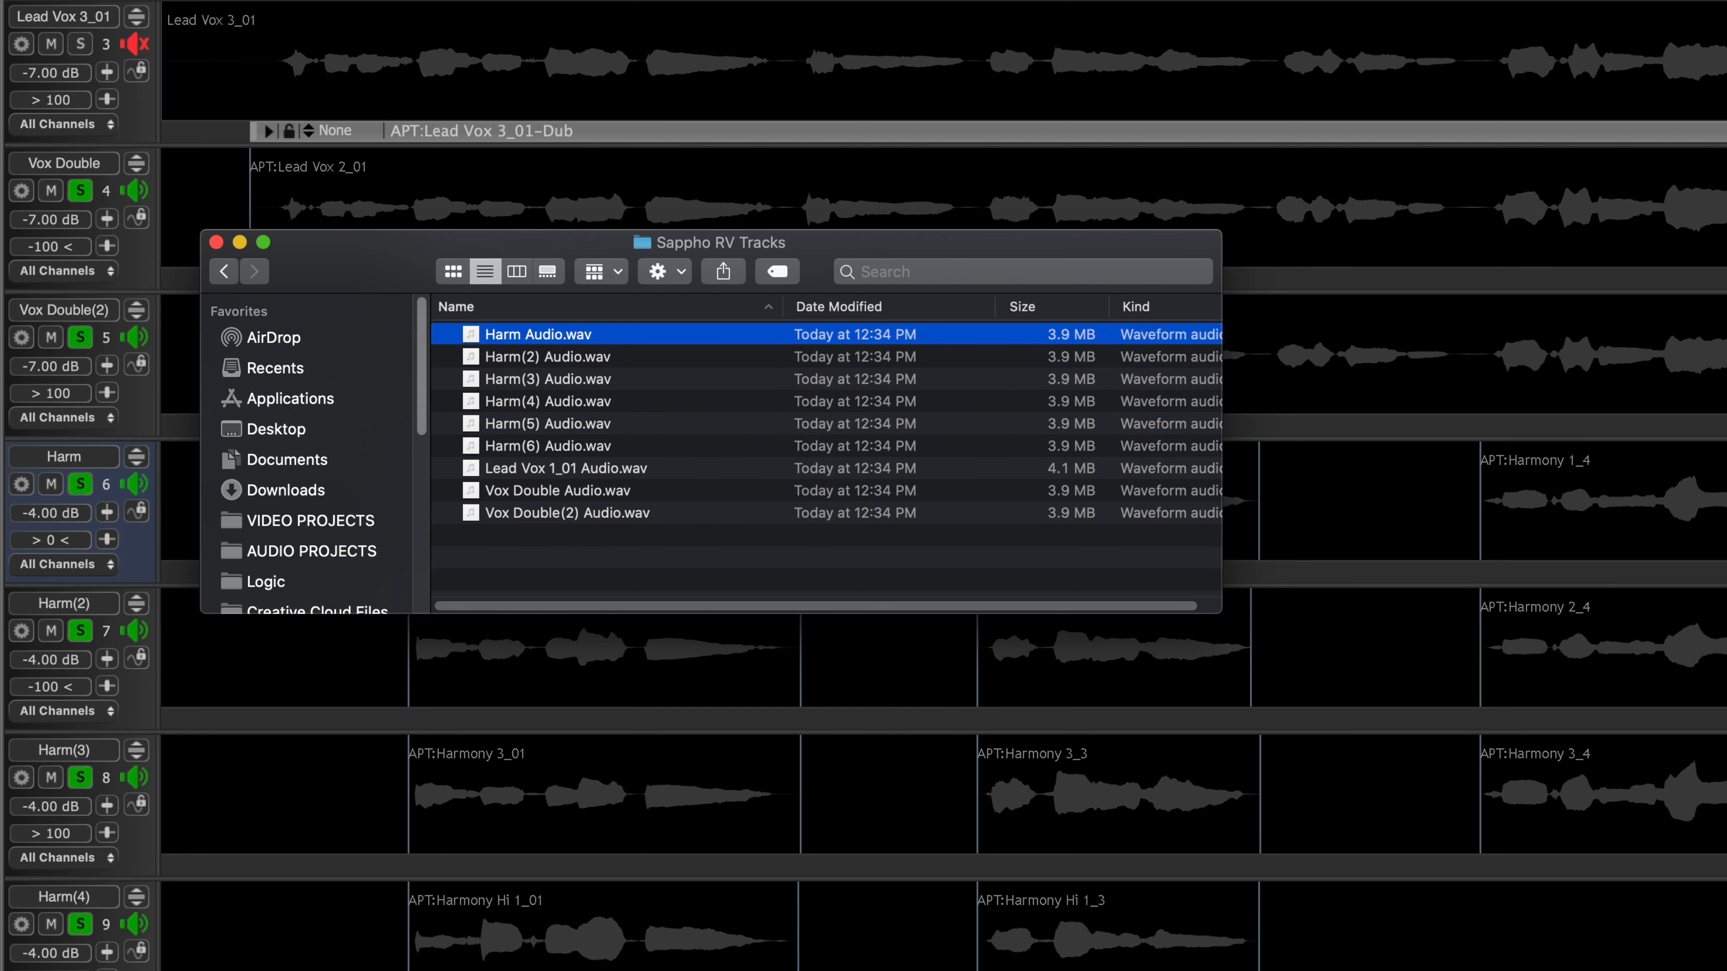
left_click(825, 585)
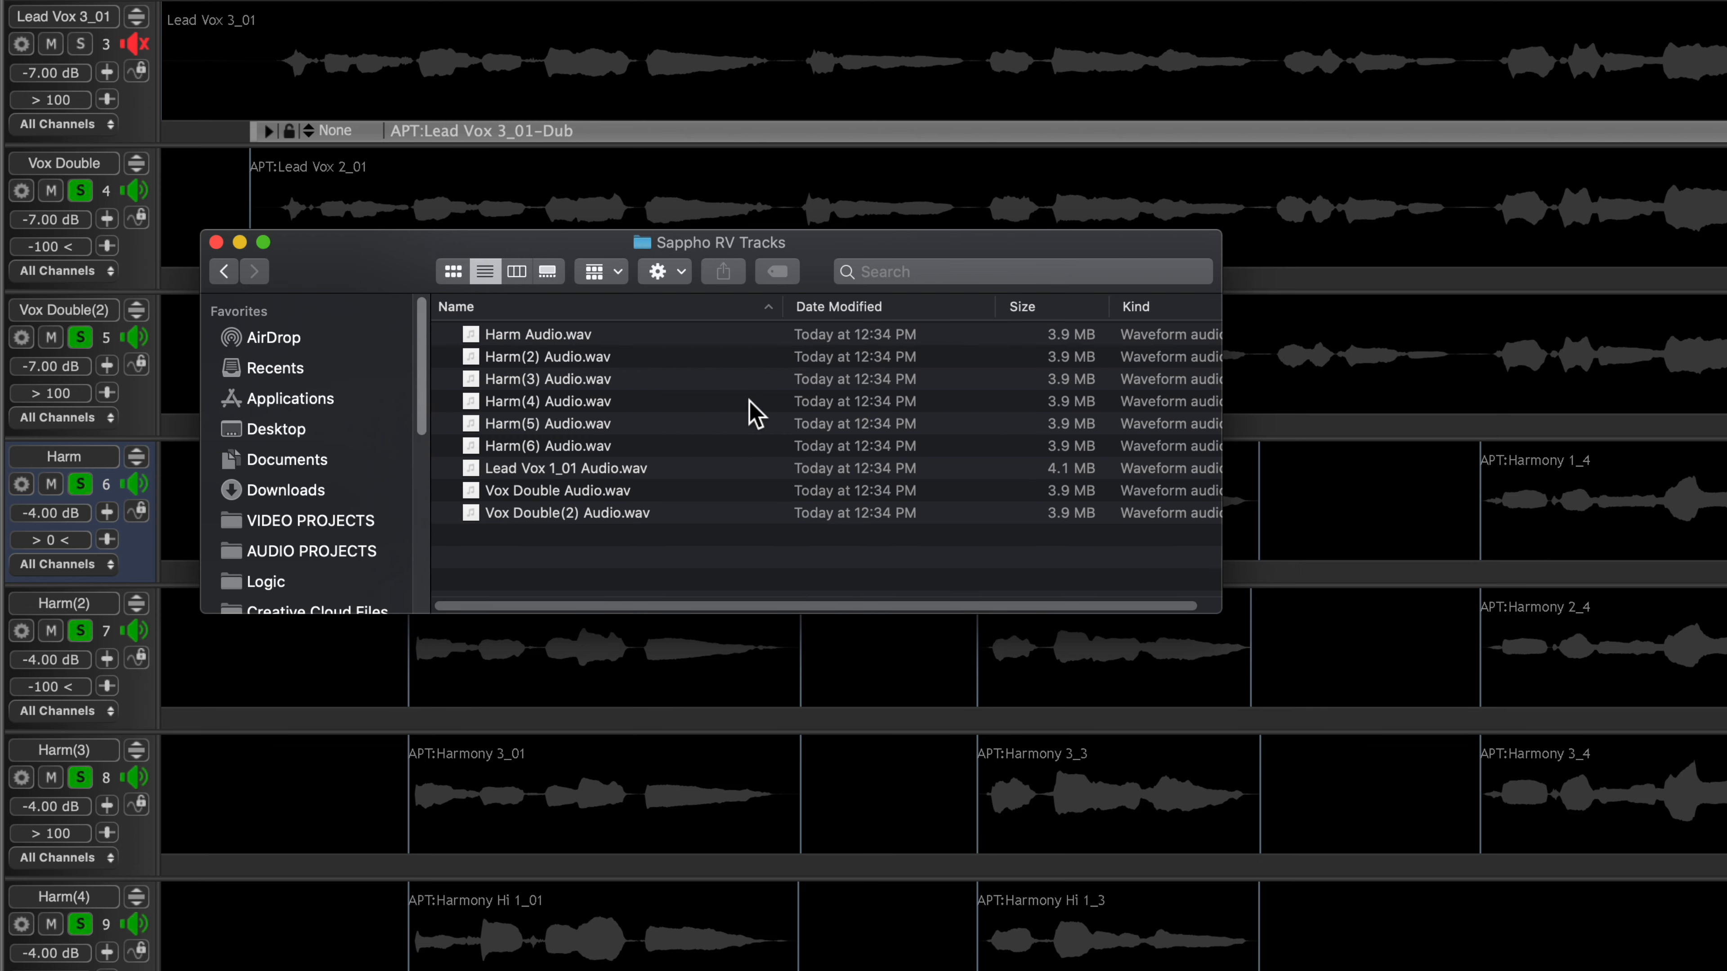